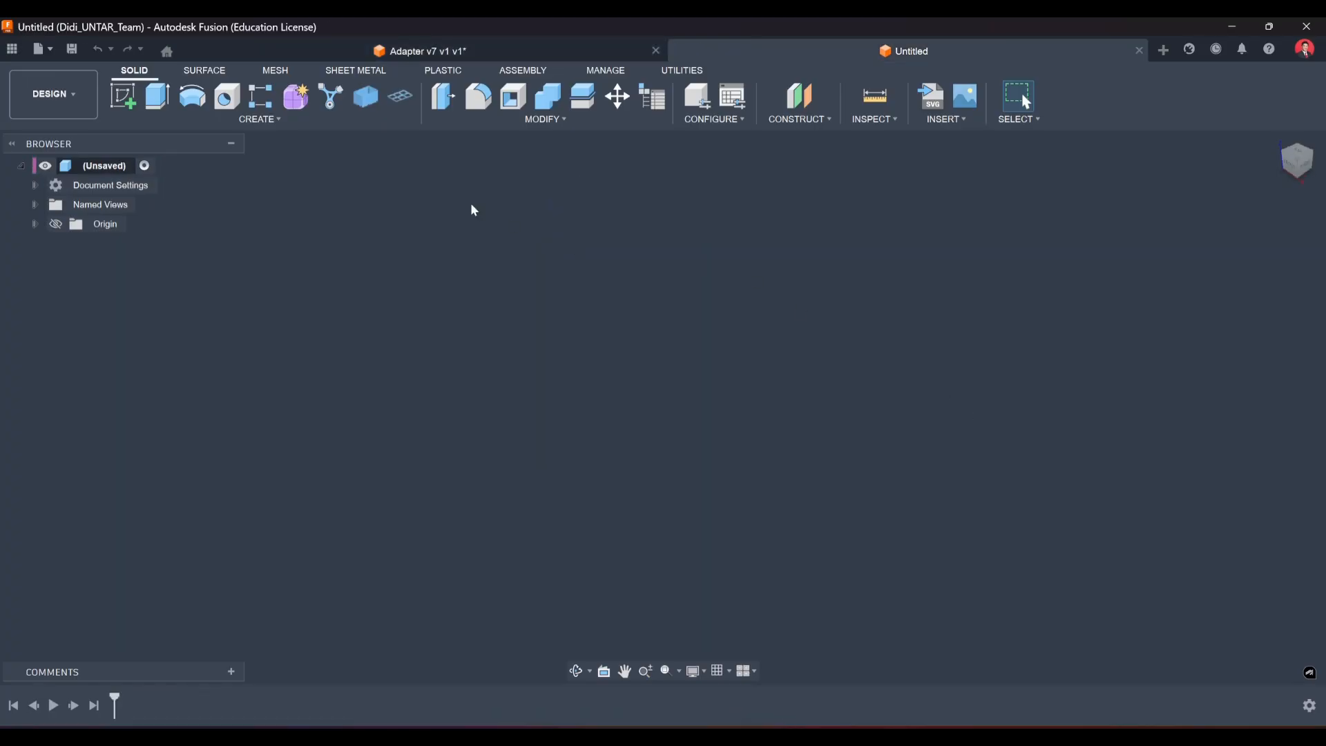
Sketch a six-sided circumscribed polygon centred on the origin of the horizontal plane, with a radius of about 66 mm.
{"action": "left_click", "coordinate": [122, 95]}
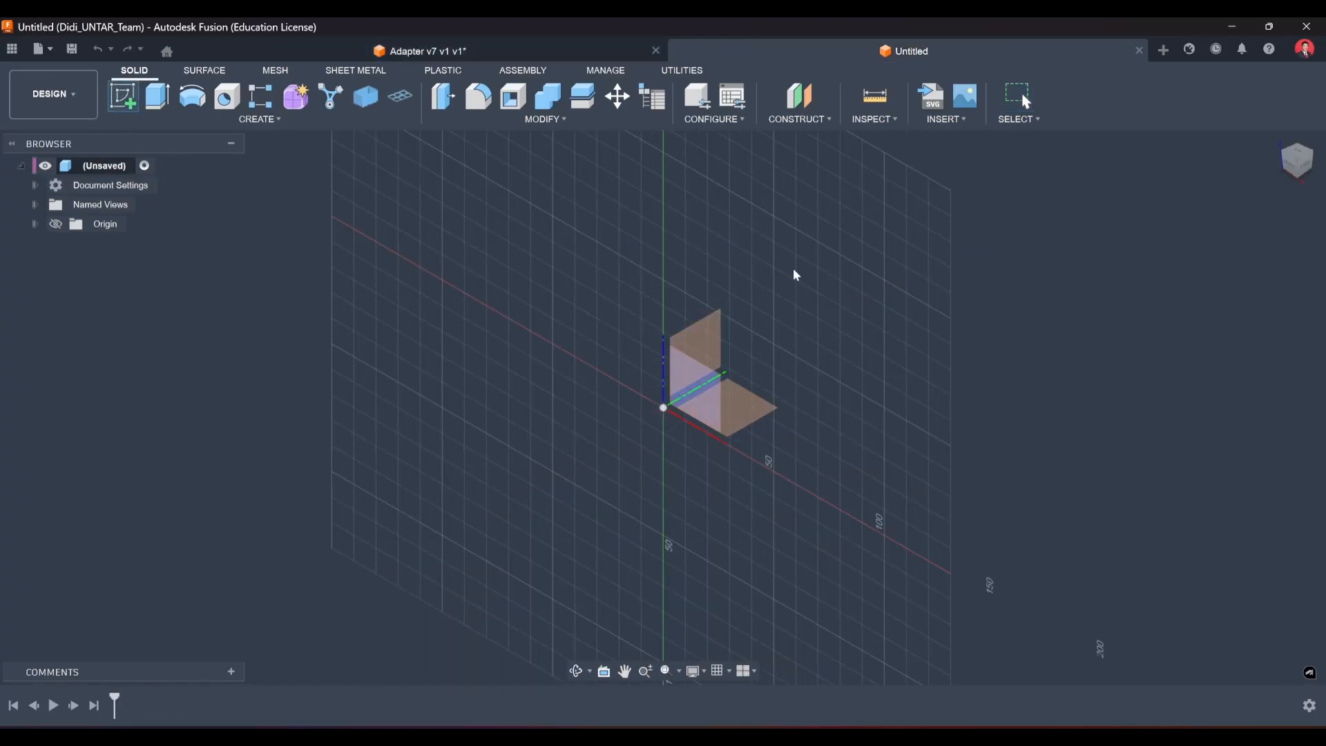
{"action": "left_click", "coordinate": [739, 409]}
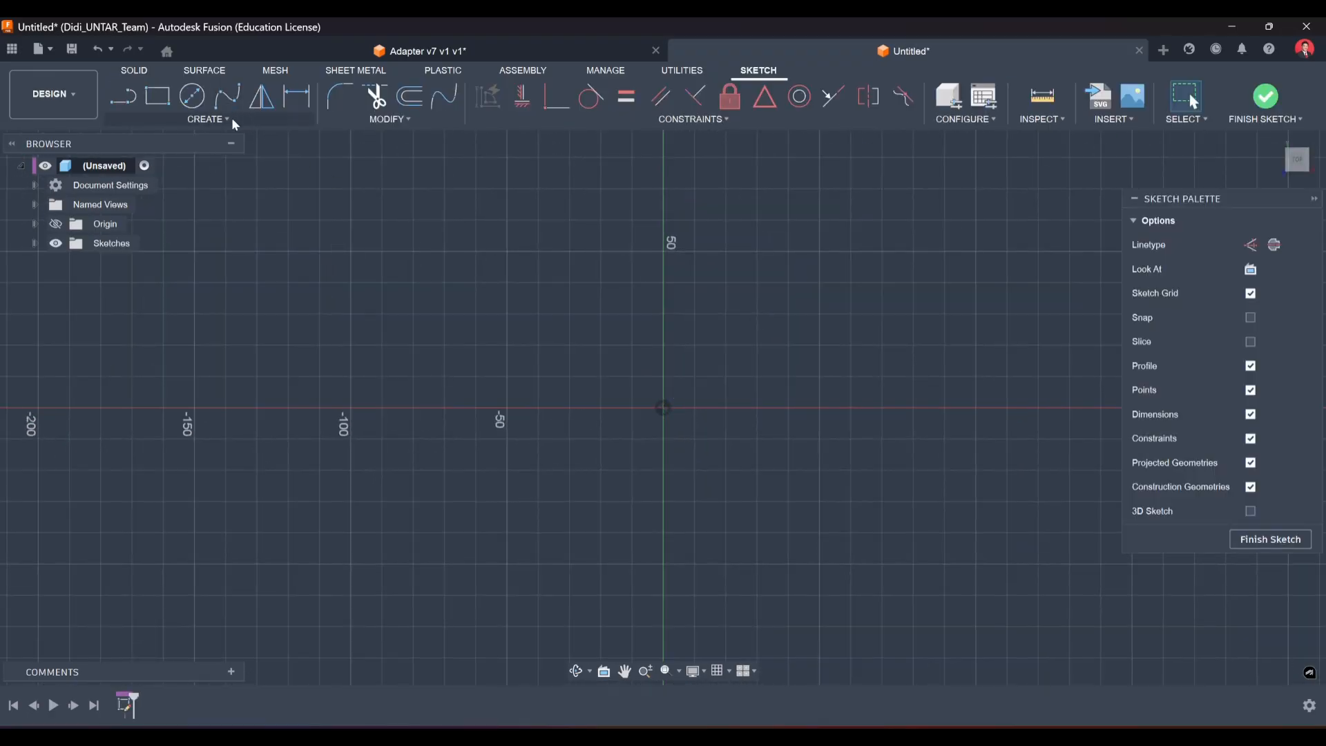
{"action": "left_click", "coordinate": [231, 119]}
{"action": "mouse_move", "coordinate": [223, 202]}
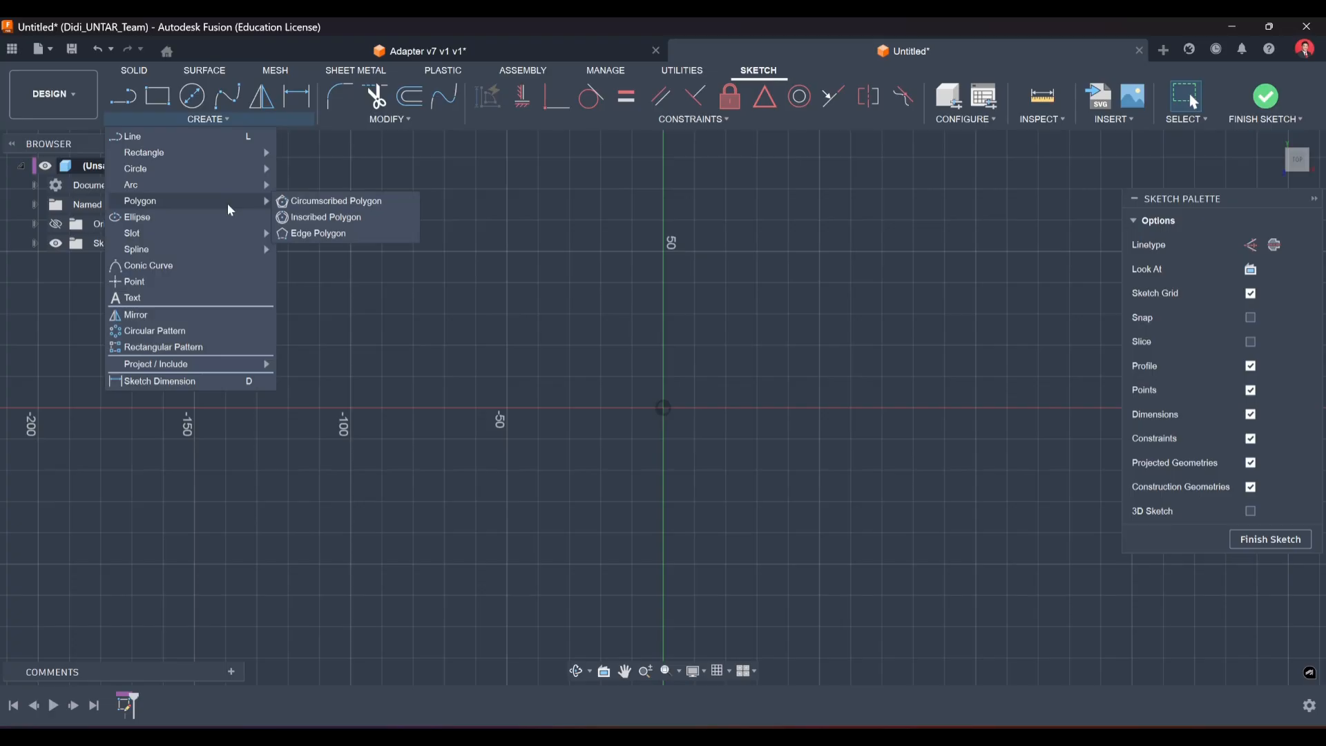
{"action": "left_click", "coordinate": [327, 201]}
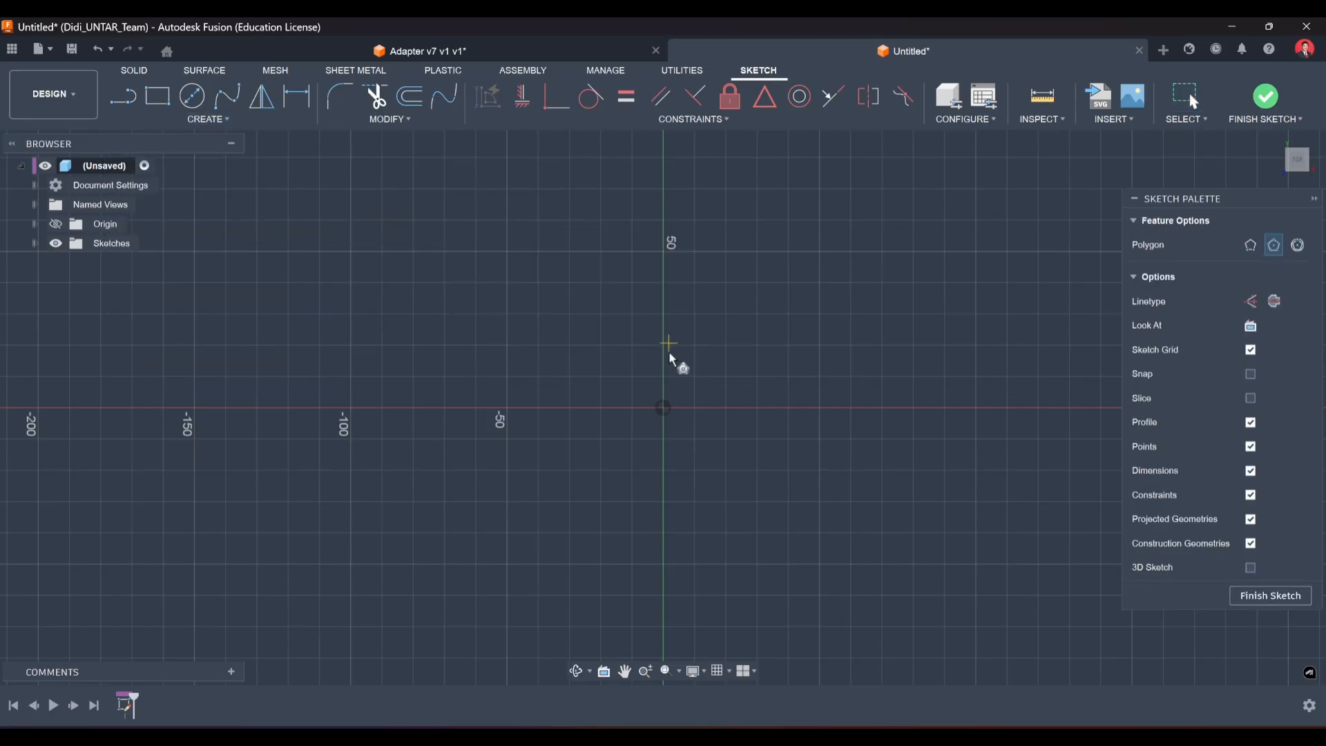
{"action": "left_click", "coordinate": [666, 410]}
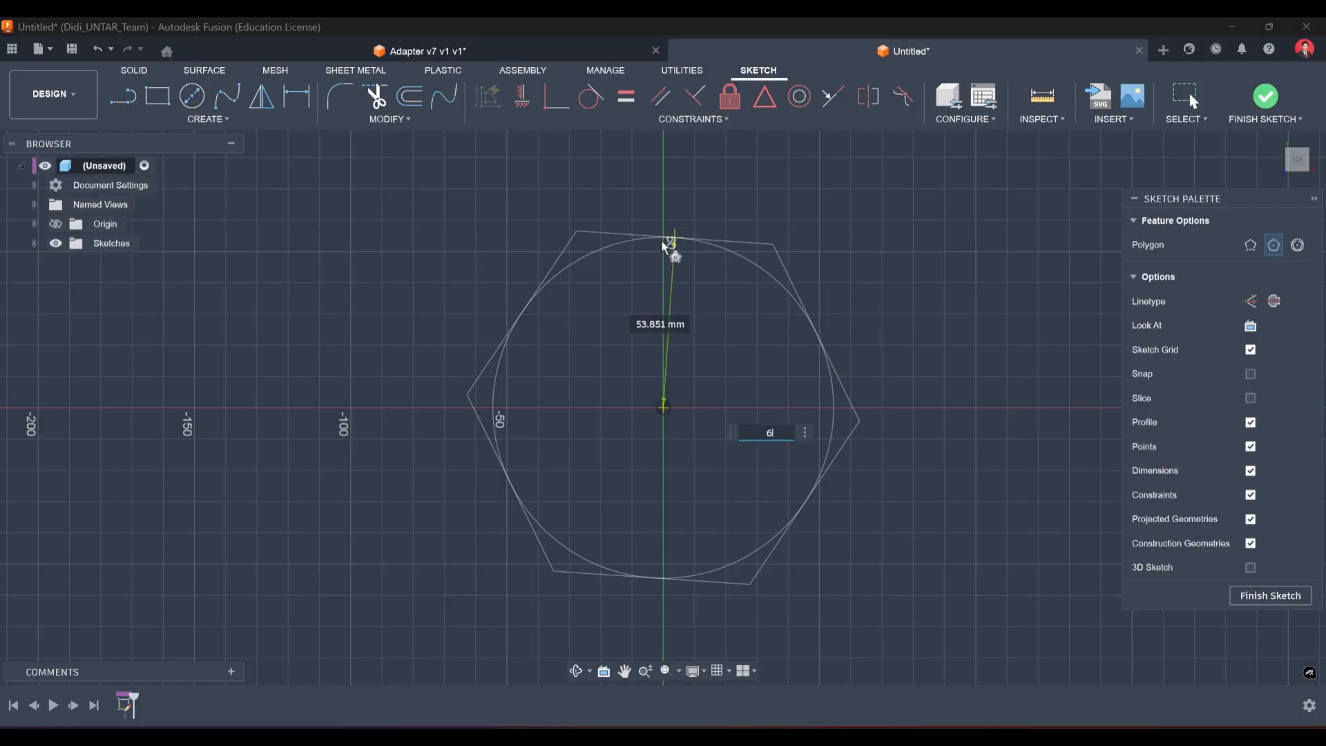
{"action": "key", "text": "Tab"}
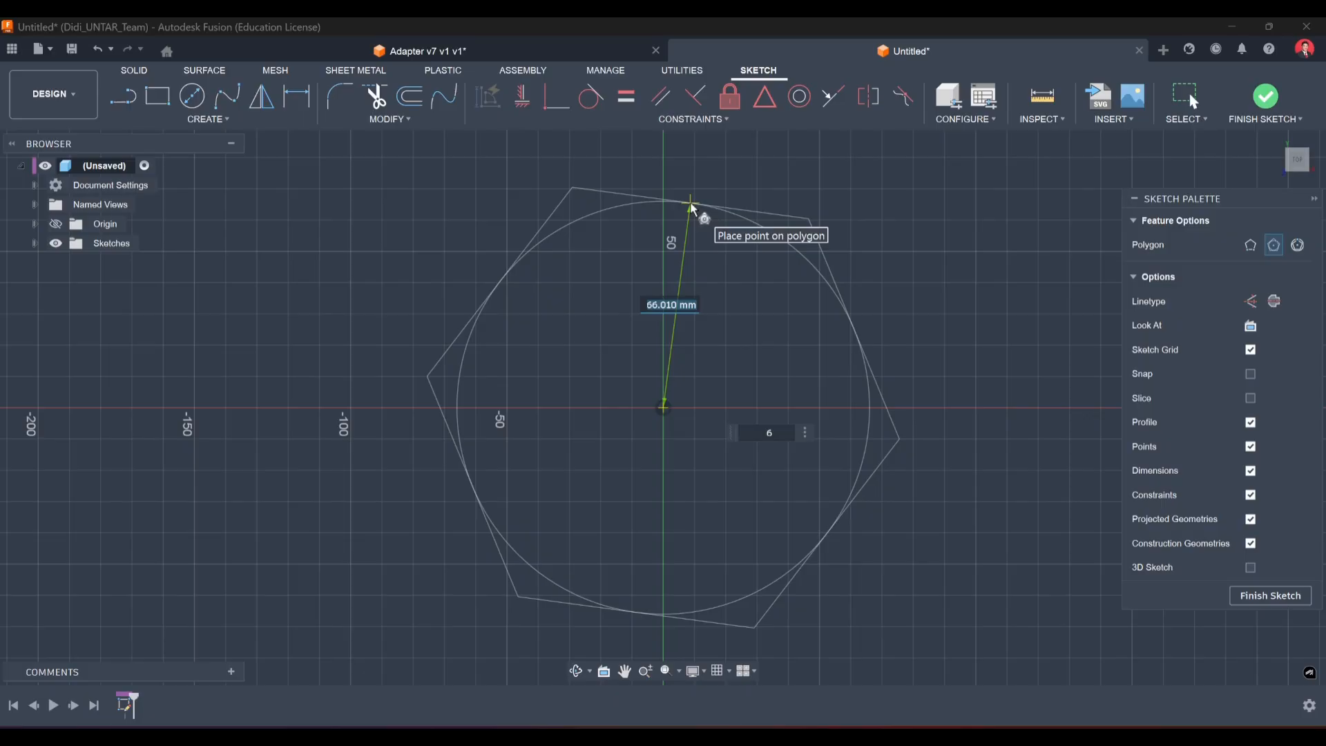
{"action": "left_click", "coordinate": [692, 208]}
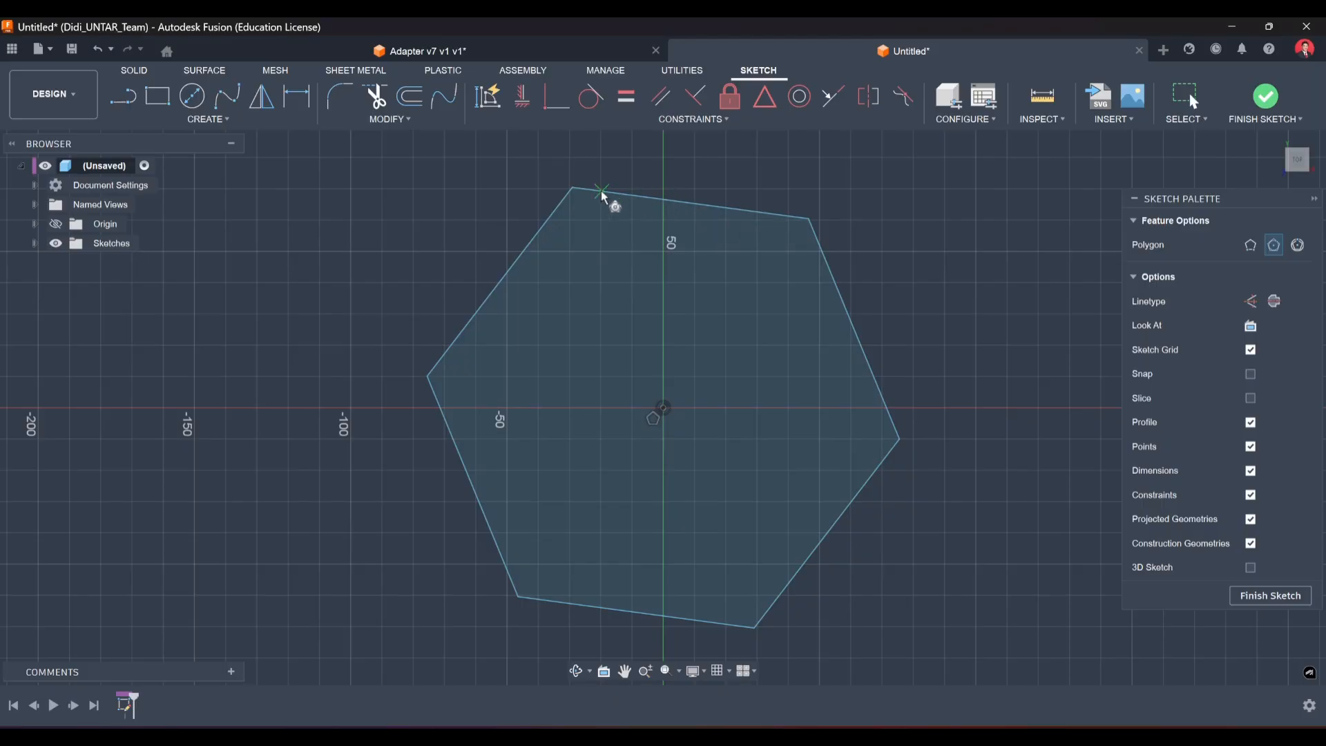
{"action": "key", "text": "Escape"}
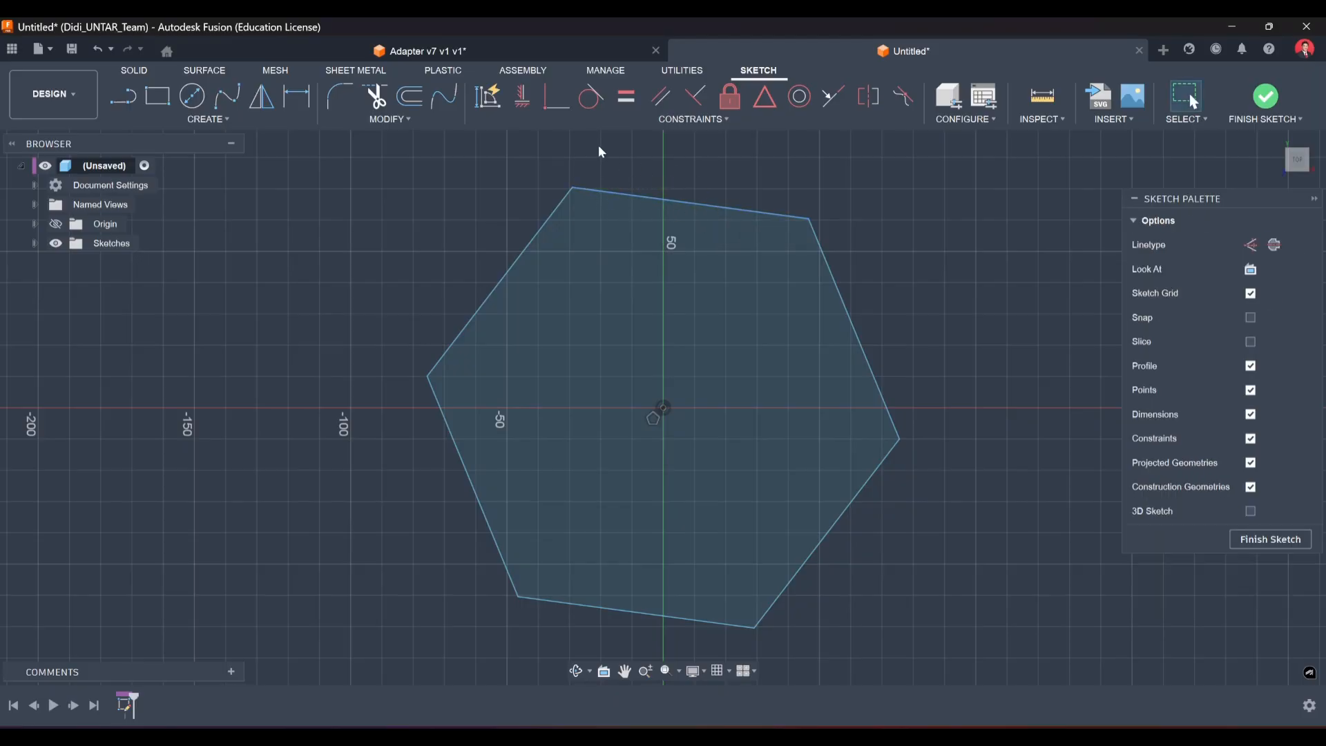
Apply a horizontal constraint to the hexagon's upper edge.
{"action": "left_click", "coordinate": [525, 98]}
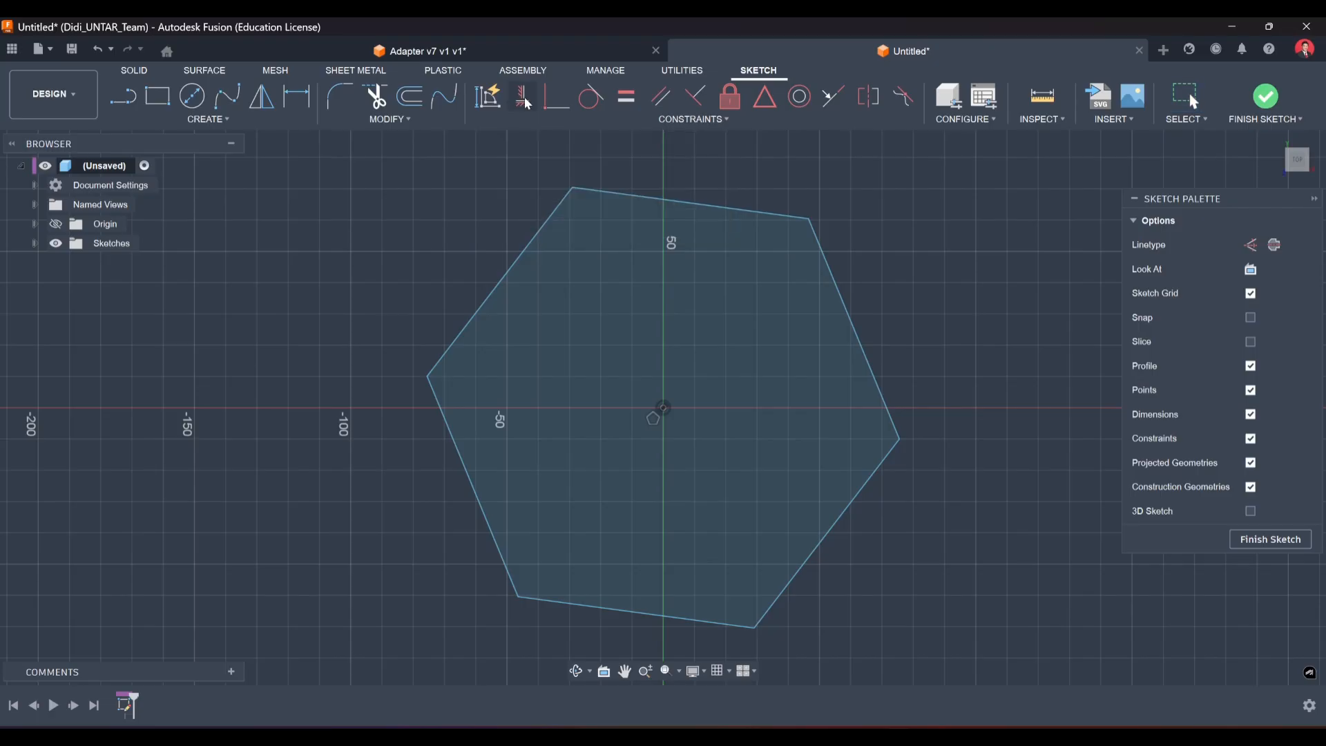
{"action": "left_click", "coordinate": [615, 194]}
{"action": "key", "text": "Escape"}
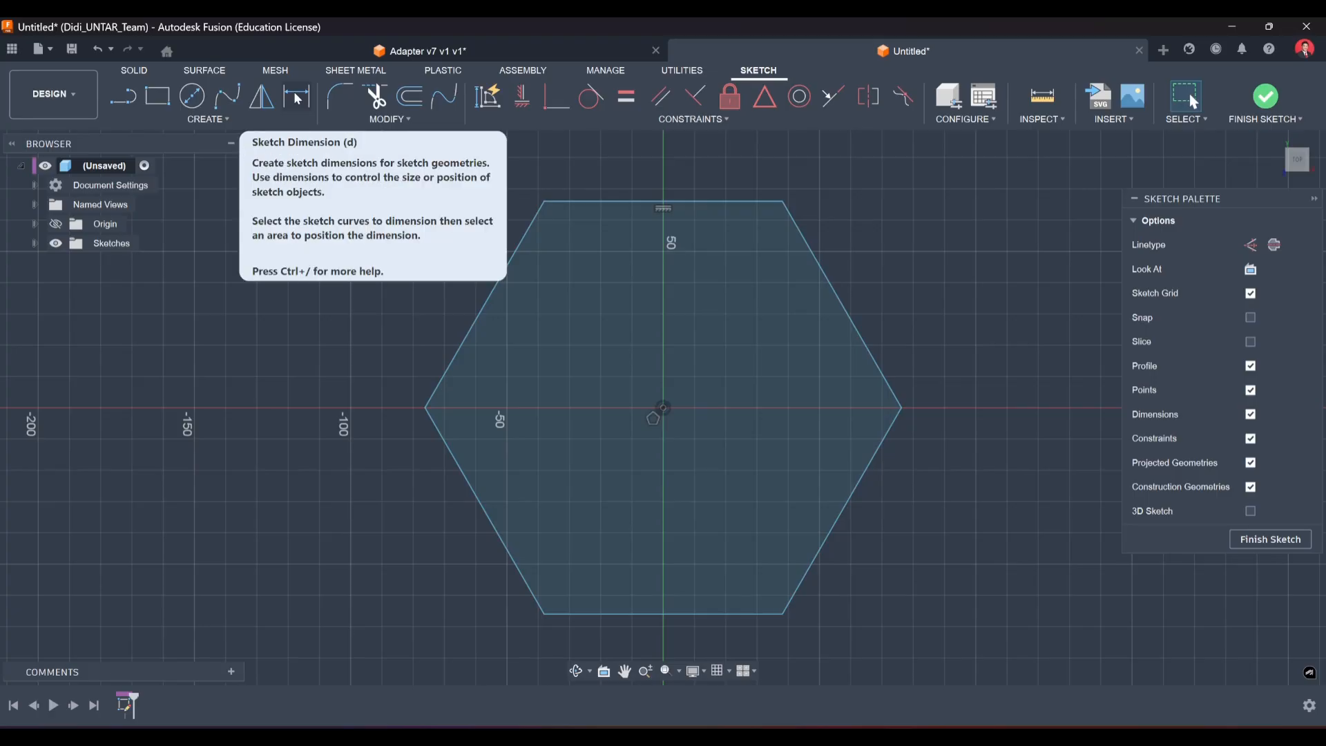
Dimension the distance between the hexagon's upper and lower edges to 115 mm.
{"action": "left_click", "coordinate": [299, 99]}
{"action": "left_click", "coordinate": [604, 202]}
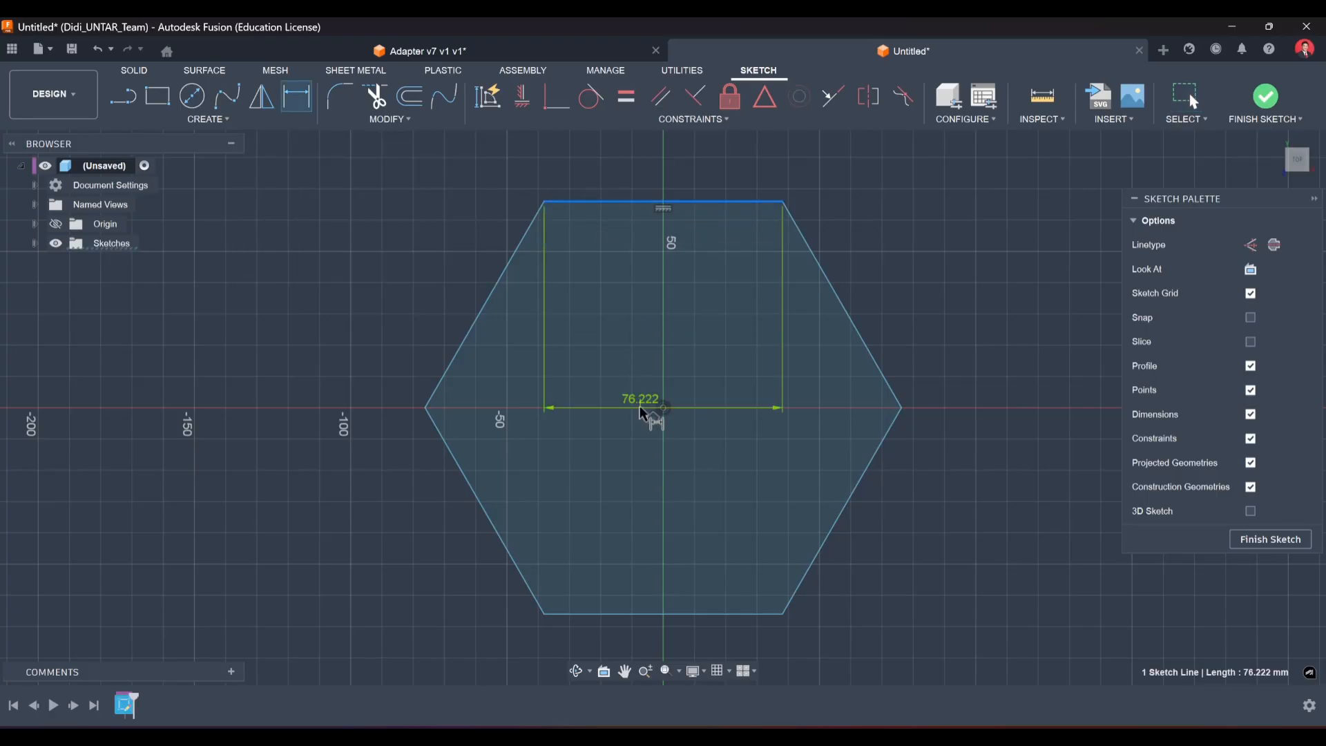
{"action": "left_click", "coordinate": [606, 614]}
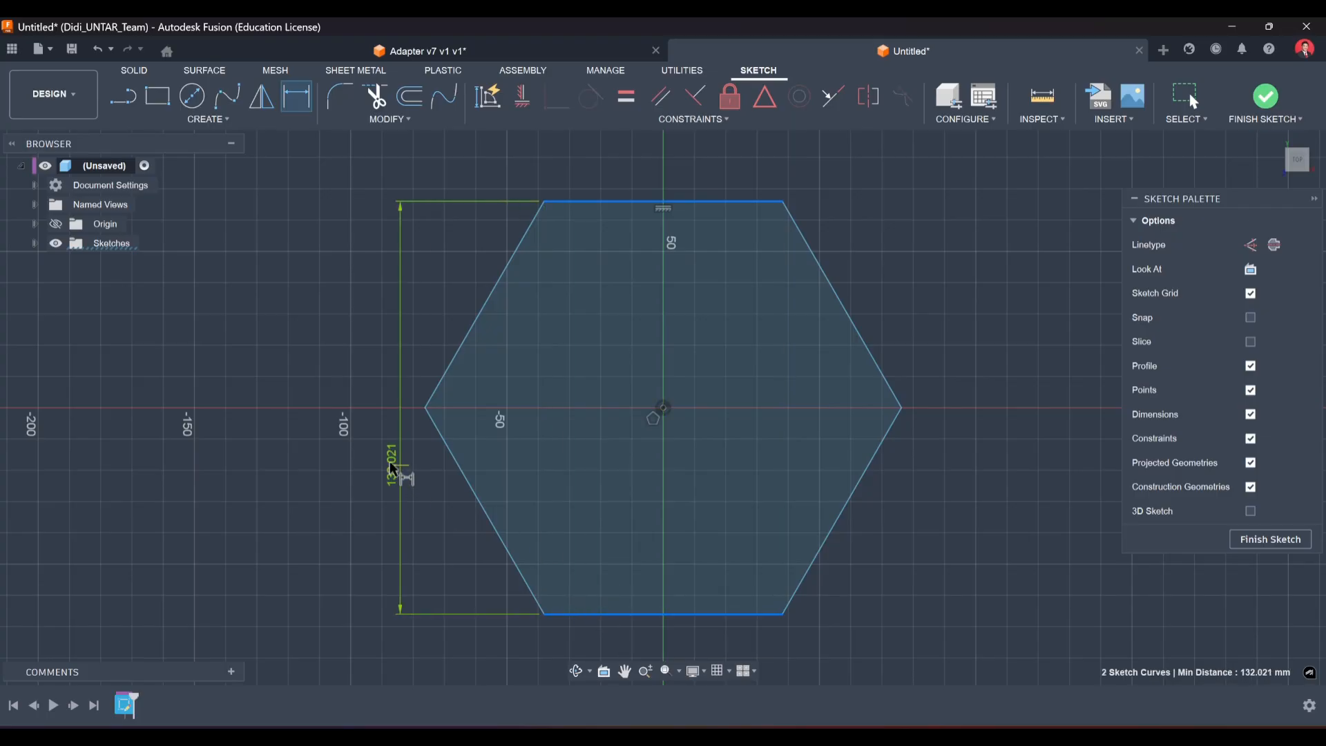
{"action": "left_click", "coordinate": [317, 411]}
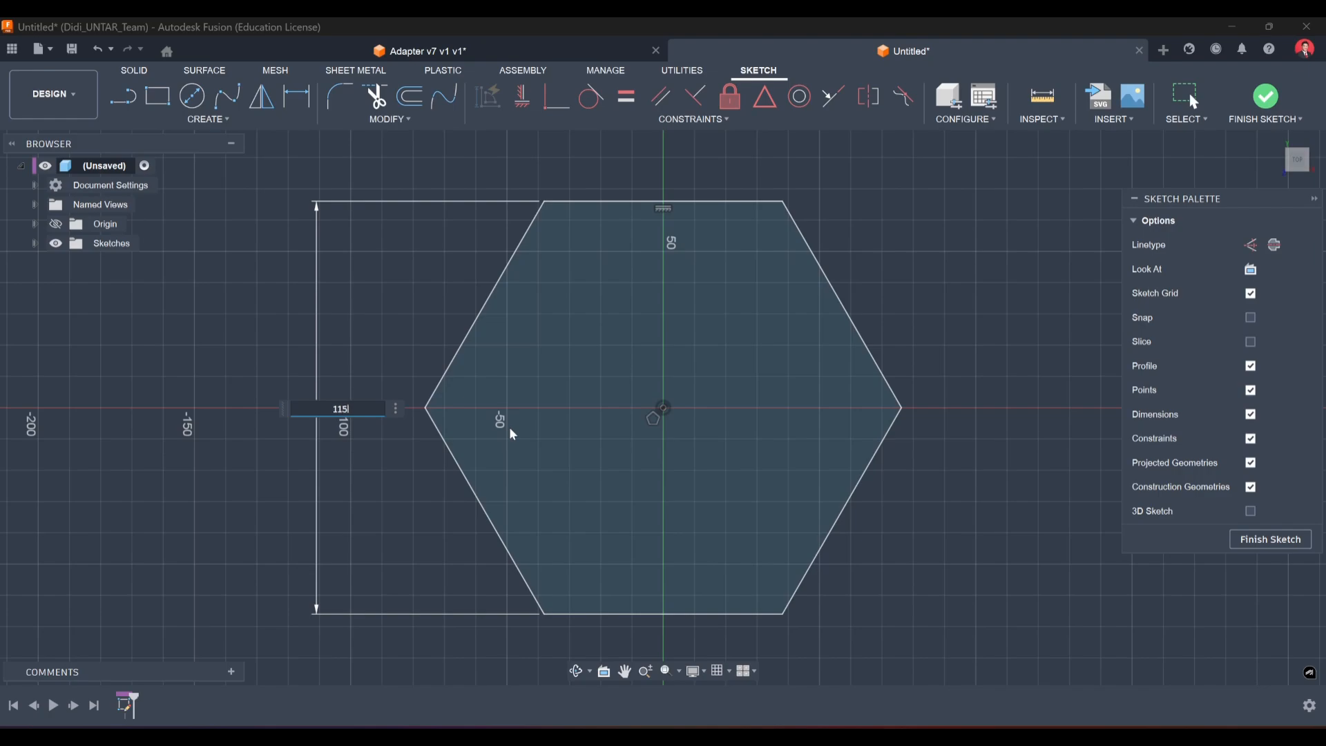
{"action": "key", "text": "Return"}
{"action": "scroll", "coordinate": [515, 435], "scroll_direction": "up", "scroll_amount": 2}
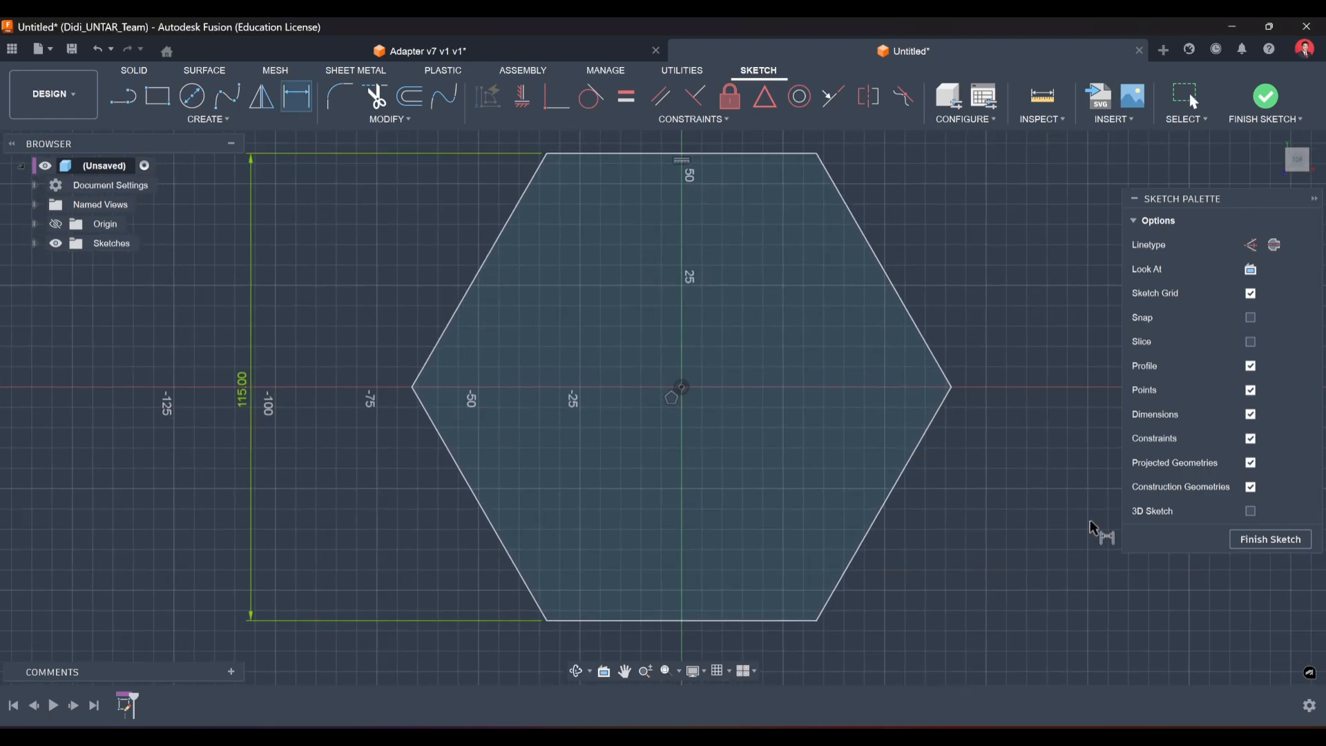
Finish the sketch and extrude the hexagon 10 mm as a new body.
{"action": "left_click", "coordinate": [1269, 539]}
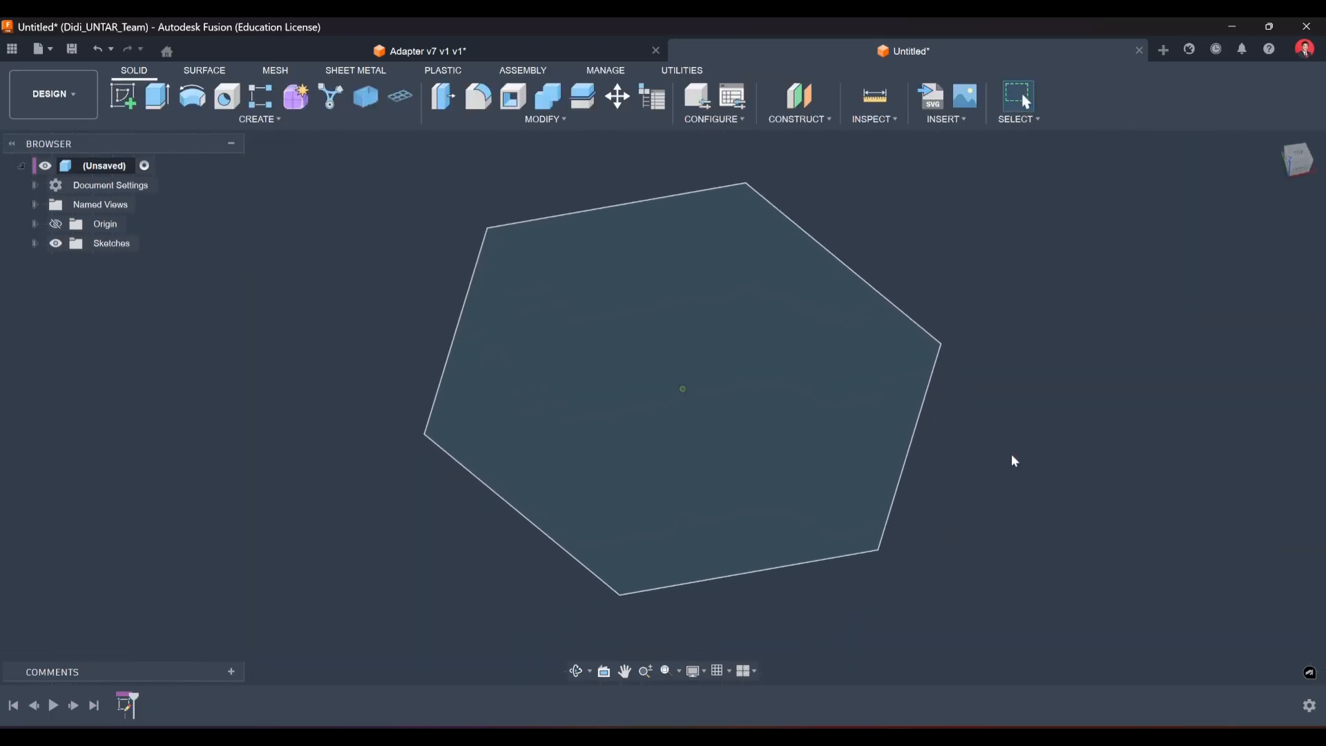
{"action": "left_click", "coordinate": [159, 97]}
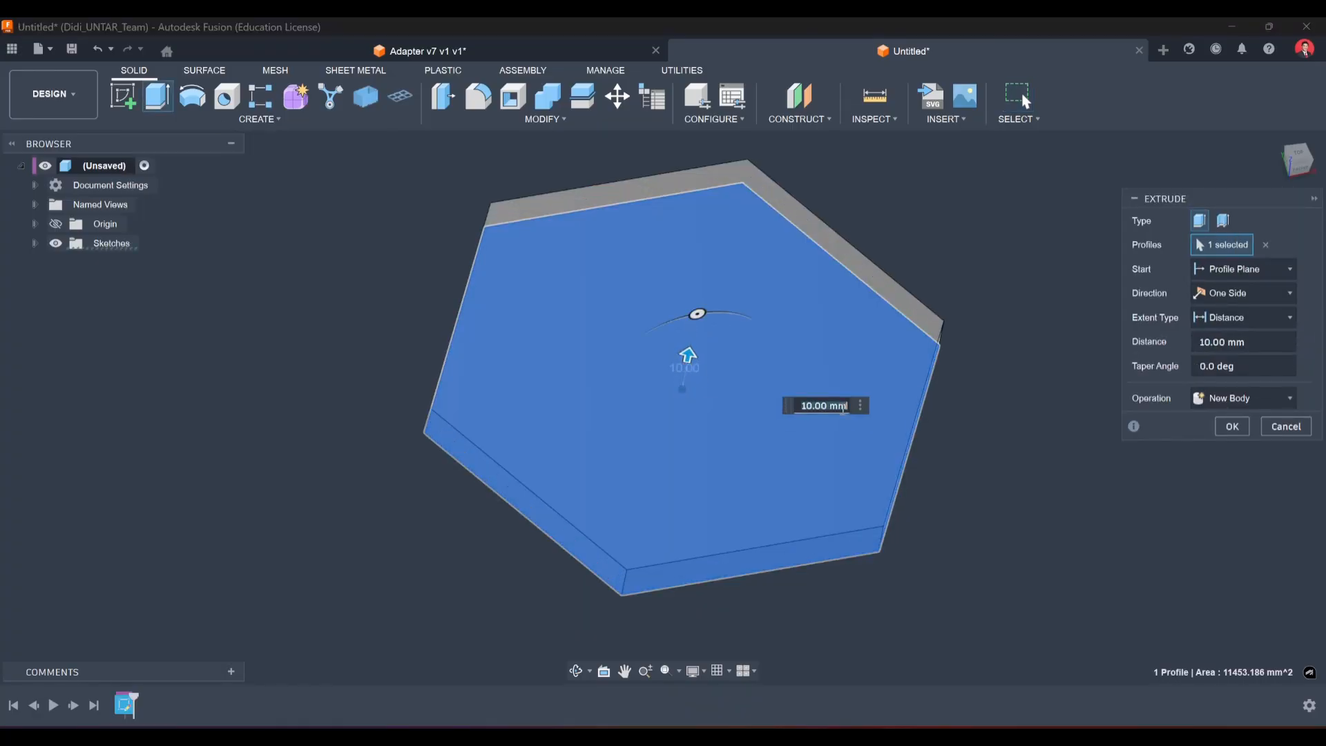
{"action": "key", "text": "Return"}
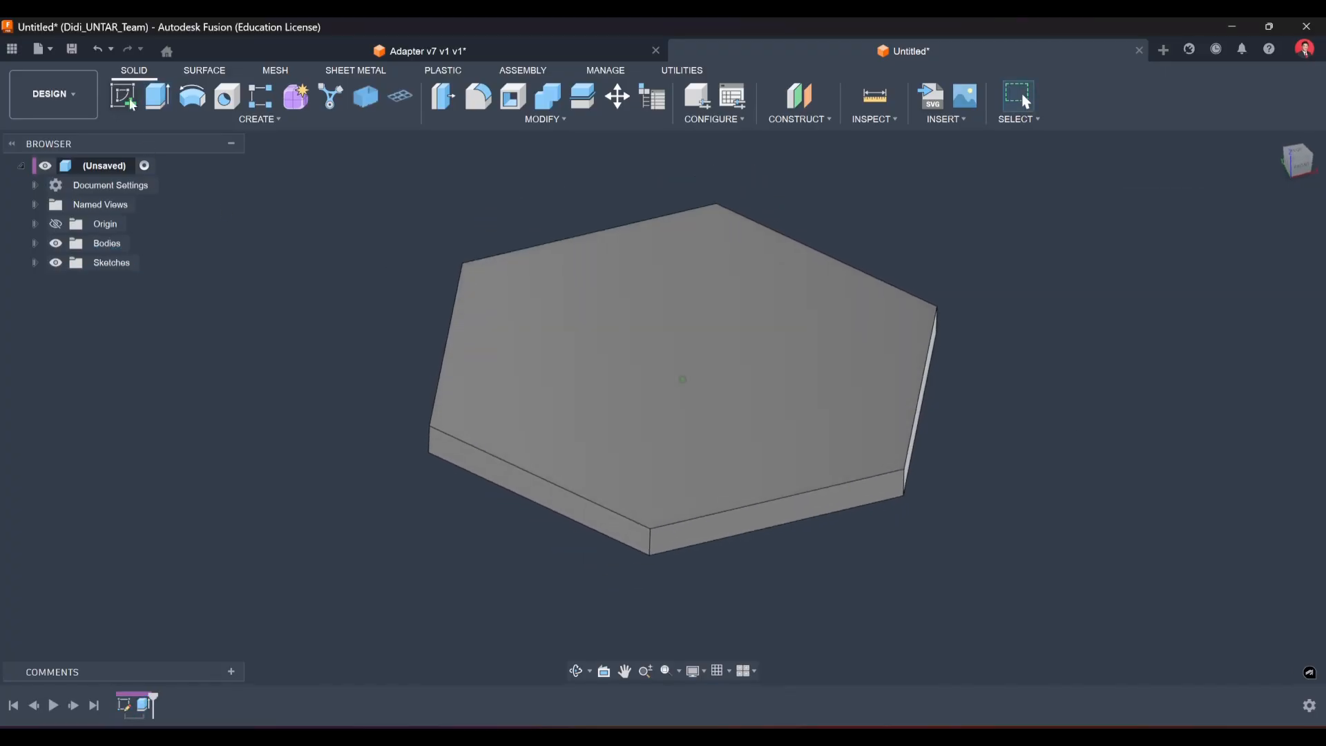
Sketch a 100 mm diameter circle centred on the origin on the hexagonal plate's upper face, and finish the sketch.
{"action": "left_click", "coordinate": [131, 104]}
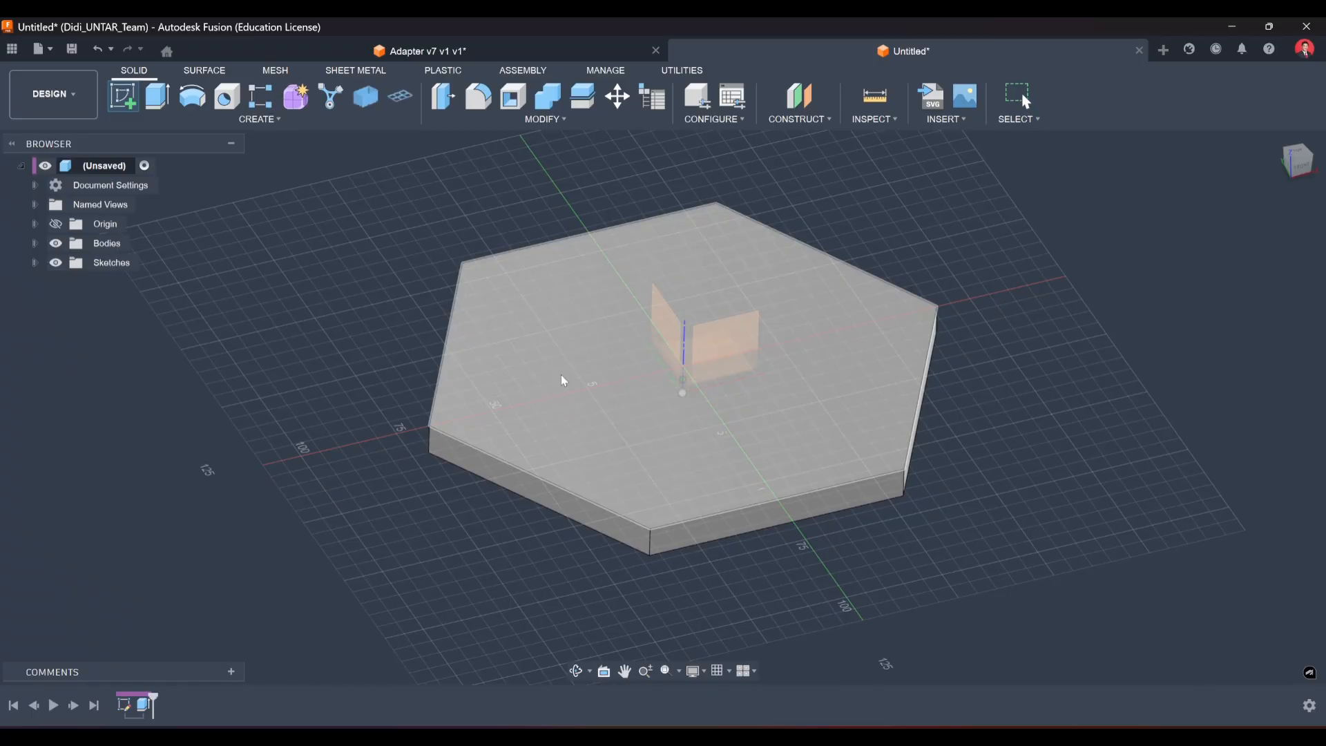
{"action": "left_click", "coordinate": [559, 355]}
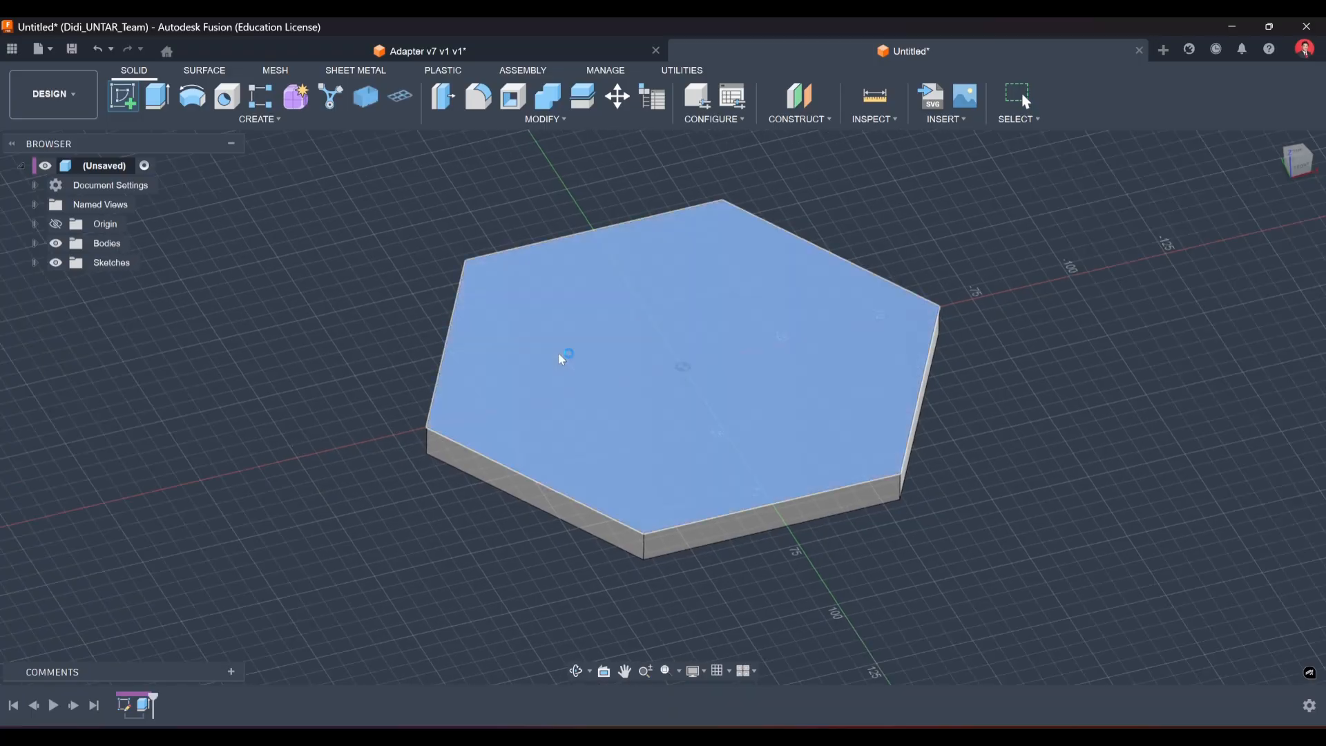
{"action": "key", "text": "c"}
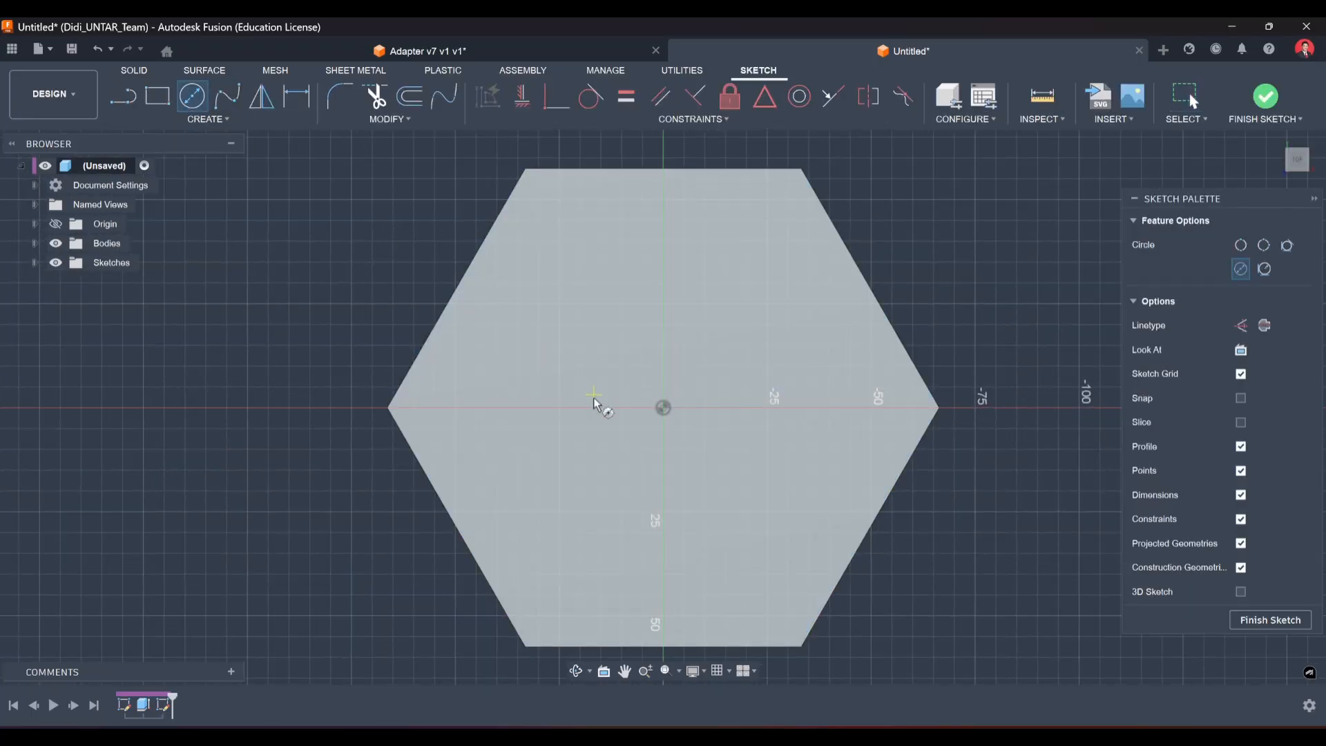
{"action": "left_click", "coordinate": [664, 408]}
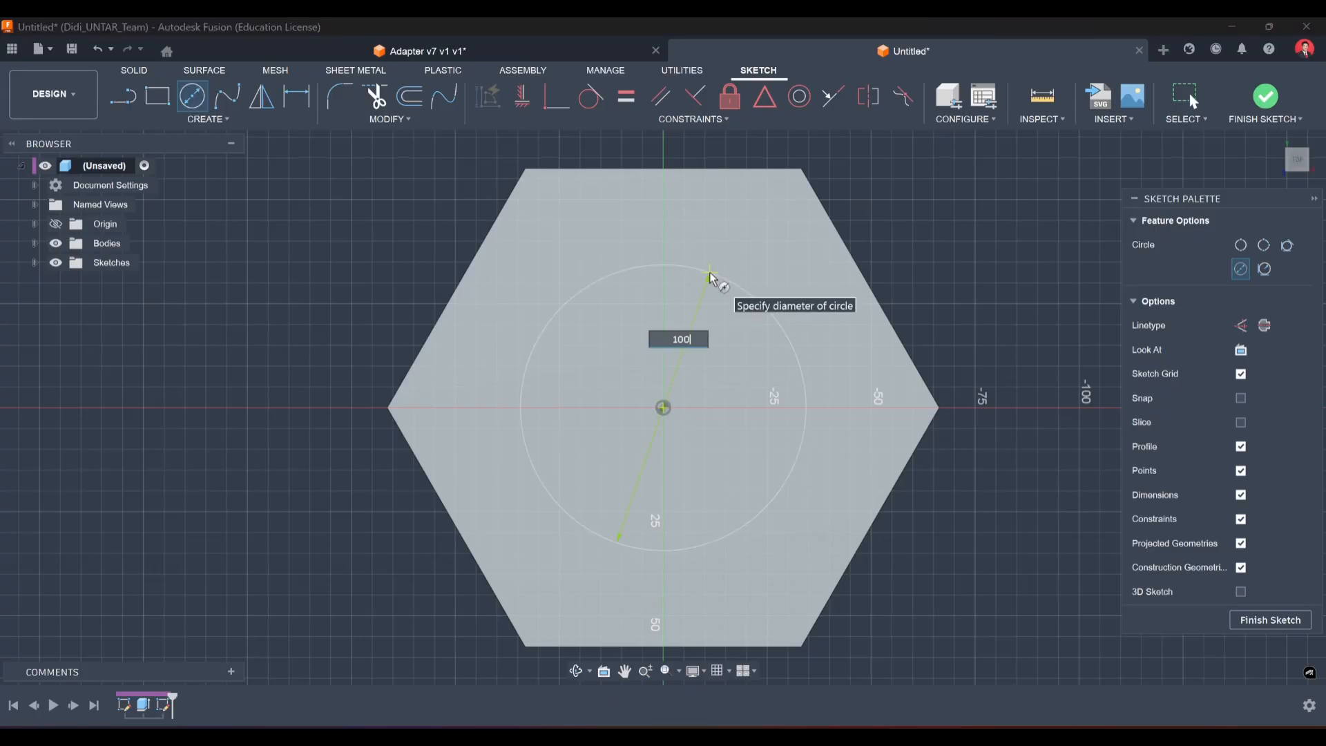
{"action": "type", "text": "100"}
{"action": "key", "text": "Return"}
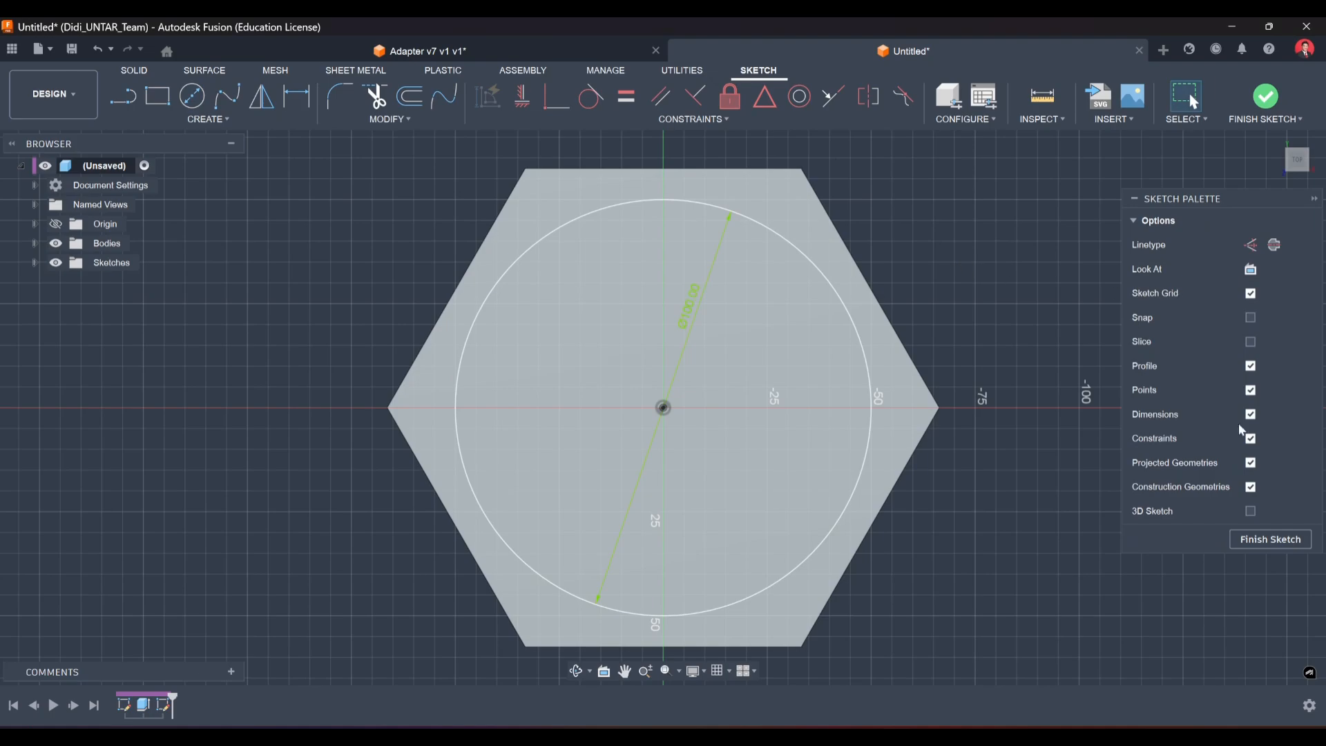
{"action": "left_click", "coordinate": [1256, 539]}
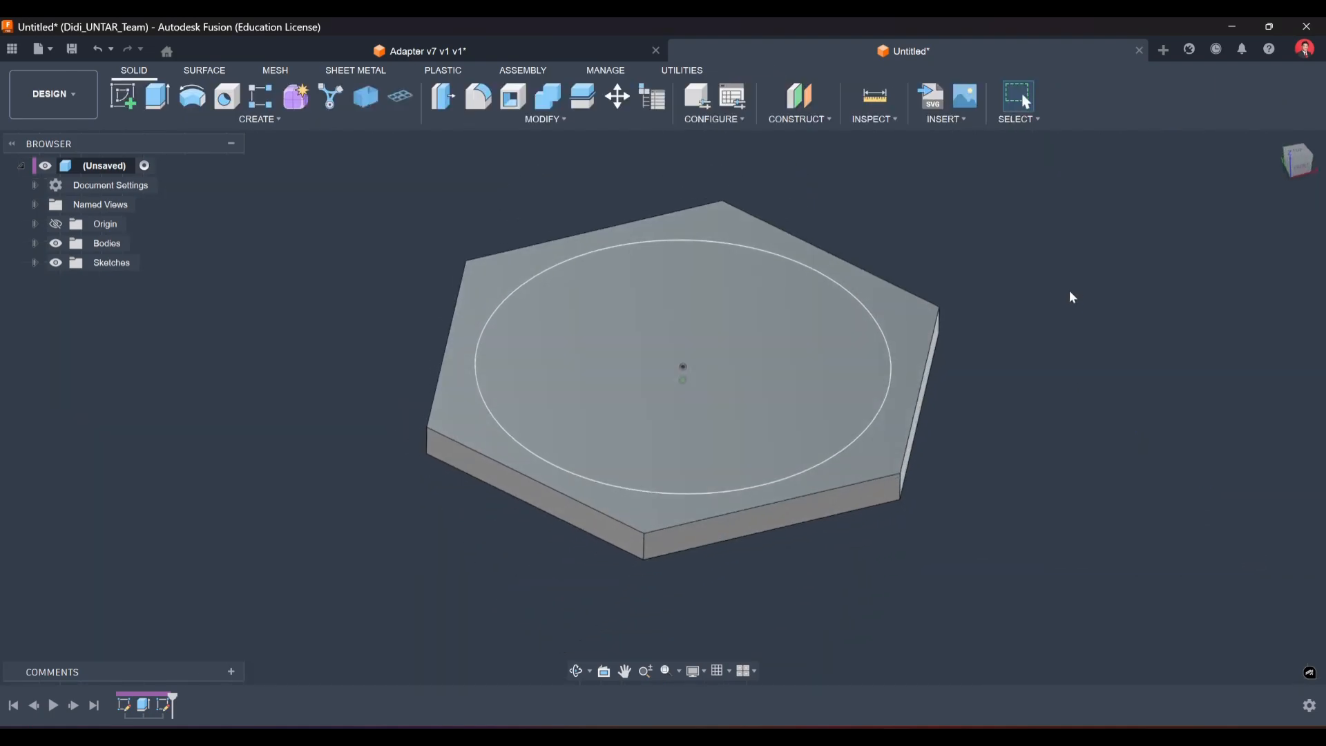
Extrude the circle 95 mm upward with a -10 degree taper angle, joined to the hexagonal plate.
{"action": "left_click", "coordinate": [158, 97]}
{"action": "left_click", "coordinate": [696, 433]}
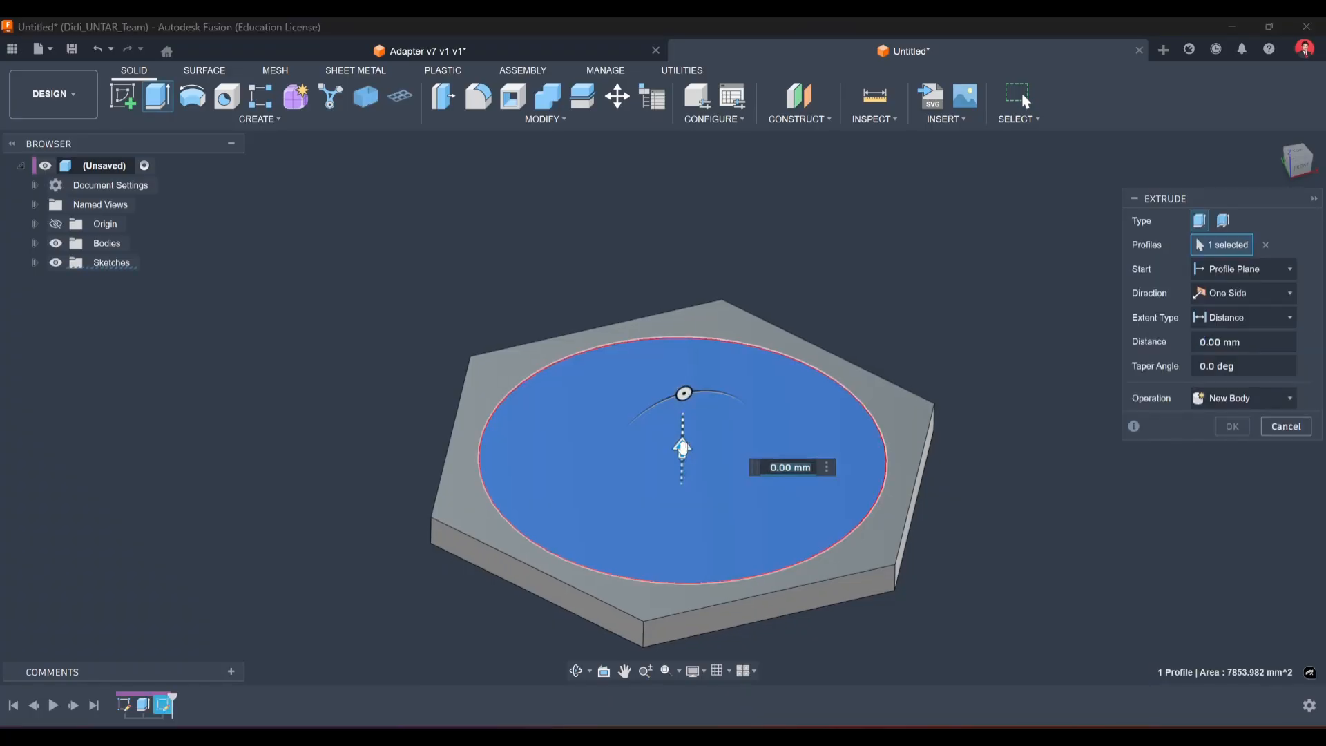
{"action": "type", "text": "55"}
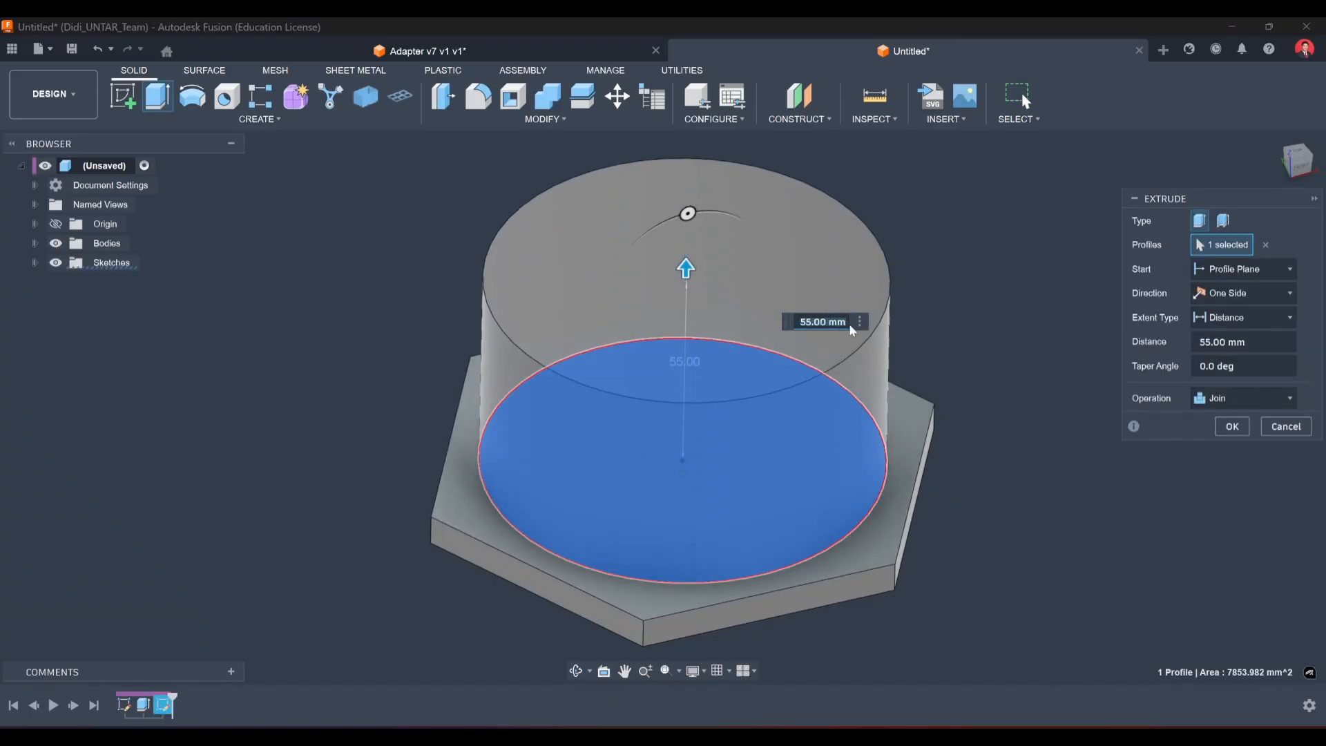
{"action": "type", "text": "95"}
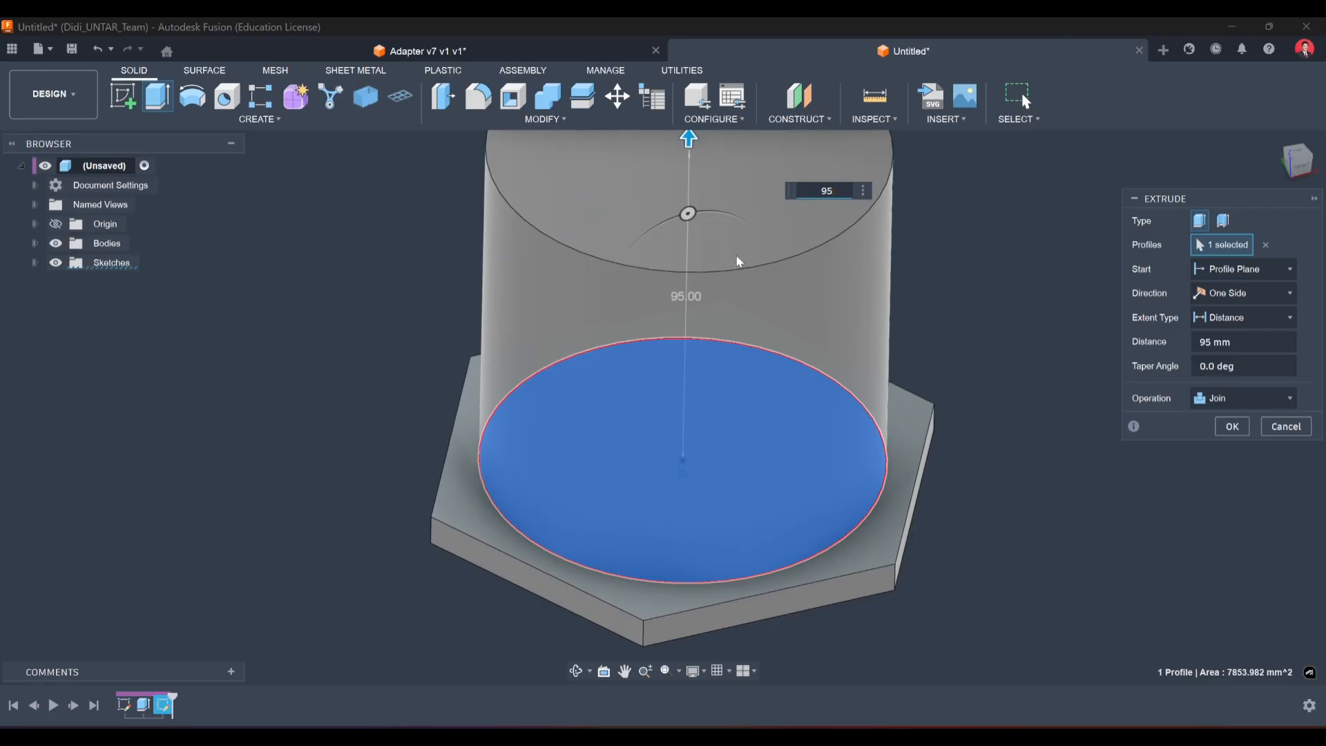
{"action": "middle_click_drag", "start_coordinate": [737, 261], "coordinate": [691, 319], "text": "shift"}
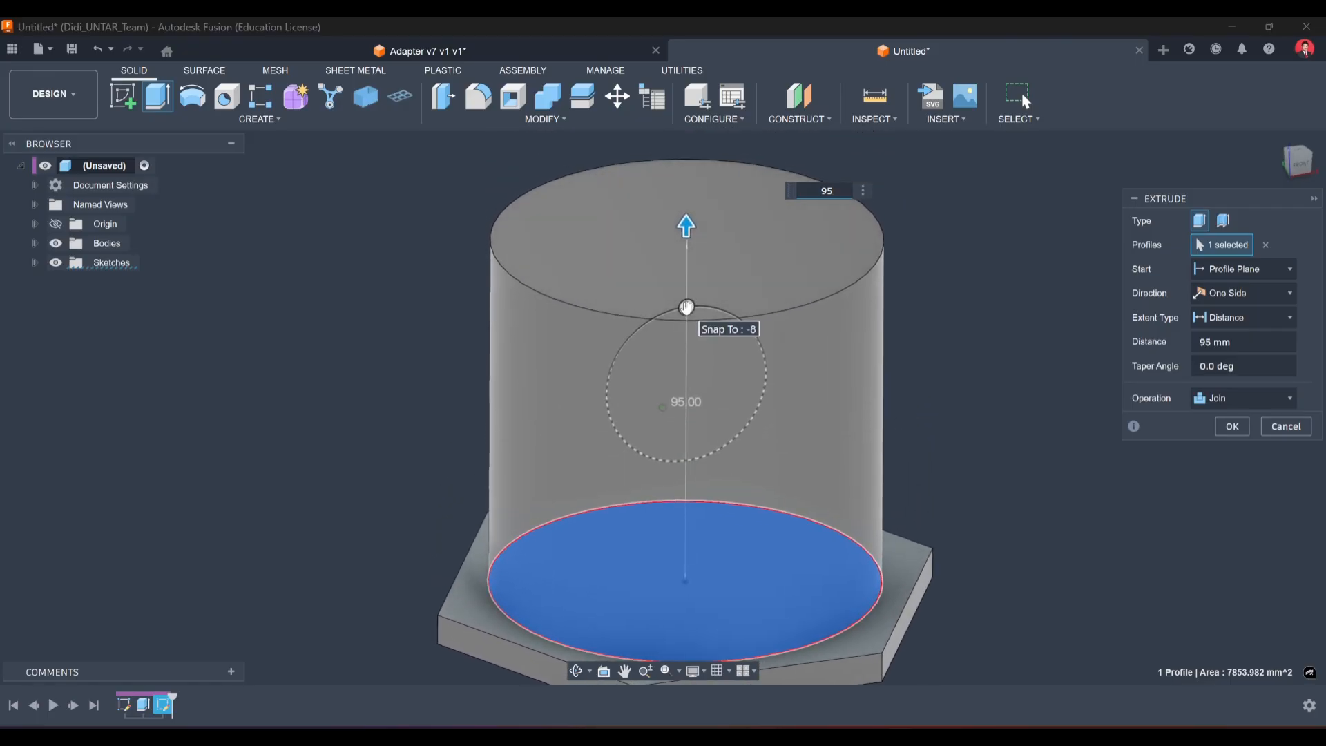
{"action": "left_click", "coordinate": [685, 306]}
{"action": "left_click_drag", "start_coordinate": [689, 308], "coordinate": [701, 306]}
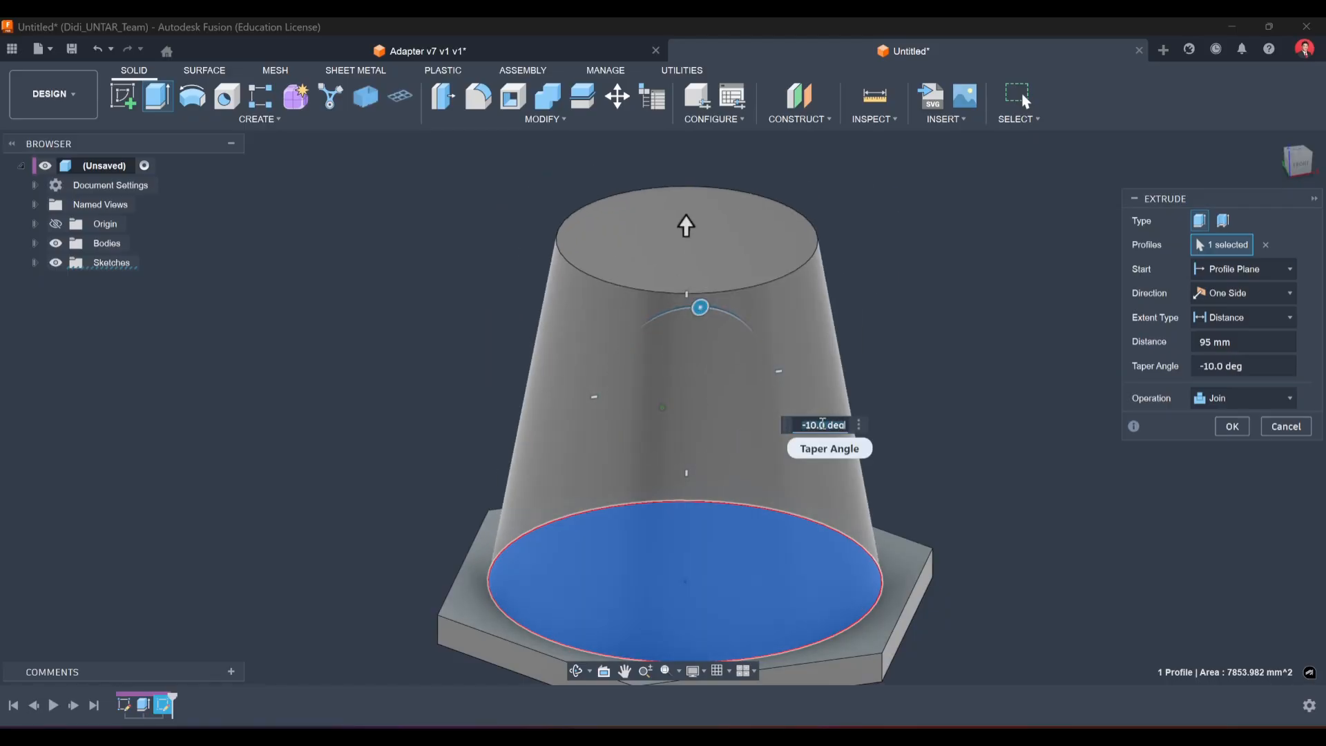
{"action": "left_click", "coordinate": [1231, 427]}
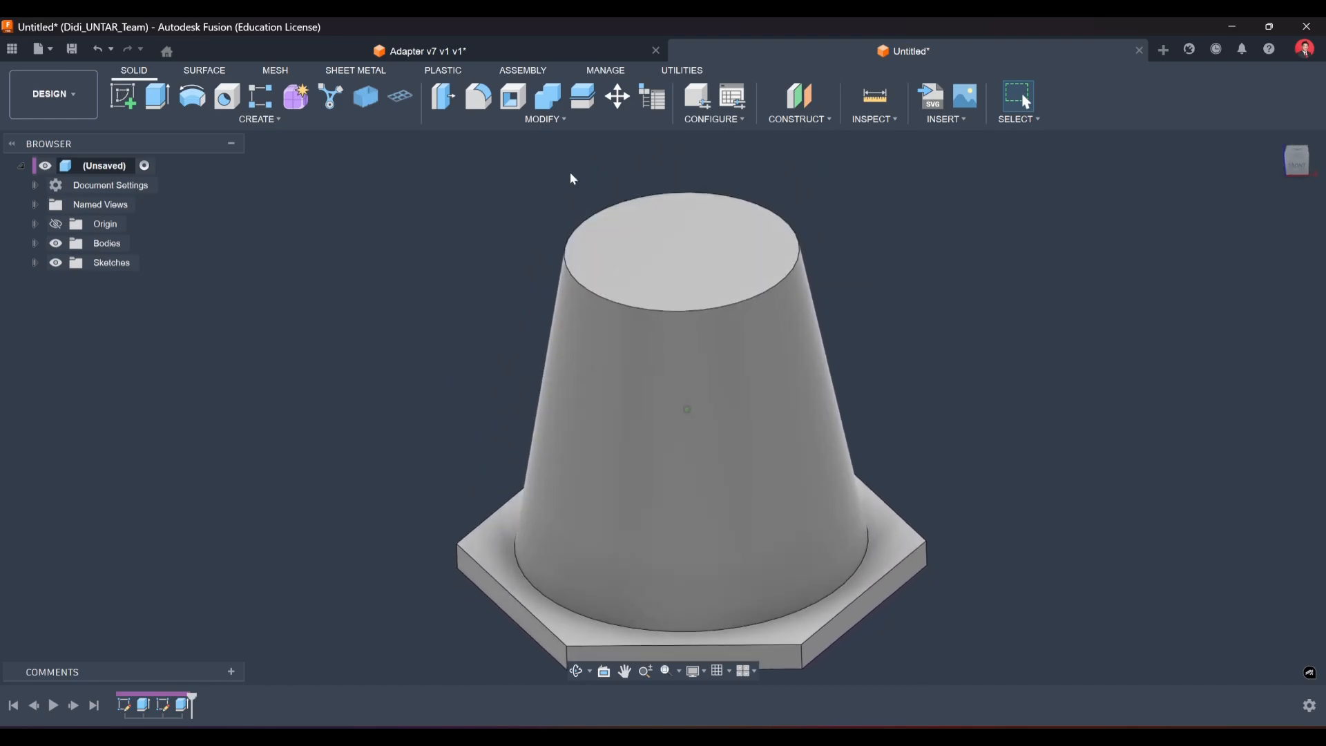
Construct a tangent plane on the cone's tapered side face at an angle of 0 degrees.
{"action": "left_click", "coordinate": [819, 121]}
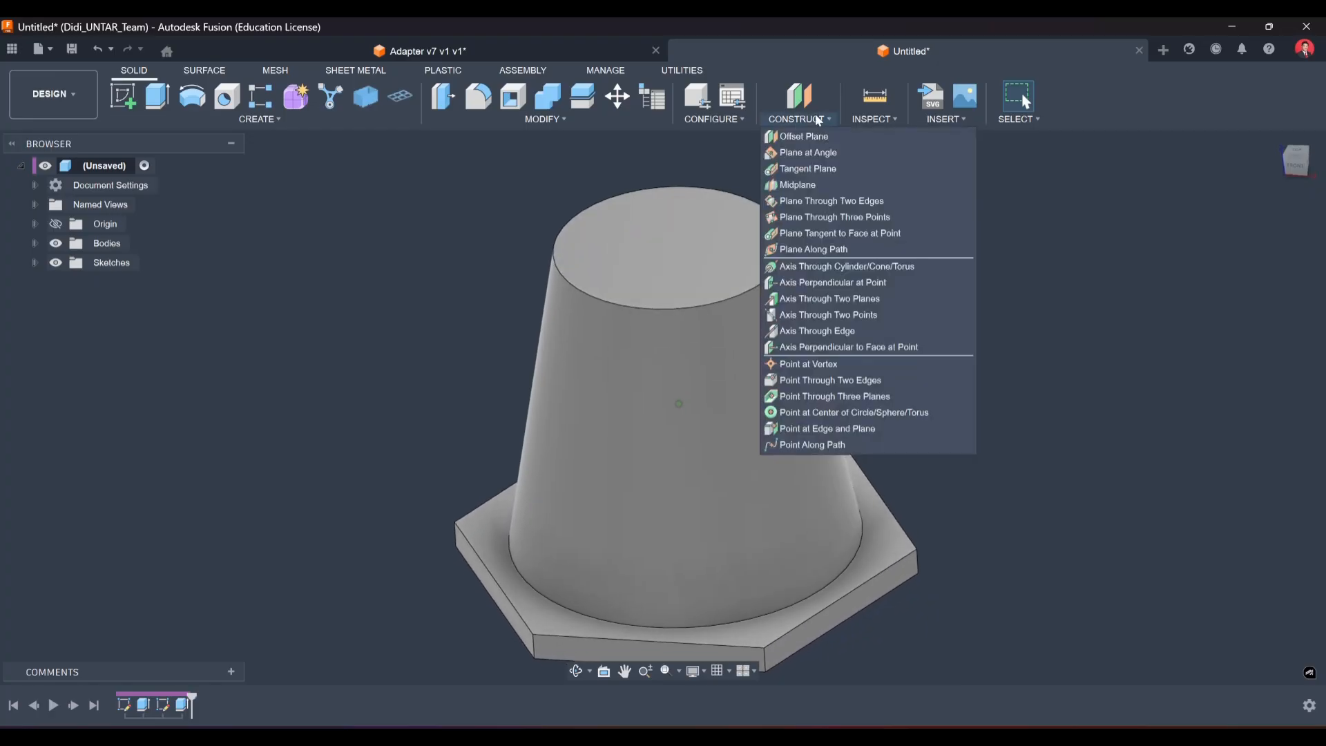
{"action": "left_click", "coordinate": [840, 170]}
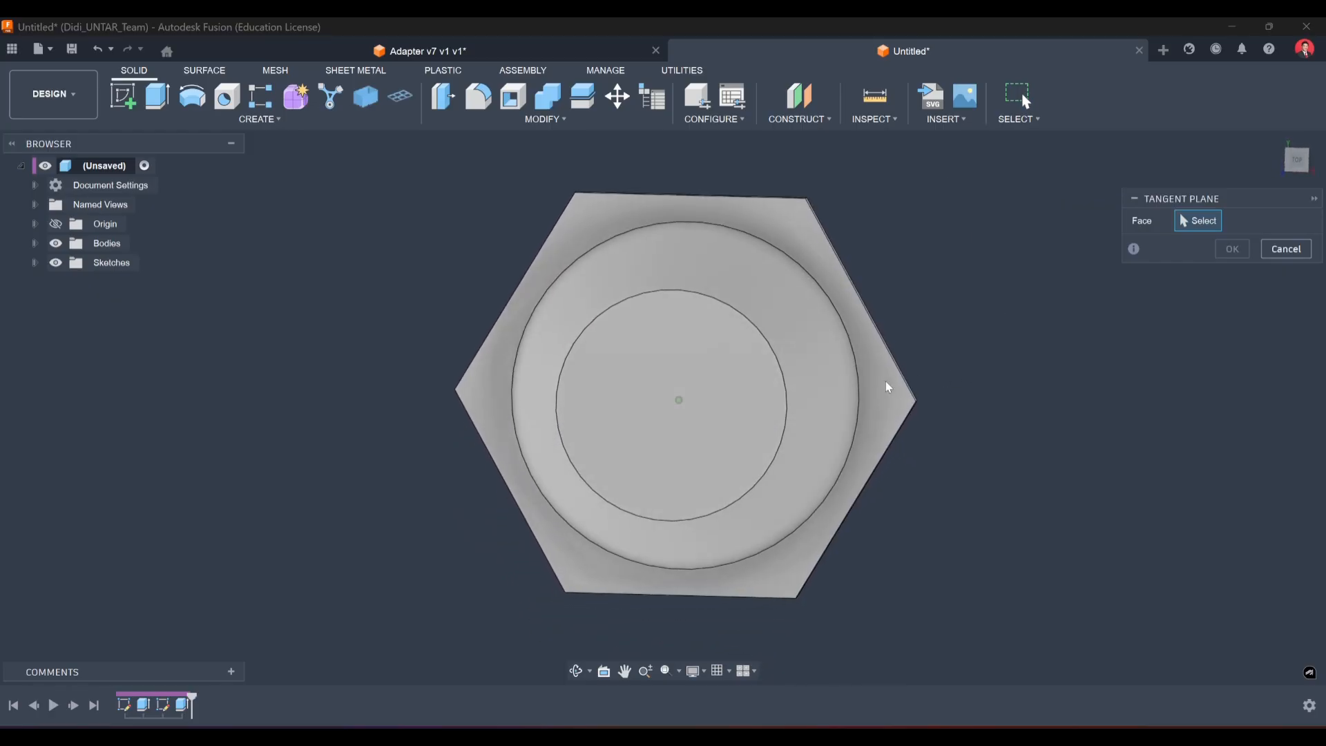
{"action": "left_click", "coordinate": [822, 395]}
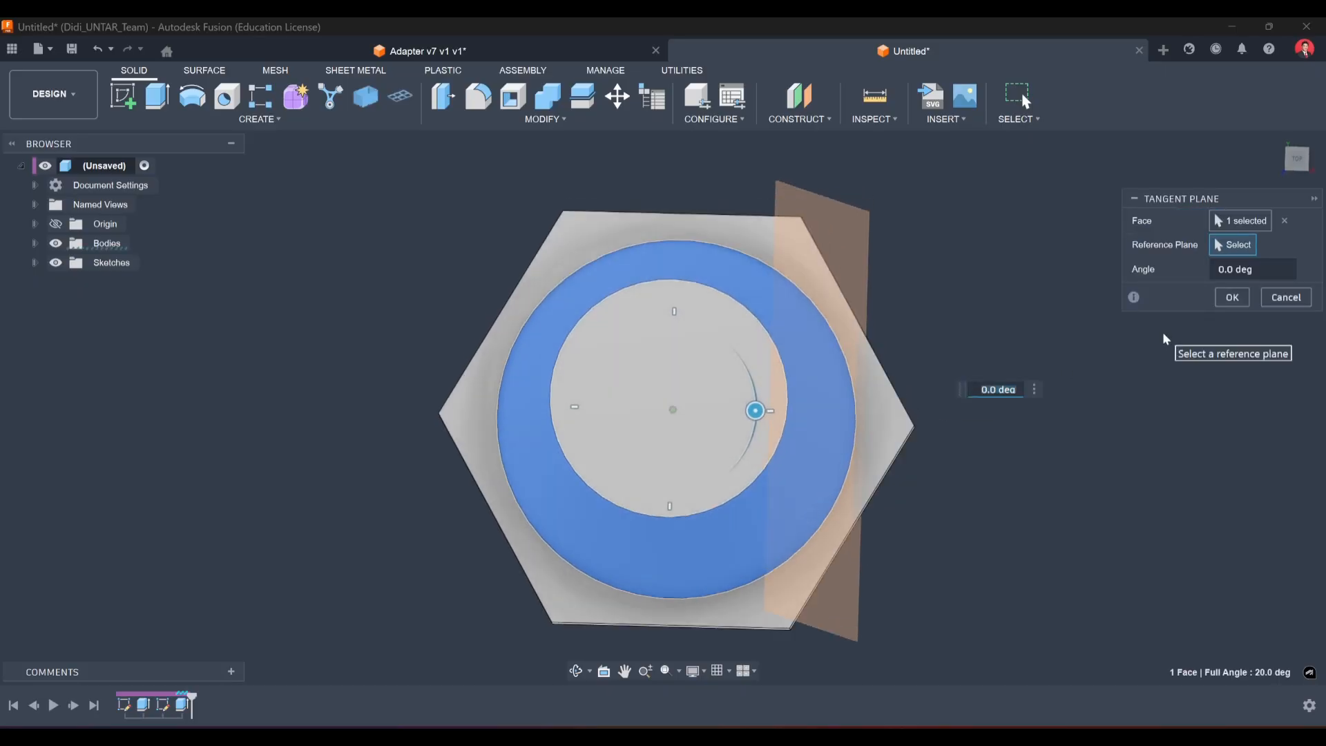
{"action": "middle_click_drag", "start_coordinate": [1126, 336], "coordinate": [956, 319], "text": "shift"}
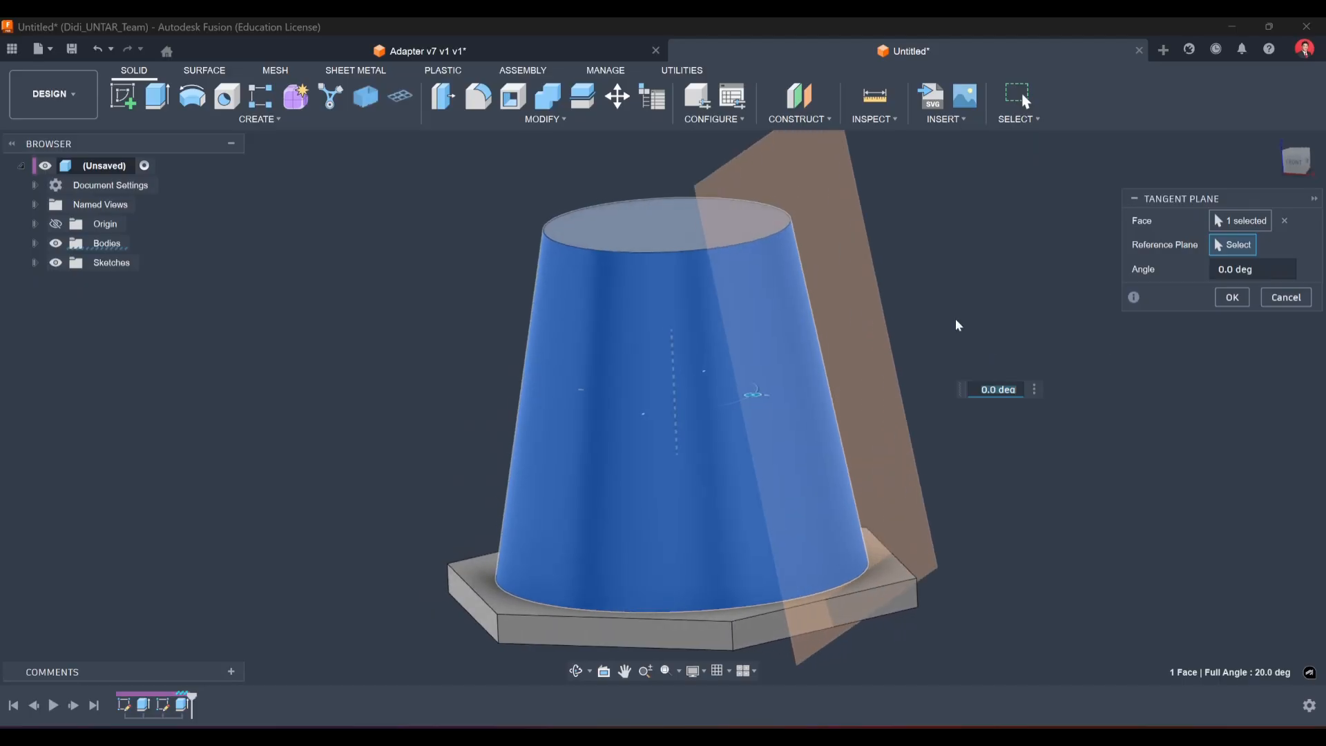
{"action": "middle_click_drag", "start_coordinate": [1187, 359], "coordinate": [1168, 391], "text": "shift"}
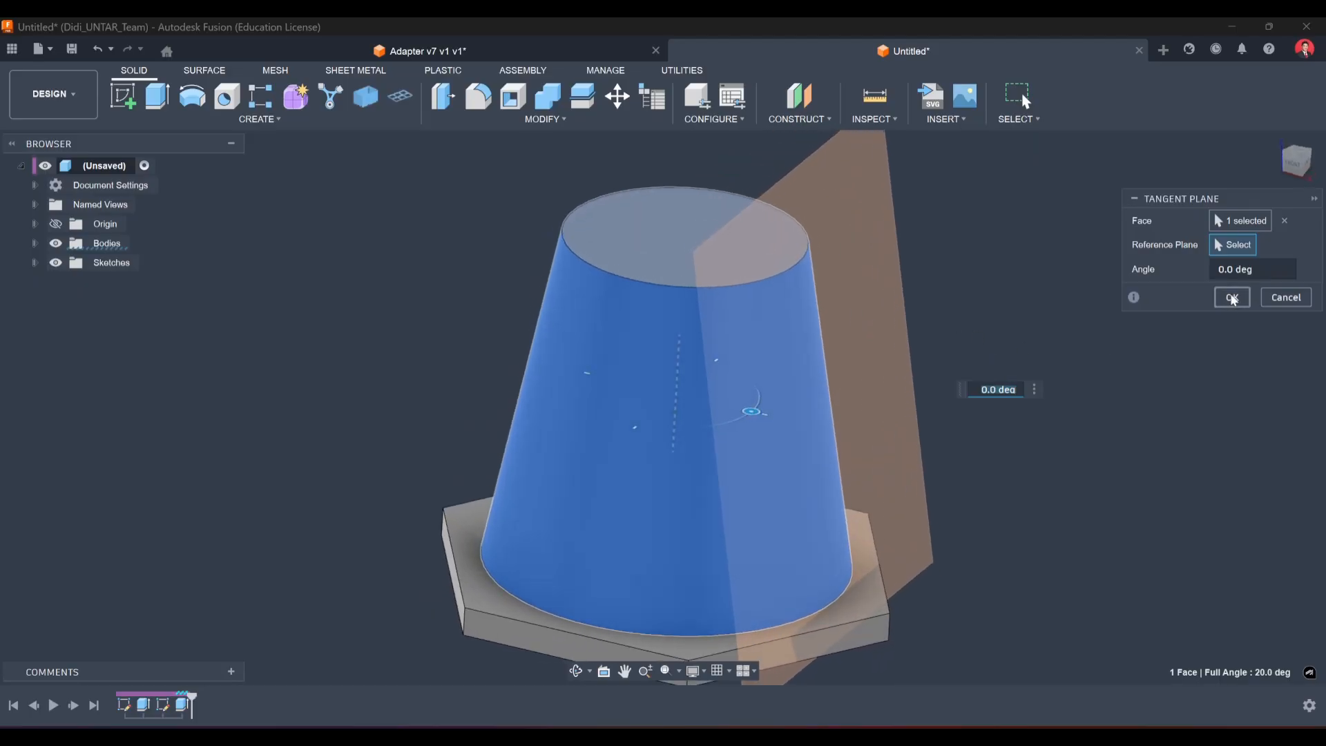
{"action": "left_click", "coordinate": [1232, 298]}
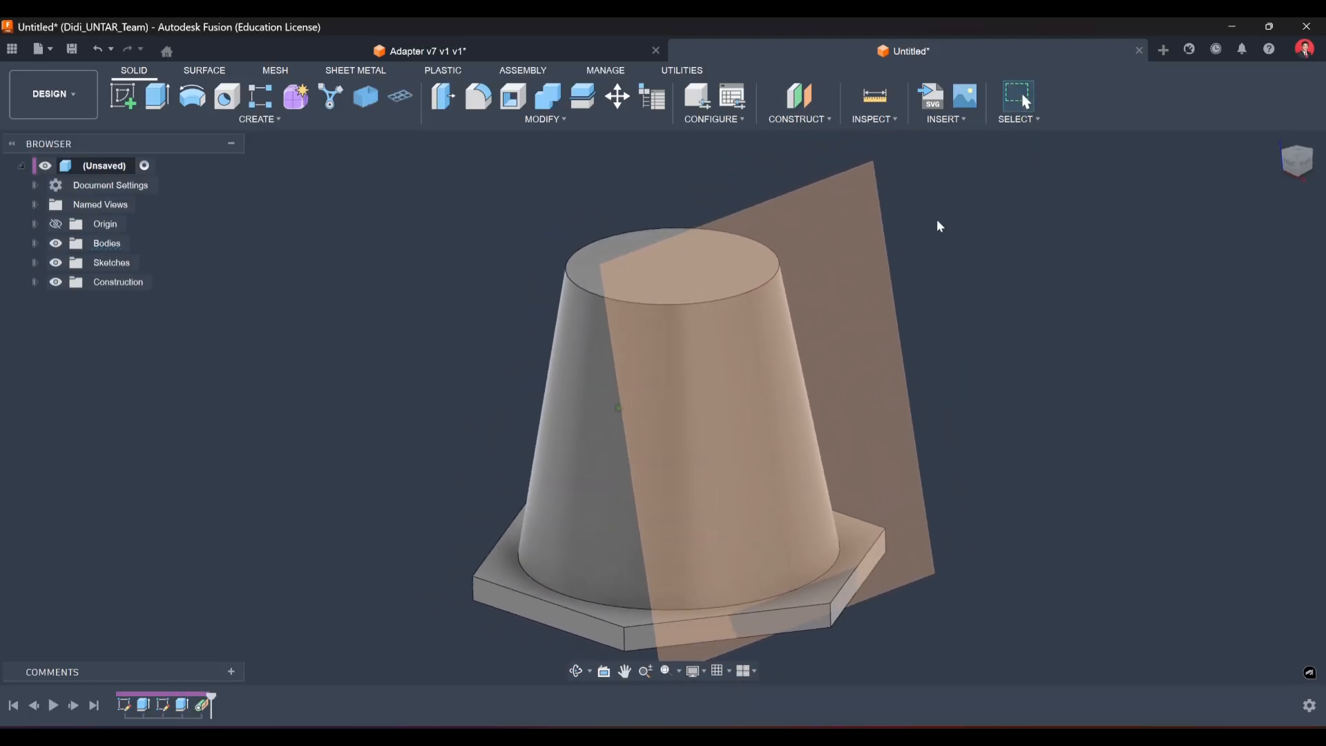
Start a sketch on the cone's tangent plane and draw a 56 mm diameter circle near the middle of the cone's side.
{"action": "left_click", "coordinate": [132, 92]}
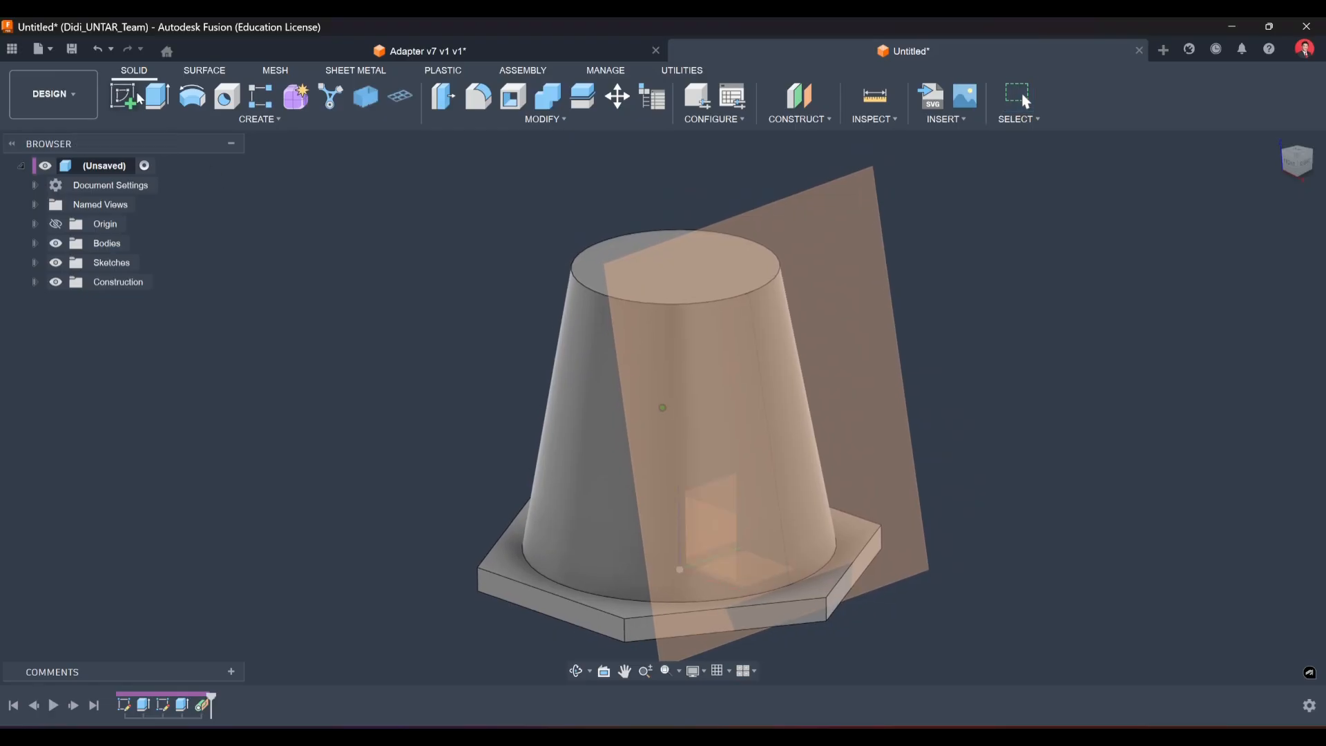
{"action": "left_click", "coordinate": [816, 207]}
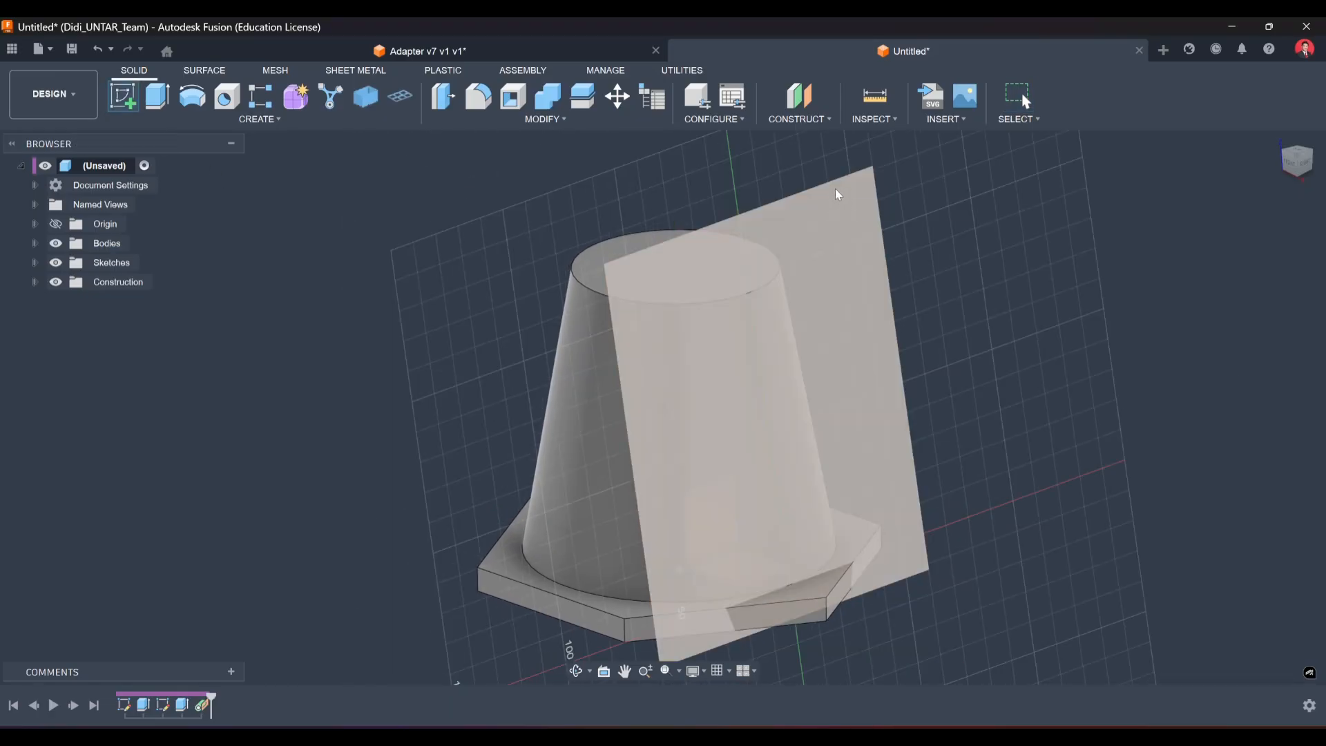
{"action": "left_click", "coordinate": [835, 189]}
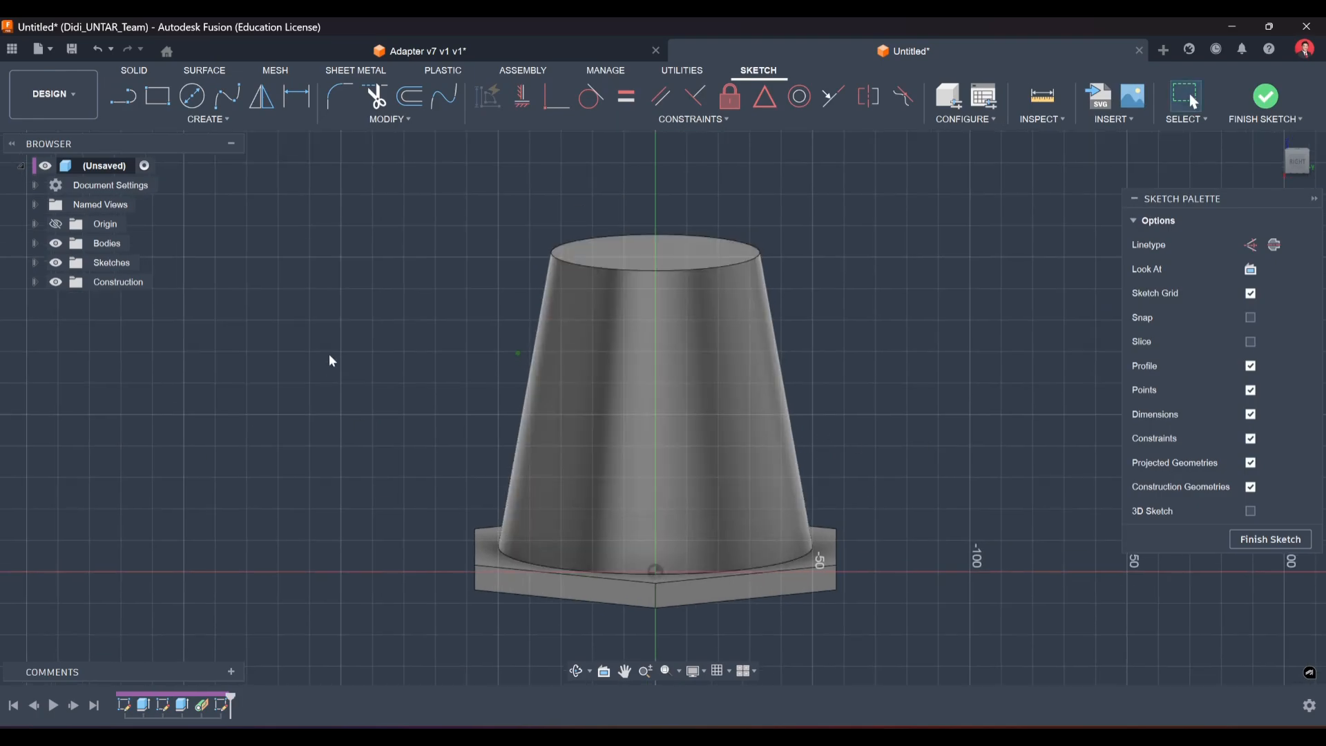
{"action": "left_click", "coordinate": [192, 98]}
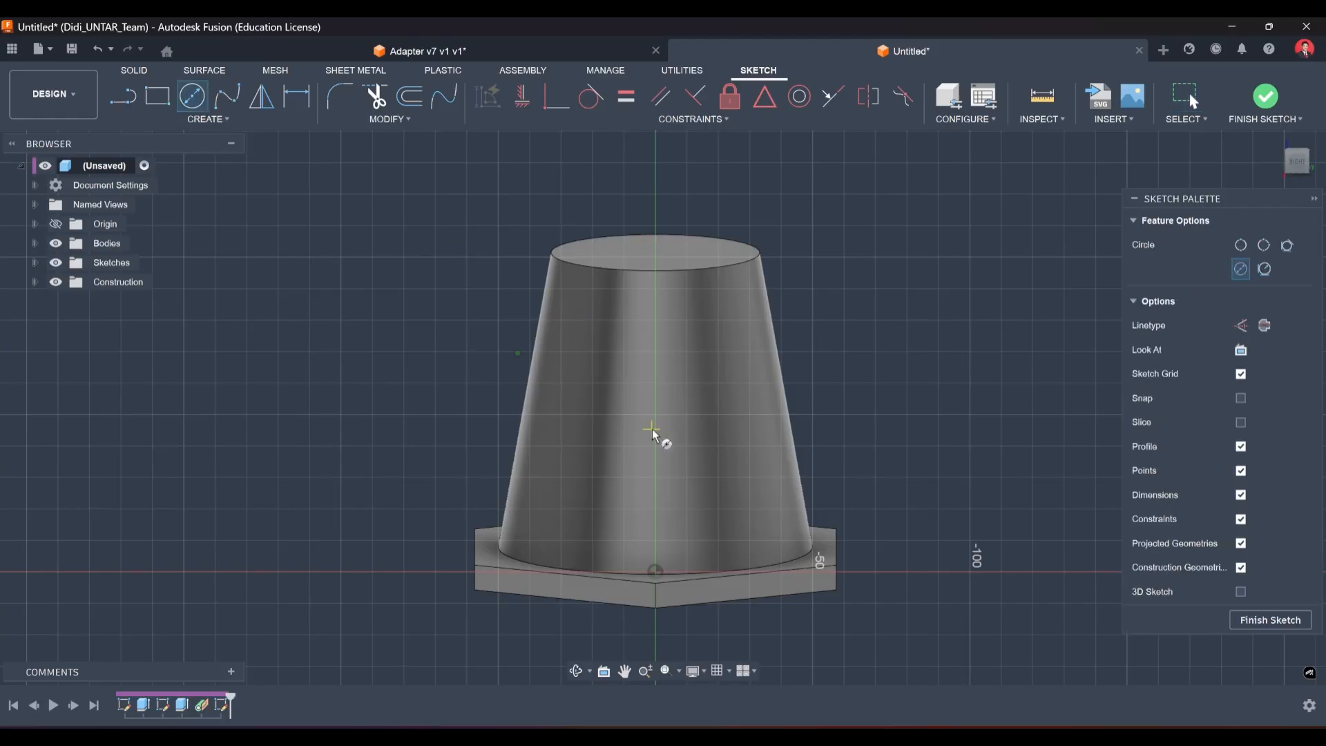
{"action": "left_click", "coordinate": [638, 377]}
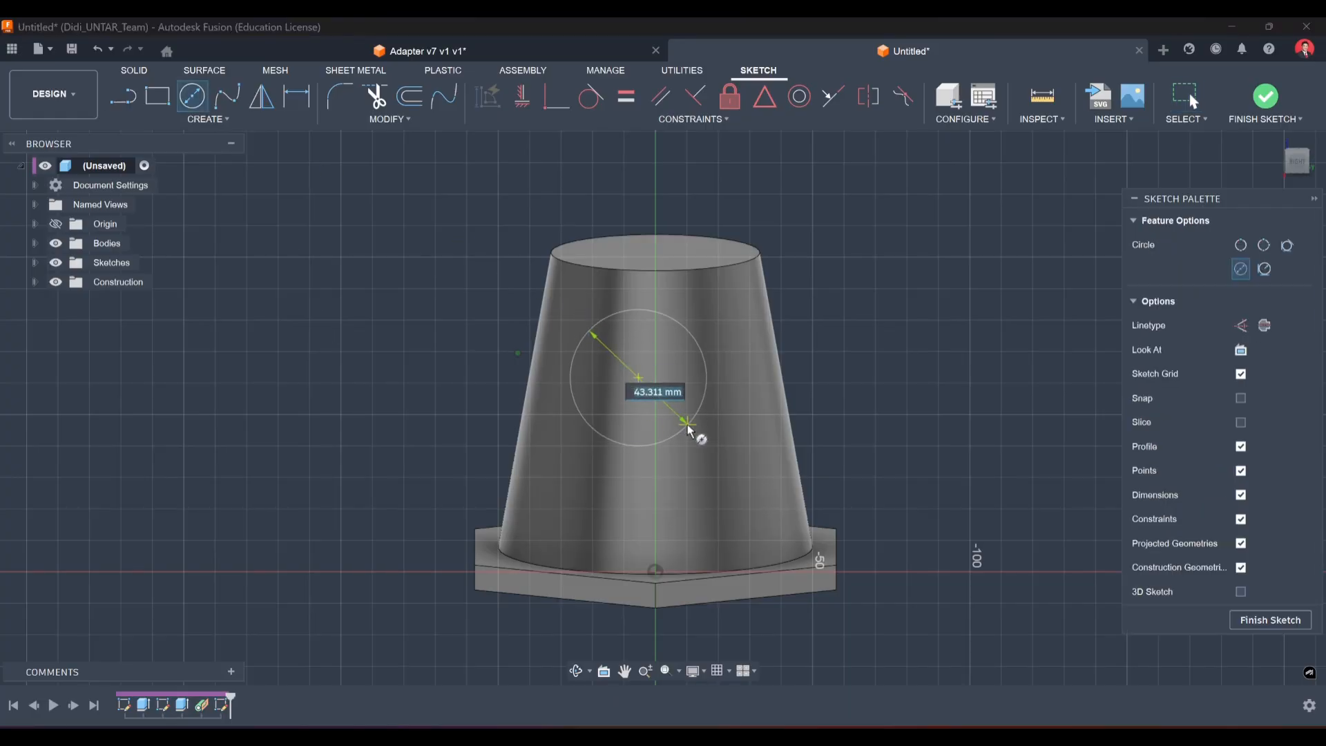
{"action": "type", "text": "56"}
{"action": "key", "text": "Return"}
{"action": "key", "text": "Escape"}
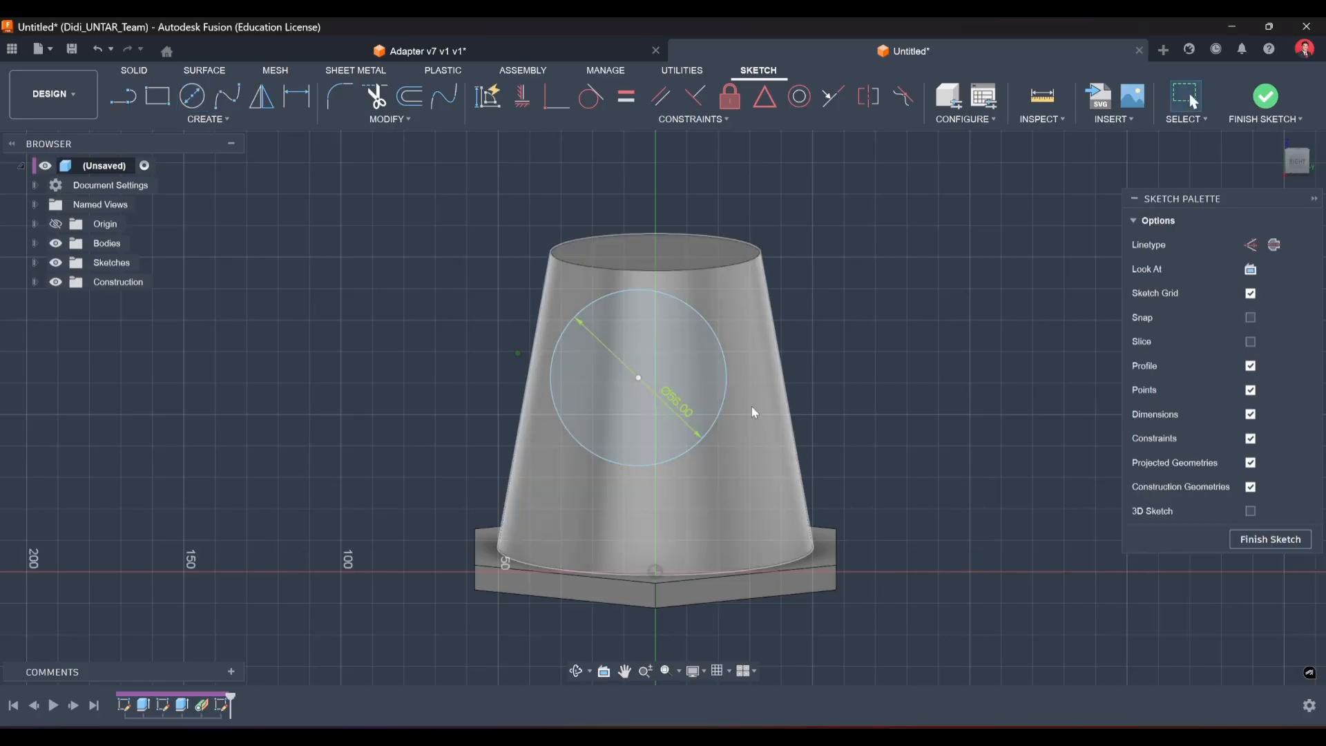
Move the circle slightly lower and constrain its centre vertically in line with the sketch origin.
{"action": "left_click_drag", "start_coordinate": [639, 378], "coordinate": [640, 397]}
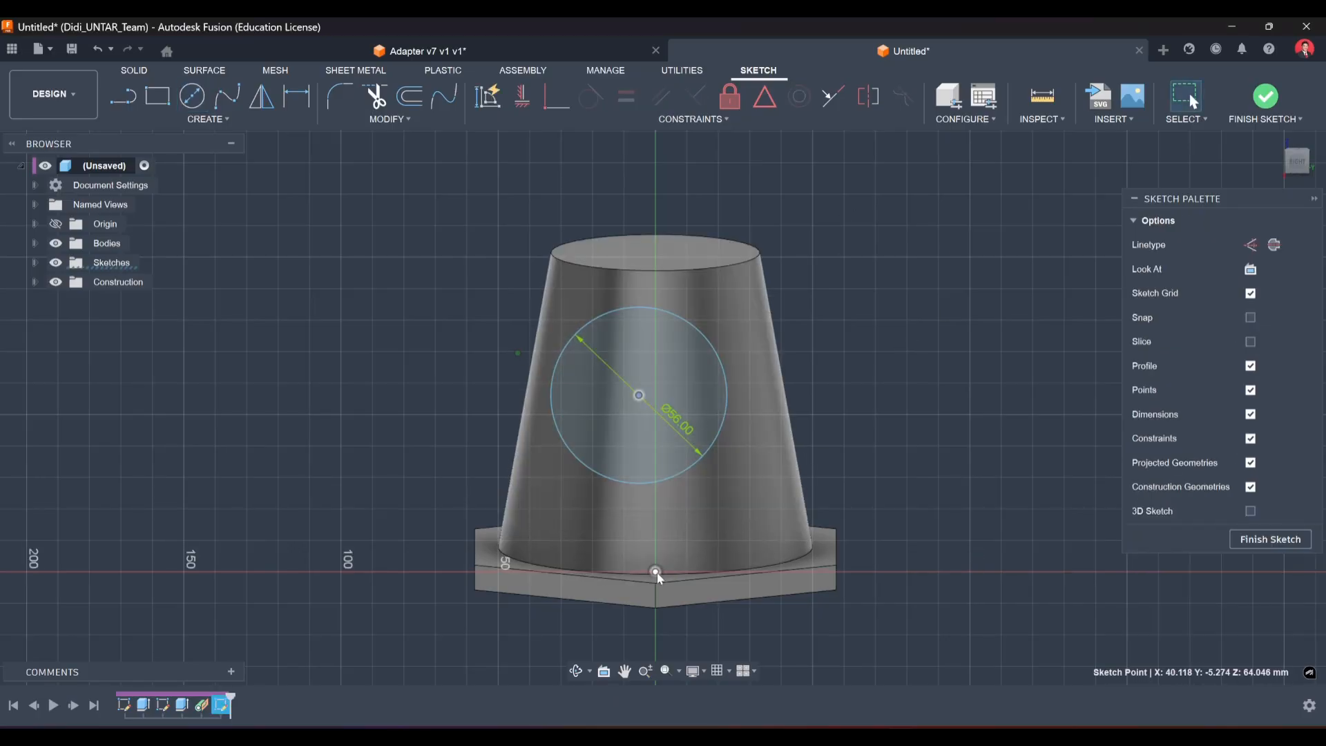
{"action": "middle_click_drag", "start_coordinate": [945, 377], "coordinate": [919, 361]}
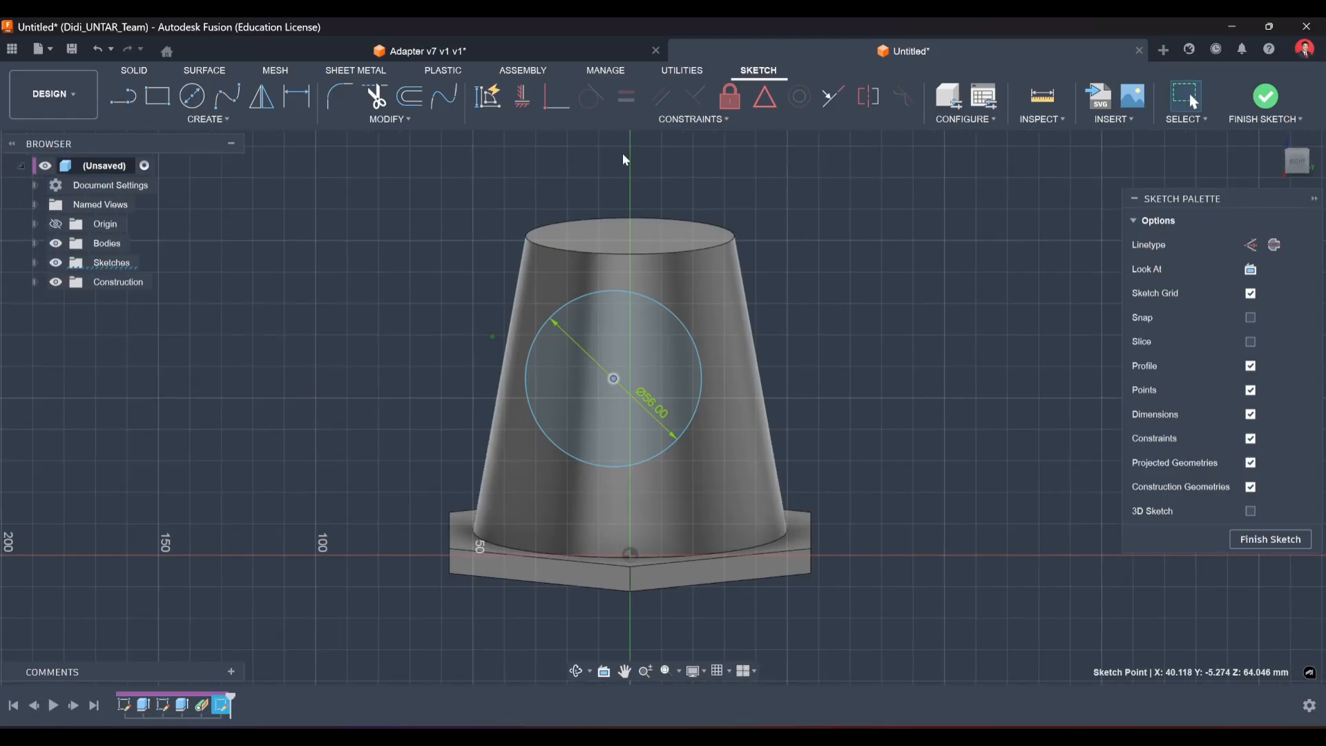
{"action": "left_click", "coordinate": [525, 96]}
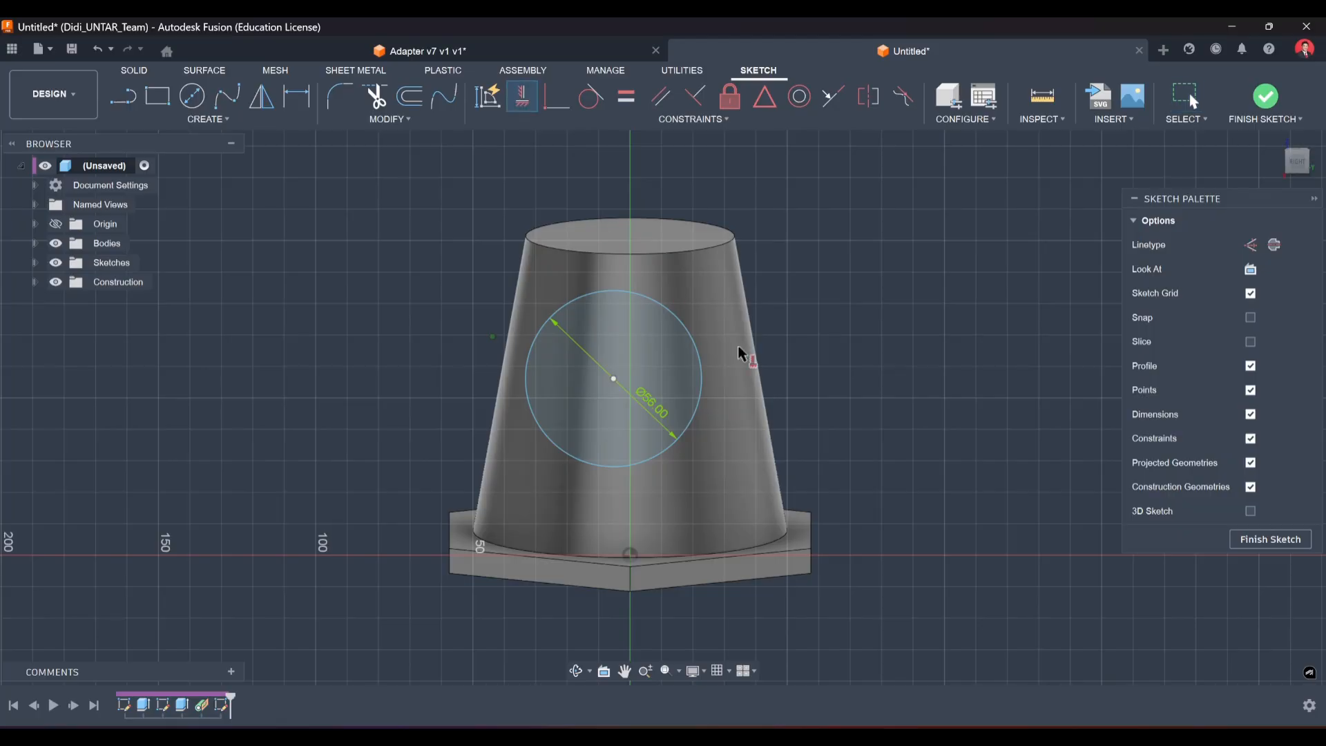
{"action": "left_click", "coordinate": [613, 380]}
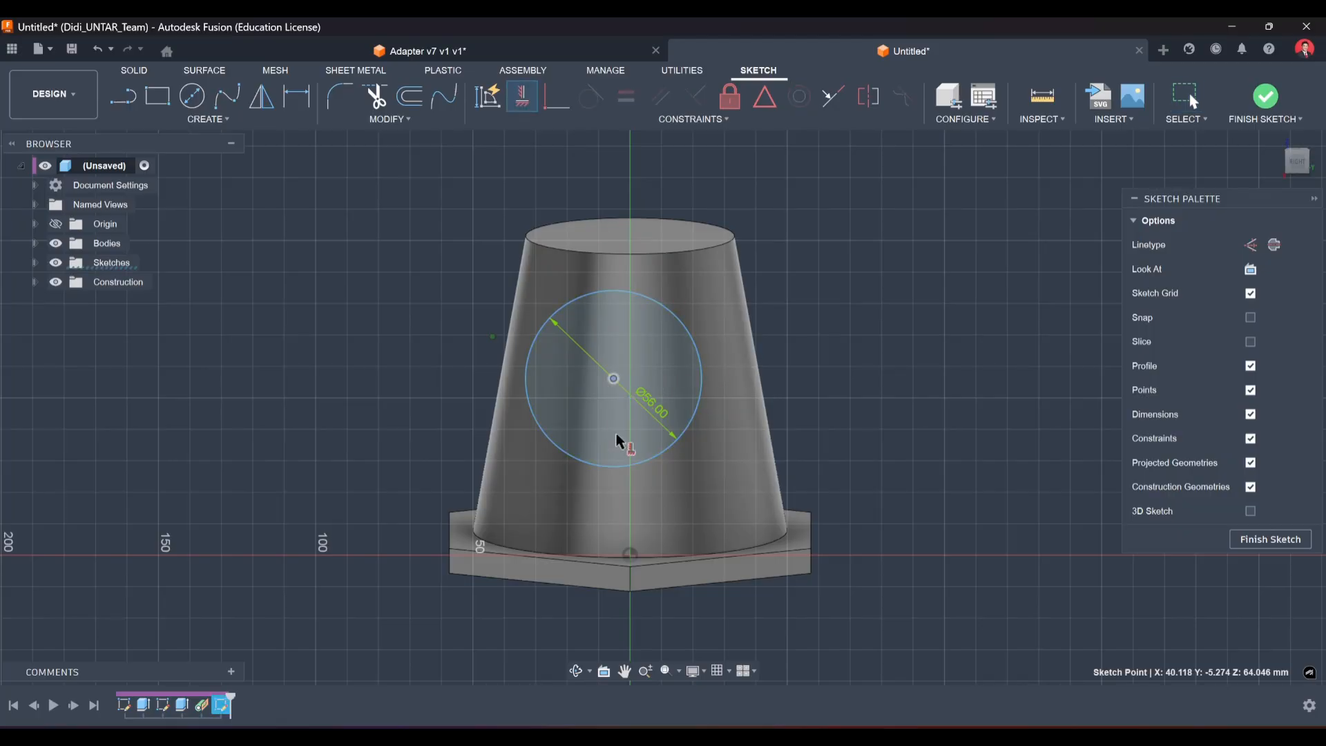
{"action": "left_click", "coordinate": [630, 555]}
{"action": "key", "text": "Escape"}
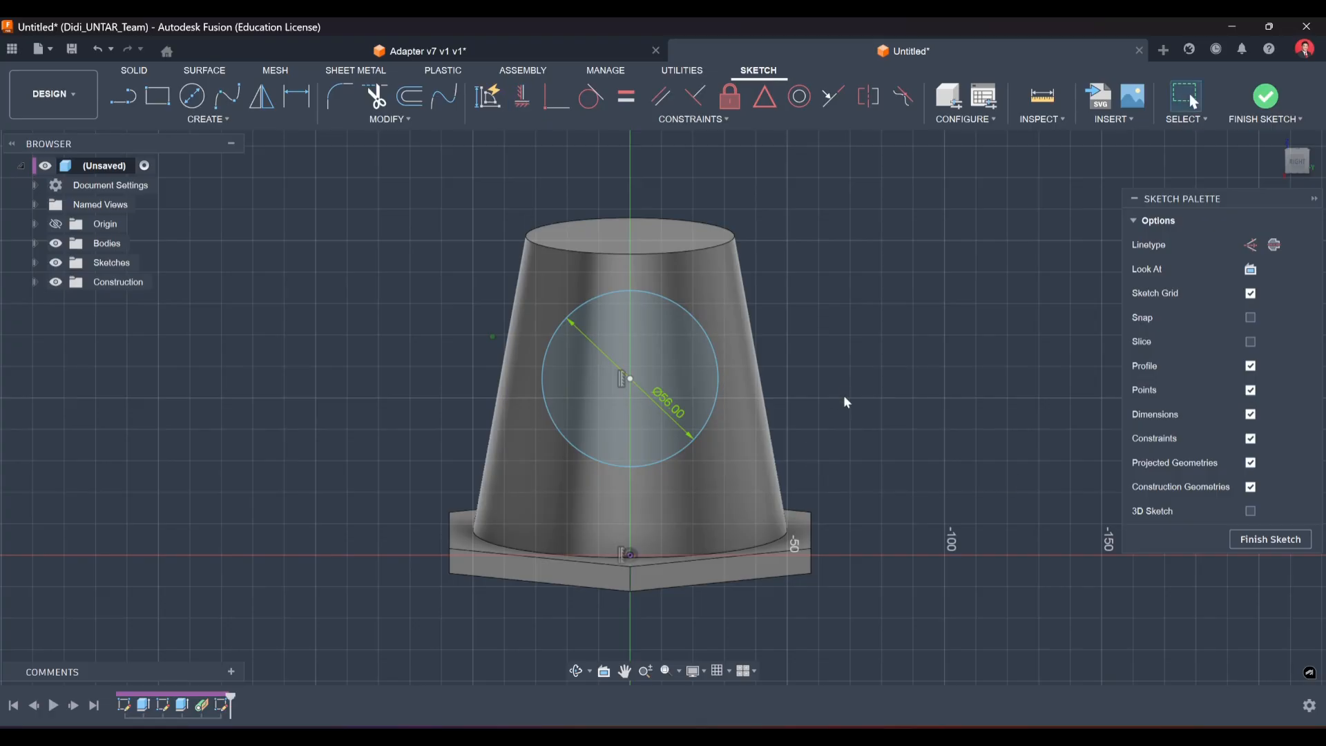
Dimension the circle's centre 56 mm above the origin and finish the sketch.
{"action": "left_click", "coordinate": [304, 95]}
{"action": "left_click", "coordinate": [631, 555]}
{"action": "left_click", "coordinate": [629, 378]}
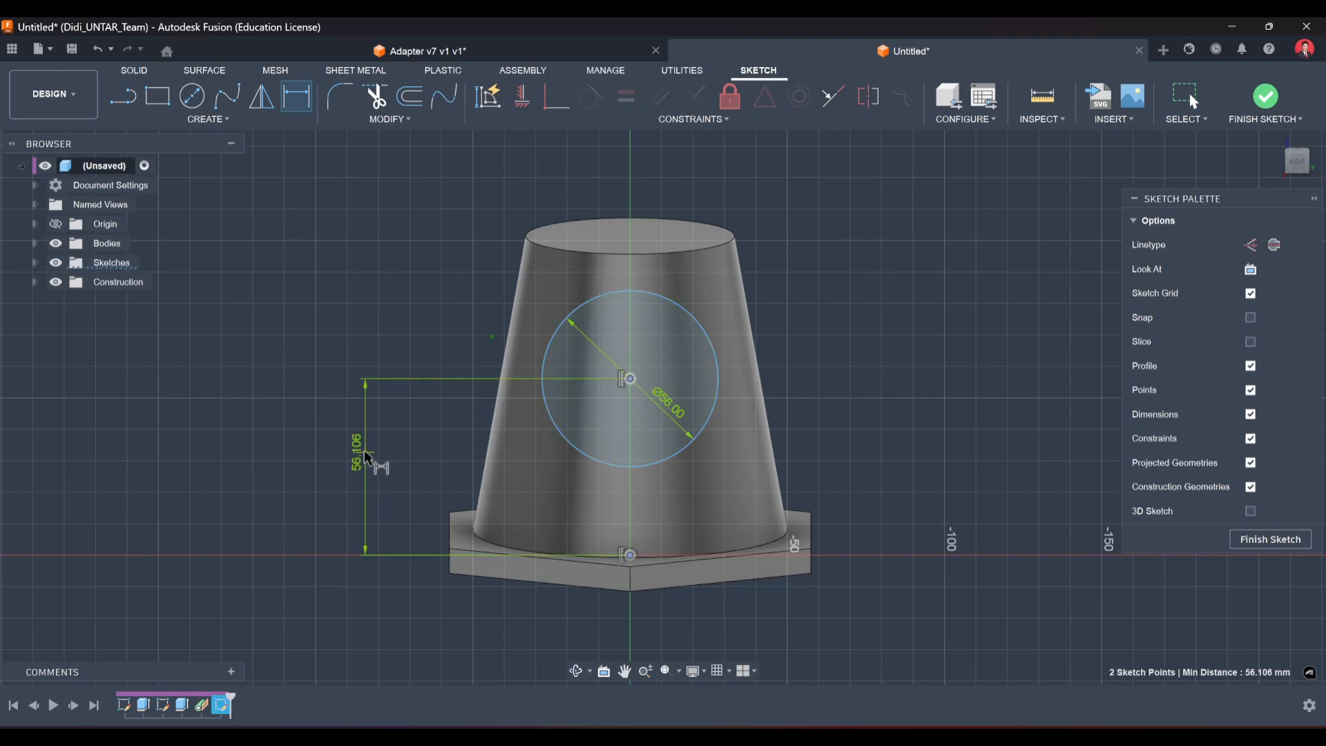
{"action": "left_click", "coordinate": [365, 455]}
{"action": "type", "text": "56"}
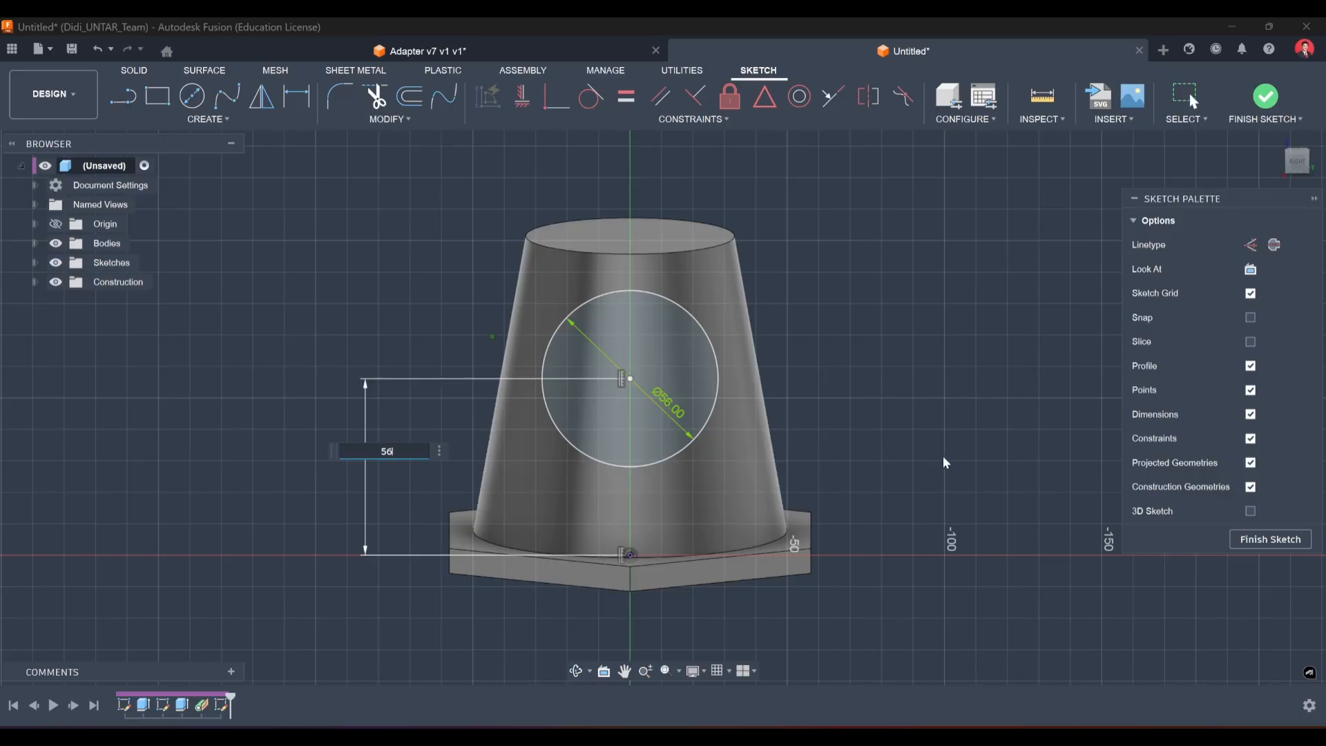
{"action": "key", "text": "Return"}
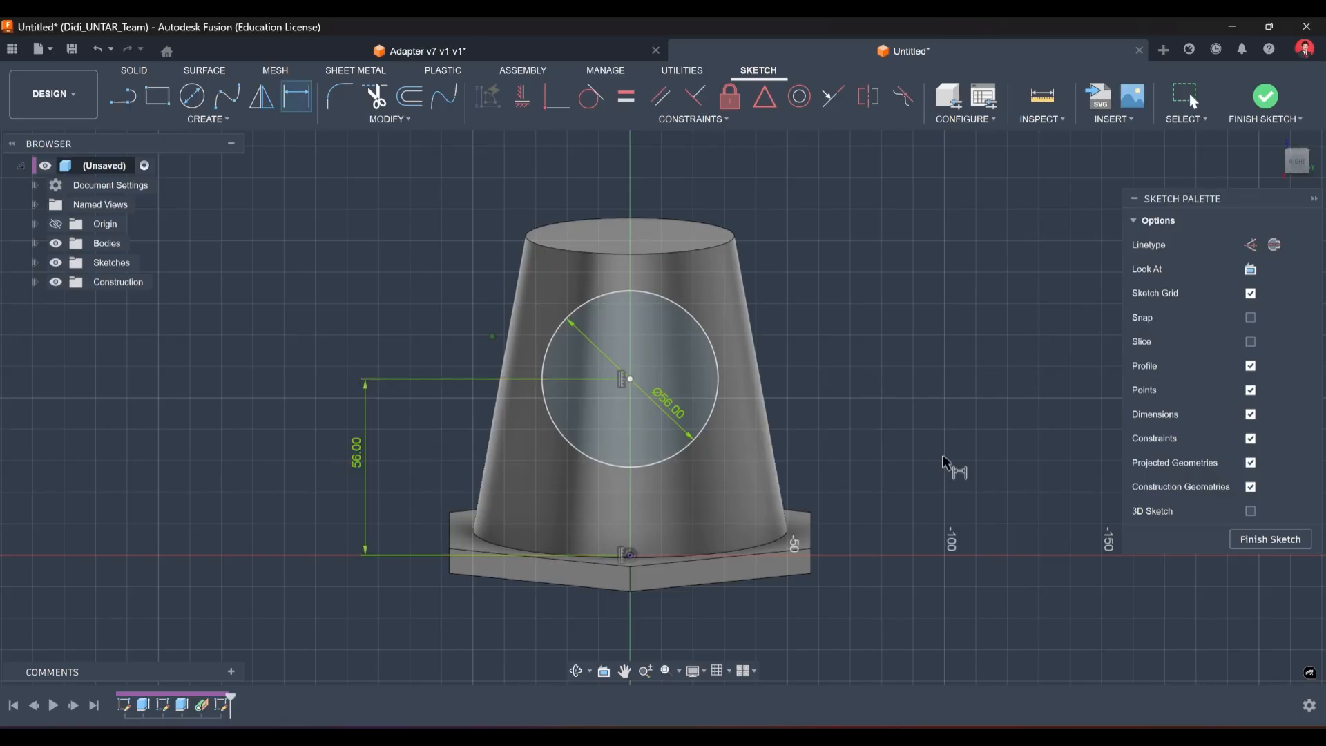
{"action": "left_click", "coordinate": [1299, 542]}
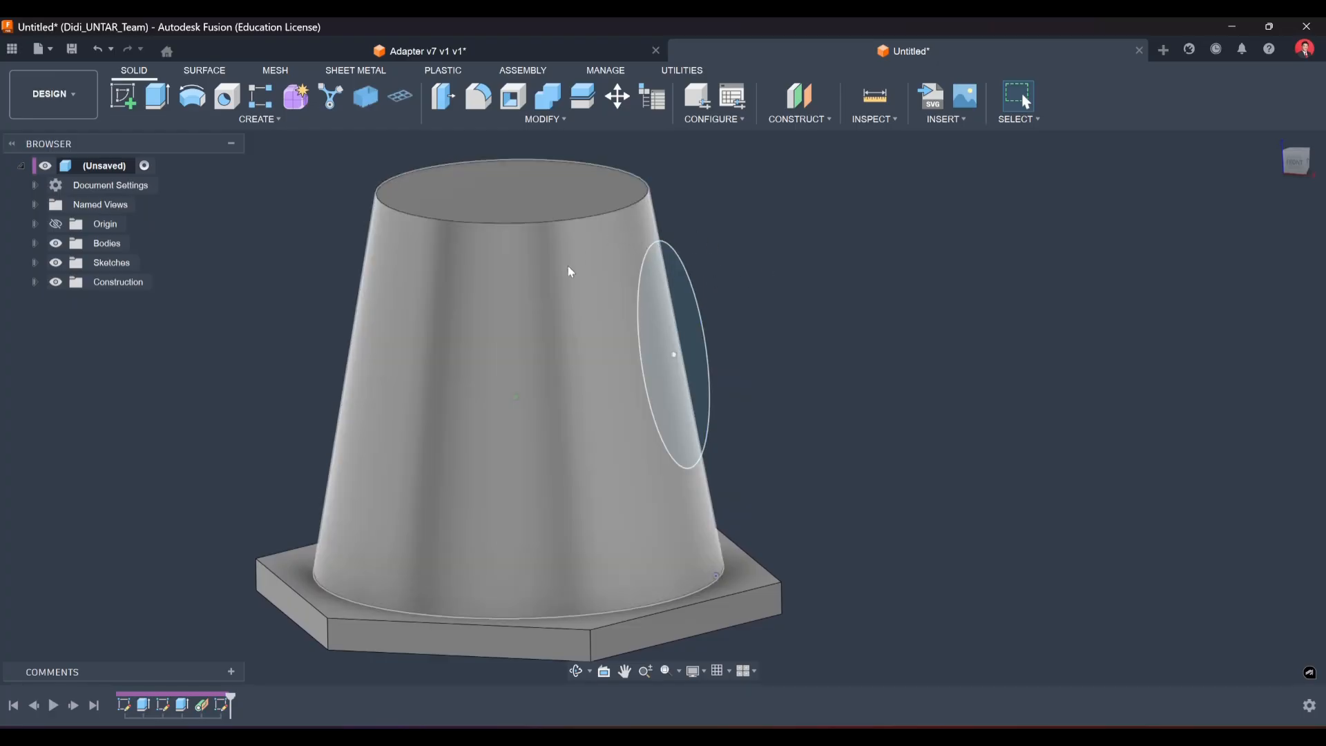
Set up a two-sided extrusion of the 56 mm circle, 20 mm outward and inward up to the cone's side face.
{"action": "middle_click_drag", "start_coordinate": [780, 259], "coordinate": [810, 269]}
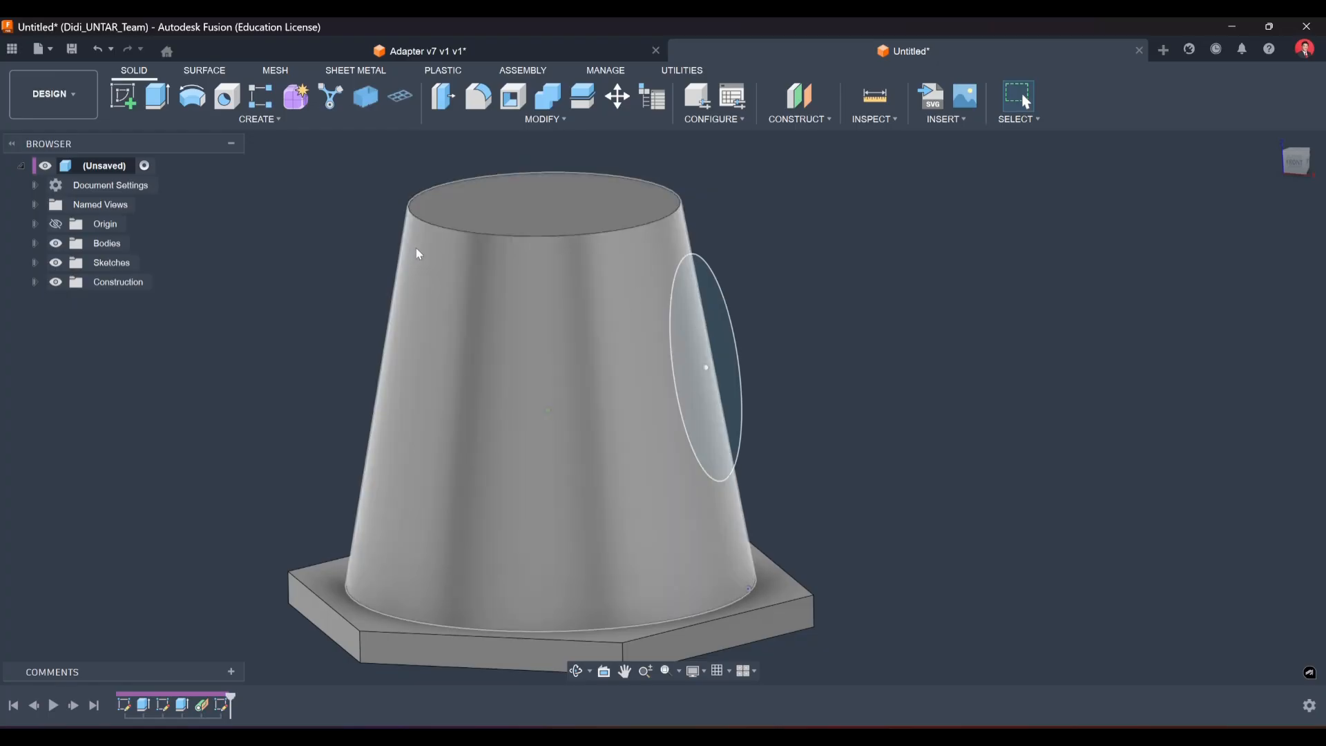
{"action": "left_click", "coordinate": [157, 97]}
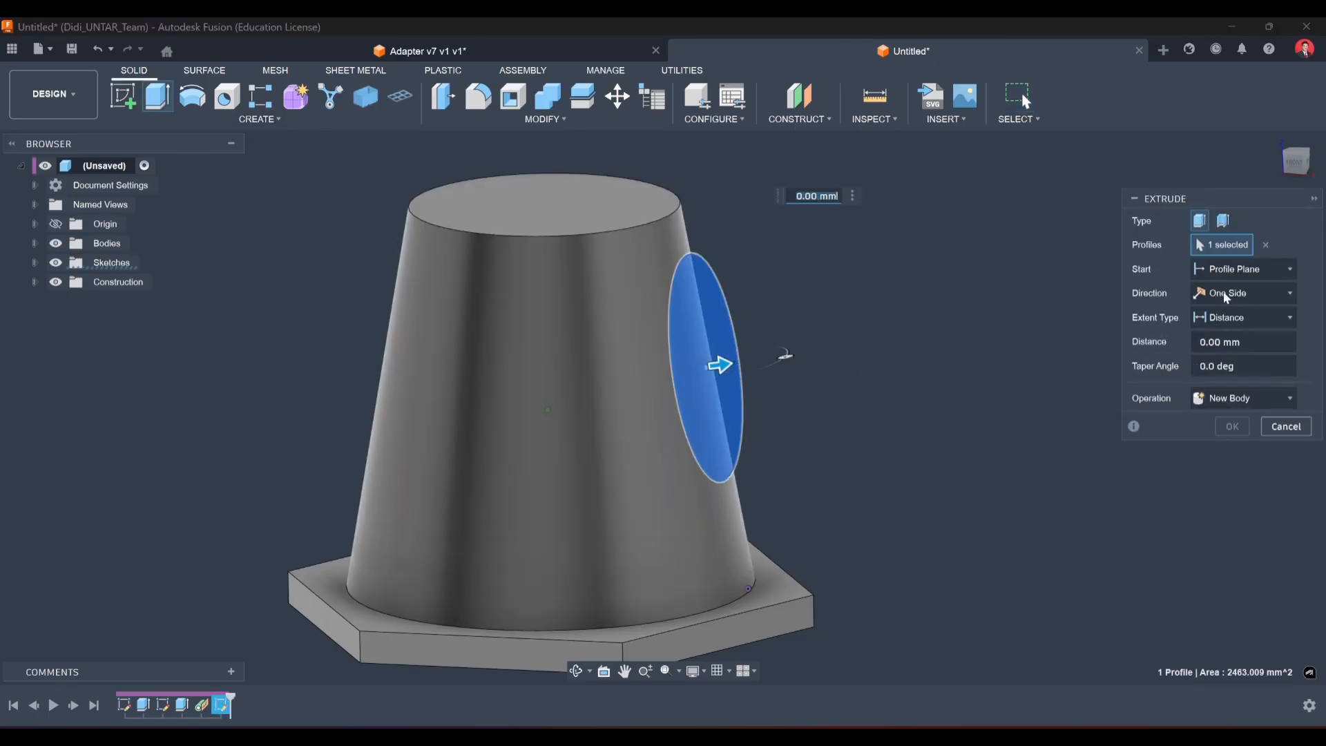
{"action": "left_click", "coordinate": [1225, 296]}
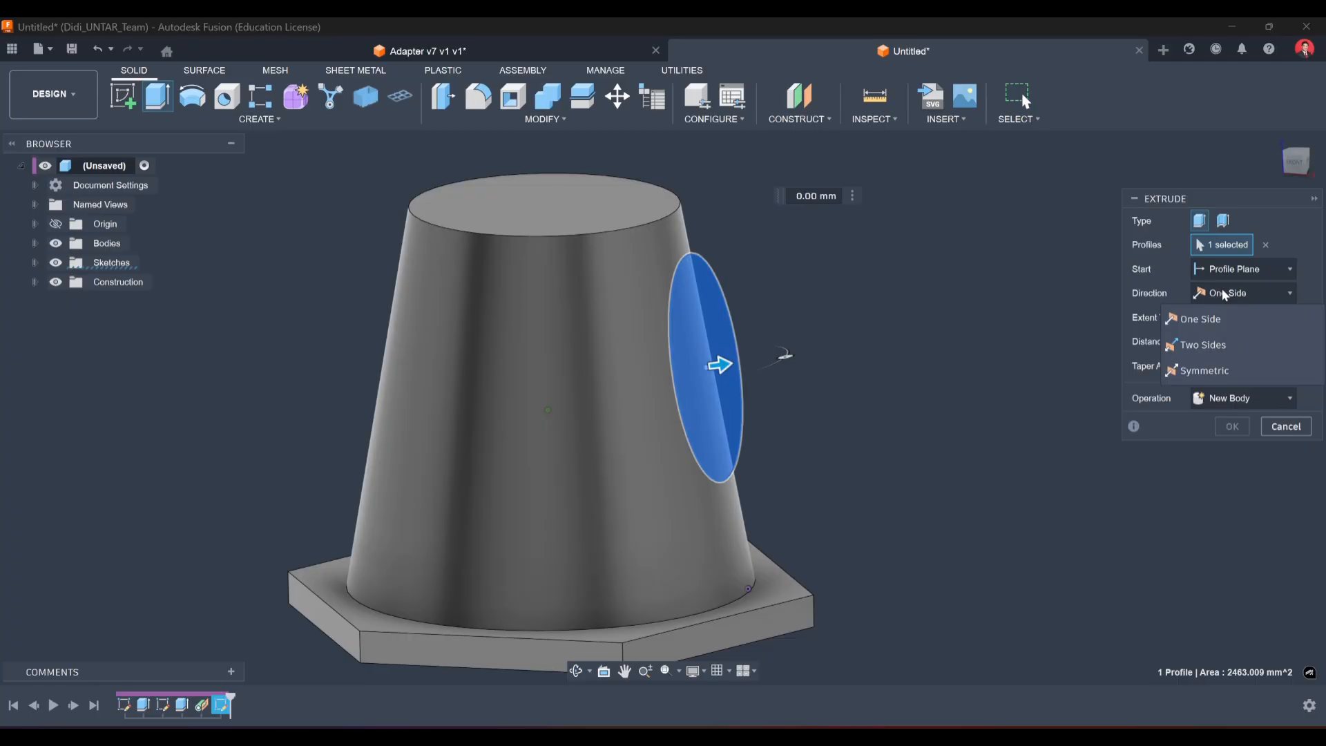
{"action": "left_click", "coordinate": [1236, 349]}
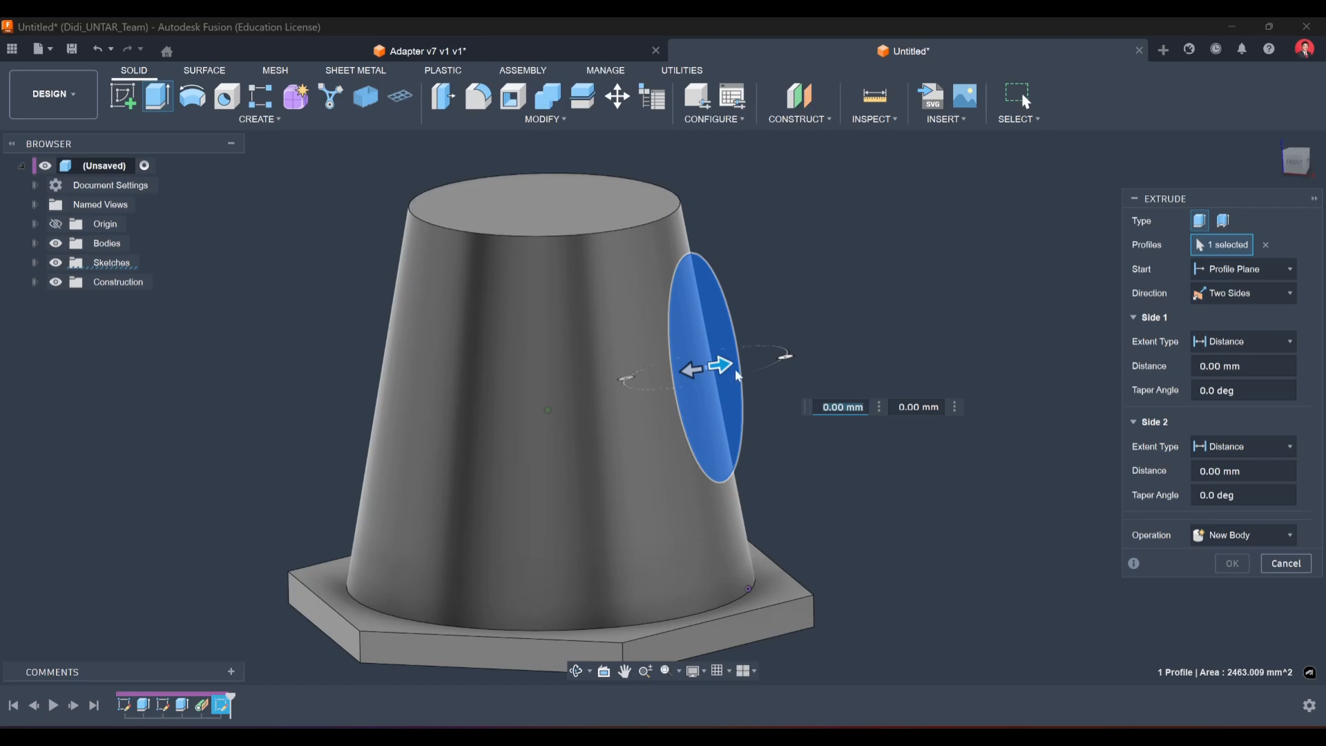
{"action": "left_click_drag", "start_coordinate": [736, 375], "coordinate": [799, 354]}
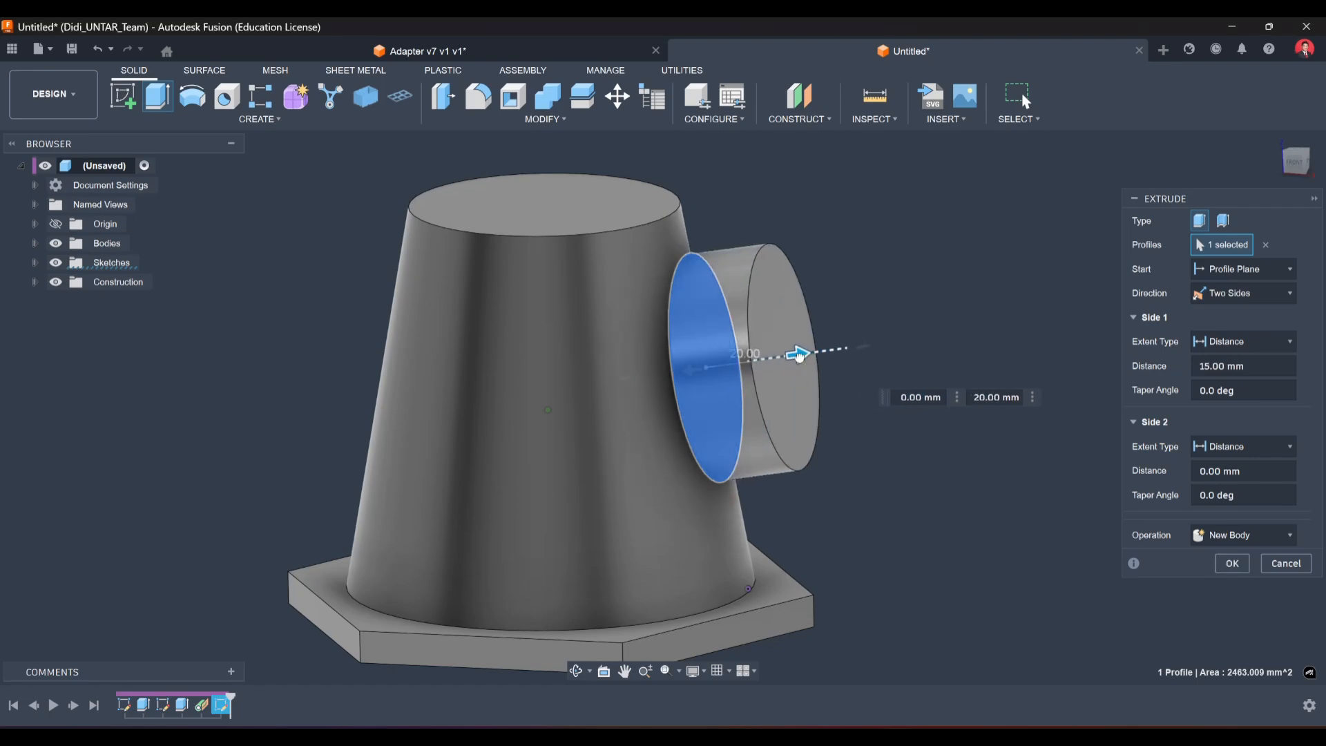
{"action": "left_click", "coordinate": [1205, 366]}
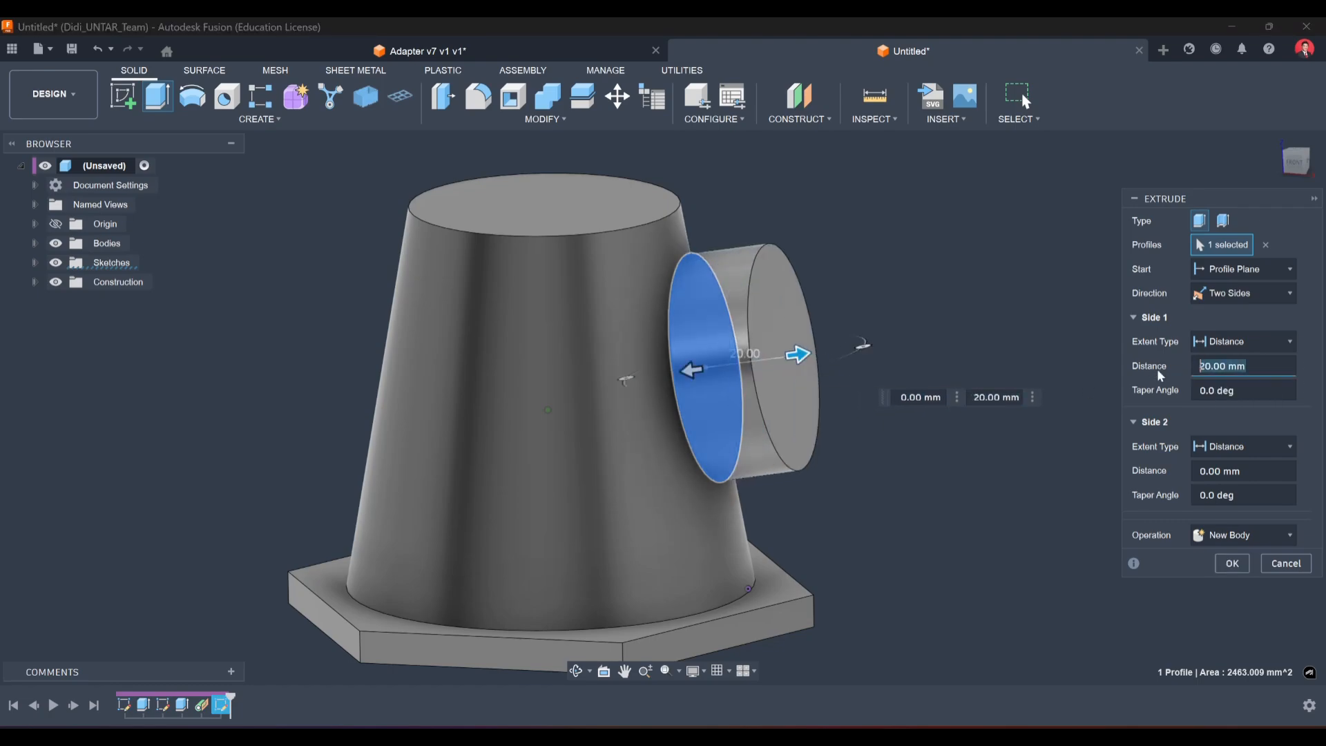
{"action": "left_click", "coordinate": [1257, 448]}
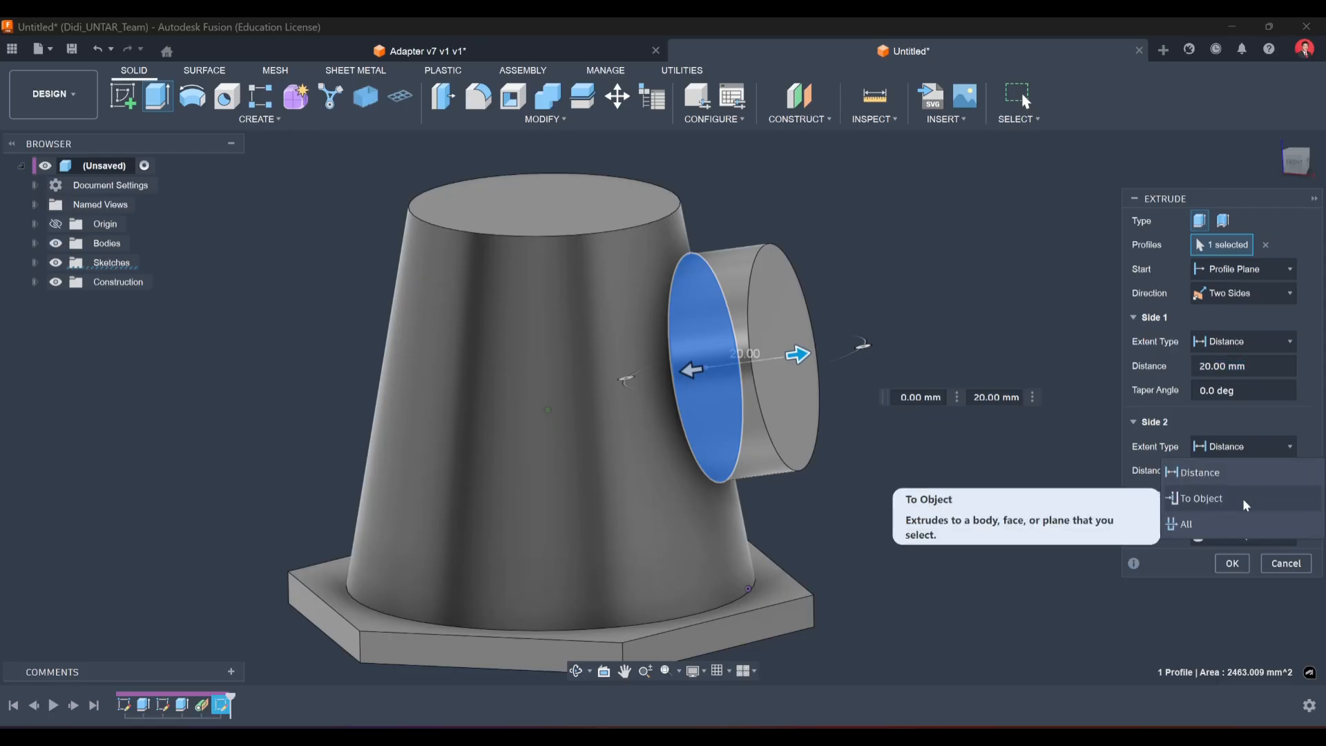
{"action": "left_click", "coordinate": [1215, 498]}
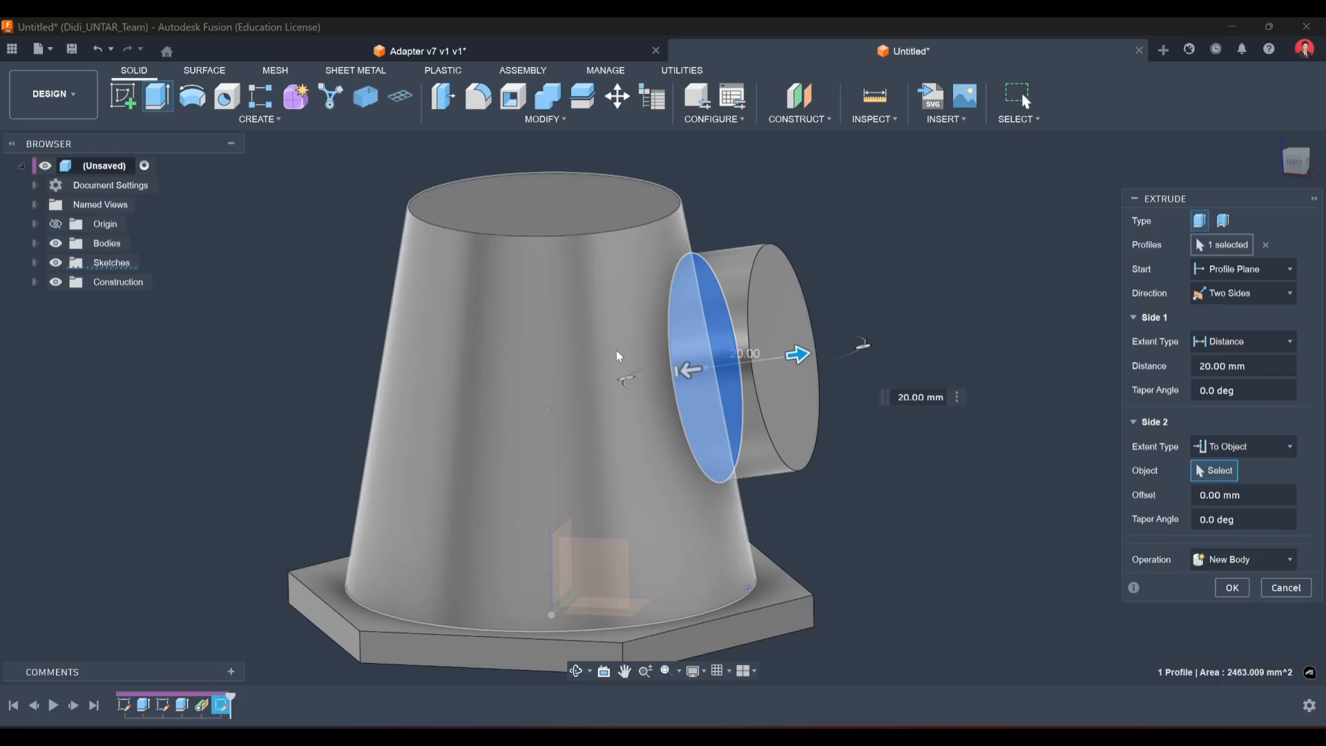
{"action": "left_click", "coordinate": [618, 355]}
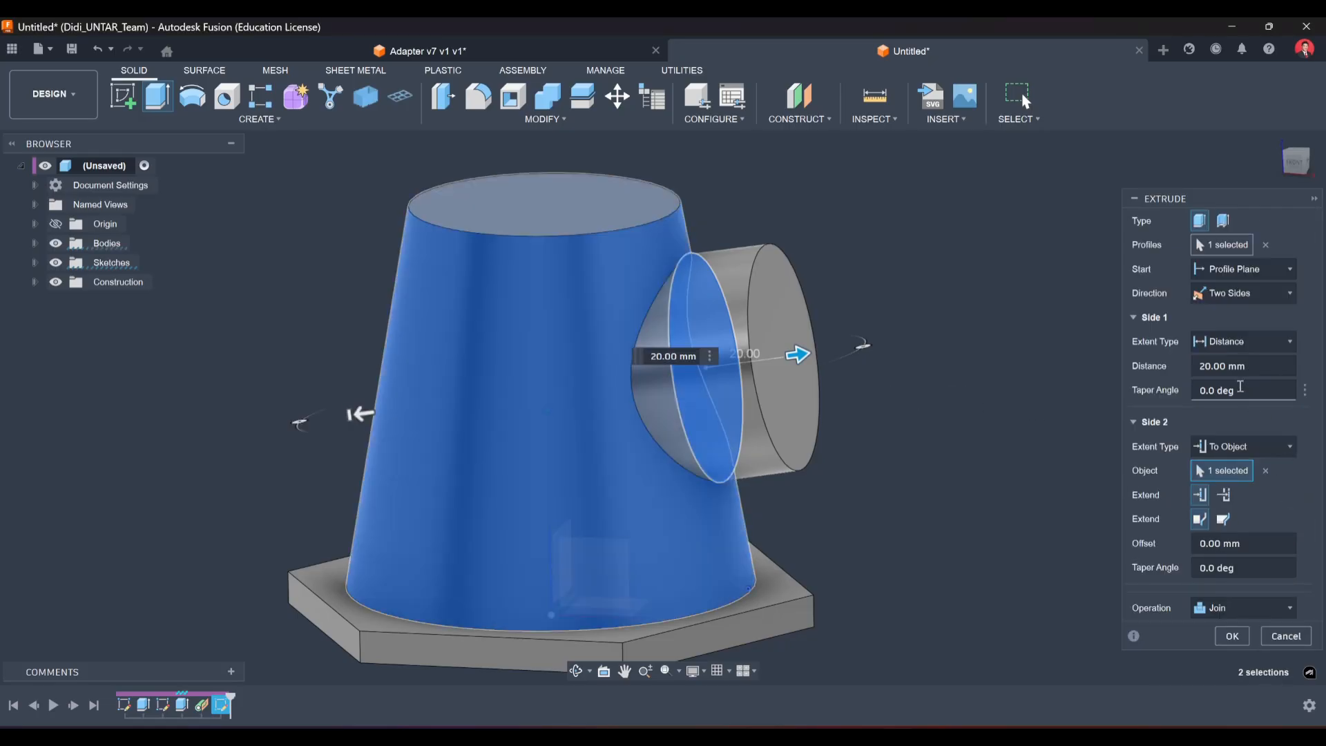
Set the extrusion's taper to -15 degrees on side 1 and 15 degrees on side 2, and complete it joined to the cone.
{"action": "left_click_drag", "start_coordinate": [1240, 387], "coordinate": [1195, 394]}
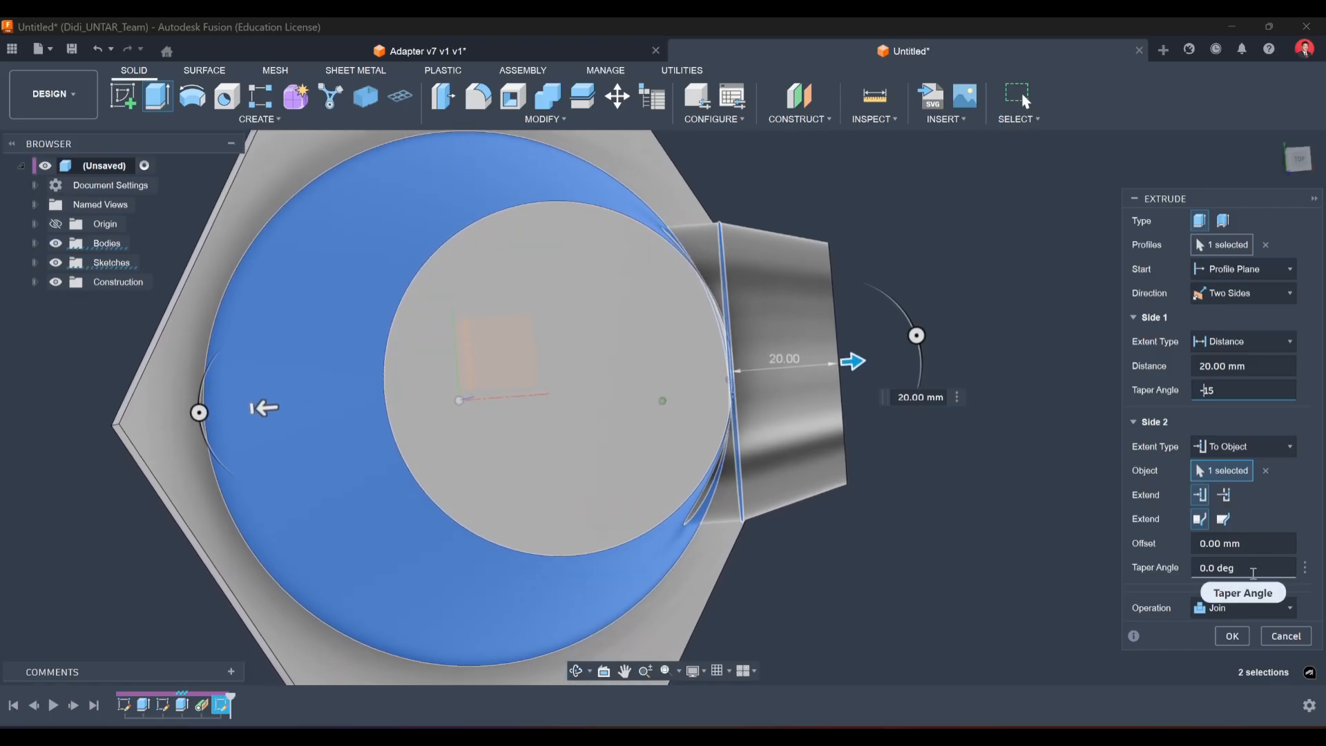
{"action": "left_click", "coordinate": [1217, 568]}
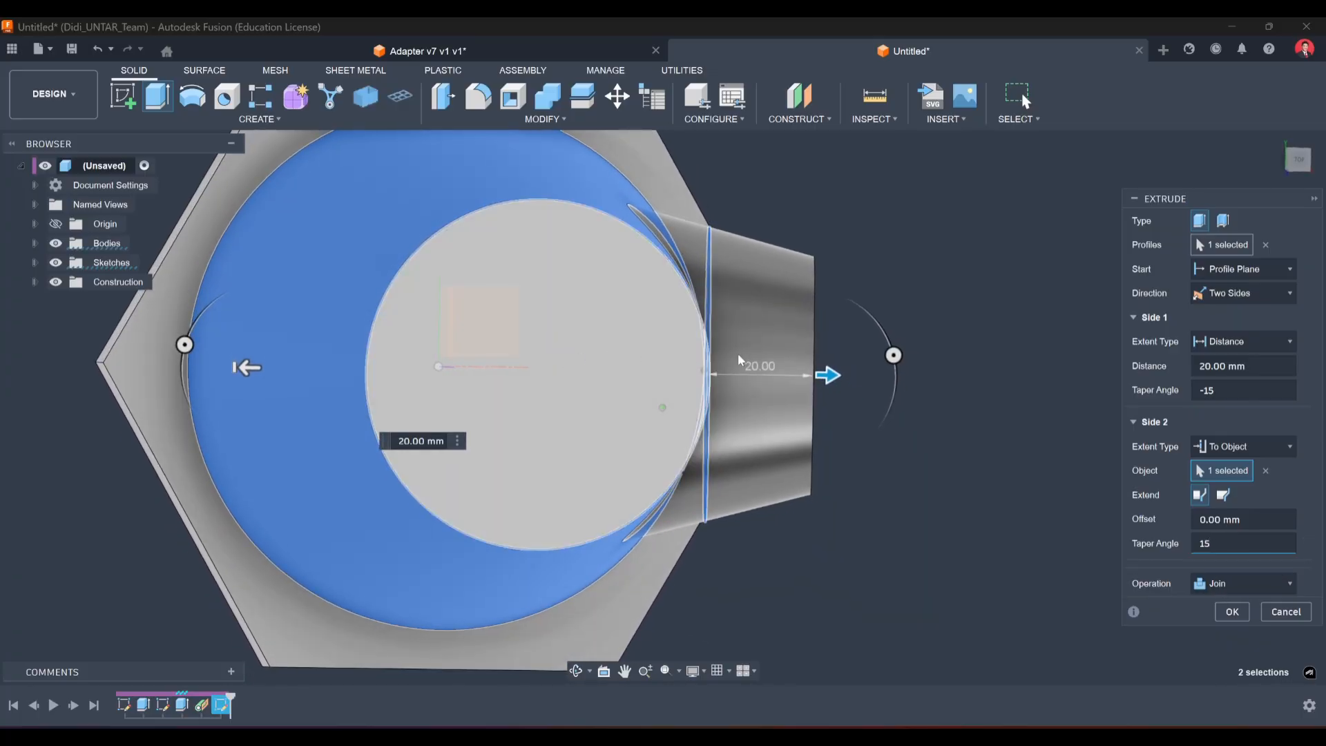
{"action": "middle_click_drag", "start_coordinate": [739, 360], "coordinate": [992, 443], "text": "shift"}
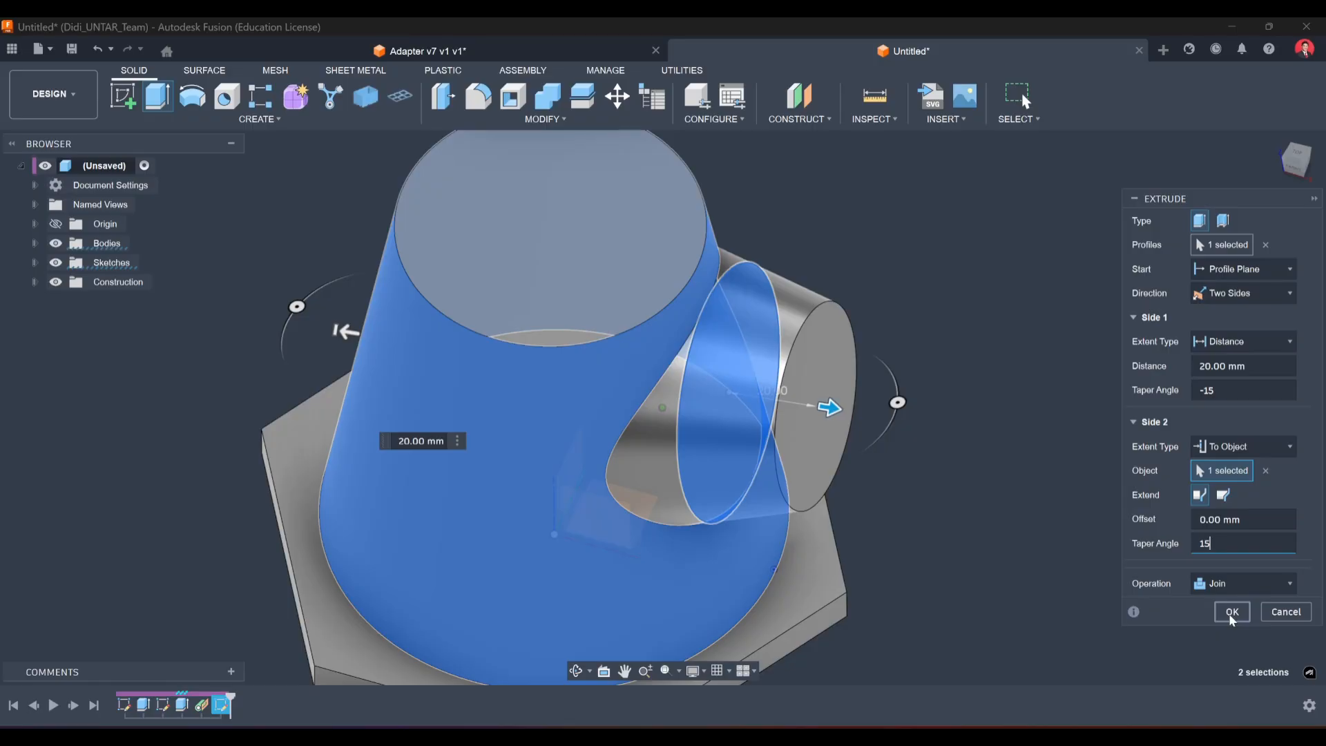
{"action": "left_click", "coordinate": [1231, 613]}
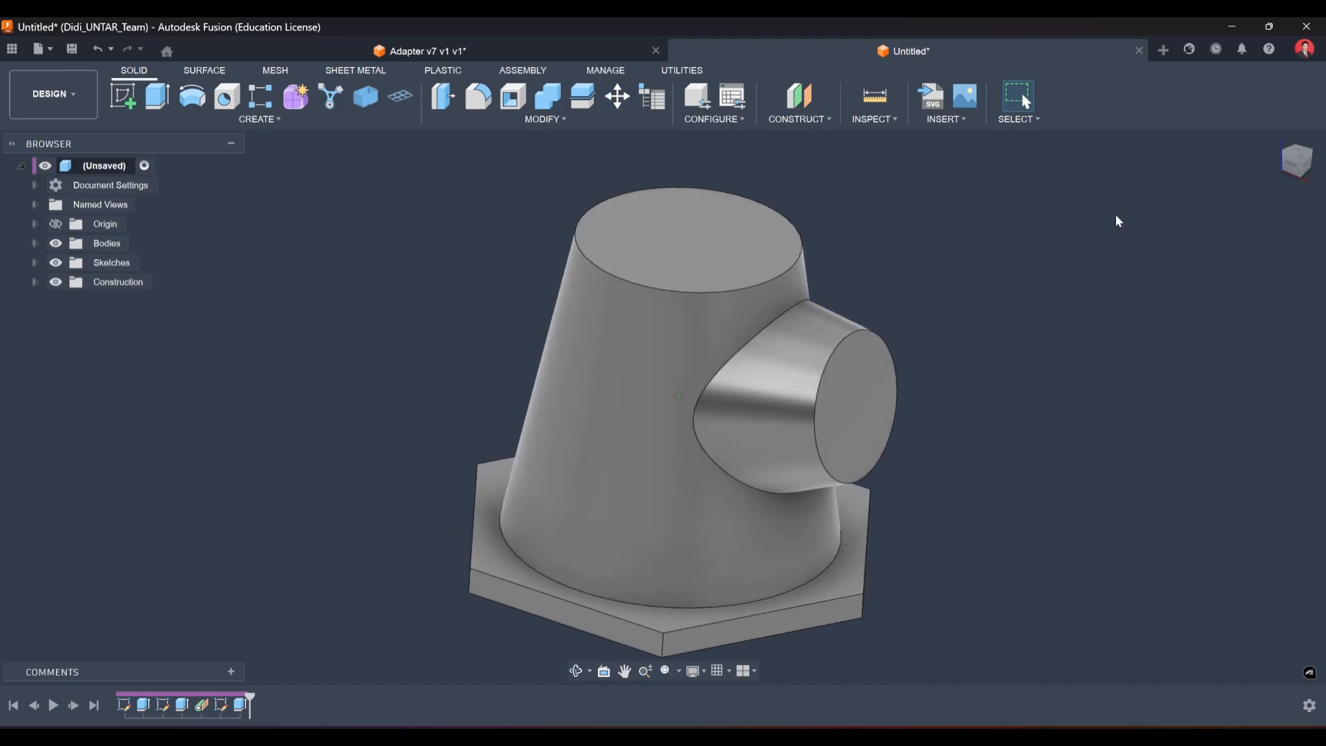
Create a new sketch on the upper face of the hexagonal base plate, viewed from the top.
{"action": "left_click", "coordinate": [1301, 155]}
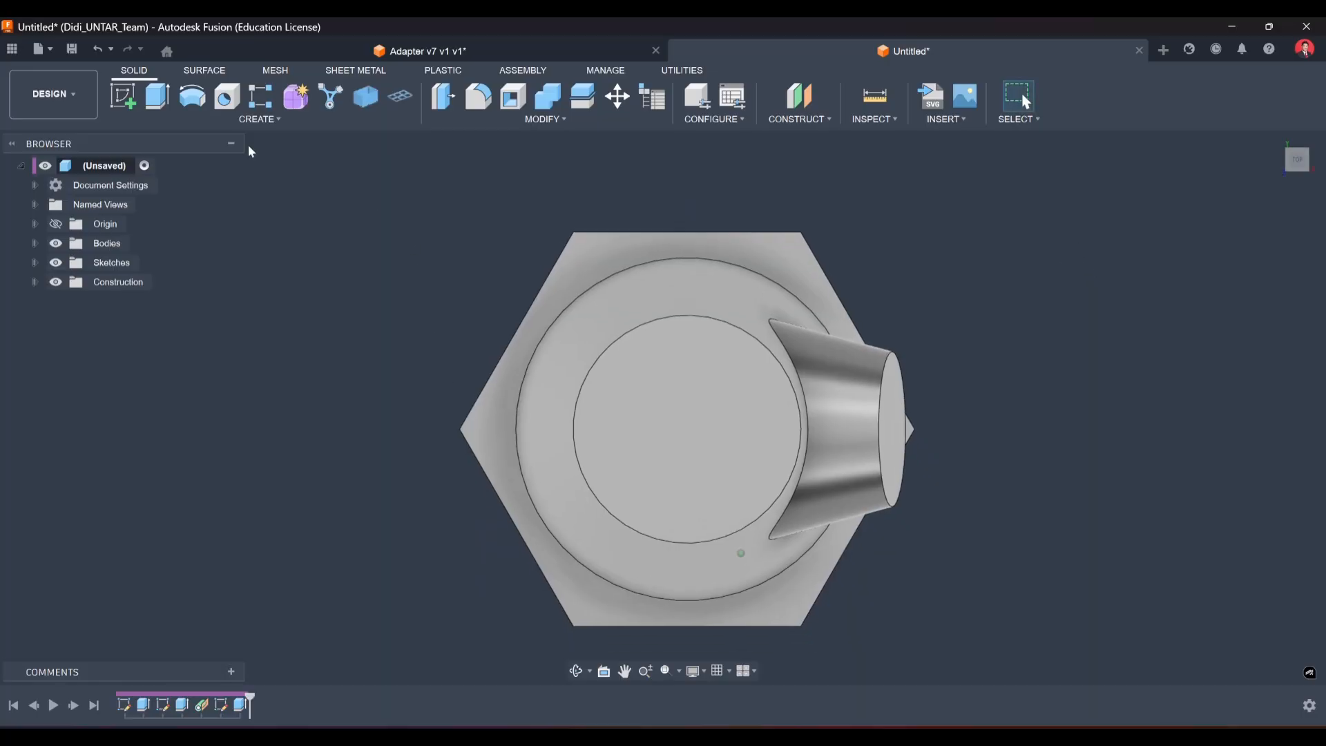
{"action": "left_click", "coordinate": [130, 111]}
{"action": "left_click", "coordinate": [484, 425]}
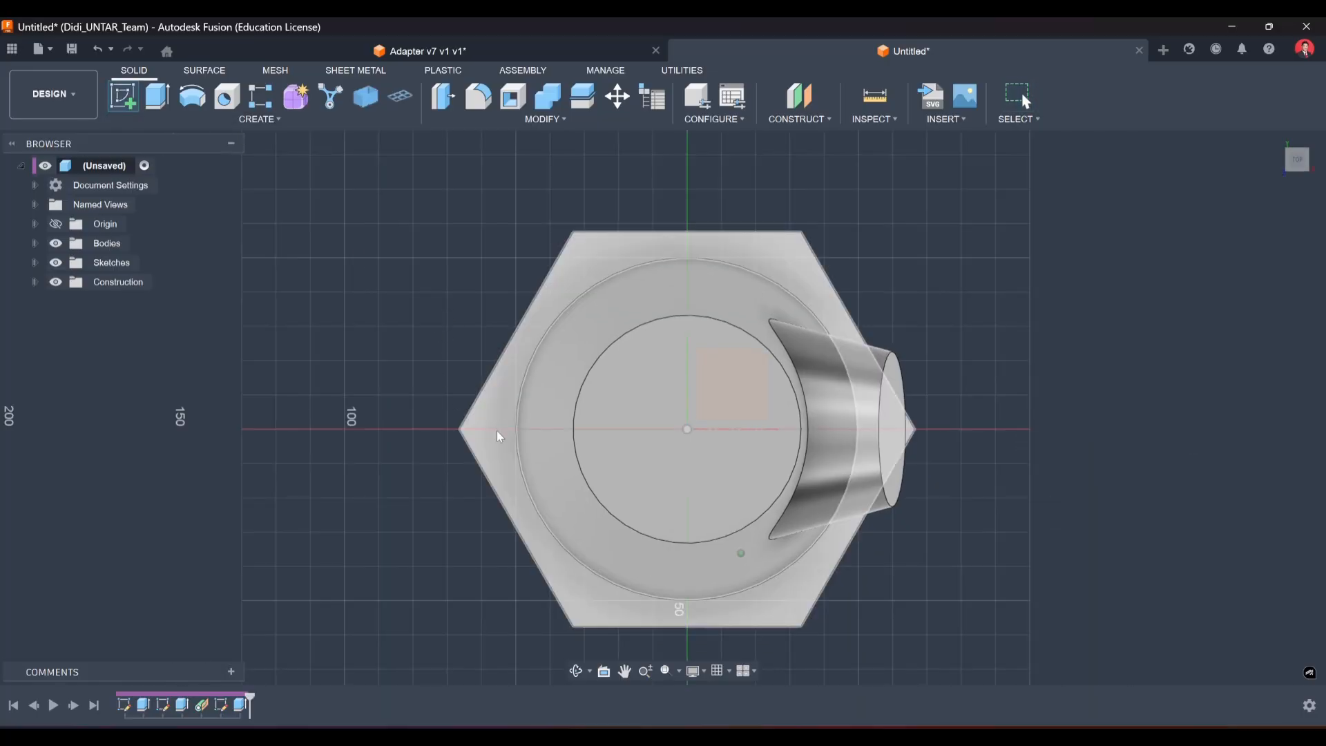
{"action": "left_click", "coordinate": [500, 429]}
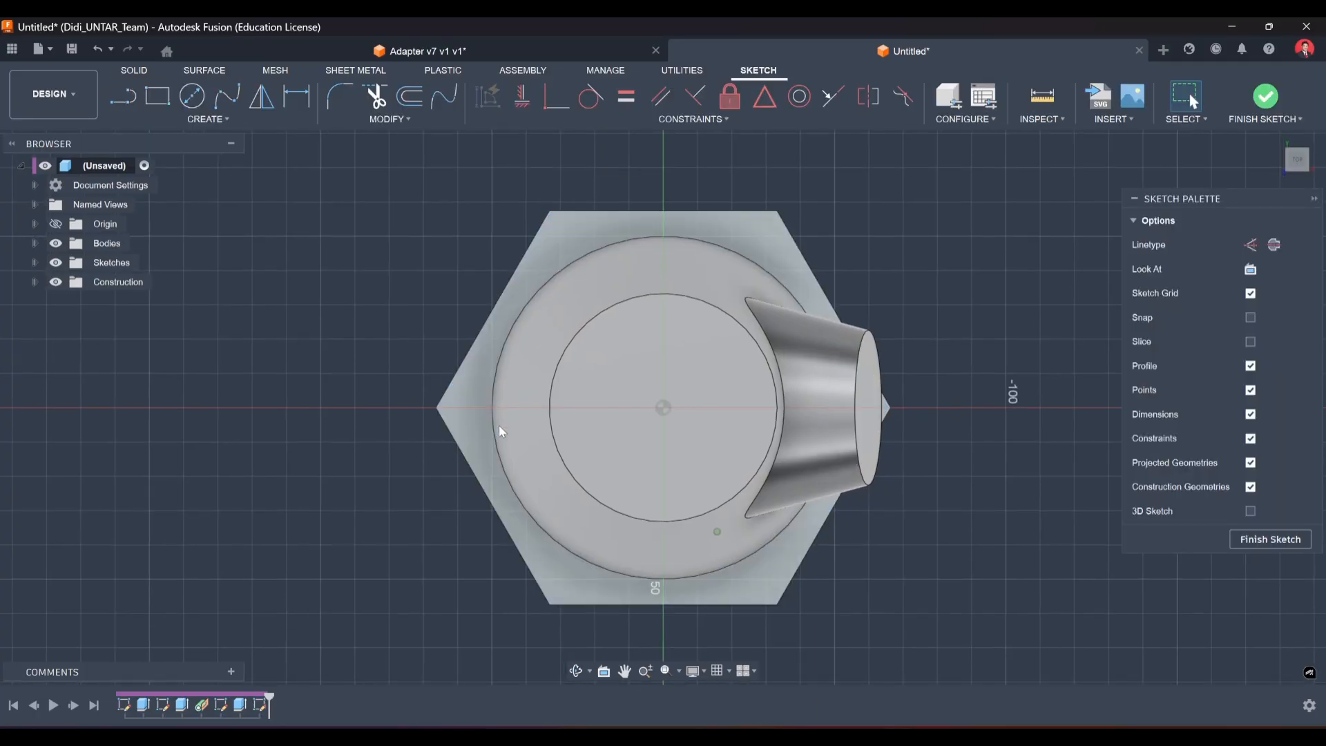
Project the cone's 100 mm base edge into the sketch as construction geometry.
{"action": "left_click", "coordinate": [234, 120]}
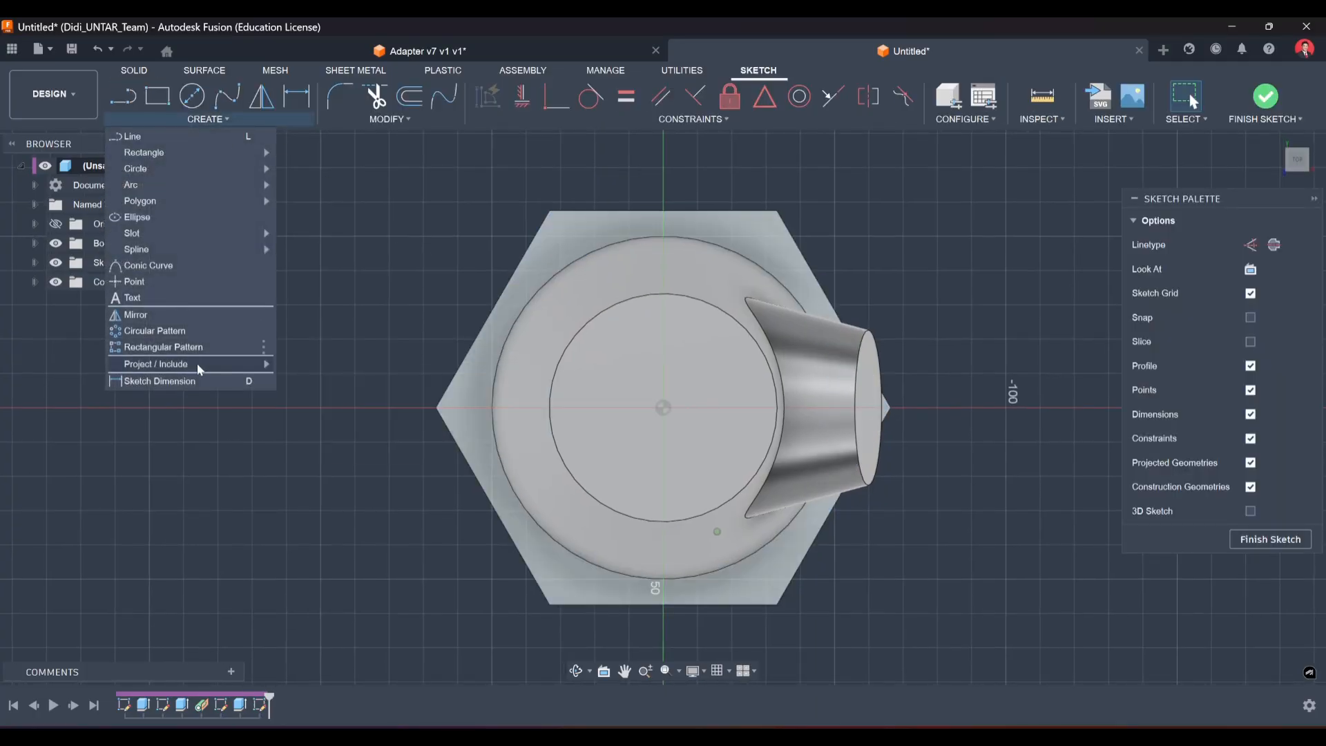
{"action": "mouse_move", "coordinate": [202, 365]}
{"action": "left_click", "coordinate": [318, 364]}
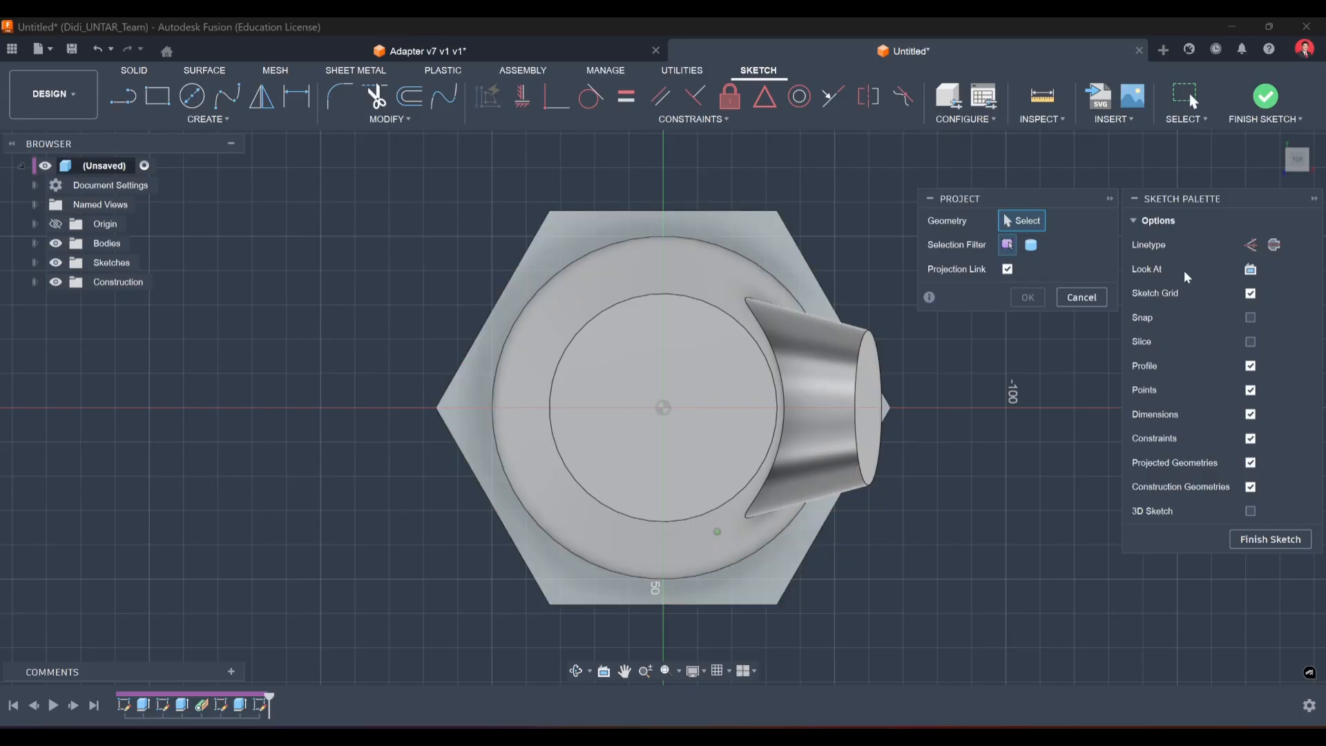
{"action": "left_click", "coordinate": [1249, 248]}
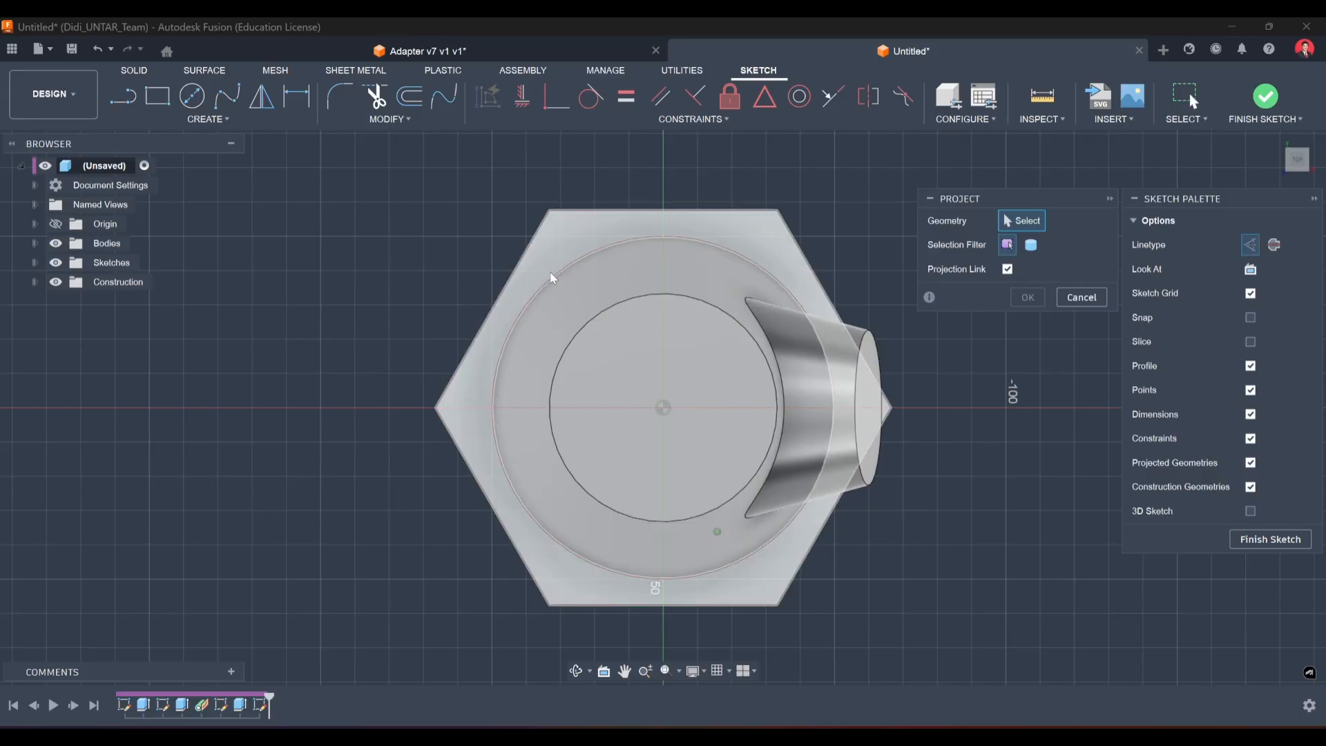
{"action": "left_click", "coordinate": [553, 283]}
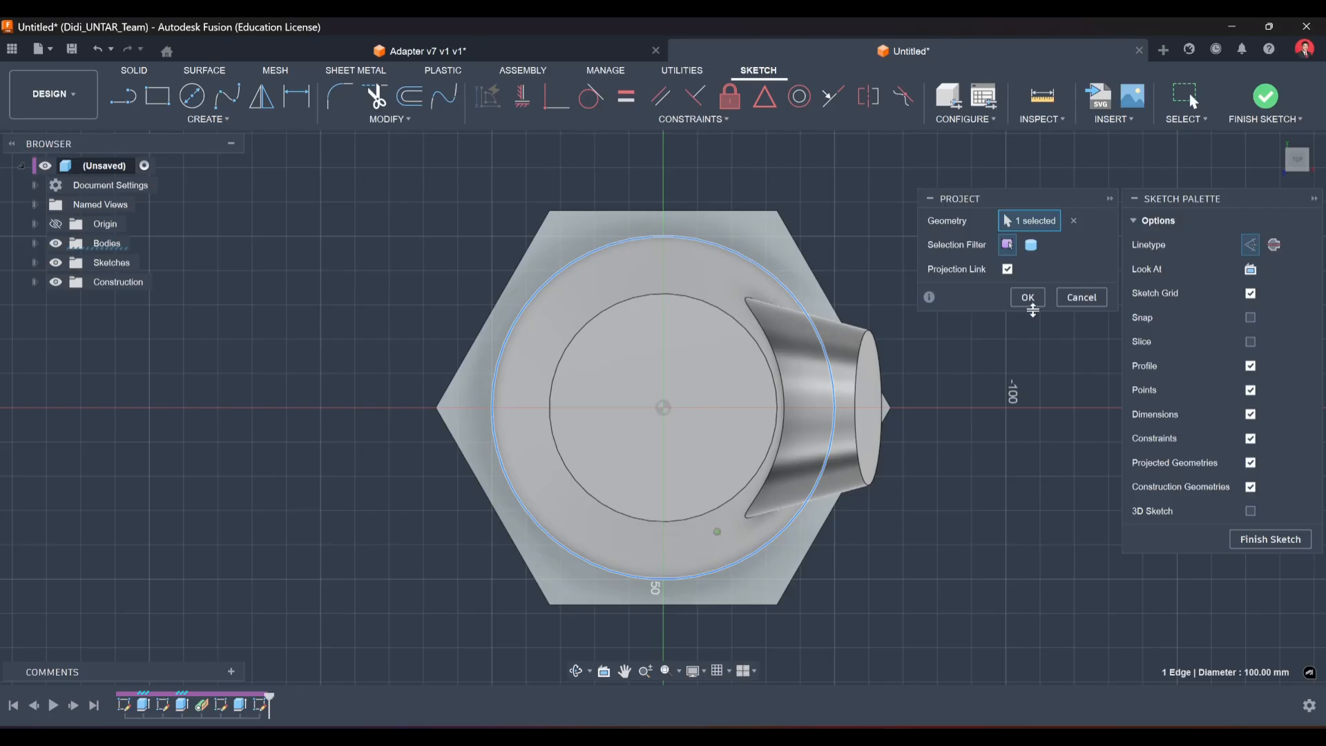
{"action": "left_click", "coordinate": [1031, 301]}
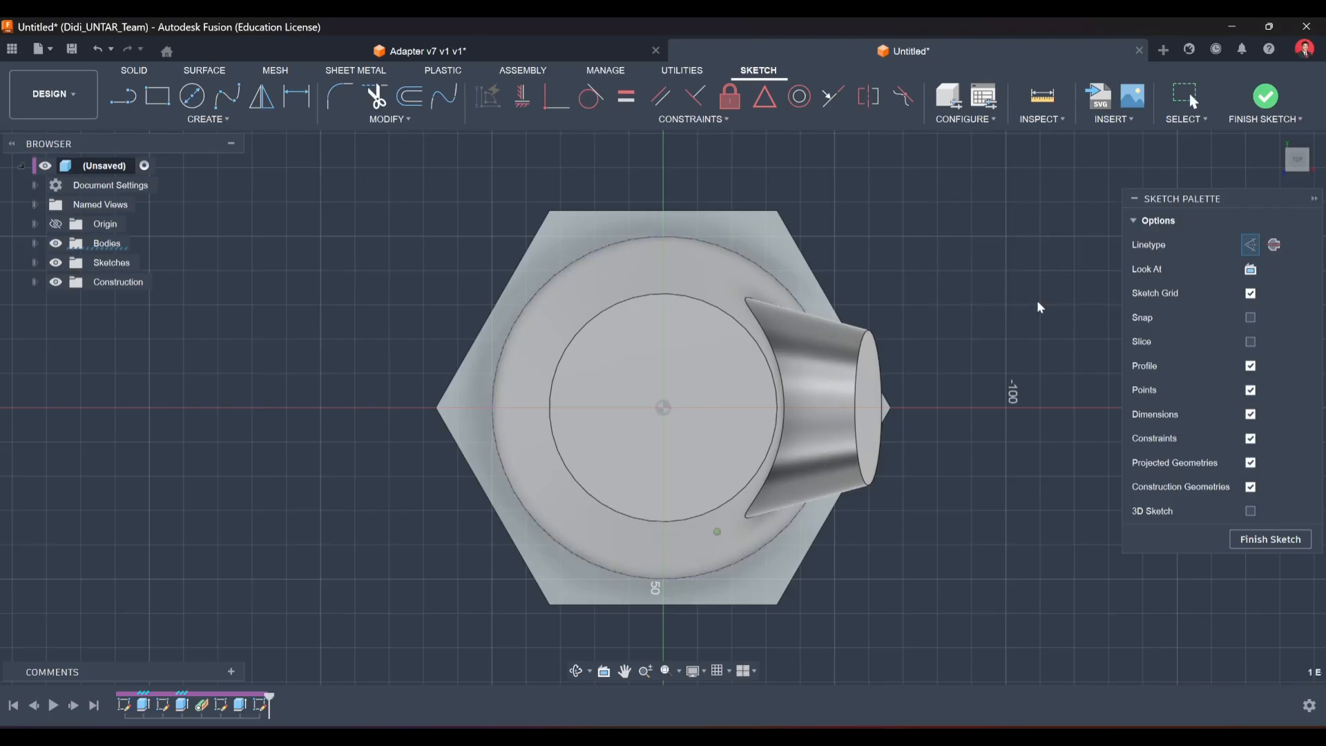
{"action": "left_click", "coordinate": [192, 96]}
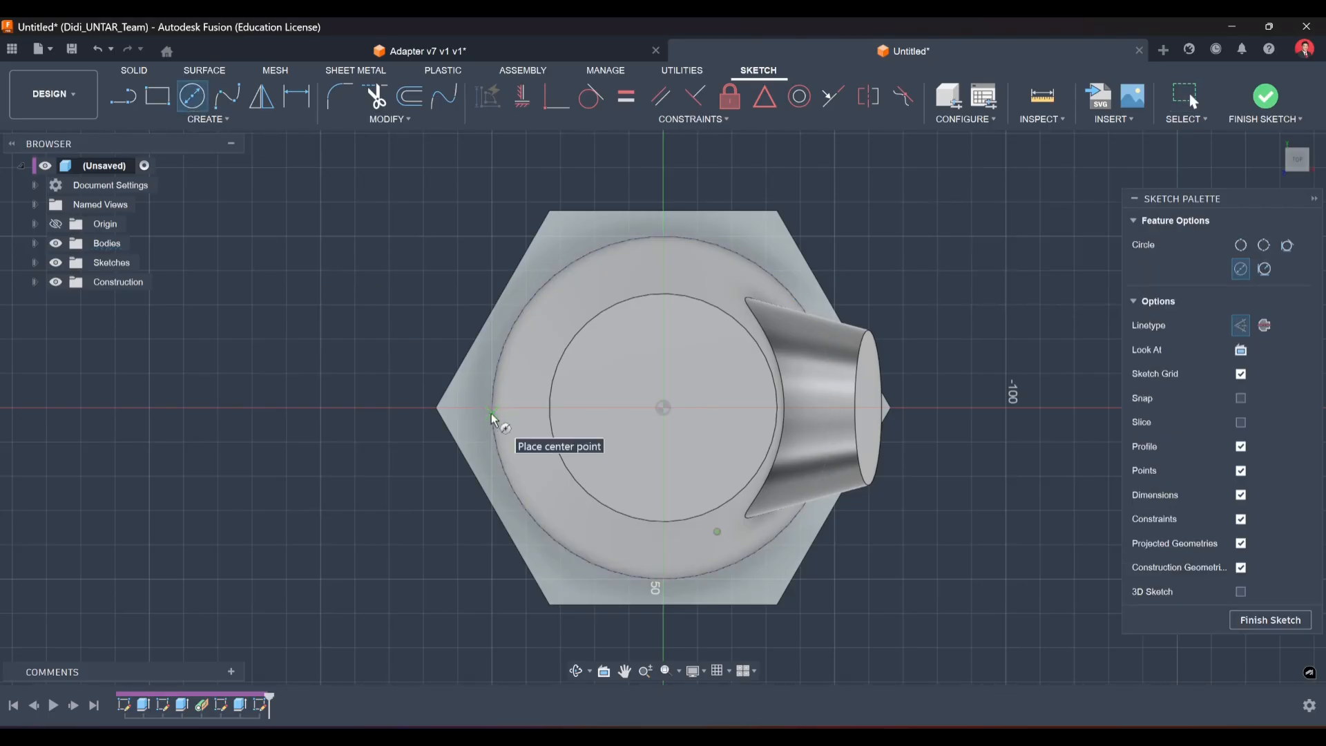
{"action": "left_click", "coordinate": [491, 413]}
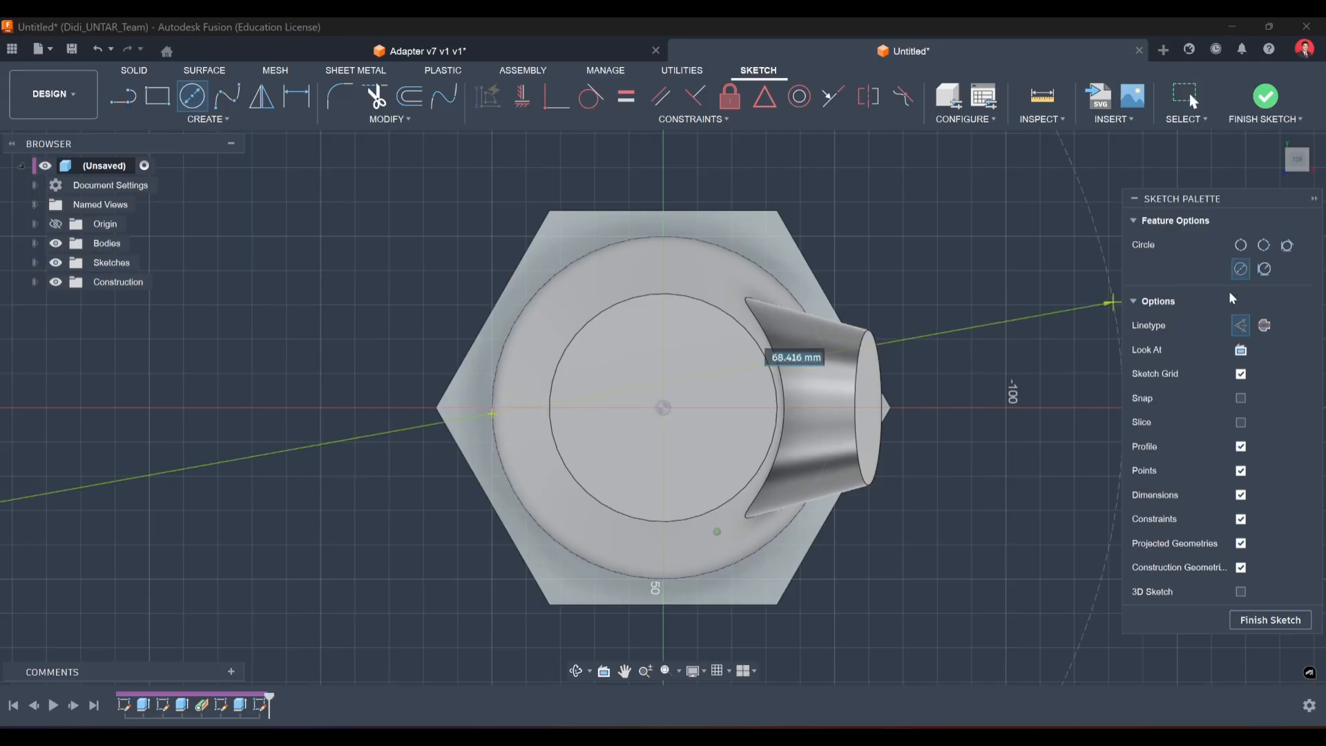
{"action": "key", "text": "Escape"}
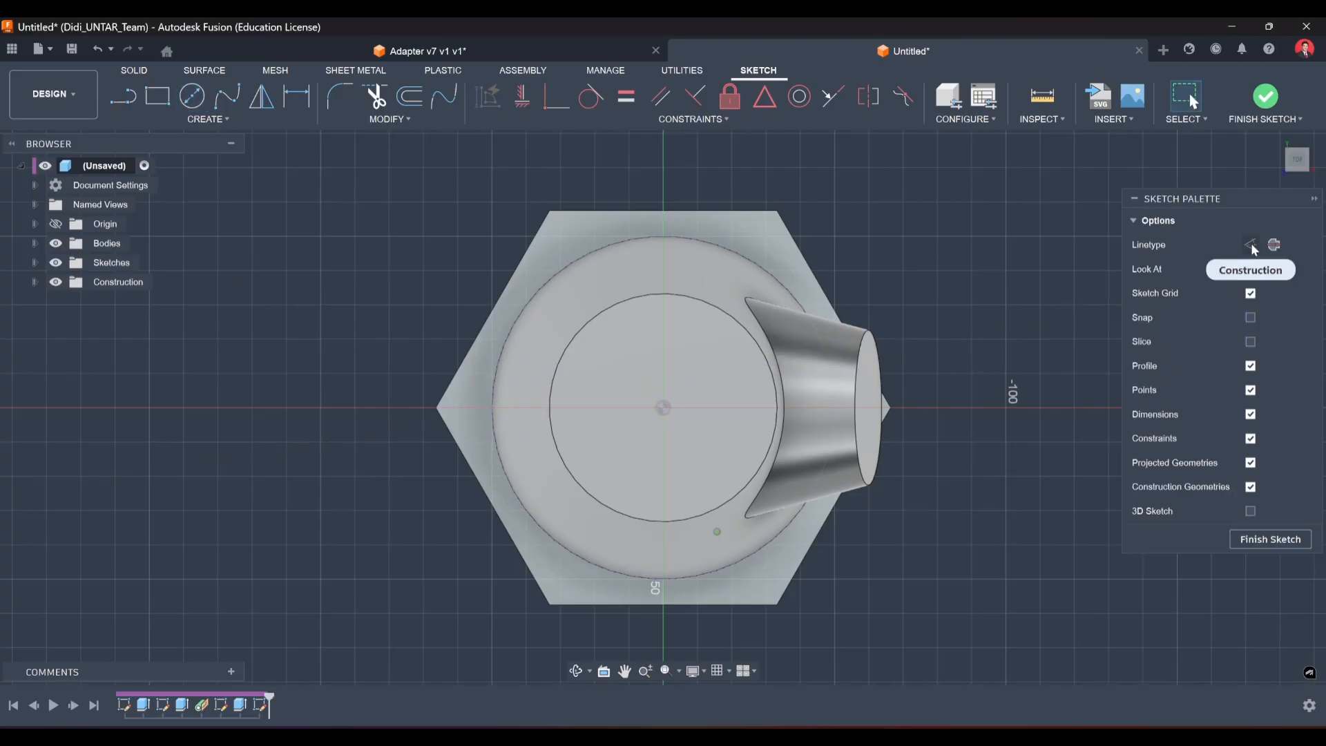
Draw a 20 mm diameter circle centred on the projected base circle, on the side opposite the tapered boss.
{"action": "left_click", "coordinate": [194, 98]}
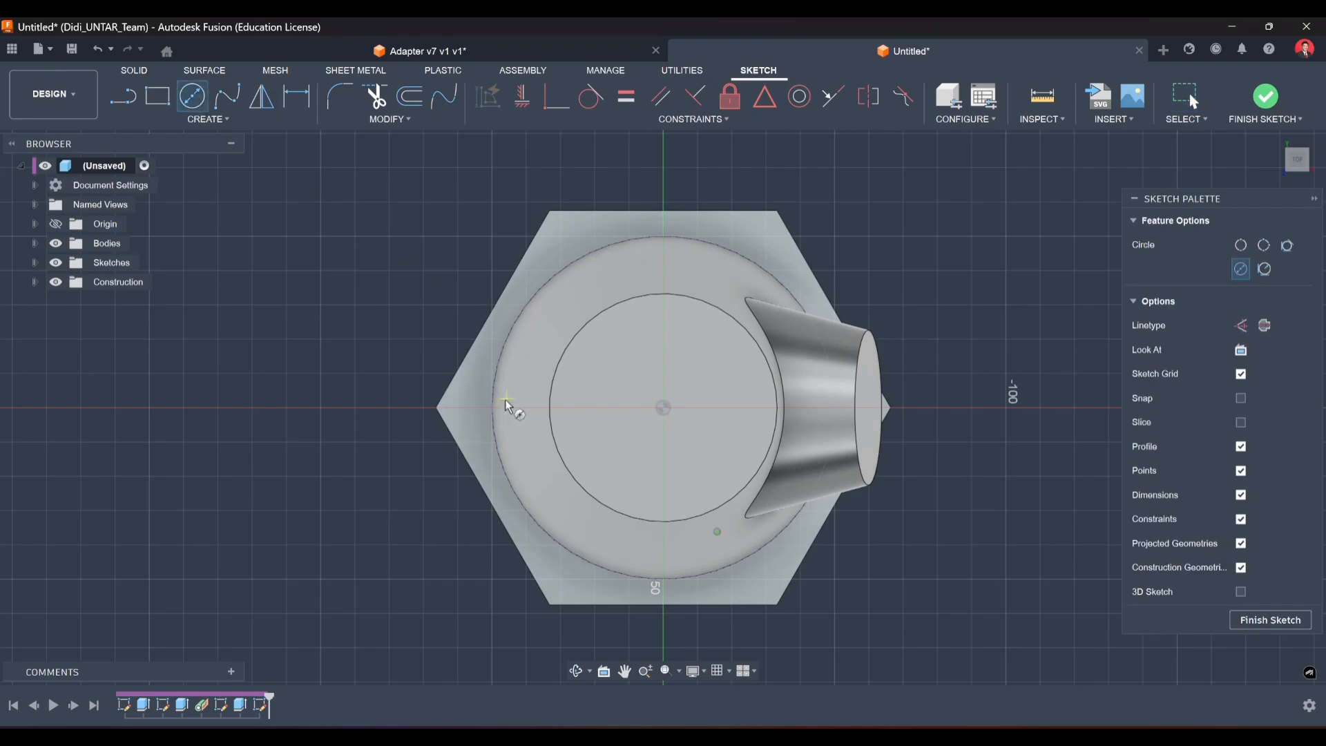
{"action": "left_click", "coordinate": [492, 409]}
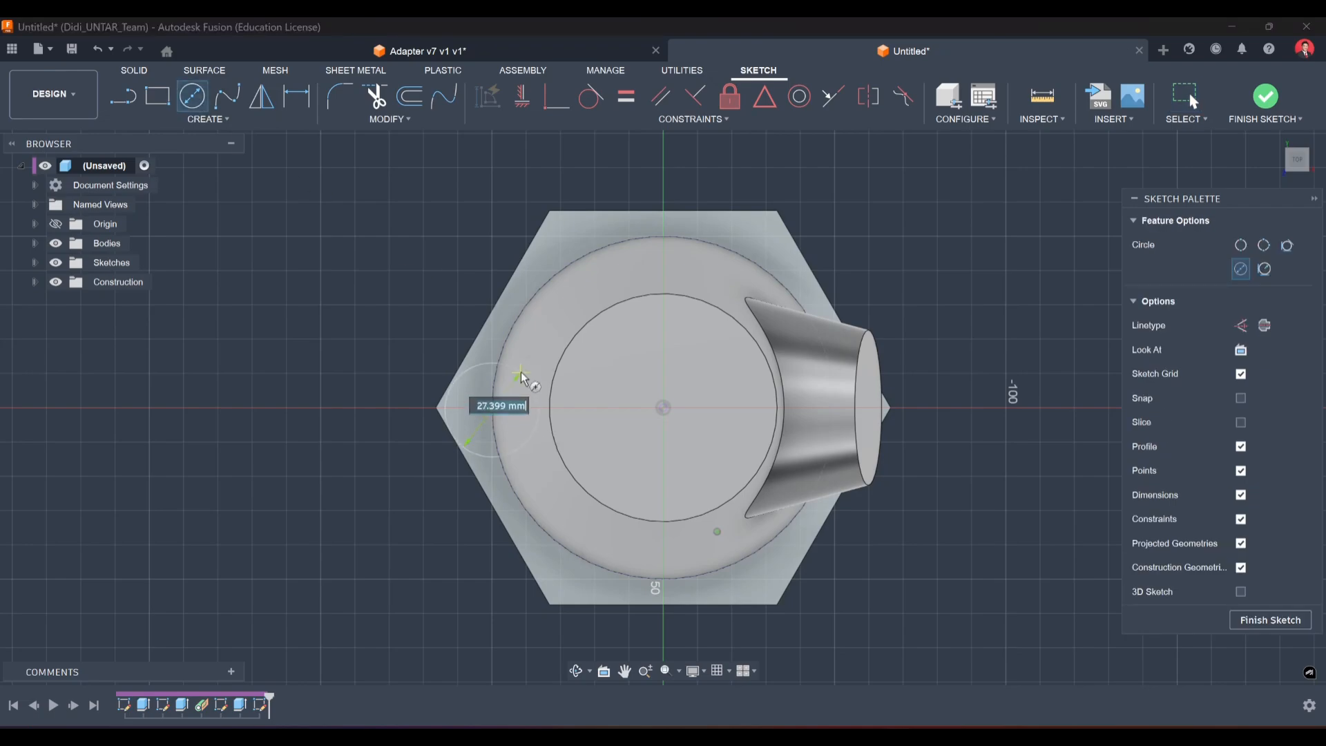
{"action": "type", "text": "20"}
{"action": "key", "text": "Return"}
{"action": "key", "text": "Escape"}
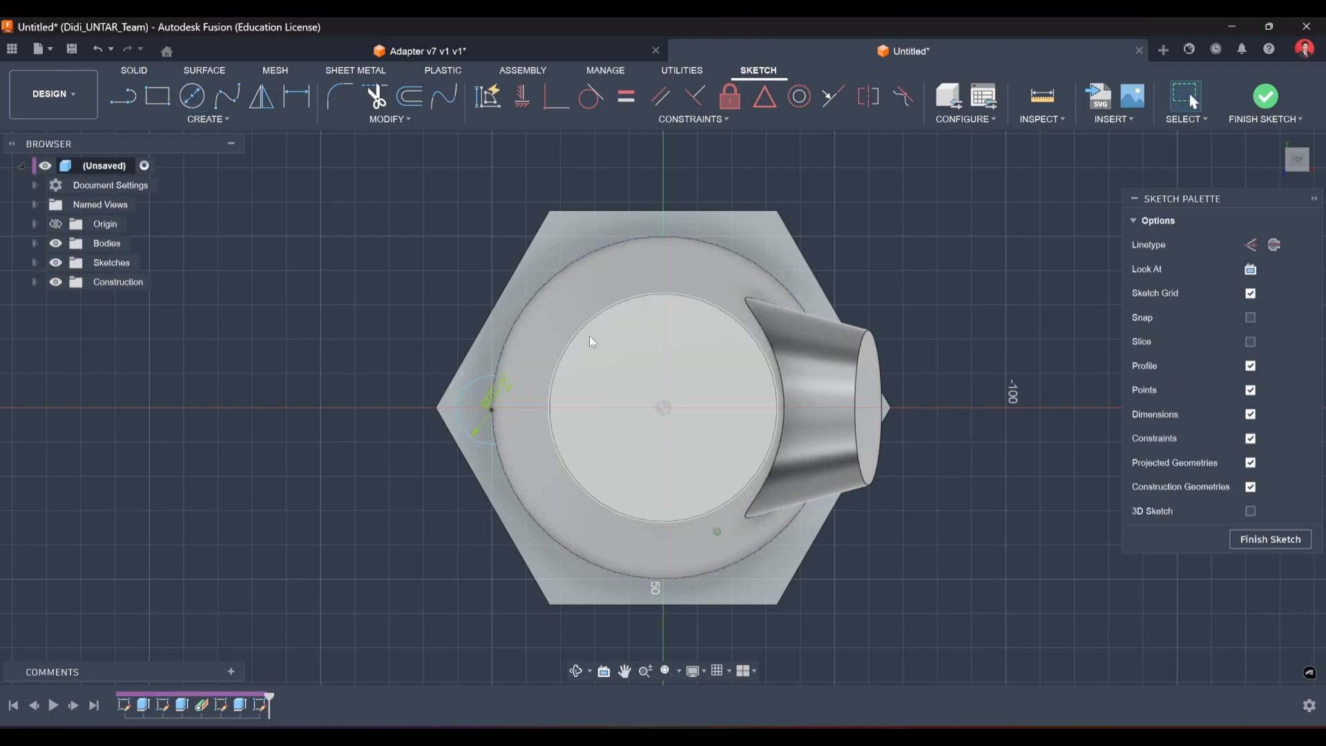
Constrain the 20 mm circle's centre horizontally in line with the sketch origin.
{"action": "left_click", "coordinate": [520, 100]}
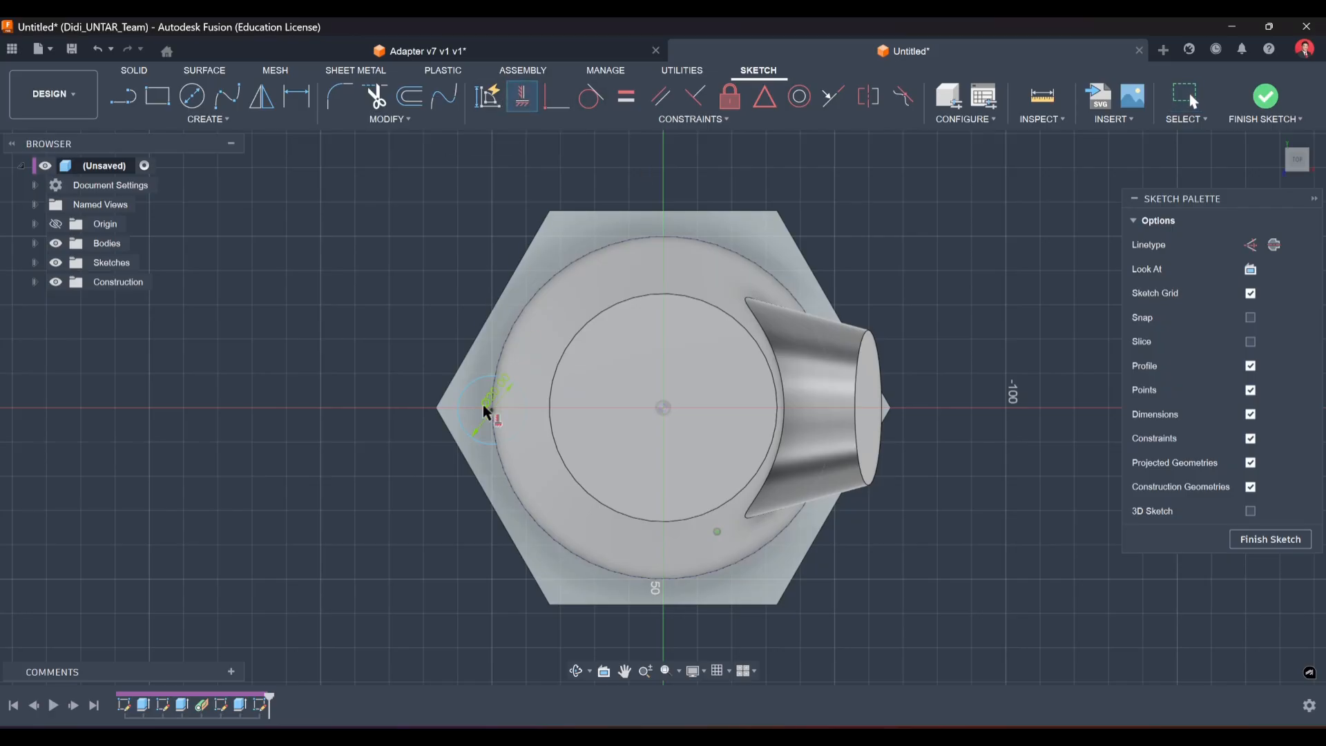
{"action": "left_click", "coordinate": [488, 418]}
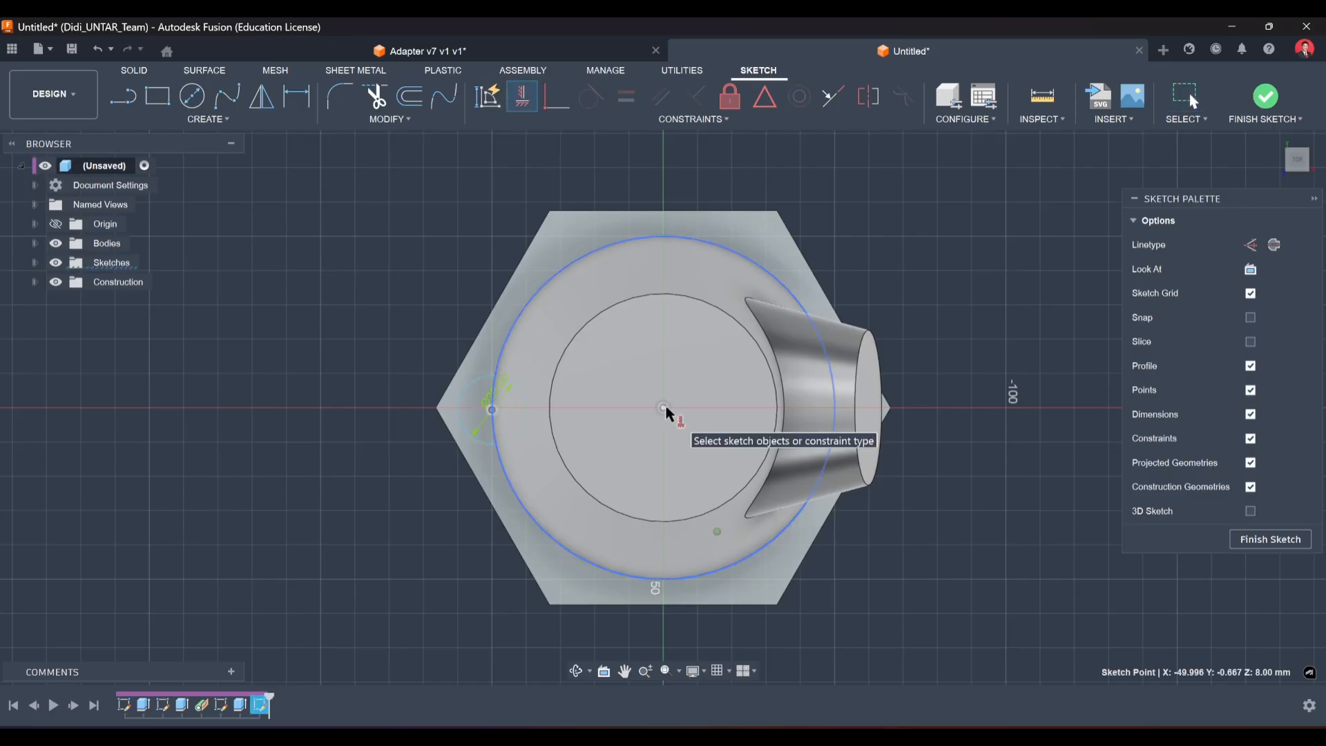
{"action": "left_click", "coordinate": [664, 408]}
{"action": "scroll", "coordinate": [473, 416], "scroll_direction": "up", "scroll_amount": 2}
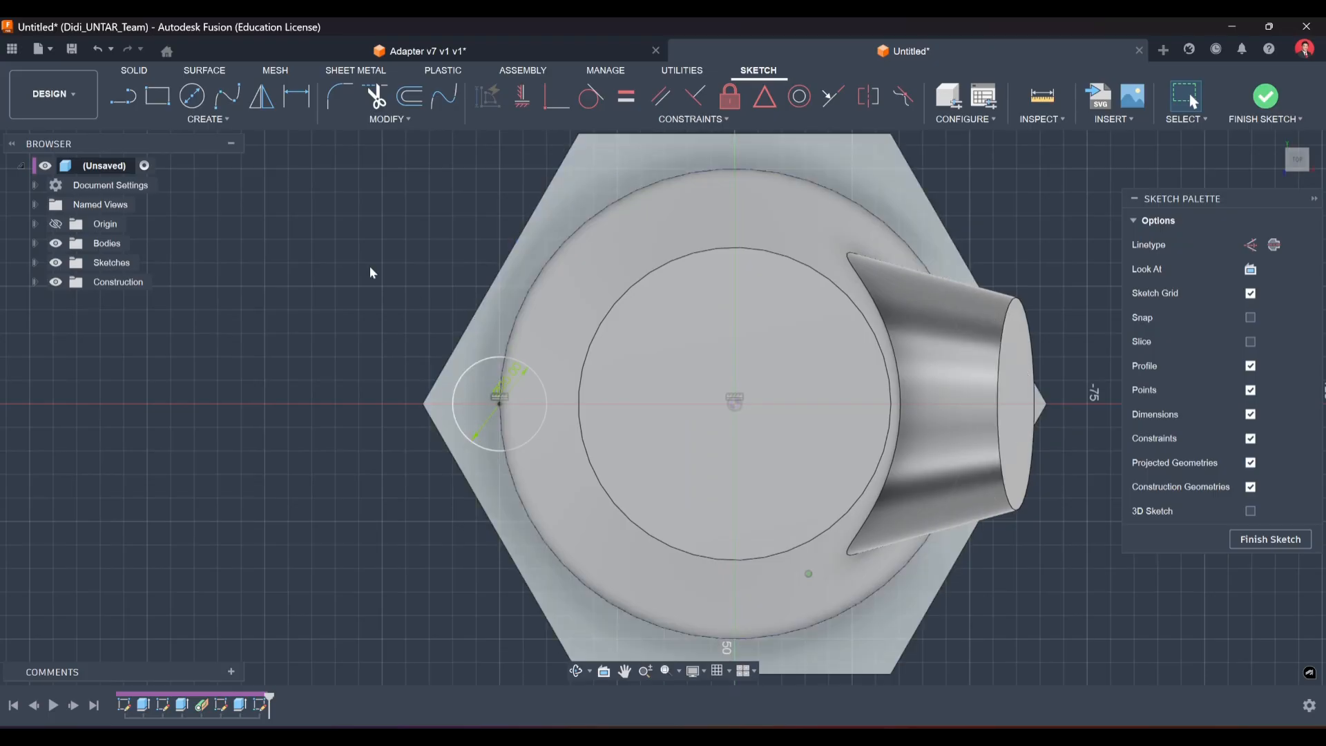
Draw a wedge of two slanted lines tangent to the 20 mm circle, joined beyond the plate by a vertical line about 49 mm long.
{"action": "left_click", "coordinate": [125, 100]}
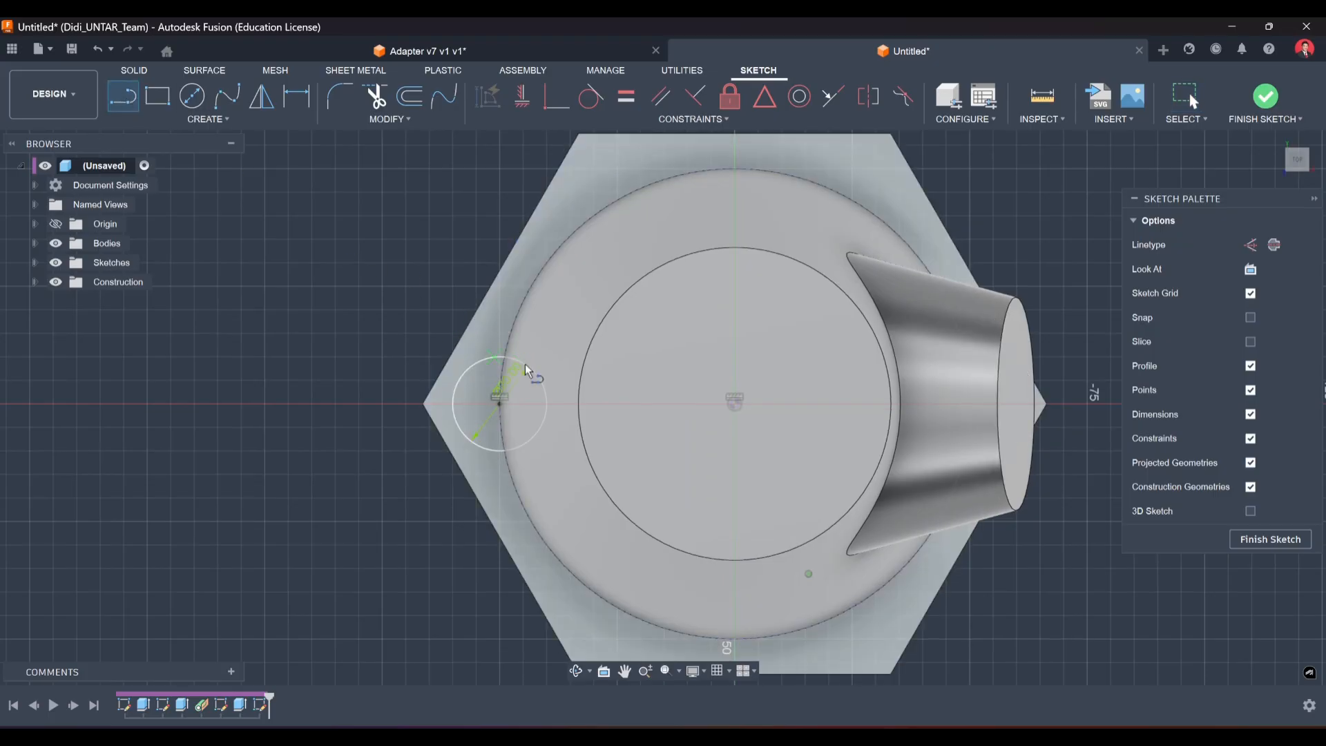
{"action": "left_click", "coordinate": [520, 361]}
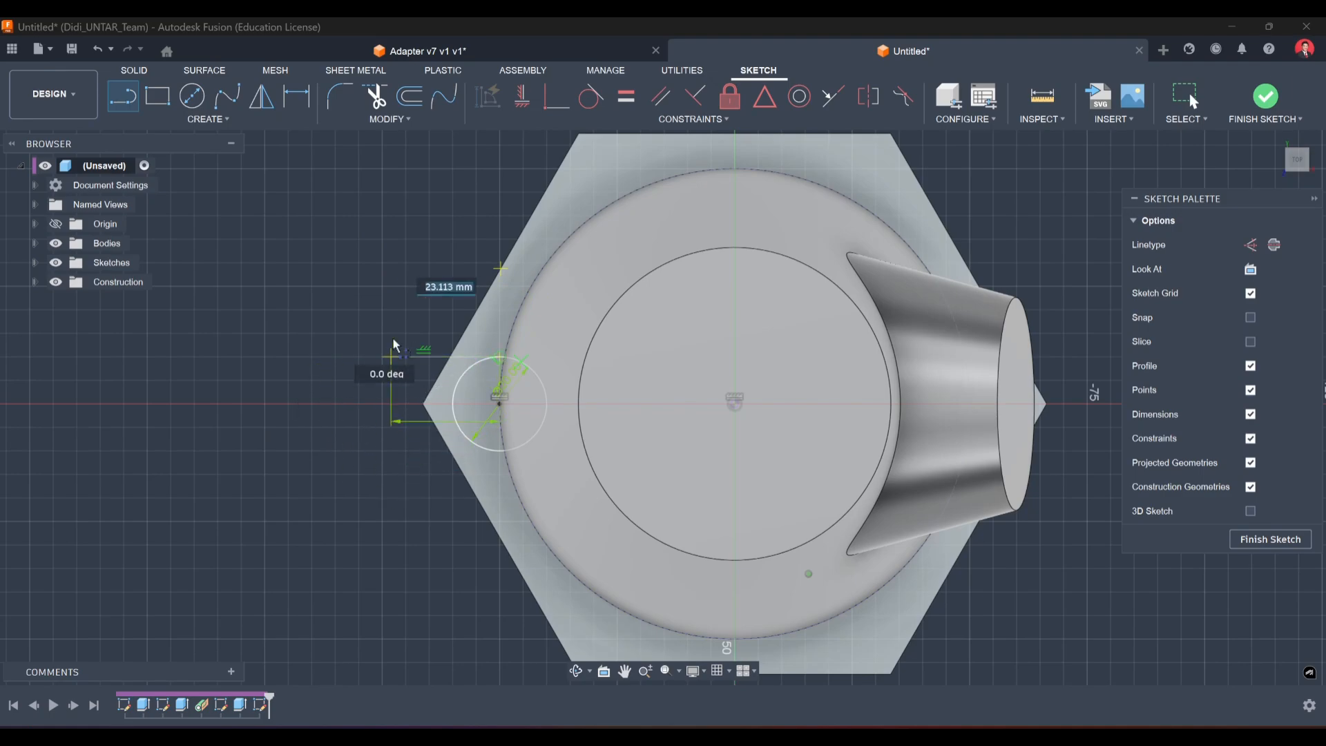
{"action": "left_click", "coordinate": [364, 291]}
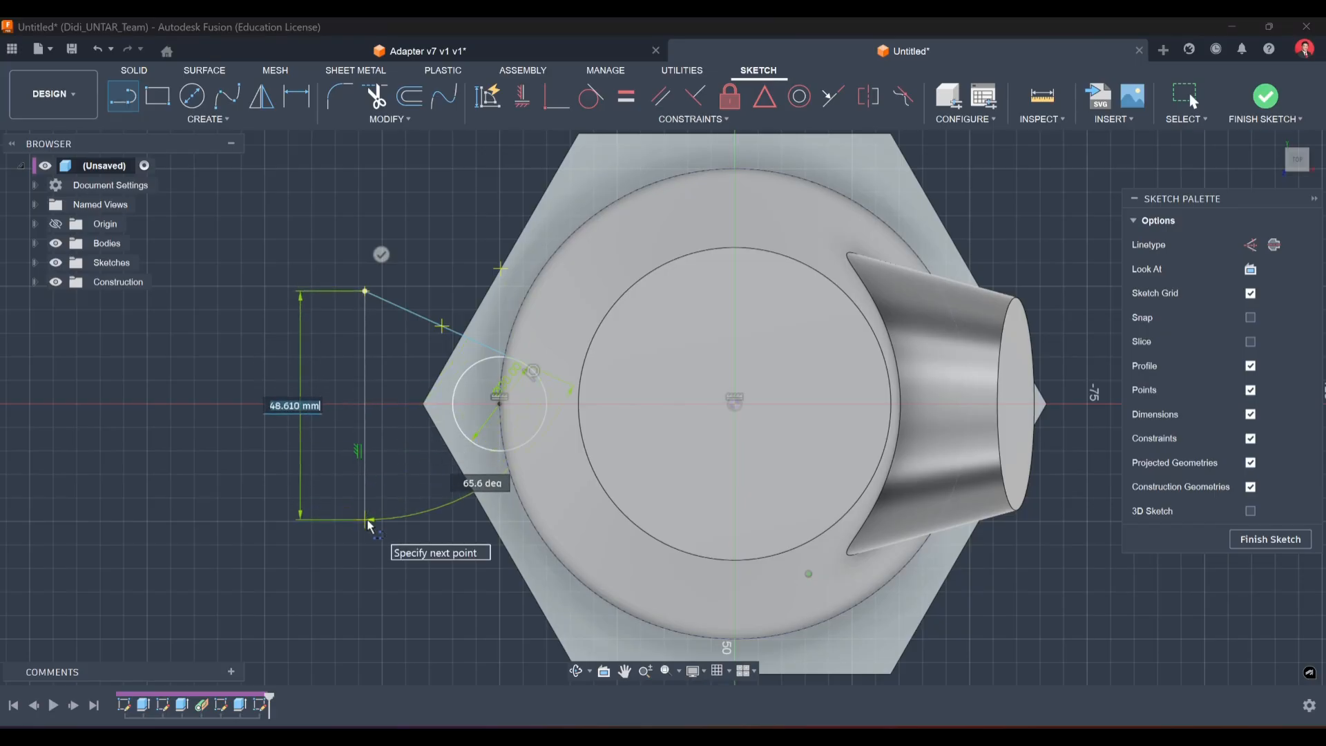
{"action": "left_click", "coordinate": [366, 520]}
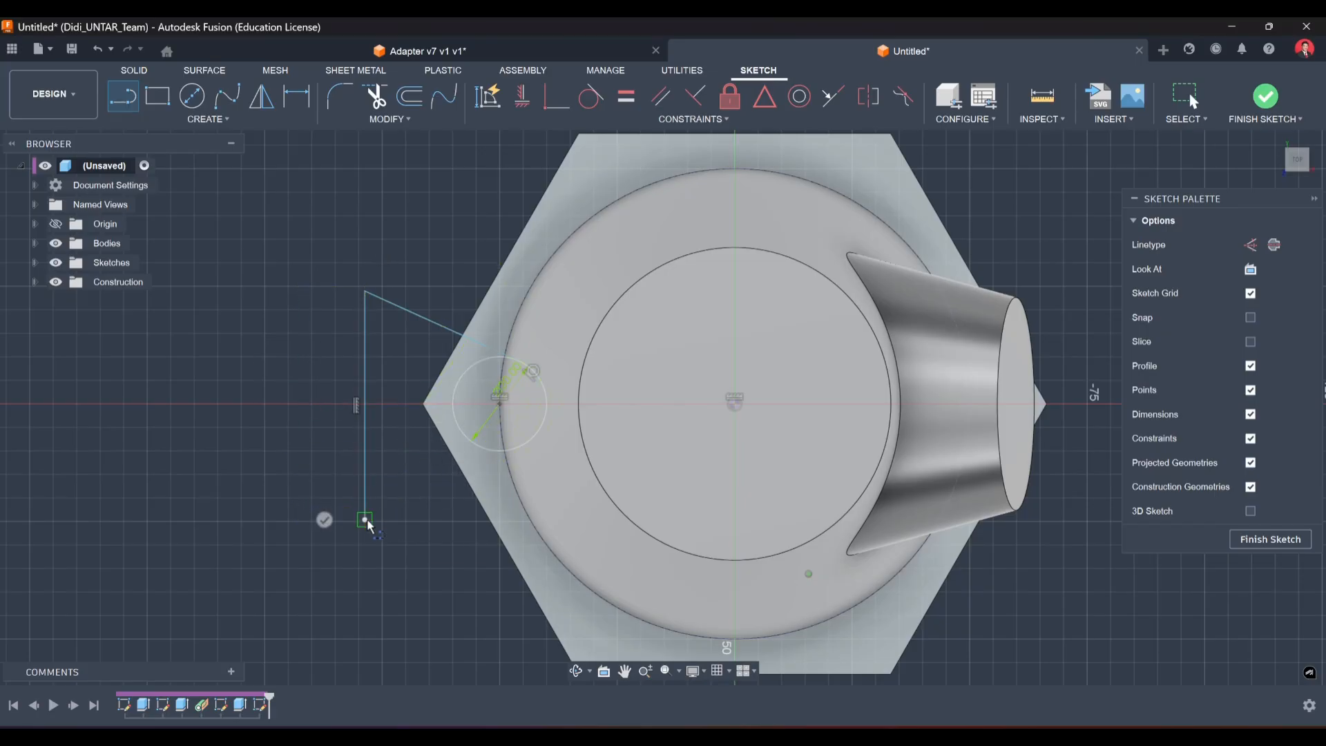
{"action": "left_click", "coordinate": [519, 446]}
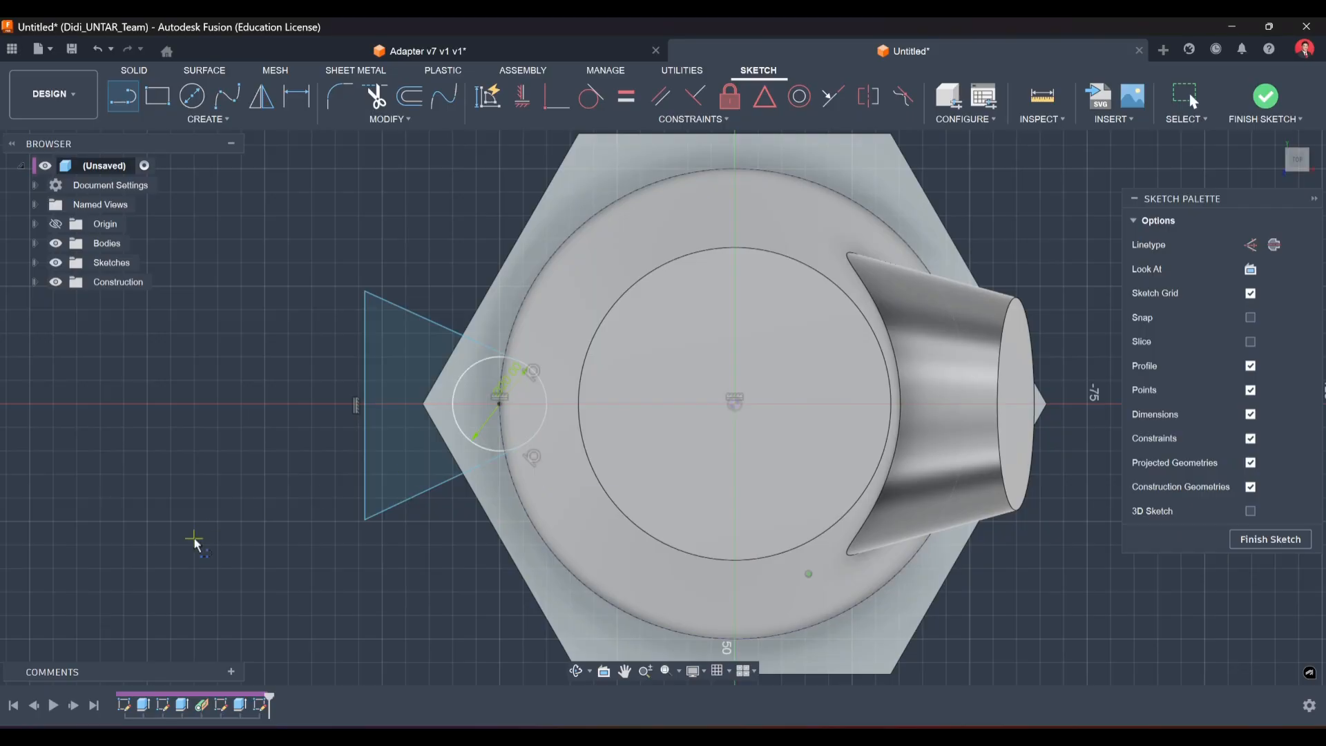
{"action": "key", "text": "Escape"}
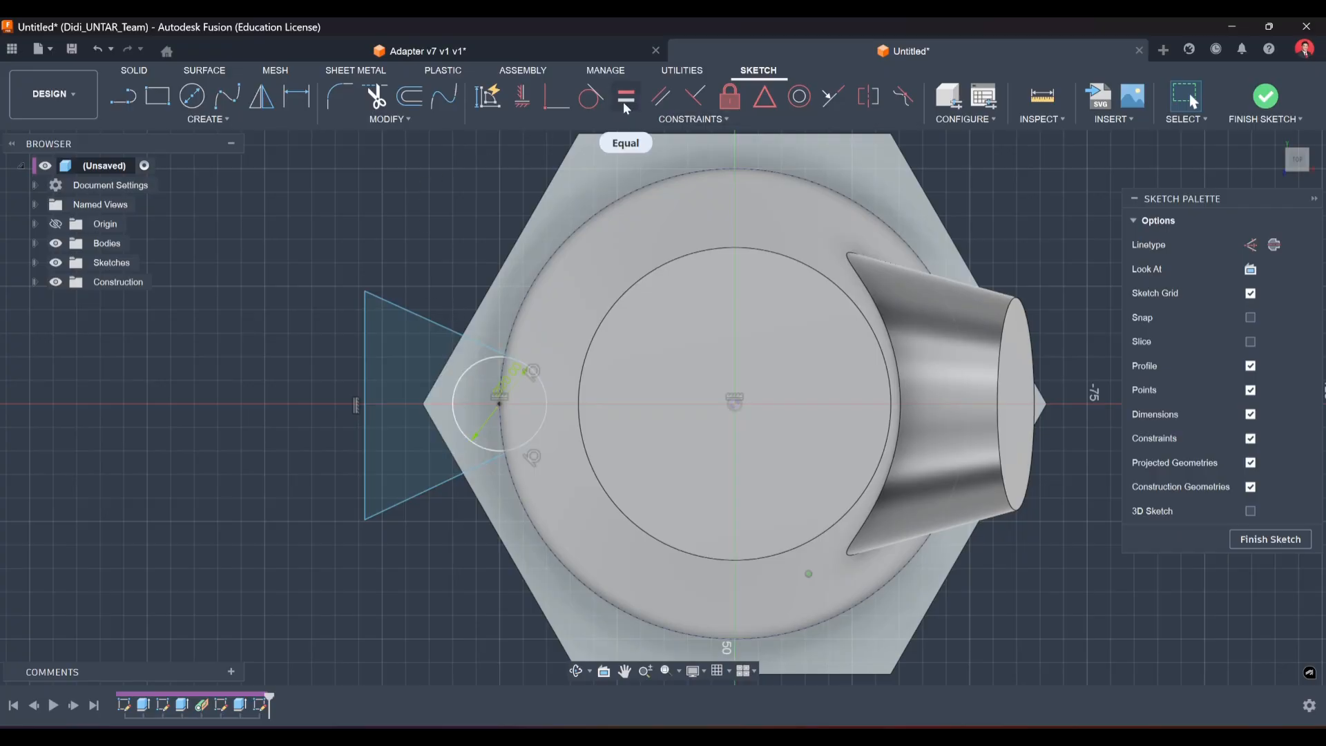
Constrain the wedge's two slanted lines to equal length and pull its lower outer corner slightly outward.
{"action": "left_click", "coordinate": [624, 98]}
{"action": "left_click", "coordinate": [399, 307]}
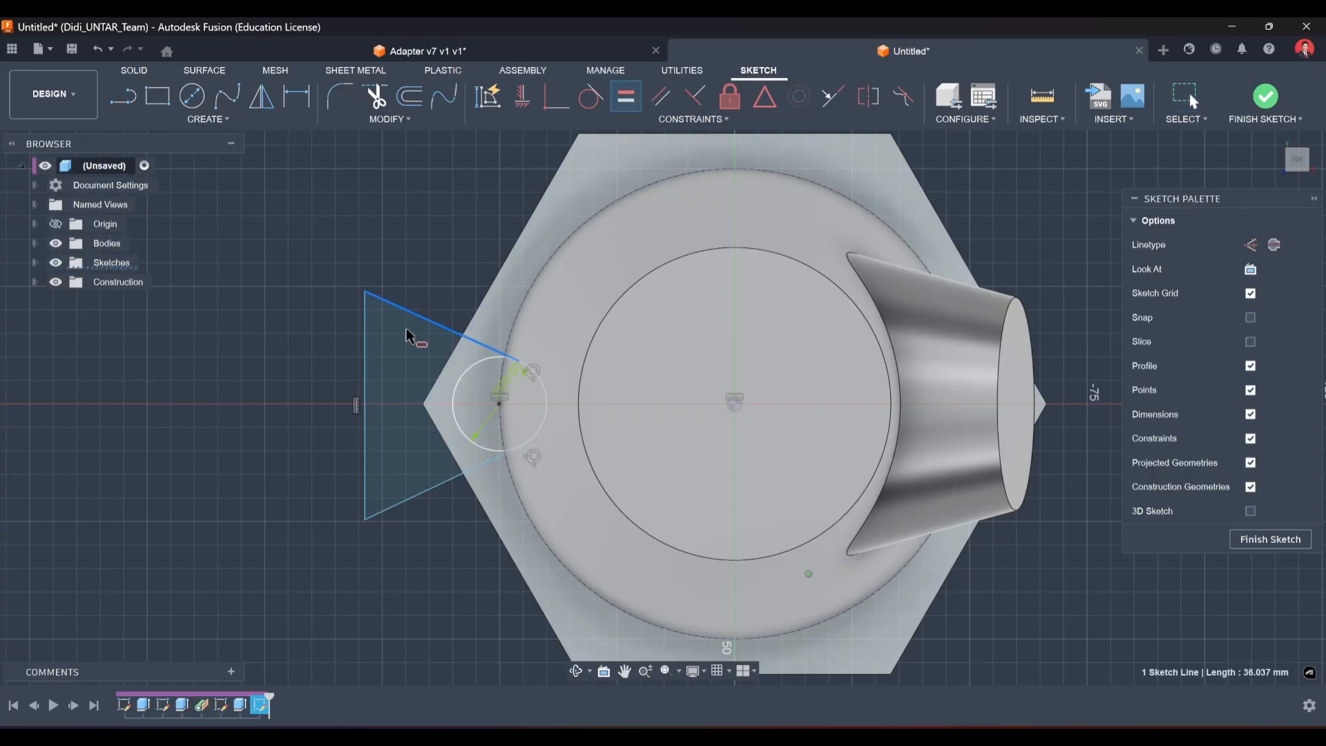
{"action": "left_click", "coordinate": [430, 487]}
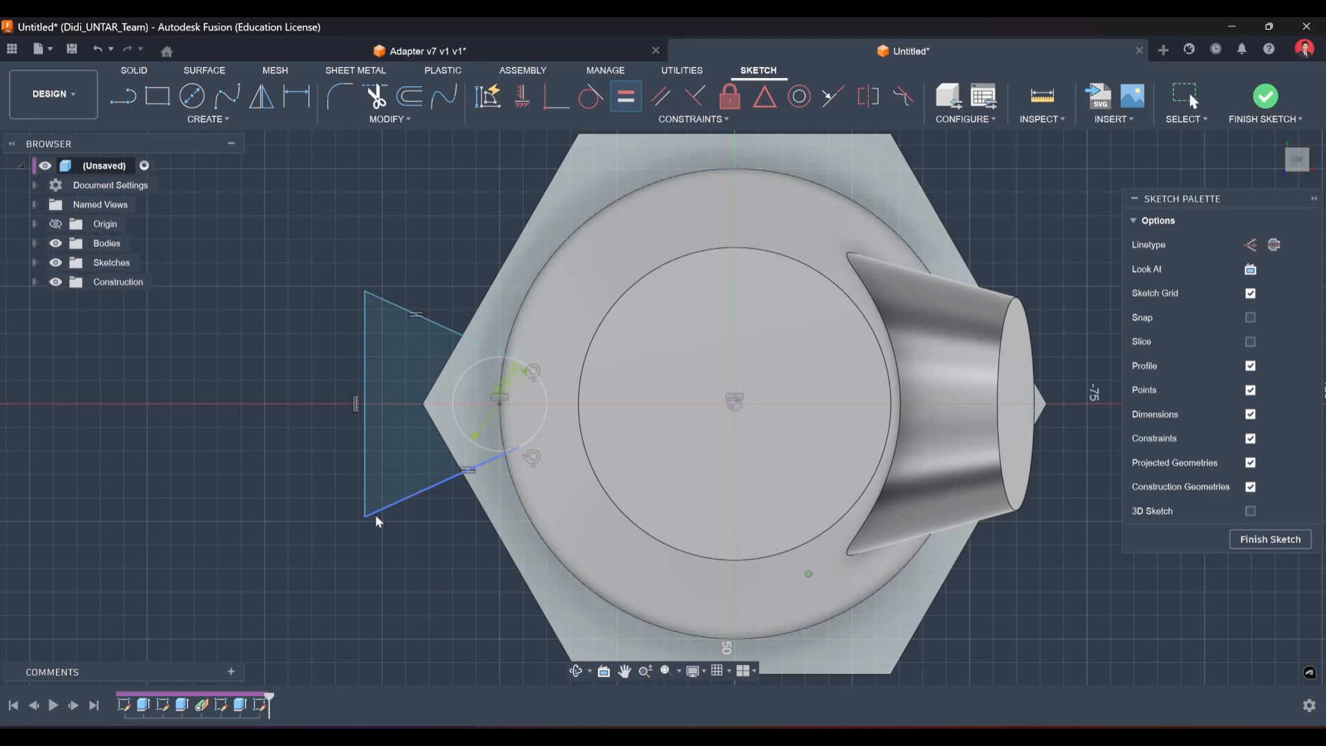
{"action": "key", "text": "Escape"}
{"action": "mouse_move", "coordinate": [359, 531]}
{"action": "left_mouse_down"}
{"action": "mouse_move", "coordinate": [355, 547]}
{"action": "mouse_move", "coordinate": [384, 544]}
{"action": "mouse_move", "coordinate": [370, 504]}
{"action": "mouse_move", "coordinate": [359, 532]}
{"action": "left_mouse_up"}
{"action": "left_click", "coordinate": [421, 581]}
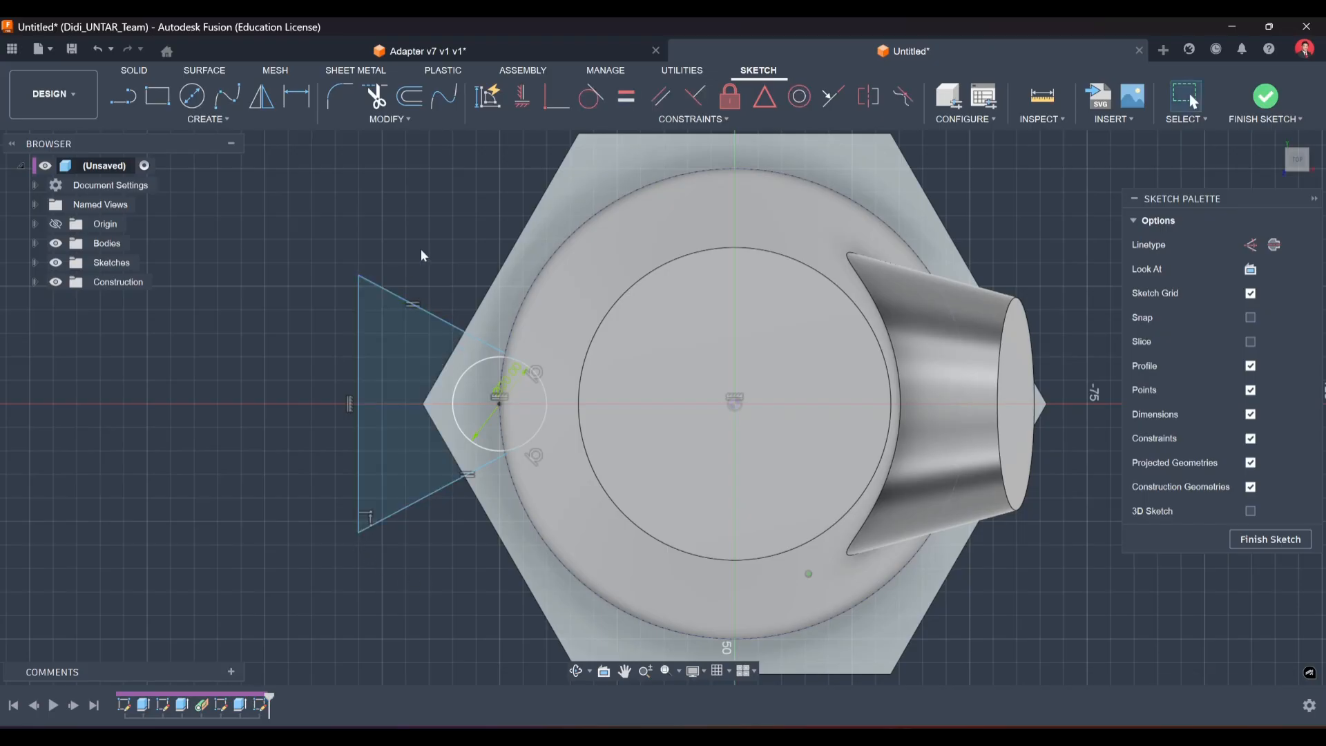
Dimension the angle between the wedge's two slanted lines at 60 degrees.
{"action": "left_click", "coordinate": [298, 102]}
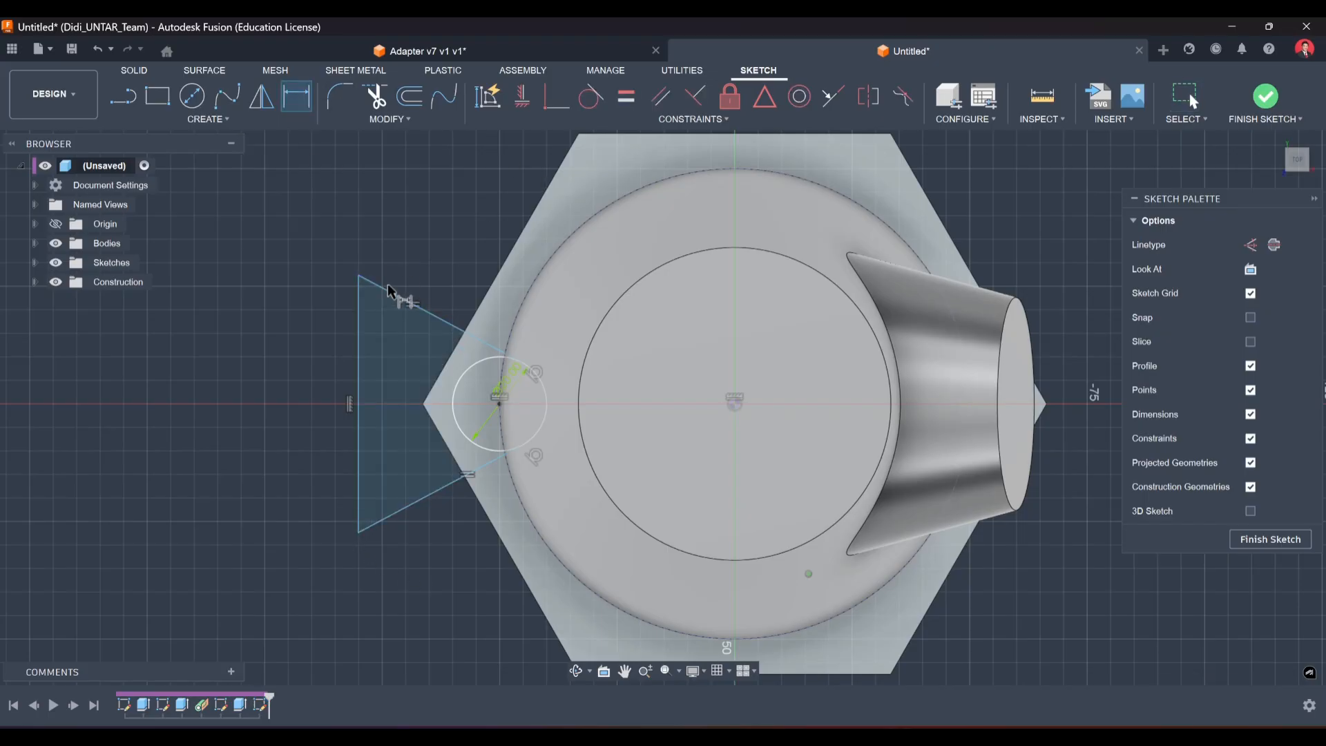
{"action": "left_click", "coordinate": [414, 504]}
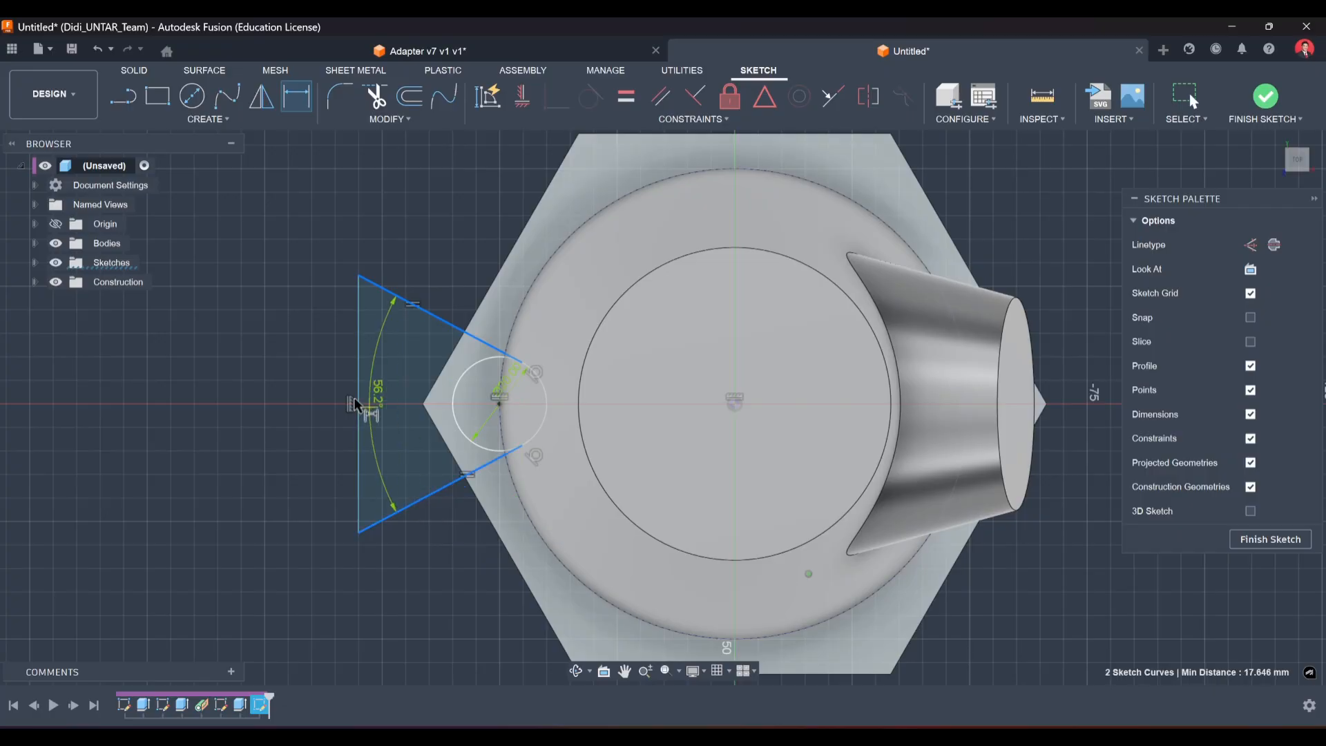
{"action": "left_click", "coordinate": [277, 397]}
{"action": "type", "text": "60"}
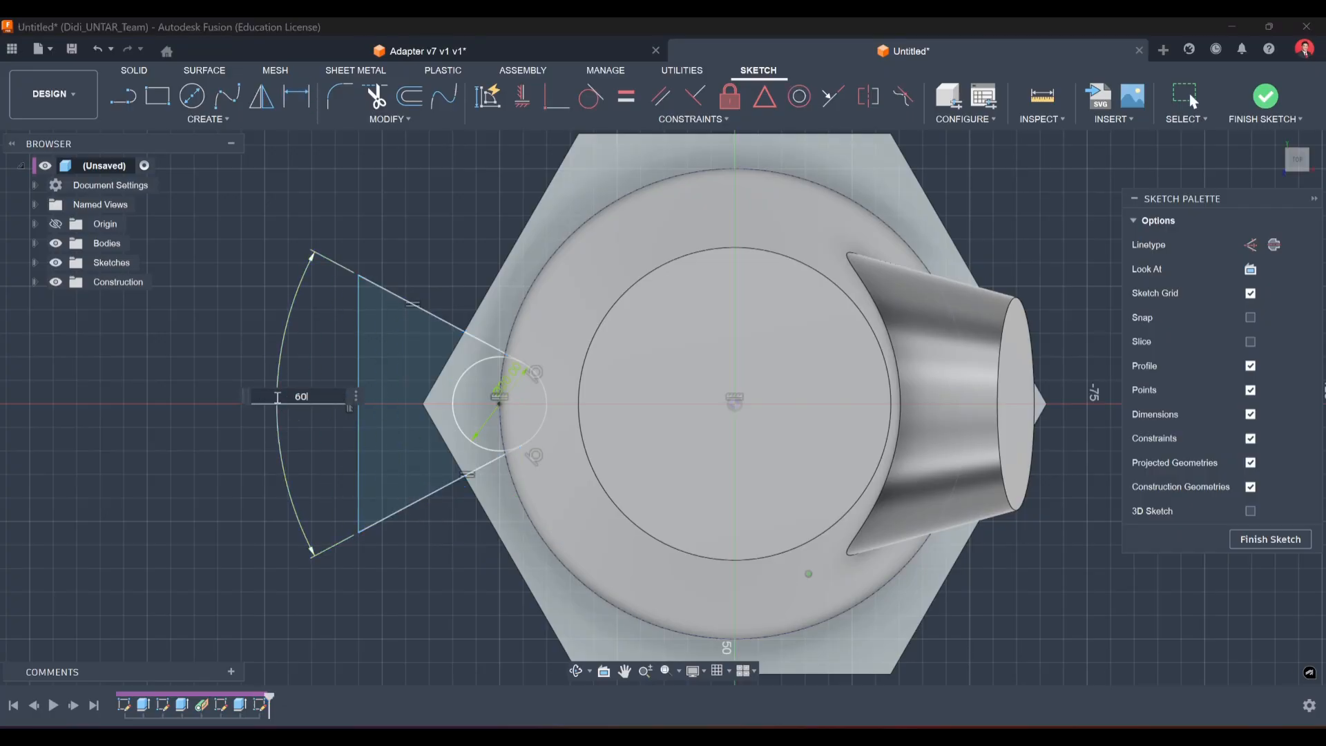
{"action": "key", "text": "Return"}
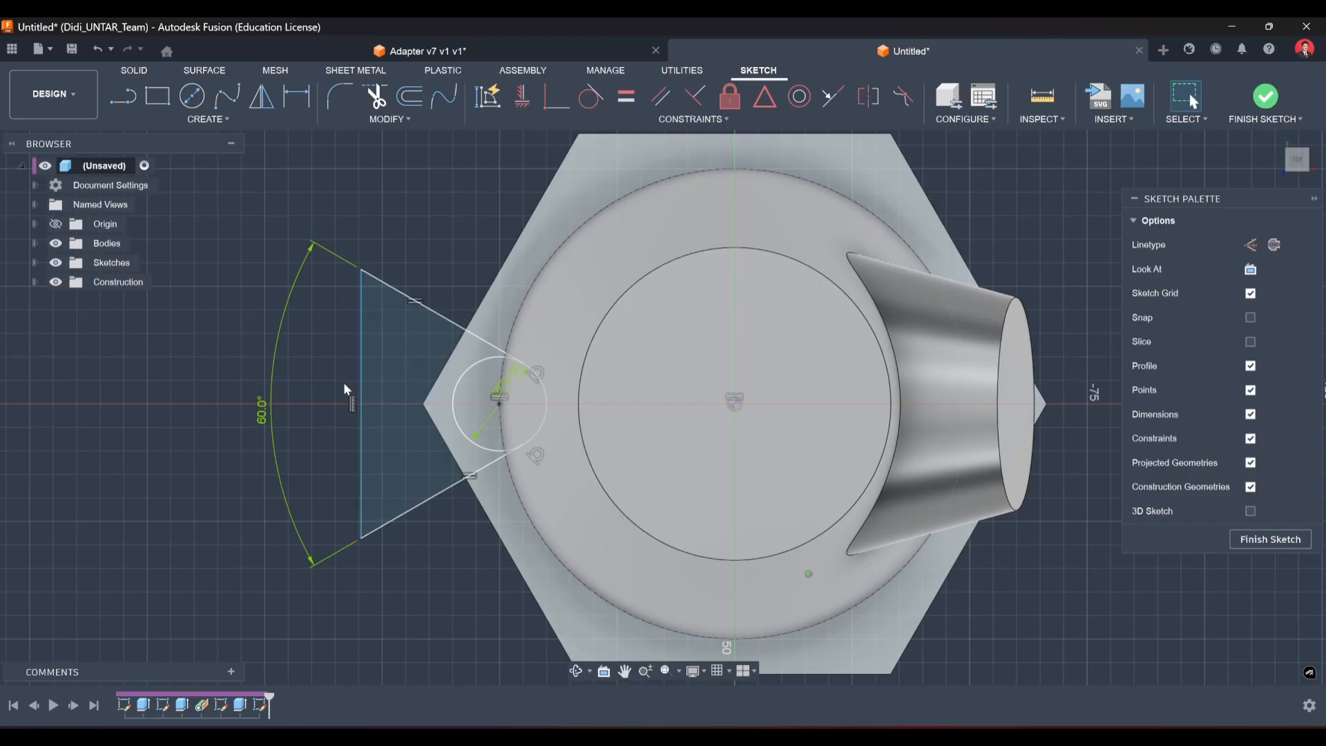
Shift the wedge's vertical line farther from the plate until it is about 65 mm long, and finish the sketch.
{"action": "mouse_move", "coordinate": [359, 369]}
{"action": "left_mouse_down"}
{"action": "mouse_move", "coordinate": [404, 369]}
{"action": "mouse_move", "coordinate": [386, 366]}
{"action": "left_mouse_up"}
{"action": "left_click", "coordinate": [462, 252]}
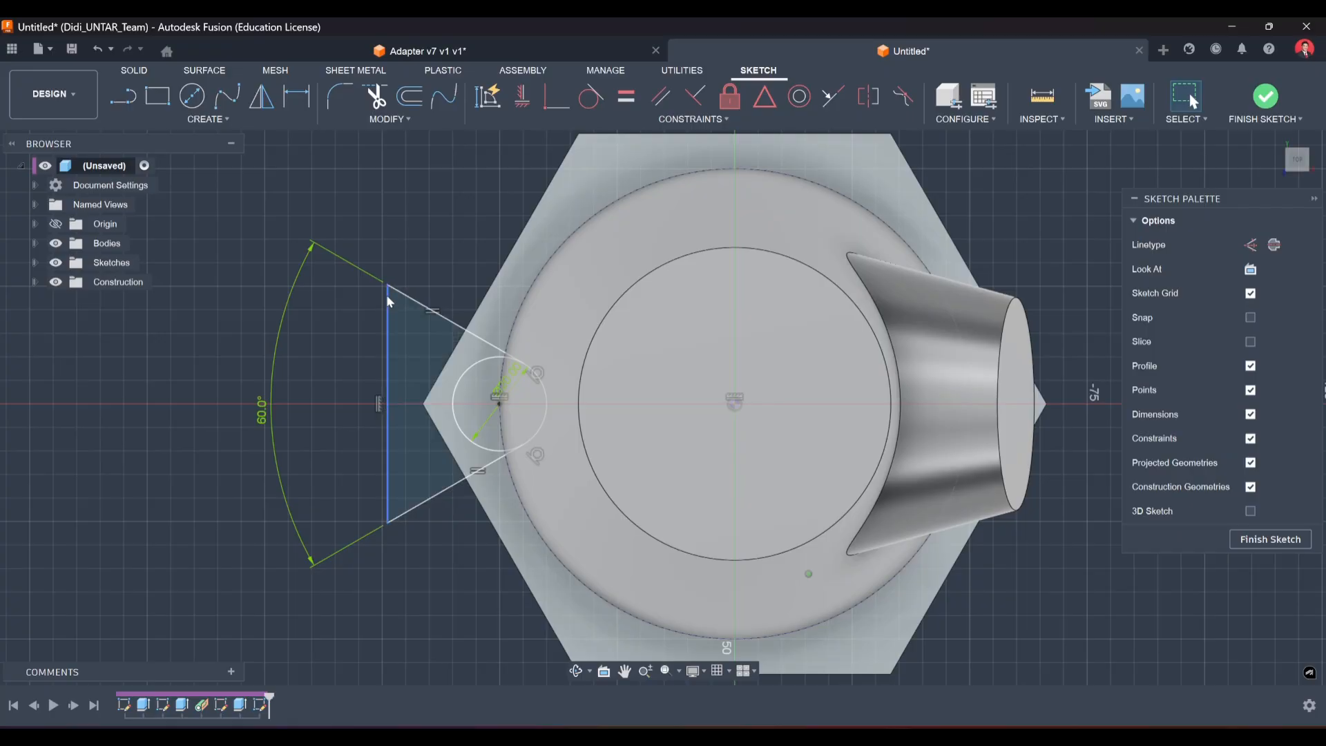
{"action": "left_click", "coordinate": [423, 369]}
{"action": "left_click_drag", "start_coordinate": [387, 345], "coordinate": [331, 330]}
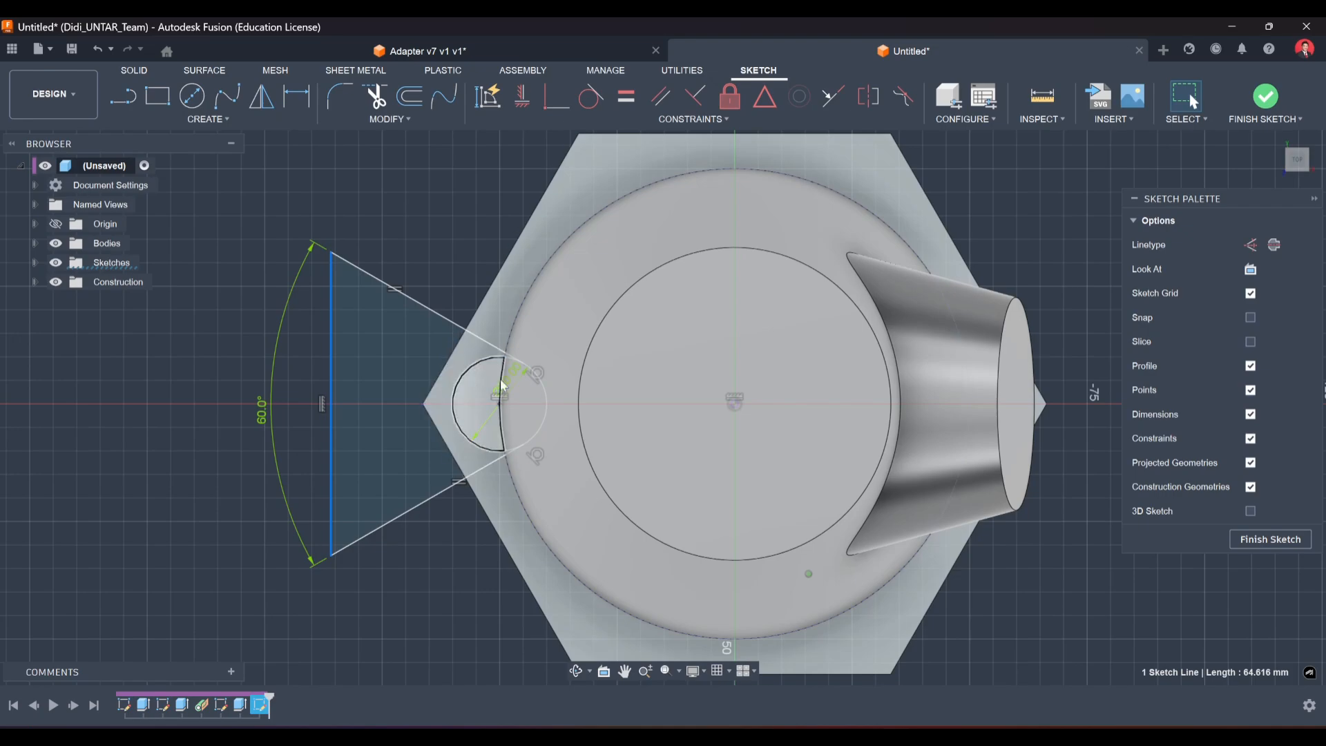
{"action": "left_click", "coordinate": [1266, 546]}
Start an extrusion with the outer wedge, the wedge's plate region and both parts of the 20 mm circle as profiles.
{"action": "mouse_move", "coordinate": [414, 455]}
{"action": "middle_mouse_down", "text": "shift"}
{"action": "mouse_move", "coordinate": [322, 458]}
{"action": "mouse_move", "coordinate": [394, 341]}
{"action": "mouse_move", "coordinate": [252, 152]}
{"action": "middle_mouse_up", "text": "shift"}
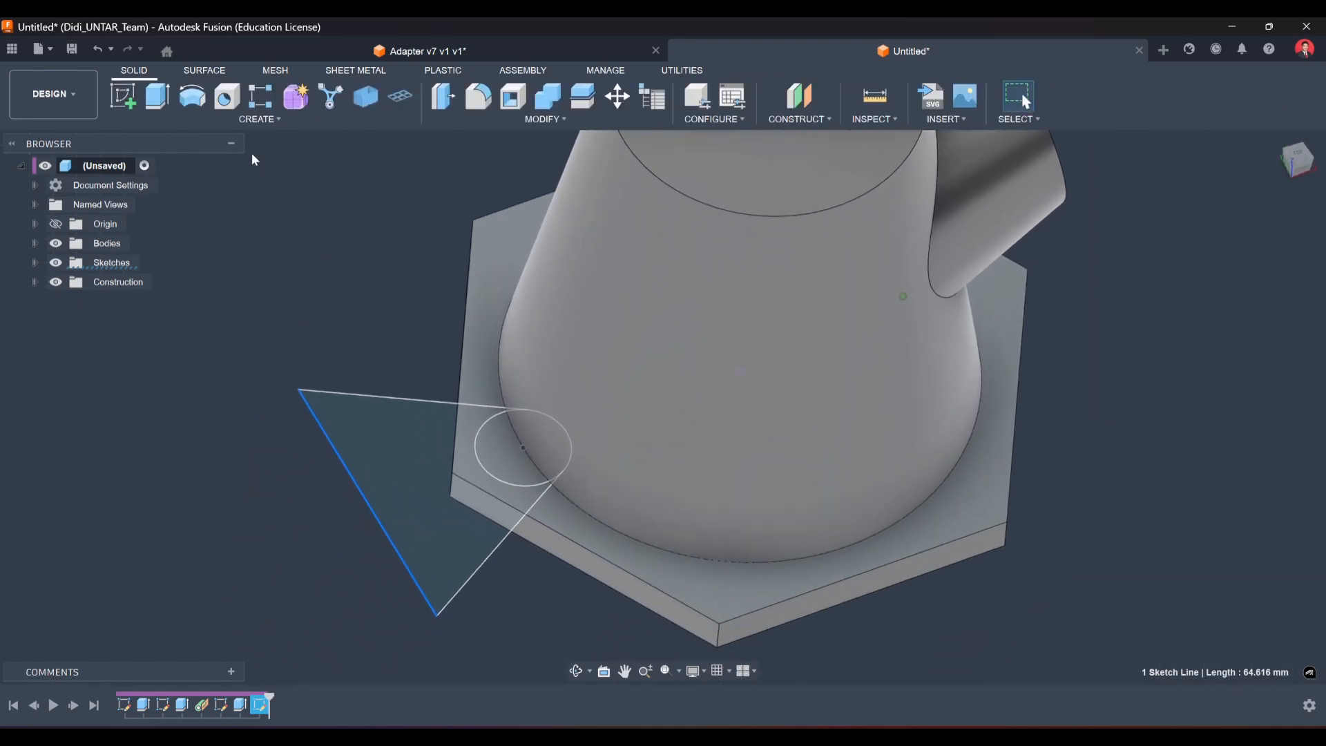
{"action": "left_click", "coordinate": [170, 102]}
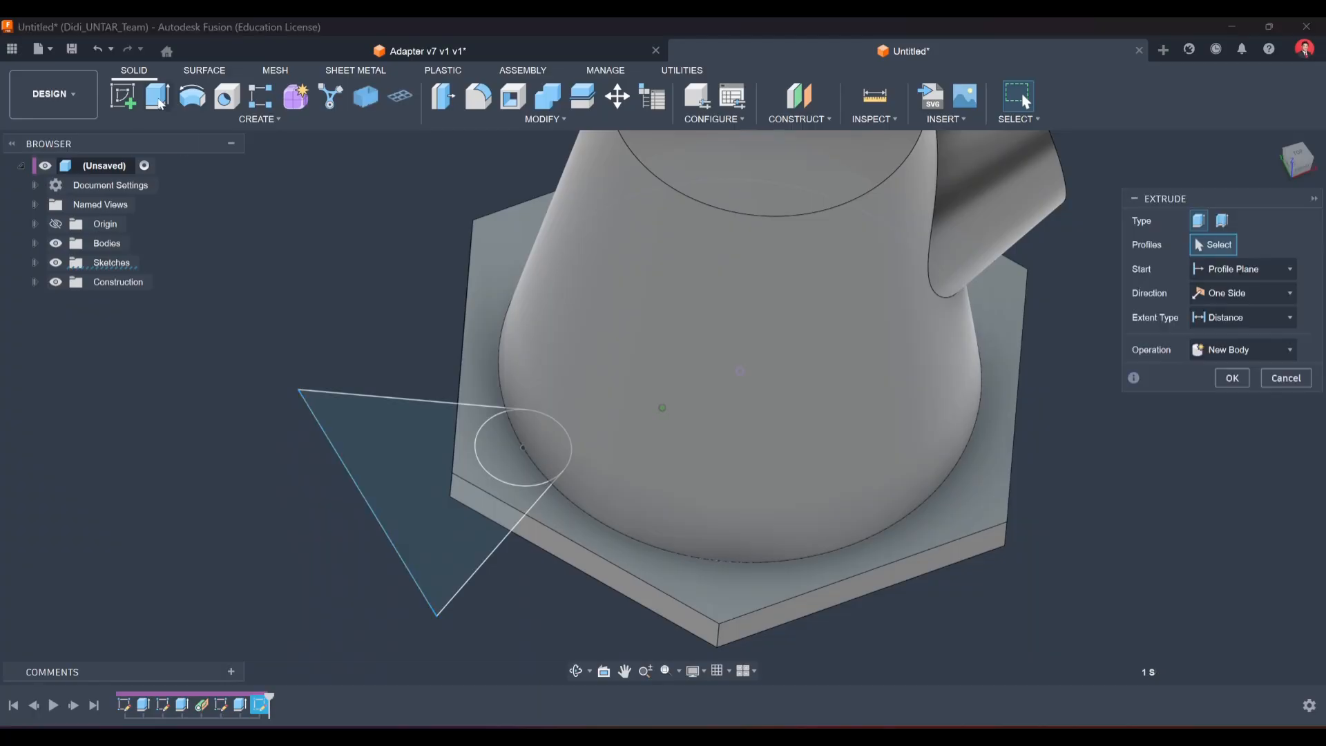
{"action": "left_click", "coordinate": [523, 438]}
{"action": "left_click", "coordinate": [503, 439]}
{"action": "left_click", "coordinate": [433, 433]}
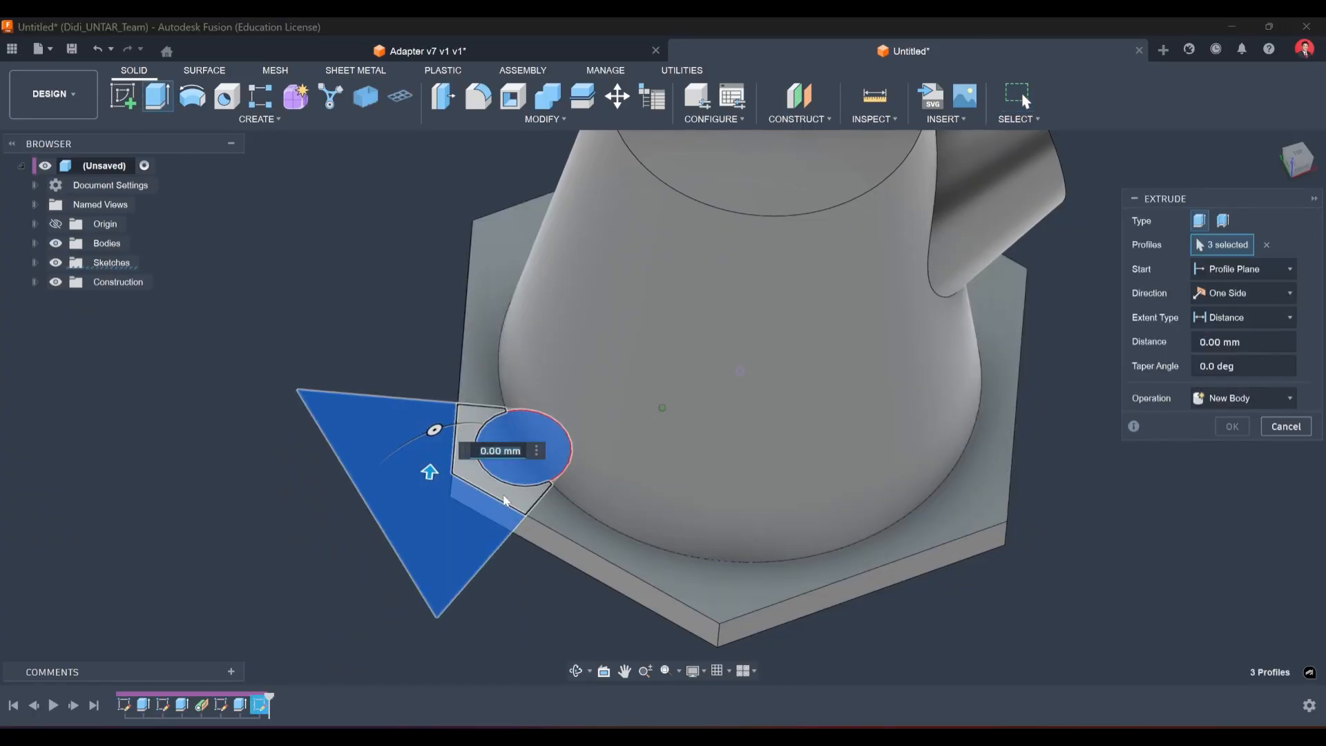
{"action": "left_click", "coordinate": [527, 489]}
Add the two small sliver regions between the circle and the wedge's slanted lines to the extrusion profiles.
{"action": "scroll", "coordinate": [525, 484], "scroll_direction": "up", "scroll_amount": 5}
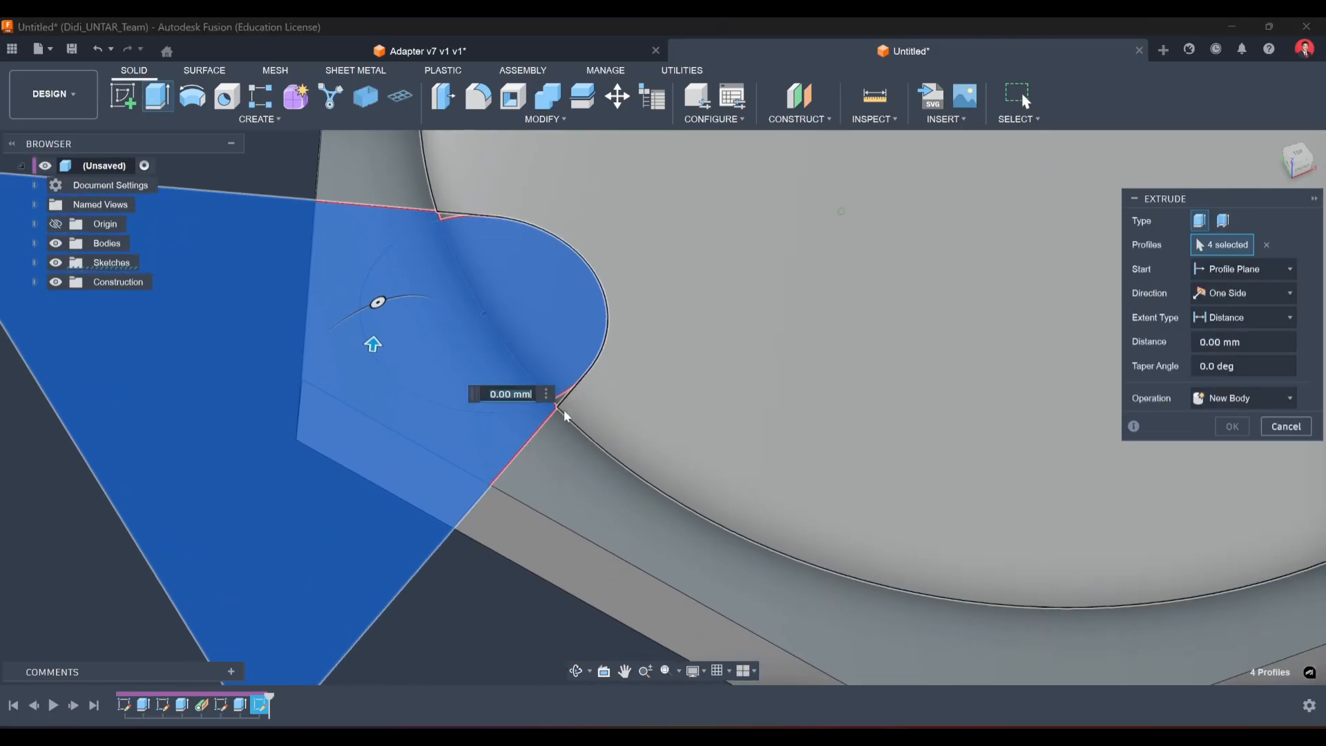
{"action": "scroll", "coordinate": [558, 426], "scroll_direction": "up", "scroll_amount": 5}
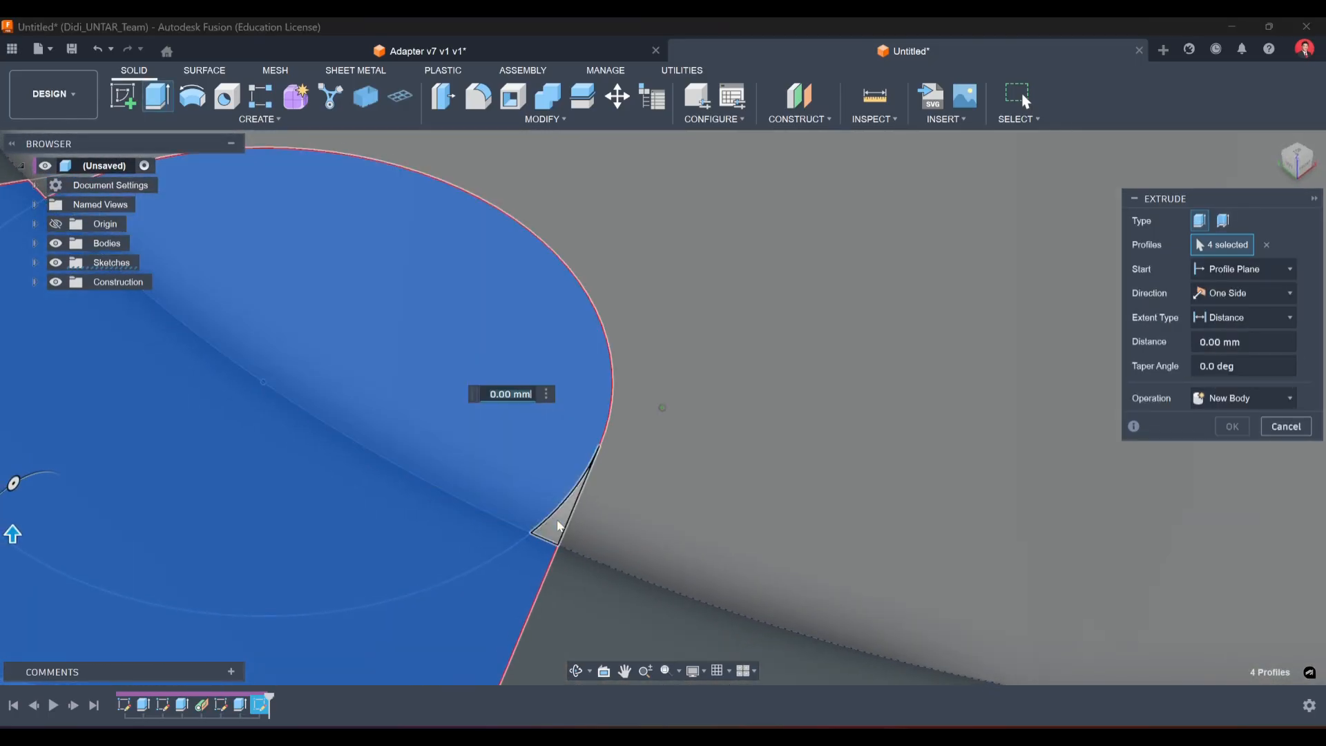
{"action": "left_click", "coordinate": [558, 526]}
{"action": "scroll", "coordinate": [537, 506], "scroll_direction": "down", "scroll_amount": 3}
{"action": "scroll", "coordinate": [316, 305], "scroll_direction": "up", "scroll_amount": 3}
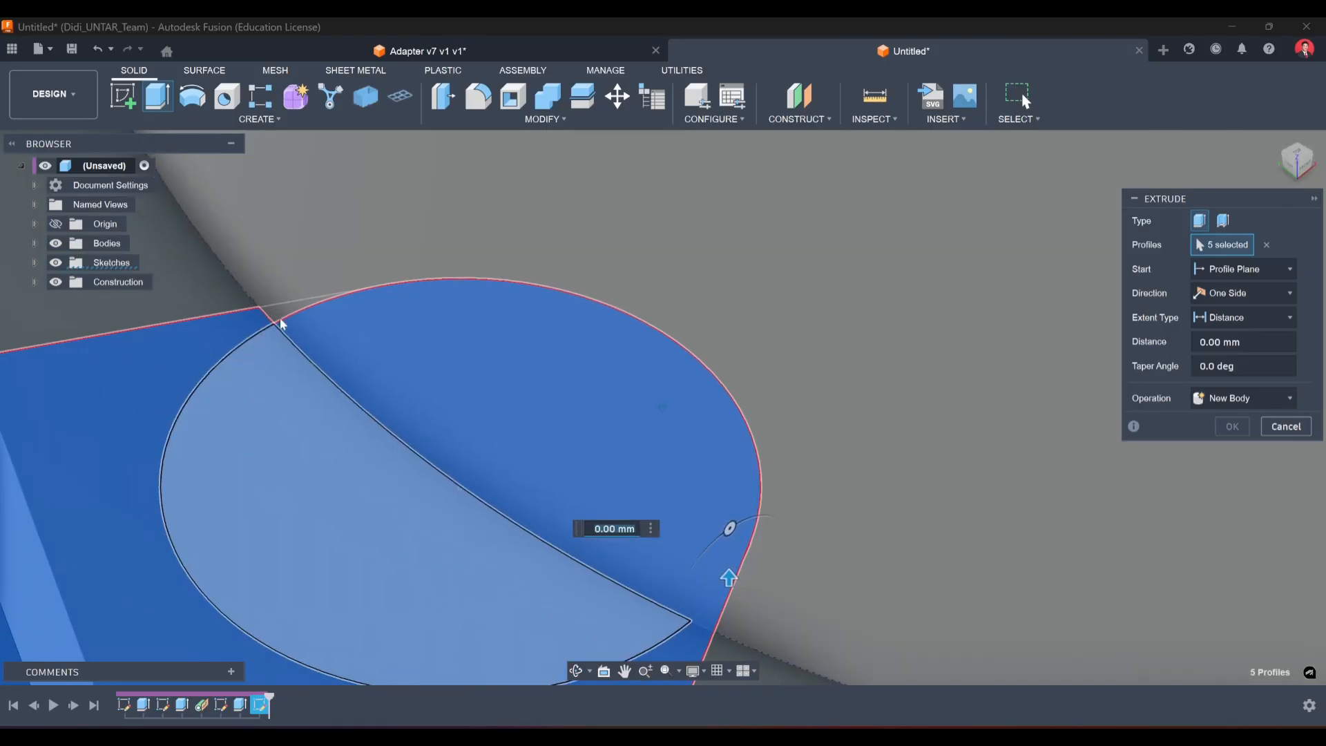
{"action": "middle_click_drag", "start_coordinate": [280, 315], "coordinate": [306, 246]}
{"action": "left_click", "coordinate": [306, 246]}
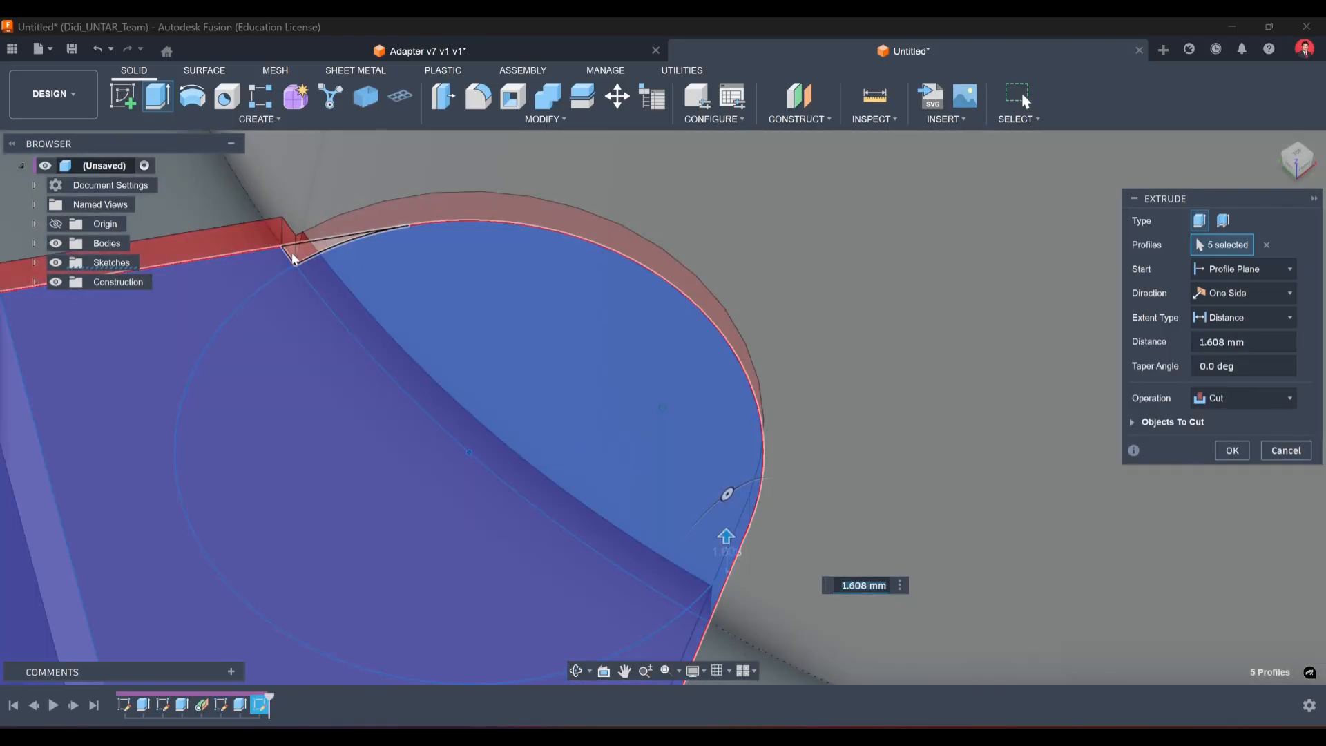
{"action": "left_click", "coordinate": [291, 252]}
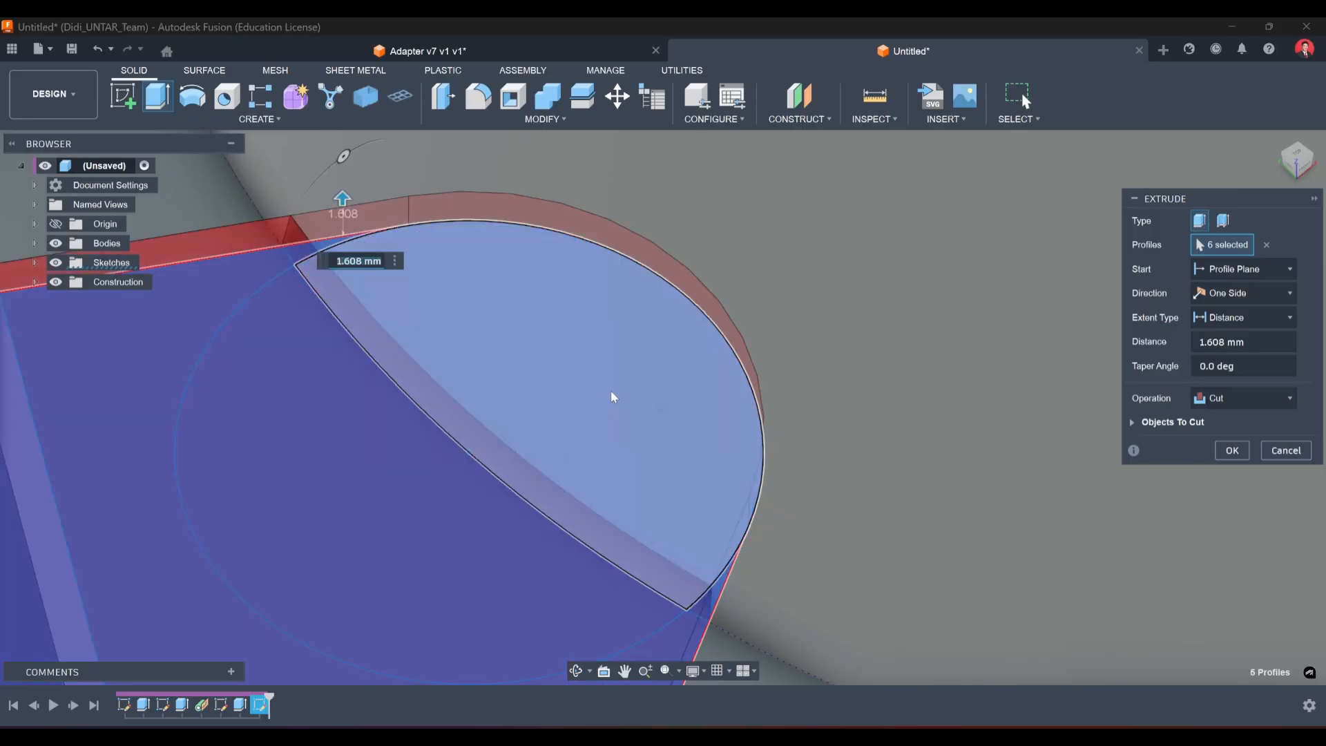
Cut the selected wedge profiles upward through the cone with the extent type All.
{"action": "scroll", "coordinate": [579, 368], "scroll_direction": "down", "scroll_amount": 4}
{"action": "middle_click_drag", "start_coordinate": [578, 367], "coordinate": [587, 463], "text": "shift"}
{"action": "left_click_drag", "start_coordinate": [583, 471], "coordinate": [578, 112]}
{"action": "scroll", "coordinate": [575, 663], "scroll_direction": "down", "scroll_amount": 3}
{"action": "left_click", "coordinate": [1270, 313]}
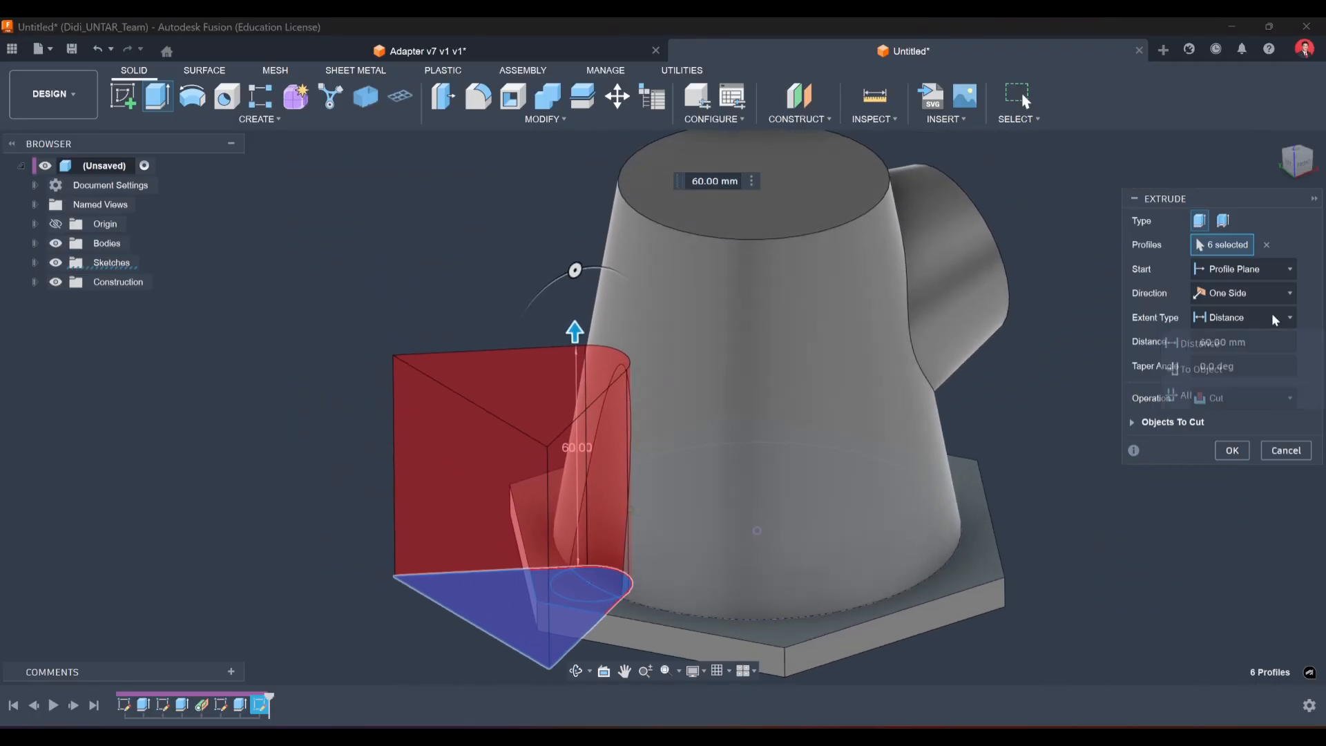
{"action": "left_click", "coordinate": [1229, 400]}
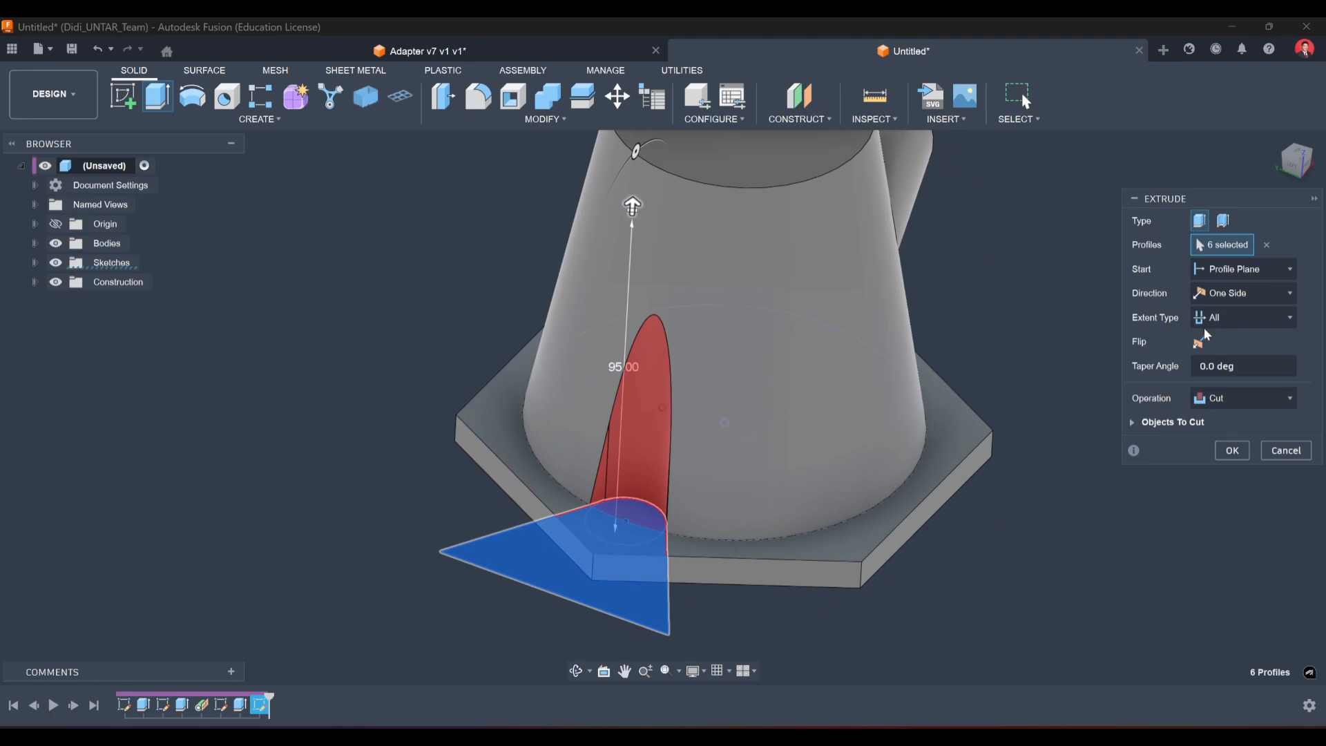
{"action": "left_click", "coordinate": [1232, 452]}
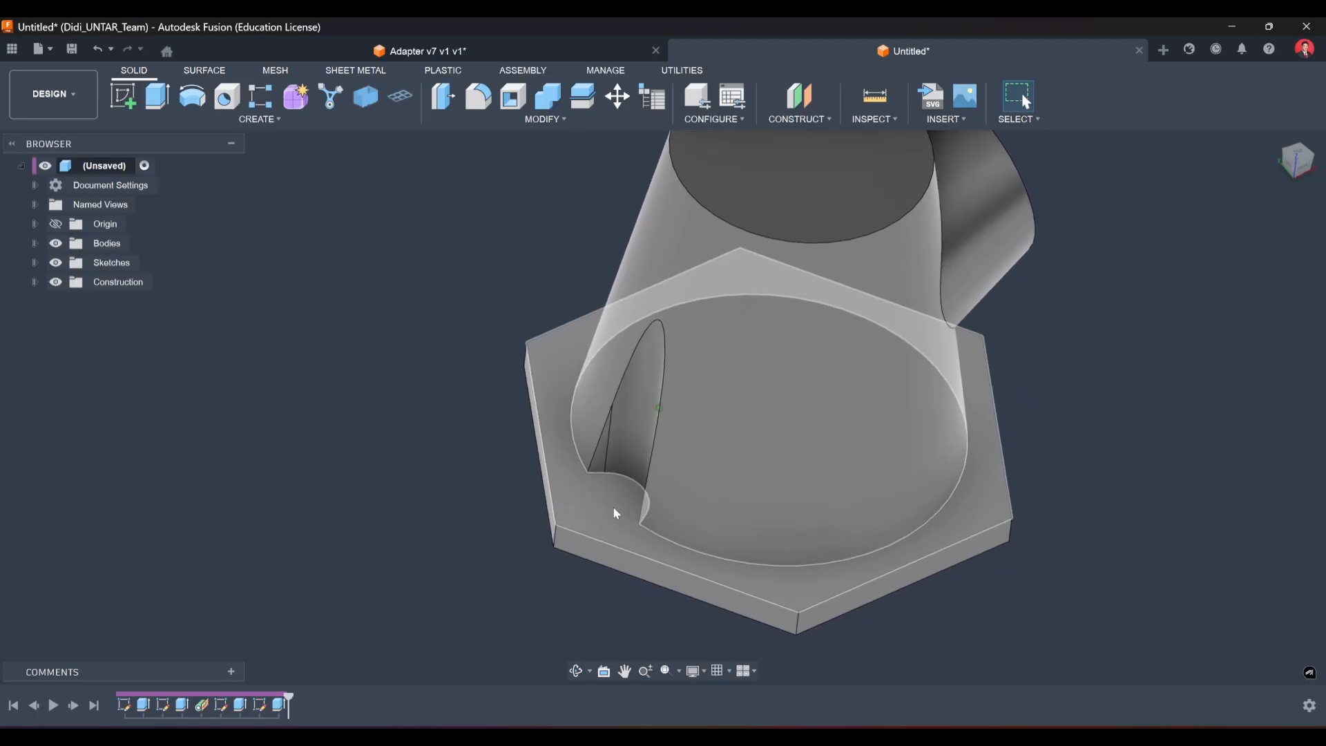
Start a circular pattern with object type Features and choose the wedge slot cut as its object.
{"action": "middle_click_drag", "start_coordinate": [632, 507], "coordinate": [373, 284], "text": "shift"}
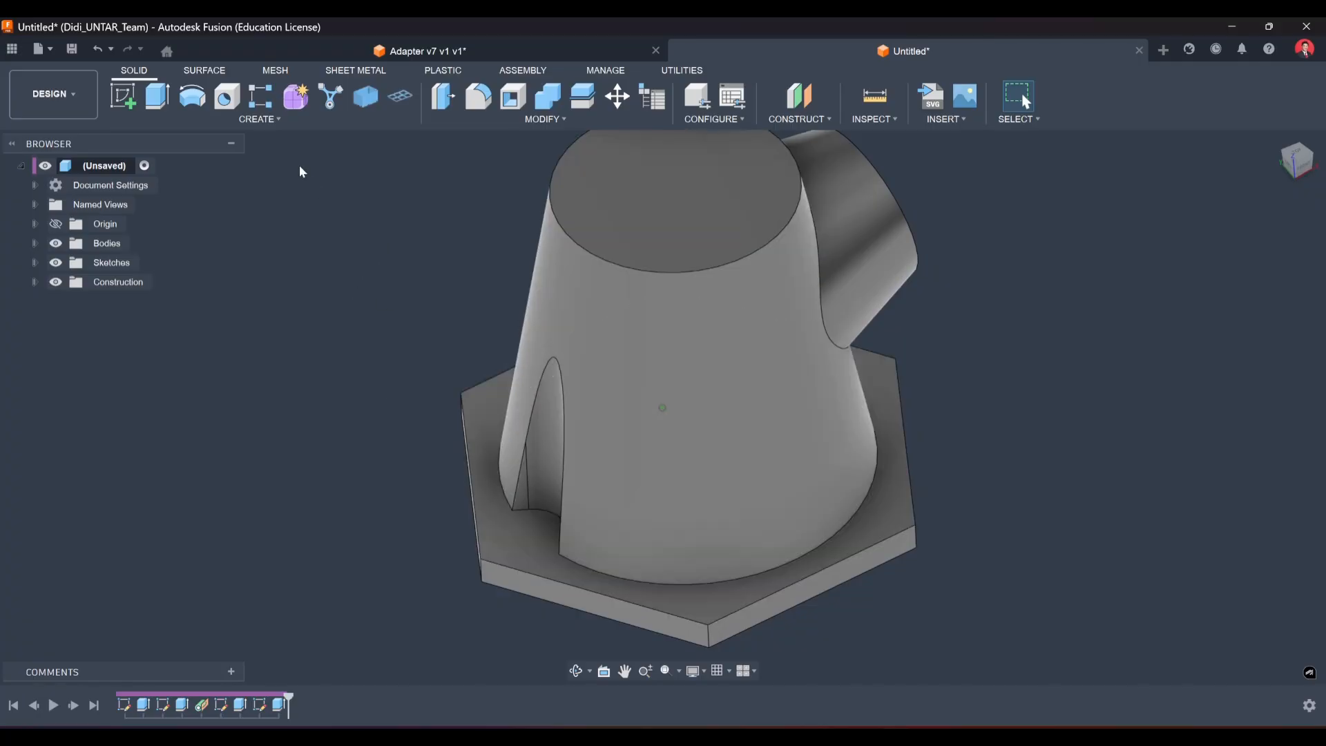
{"action": "left_click", "coordinate": [204, 124]}
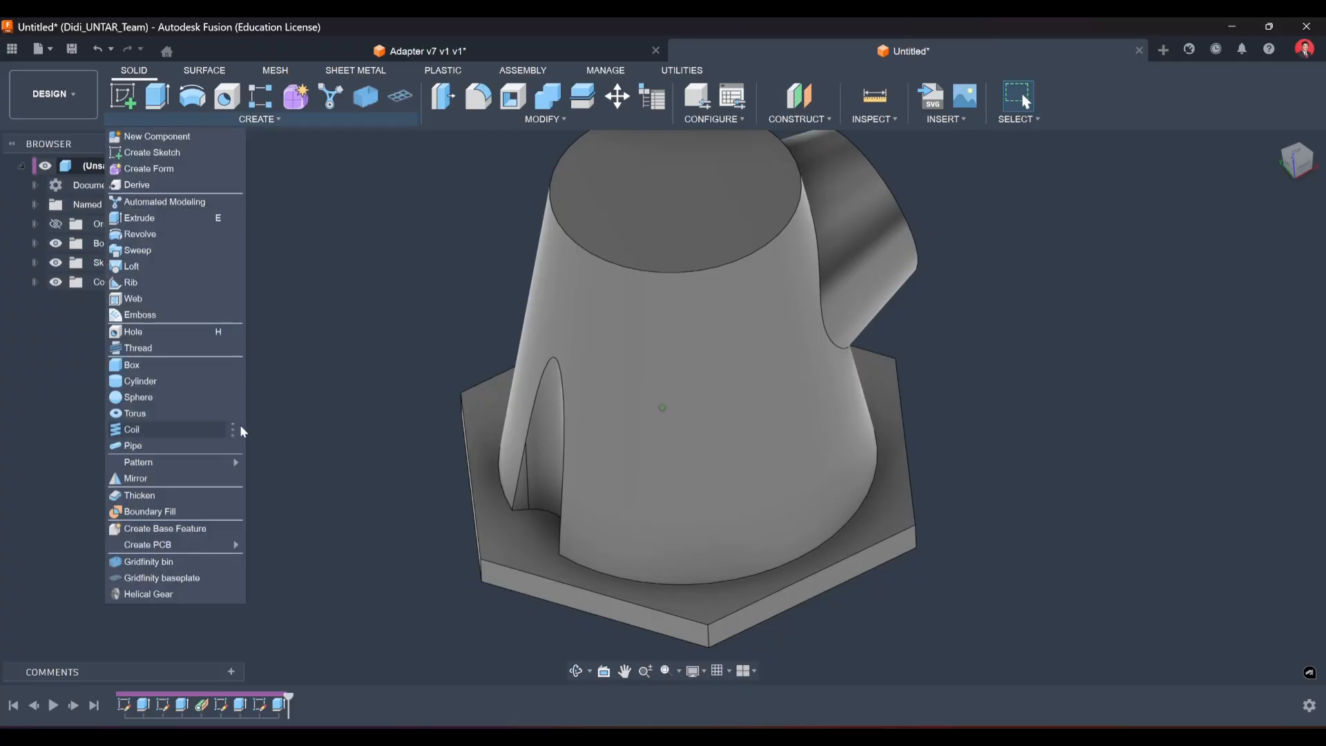
{"action": "mouse_move", "coordinate": [210, 469]}
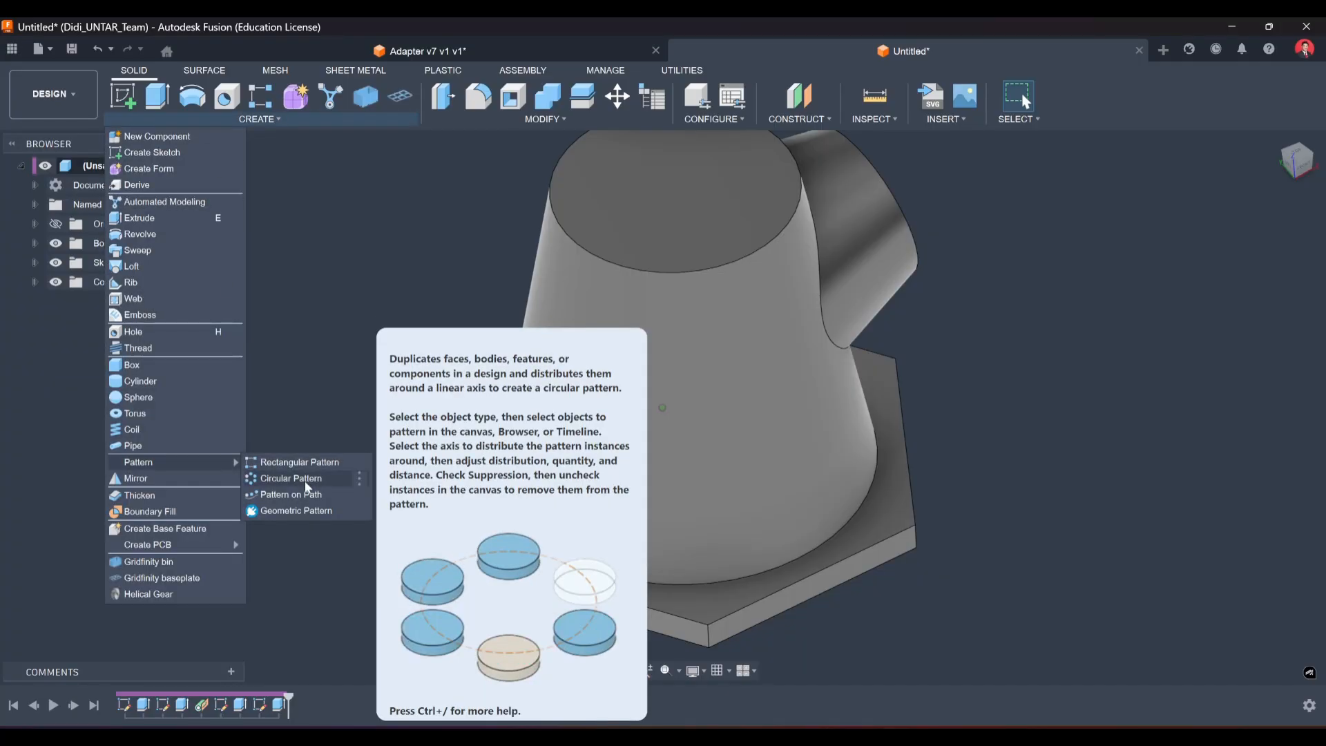
{"action": "left_click", "coordinate": [290, 478]}
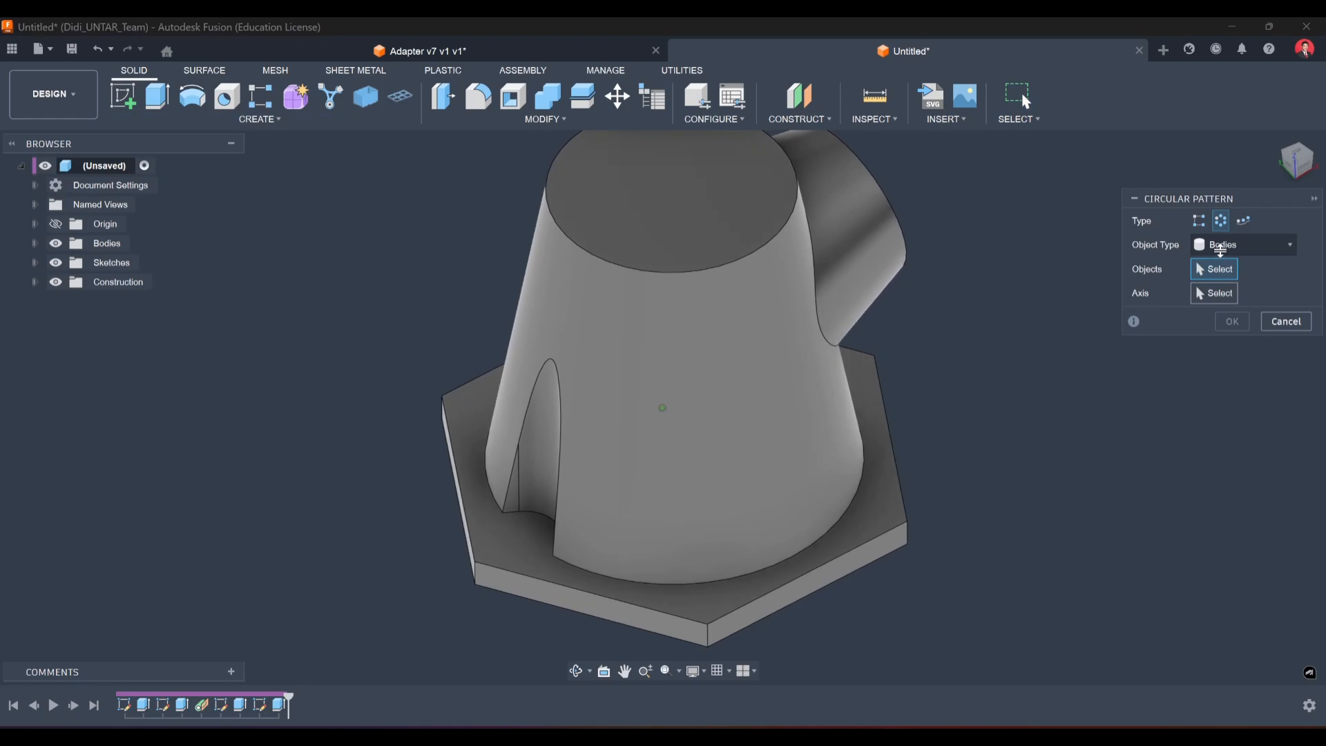
{"action": "left_click", "coordinate": [1221, 248]}
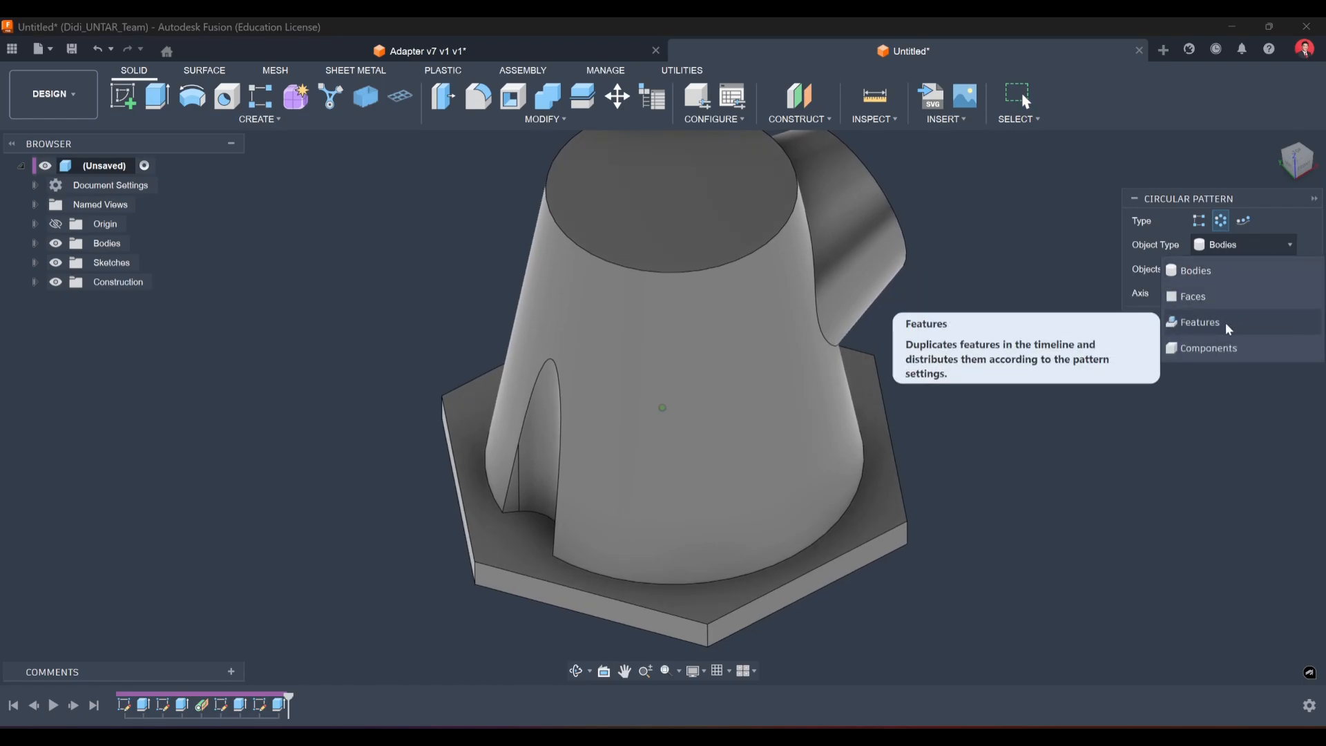
{"action": "left_click", "coordinate": [1228, 327]}
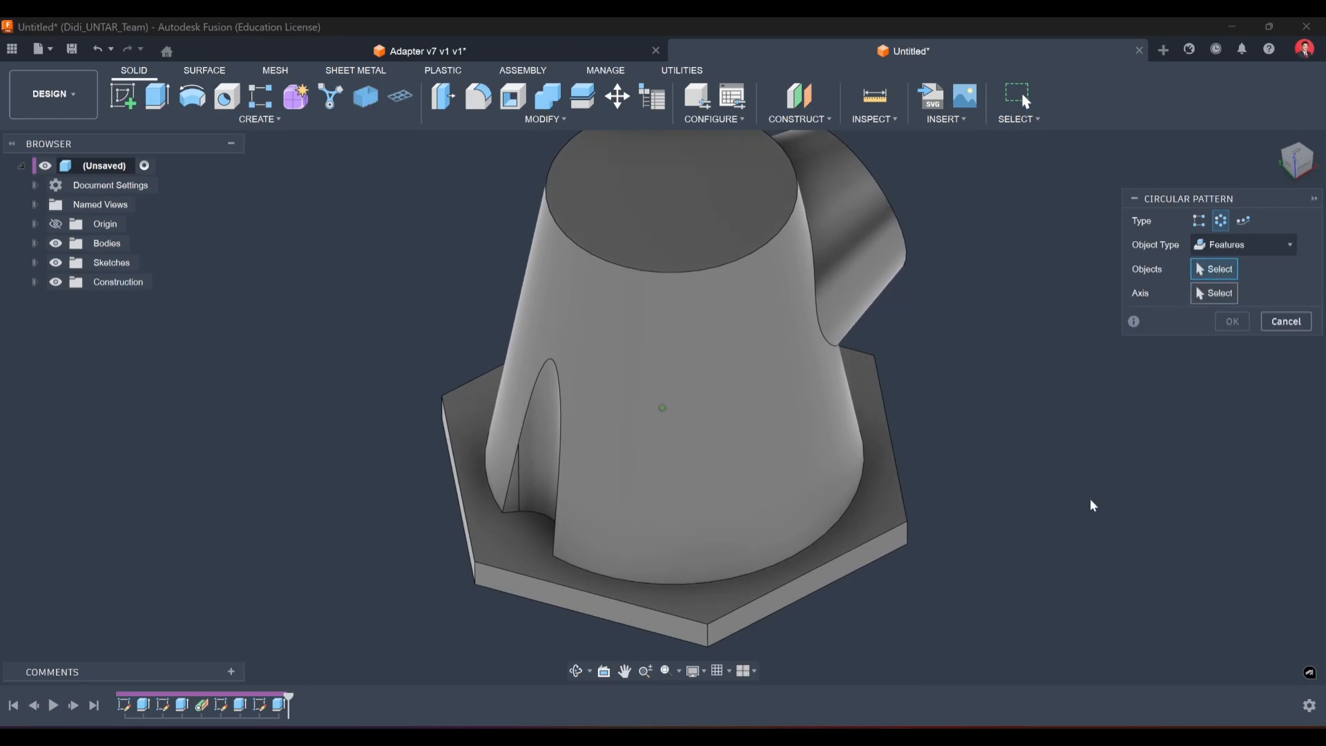
{"action": "left_click", "coordinate": [279, 705]}
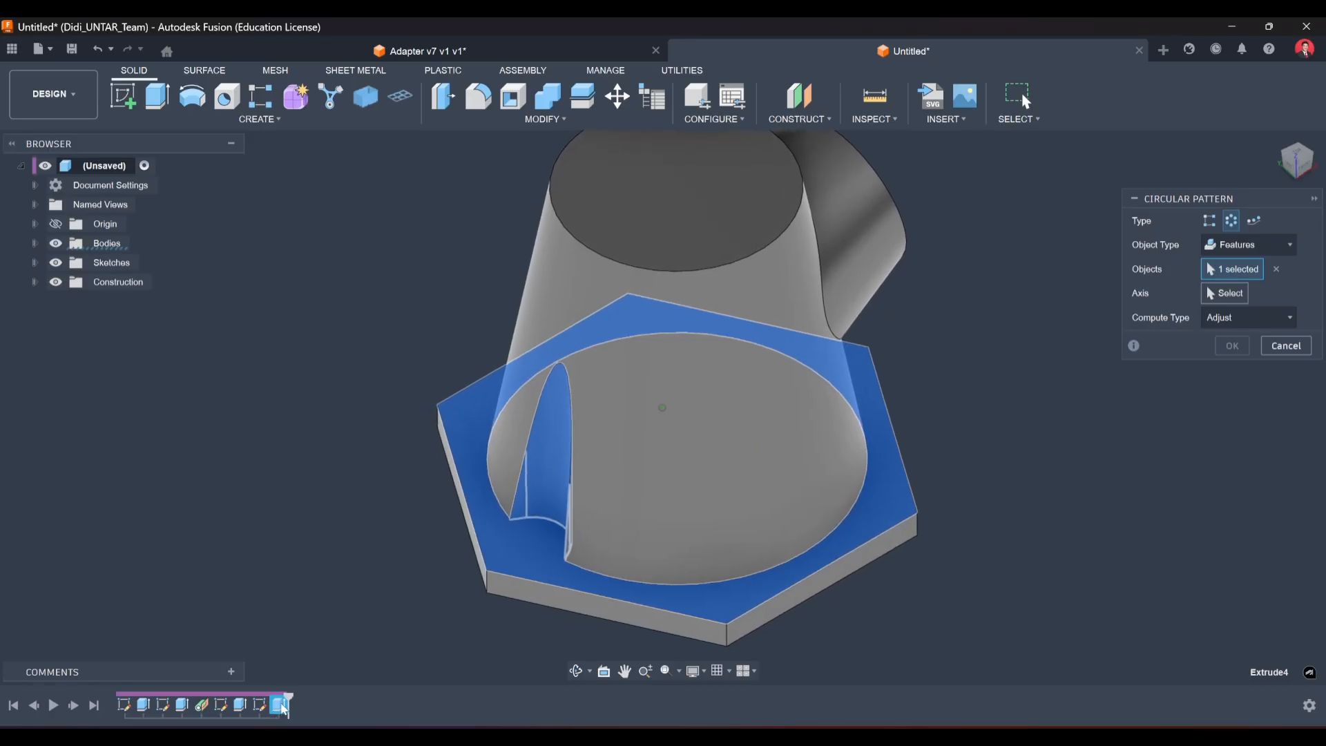
Set the pattern's axis to the origin Z axis and its quantity to 6.
{"action": "left_click", "coordinate": [1224, 293]}
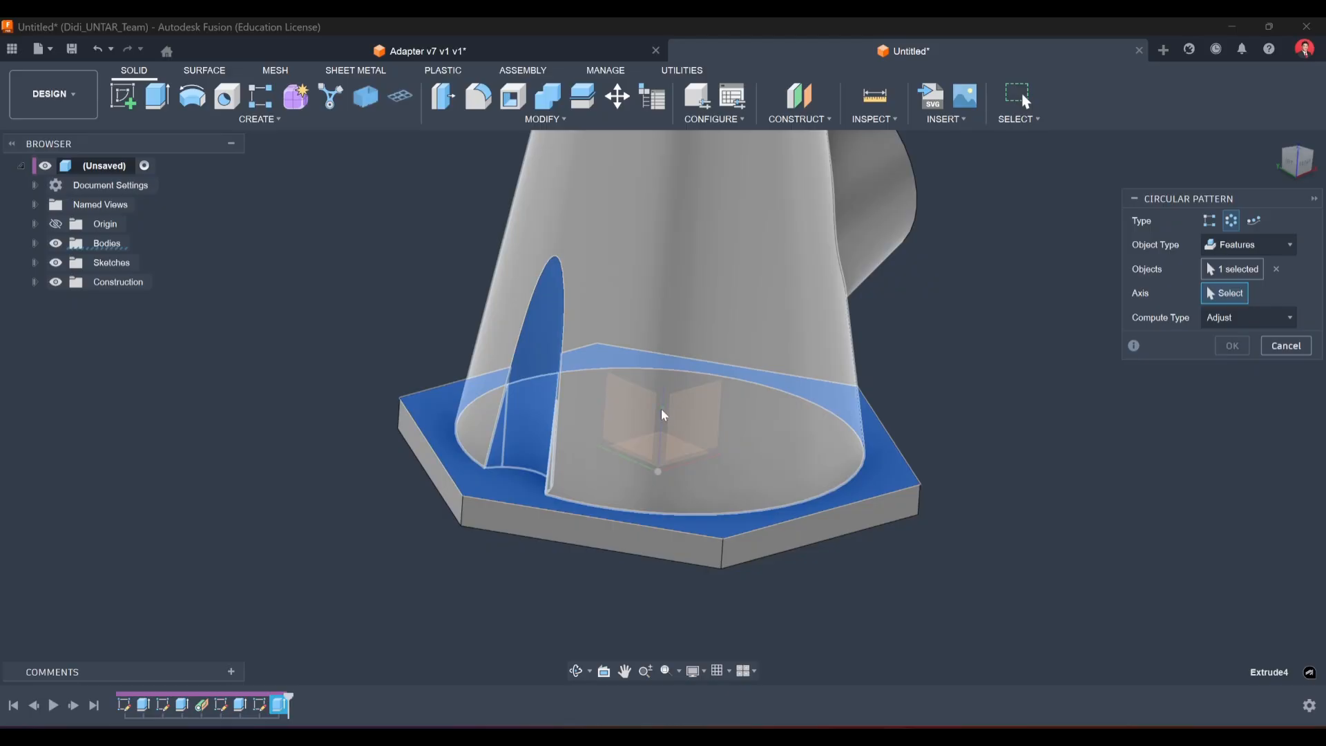
{"action": "left_click", "coordinate": [664, 433]}
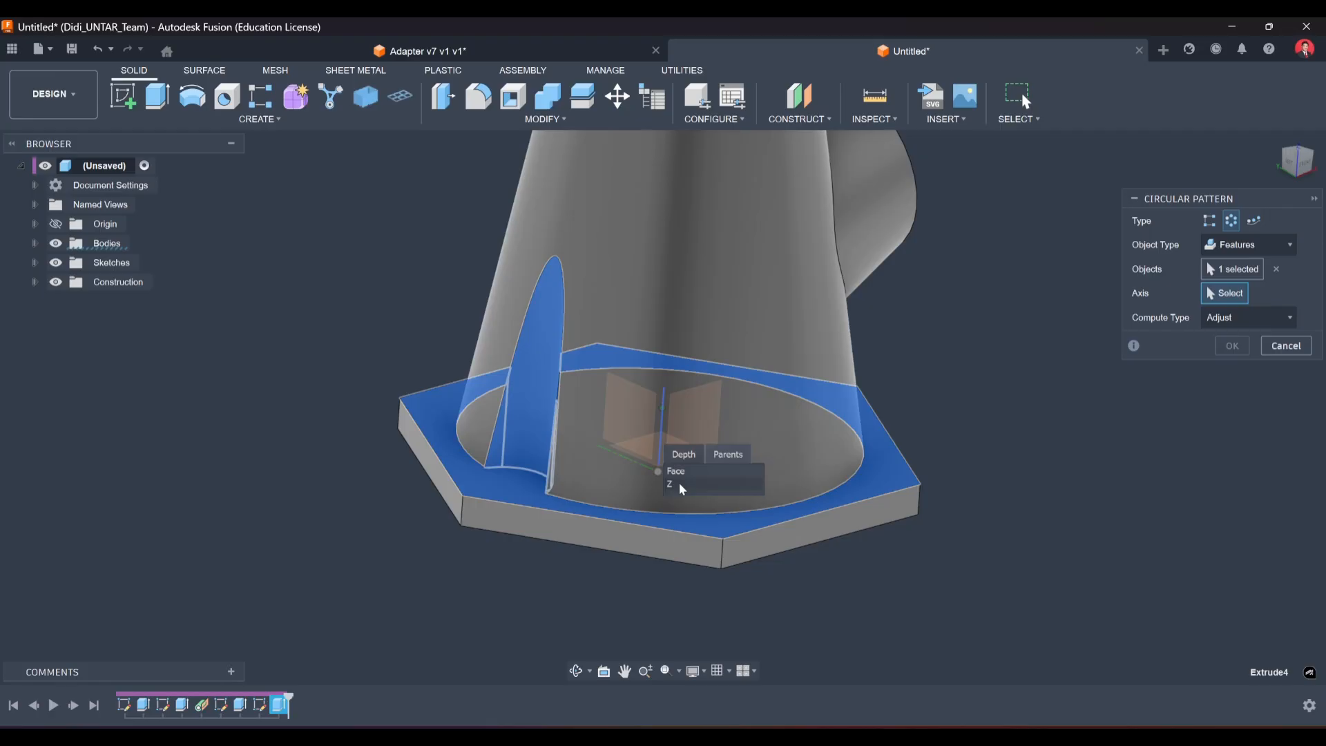
{"action": "left_click", "coordinate": [682, 486]}
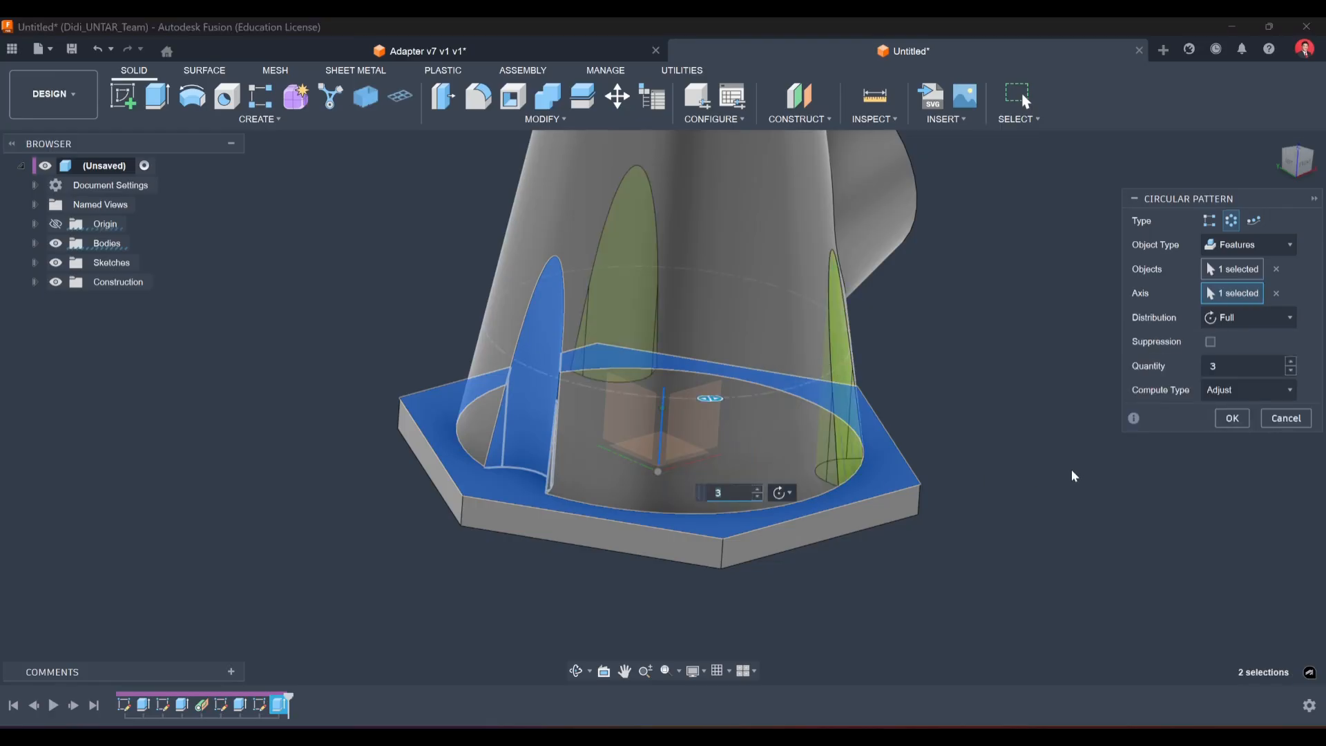
{"action": "left_click", "coordinate": [1229, 367]}
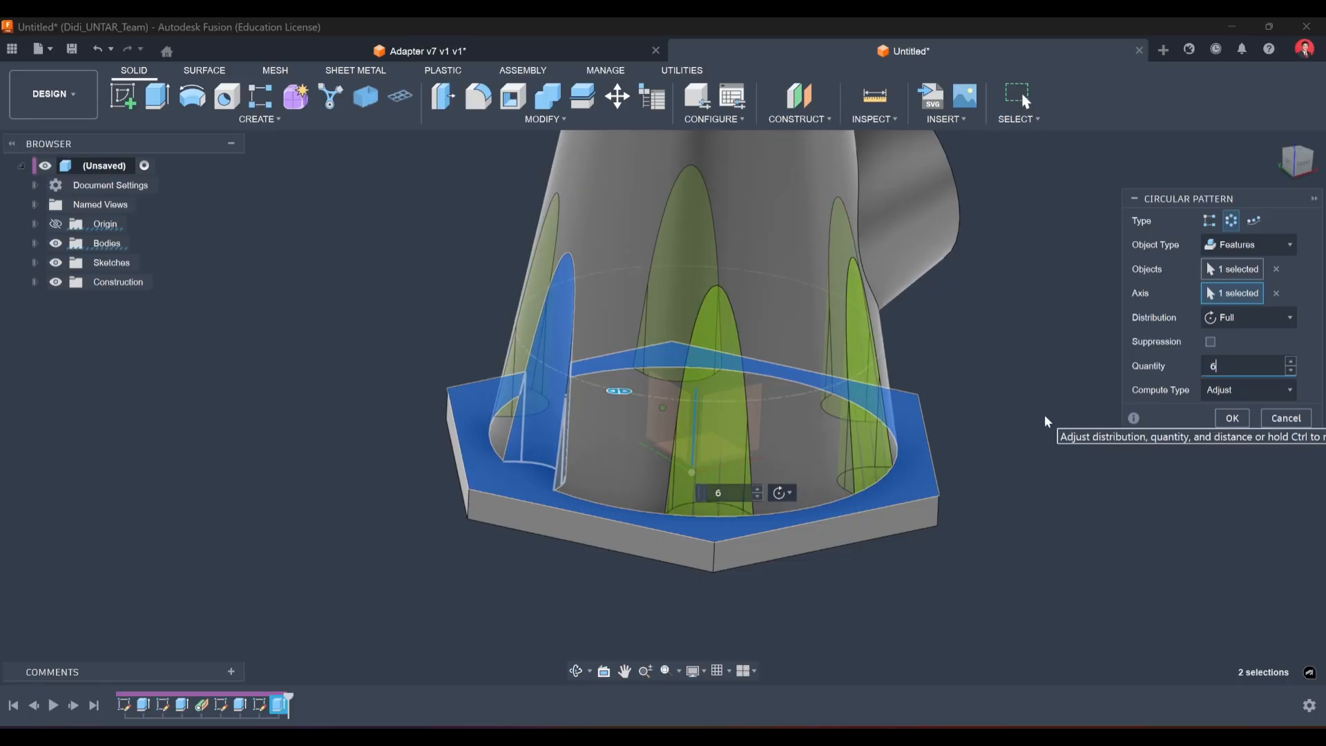
{"action": "middle_click_drag", "start_coordinate": [1044, 417], "coordinate": [797, 448], "text": "shift"}
{"action": "middle_click_drag", "start_coordinate": [799, 505], "coordinate": [810, 496], "text": "shift"}
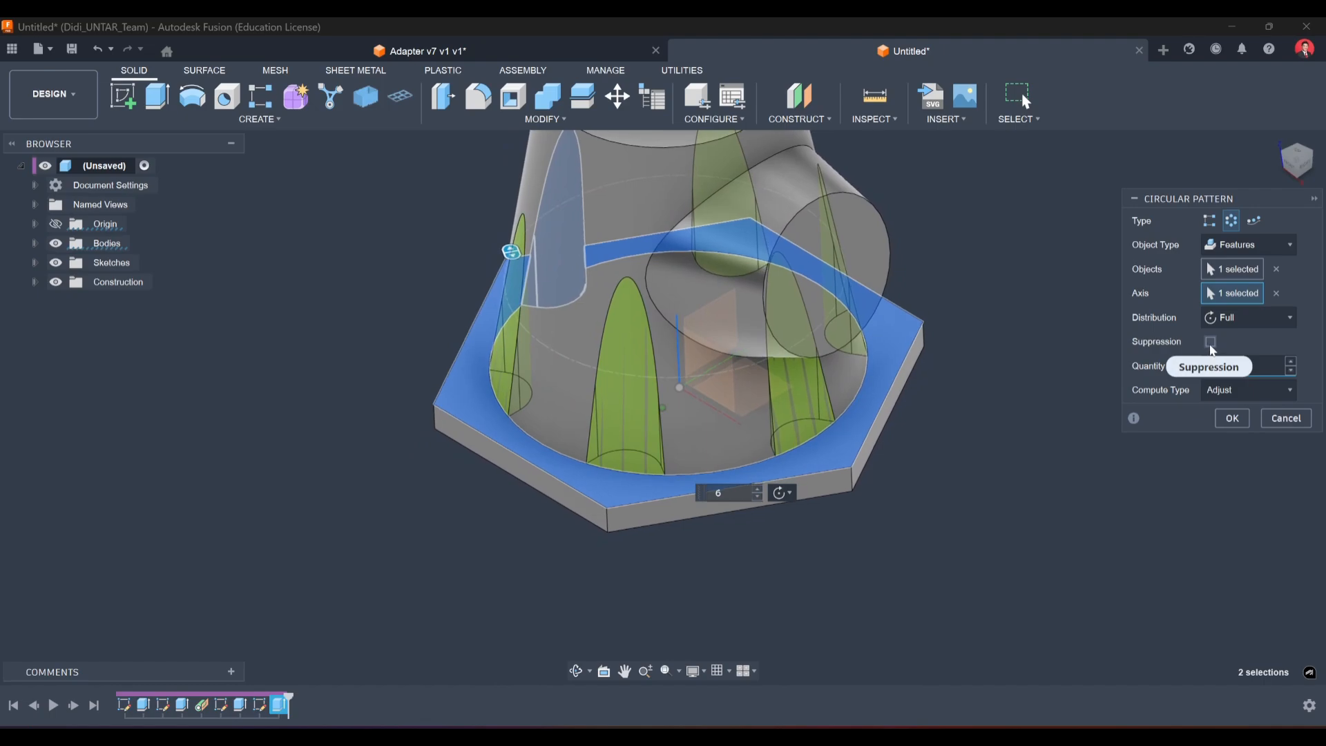
Enable suppression, exclude the slot instance directly beneath the side boss, and complete the circular pattern.
{"action": "left_click", "coordinate": [1211, 343]}
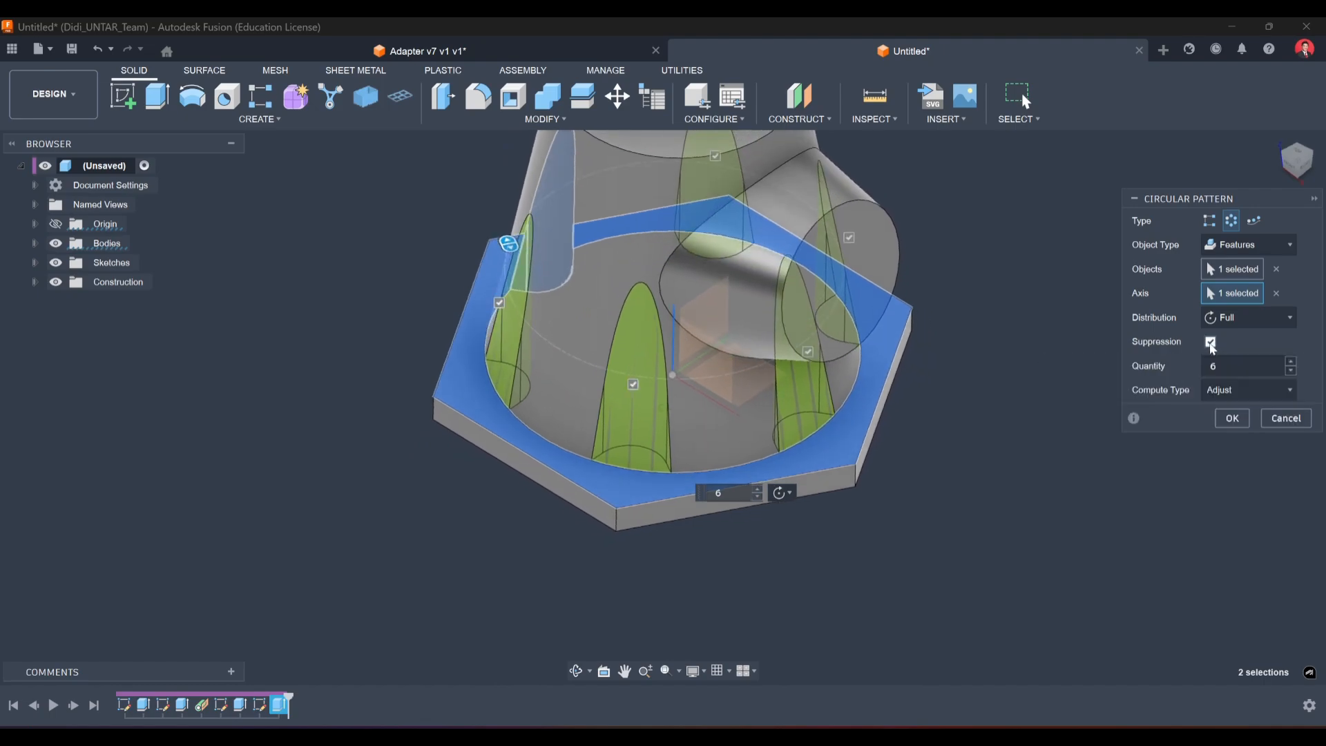
{"action": "middle_click_drag", "start_coordinate": [905, 345], "coordinate": [909, 344], "text": "shift"}
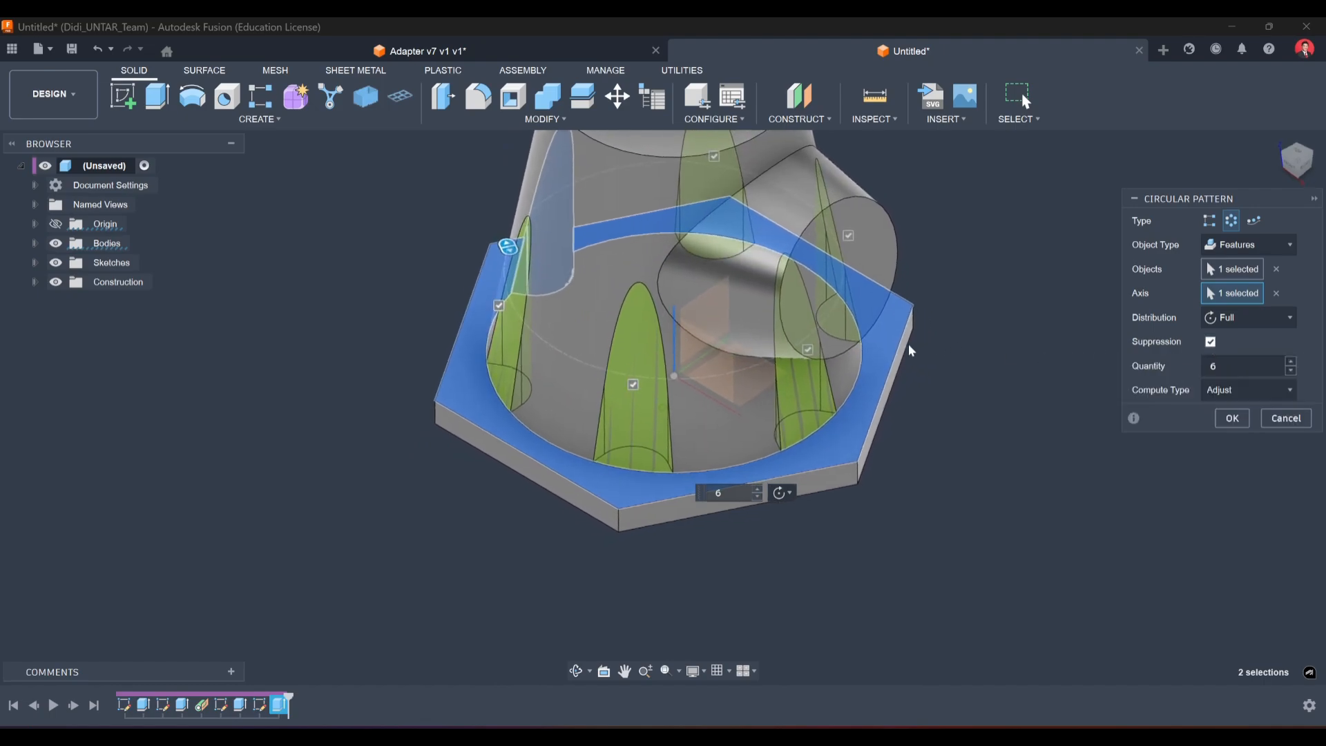
{"action": "left_click", "coordinate": [809, 351]}
{"action": "middle_click_drag", "start_coordinate": [812, 358], "coordinate": [925, 395], "text": "shift"}
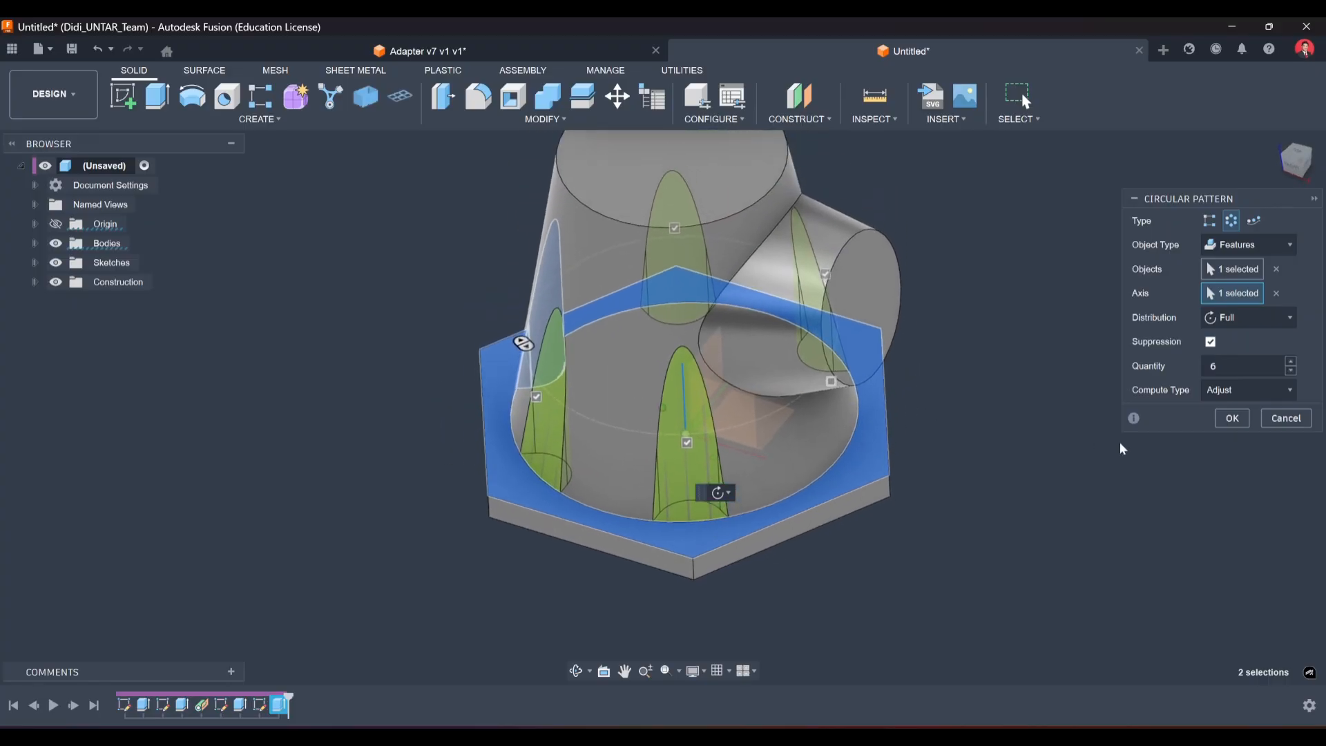
{"action": "left_click", "coordinate": [1227, 424]}
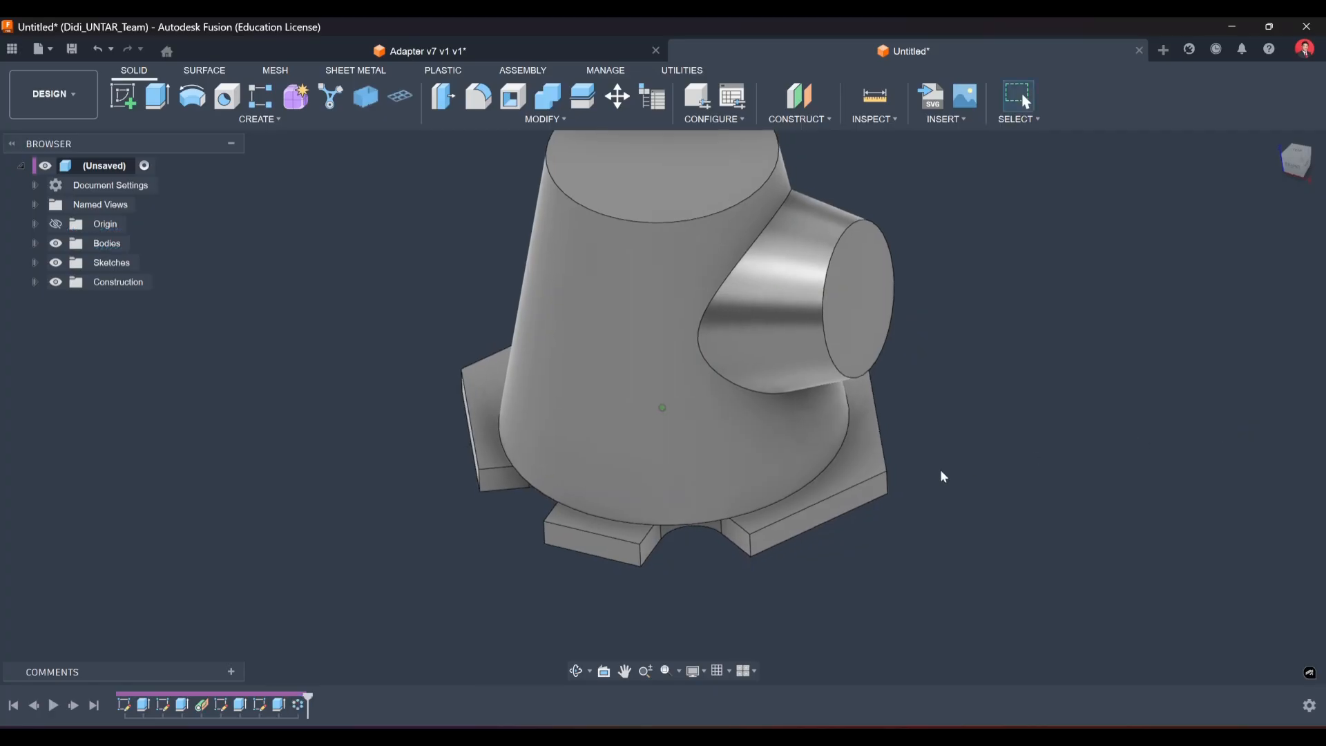
Edit the slots' circular pattern and change its compute type to Optimized.
{"action": "double_click", "coordinate": [298, 706]}
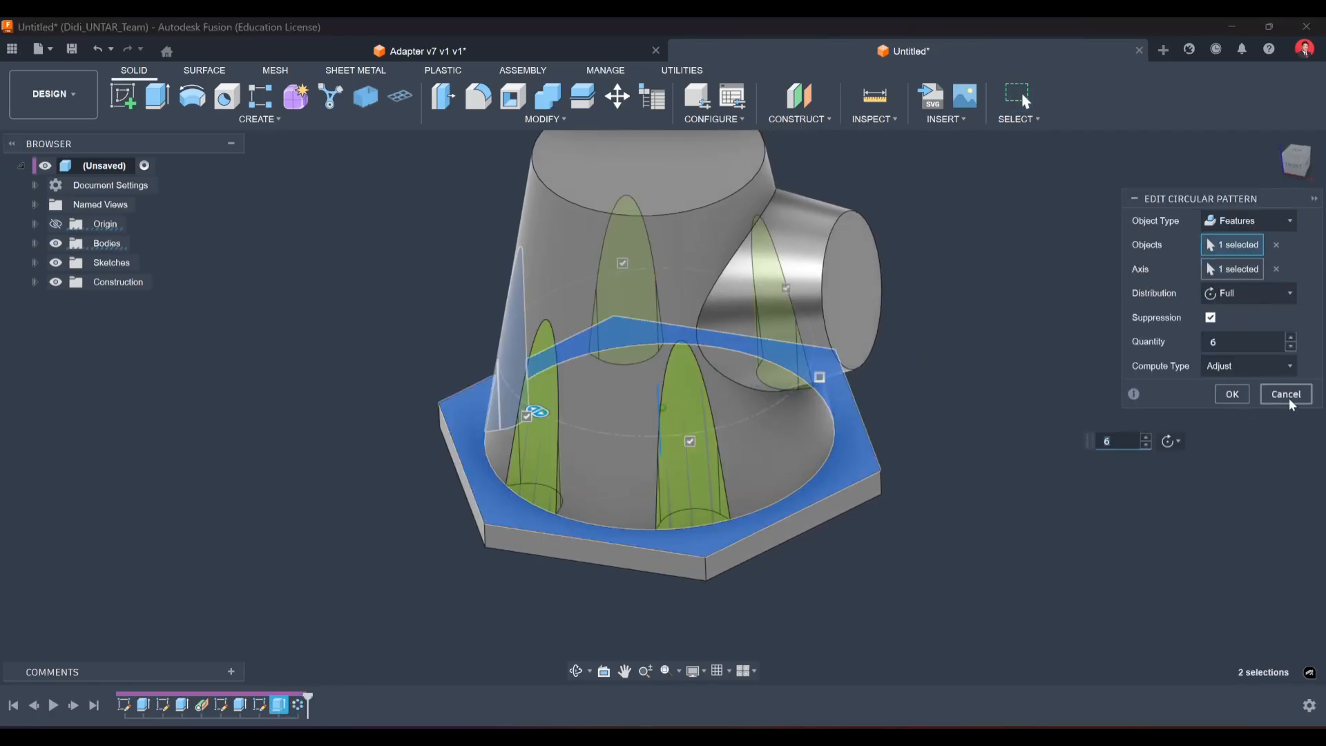
{"action": "left_click", "coordinate": [1254, 369]}
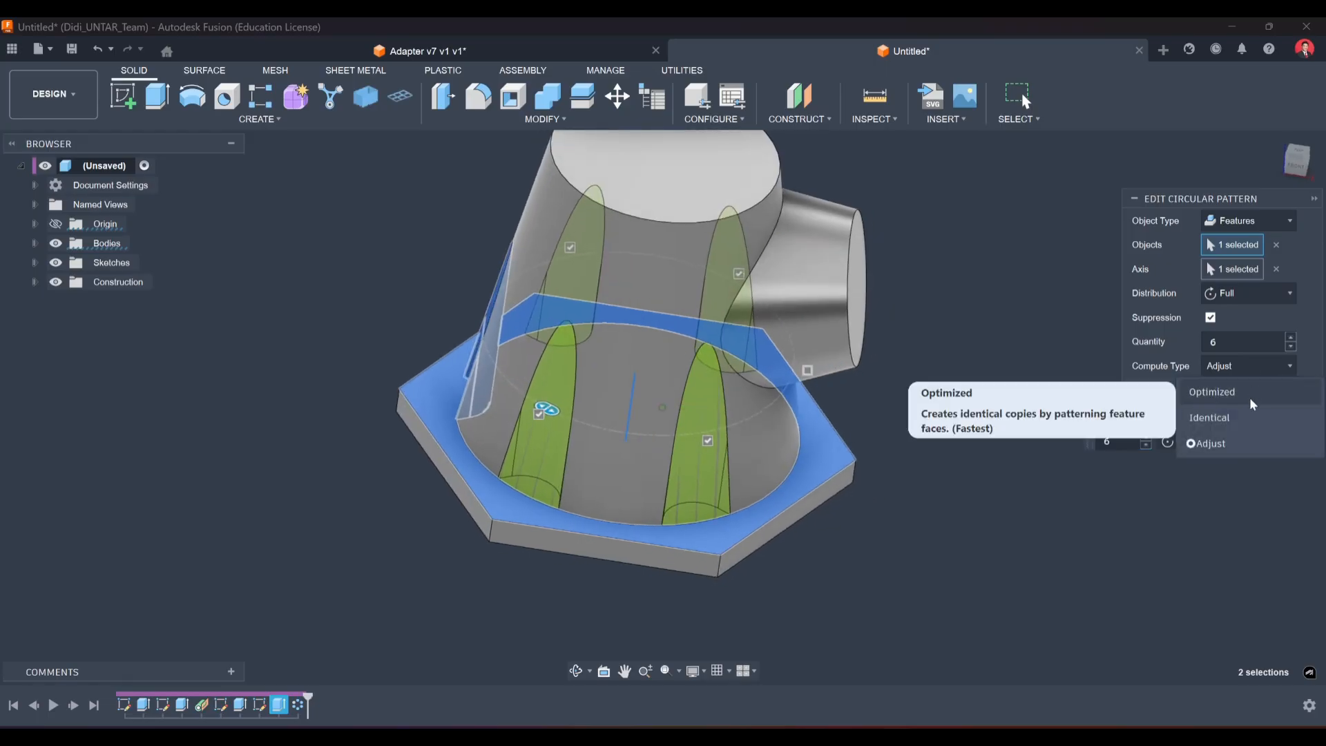
{"action": "left_click", "coordinate": [1250, 396]}
{"action": "left_click", "coordinate": [1229, 394]}
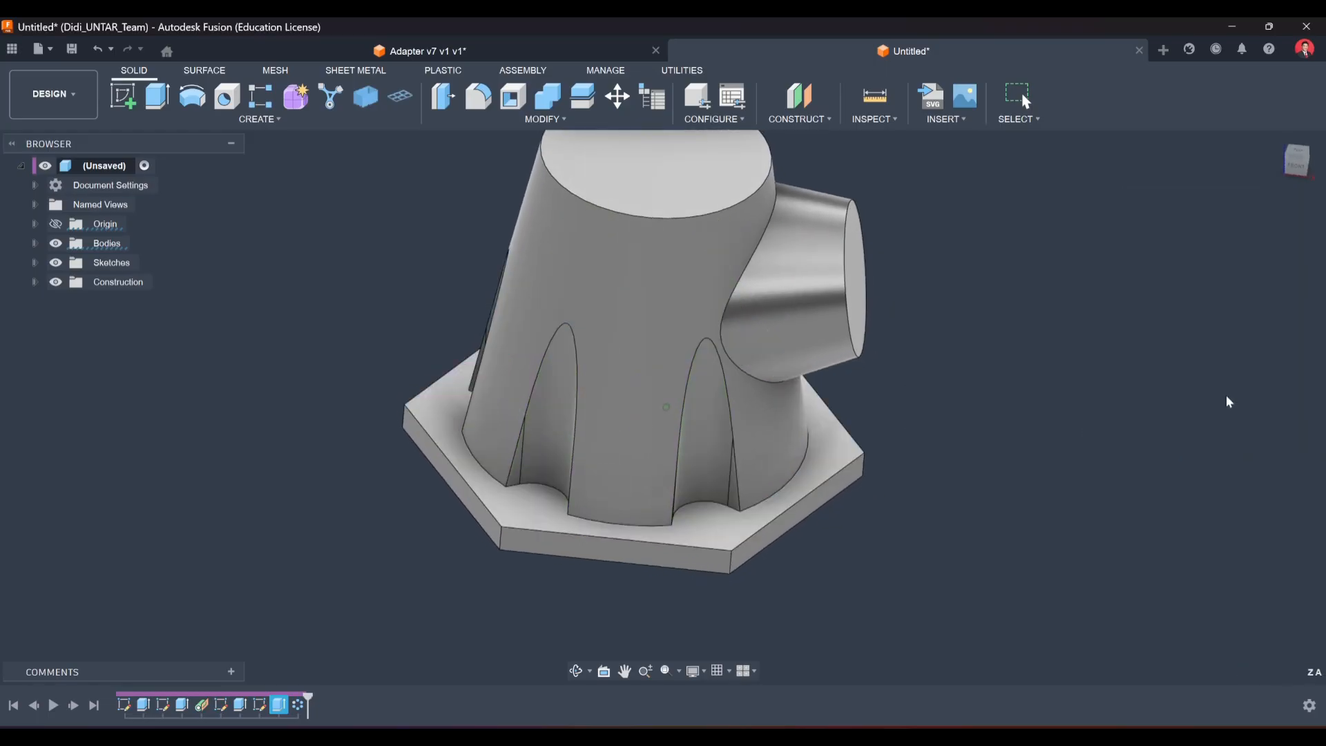
Fillet the outer circular edge of the side boss's end face with a 6 mm radius.
{"action": "middle_click_drag", "start_coordinate": [1055, 416], "coordinate": [823, 428], "text": "shift"}
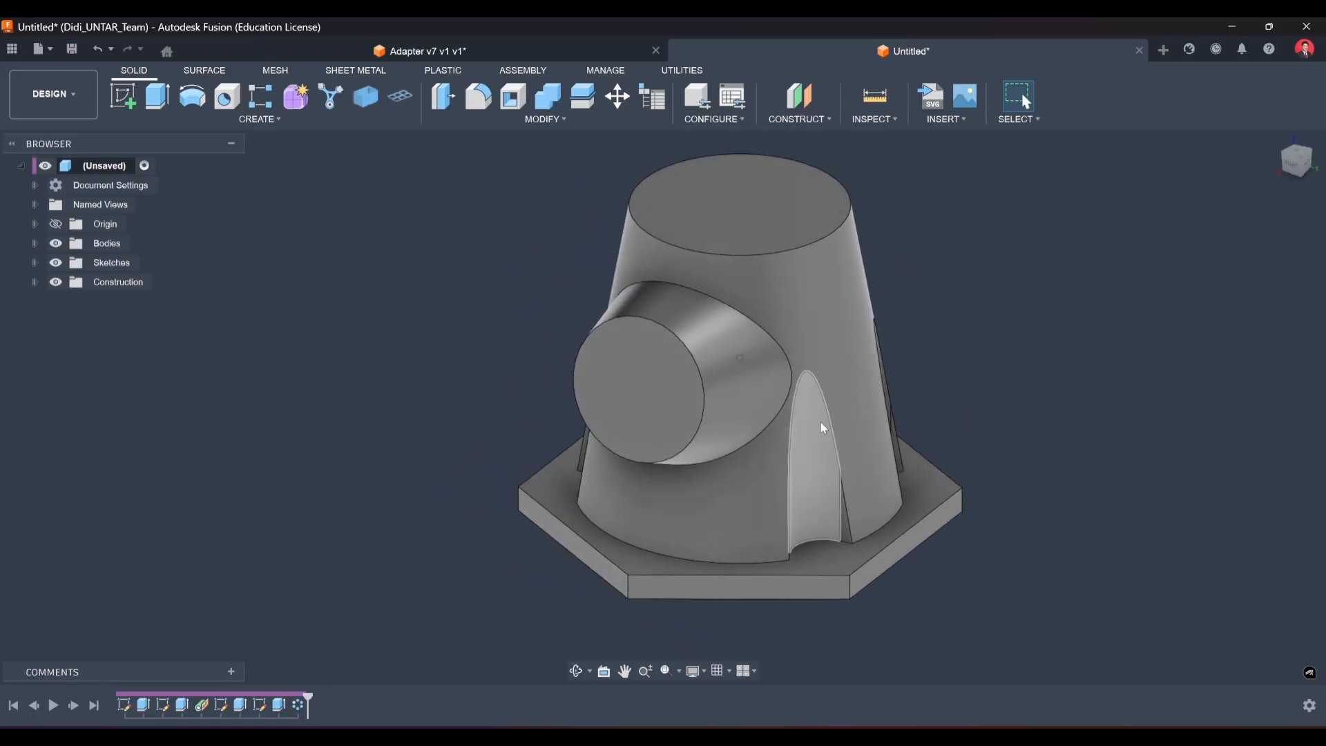
{"action": "middle_click_drag", "start_coordinate": [1093, 292], "coordinate": [508, 122], "text": "shift"}
{"action": "left_click", "coordinate": [478, 96]}
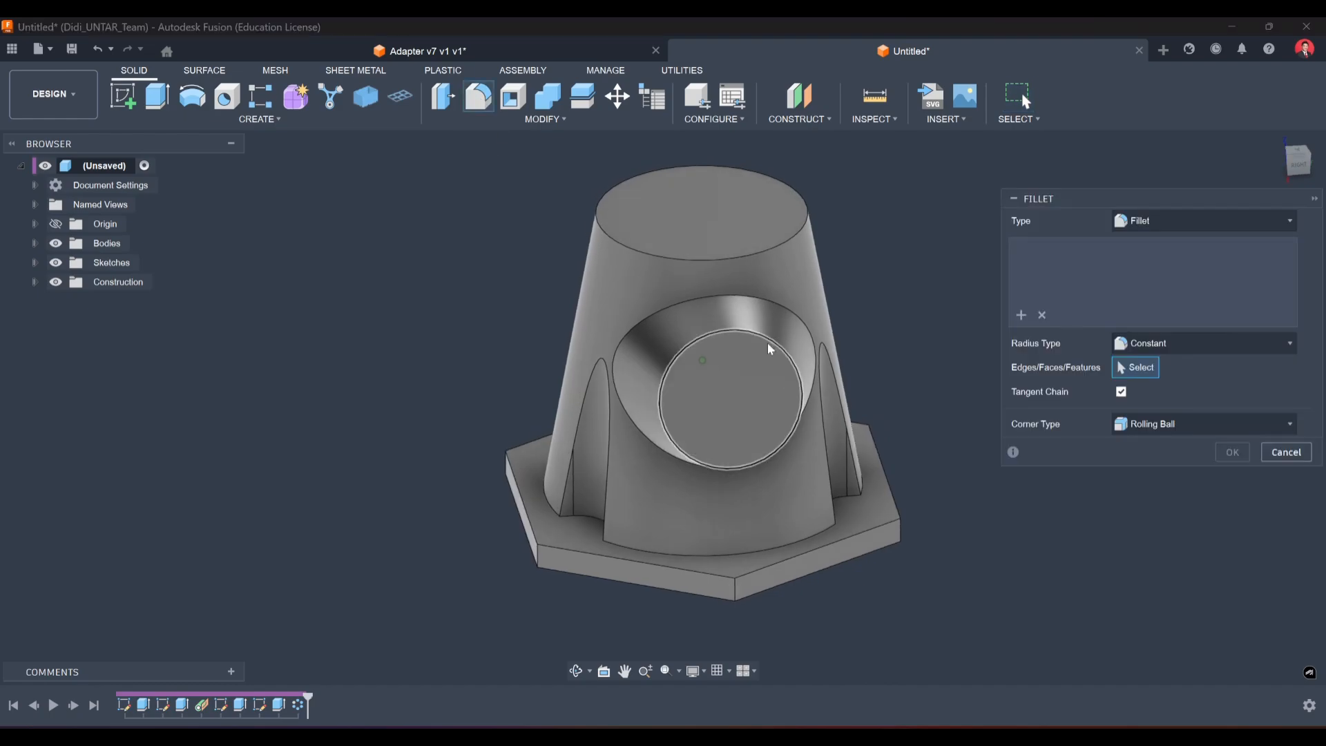
{"action": "left_click", "coordinate": [768, 338]}
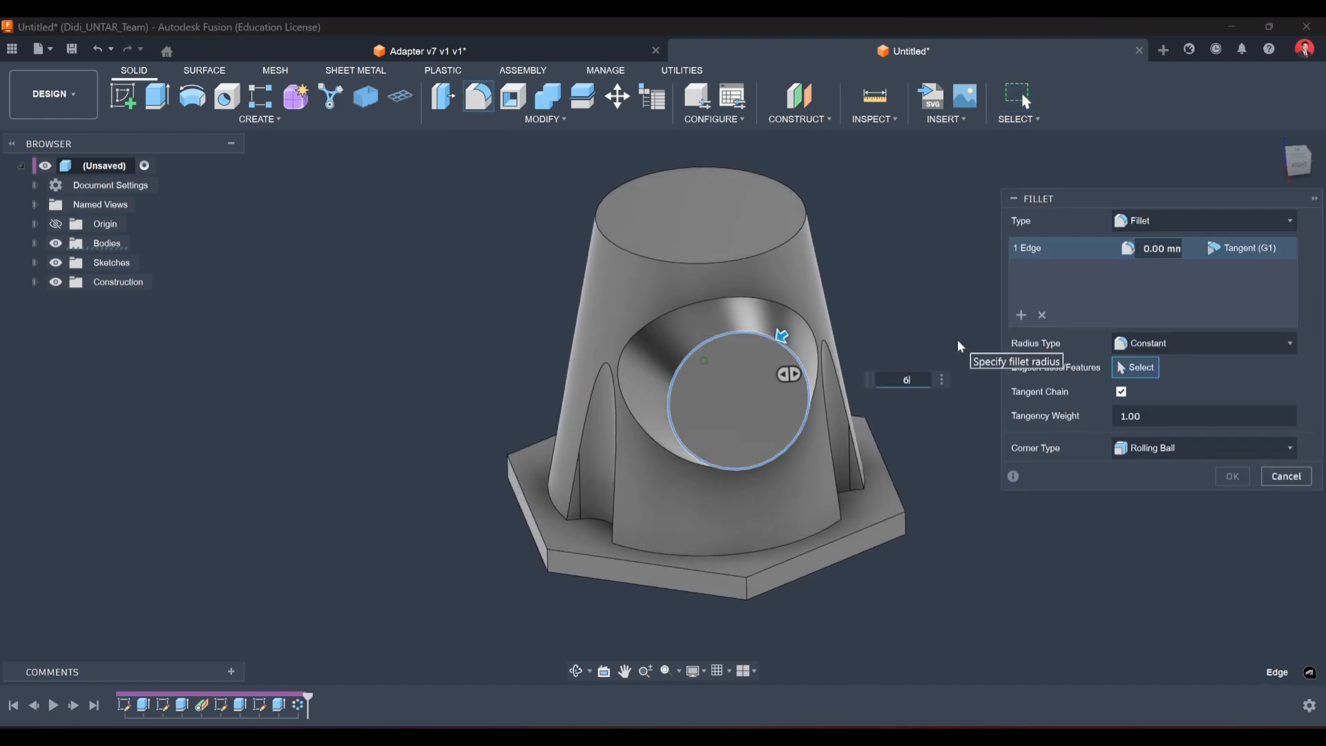
{"action": "middle_click_drag", "start_coordinate": [958, 338], "coordinate": [1142, 446], "text": "shift"}
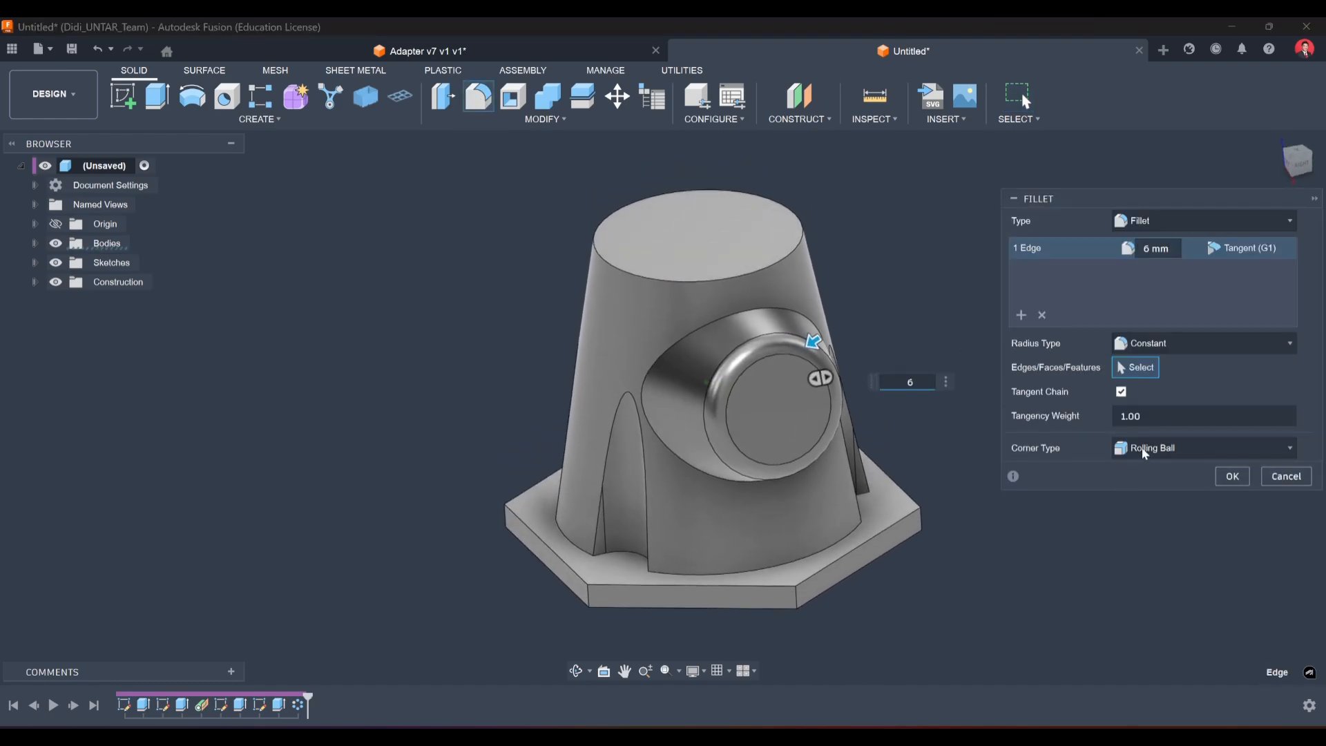
{"action": "left_click", "coordinate": [1234, 476]}
{"action": "middle_click_drag", "start_coordinate": [937, 324], "coordinate": [988, 323], "text": "shift"}
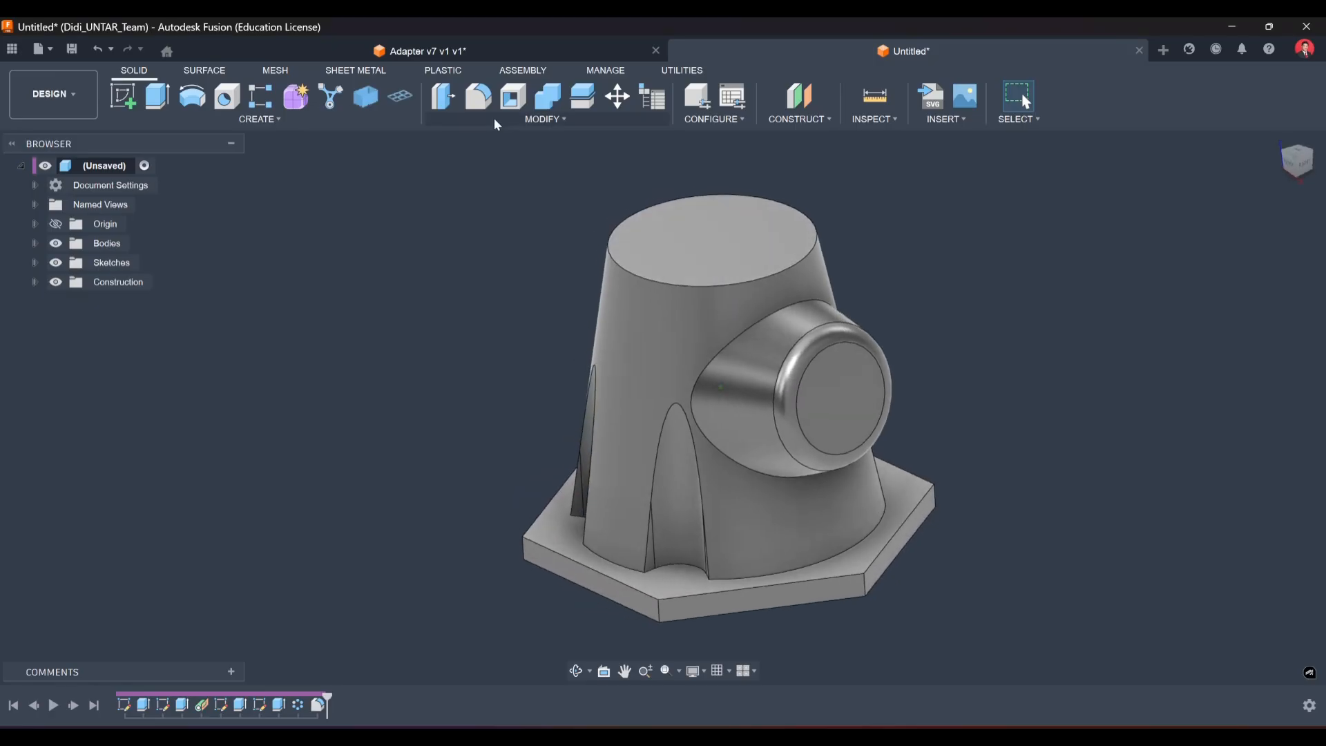
Chamfer the cone's top circular edge with an equal distance of 5 mm.
{"action": "left_click", "coordinate": [494, 118]}
{"action": "left_click", "coordinate": [483, 168]}
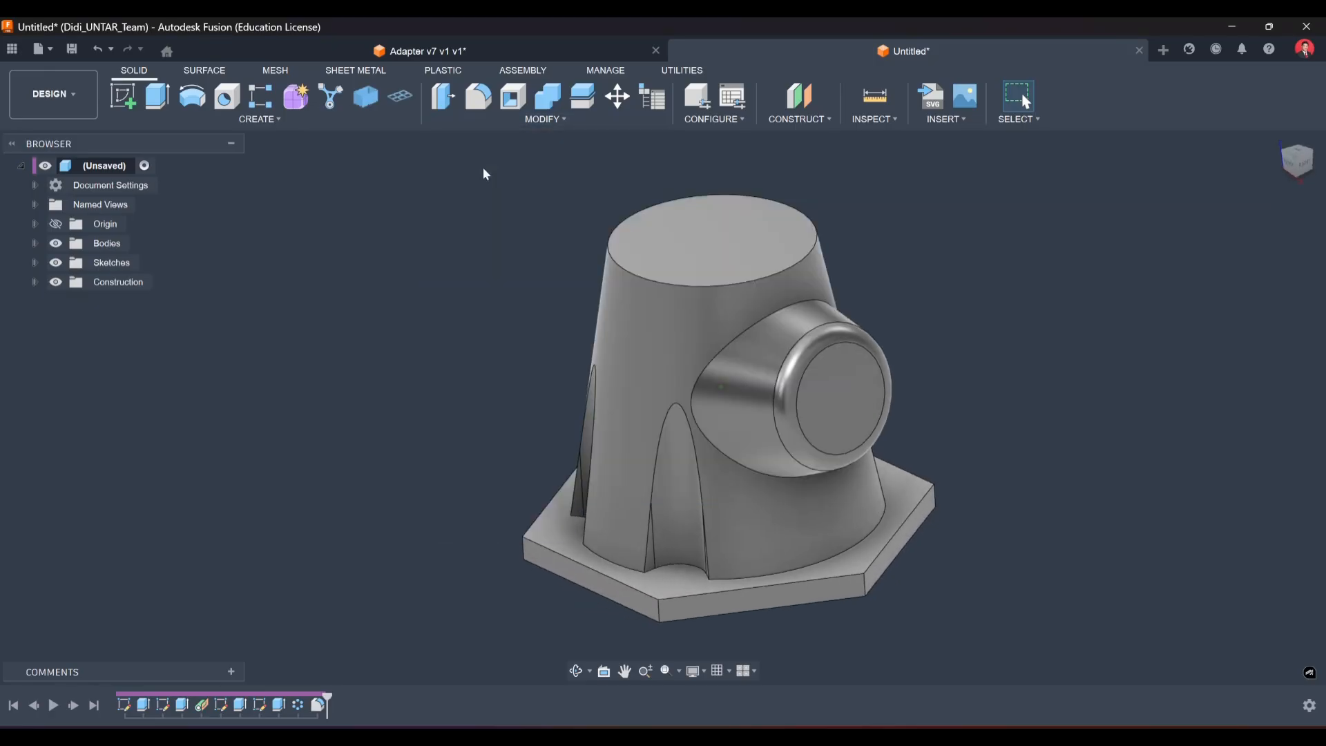
{"action": "left_click", "coordinate": [692, 196]}
{"action": "type", "text": "5"}
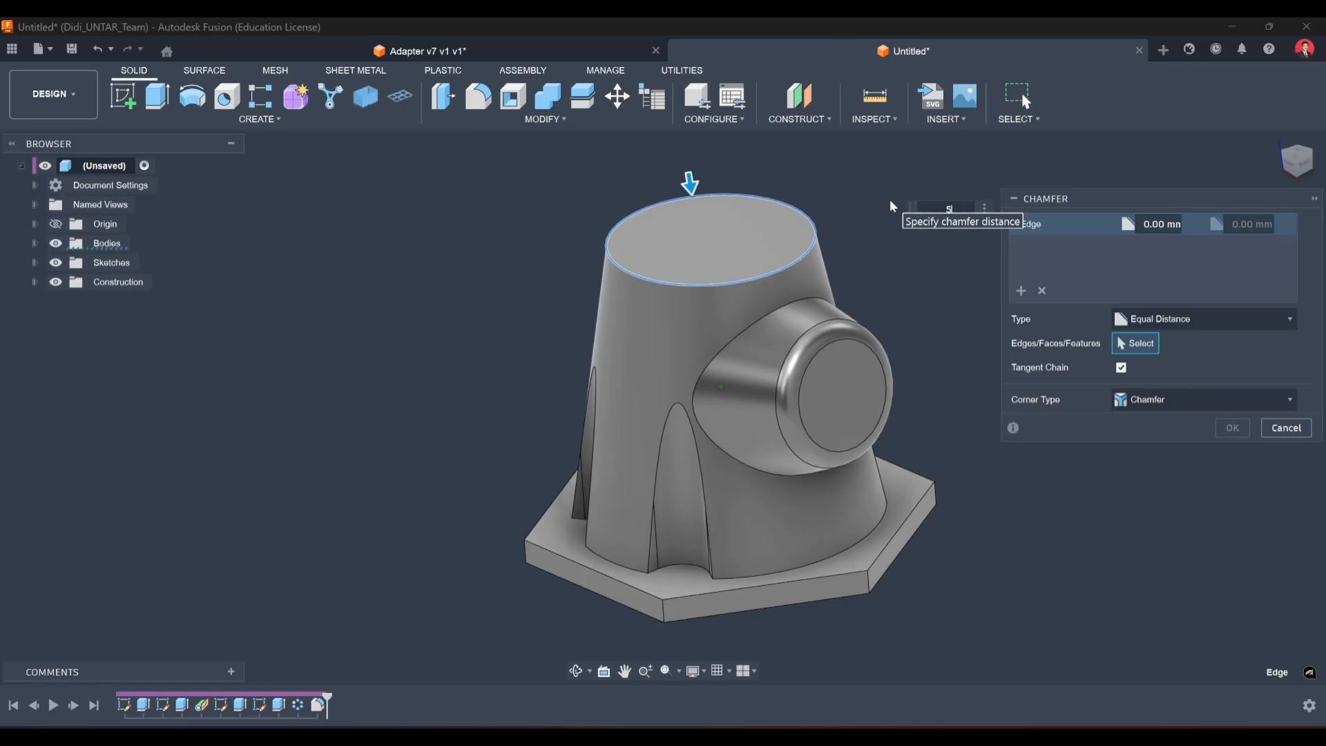
{"action": "left_click", "coordinate": [1233, 427]}
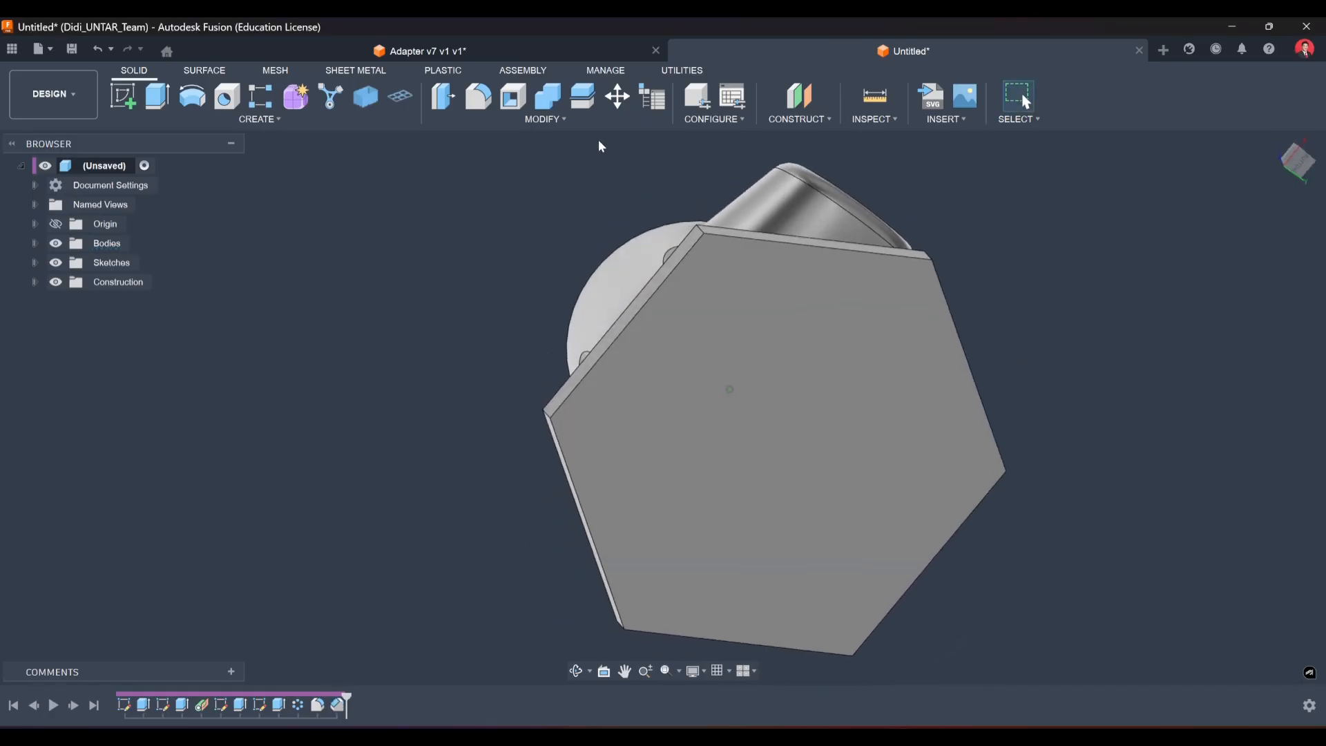
Shell the body to a 5 mm inside thickness, removing the underside face of the hexagonal base plate.
{"action": "left_click", "coordinate": [512, 100]}
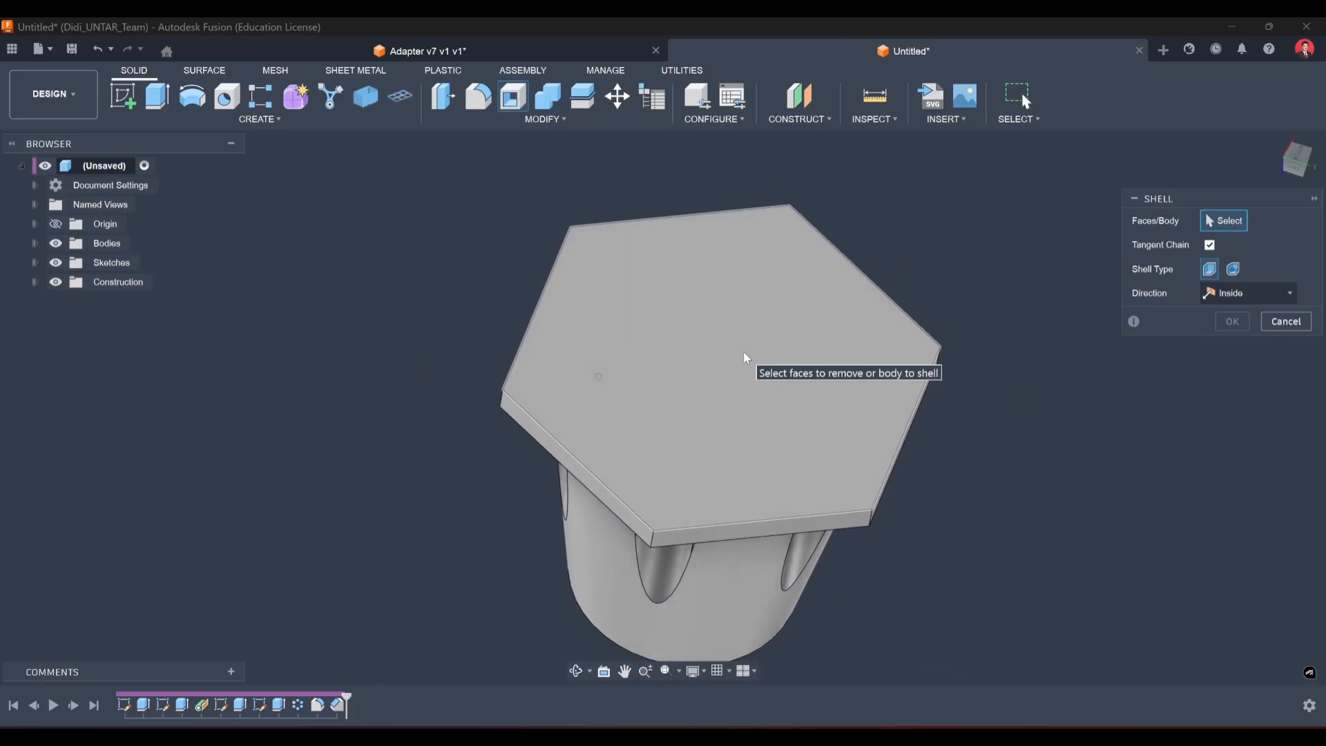
{"action": "left_click", "coordinate": [702, 341]}
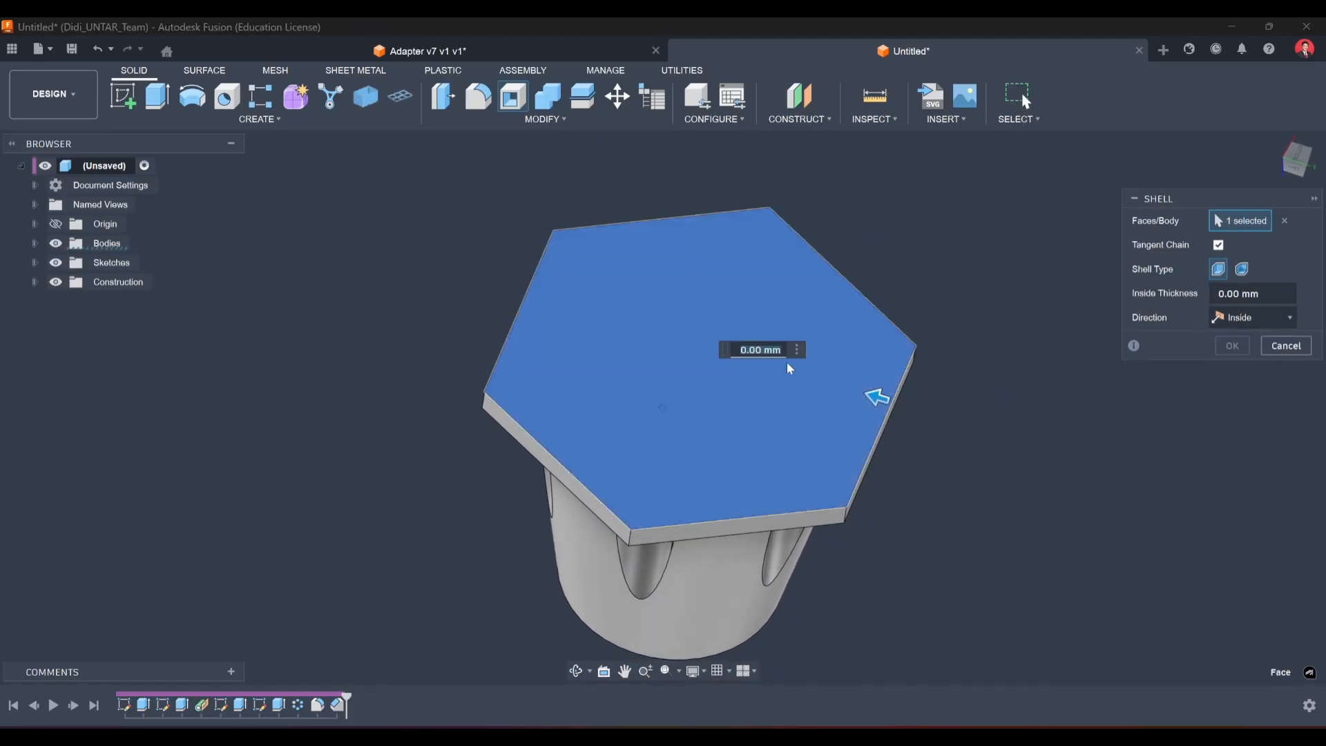
{"action": "type", "text": "5"}
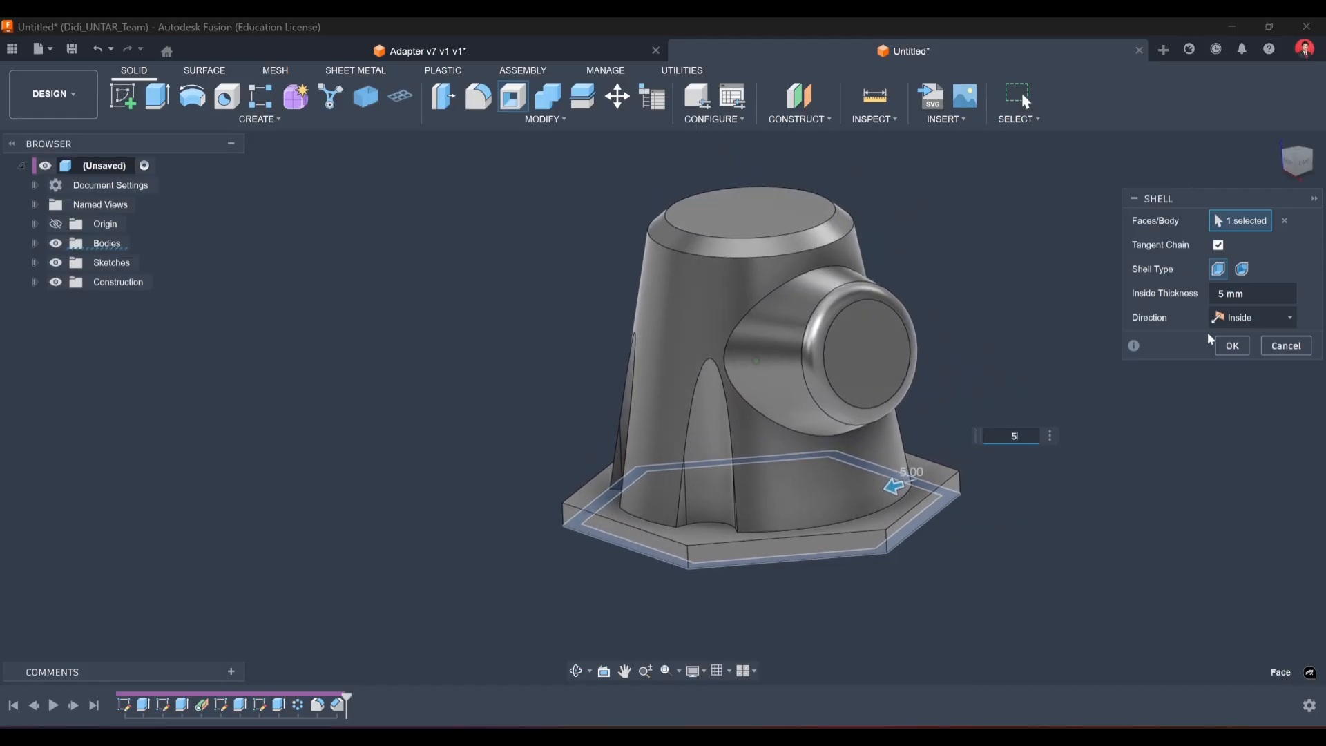
{"action": "left_click", "coordinate": [1231, 347]}
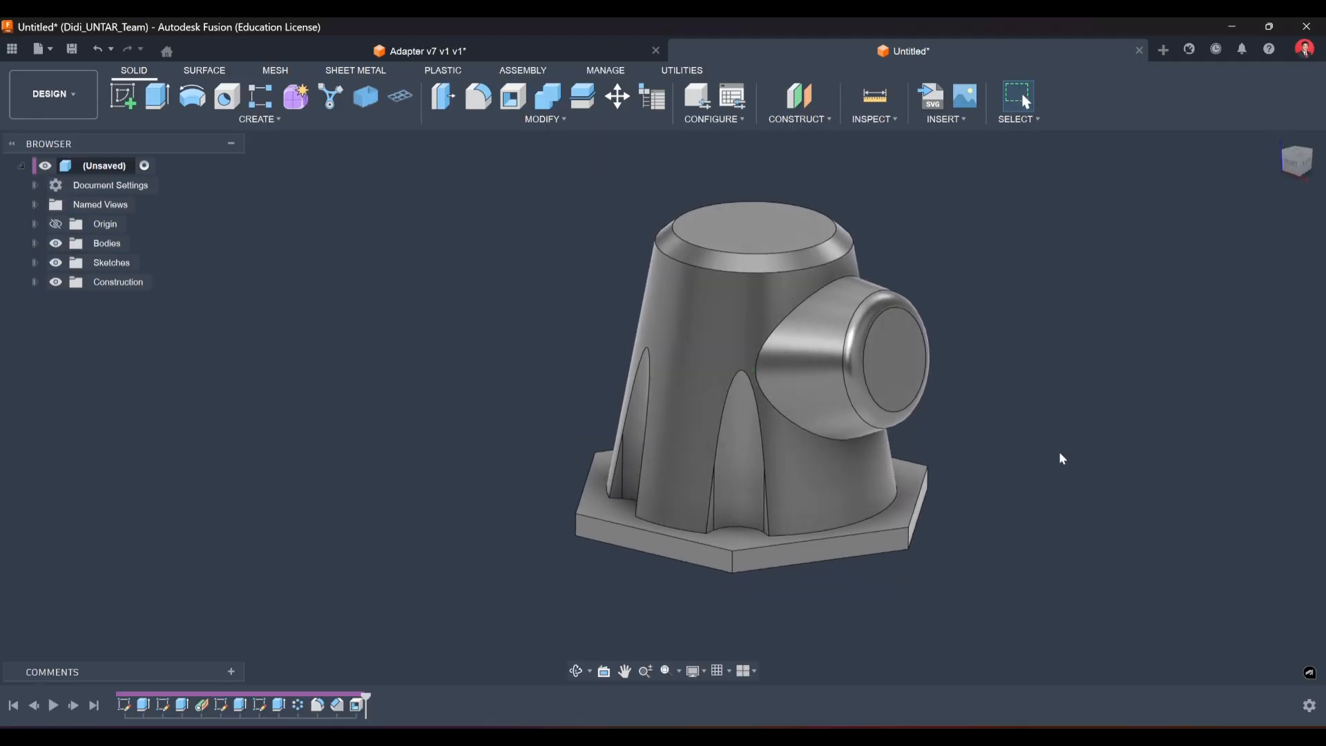
Create a section analysis on the XZ plane at 0 mm, flipped to expose the shelled interior and side boss.
{"action": "left_click", "coordinate": [879, 121]}
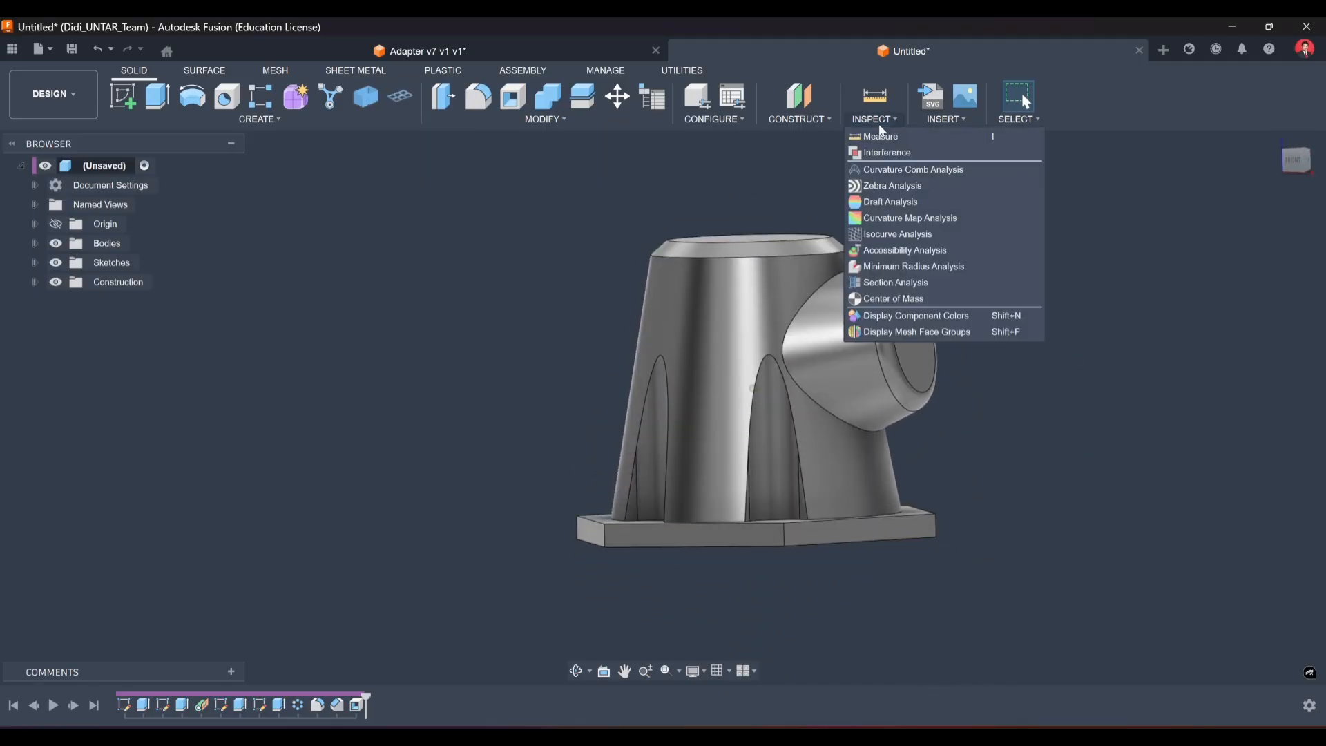
{"action": "left_click", "coordinate": [919, 283]}
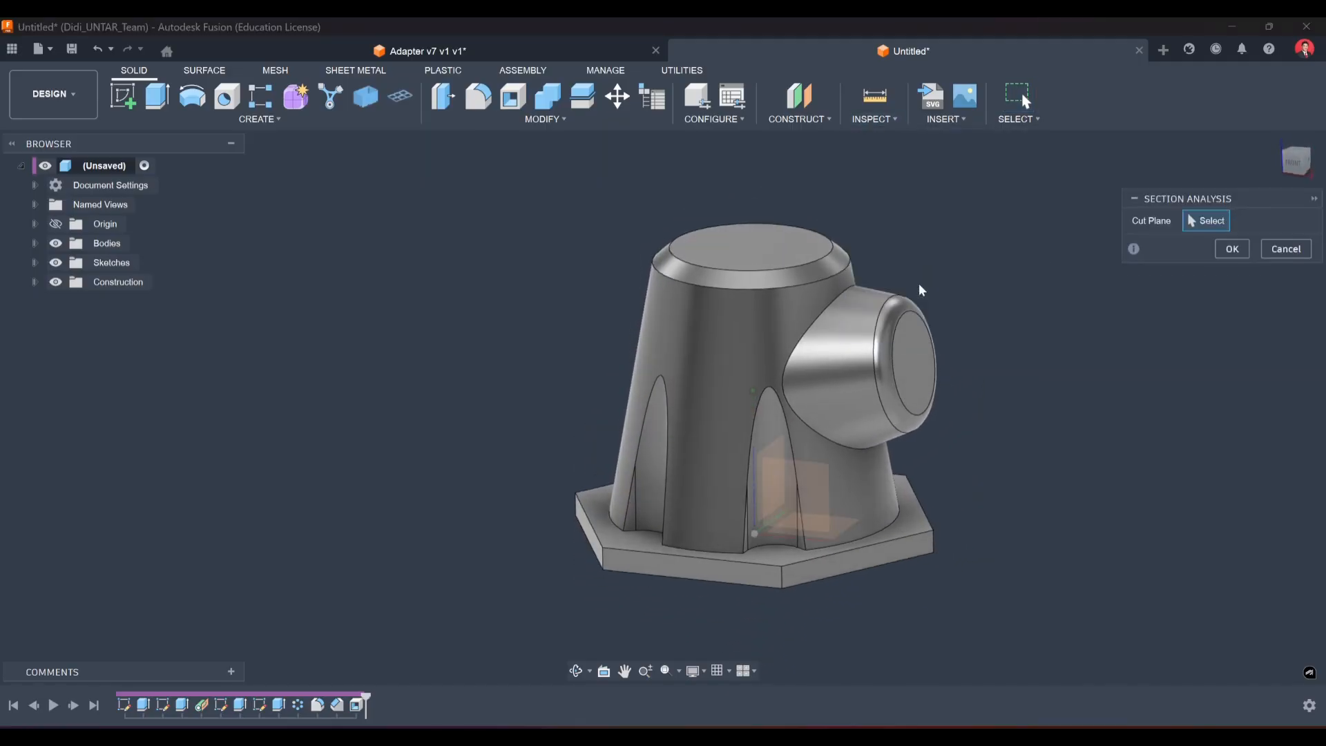
{"action": "left_click", "coordinate": [804, 471]}
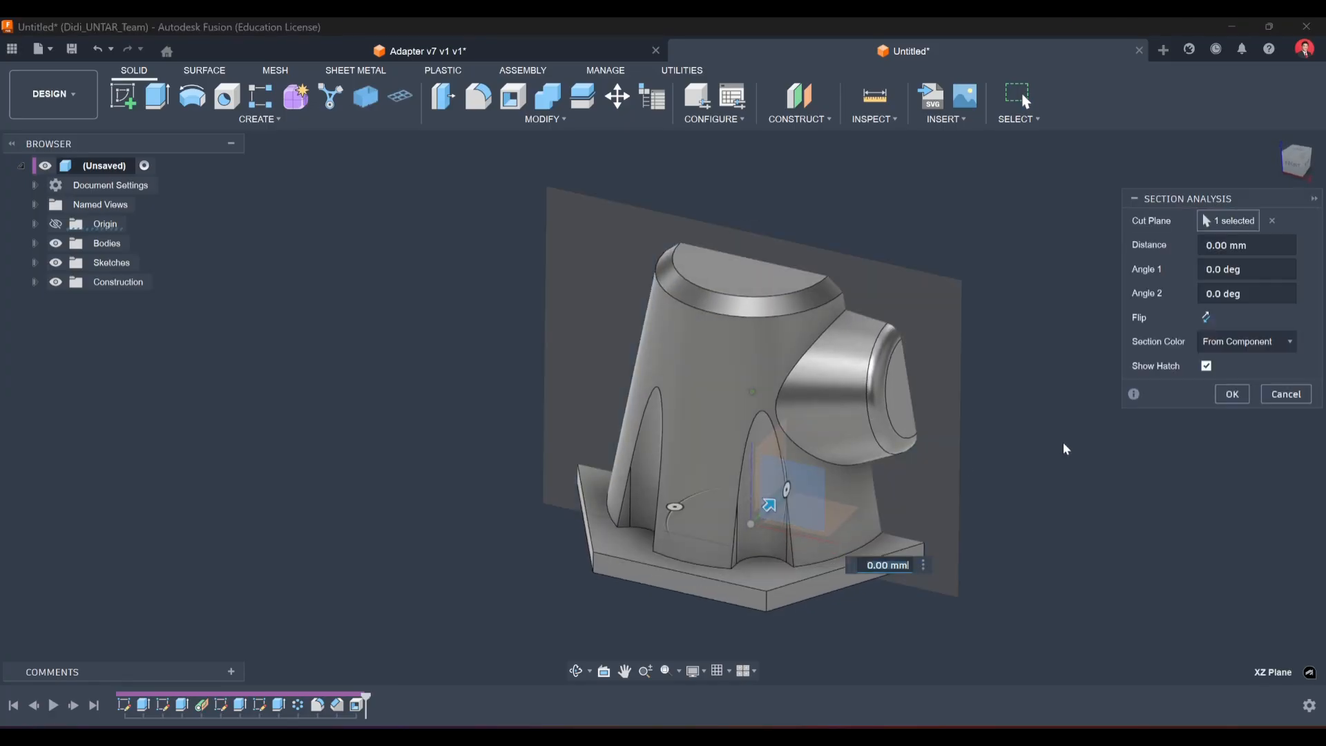
{"action": "left_click", "coordinate": [1206, 319]}
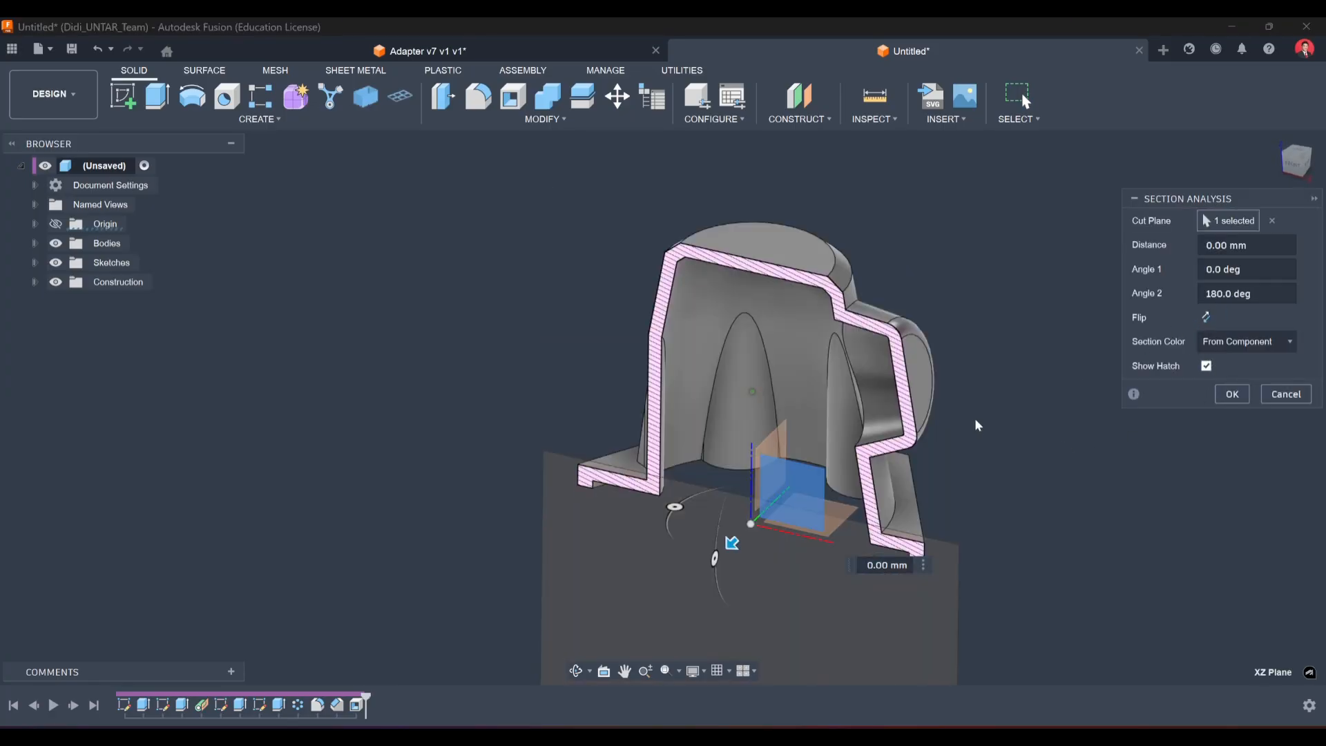
{"action": "scroll", "coordinate": [588, 546], "scroll_direction": "up", "scroll_amount": 3}
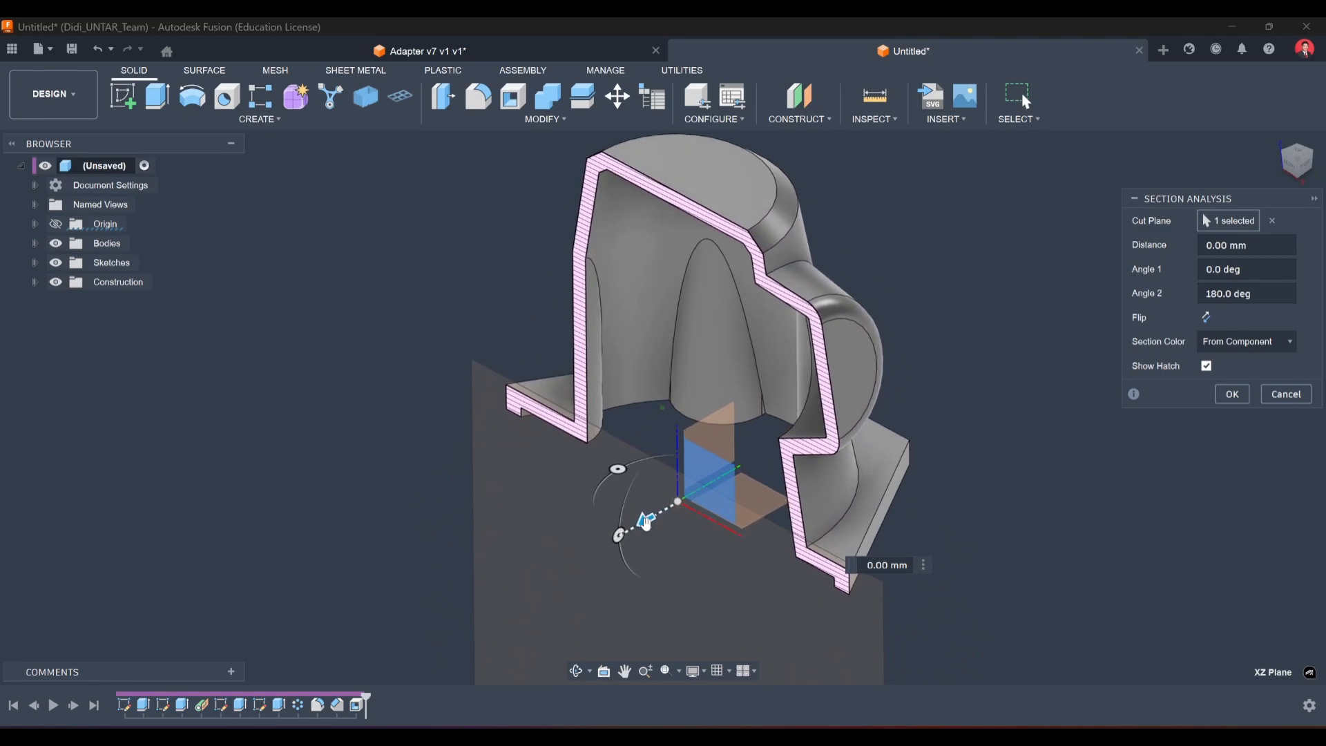
{"action": "mouse_move", "coordinate": [646, 519]}
{"action": "left_mouse_down"}
{"action": "mouse_move", "coordinate": [630, 509]}
{"action": "mouse_move", "coordinate": [750, 489]}
{"action": "mouse_move", "coordinate": [541, 568]}
{"action": "mouse_move", "coordinate": [621, 558]}
{"action": "mouse_move", "coordinate": [652, 536]}
{"action": "left_mouse_up"}
{"action": "middle_click_drag", "start_coordinate": [652, 536], "coordinate": [1132, 400], "text": "shift"}
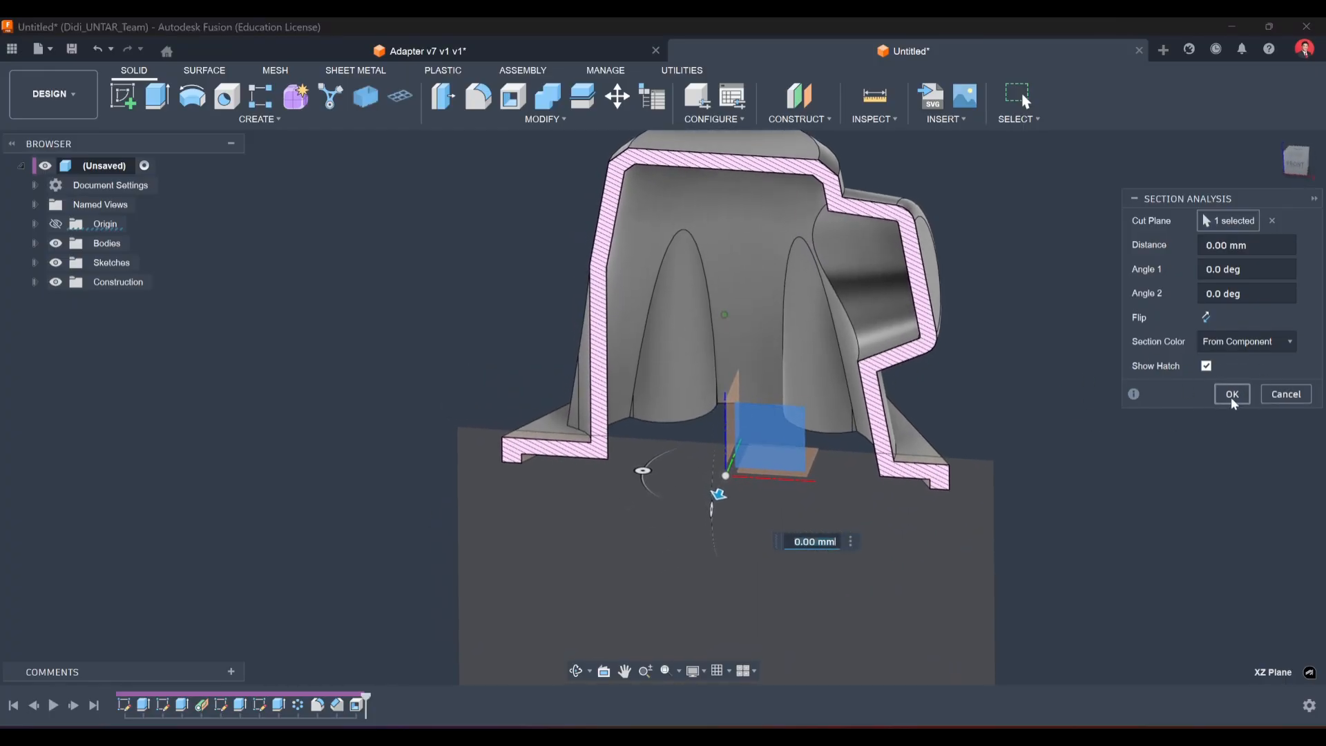
{"action": "left_click", "coordinate": [1231, 392]}
{"action": "middle_click_drag", "start_coordinate": [1235, 406], "coordinate": [237, 247], "text": "shift"}
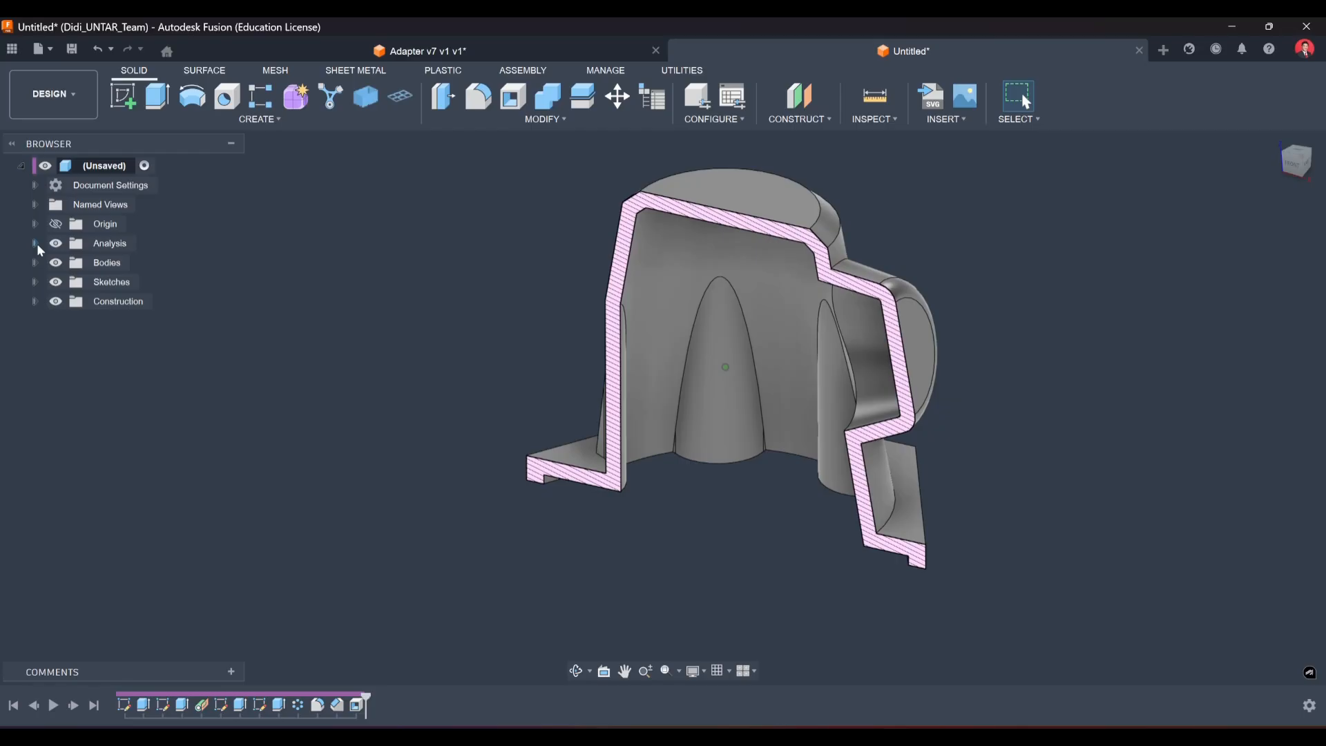
Expand the analyses and hide the section view so the whole body is displayed.
{"action": "left_click", "coordinate": [36, 243]}
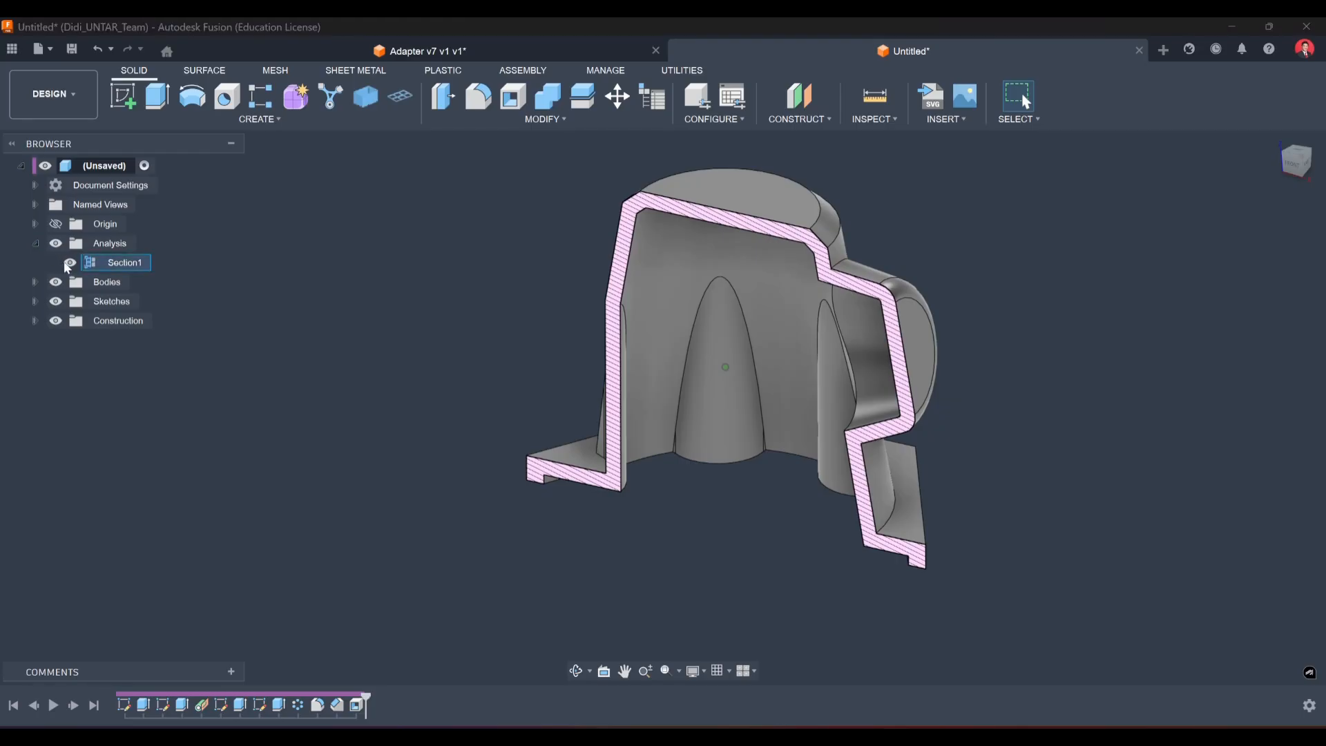
{"action": "left_click", "coordinate": [68, 265]}
{"action": "left_click", "coordinate": [72, 266]}
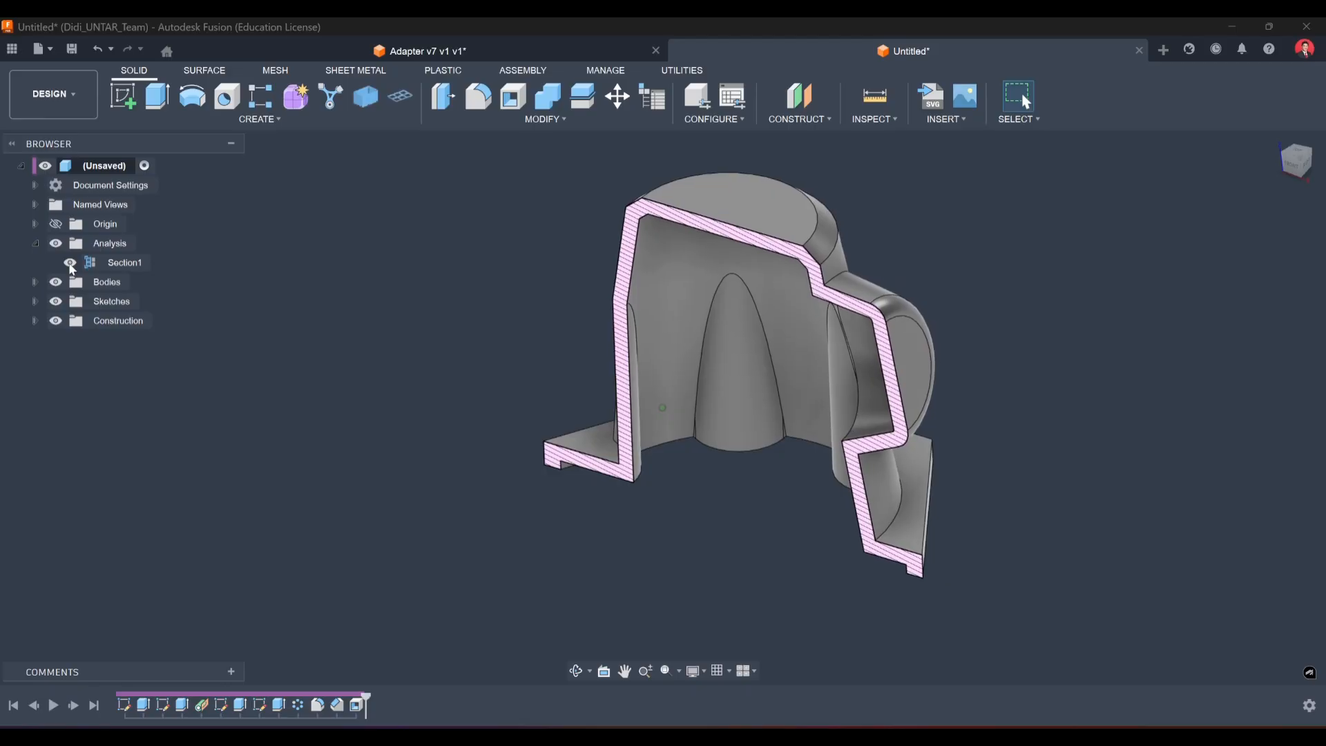
{"action": "left_click", "coordinate": [70, 265]}
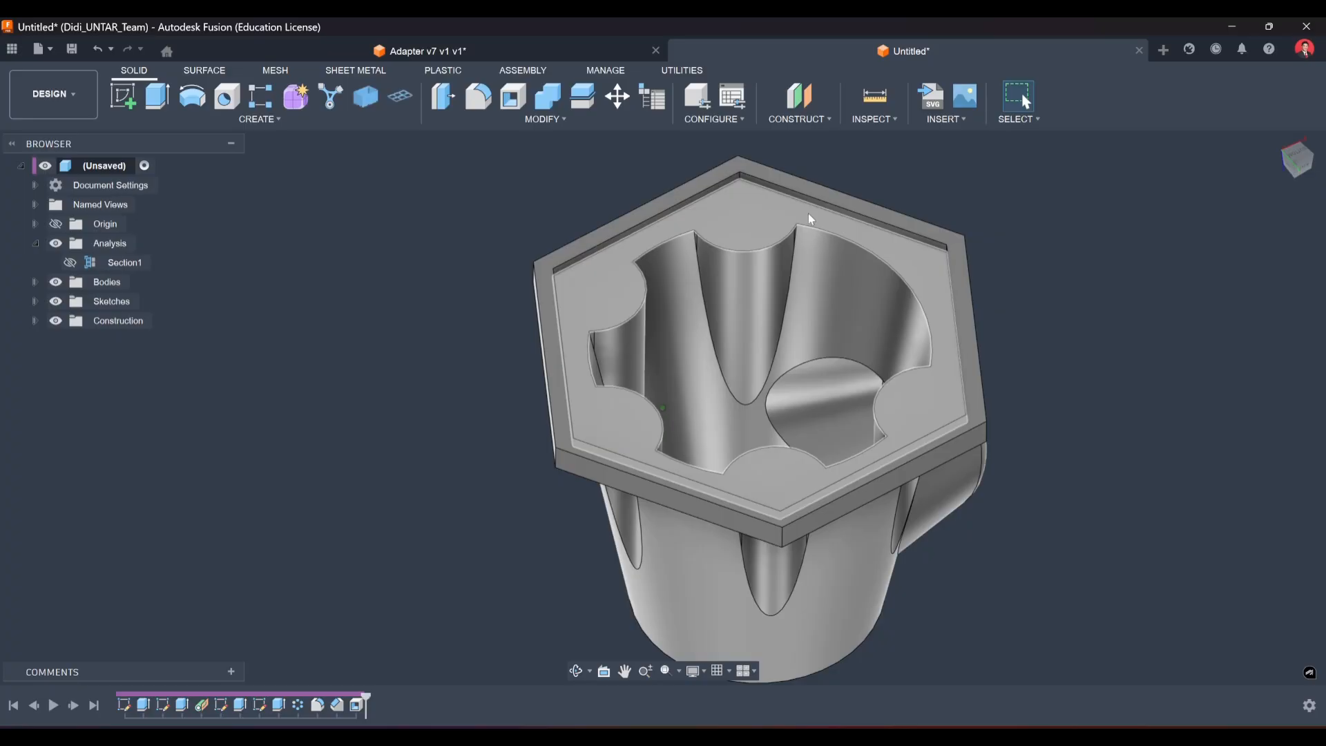
Offset the recessed hexagonal face inside the base plate's underside by 3 mm.
{"action": "middle_click_drag", "start_coordinate": [991, 191], "coordinate": [960, 195]}
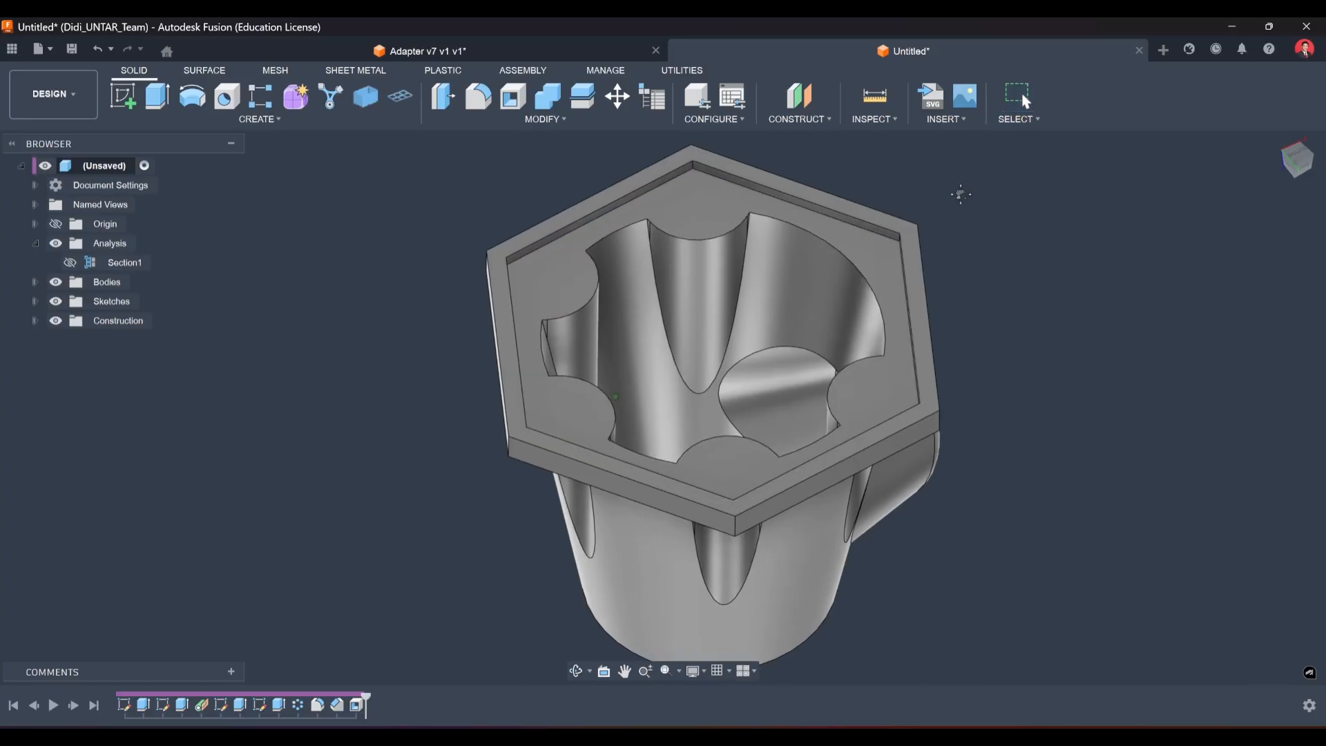
{"action": "middle_click_drag", "start_coordinate": [868, 268], "coordinate": [928, 202], "text": "shift"}
{"action": "middle_click_drag", "start_coordinate": [928, 201], "coordinate": [939, 255]}
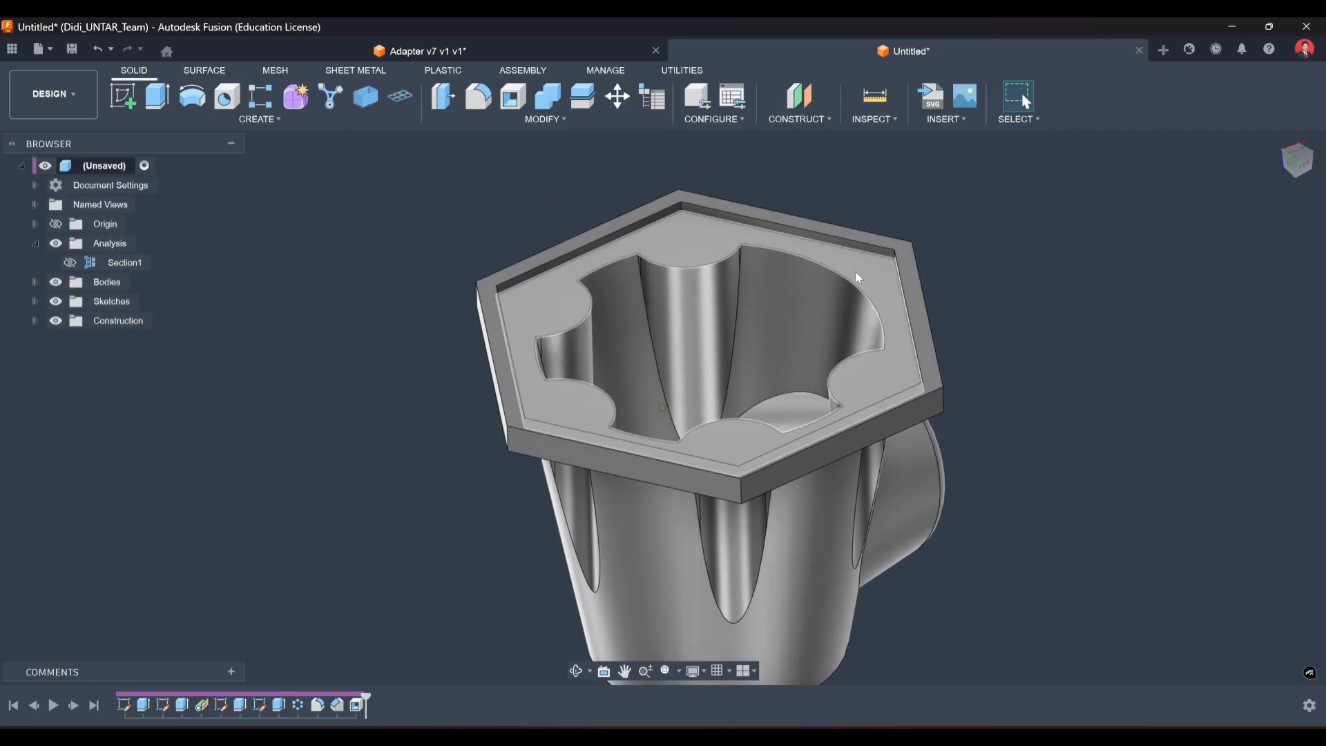
{"action": "middle_click_drag", "start_coordinate": [1083, 247], "coordinate": [1081, 258], "text": "shift"}
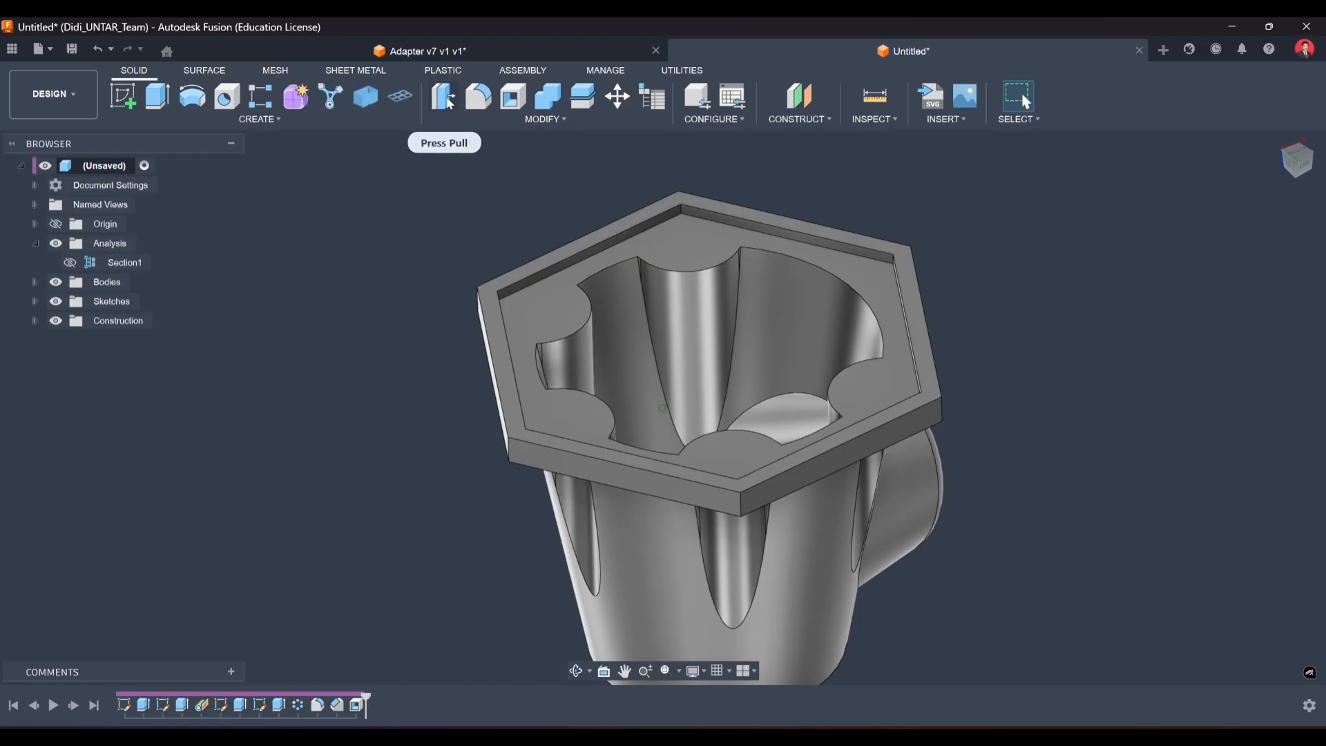
{"action": "left_click", "coordinate": [453, 122]}
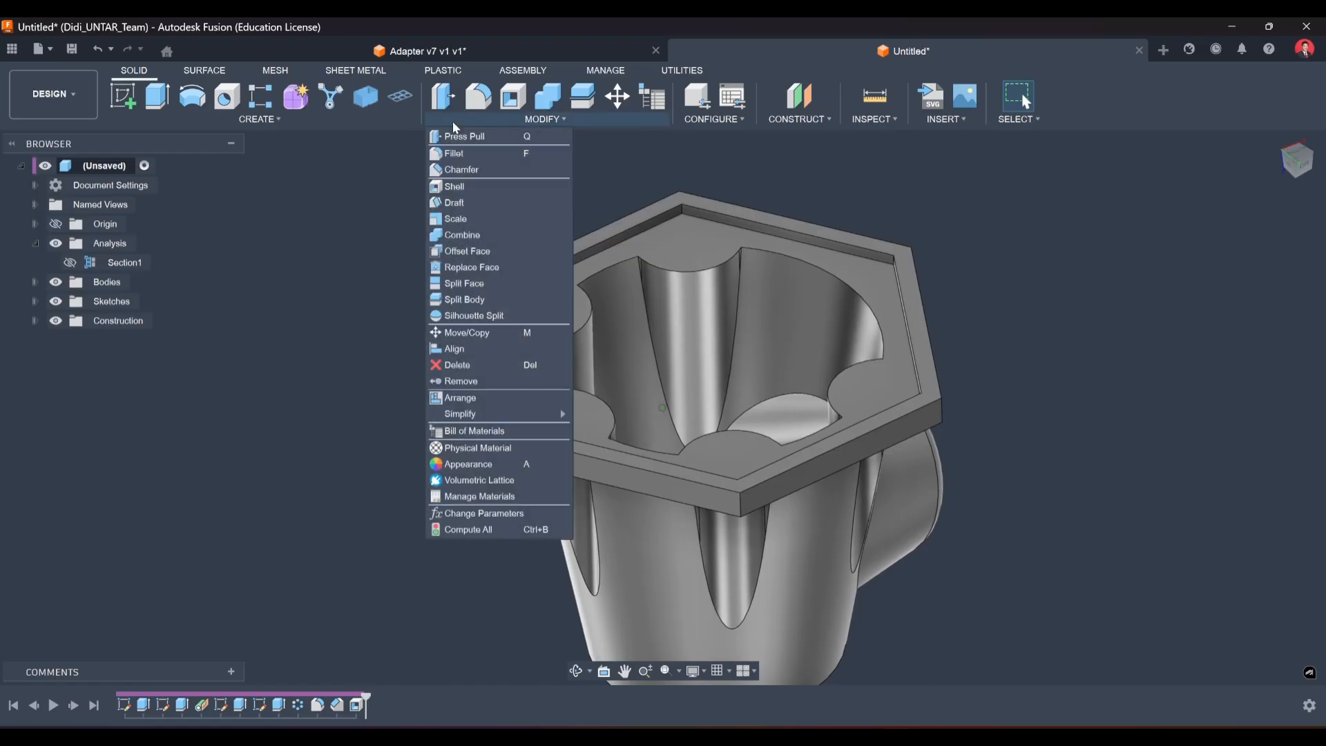
{"action": "left_click", "coordinate": [466, 251]}
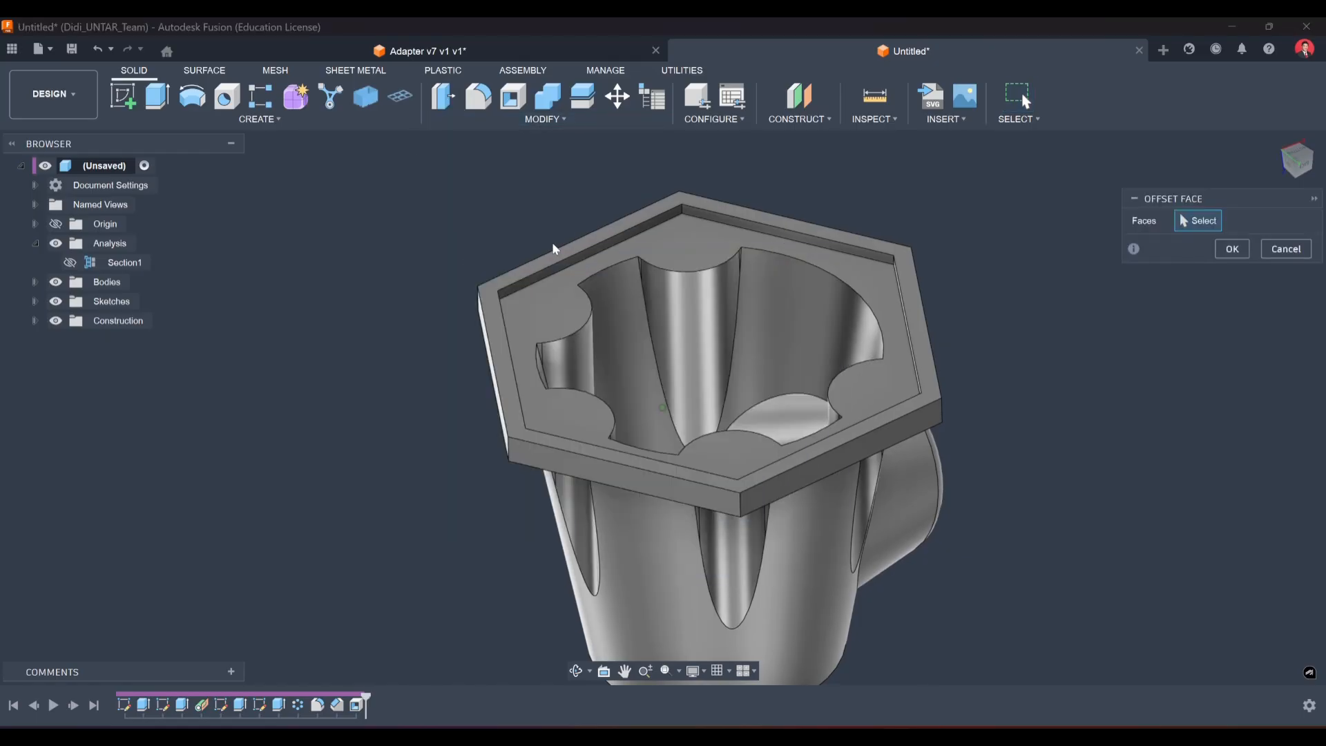
{"action": "left_click", "coordinate": [705, 241]}
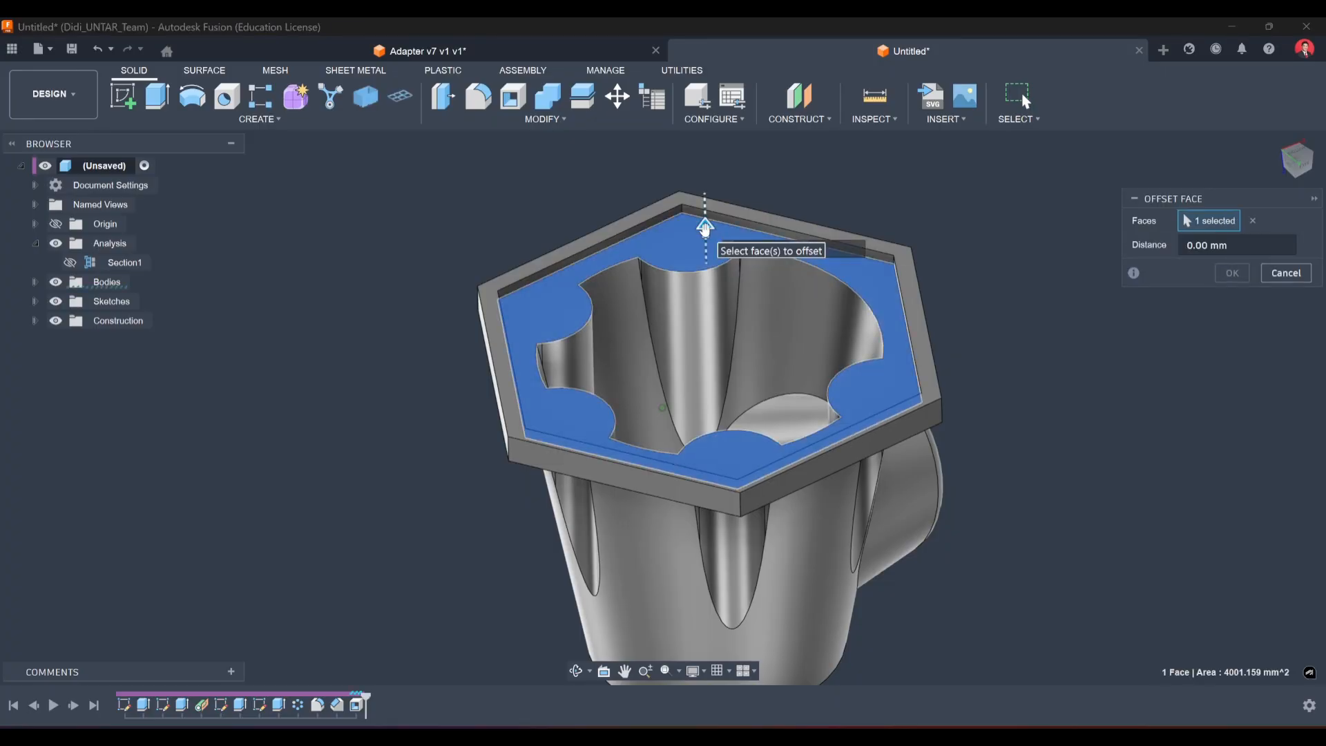
{"action": "type", "text": "3"}
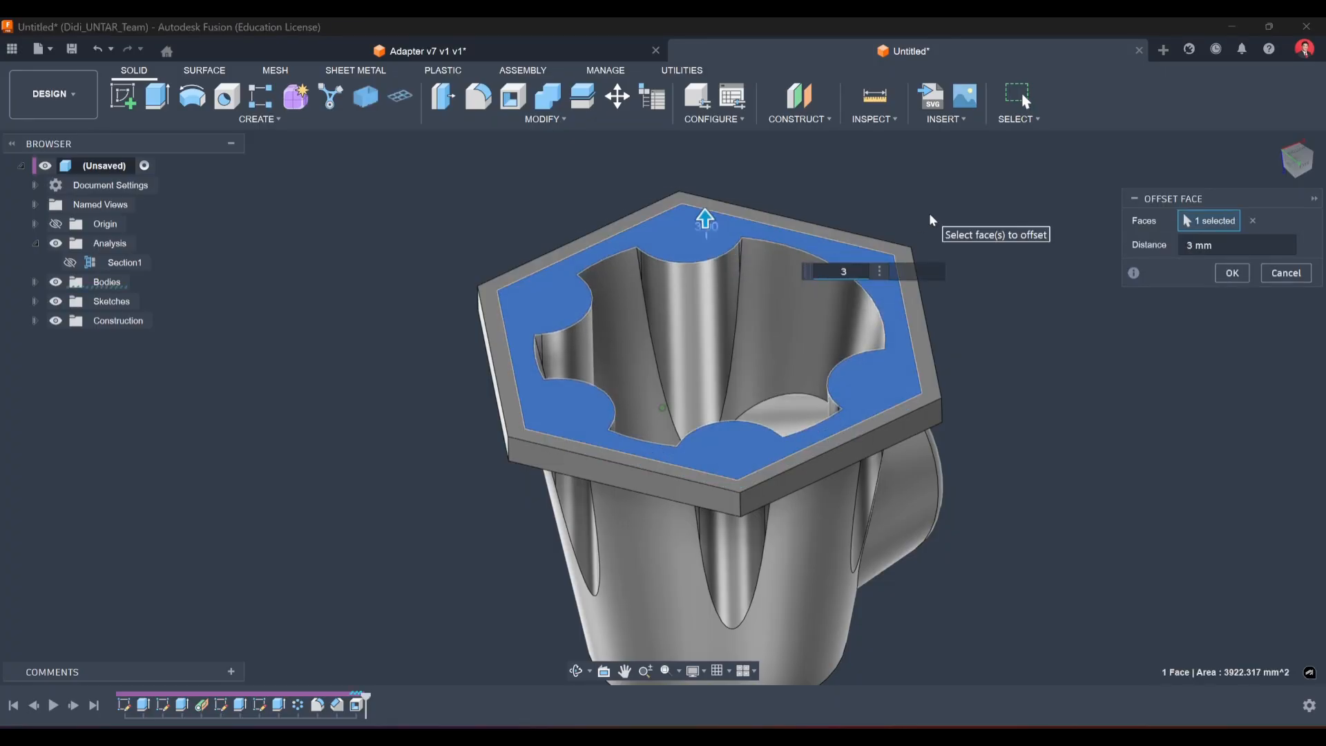
{"action": "middle_click_drag", "start_coordinate": [905, 298], "coordinate": [938, 362], "text": "shift"}
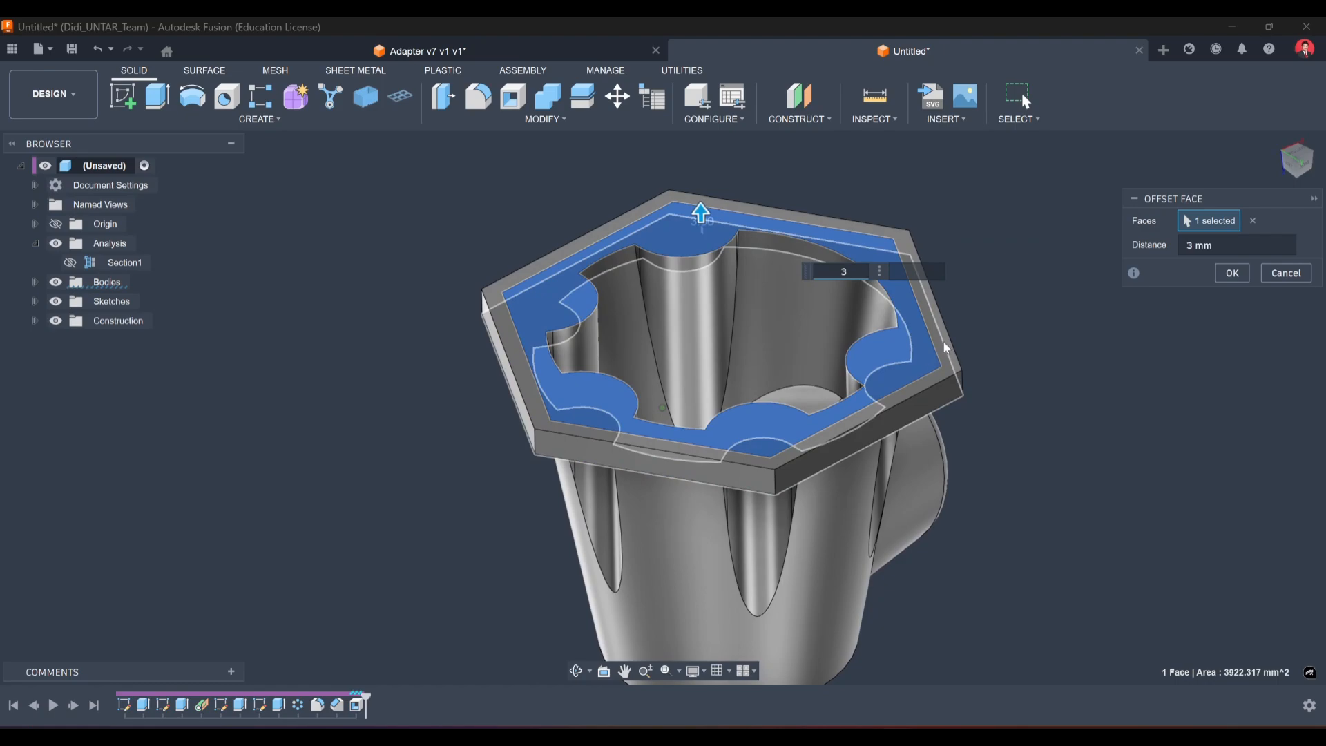
{"action": "middle_click_drag", "start_coordinate": [1020, 290], "coordinate": [930, 371], "text": "shift"}
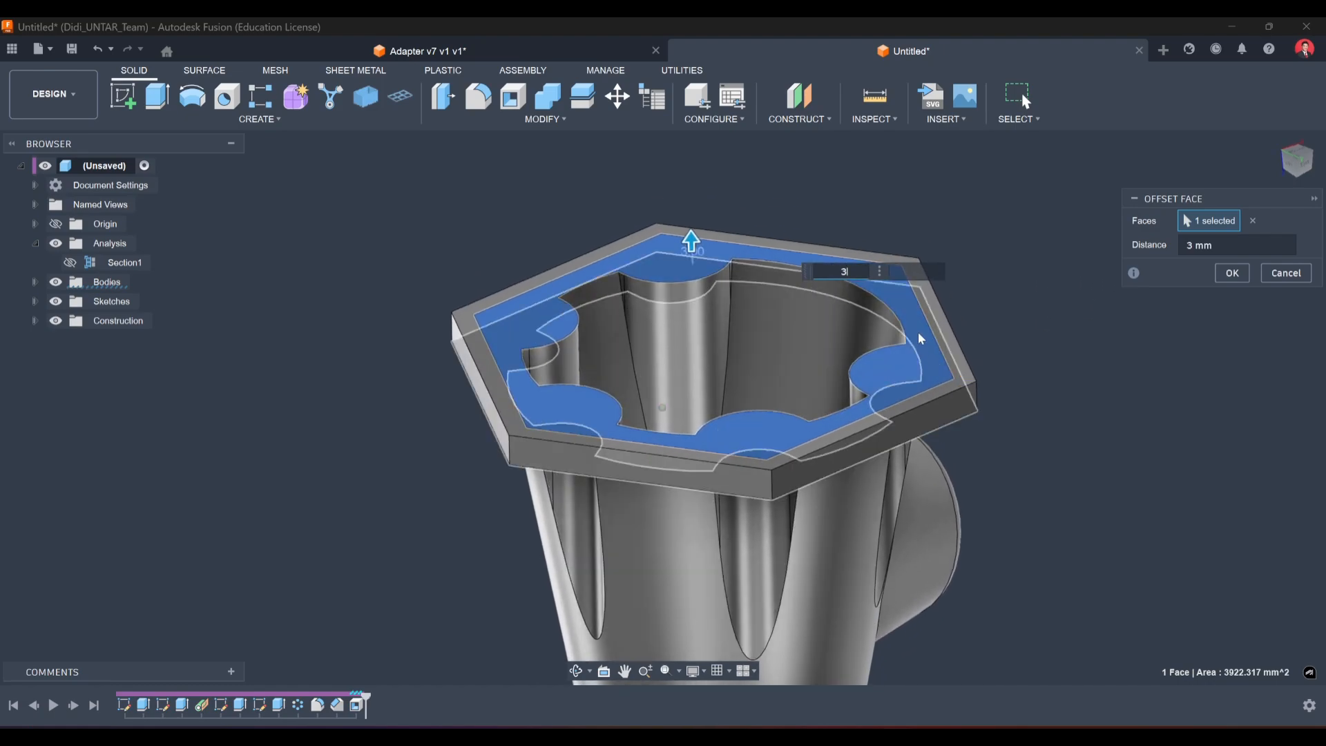
{"action": "left_click", "coordinate": [1231, 274]}
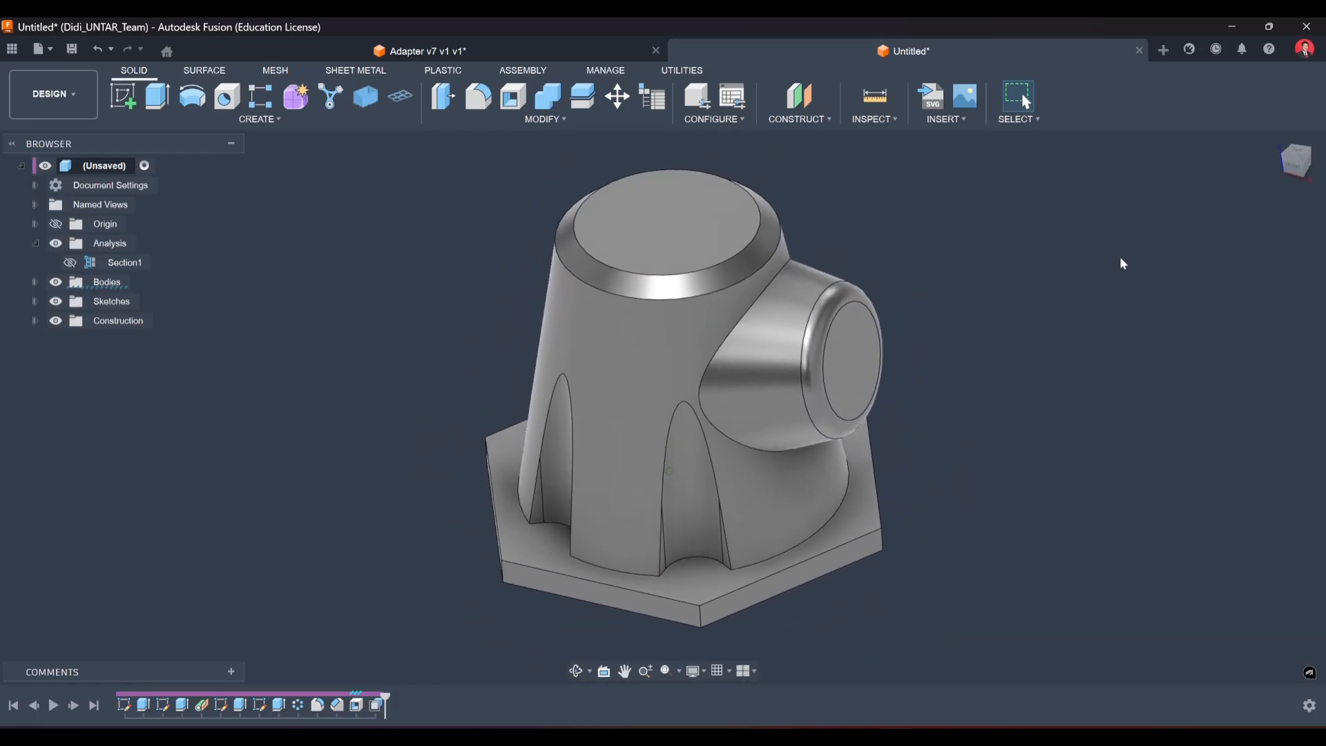
Sketch a 45 mm diameter circle centred on the cone's top face and finish the sketch.
{"action": "left_click", "coordinate": [127, 100]}
{"action": "left_click", "coordinate": [712, 291]}
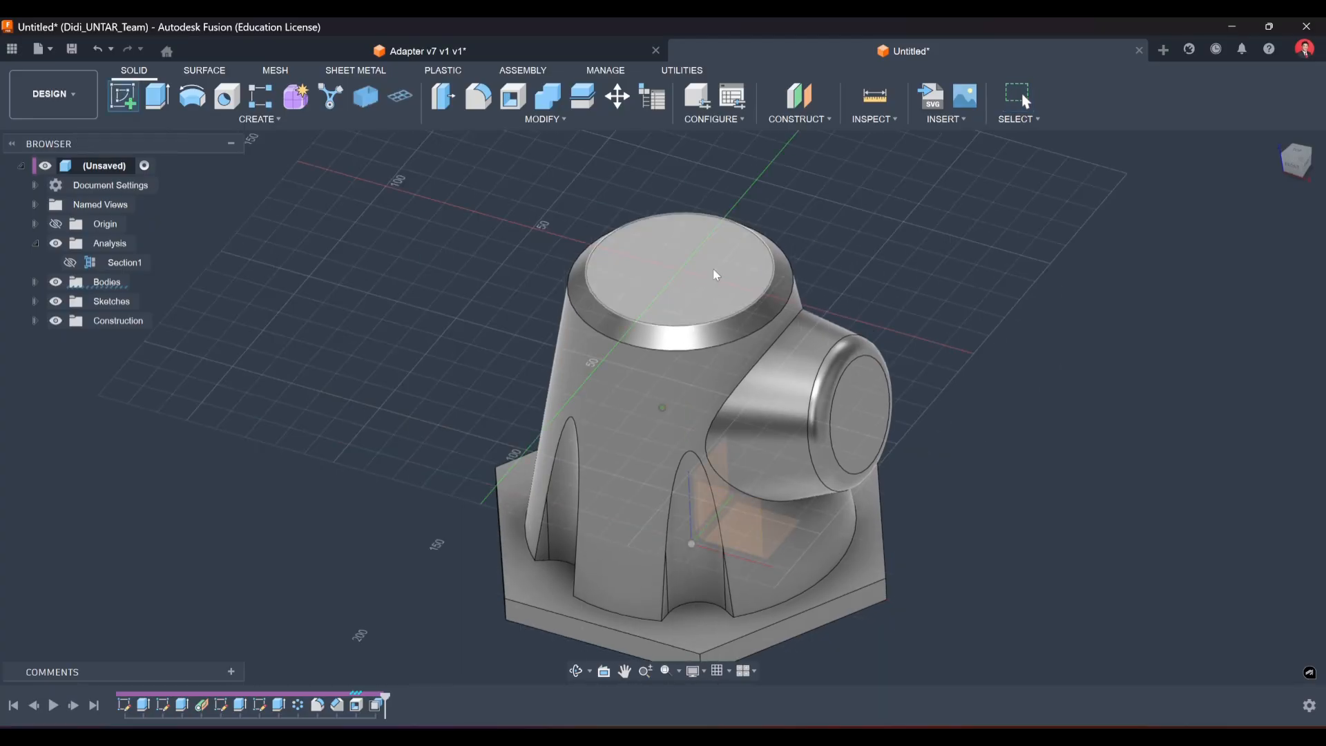
{"action": "key", "text": "c"}
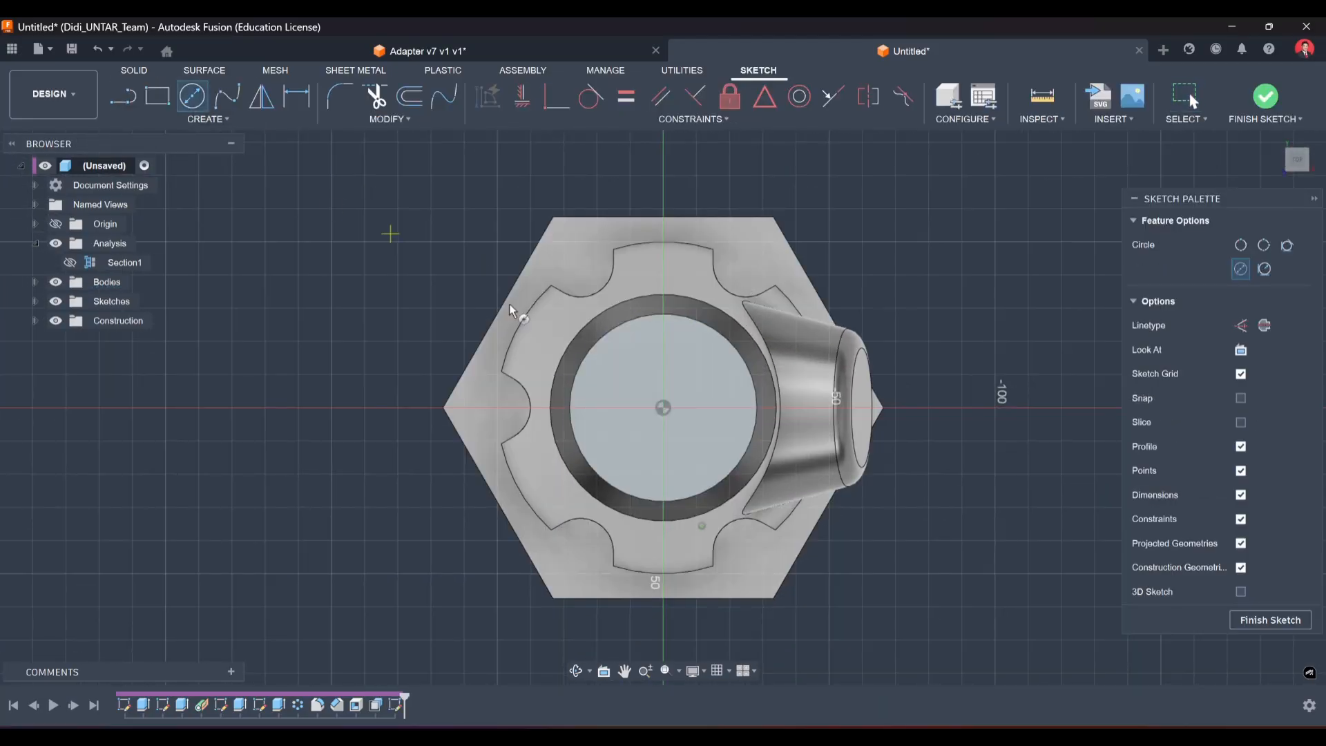
{"action": "left_click", "coordinate": [663, 408]}
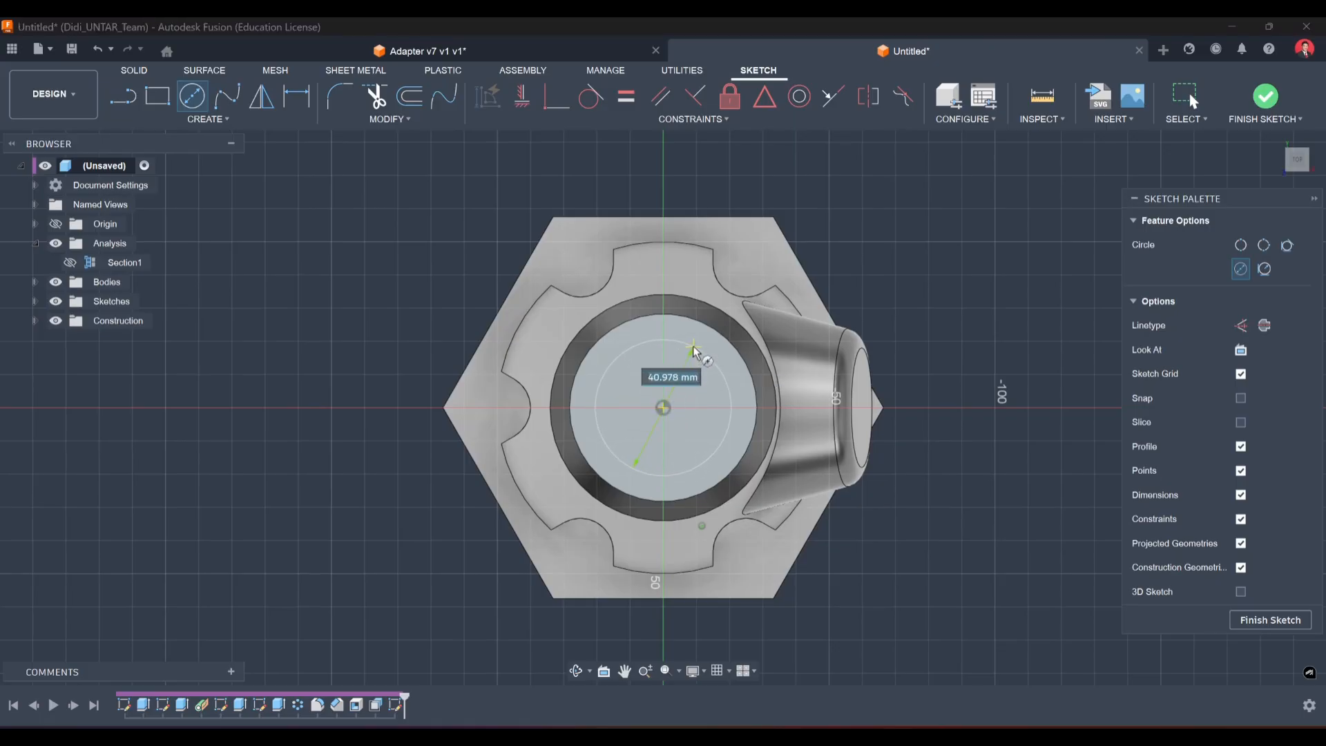
{"action": "type", "text": "45"}
{"action": "key", "text": "Return"}
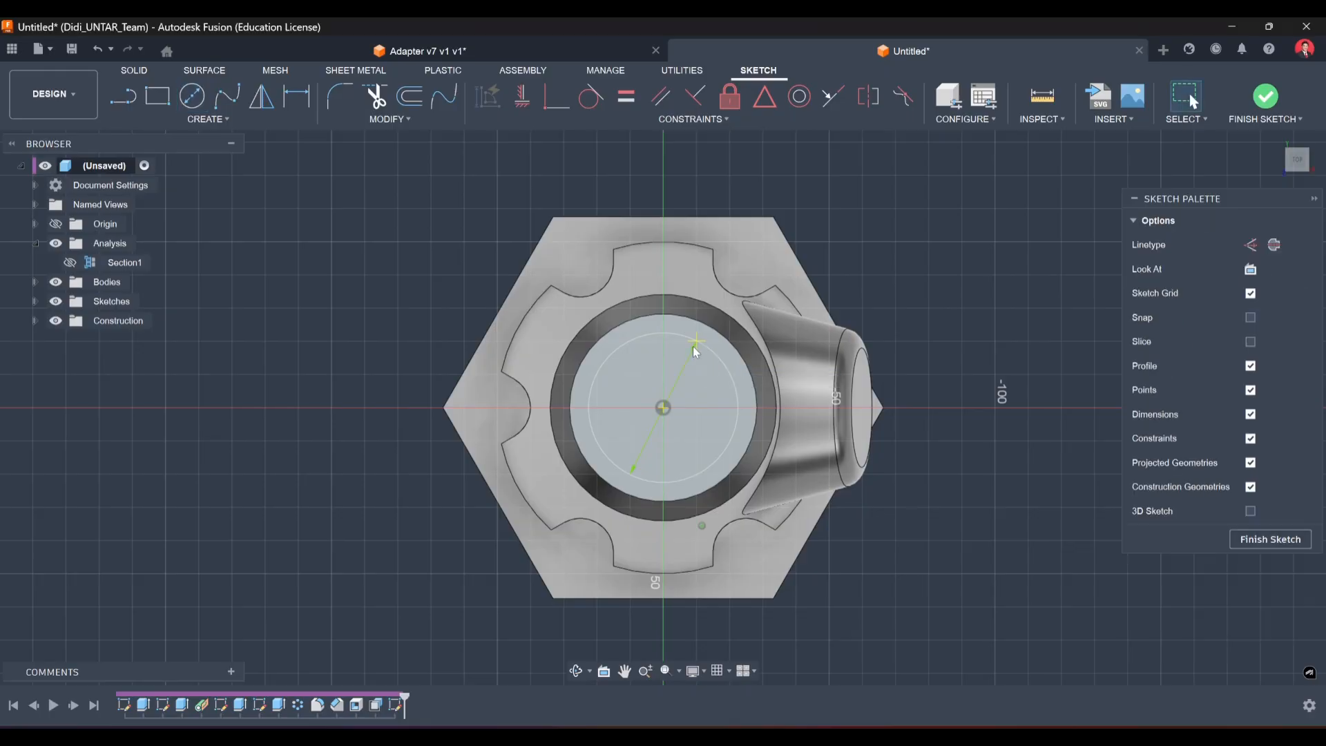
{"action": "left_click", "coordinate": [1269, 539]}
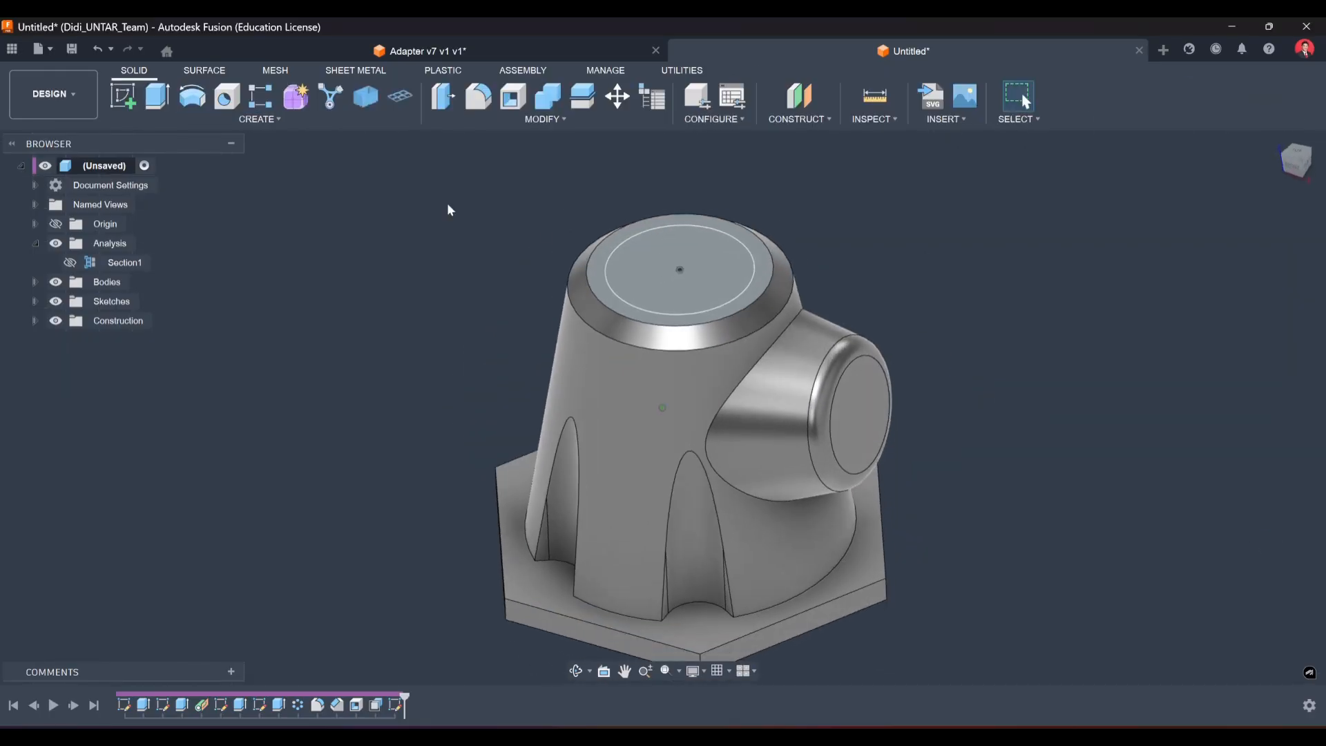
Extrude the circle on the cone's top face upward by 20 mm, joined to the body.
{"action": "left_click", "coordinate": [158, 97]}
{"action": "left_click", "coordinate": [678, 266]}
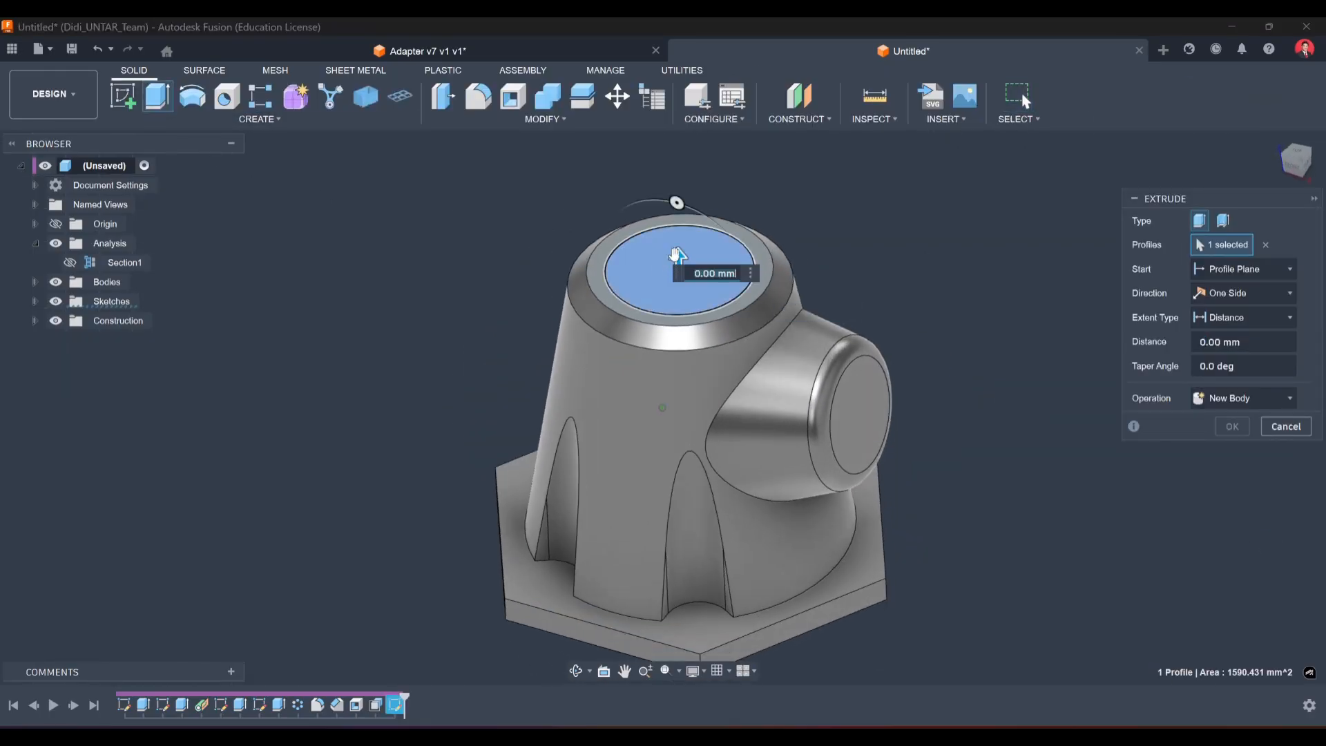
{"action": "type", "text": "20"}
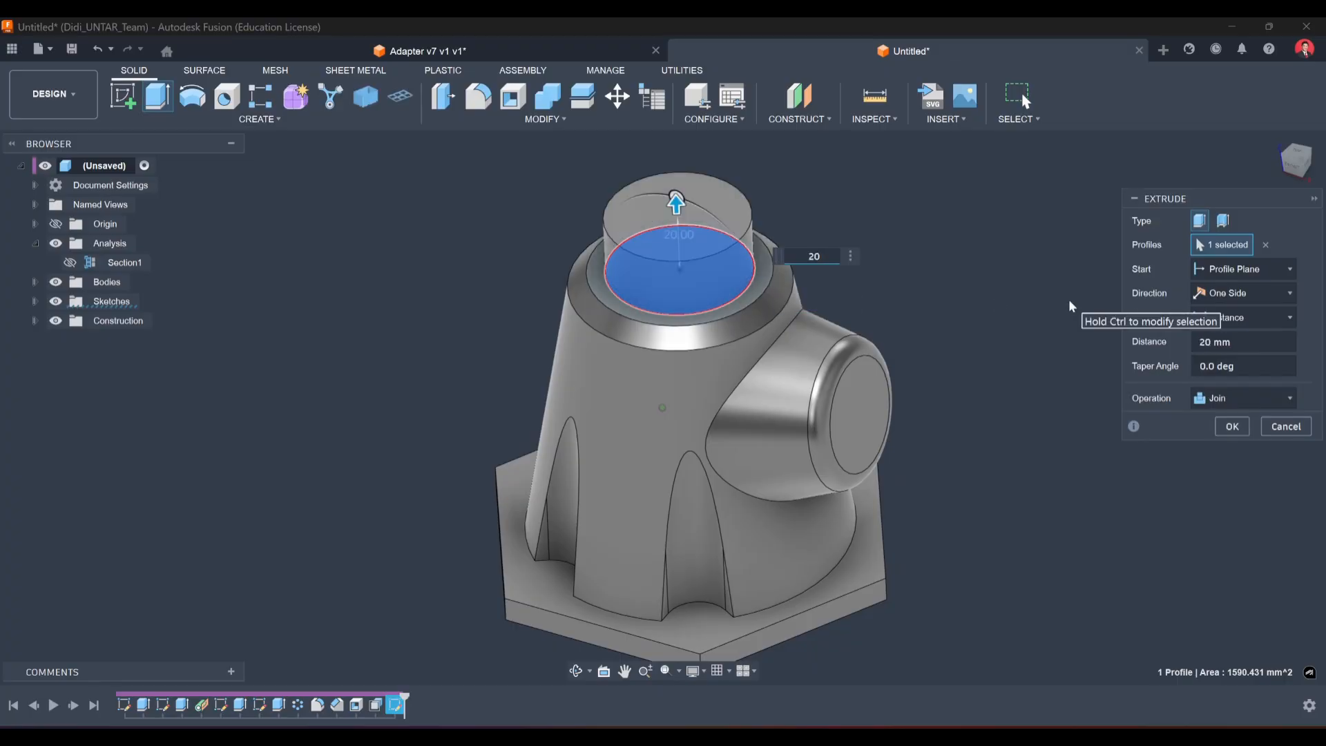
{"action": "left_click", "coordinate": [1232, 426]}
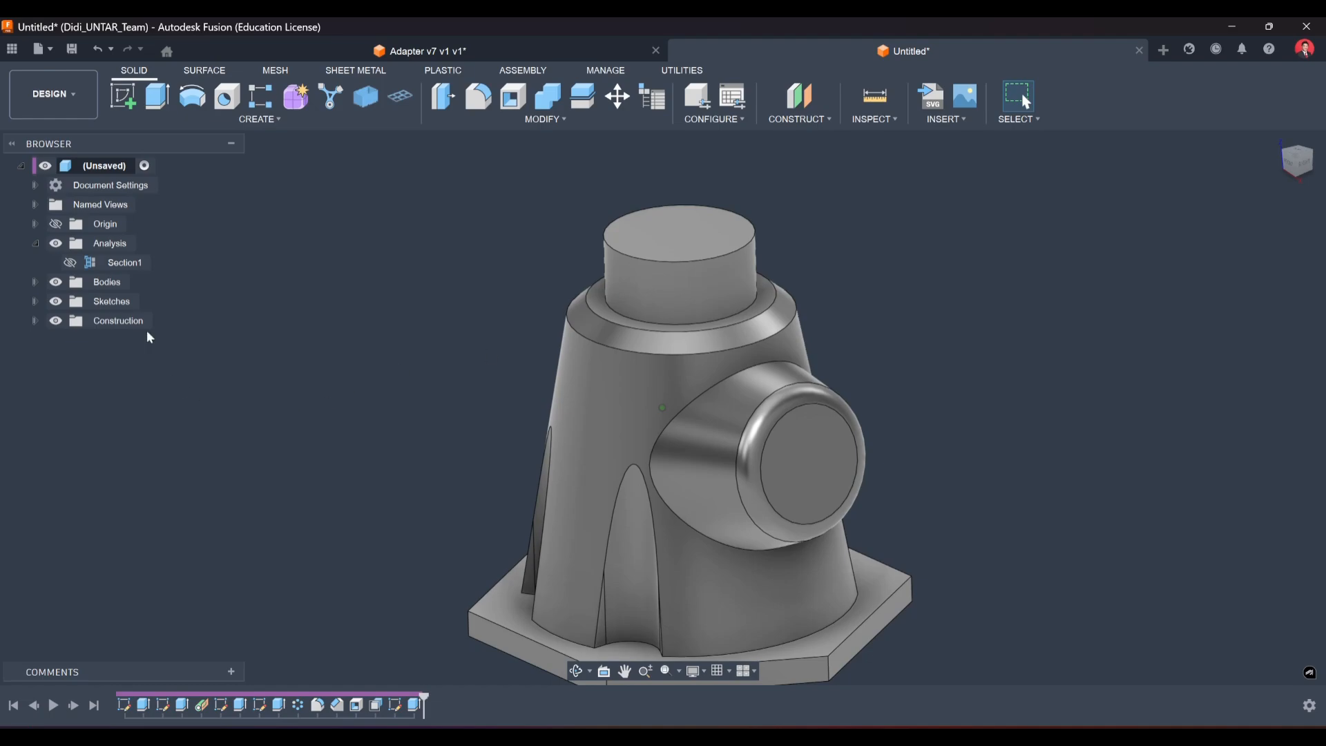
Place a simple hole centred on the neck's top face and set its diameter to 40 mm.
{"action": "left_click", "coordinate": [69, 263]}
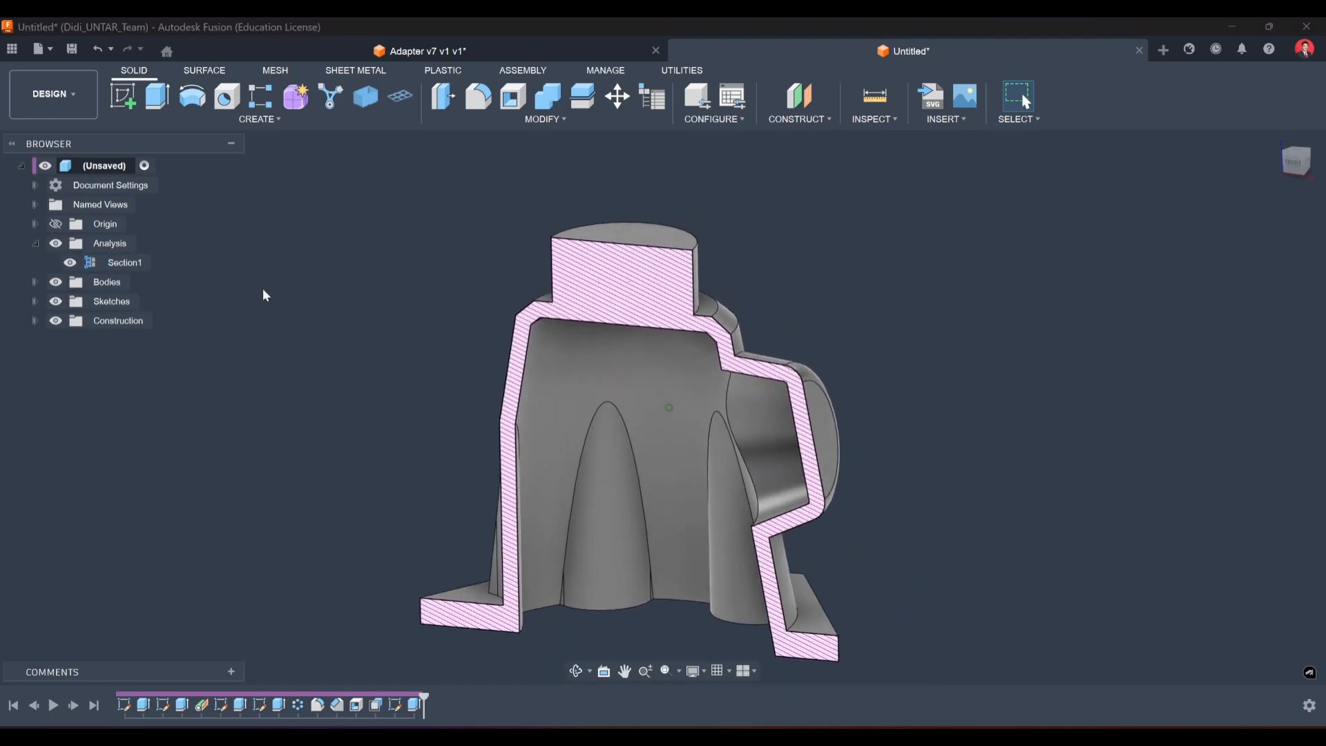
{"action": "left_click", "coordinate": [70, 263]}
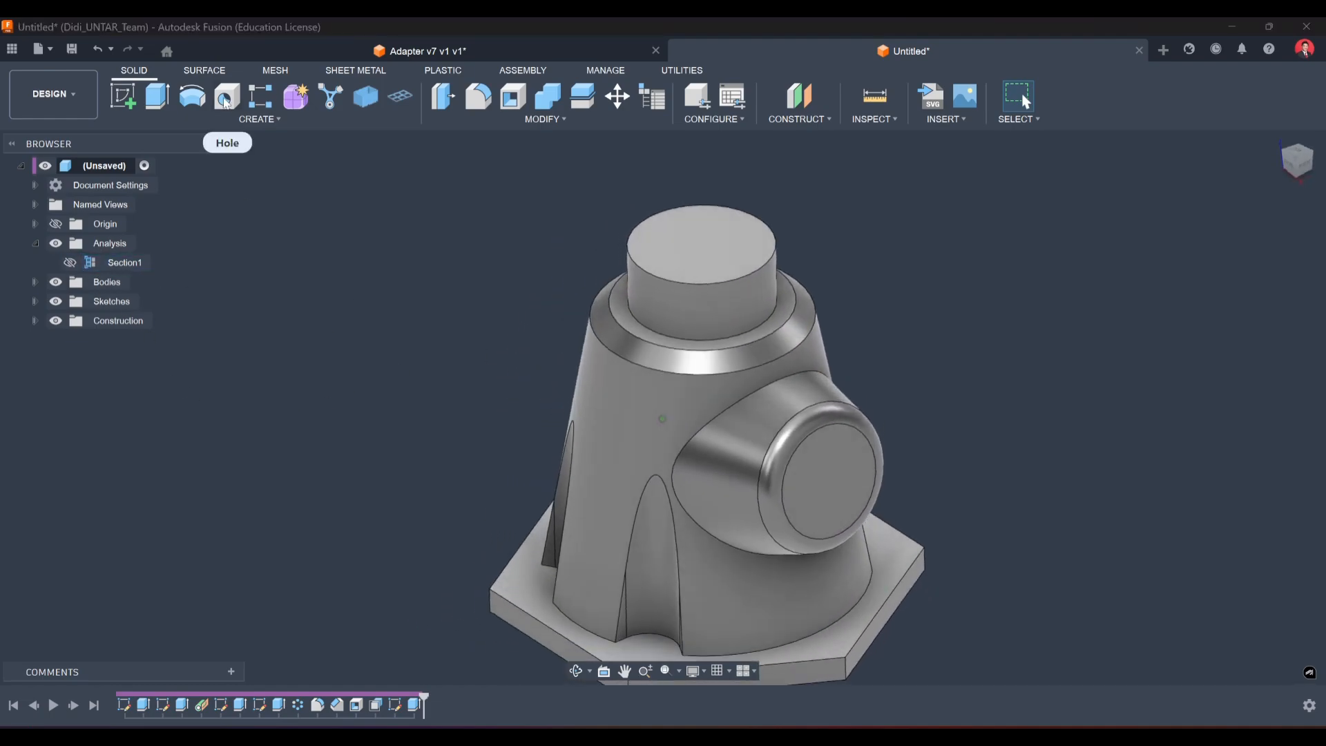
{"action": "left_click", "coordinate": [227, 97]}
{"action": "left_click", "coordinate": [707, 247]}
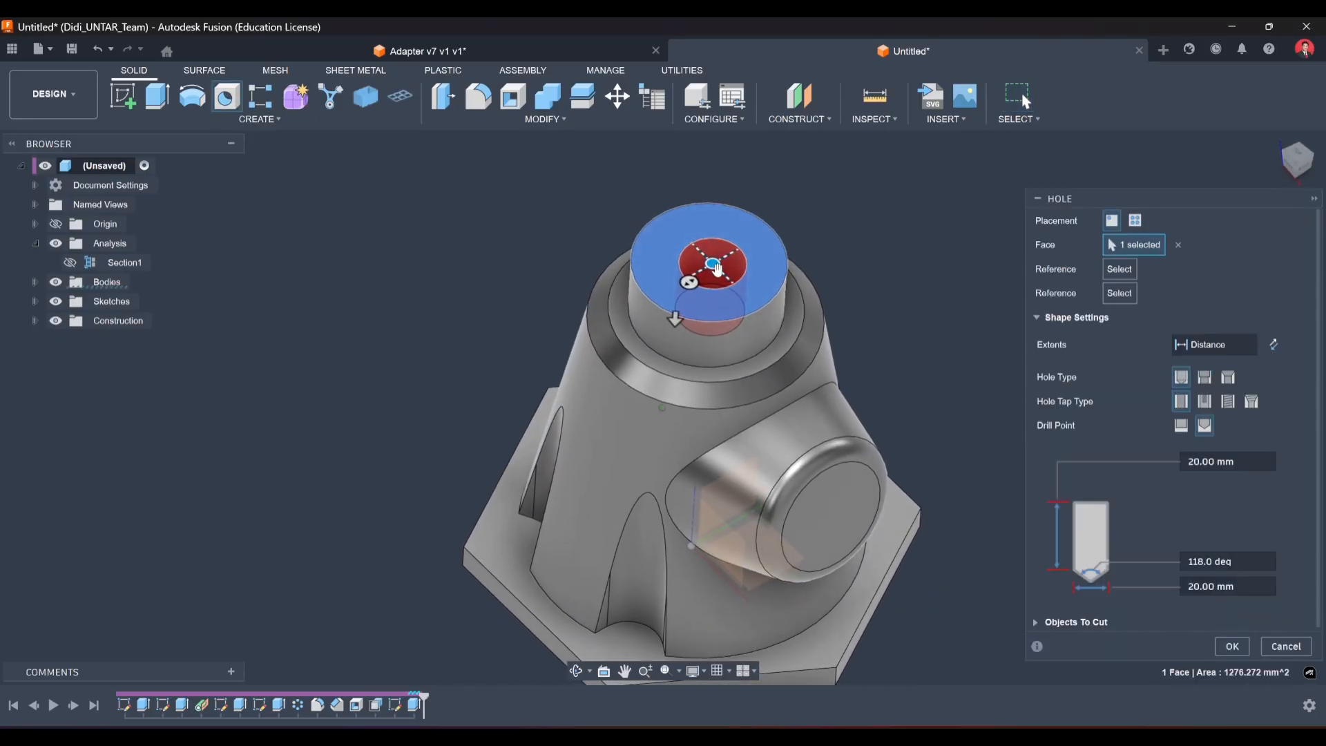
{"action": "scroll", "coordinate": [716, 269], "scroll_direction": "up", "scroll_amount": 3}
{"action": "left_click_drag", "start_coordinate": [728, 280], "coordinate": [673, 335]}
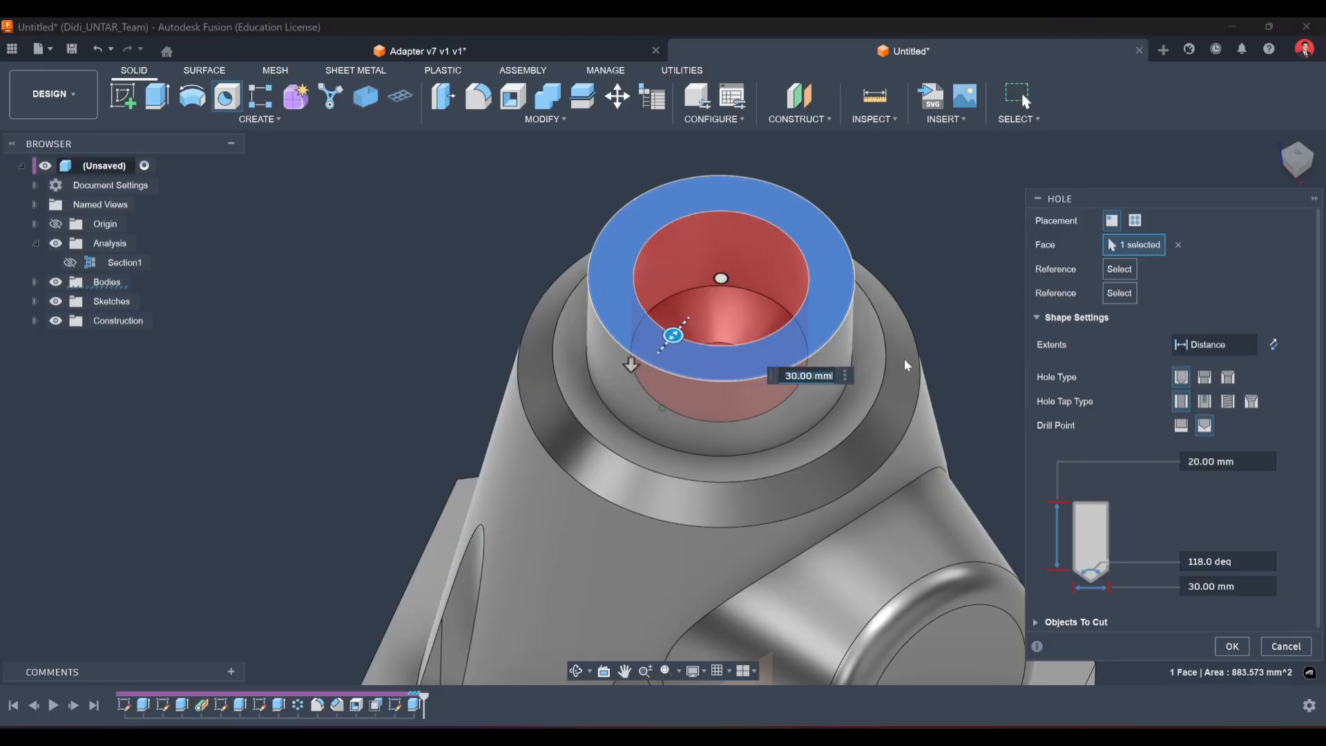
{"action": "type", "text": "45"}
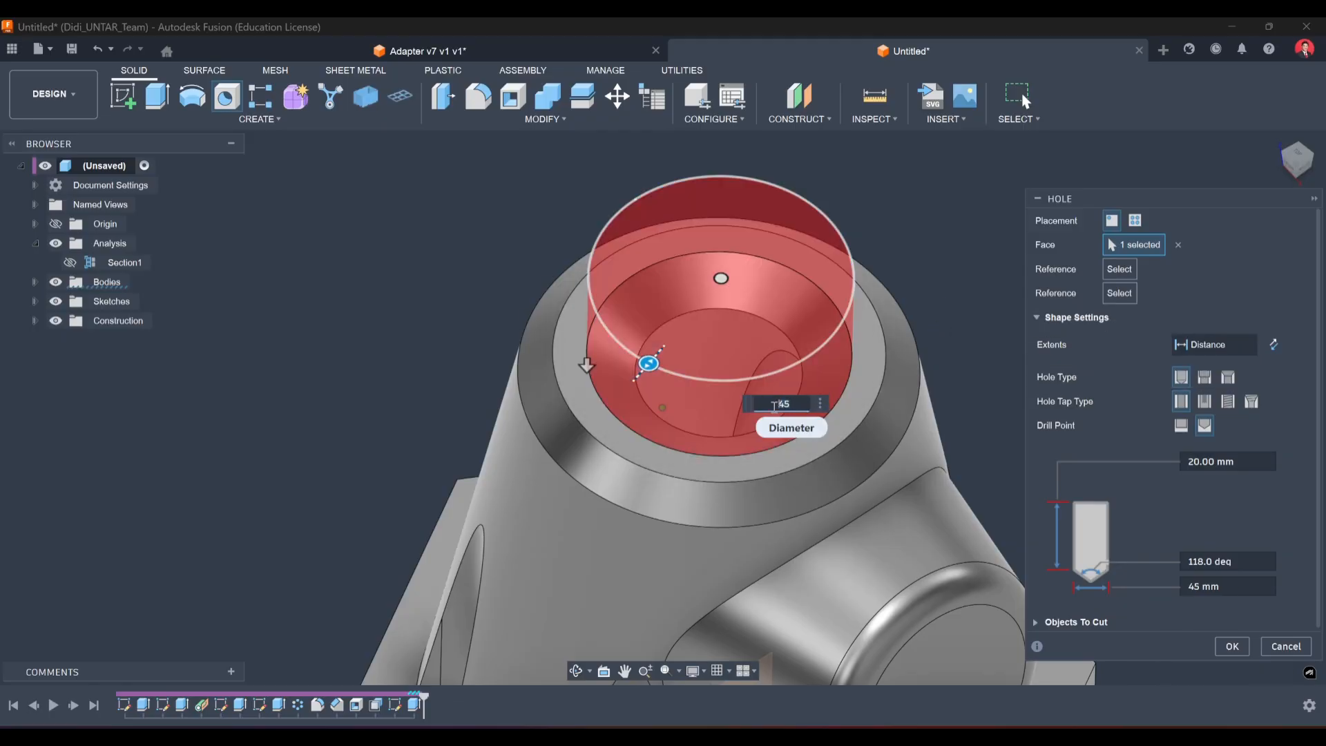
{"action": "key", "text": "Return"}
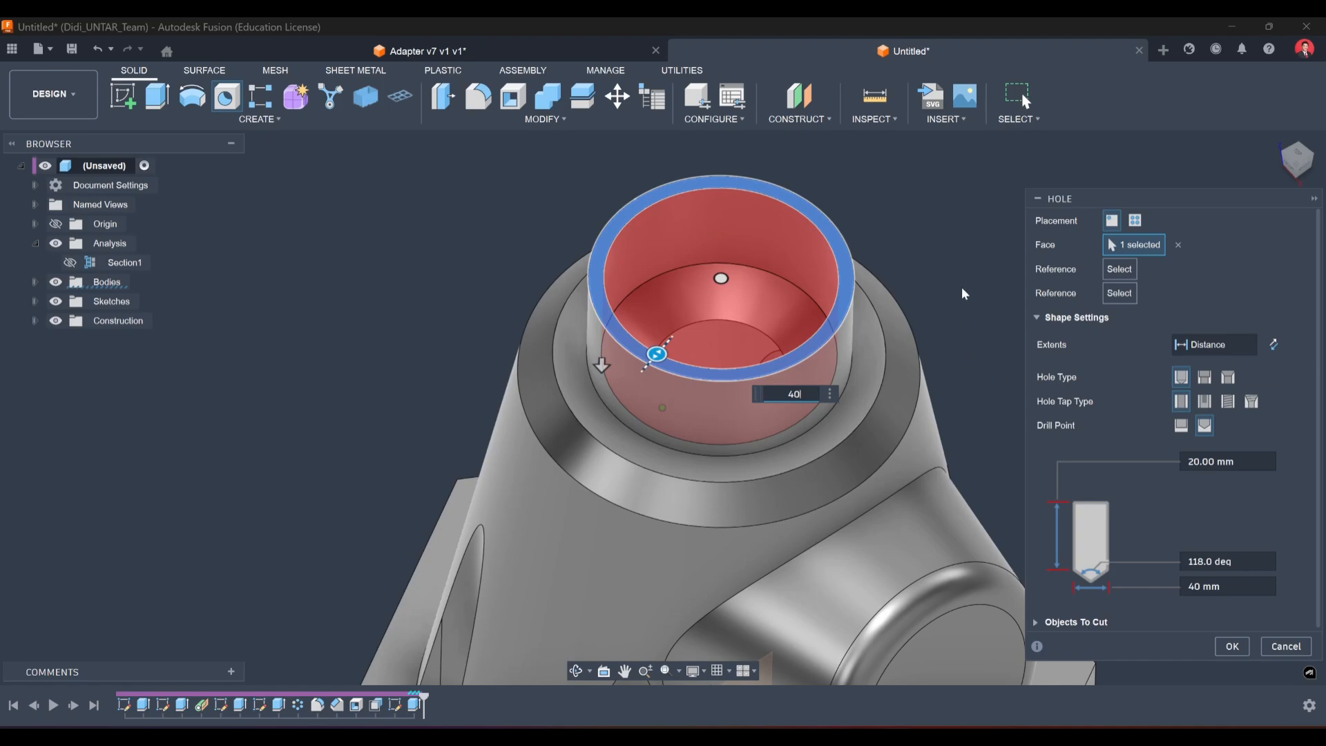
Deepen the neck hole to 40 mm with the section view shown, create the hole, and hide the section view.
{"action": "middle_click_drag", "start_coordinate": [965, 295], "coordinate": [725, 319], "text": "shift"}
{"action": "middle_click_drag", "start_coordinate": [123, 280], "coordinate": [185, 280], "text": "shift"}
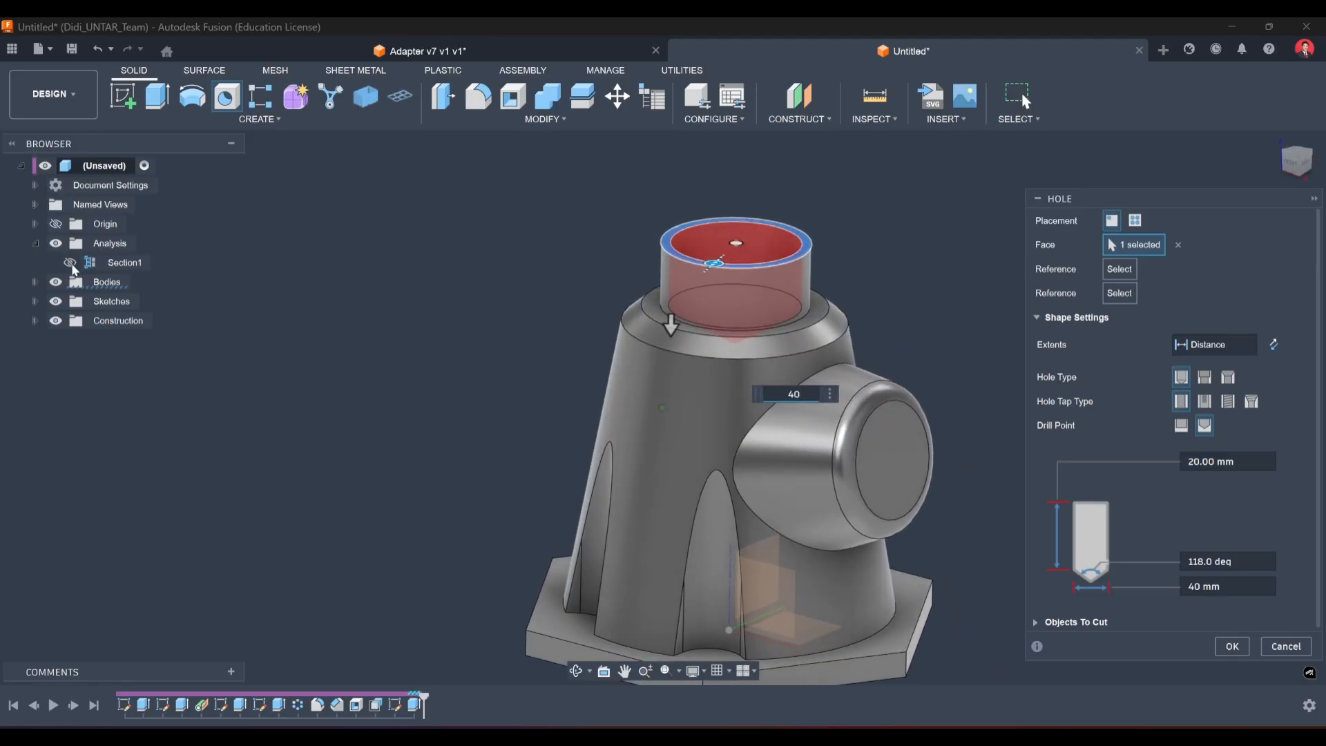
{"action": "left_click", "coordinate": [70, 262]}
{"action": "scroll", "coordinate": [630, 325], "scroll_direction": "up", "scroll_amount": 5}
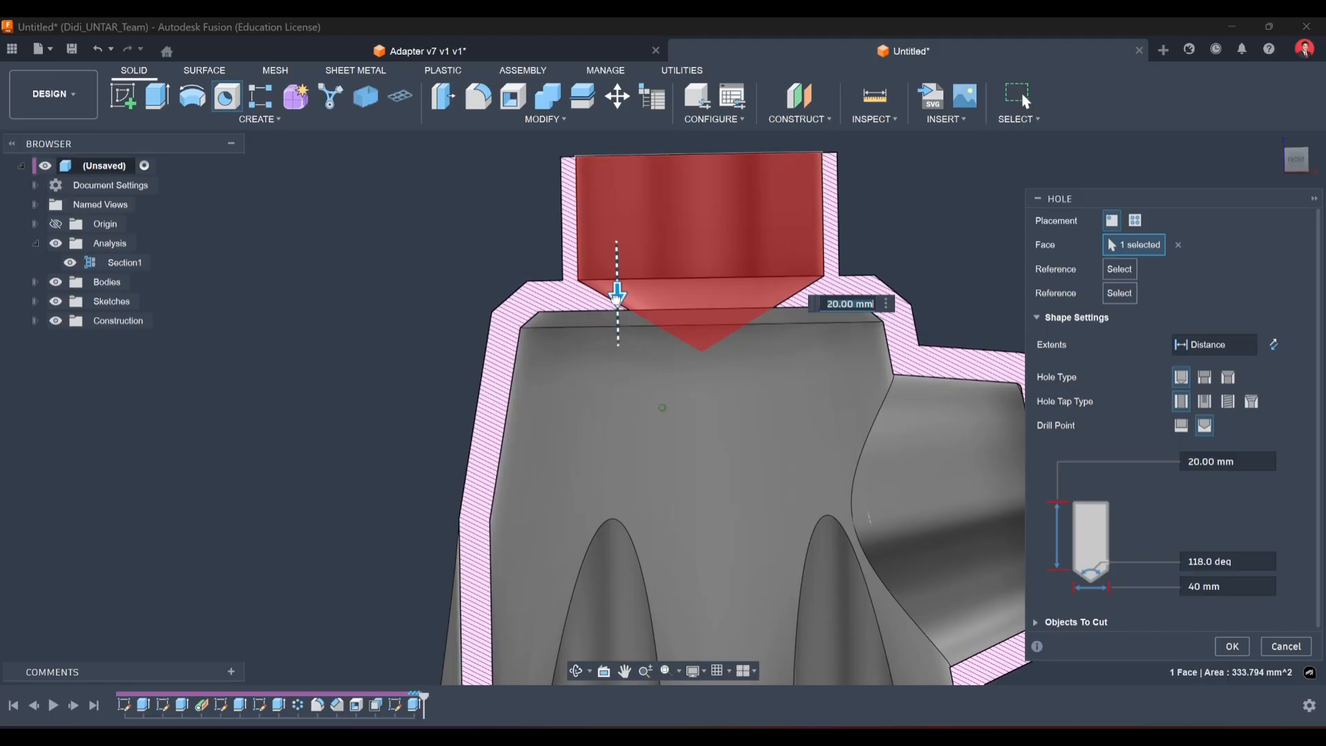
{"action": "left_click_drag", "start_coordinate": [616, 296], "coordinate": [614, 436]}
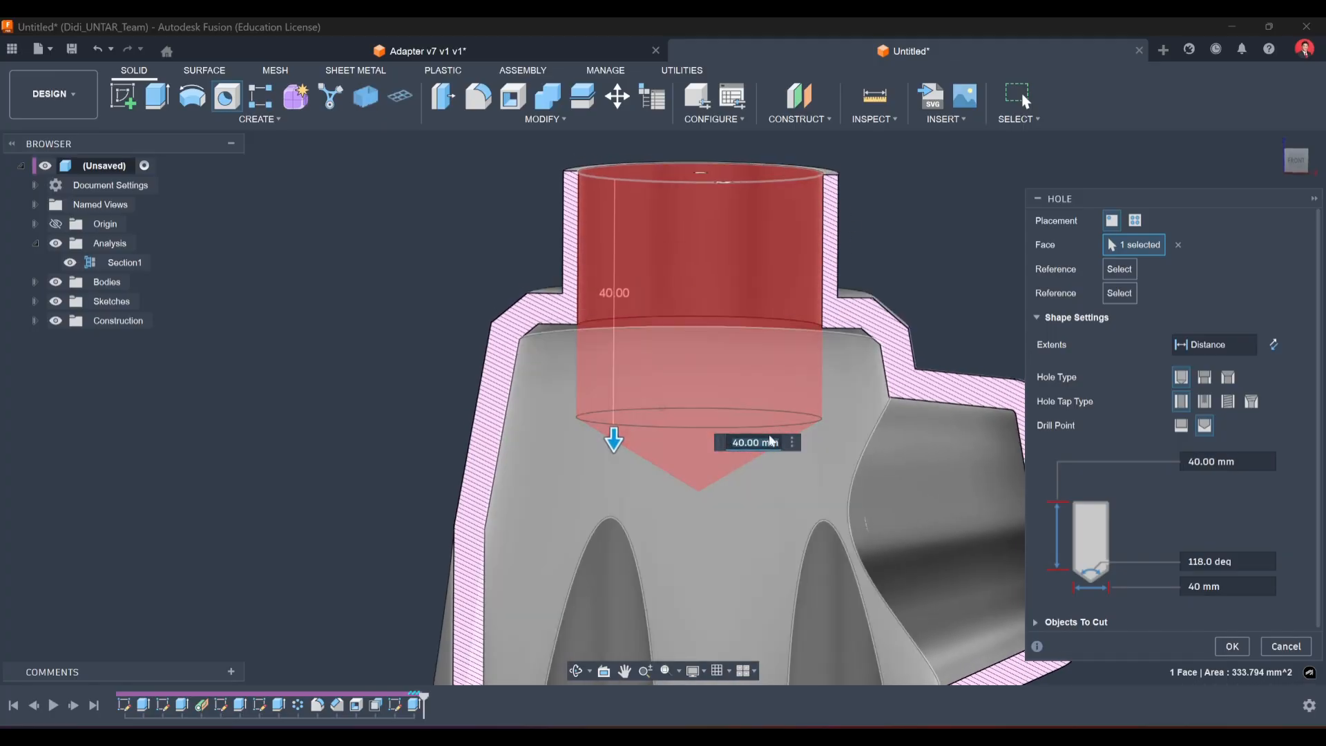
{"action": "middle_click_drag", "start_coordinate": [737, 367], "coordinate": [678, 268], "text": "shift"}
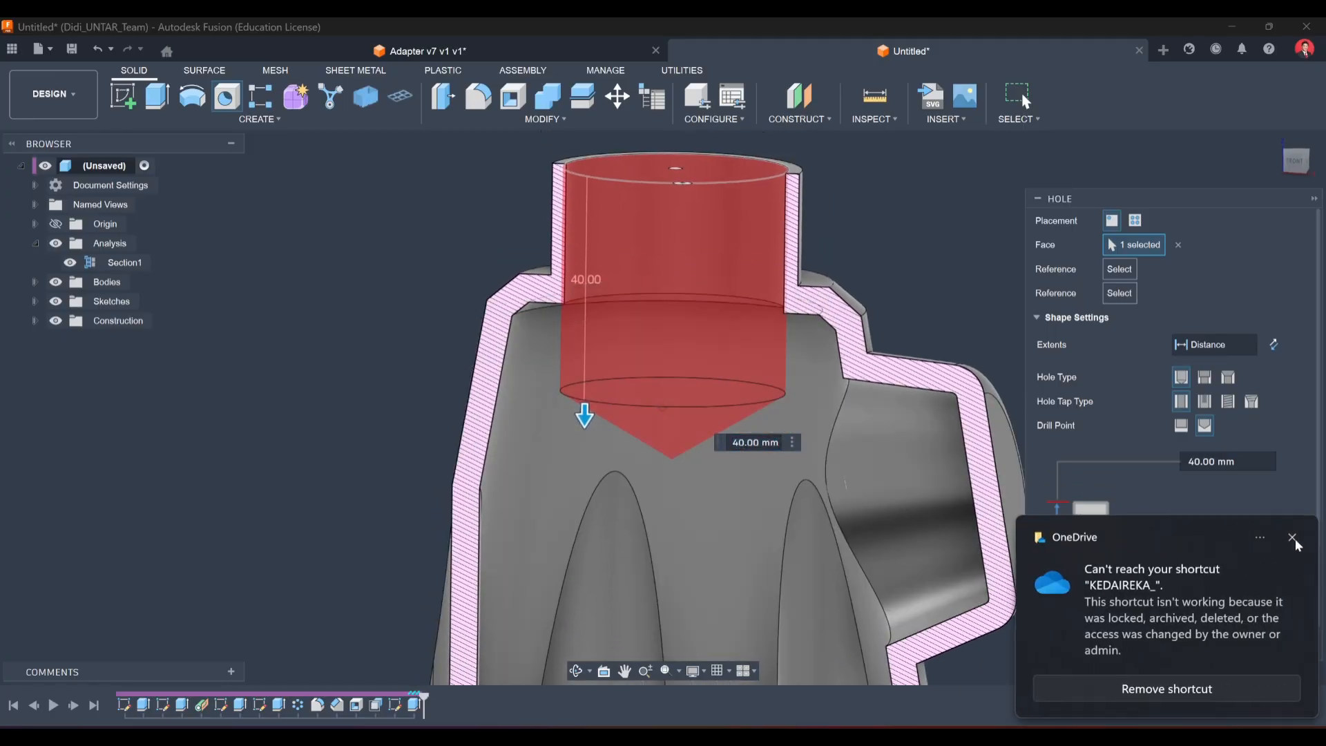
{"action": "middle_click_drag", "start_coordinate": [700, 325], "coordinate": [693, 338], "text": "shift"}
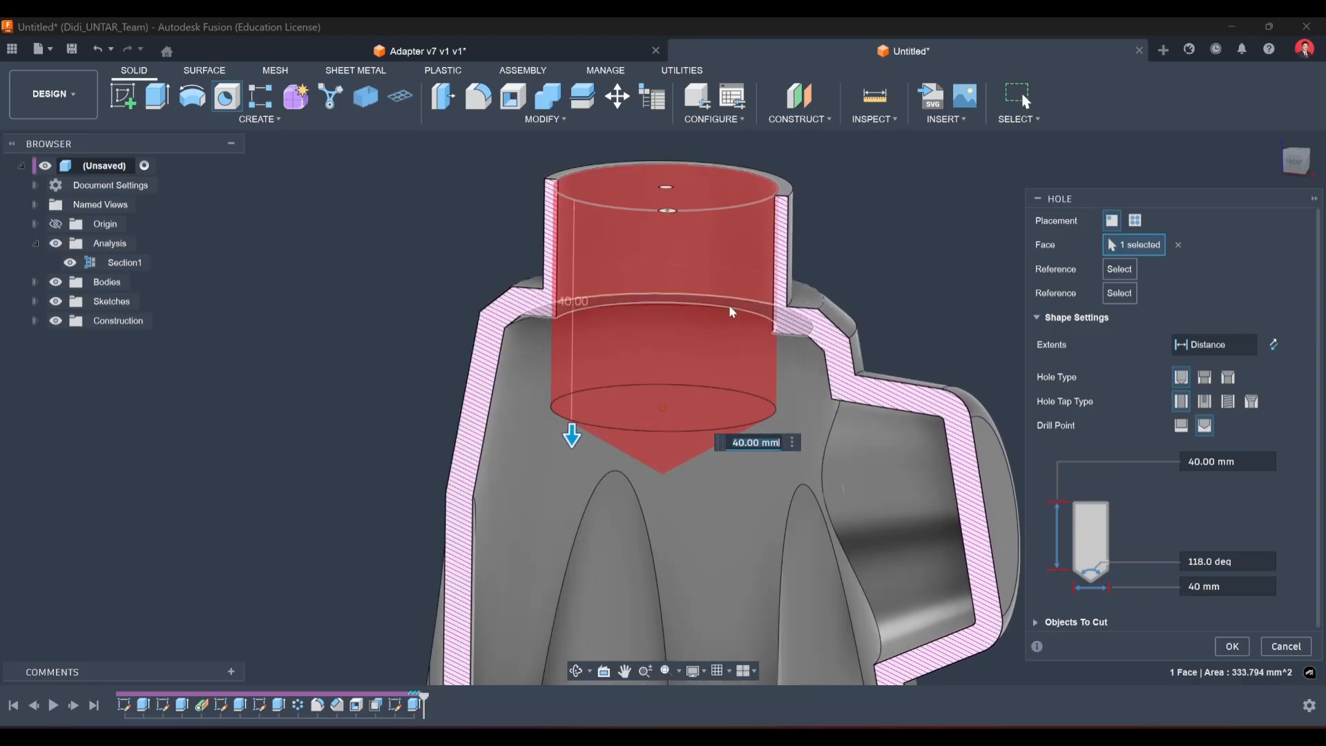
{"action": "middle_click_drag", "start_coordinate": [732, 322], "coordinate": [748, 317], "text": "shift"}
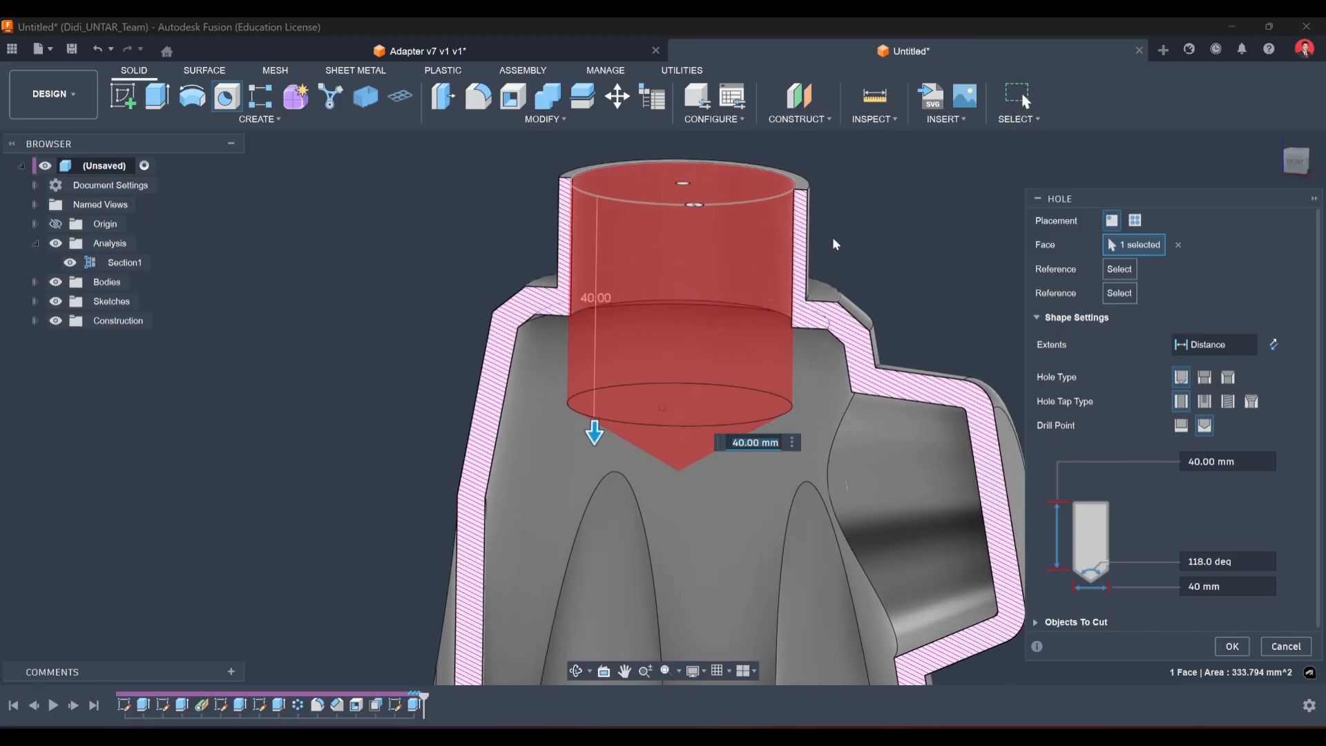
{"action": "middle_click_drag", "start_coordinate": [836, 243], "coordinate": [813, 258], "text": "shift"}
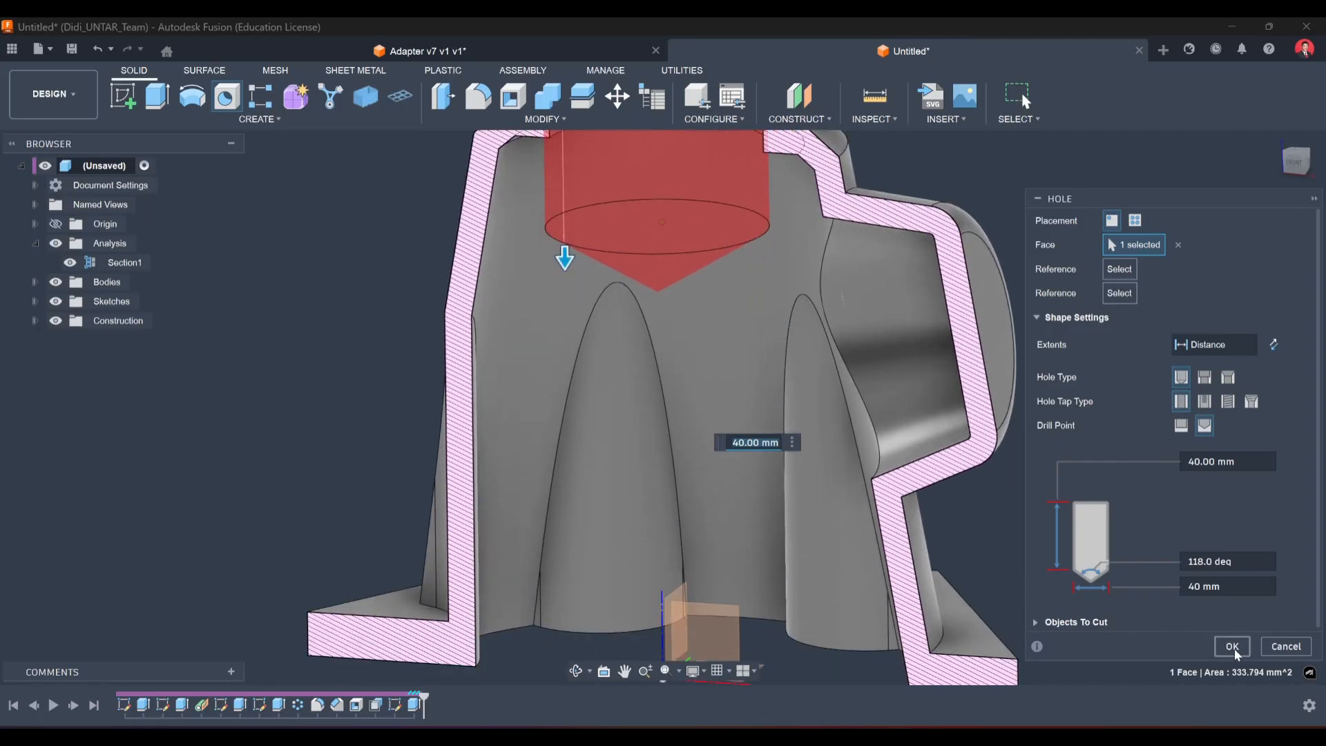
{"action": "left_click", "coordinate": [1232, 646]}
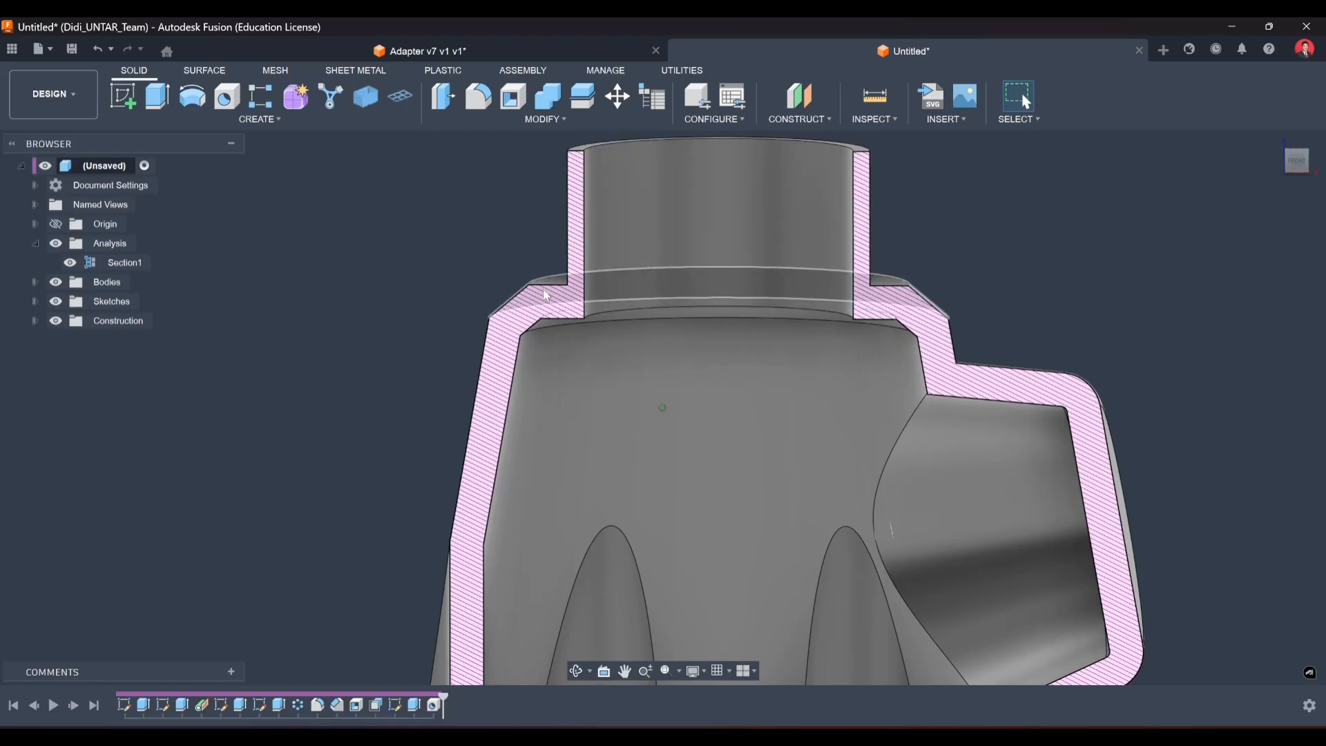
{"action": "left_click", "coordinate": [69, 262]}
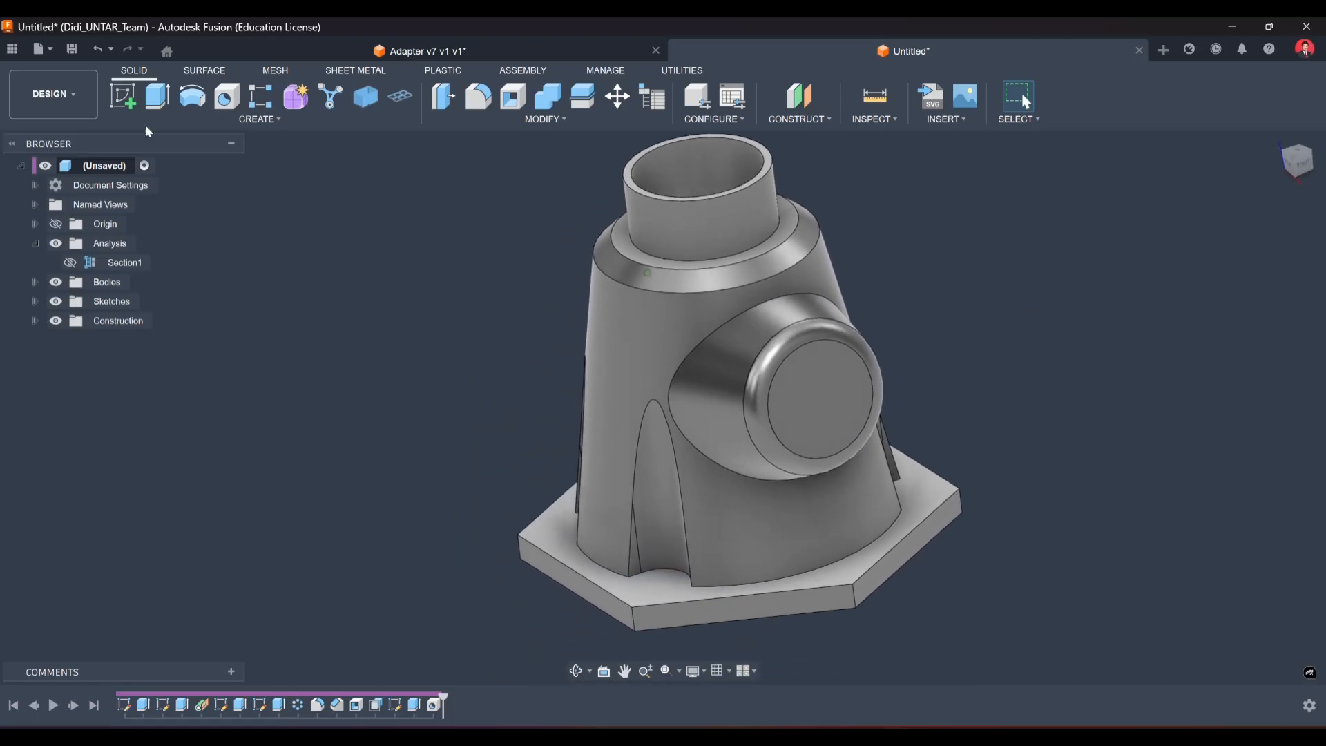
On the side boss's end face, sketch a centre-point arc slot below the face centre, about 24.8 mm centreline diameter and 4.2 mm wide.
{"action": "left_click", "coordinate": [123, 97]}
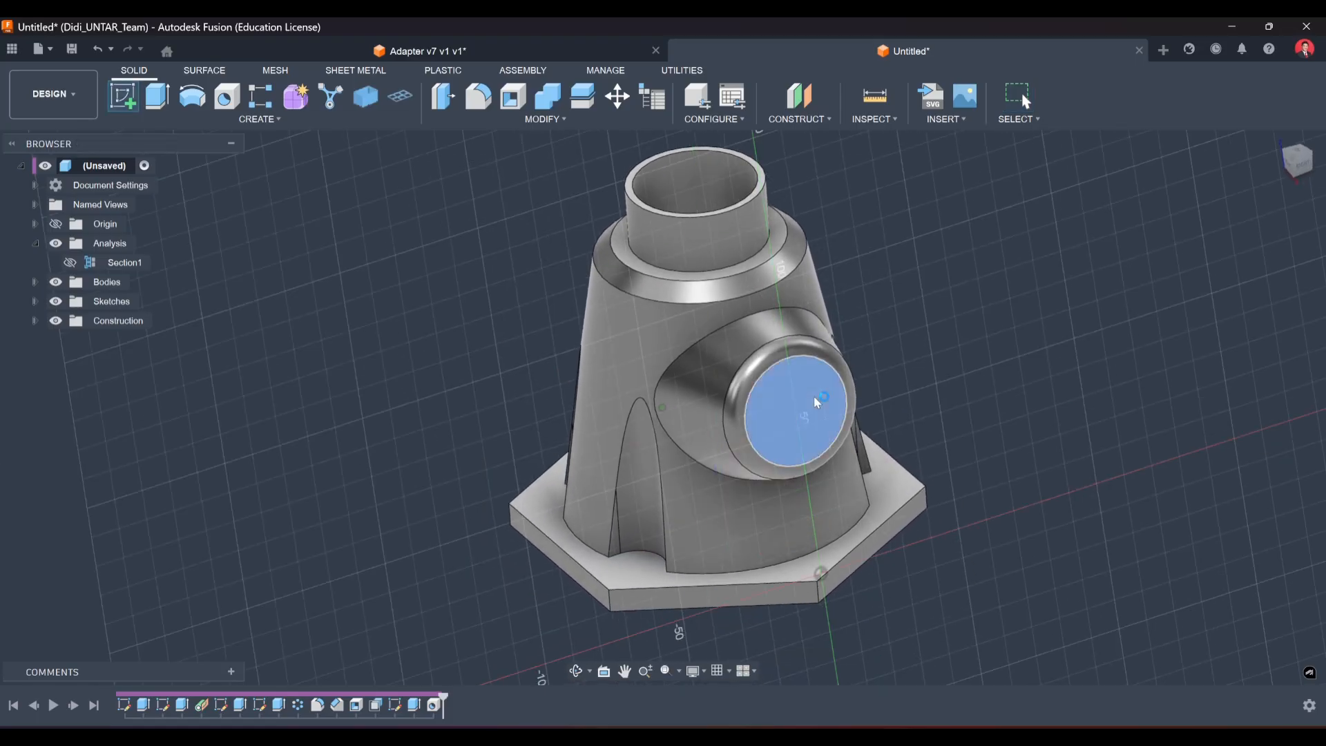
{"action": "left_click", "coordinate": [816, 416]}
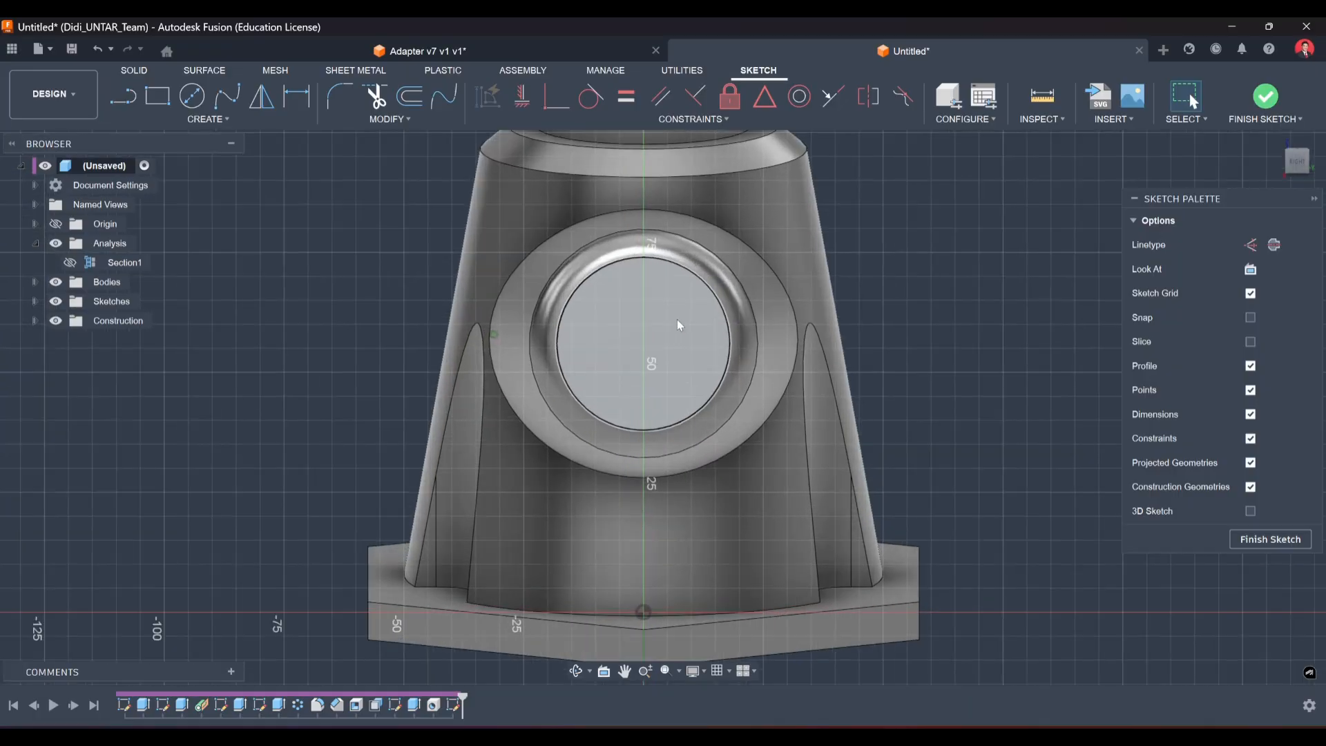
{"action": "left_click", "coordinate": [219, 120]}
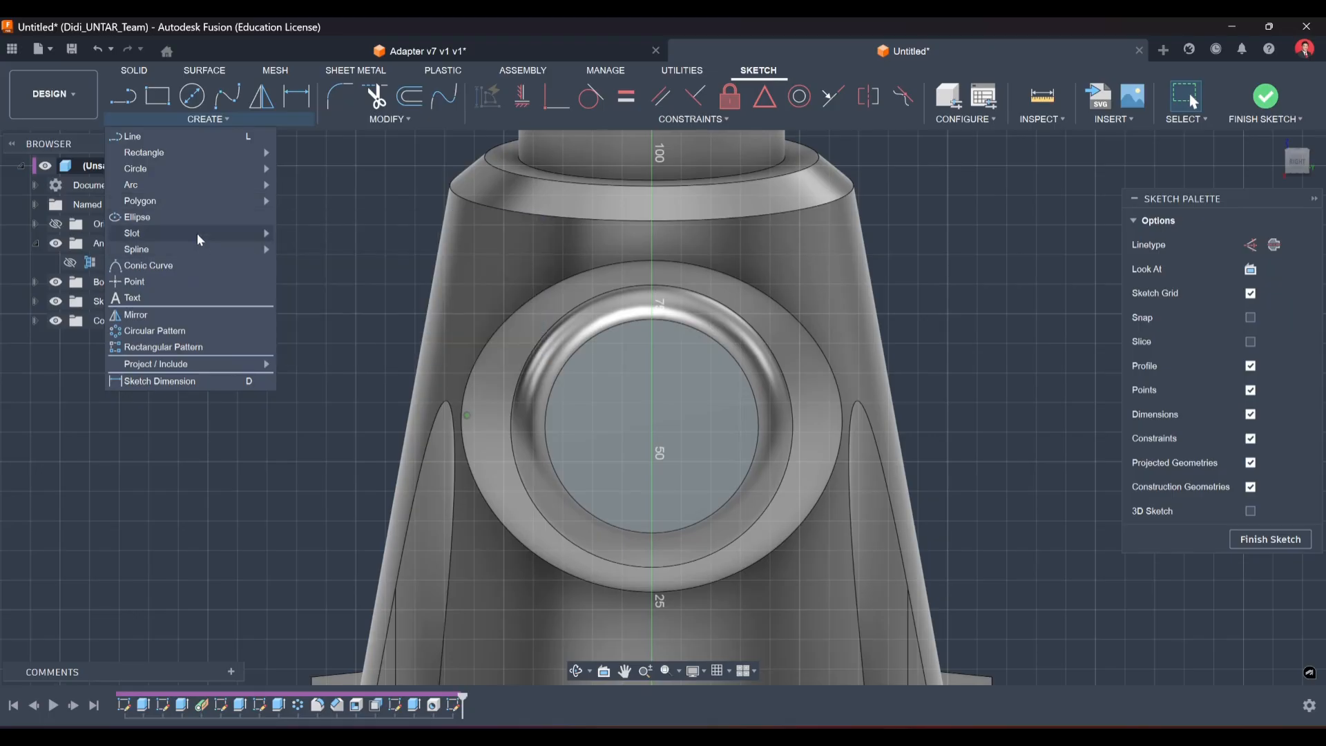
{"action": "mouse_move", "coordinate": [197, 233]}
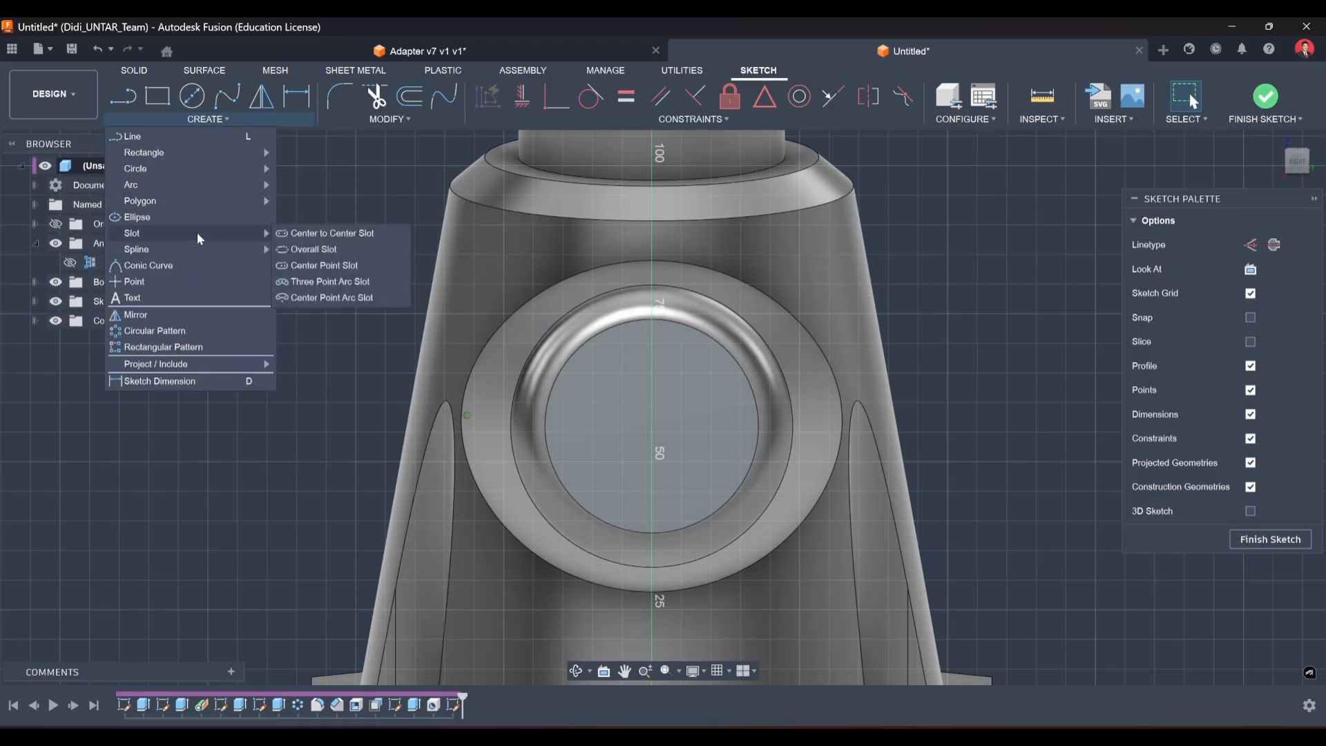
{"action": "left_click", "coordinate": [323, 301]}
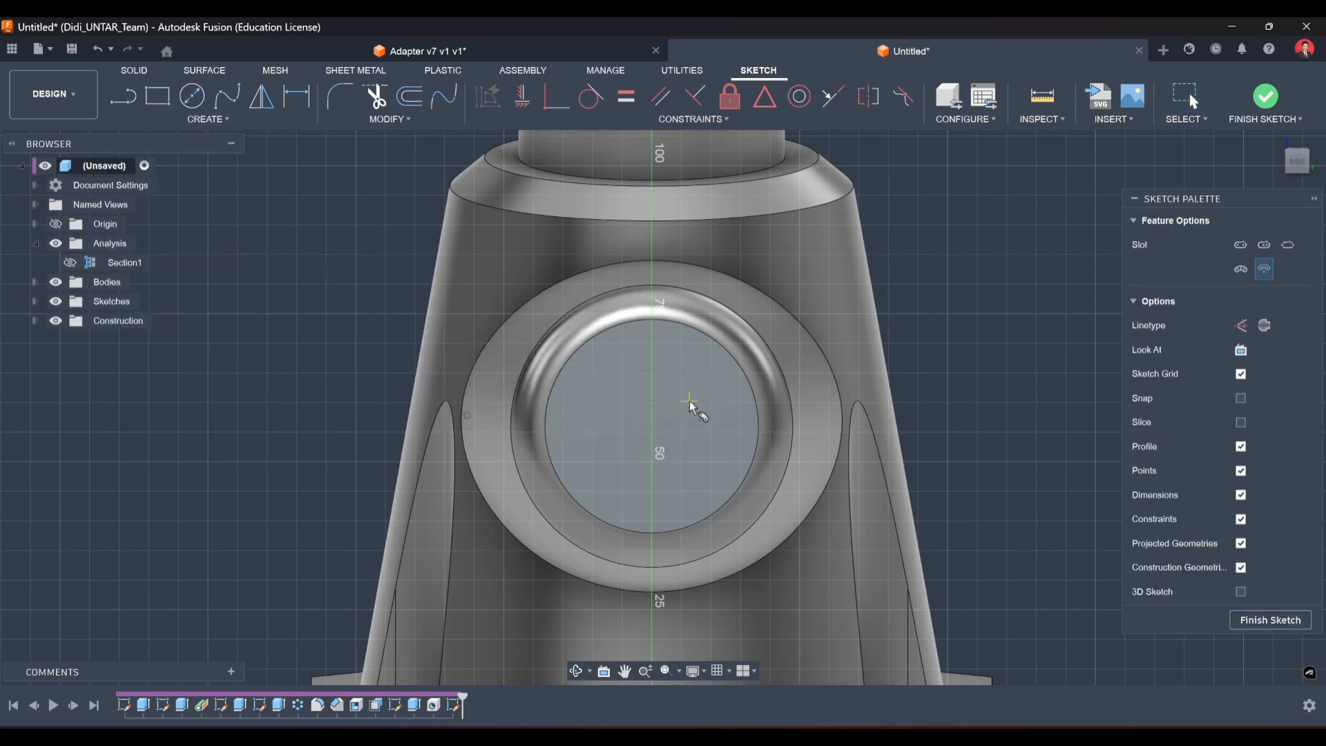
{"action": "left_click", "coordinate": [652, 427]}
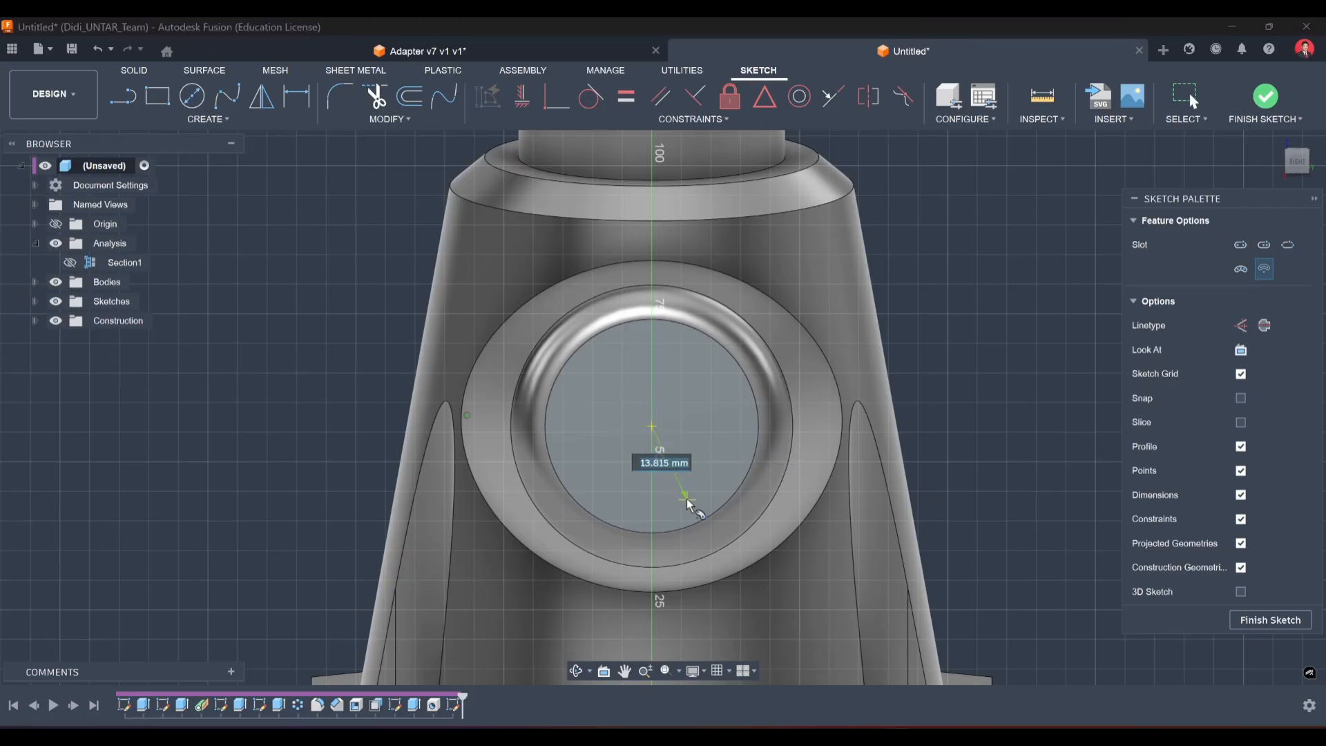
{"action": "left_click", "coordinate": [701, 481]}
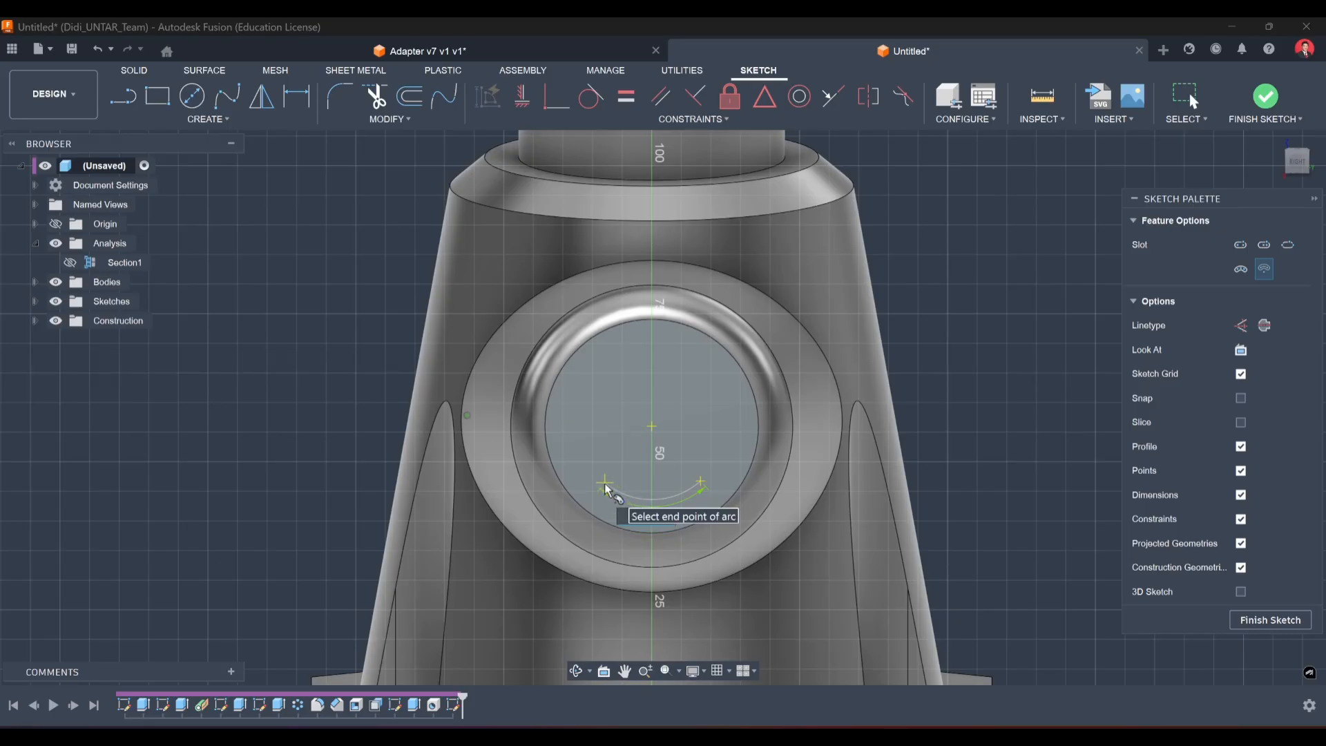
{"action": "left_click", "coordinate": [605, 486]}
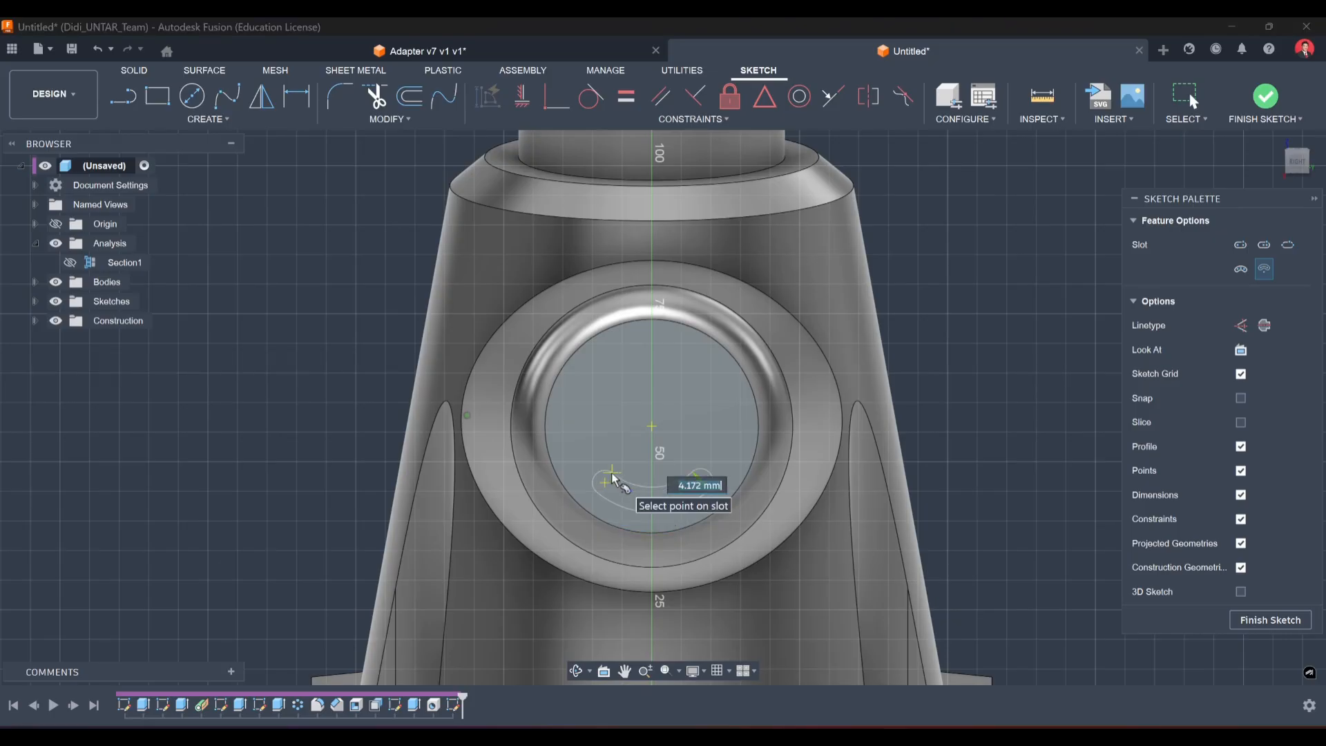
{"action": "left_click", "coordinate": [612, 478]}
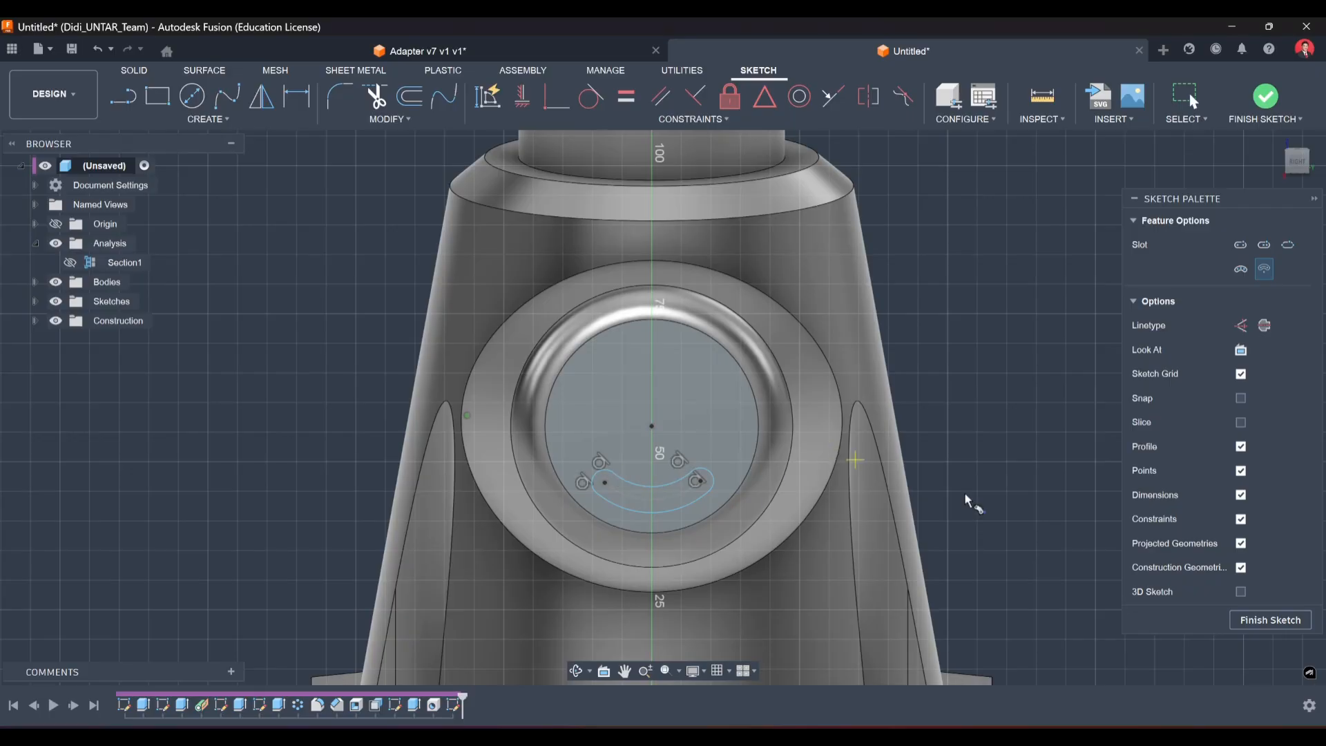
{"action": "right_click", "coordinate": [1049, 516]}
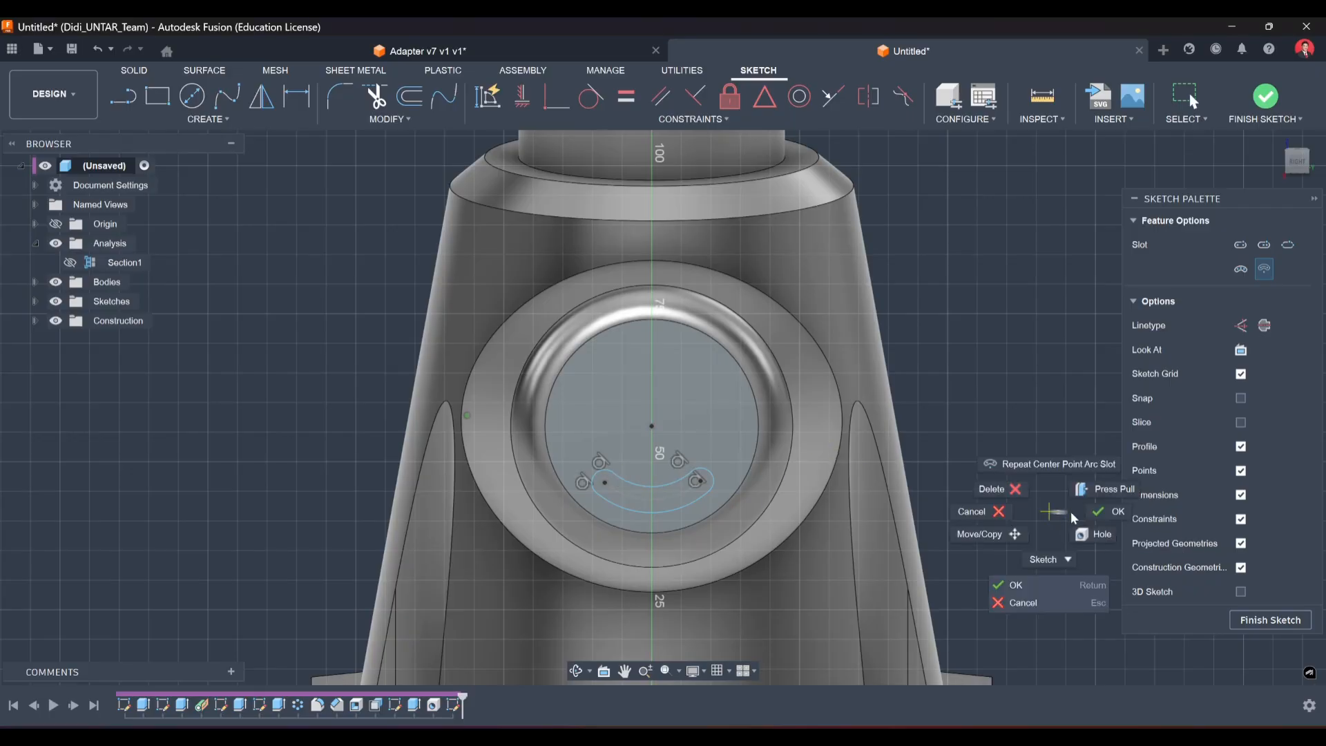
{"action": "left_click", "coordinate": [1108, 517]}
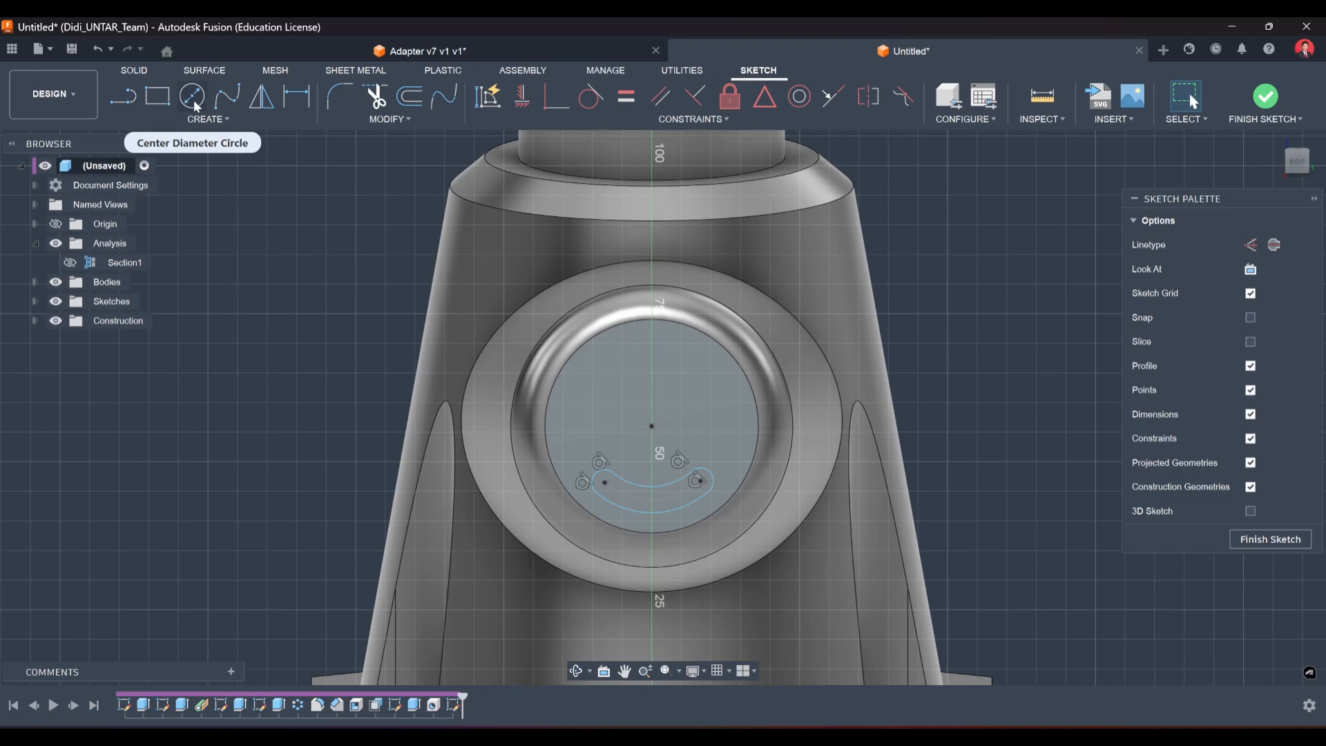
Dimension the slot's centreline arc as a diameter of 26 mm.
{"action": "left_click", "coordinate": [297, 96]}
{"action": "left_click", "coordinate": [629, 497]}
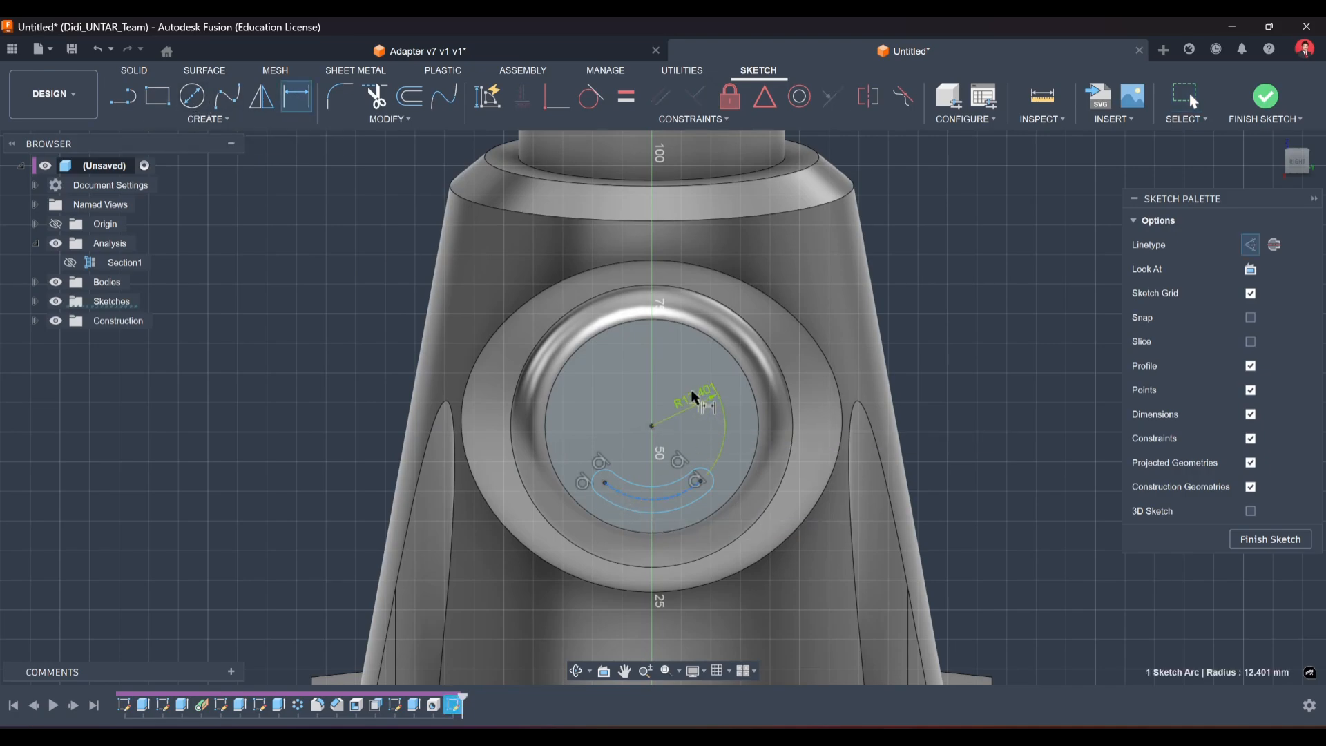
{"action": "right_click", "coordinate": [682, 395]}
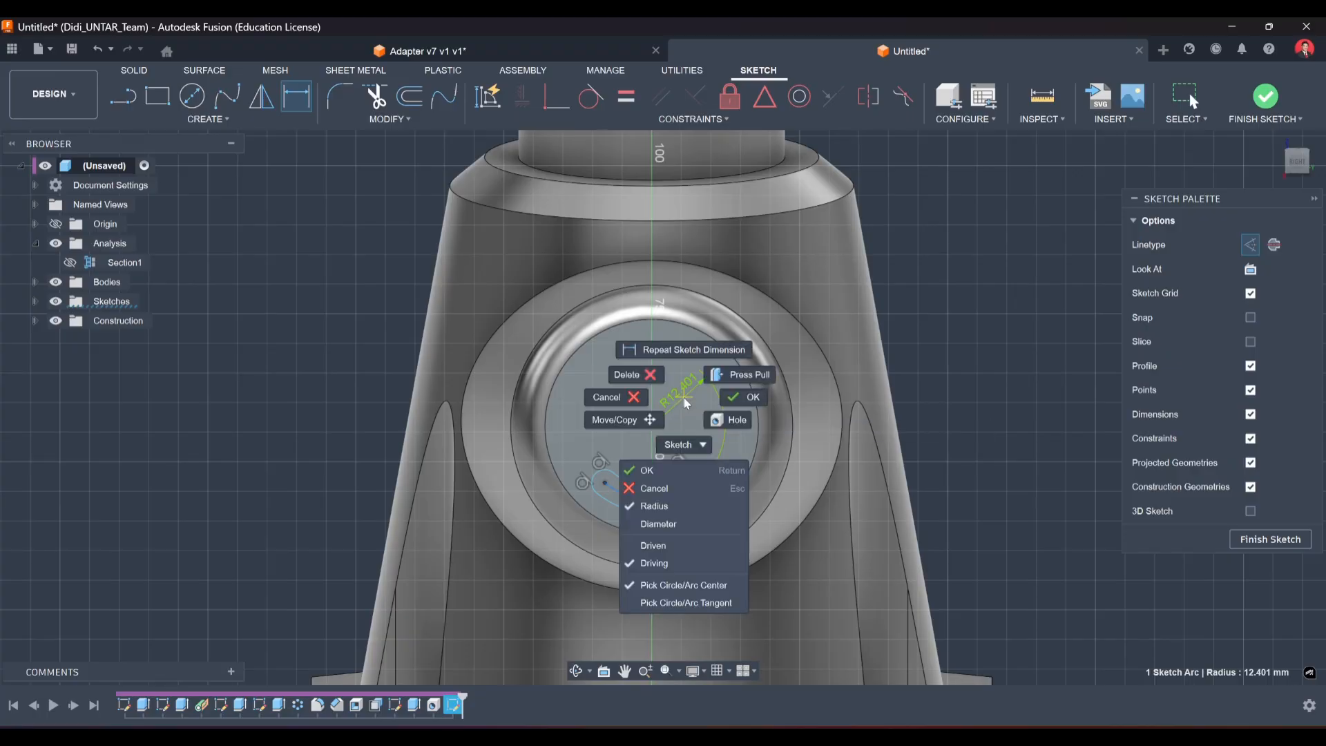
{"action": "left_click", "coordinate": [688, 525]}
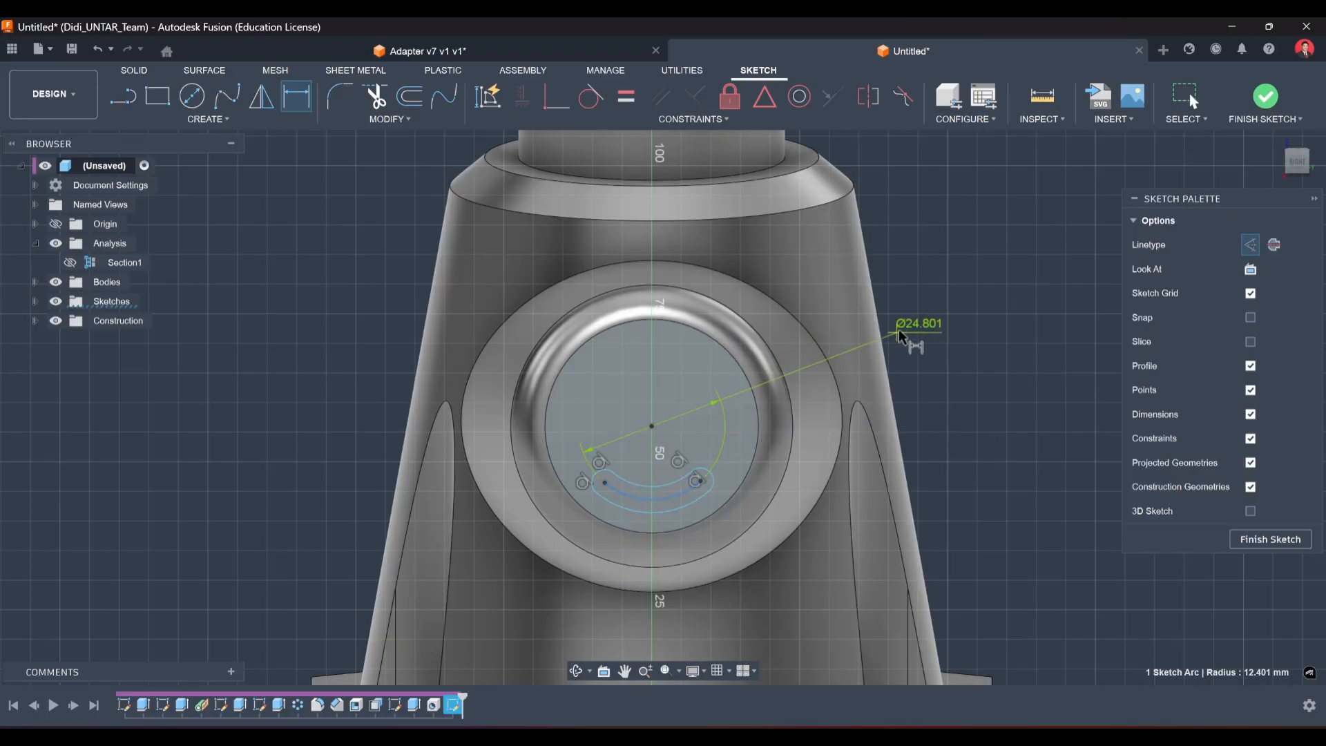
{"action": "left_click", "coordinate": [908, 312]}
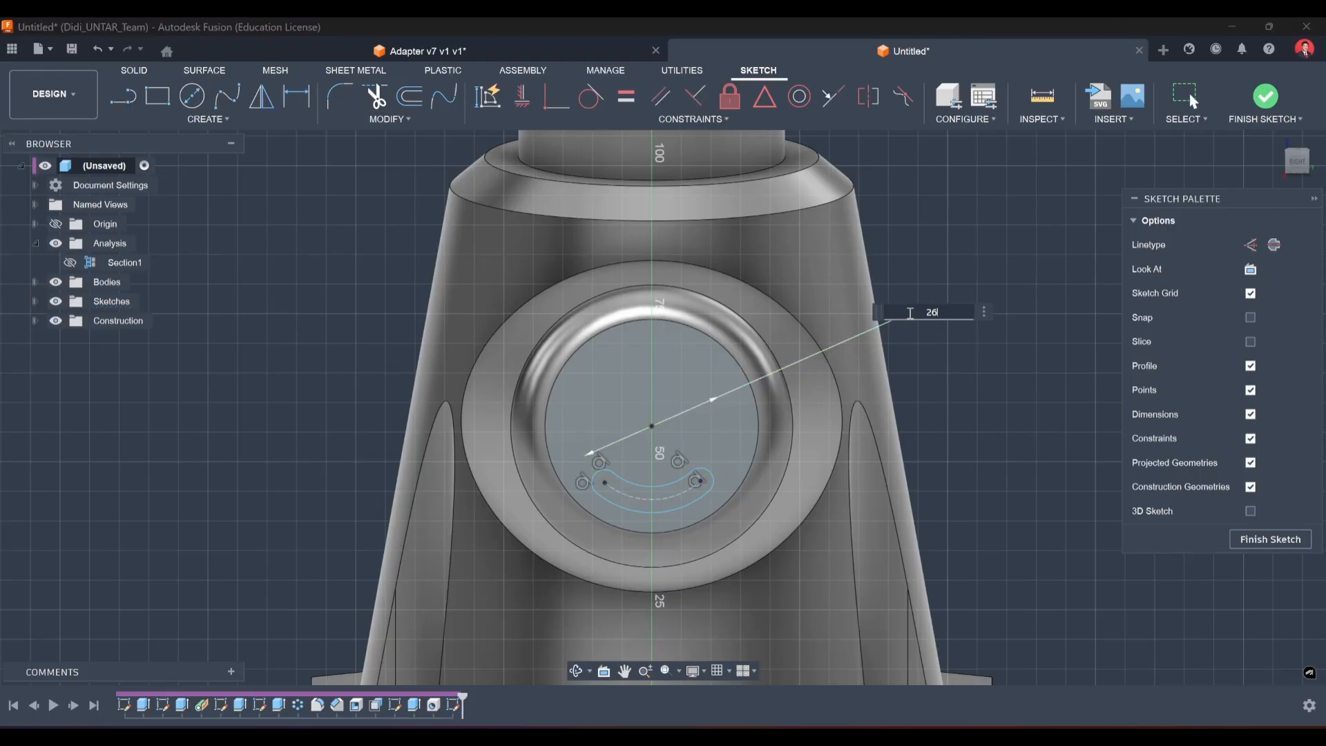
{"action": "type", "text": "26"}
{"action": "key", "text": "Return"}
Dimension the arc slot's rounded end with a radius of 2.6 mm.
{"action": "scroll", "coordinate": [829, 428], "scroll_direction": "up", "scroll_amount": 3}
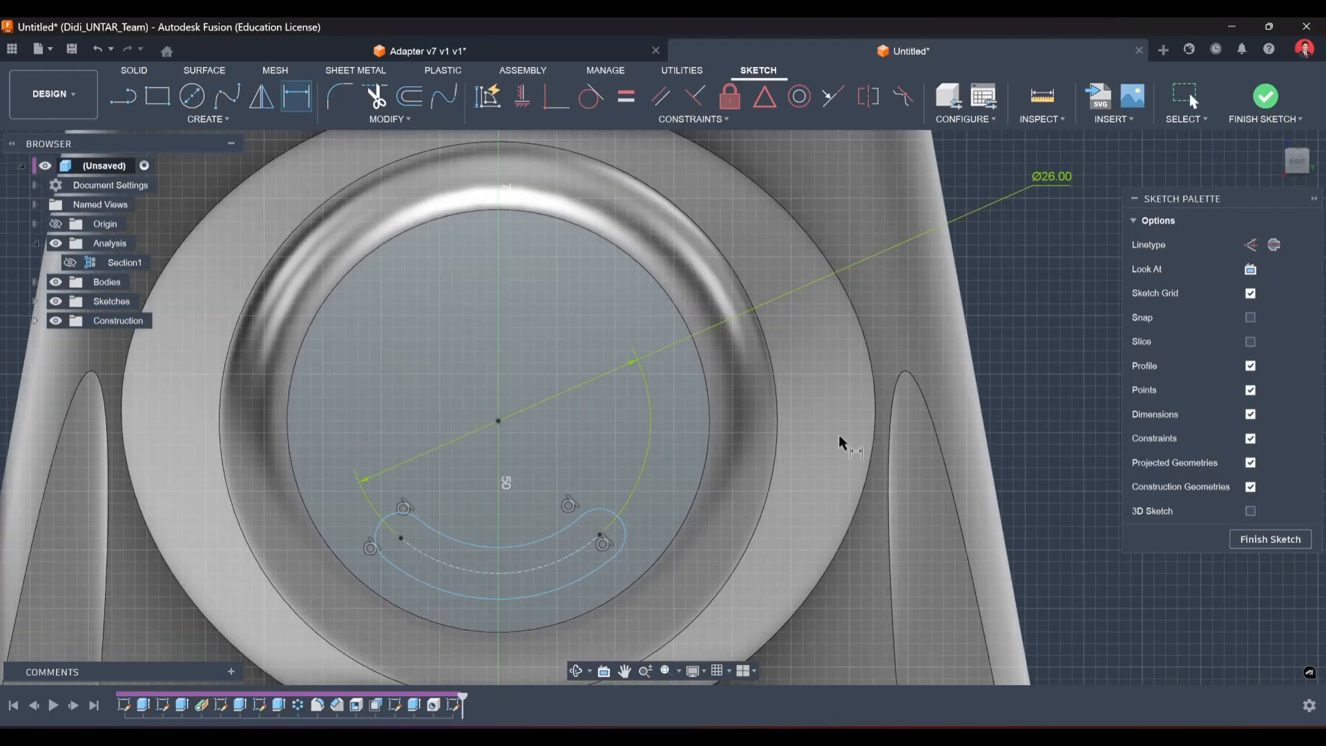
{"action": "middle_click_drag", "start_coordinate": [866, 498], "coordinate": [900, 500]}
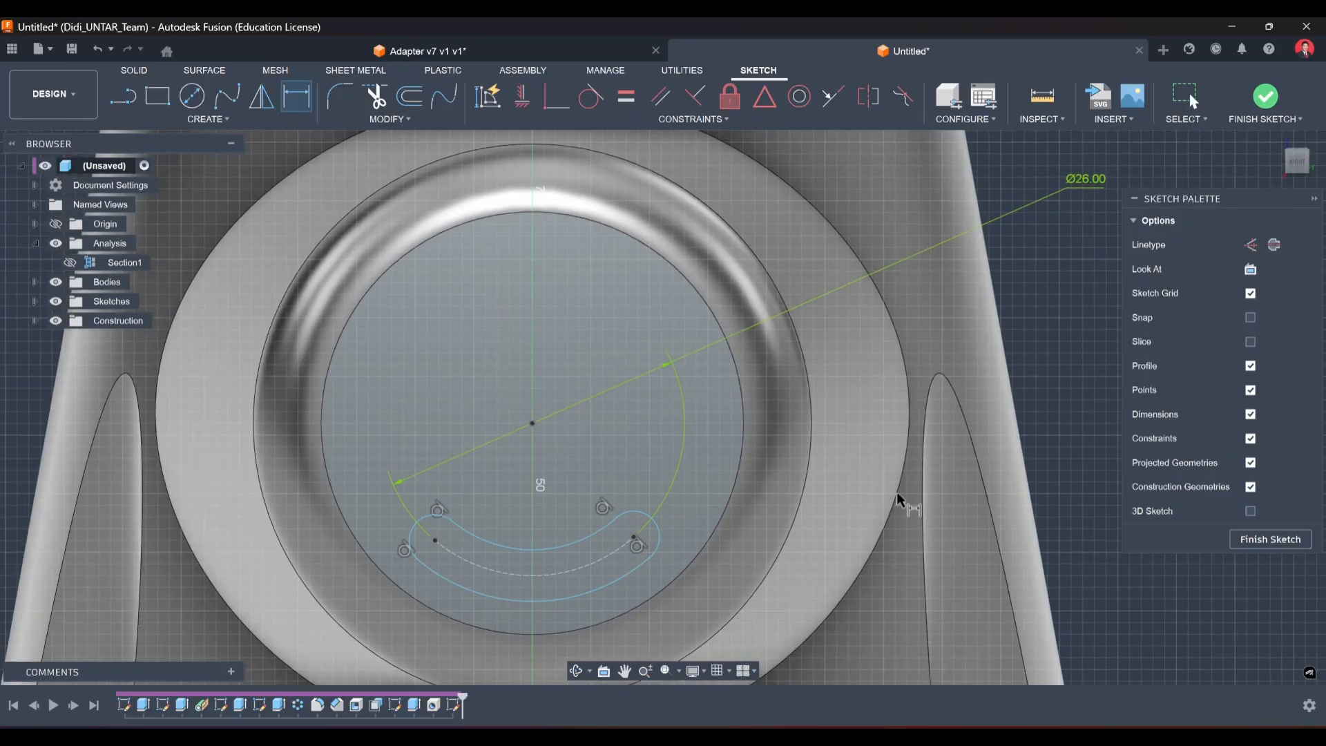
{"action": "left_click", "coordinate": [660, 535]}
{"action": "left_click", "coordinate": [703, 515]}
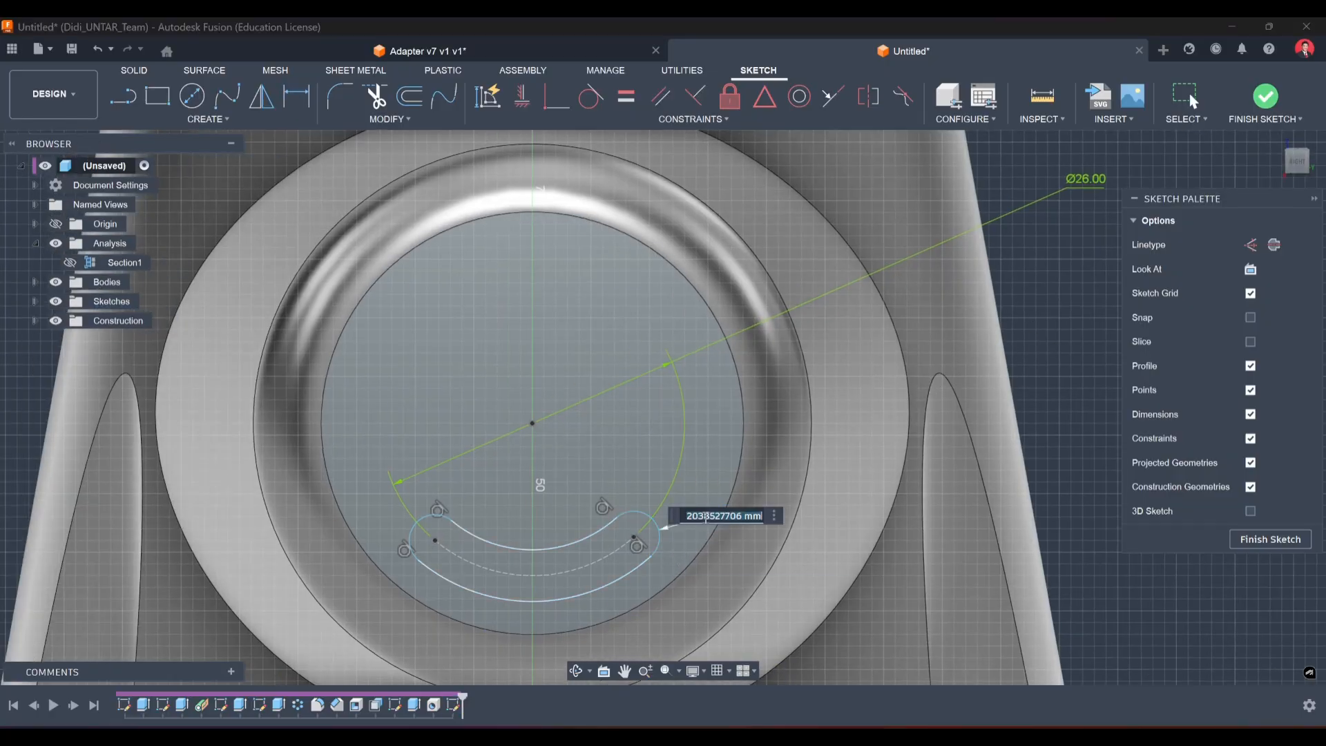
{"action": "key", "text": "Return"}
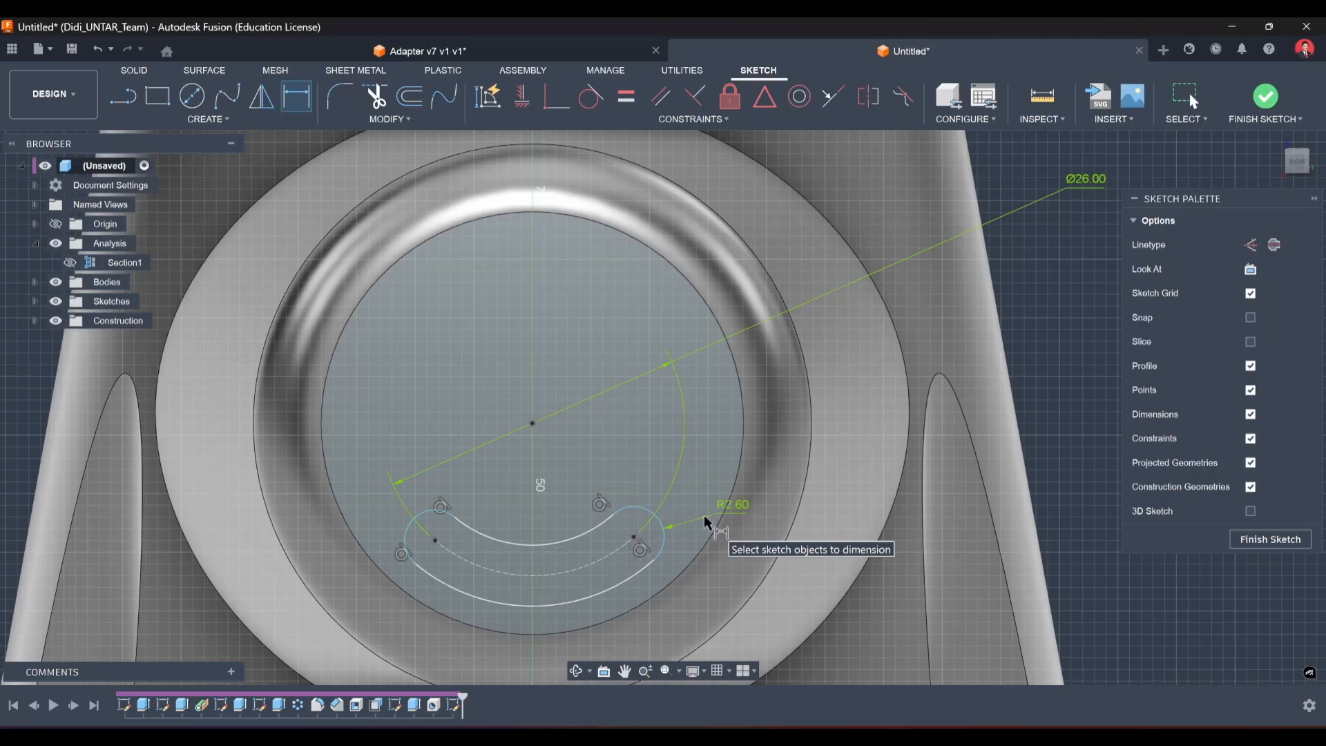
{"action": "middle_click_drag", "start_coordinate": [677, 479], "coordinate": [677, 446]}
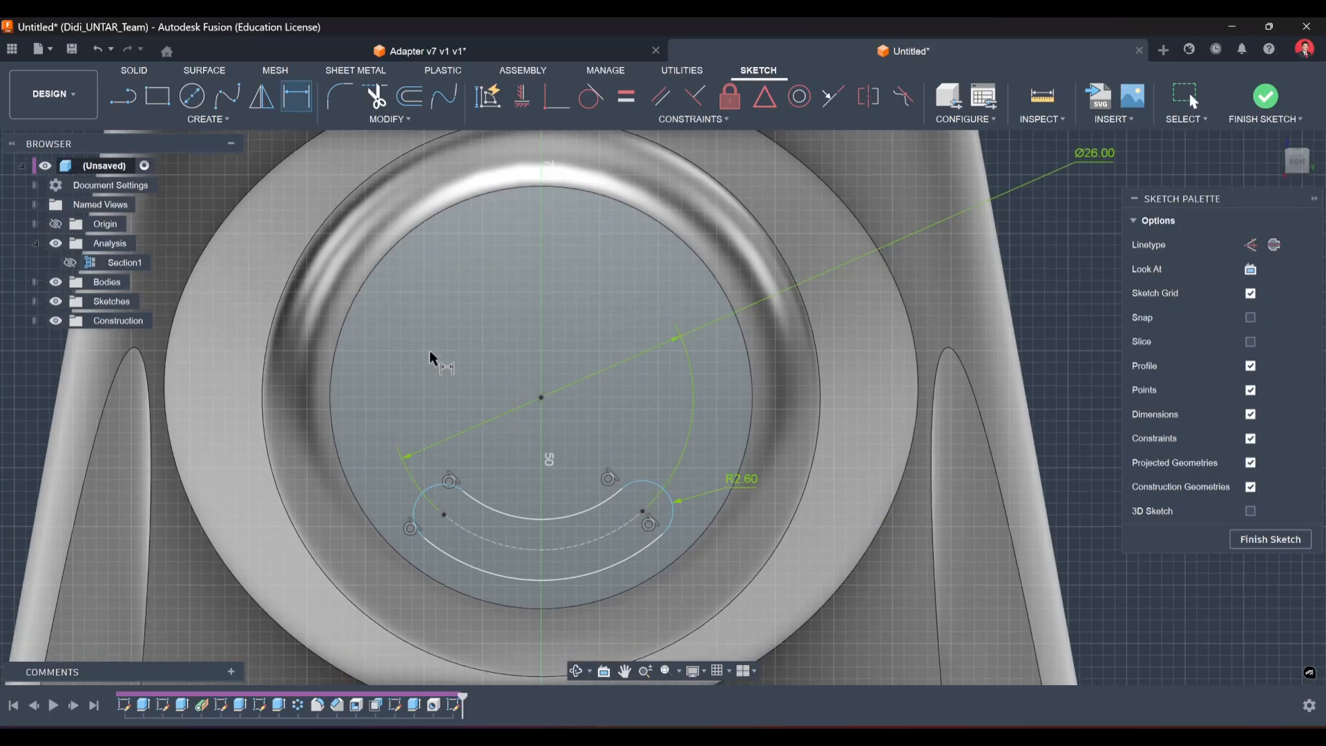
Shift the arc slot's two end centres along its centreline to test how freely the slot moves.
{"action": "key", "text": "Escape"}
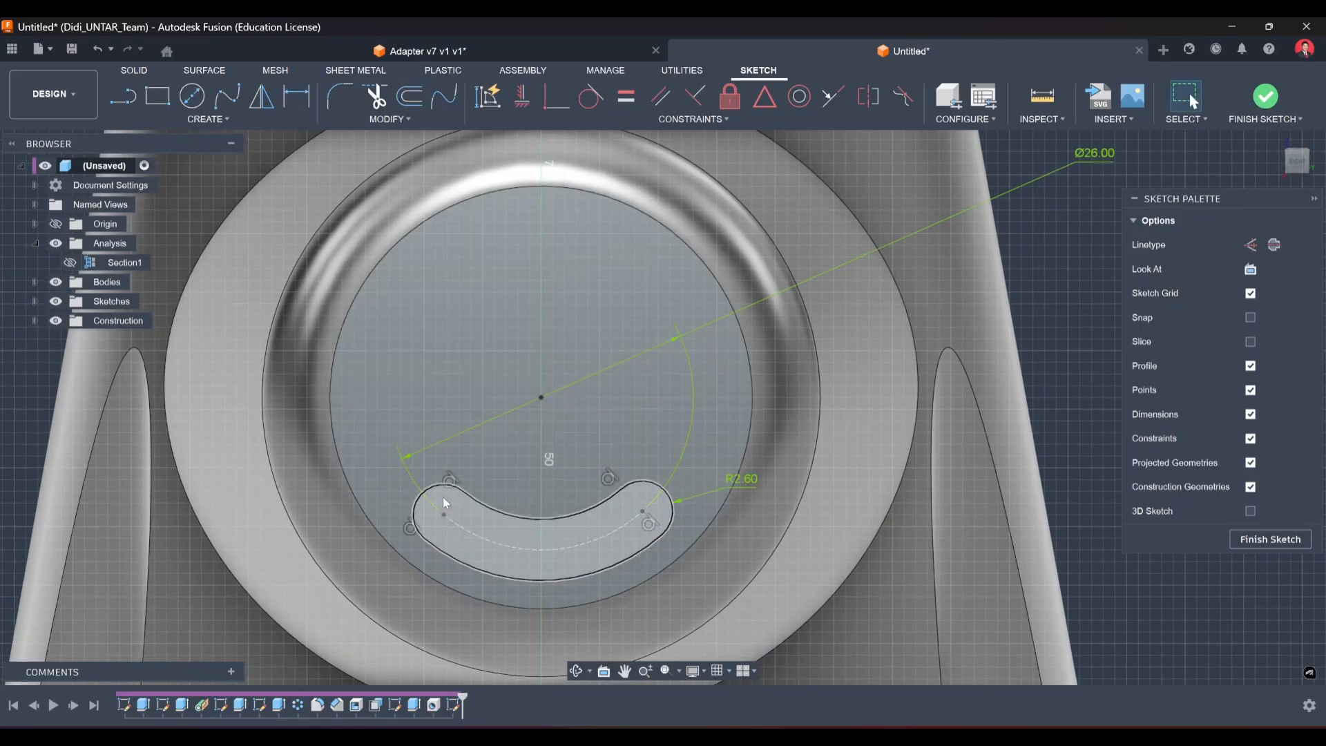
{"action": "mouse_move", "coordinate": [442, 513]}
{"action": "left_mouse_down"}
{"action": "mouse_move", "coordinate": [457, 523]}
{"action": "mouse_move", "coordinate": [445, 511]}
{"action": "left_mouse_up"}
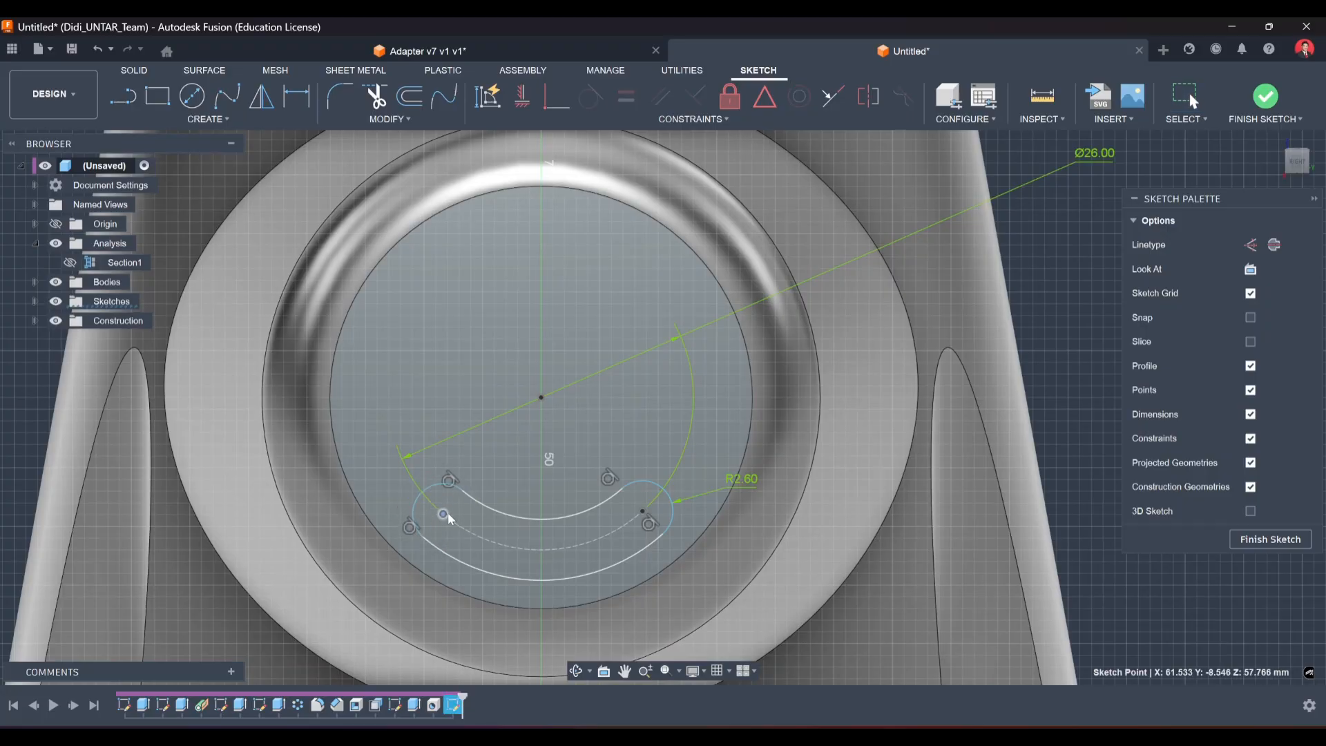
{"action": "left_click_drag", "start_coordinate": [644, 510], "coordinate": [623, 530]}
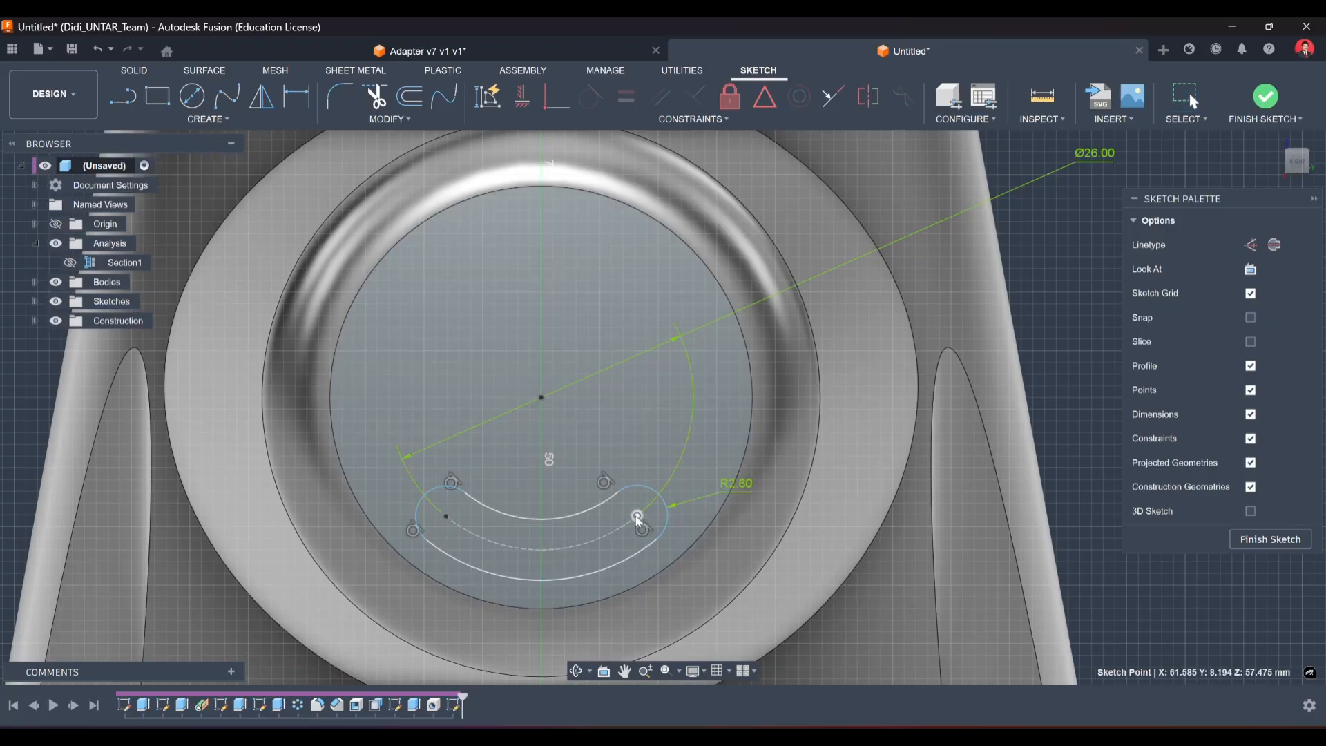
{"action": "left_click_drag", "start_coordinate": [446, 515], "coordinate": [435, 506]}
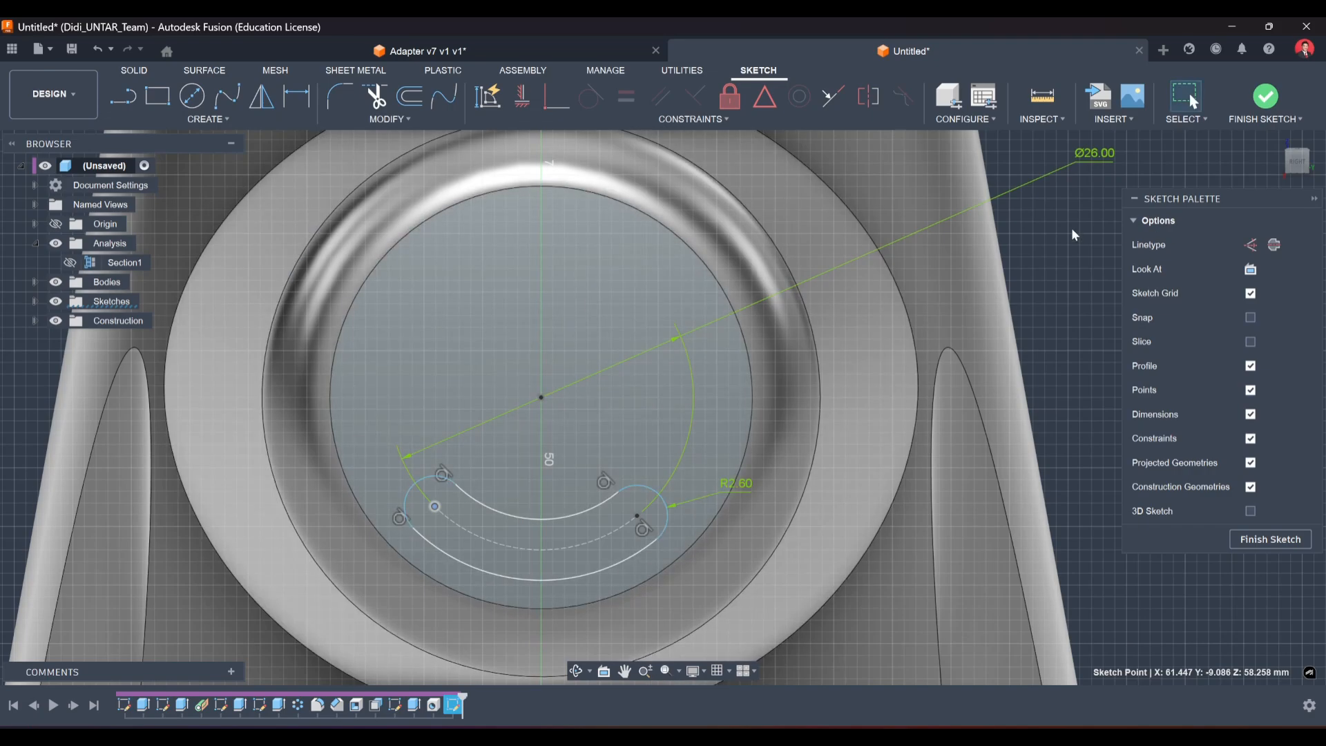
{"action": "left_click", "coordinate": [1071, 228]}
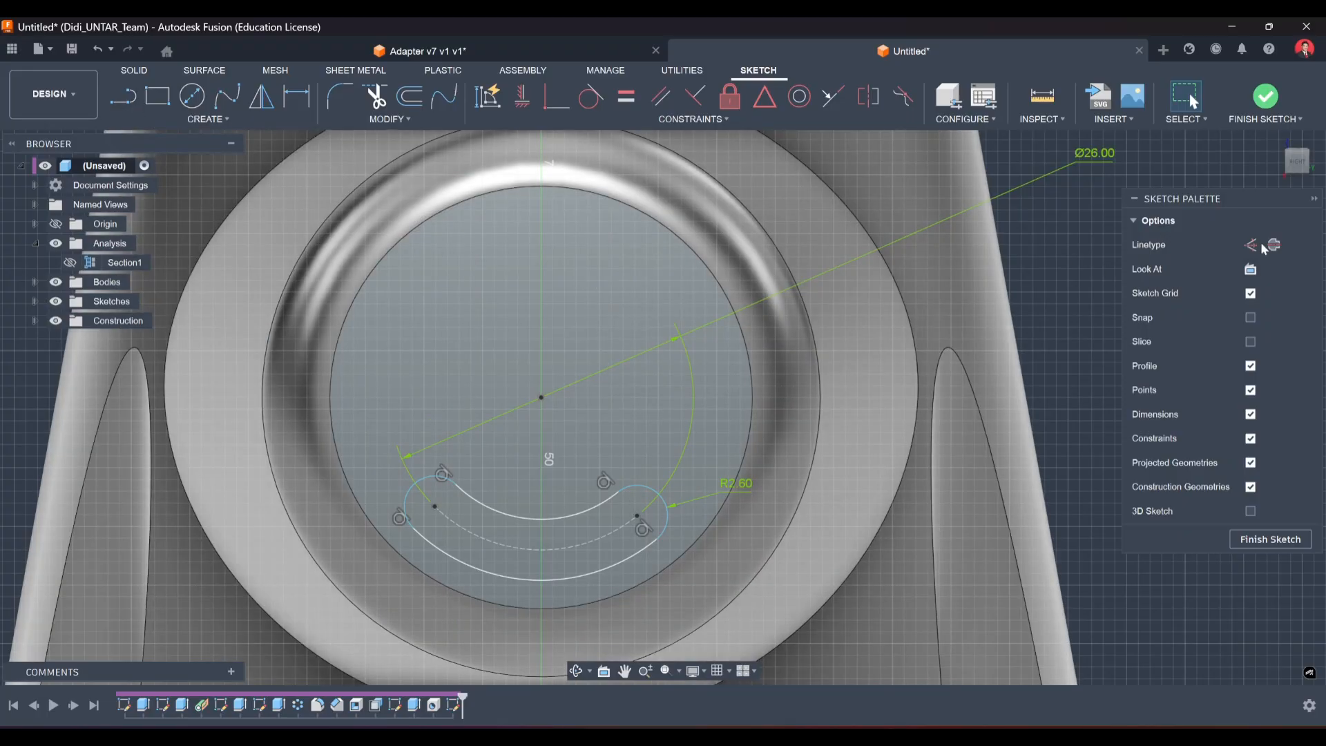
Draw a construction line from the midpoint of the slot's centreline arc to the centre of the boss face.
{"action": "left_click", "coordinate": [1251, 245]}
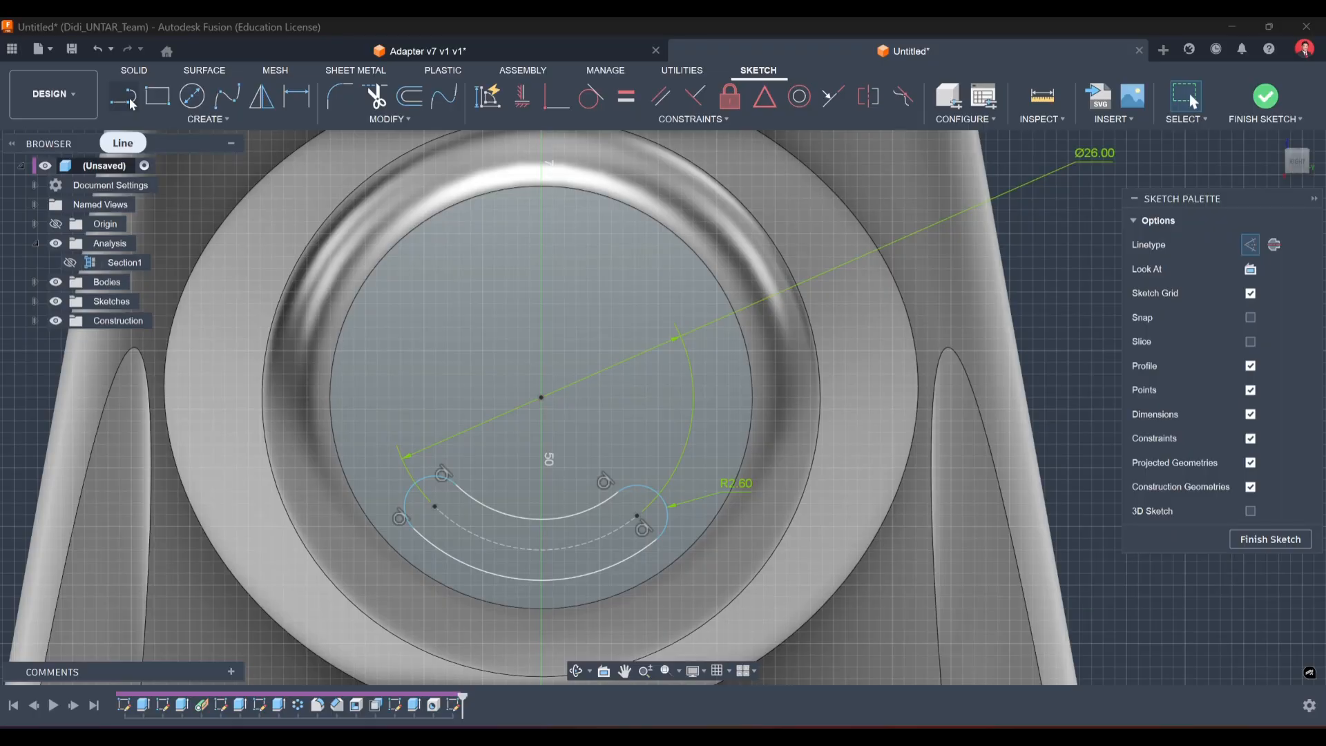
{"action": "left_click", "coordinate": [130, 101]}
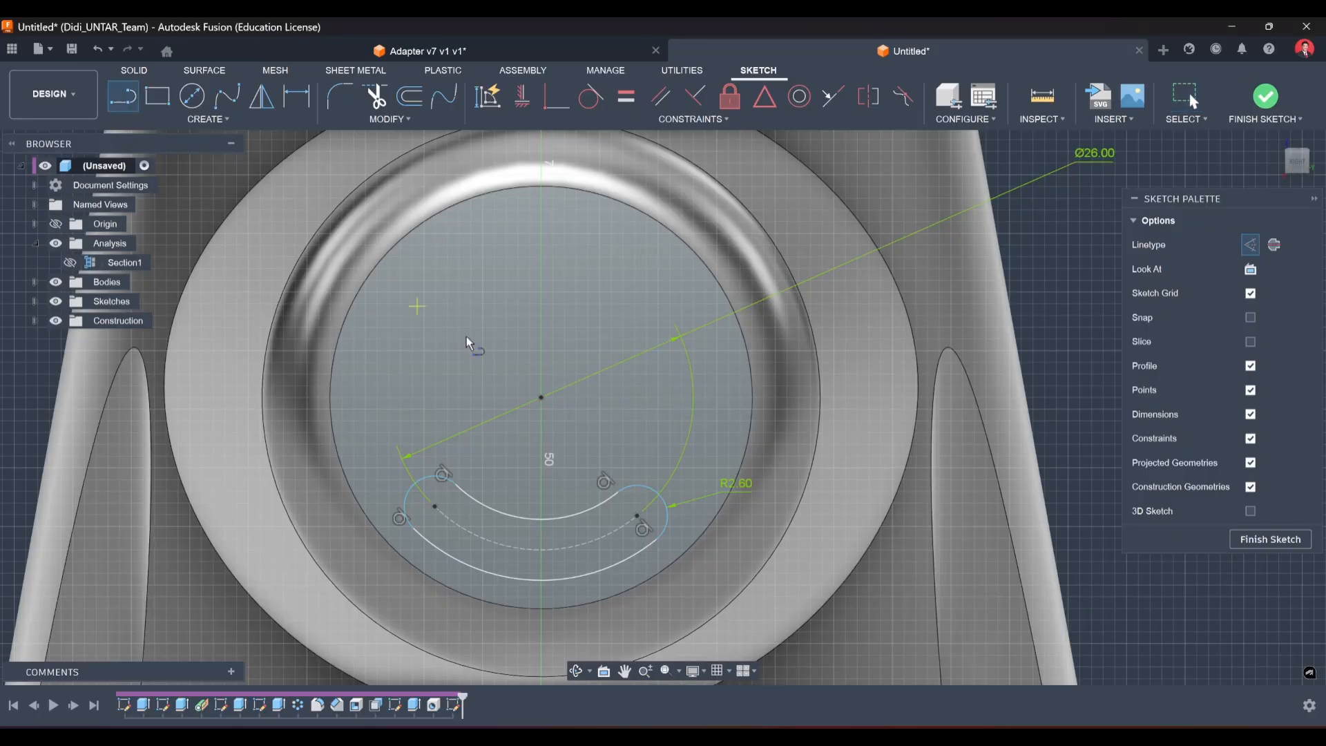
{"action": "left_click", "coordinate": [532, 550]}
{"action": "left_click", "coordinate": [543, 397]}
{"action": "key", "text": "Escape"}
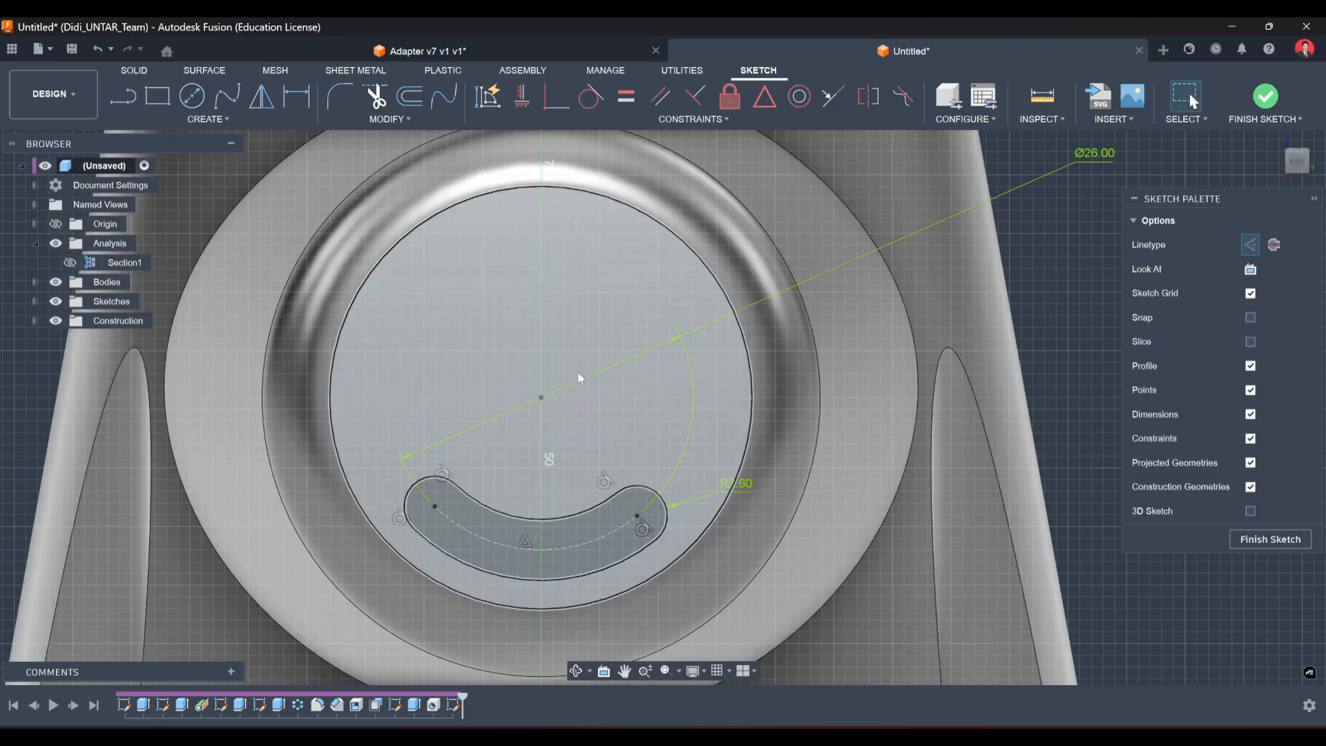
Constrain the construction line to vertical and shift a slot end to test the slot's symmetry.
{"action": "left_click", "coordinate": [522, 97]}
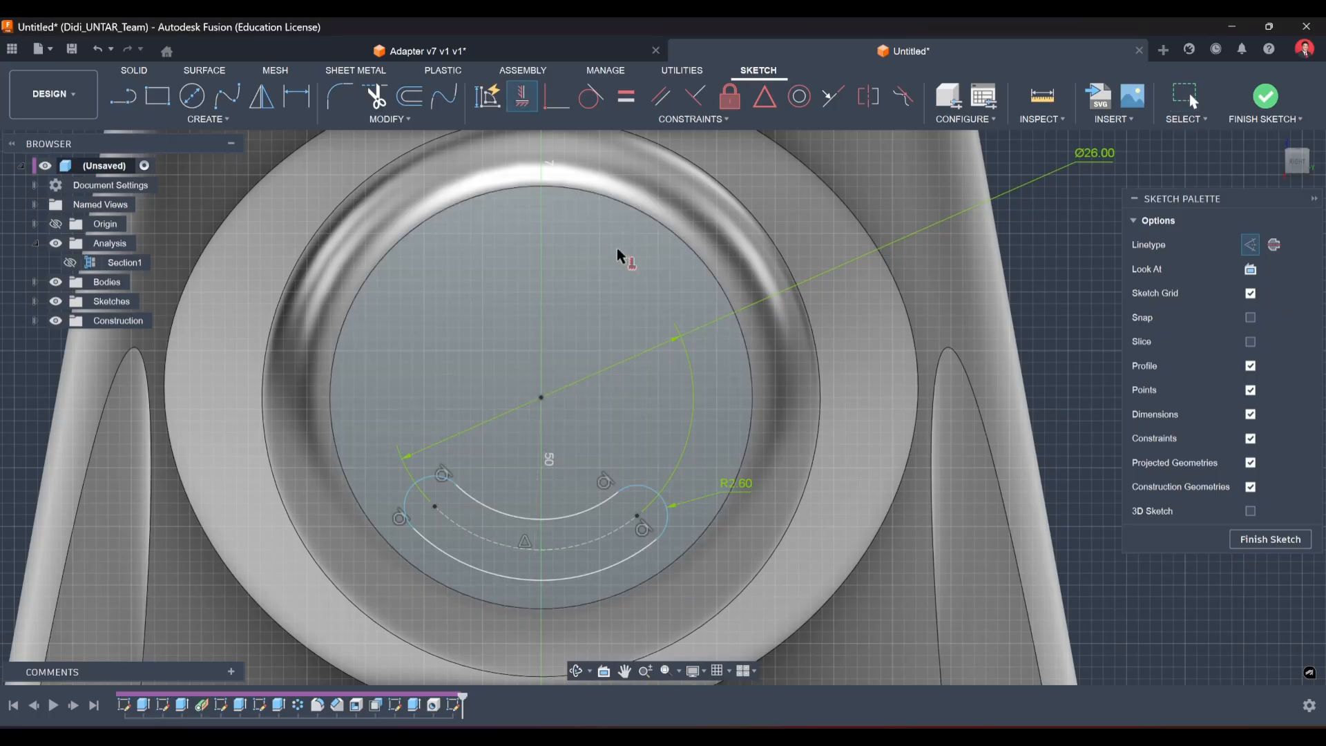
{"action": "left_click", "coordinate": [539, 436]}
{"action": "key", "text": "Escape"}
{"action": "mouse_move", "coordinate": [647, 515]}
{"action": "left_mouse_down"}
{"action": "mouse_move", "coordinate": [661, 495]}
{"action": "mouse_move", "coordinate": [656, 509]}
{"action": "left_mouse_up"}
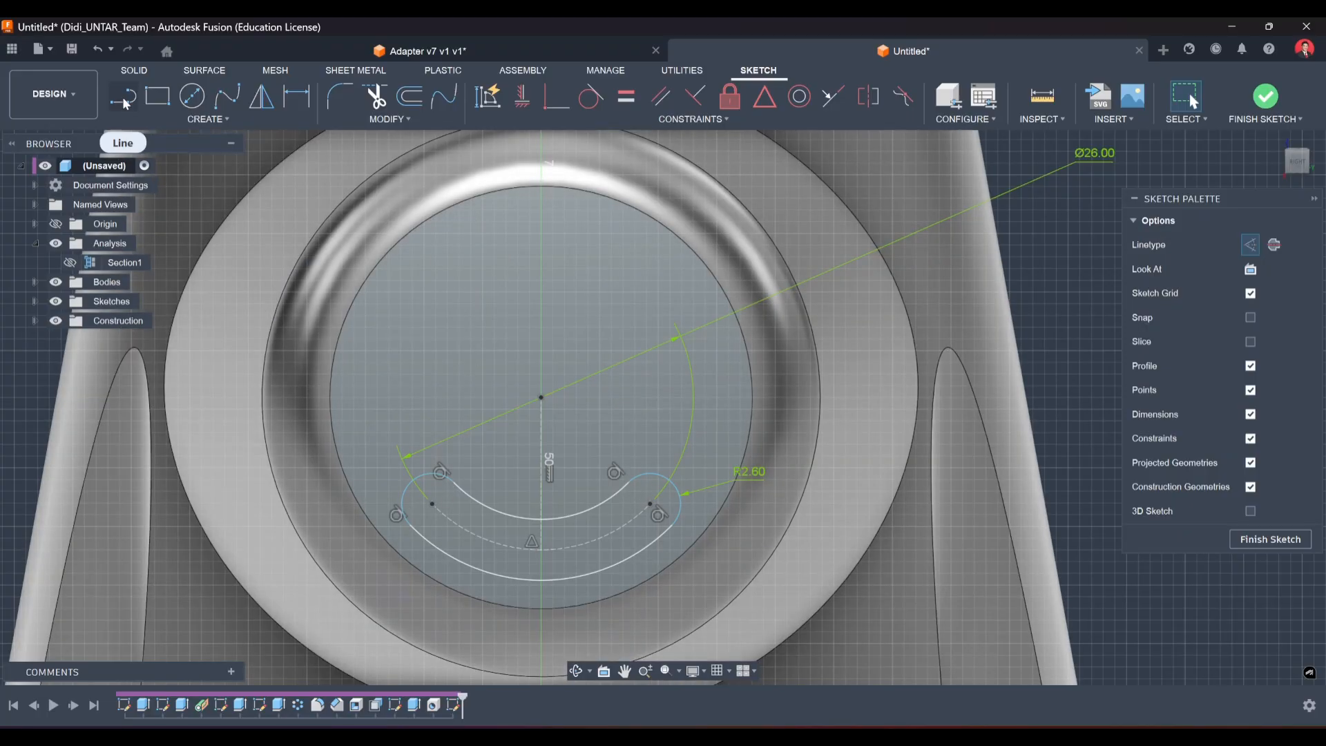
Draw two construction lines connecting the slot's end centres to the centre of the boss face.
{"action": "left_click", "coordinate": [125, 102]}
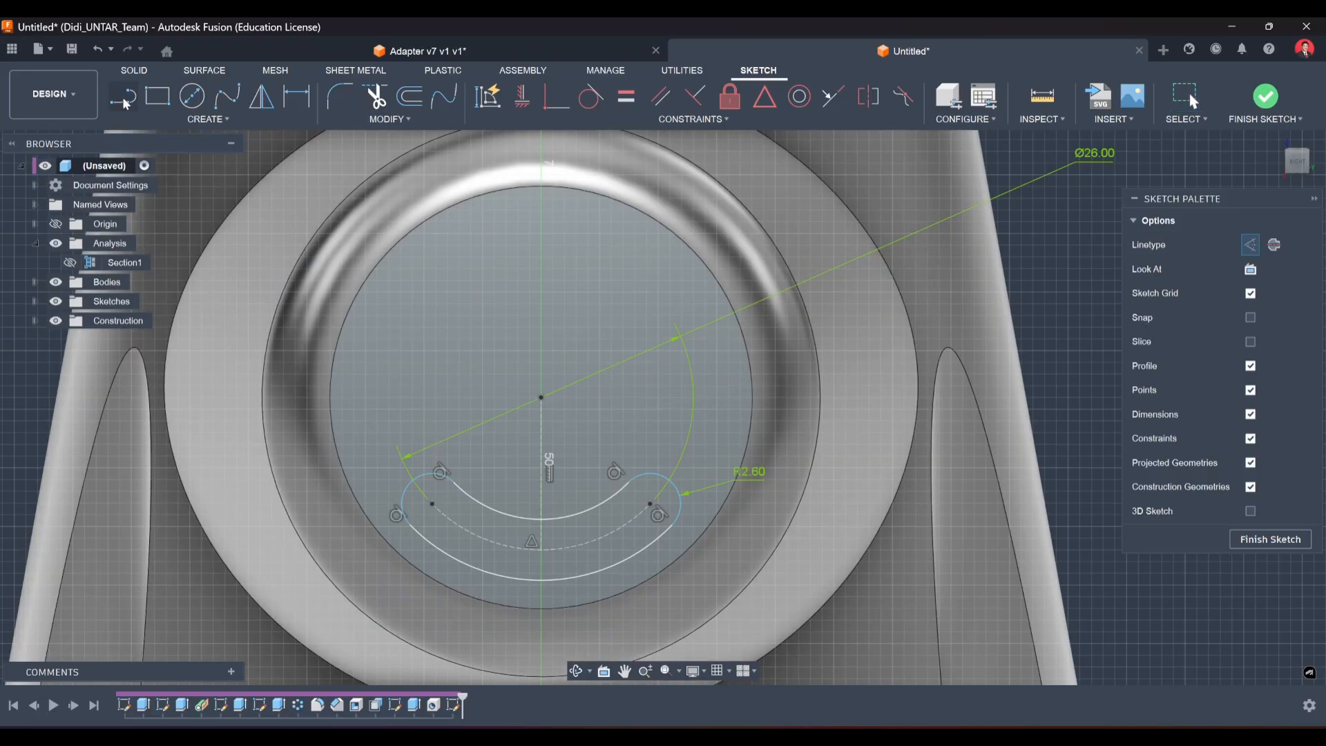
{"action": "left_click", "coordinate": [433, 504]}
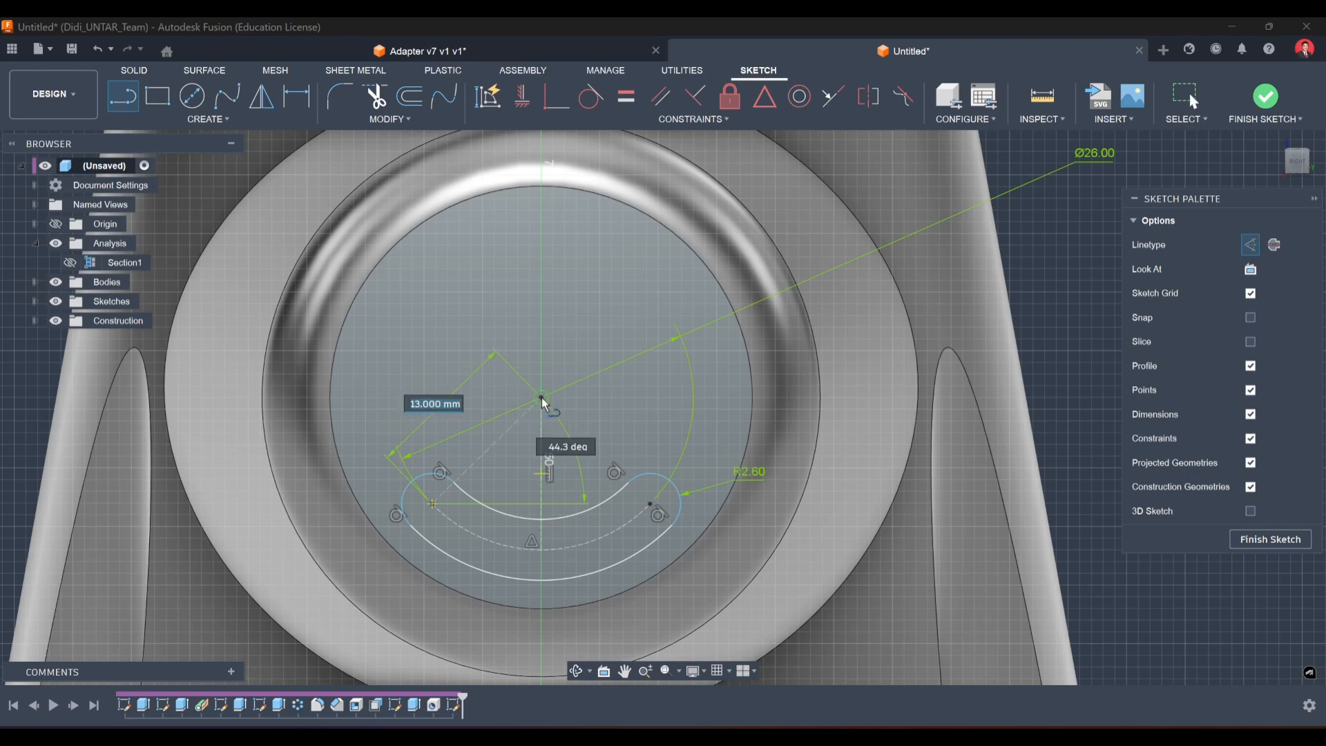
{"action": "key", "text": "Escape"}
{"action": "left_click", "coordinate": [651, 505]}
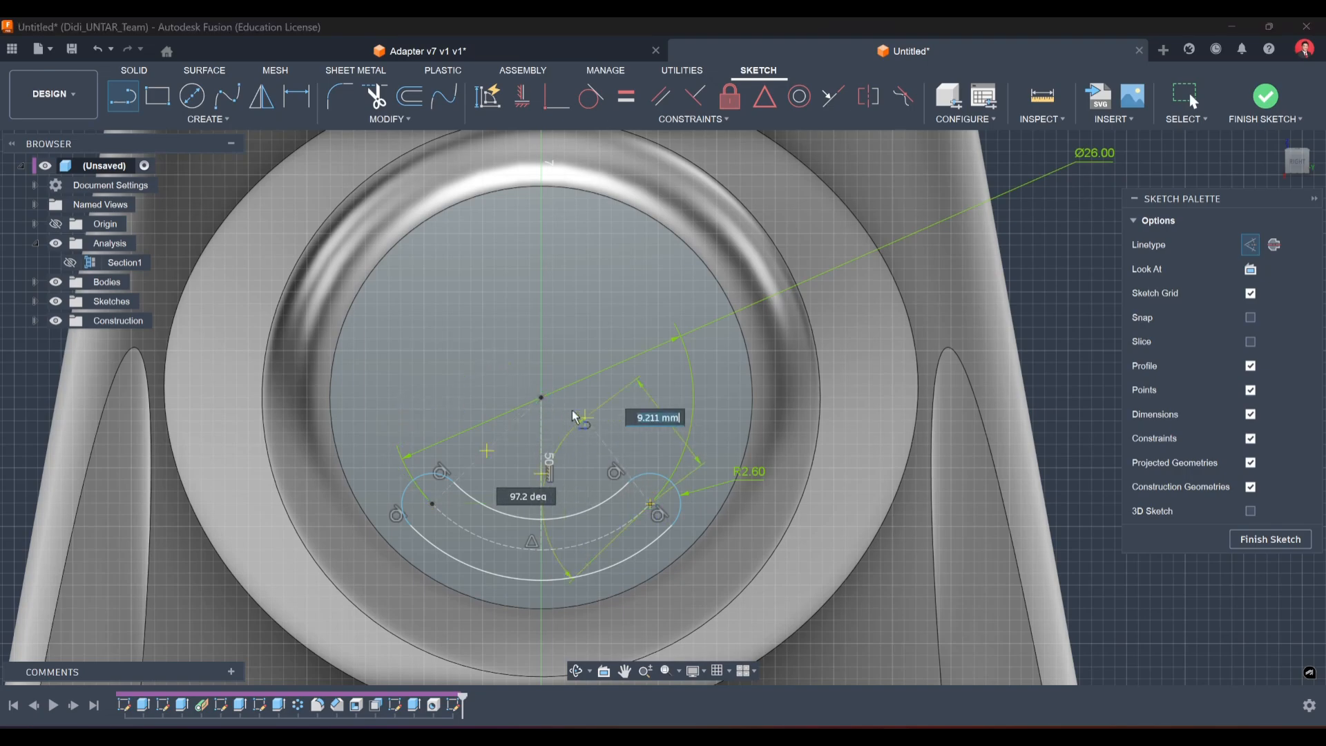
{"action": "key", "text": "Escape"}
{"action": "key", "text": "Escape"}
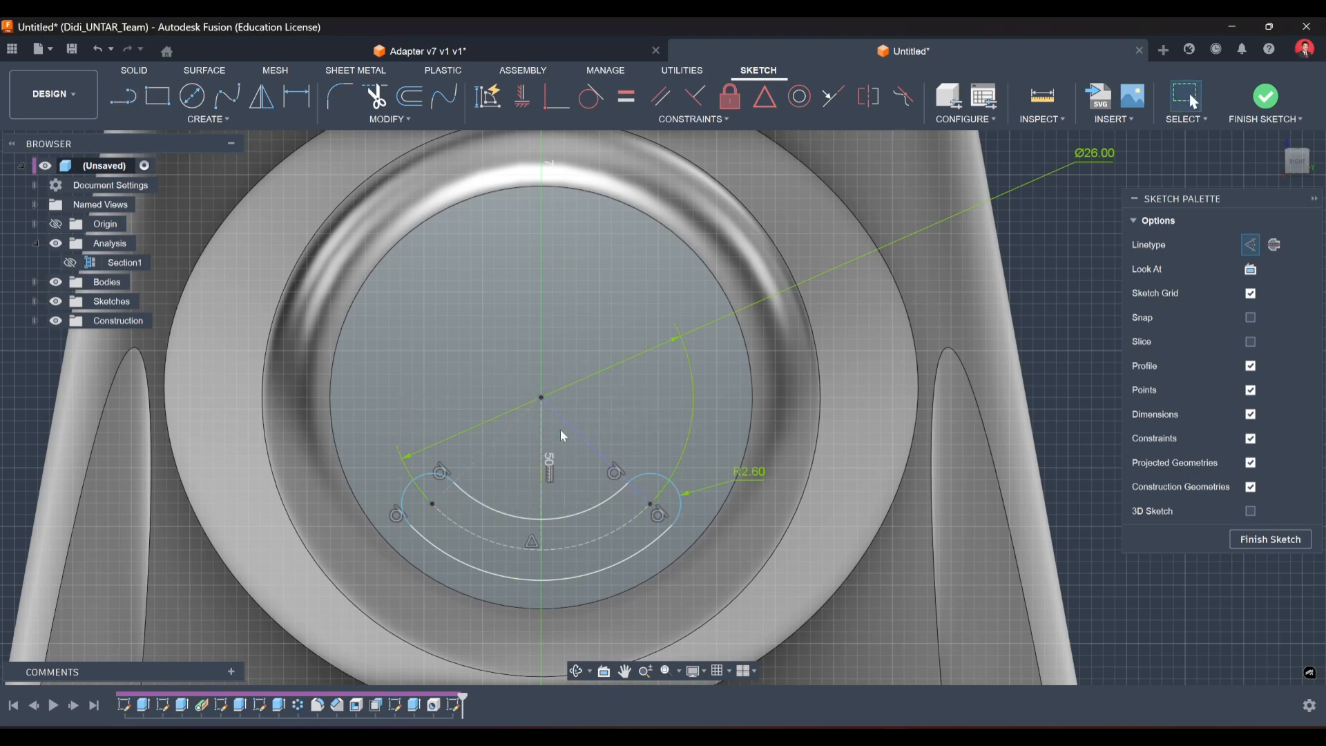
Dimension the angle between the two slanted construction lines as 60°, placing it below the slot.
{"action": "left_click", "coordinate": [292, 102]}
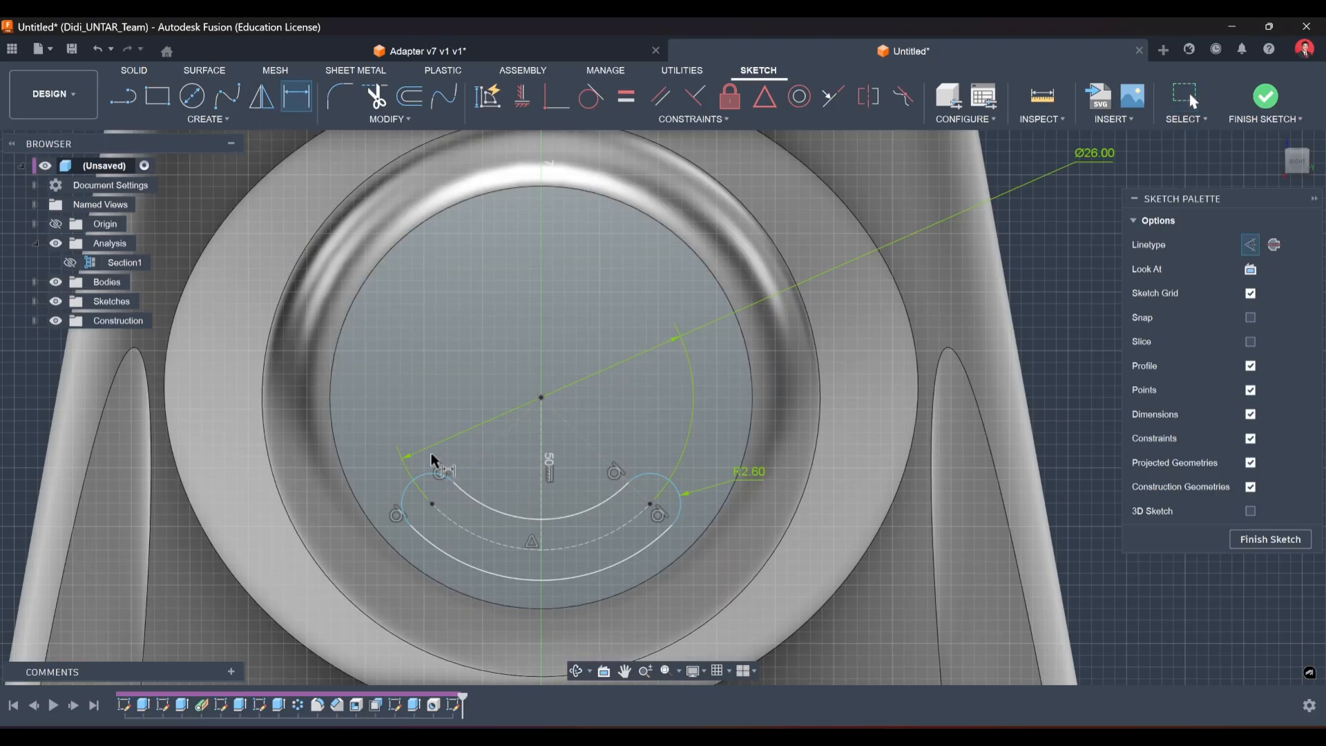
{"action": "left_click", "coordinate": [495, 444]}
{"action": "left_click", "coordinate": [573, 431]}
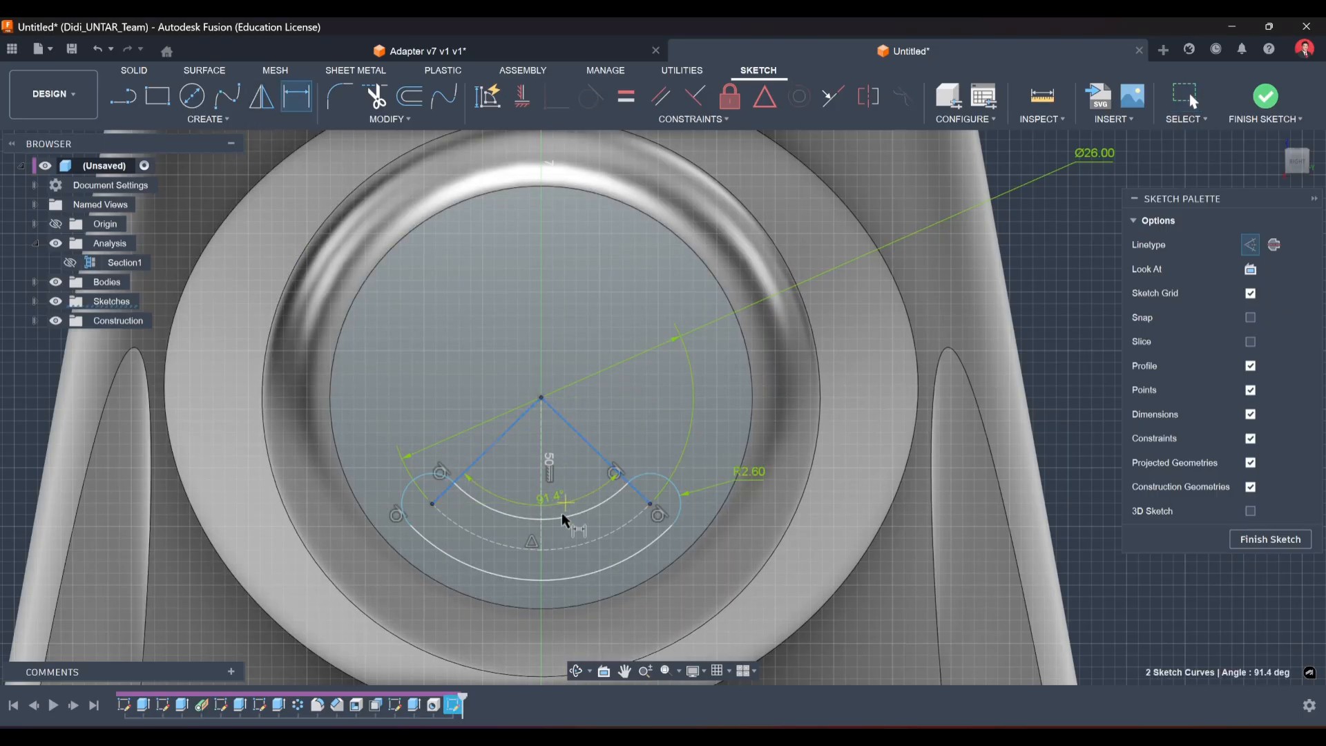
{"action": "middle_click_drag", "start_coordinate": [565, 583], "coordinate": [564, 471]}
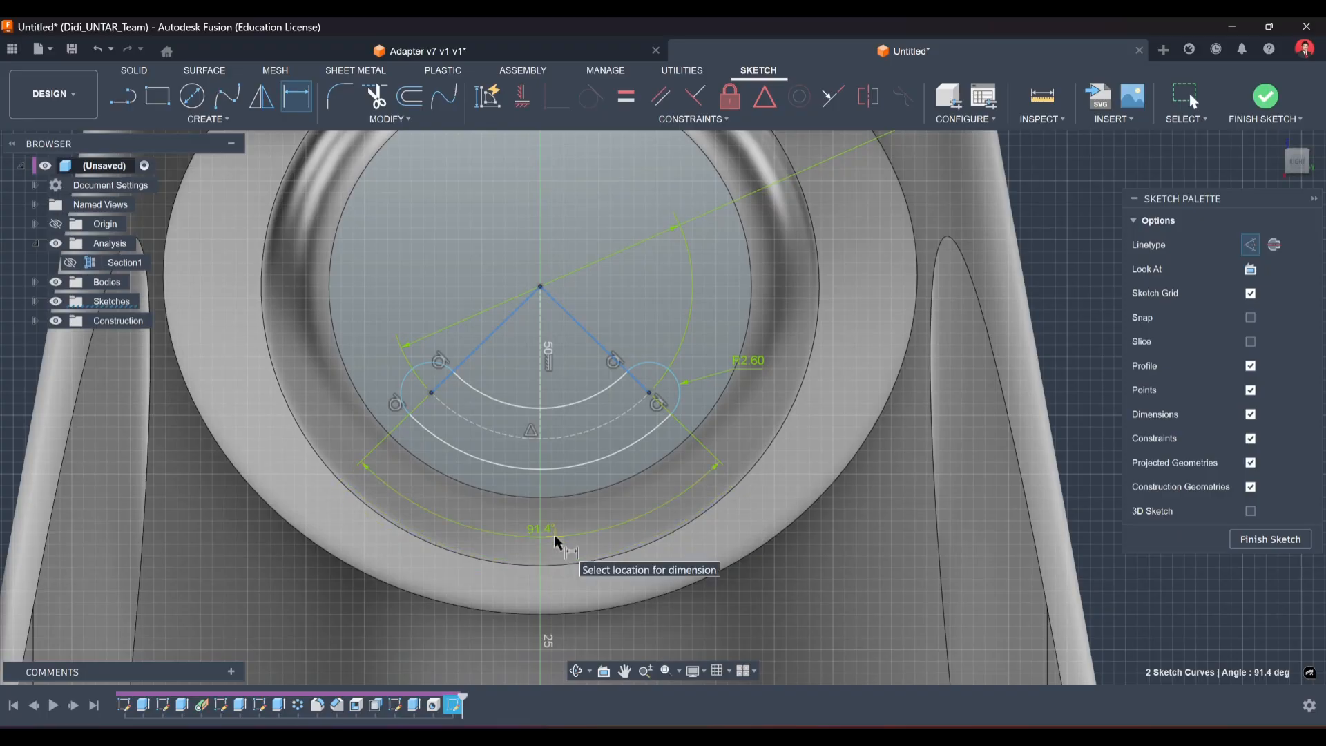
{"action": "left_click", "coordinate": [554, 534]}
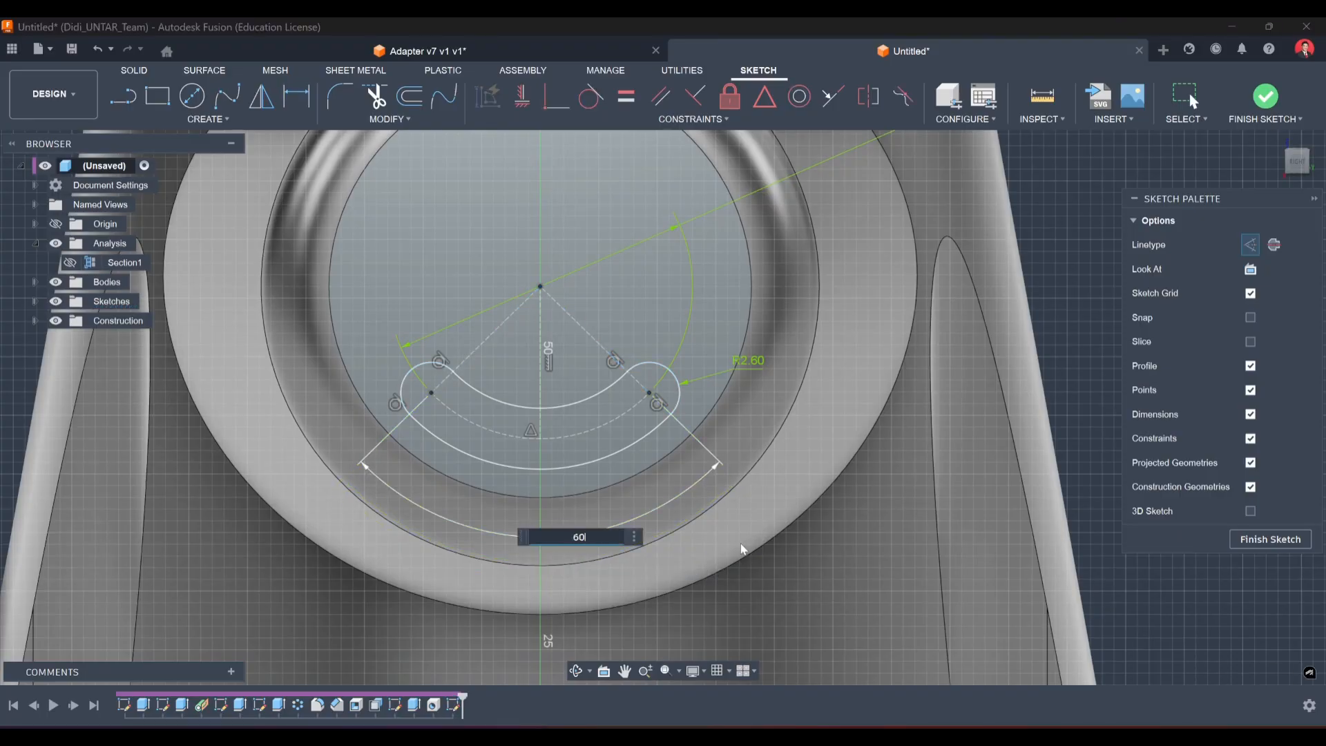
{"action": "key", "text": "Return"}
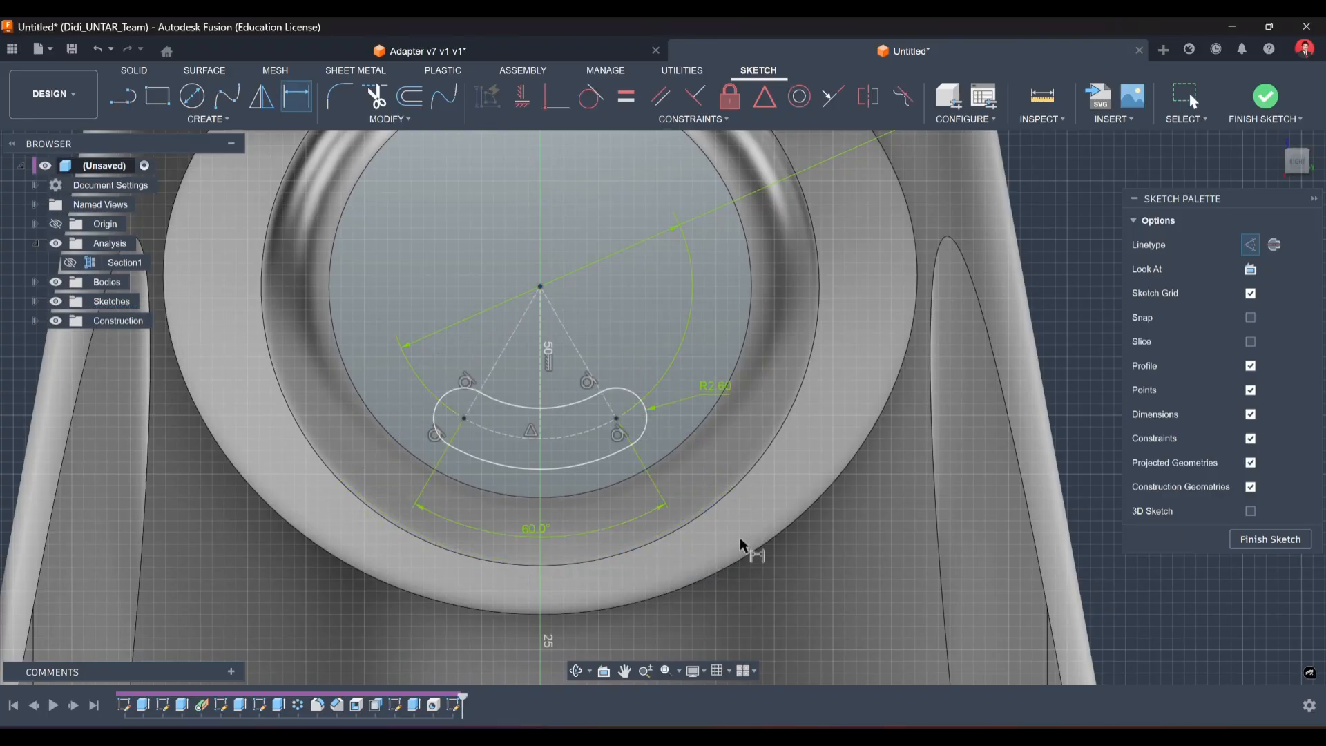
Finish the sketch and set up an extruded cut of the arc slot profile with the extent All.
{"action": "left_click", "coordinate": [1271, 540]}
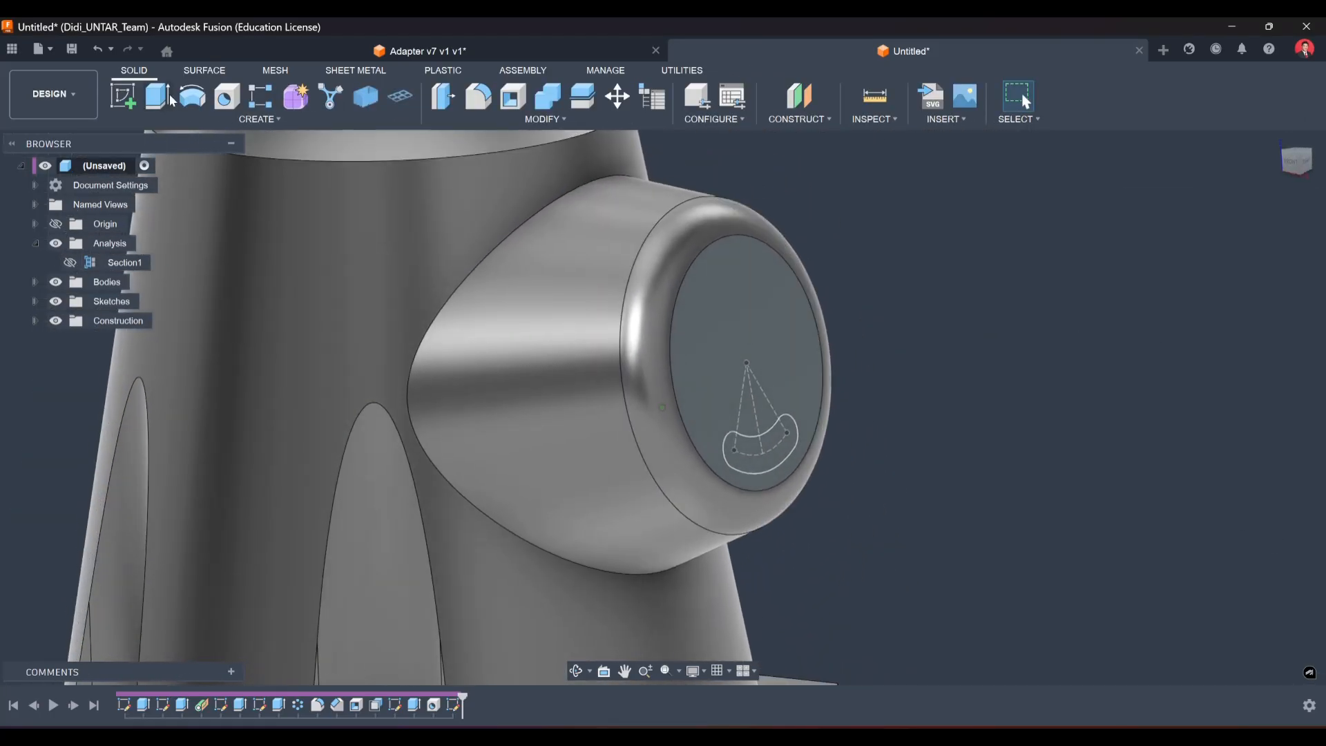
{"action": "key", "text": "e"}
{"action": "left_click", "coordinate": [785, 450]}
{"action": "middle_click_drag", "start_coordinate": [891, 453], "coordinate": [1050, 373], "text": "shift"}
{"action": "left_click", "coordinate": [1232, 325]}
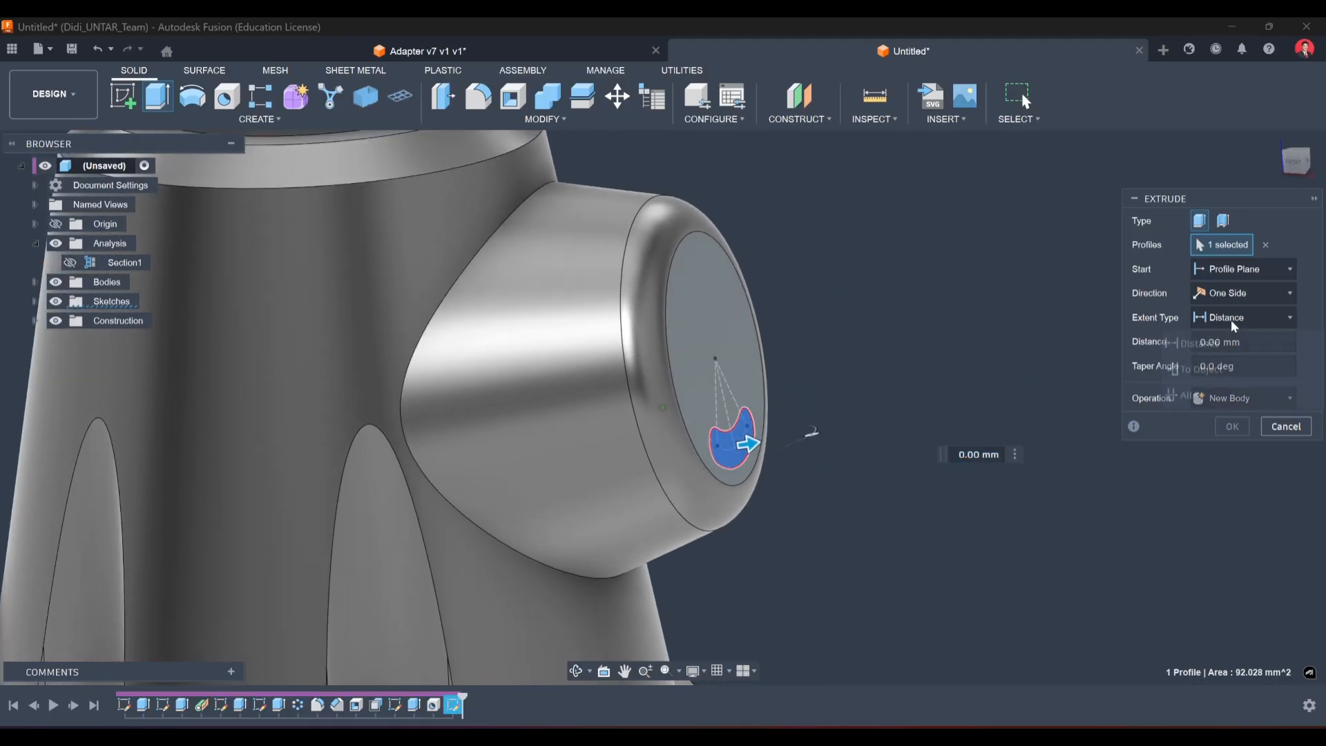
{"action": "left_click", "coordinate": [1189, 399]}
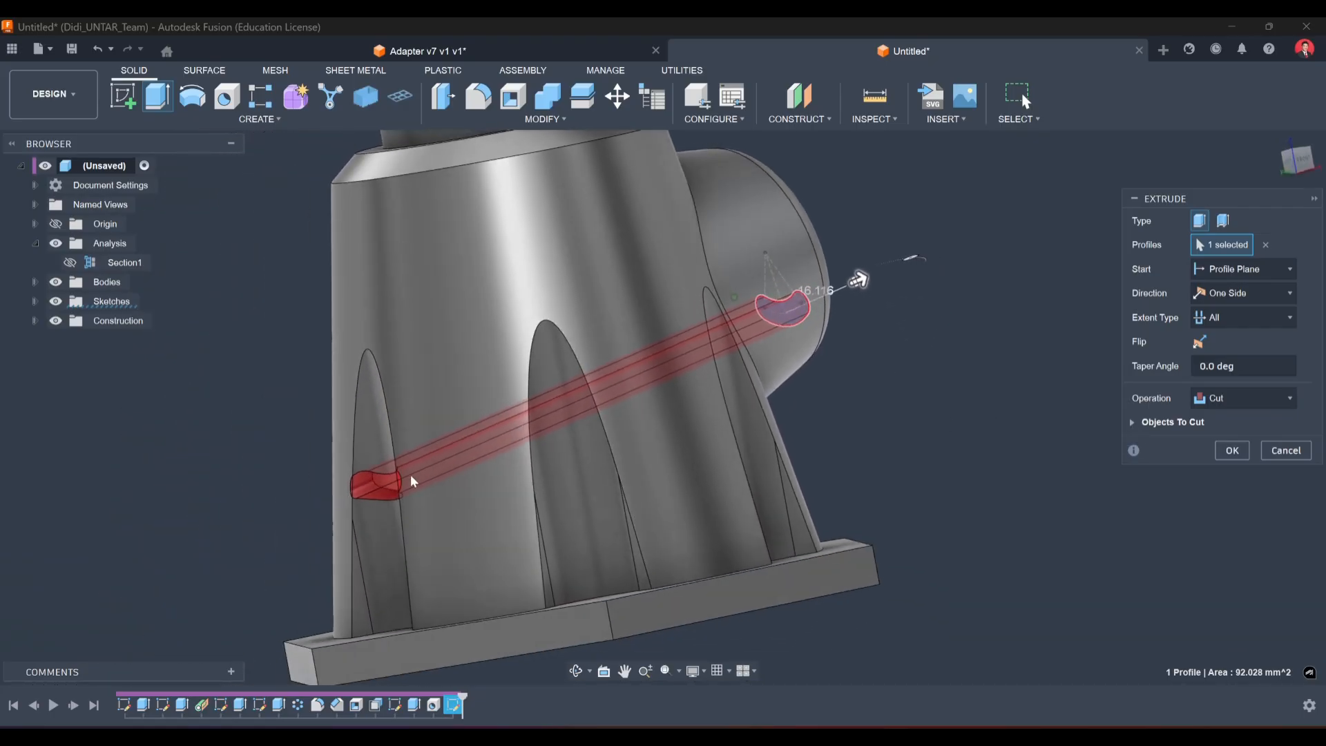
Change the cut's extent to To Object, ending at the boss's inner end face, and create the cut.
{"action": "middle_click_drag", "start_coordinate": [413, 482], "coordinate": [1078, 395], "text": "shift"}
{"action": "left_click", "coordinate": [1256, 321]}
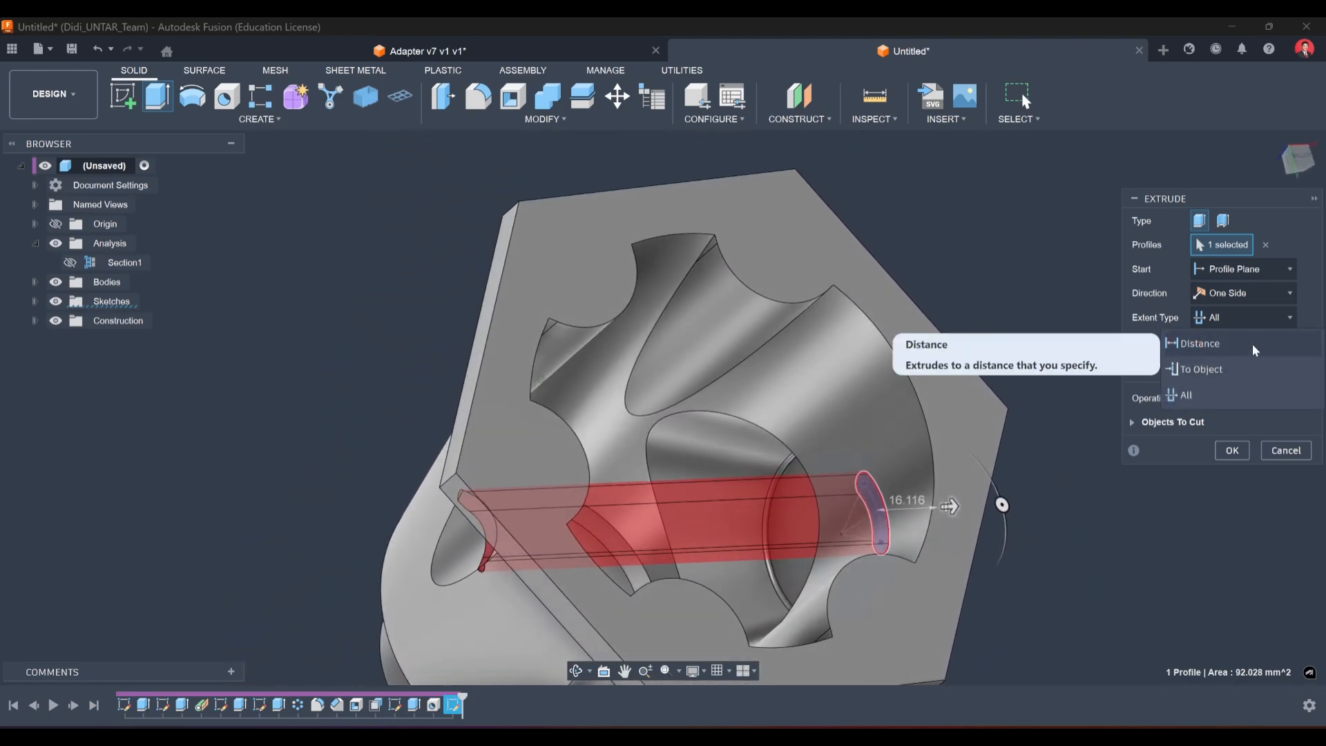
{"action": "left_click", "coordinate": [1250, 370]}
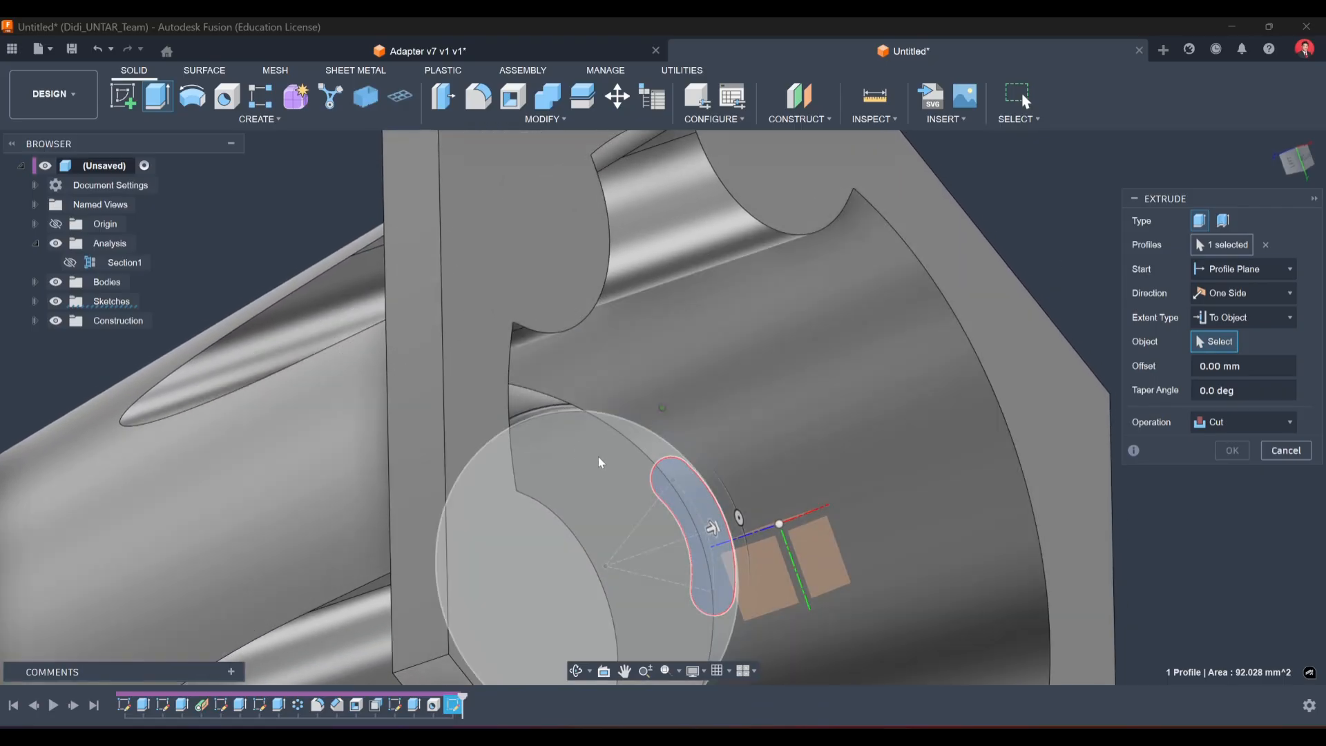
{"action": "left_click", "coordinate": [583, 483]}
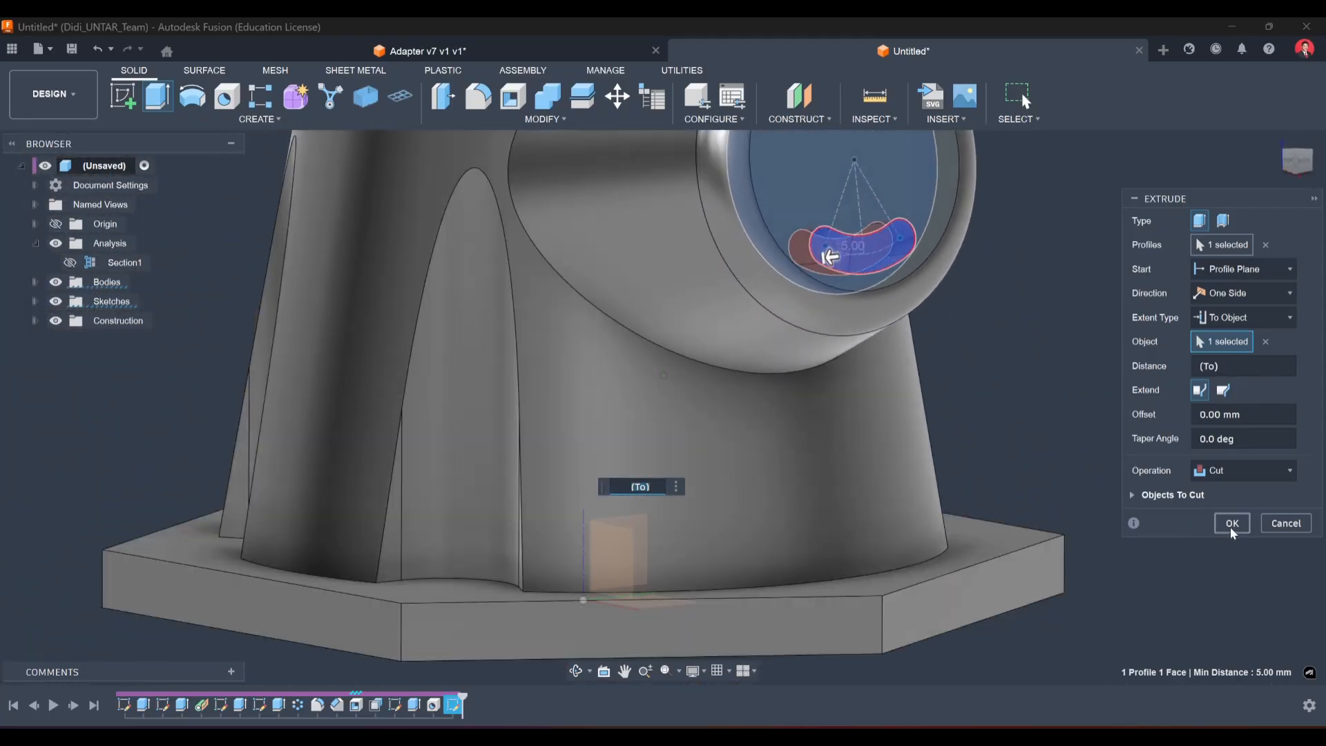
{"action": "left_click", "coordinate": [1232, 523]}
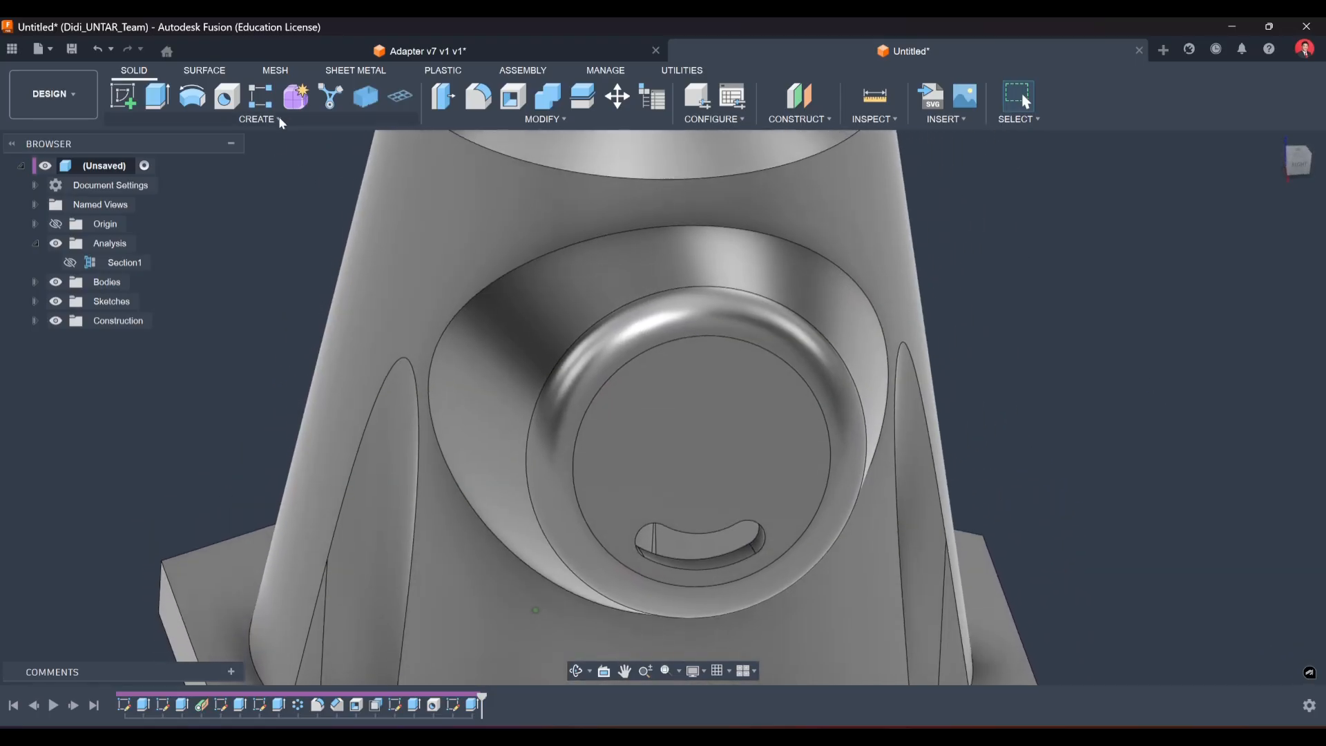
Circular-pattern the arc slot cut around the boss end face's circular edge with Full distribution and a quantity of 3.
{"action": "left_click", "coordinate": [269, 119]}
{"action": "mouse_move", "coordinate": [228, 461]}
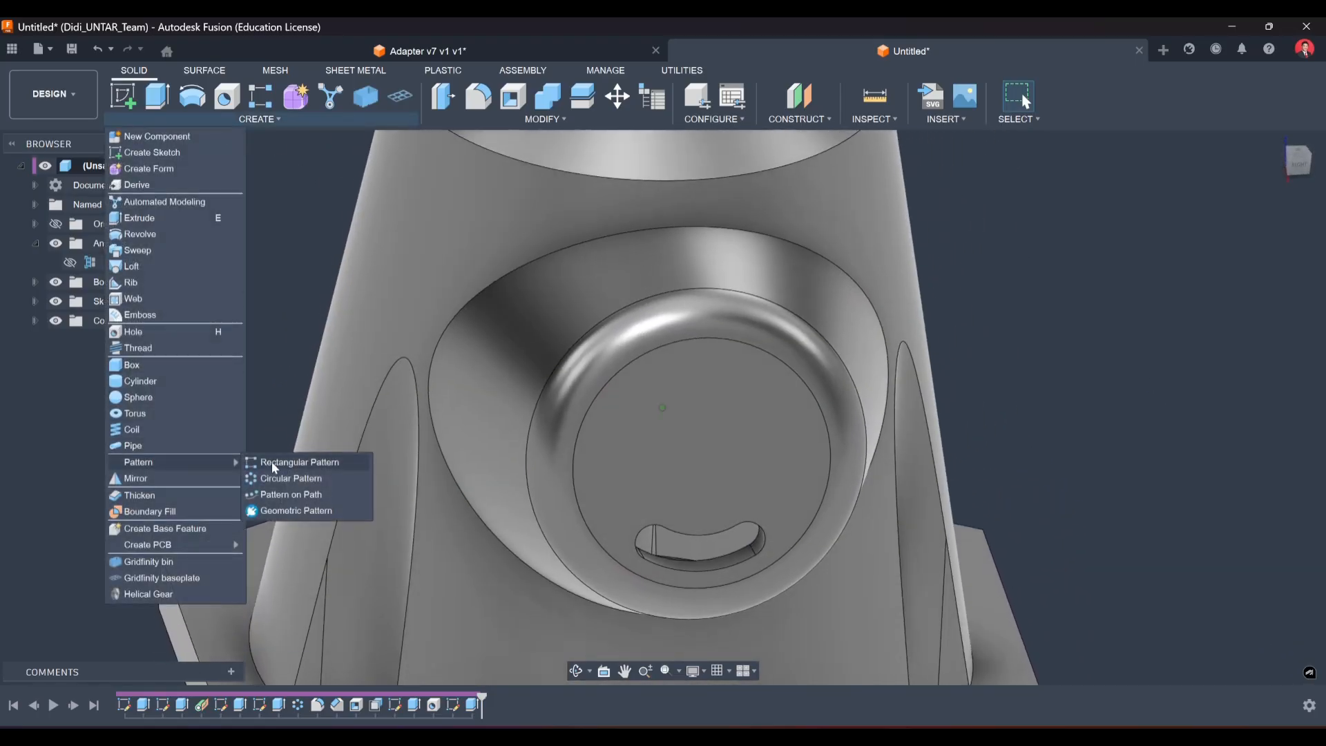
{"action": "left_click", "coordinate": [280, 475]}
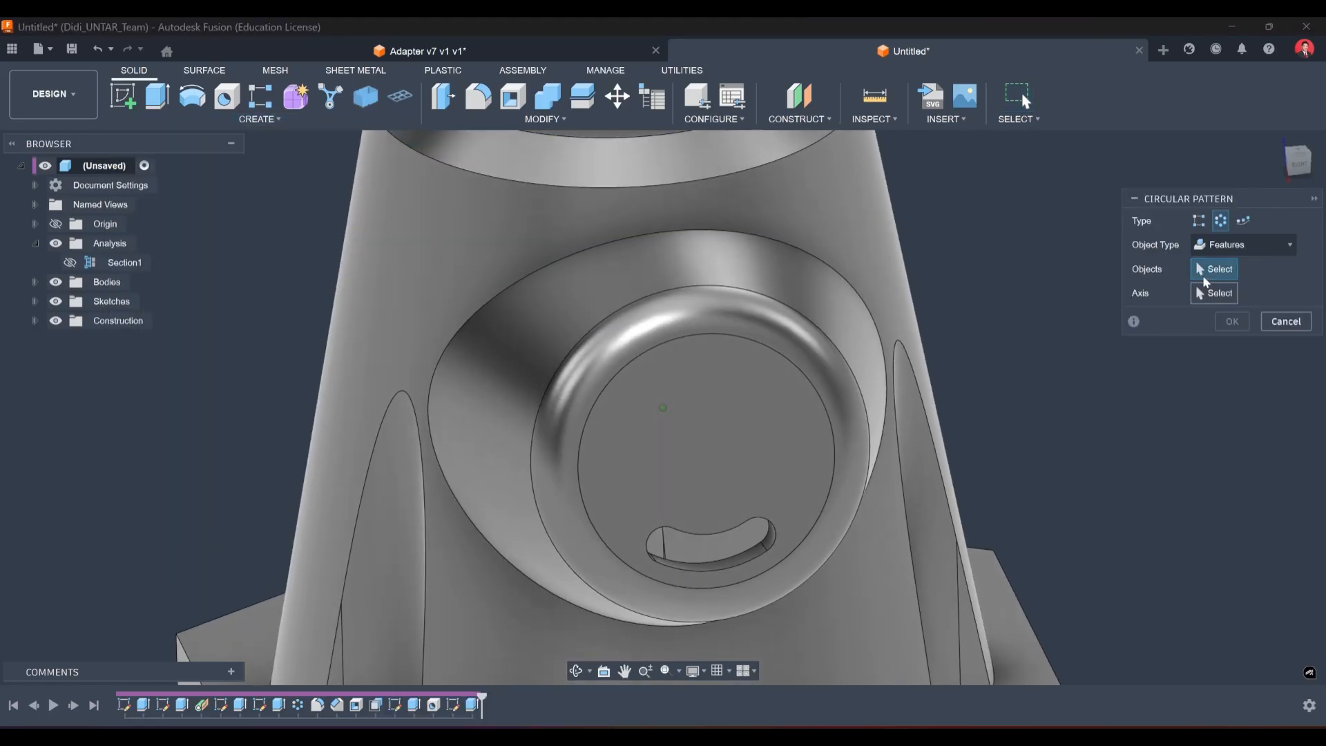
{"action": "left_click", "coordinate": [476, 708]}
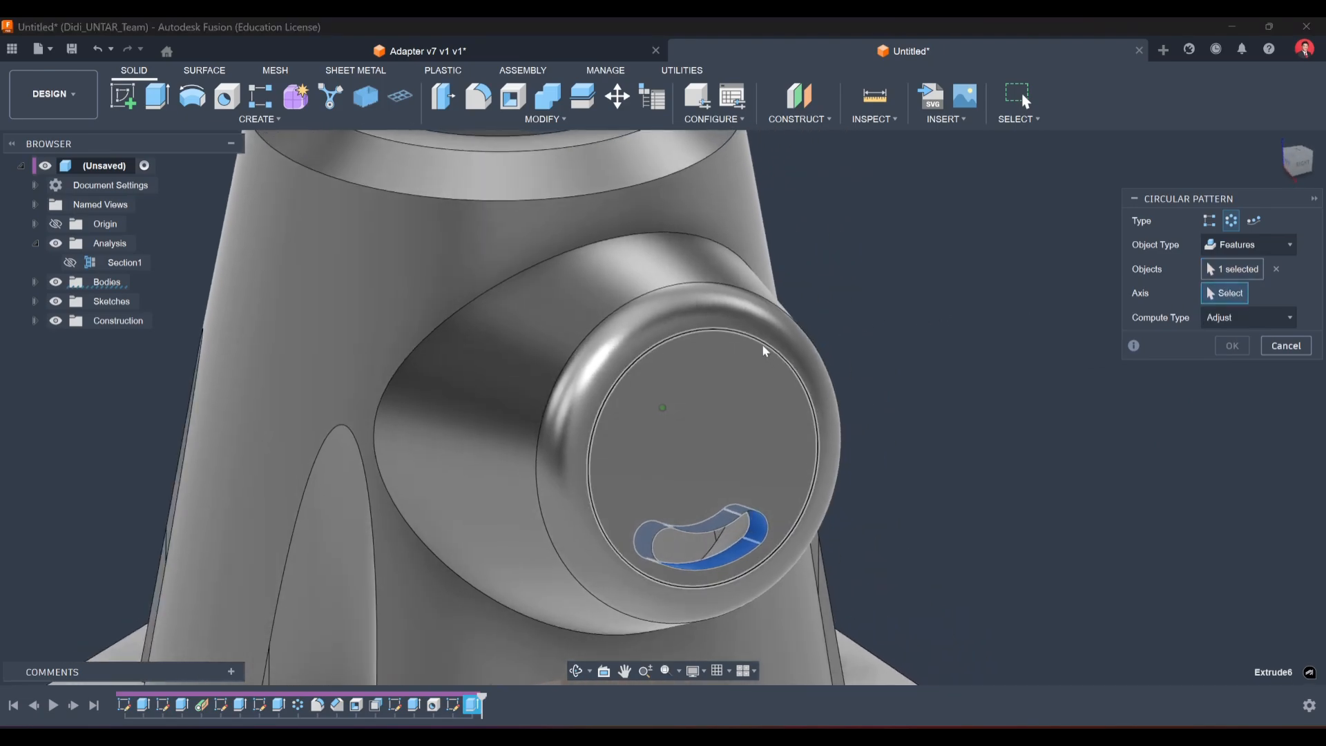
{"action": "left_click", "coordinate": [763, 351]}
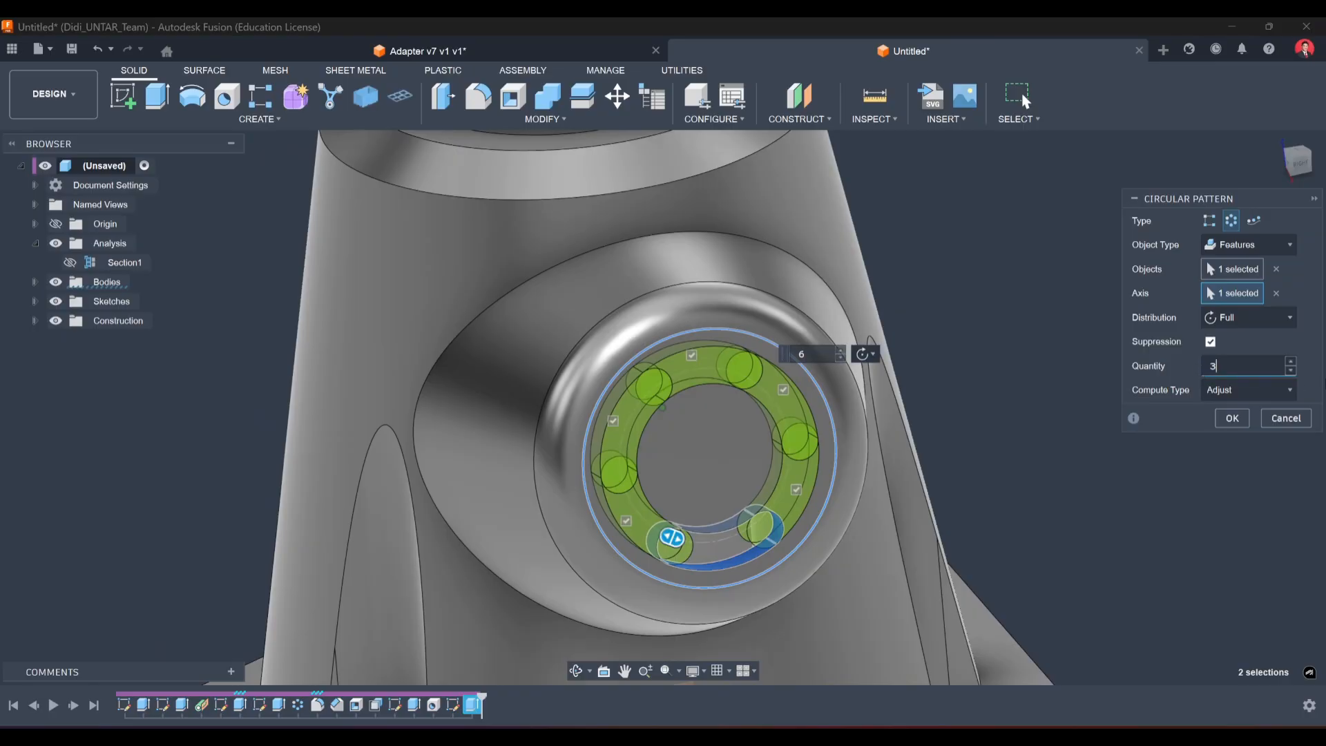
{"action": "left_click", "coordinate": [1232, 418]}
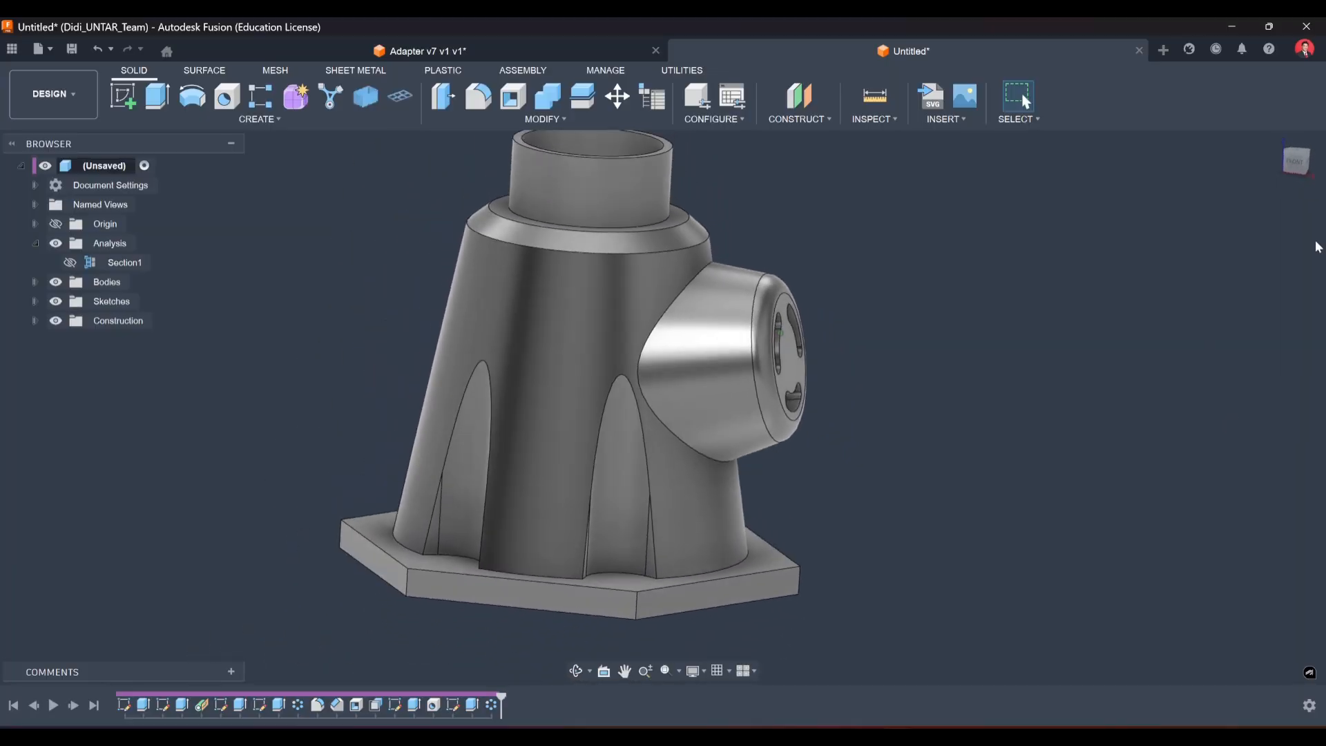
{"action": "left_click", "coordinate": [1292, 163]}
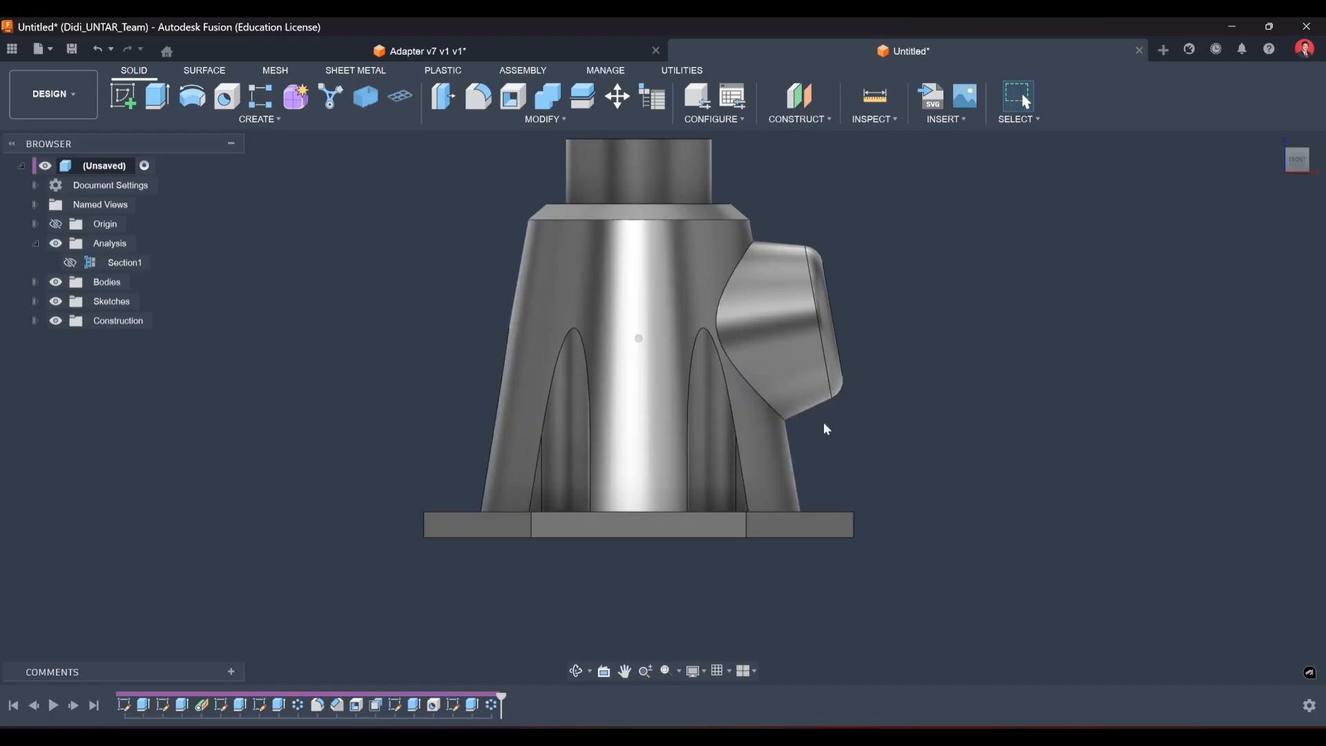
Start a sketch on the vertical origin plane that cuts through the side boss.
{"action": "scroll", "coordinate": [830, 417], "scroll_direction": "up", "scroll_amount": 5}
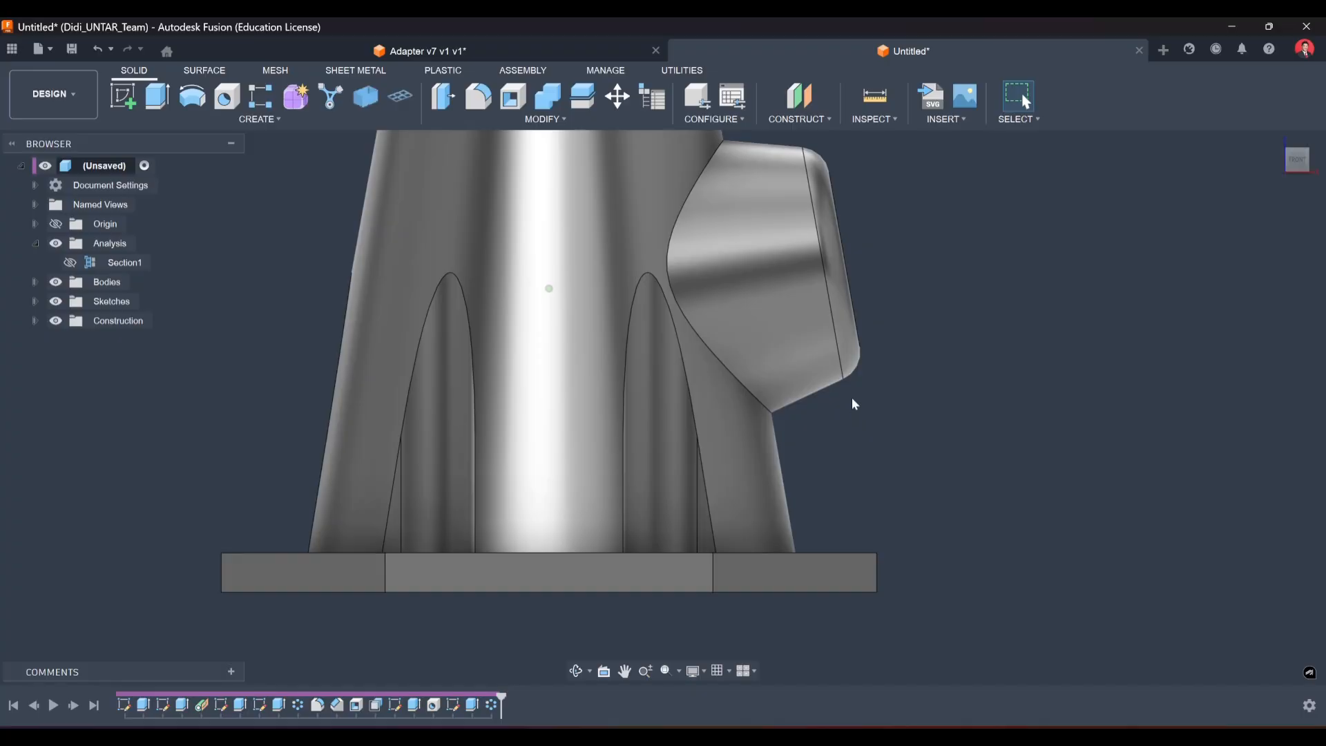
{"action": "middle_click_drag", "start_coordinate": [926, 411], "coordinate": [239, 240]}
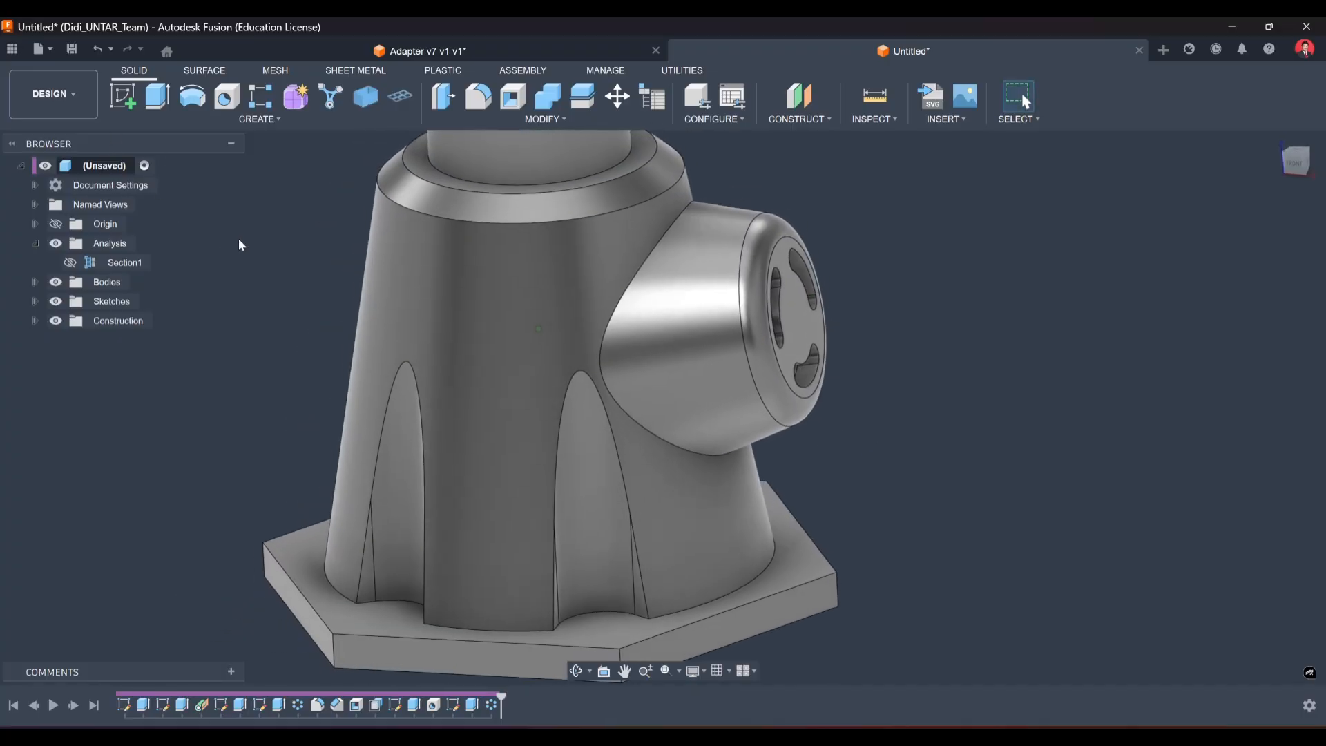
{"action": "left_click", "coordinate": [123, 96]}
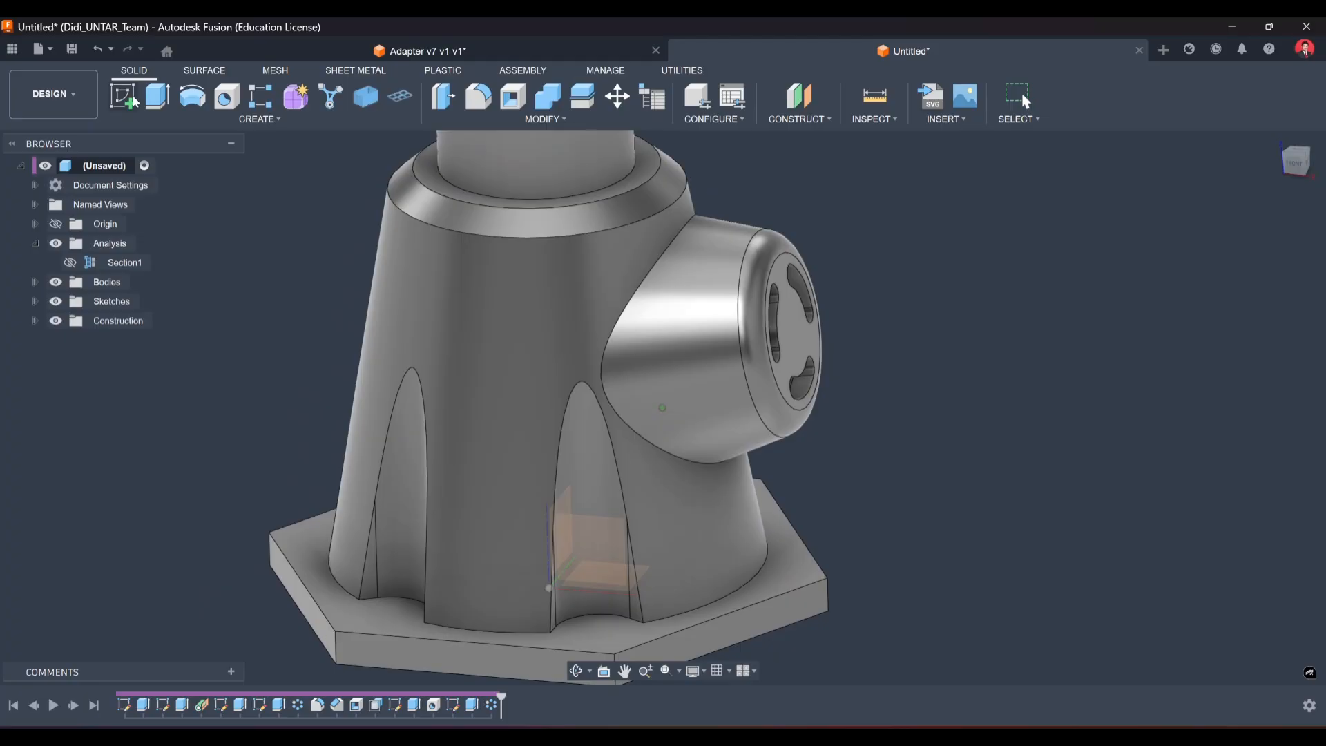
{"action": "left_click", "coordinate": [598, 534]}
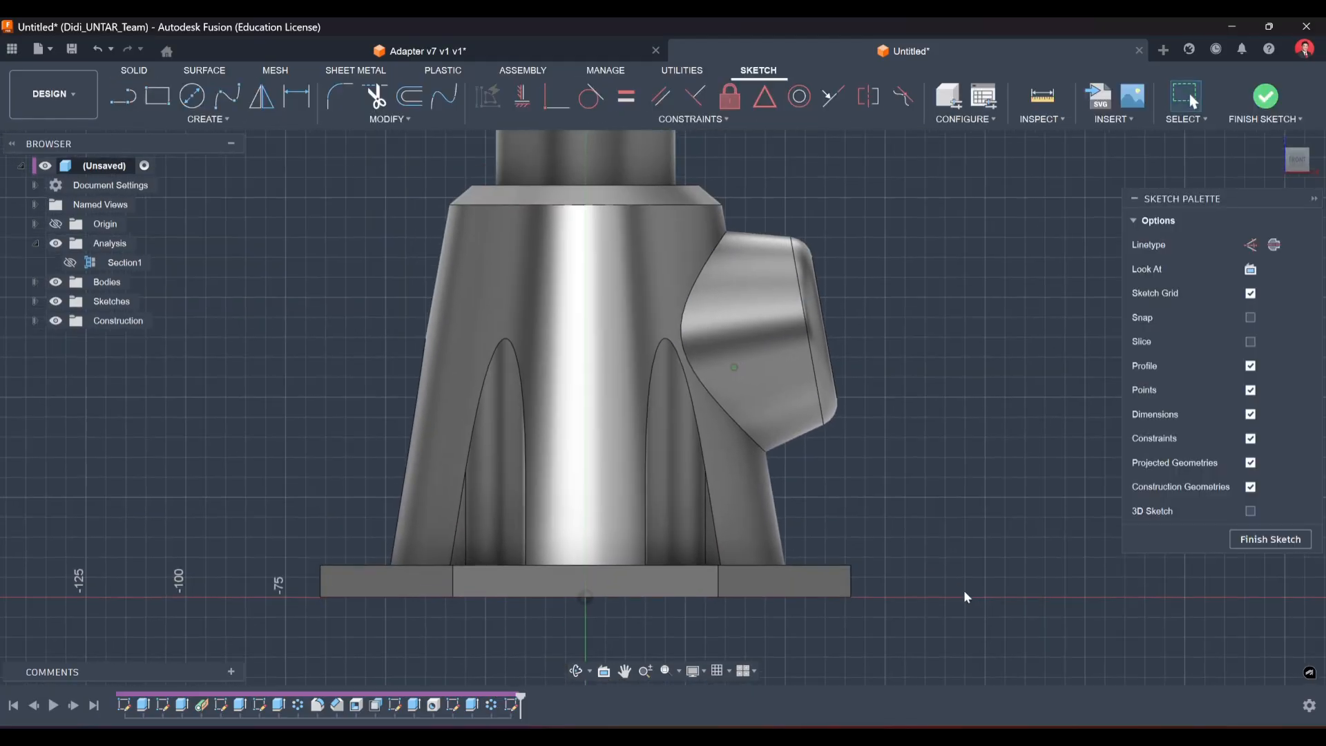
Intersect the whole body with the sketch plane to bring its section outline into the sketch.
{"action": "left_click", "coordinate": [255, 122]}
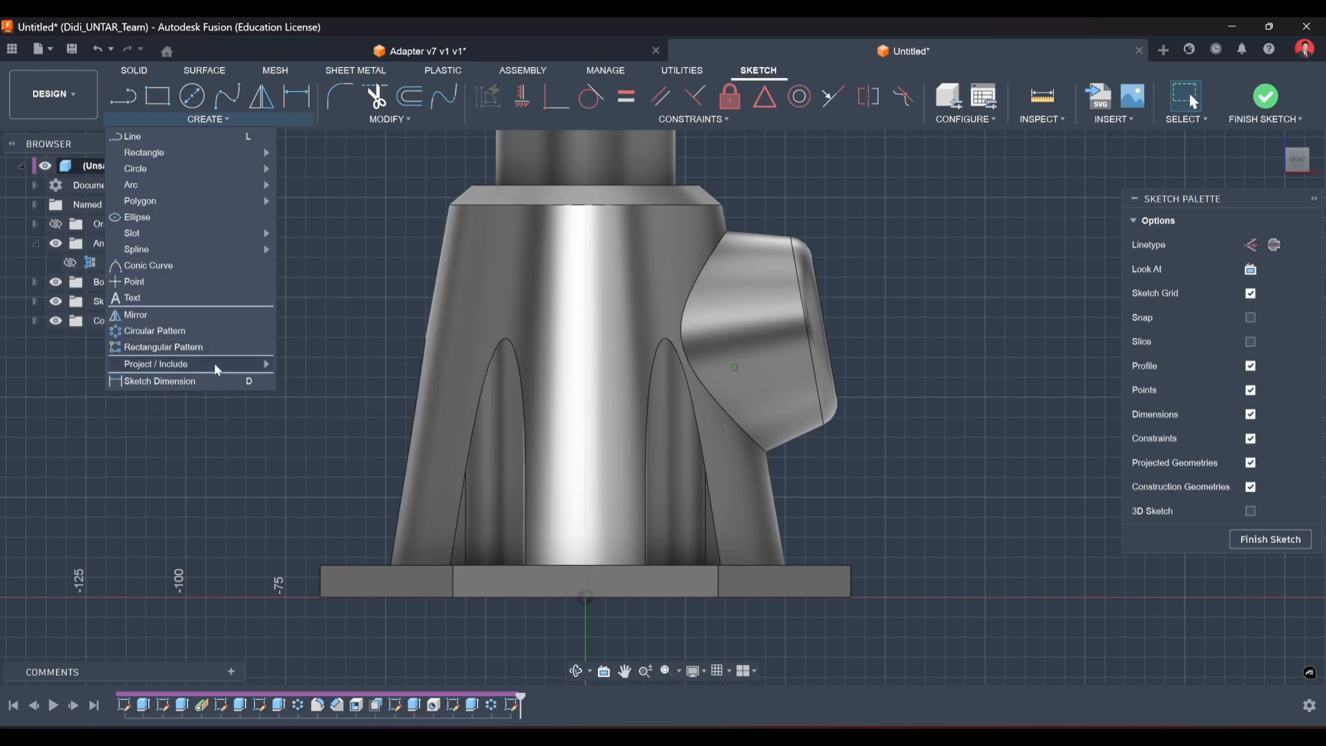
{"action": "mouse_move", "coordinate": [259, 364]}
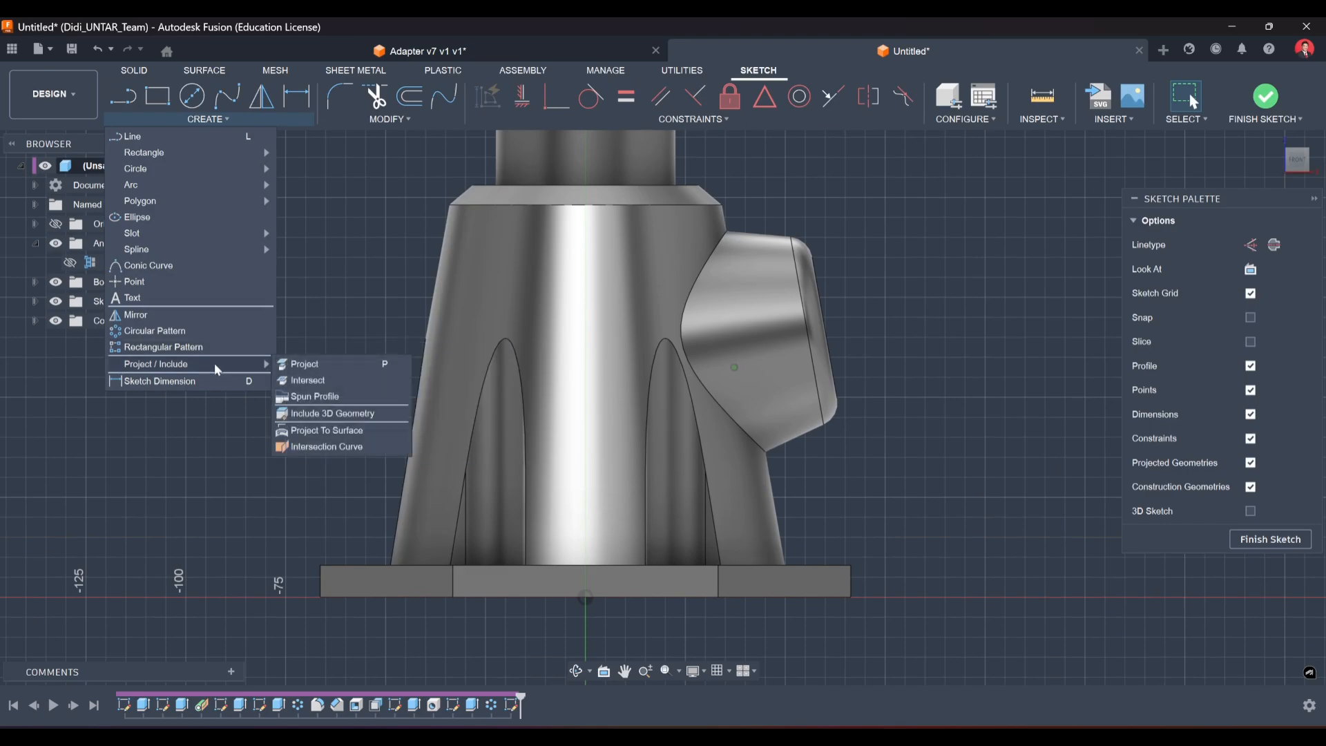
{"action": "left_click", "coordinate": [307, 380]}
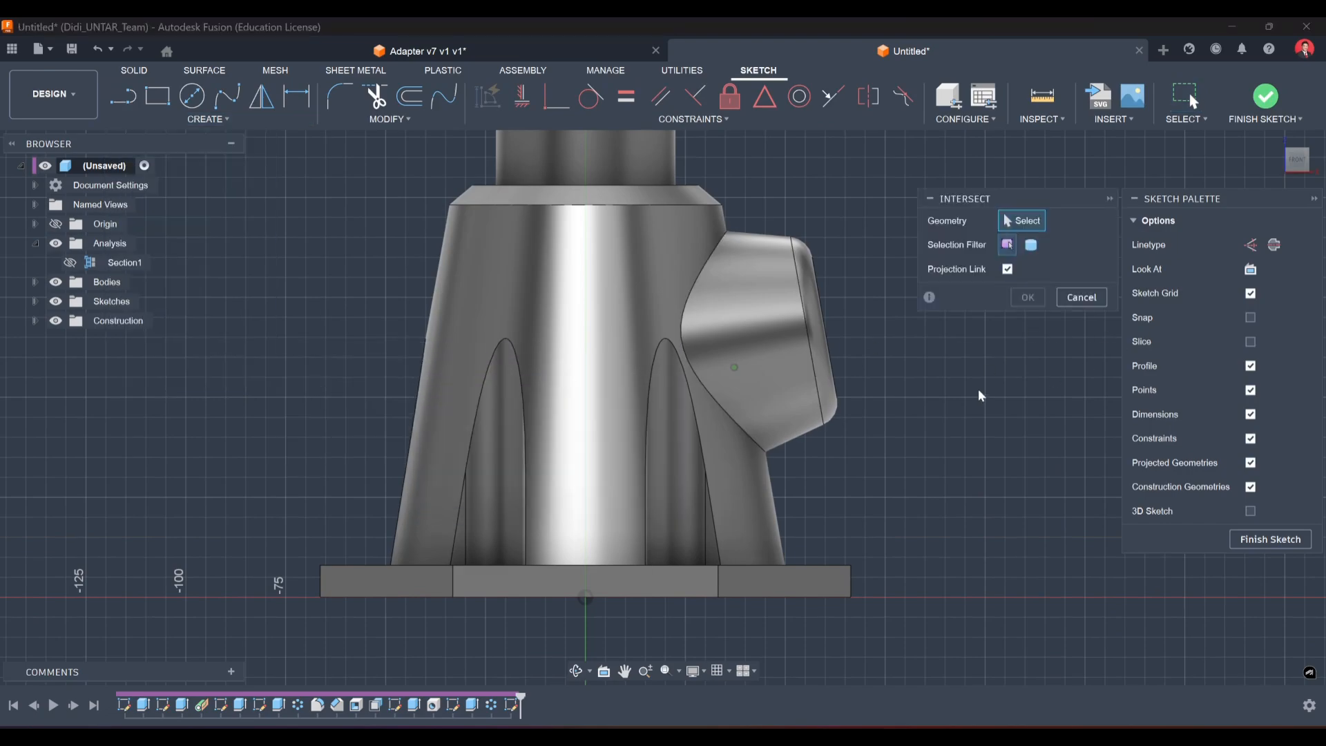
{"action": "left_click", "coordinate": [1039, 246]}
{"action": "left_click", "coordinate": [717, 275]}
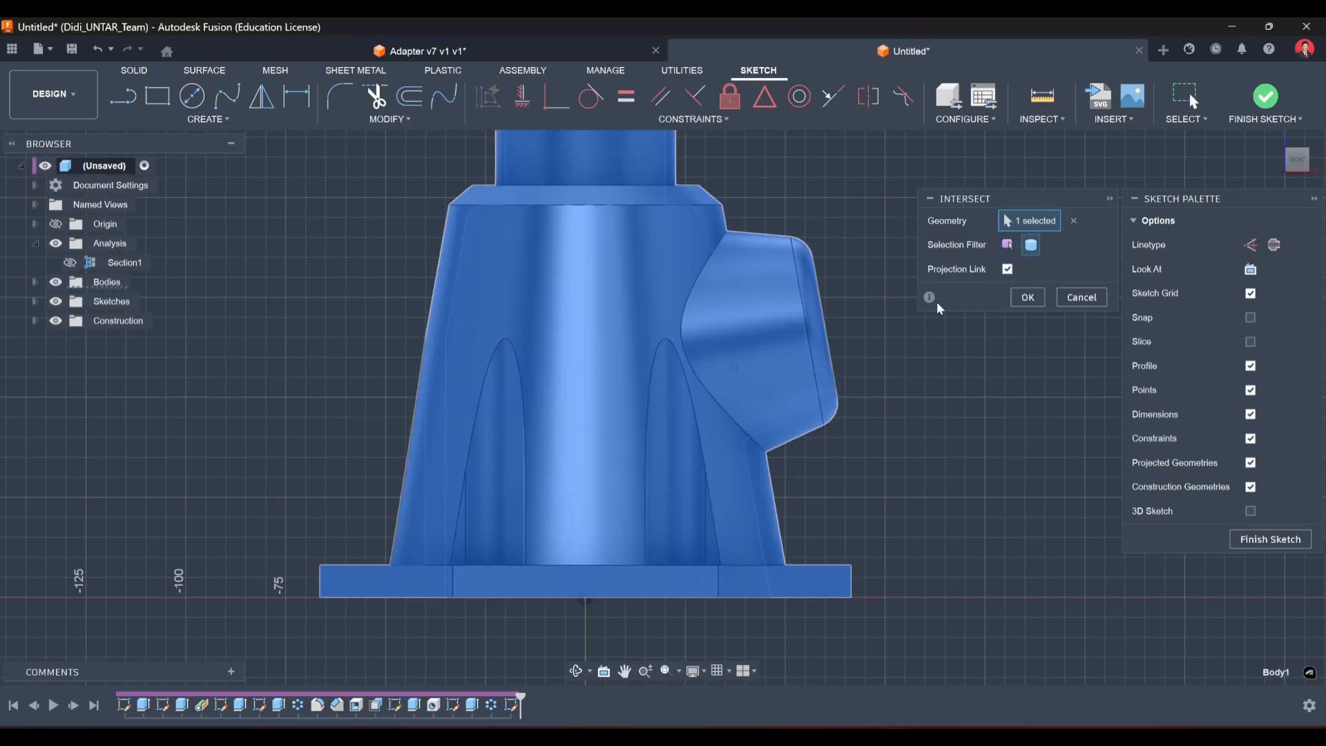
{"action": "left_click", "coordinate": [1027, 298]}
Draw a slanted line from the side boss's lower edge to the housing's sloped wall just above the base.
{"action": "scroll", "coordinate": [814, 442], "scroll_direction": "up", "scroll_amount": 4}
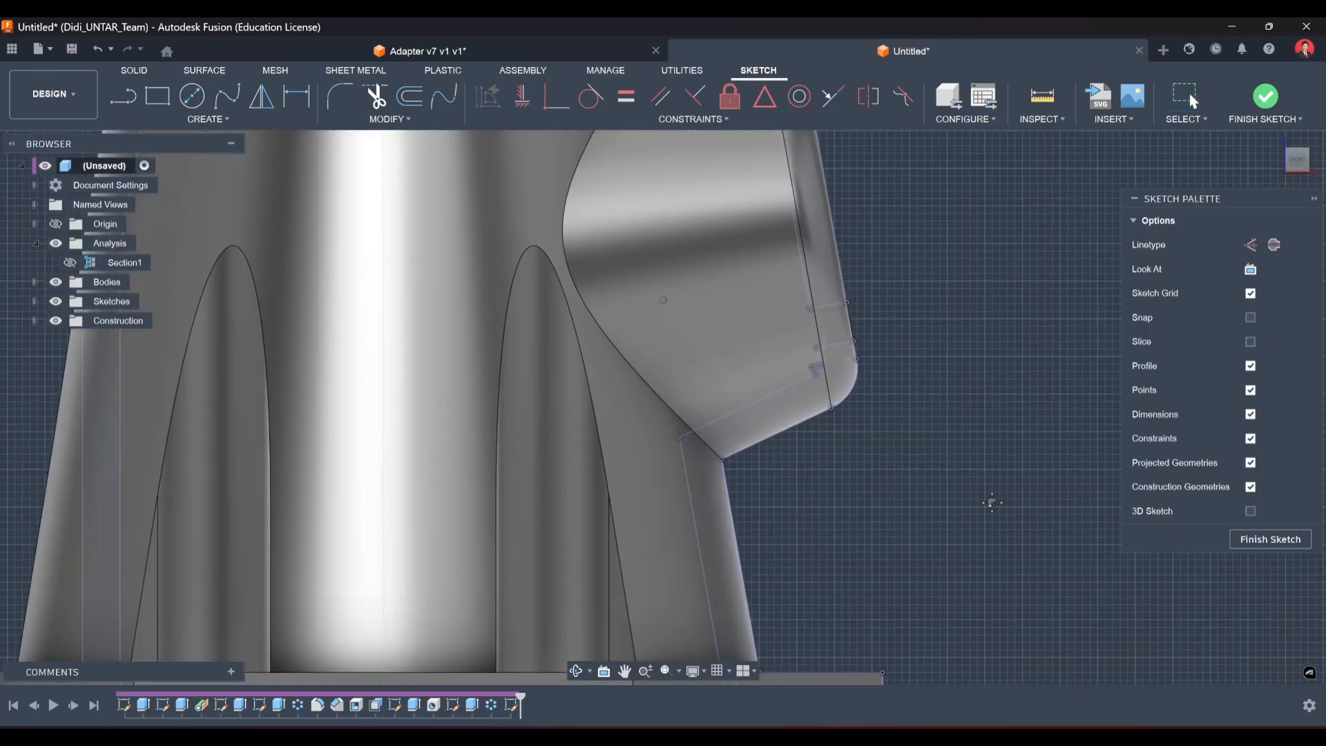
{"action": "middle_click_drag", "start_coordinate": [988, 503], "coordinate": [922, 454]}
{"action": "left_click", "coordinate": [125, 101]}
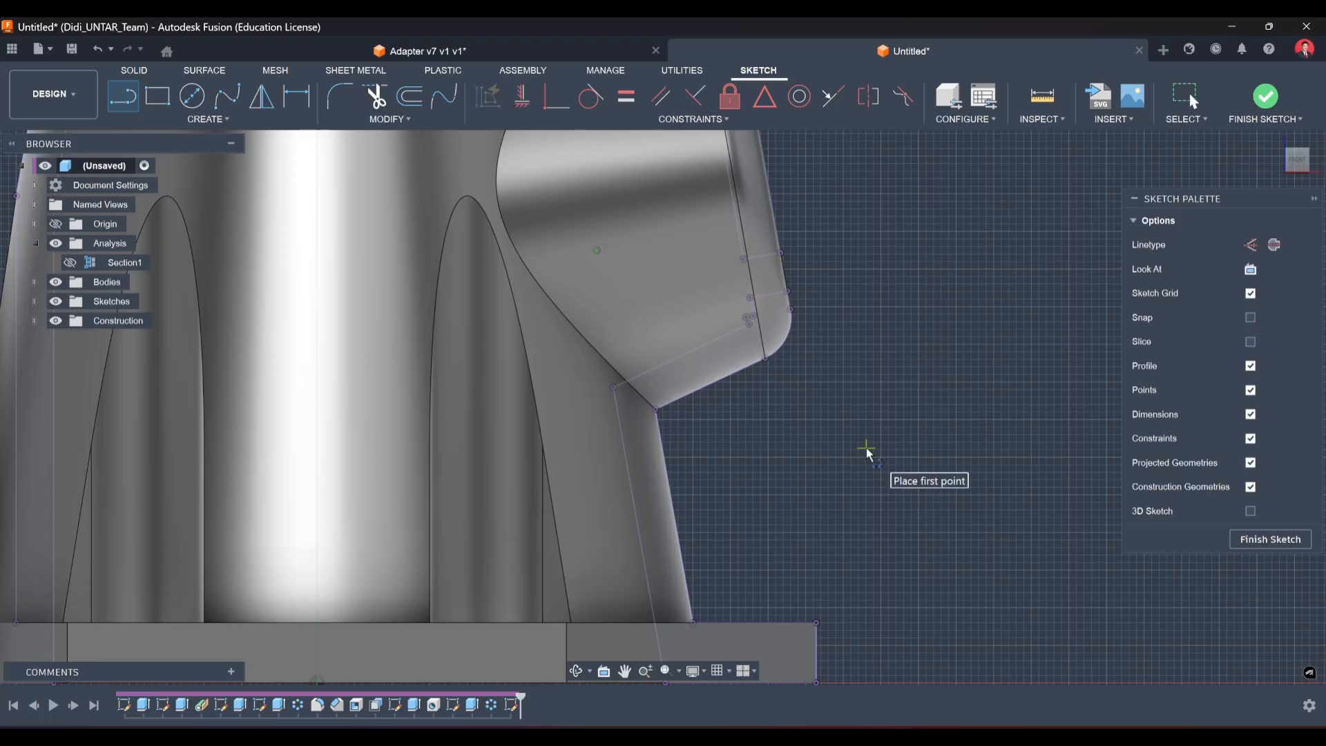
{"action": "key", "text": "Escape"}
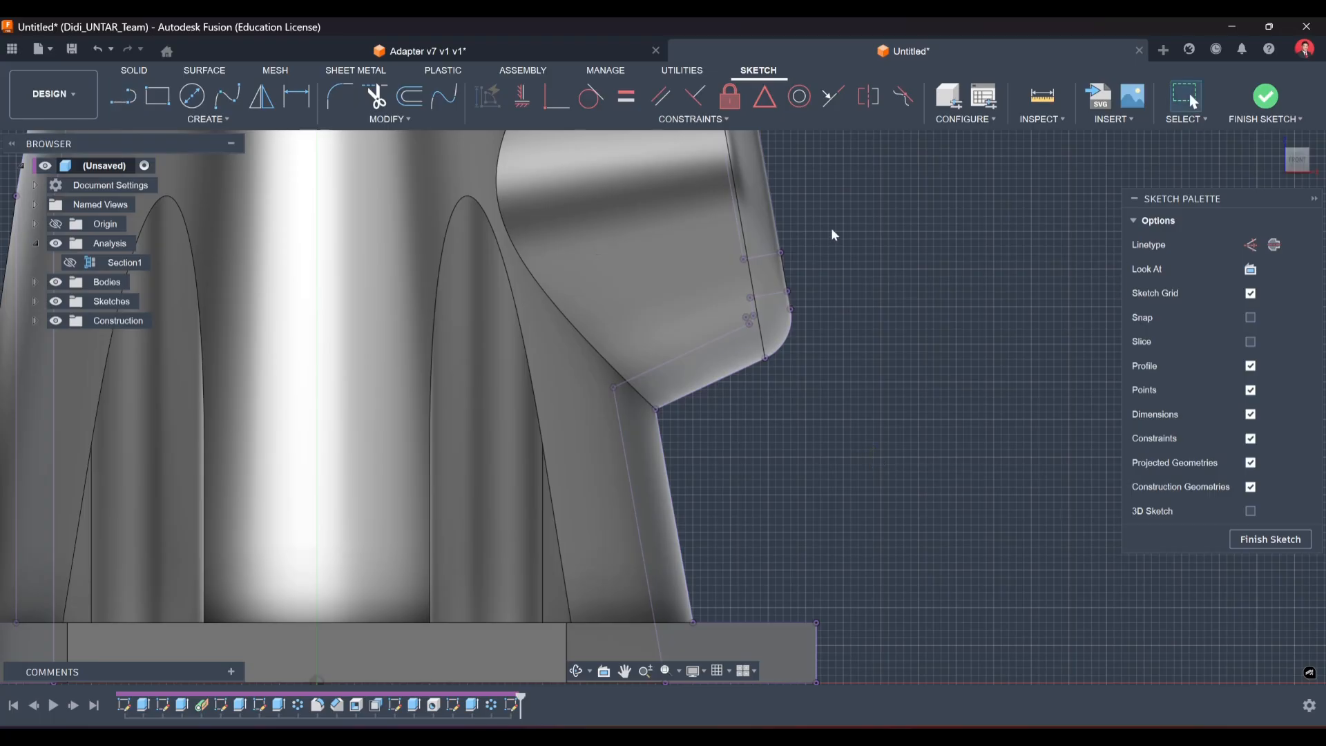
{"action": "left_click", "coordinate": [122, 99]}
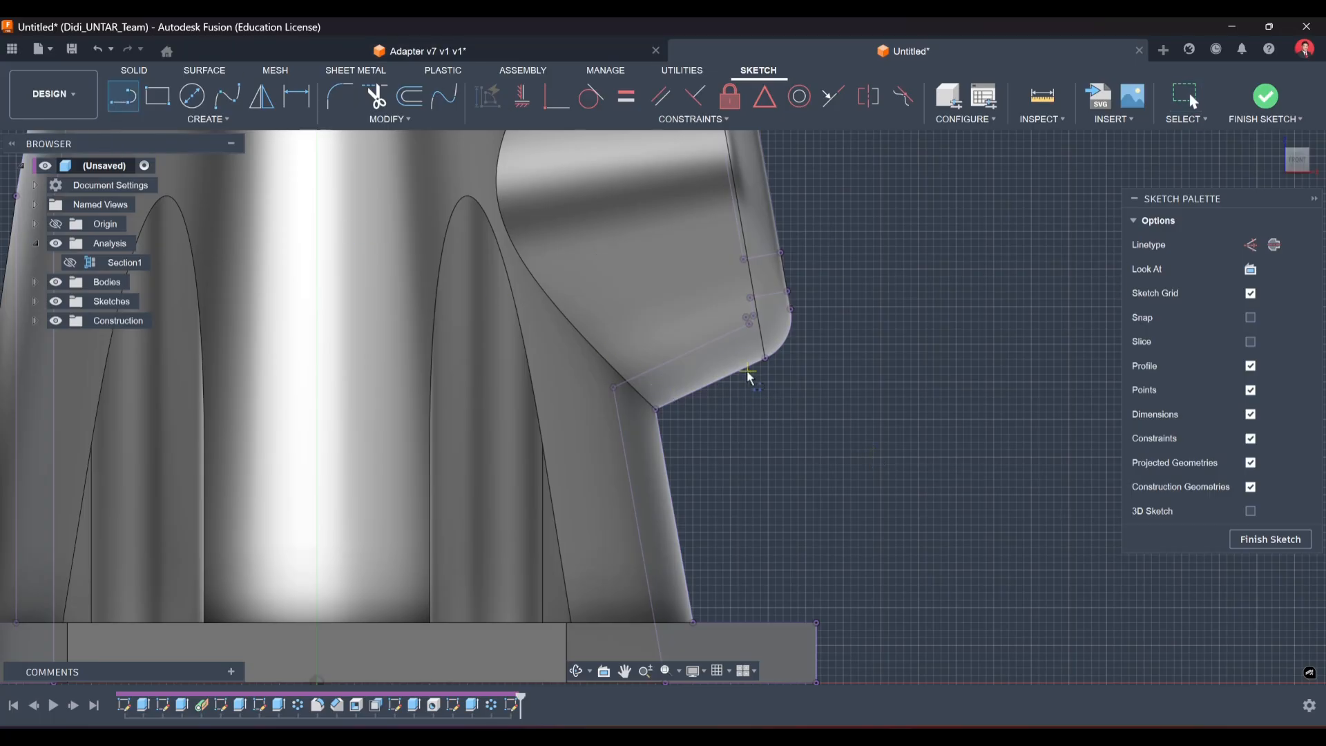
{"action": "mouse_move", "coordinate": [743, 373]}
{"action": "left_mouse_down"}
{"action": "mouse_move", "coordinate": [768, 504]}
{"action": "mouse_move", "coordinate": [686, 577]}
{"action": "mouse_move", "coordinate": [691, 595]}
{"action": "left_mouse_up"}
{"action": "left_click", "coordinate": [688, 591]}
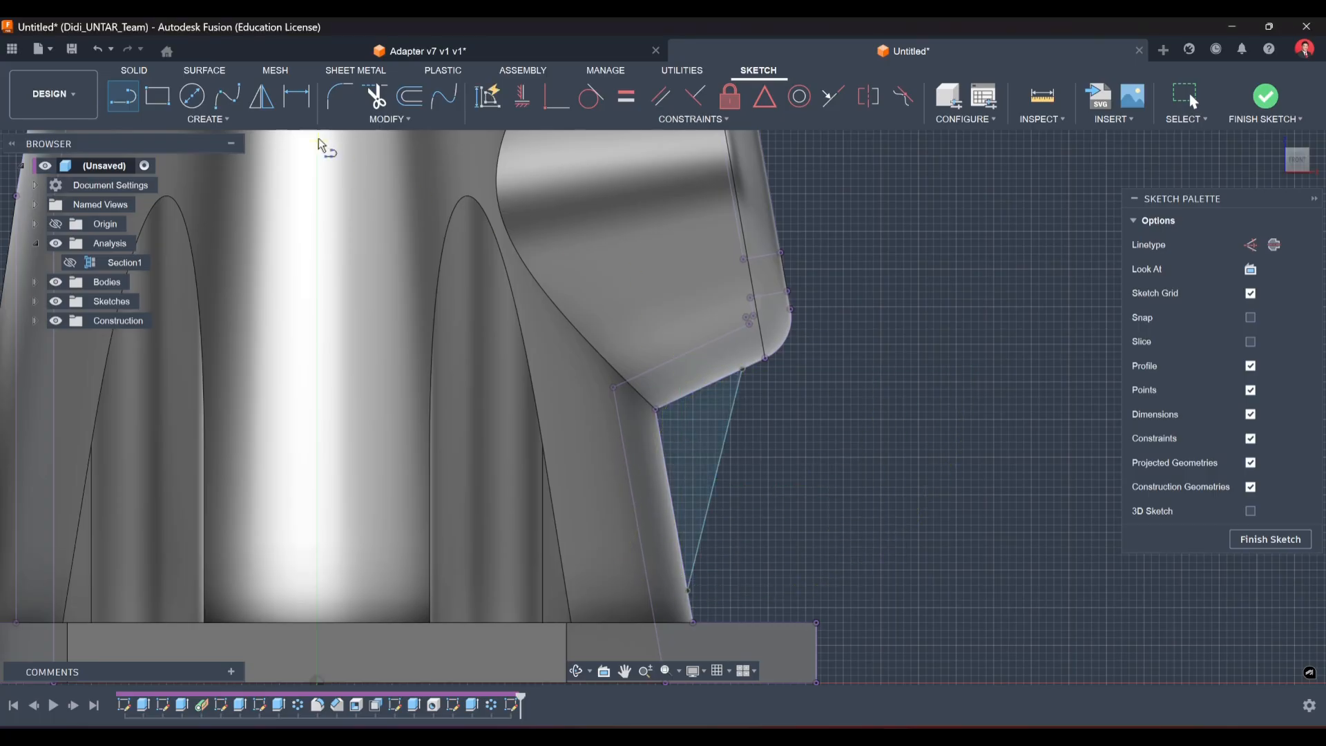
Dimension the slanted line's upper endpoint 5 mm from the start of the boss's rounded corner.
{"action": "key", "text": "d"}
{"action": "scroll", "coordinate": [751, 374], "scroll_direction": "up", "scroll_amount": 3}
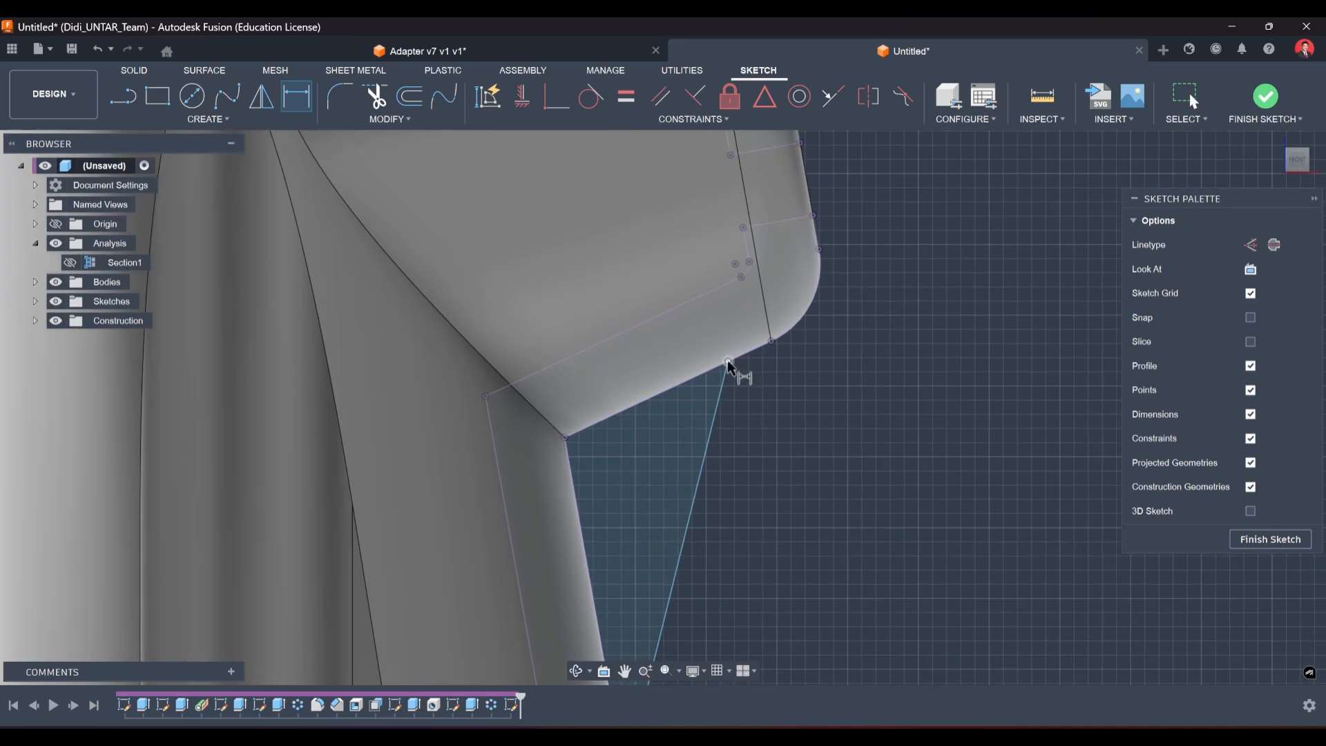
{"action": "left_click", "coordinate": [771, 342]}
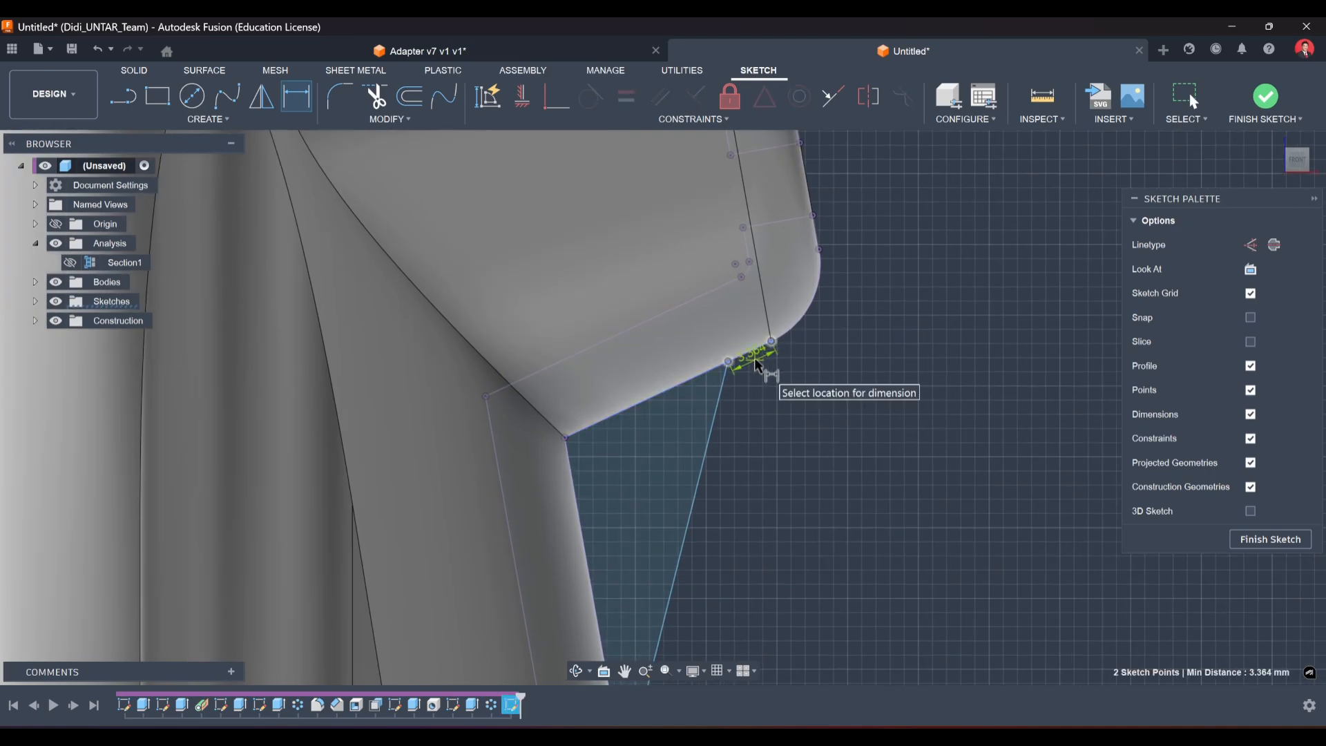
{"action": "left_click", "coordinate": [756, 359]}
{"action": "type", "text": "5"}
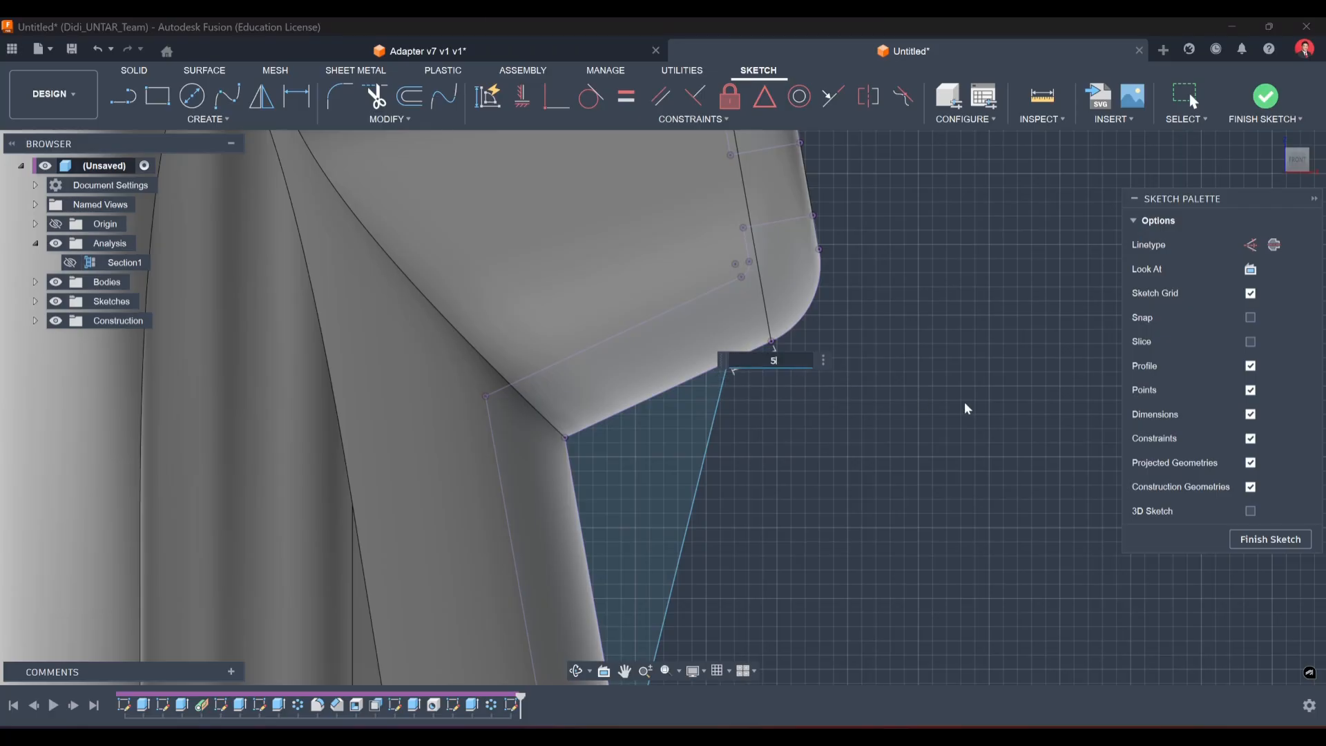
{"action": "key", "text": "Return"}
{"action": "scroll", "coordinate": [897, 516], "scroll_direction": "up", "scroll_amount": 5}
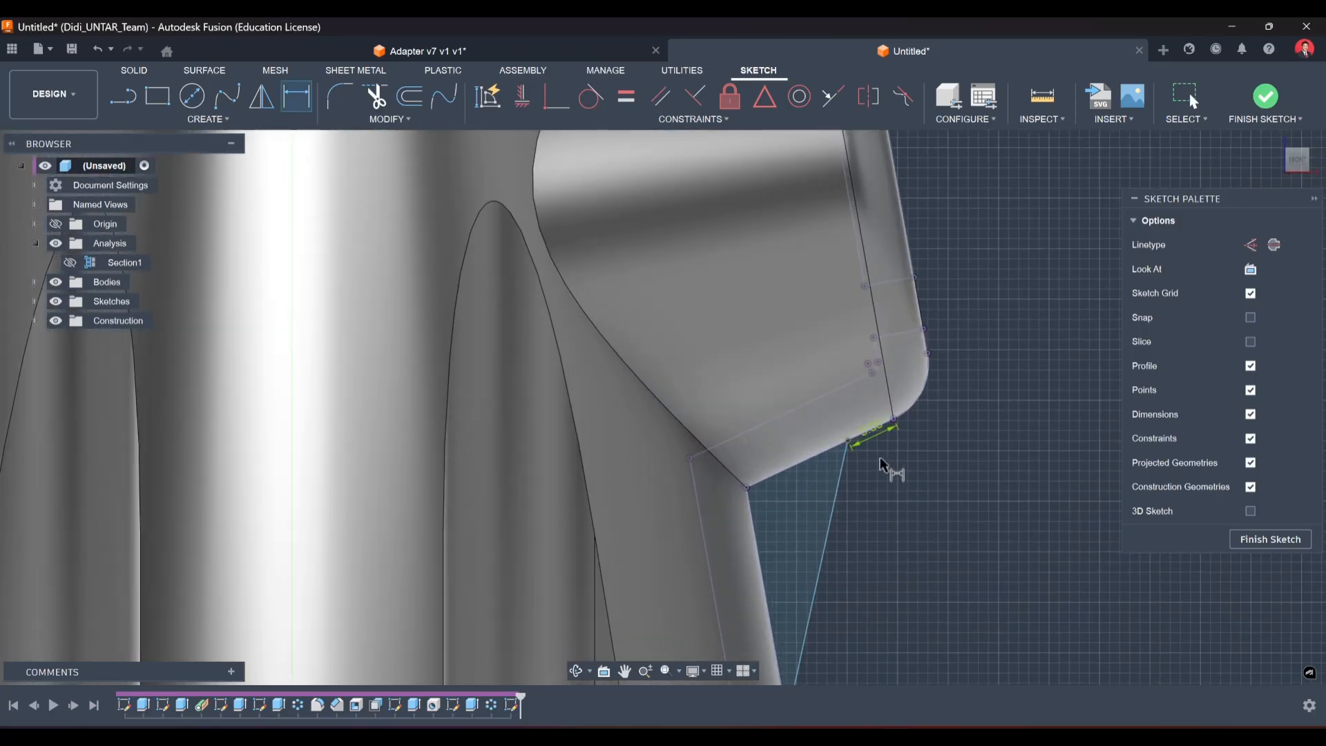
{"action": "key", "text": "Escape"}
Dimension the line's lower endpoint 5 mm along the wall from the base plate, place the dimension clear of the model, and finish the sketch.
{"action": "middle_click_drag", "start_coordinate": [975, 536], "coordinate": [884, 419]}
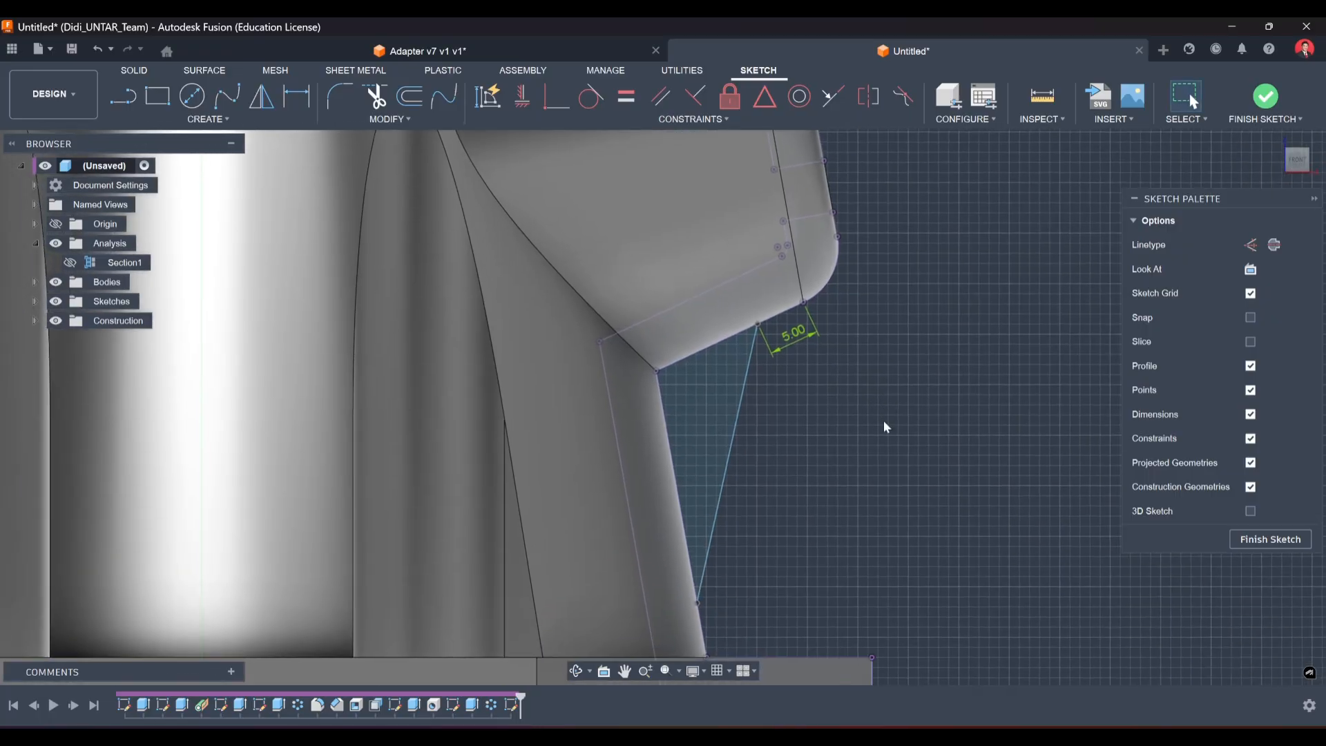
{"action": "left_click", "coordinate": [297, 96]}
{"action": "middle_click_drag", "start_coordinate": [734, 637], "coordinate": [721, 607]}
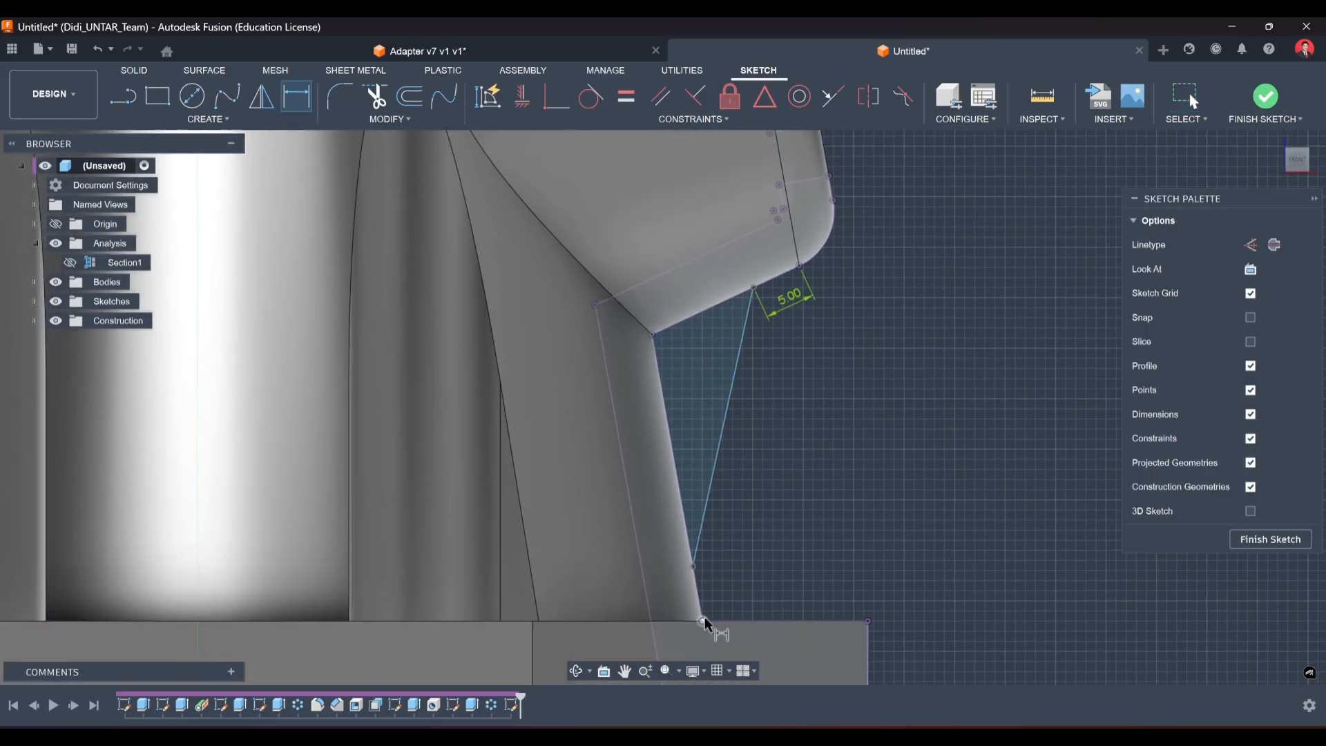
{"action": "left_click", "coordinate": [703, 621]}
{"action": "left_click", "coordinate": [695, 567]}
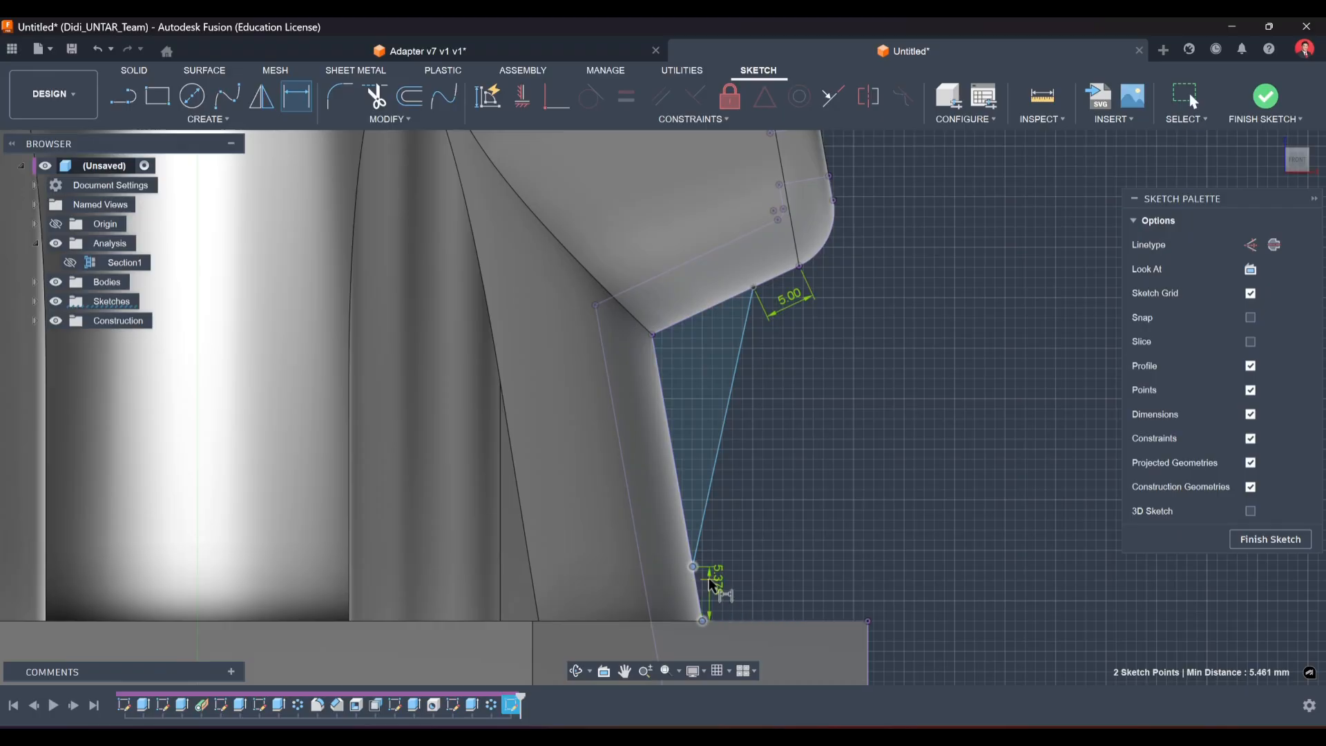
{"action": "scroll", "coordinate": [718, 583], "scroll_direction": "up", "scroll_amount": 3}
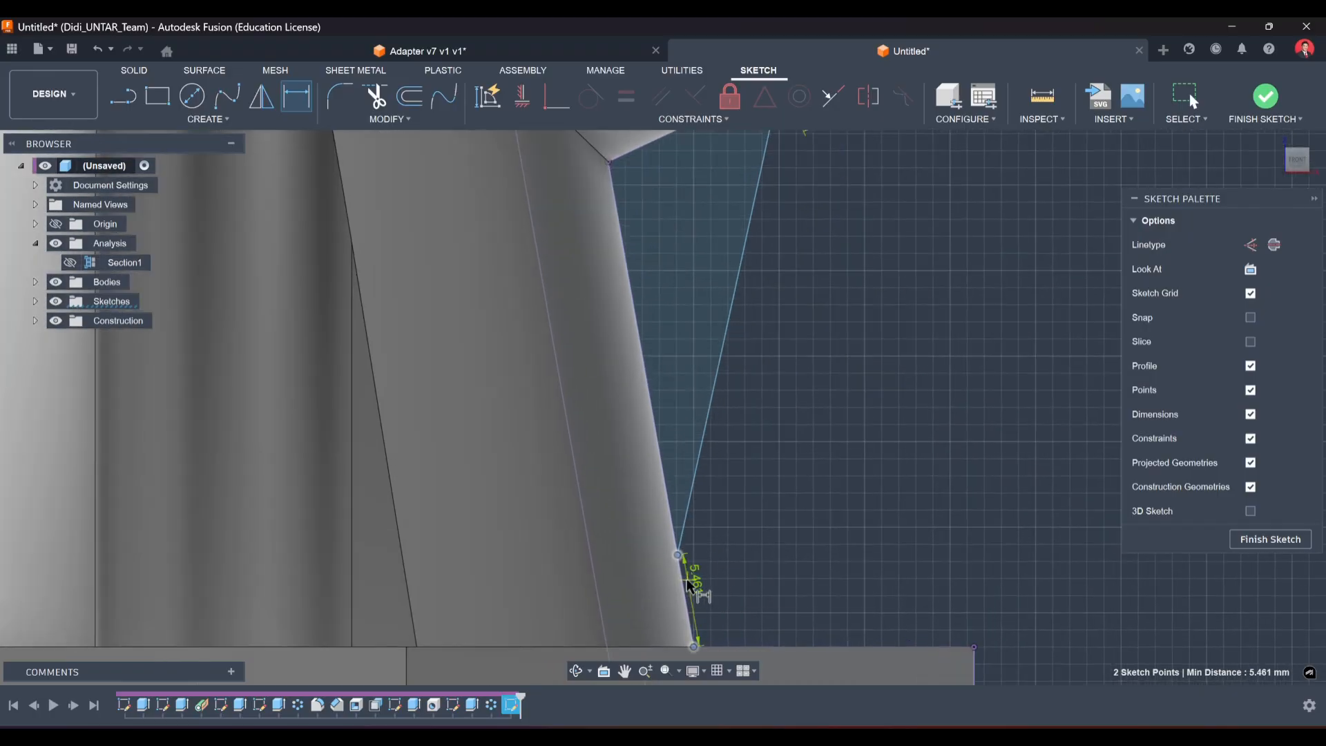
{"action": "left_click", "coordinate": [688, 584]}
{"action": "key", "text": "Return"}
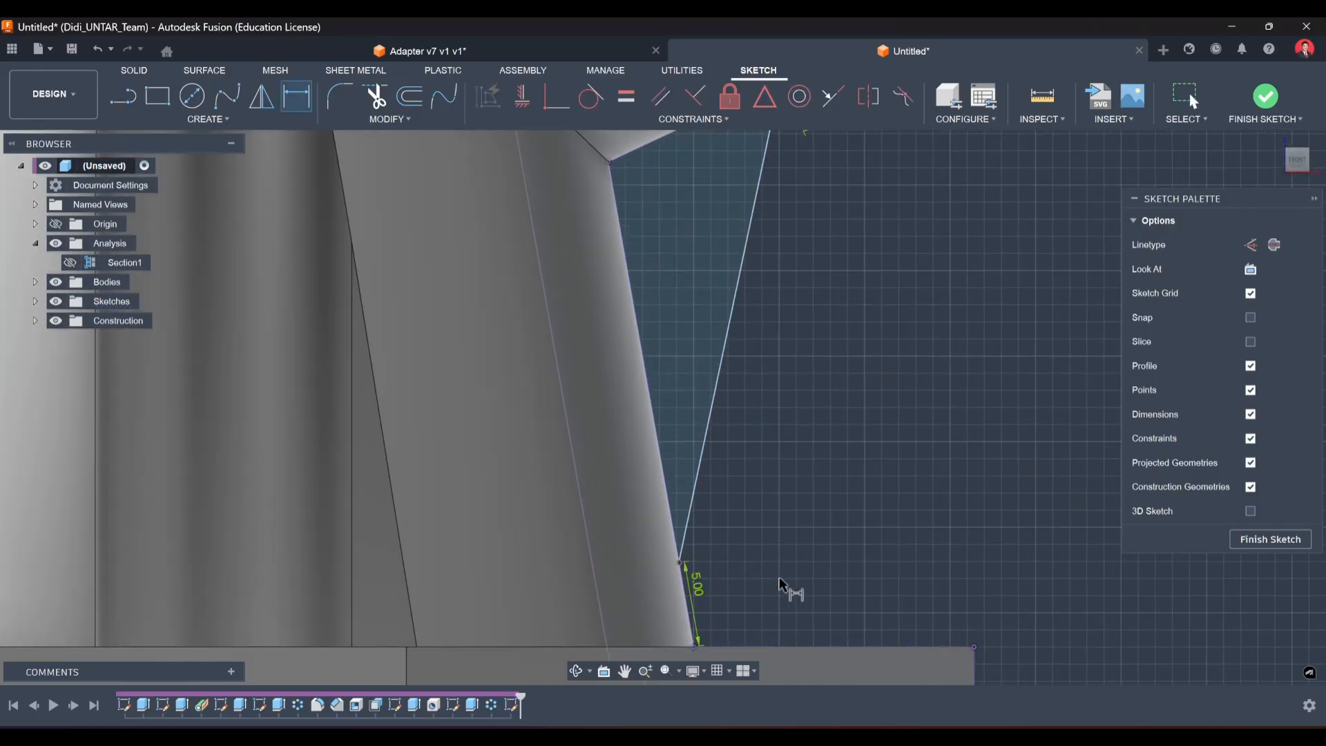
{"action": "key", "text": "Escape"}
{"action": "left_click_drag", "start_coordinate": [698, 586], "coordinate": [786, 557]}
{"action": "scroll", "coordinate": [898, 580], "scroll_direction": "down", "scroll_amount": 2}
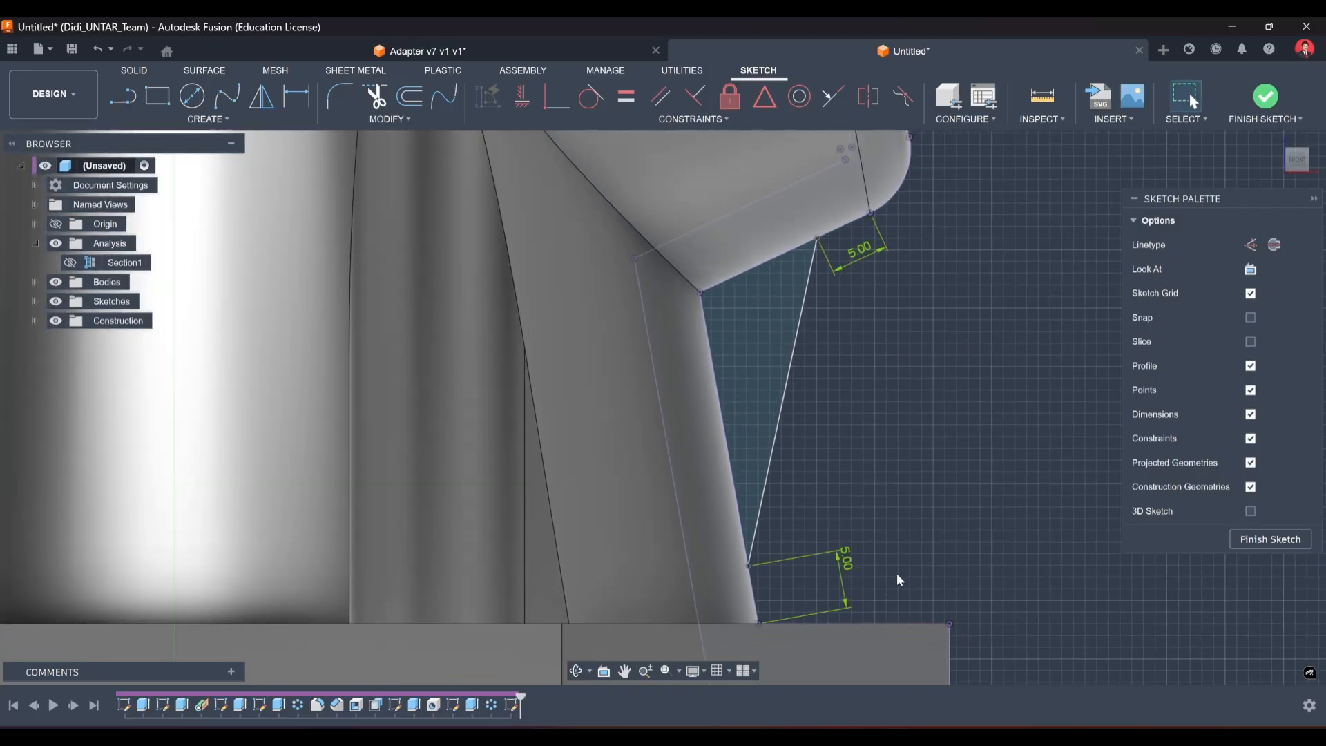
{"action": "left_click", "coordinate": [1229, 545]}
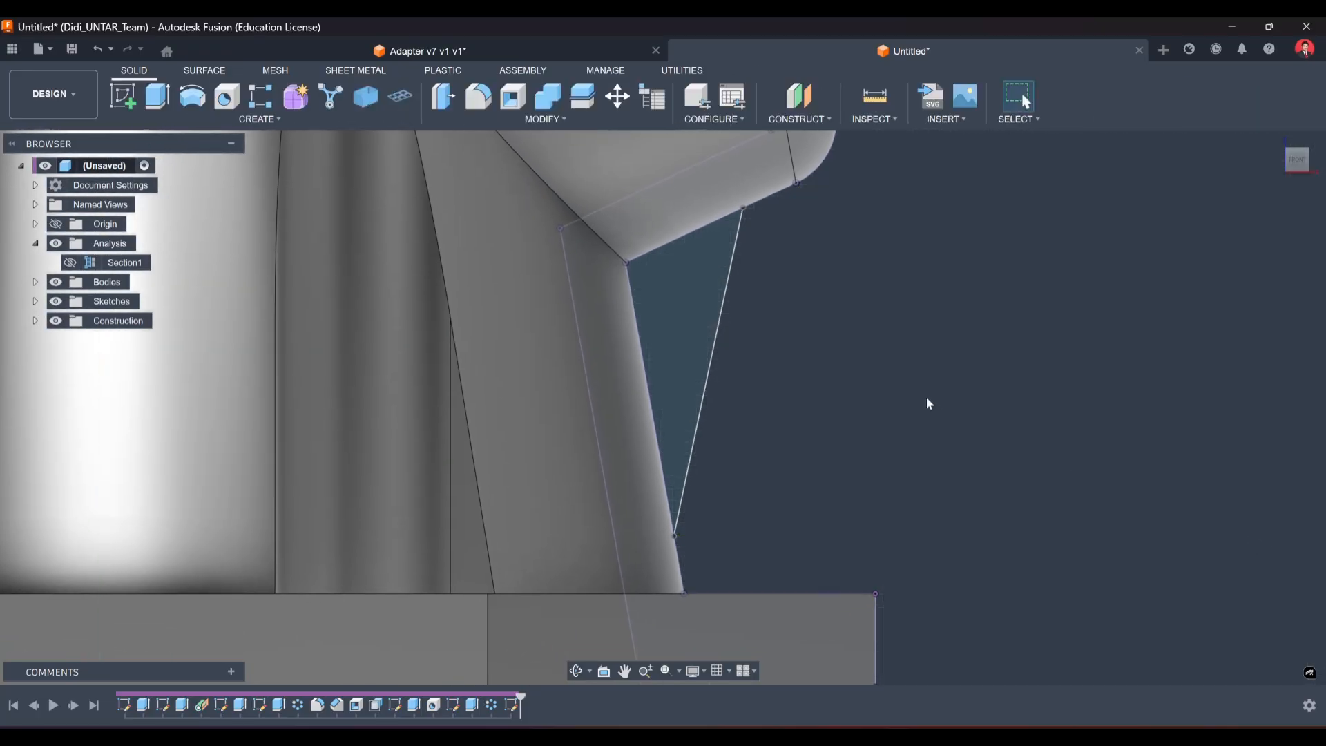
Set up a symmetric To Next rib from the slanted sketch line with a thickness of 3 mm.
{"action": "left_click", "coordinate": [204, 119]}
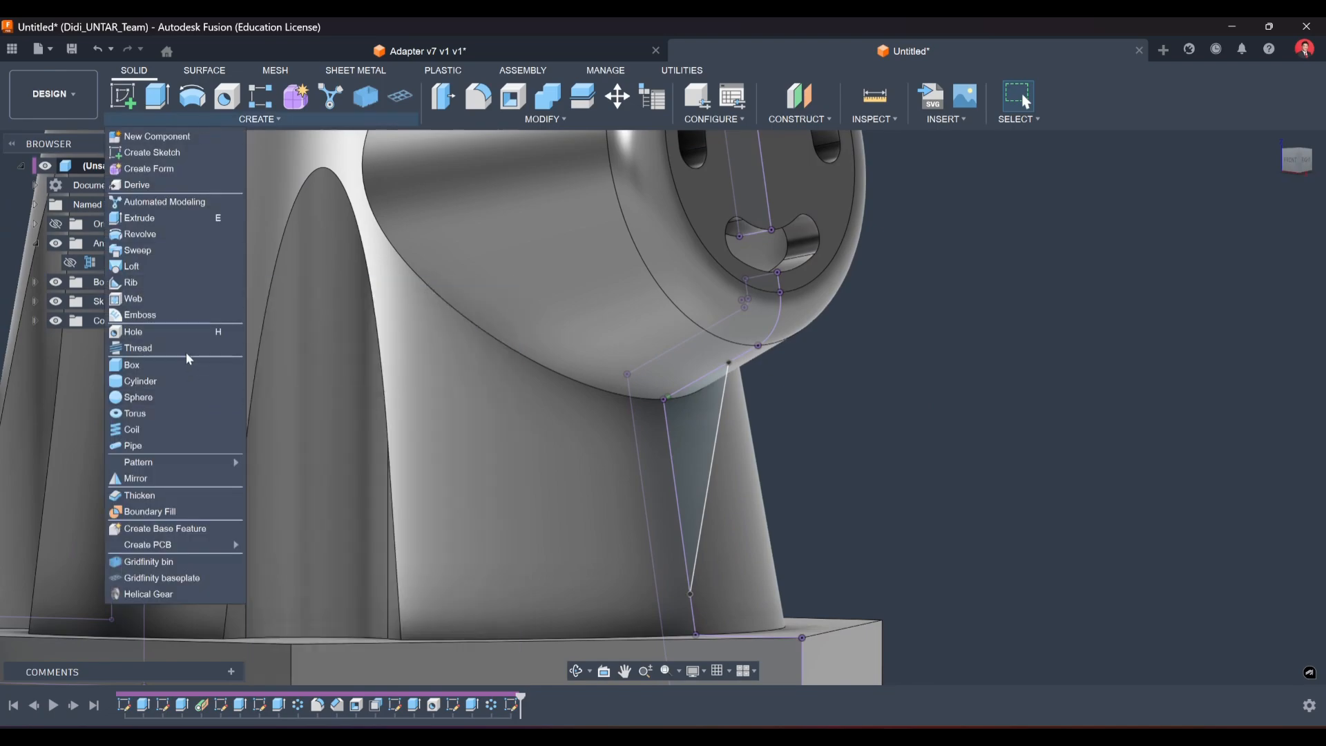
{"action": "left_click", "coordinate": [159, 287]}
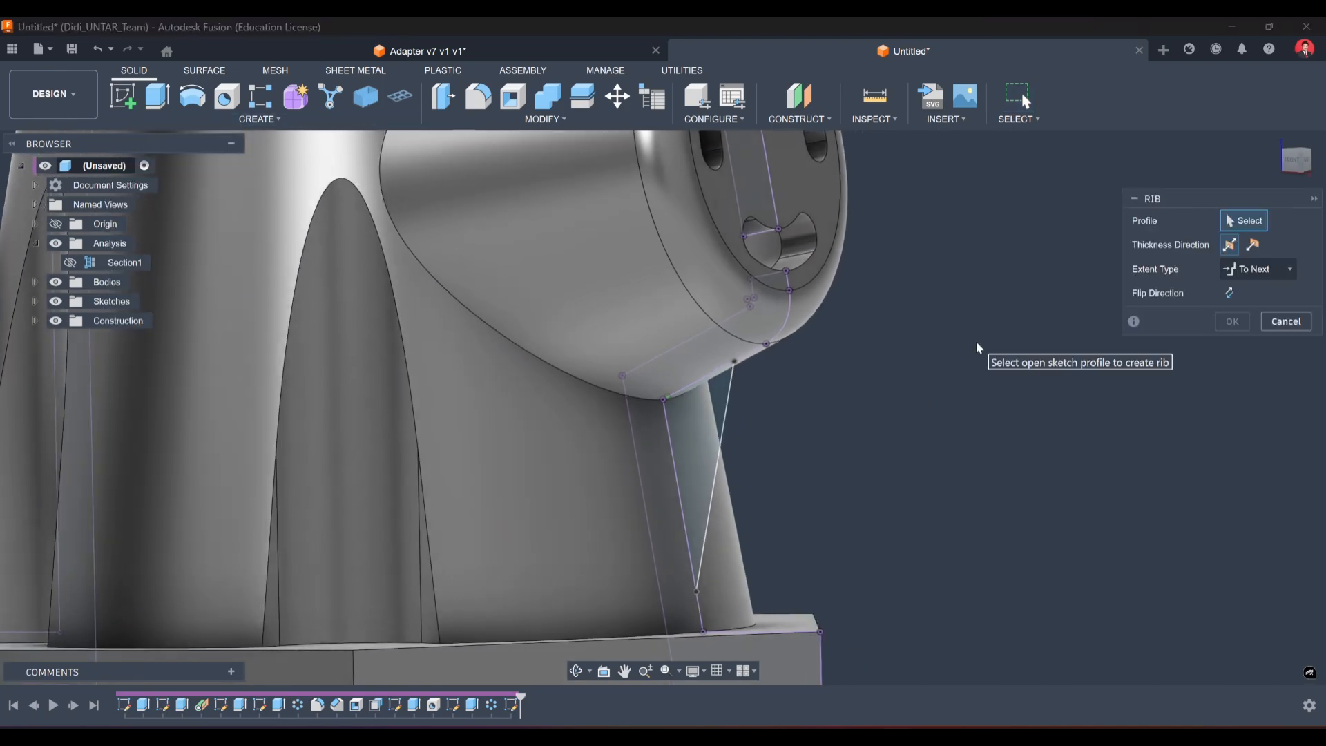
{"action": "left_click", "coordinate": [740, 393]}
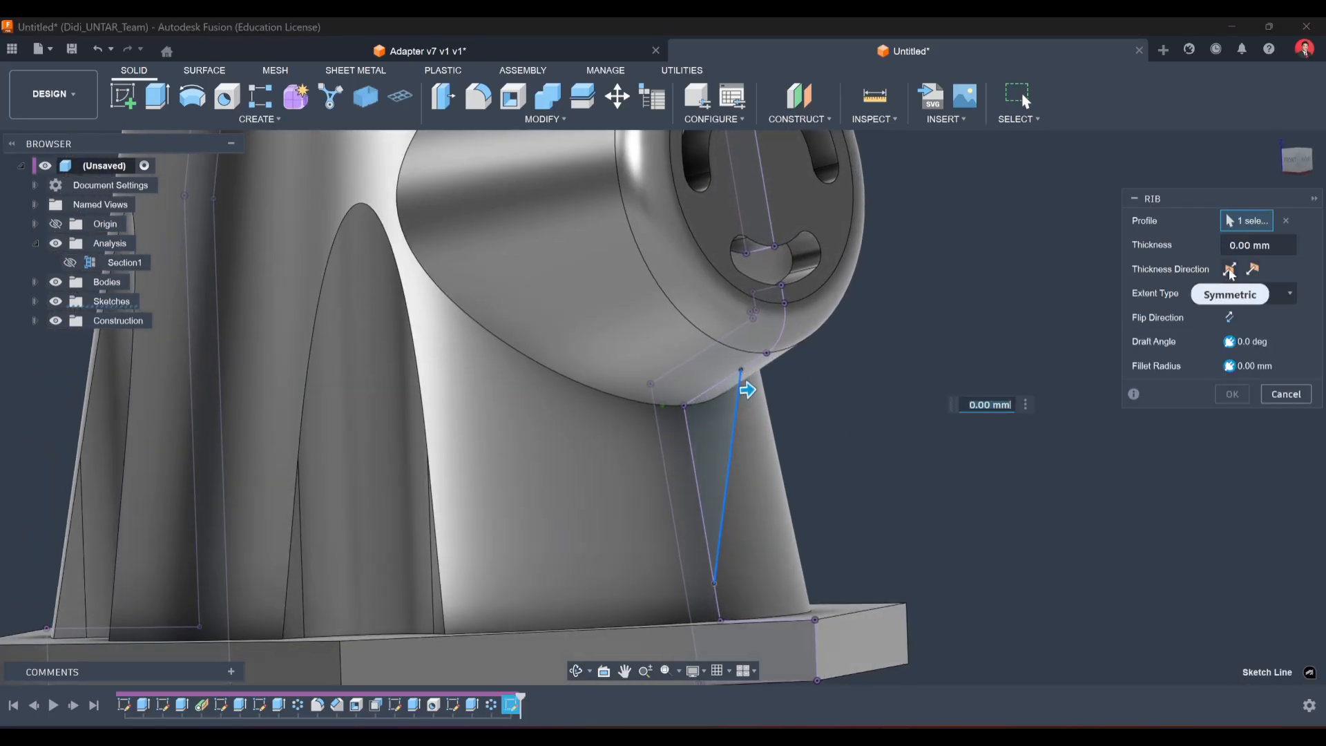
{"action": "left_click", "coordinate": [1278, 244]}
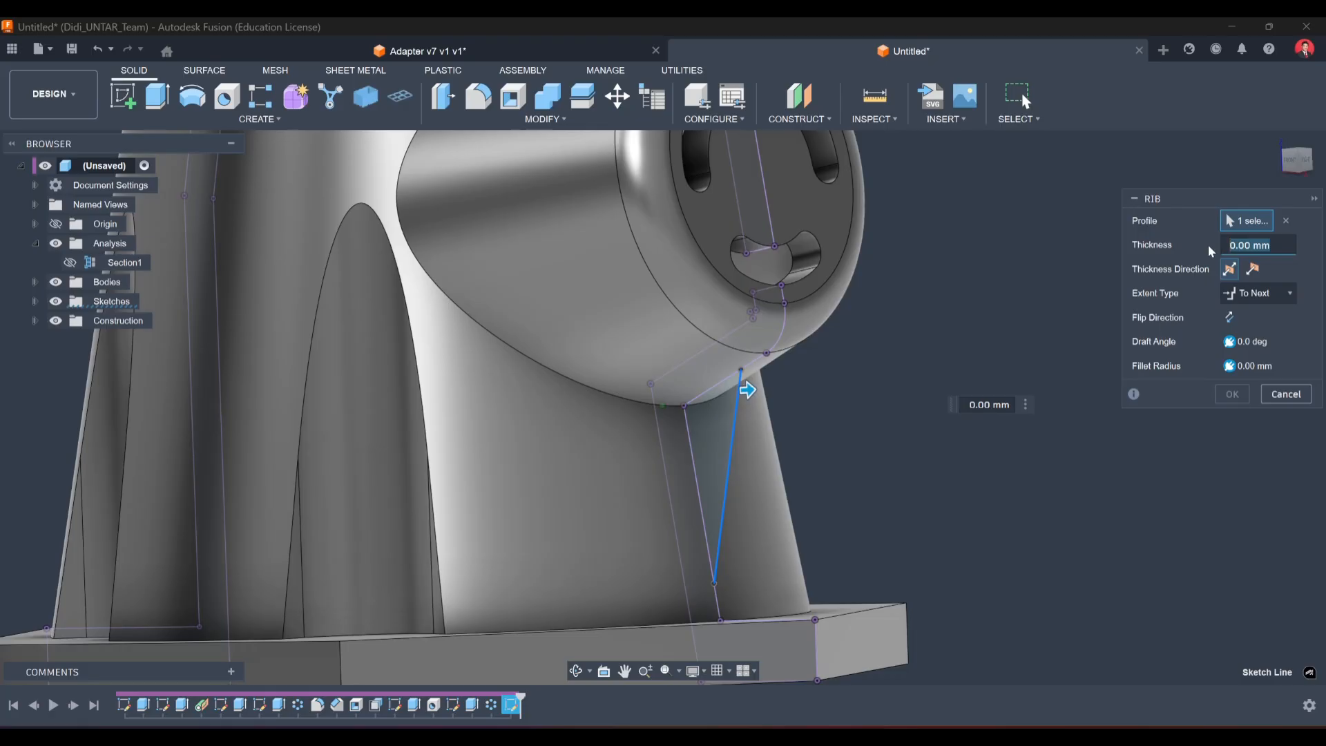
{"action": "type", "text": "3"}
{"action": "middle_click_drag", "start_coordinate": [964, 358], "coordinate": [993, 363], "text": "shift"}
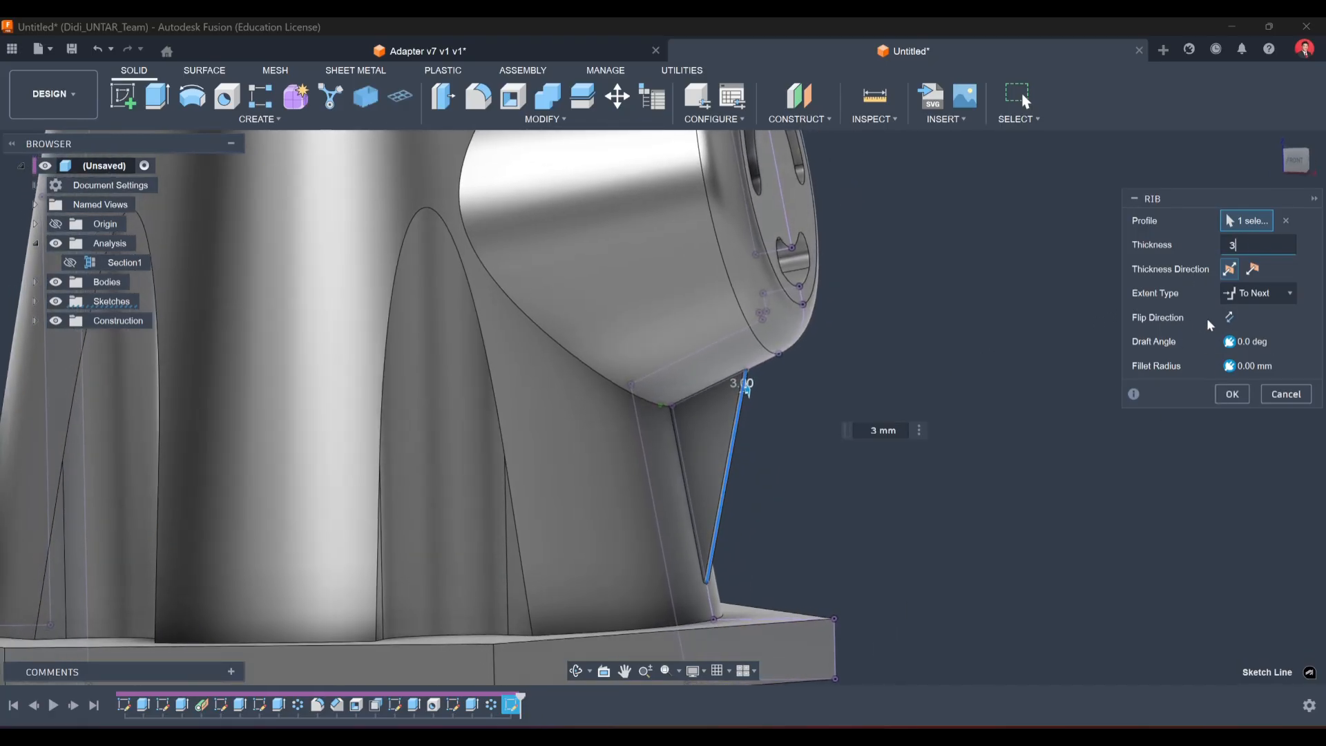
Try the flipped rib direction, set the thickness to 5 mm, and create the rib filling the corner under the boss.
{"action": "left_click", "coordinate": [1229, 315]}
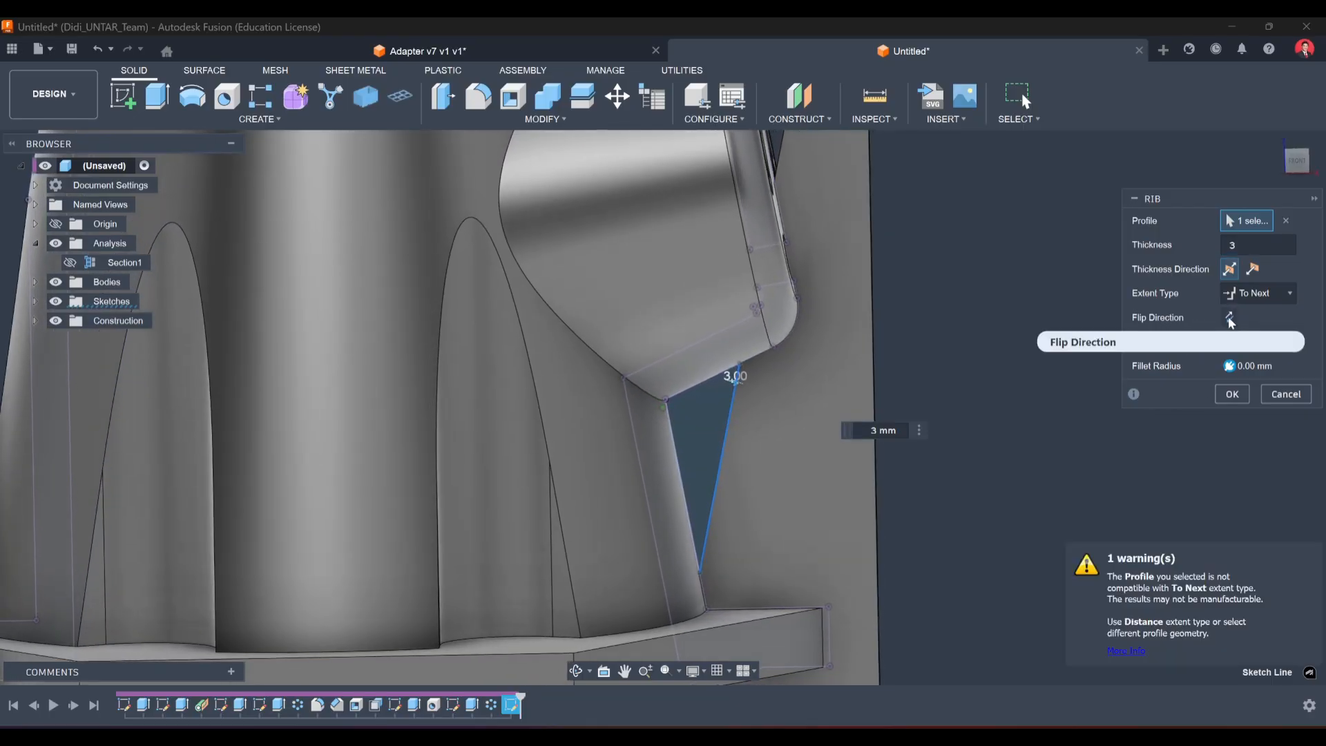
{"action": "middle_click_drag", "start_coordinate": [987, 359], "coordinate": [1147, 335], "text": "shift"}
{"action": "left_click_drag", "start_coordinate": [1269, 249], "coordinate": [1213, 249]}
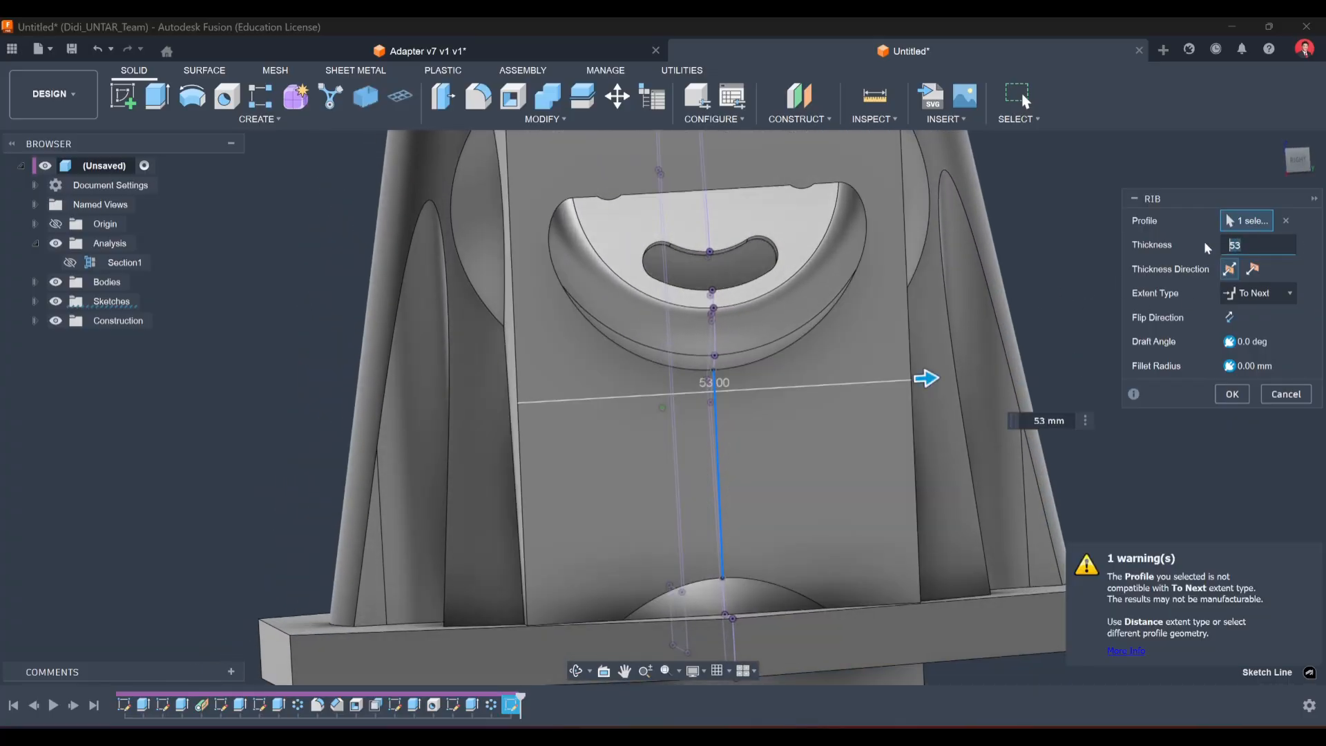
{"action": "type", "text": "5"}
{"action": "middle_click_drag", "start_coordinate": [1017, 304], "coordinate": [1227, 408], "text": "shift"}
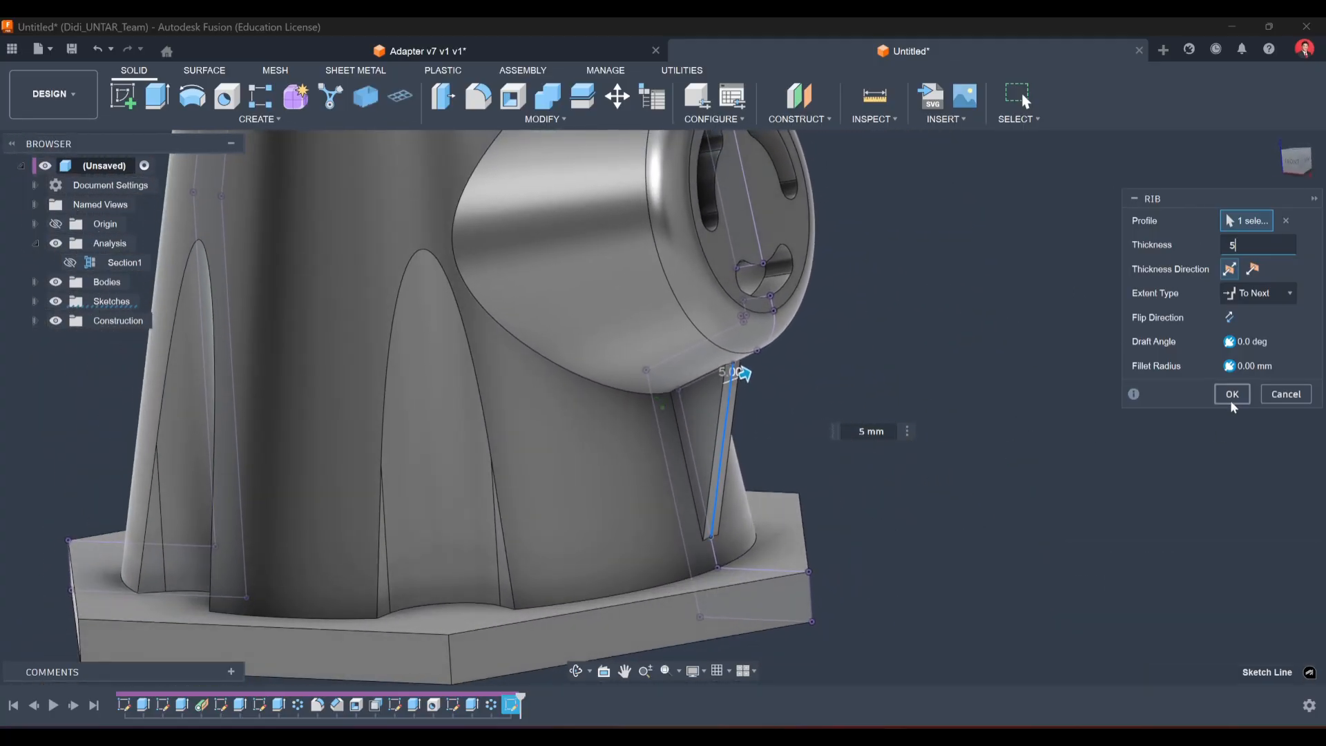
{"action": "left_click", "coordinate": [1233, 394]}
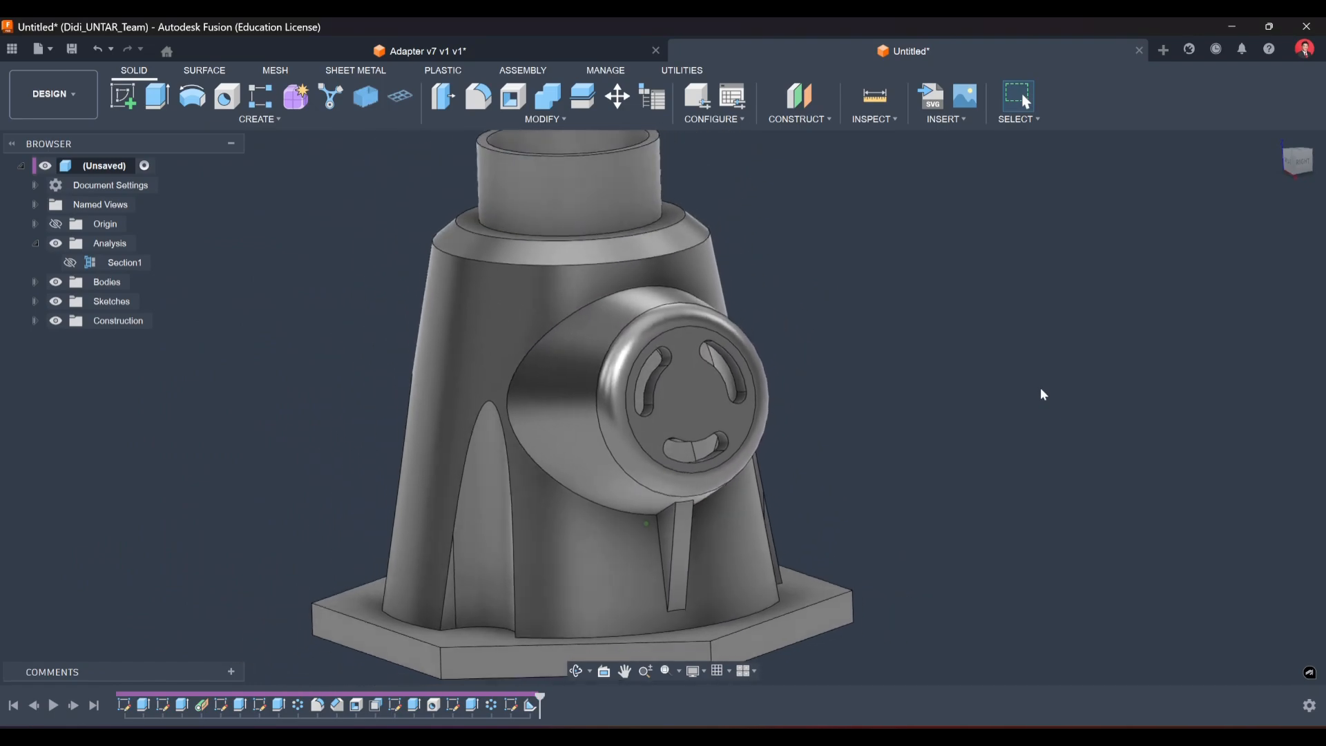
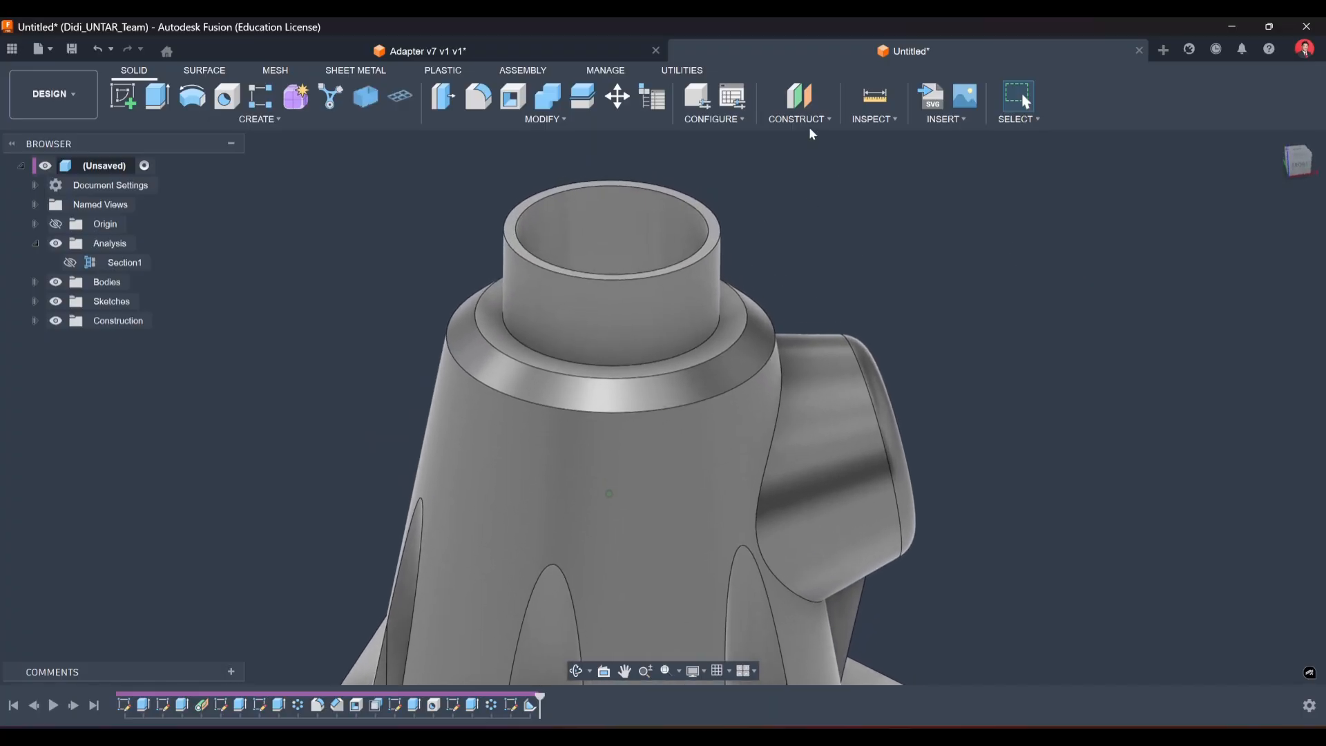
Create a midplane between the top rim face of the upper tube and the flat shoulder face at its base.
{"action": "left_click", "coordinate": [812, 122]}
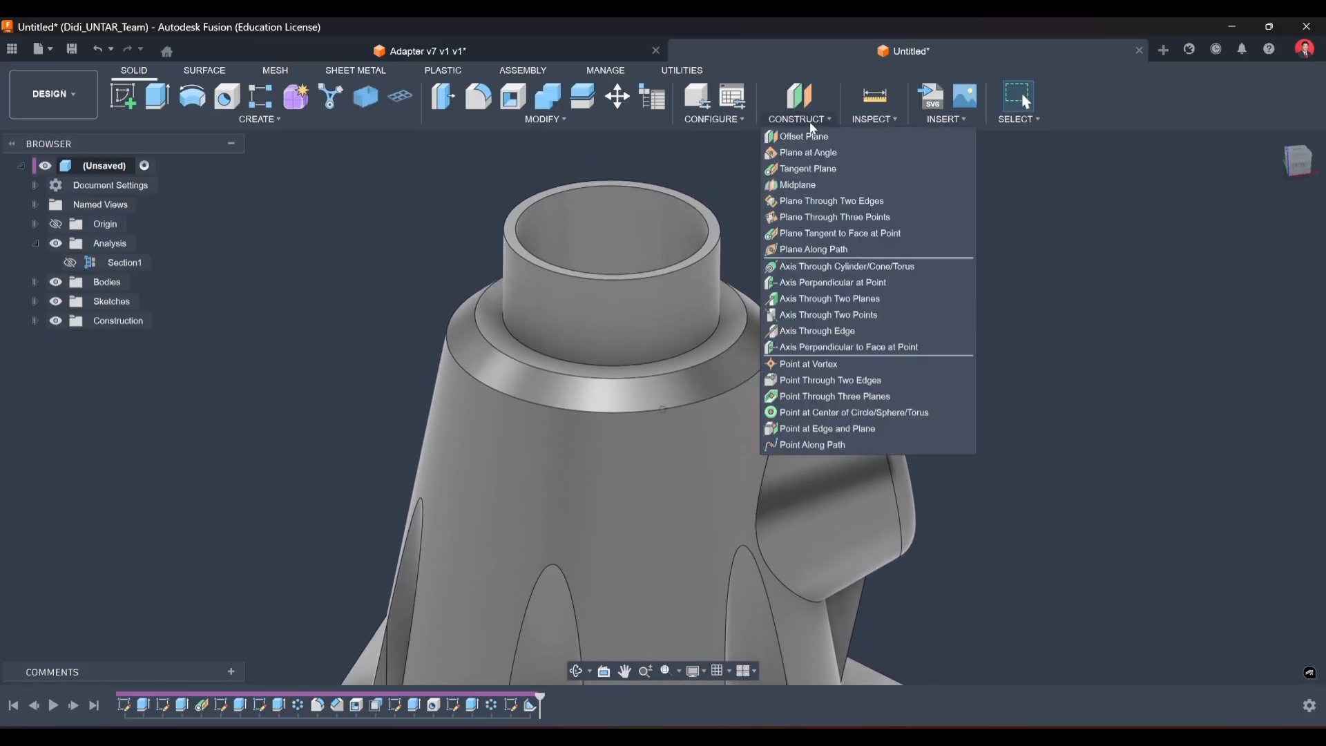
{"action": "left_click", "coordinate": [801, 185]}
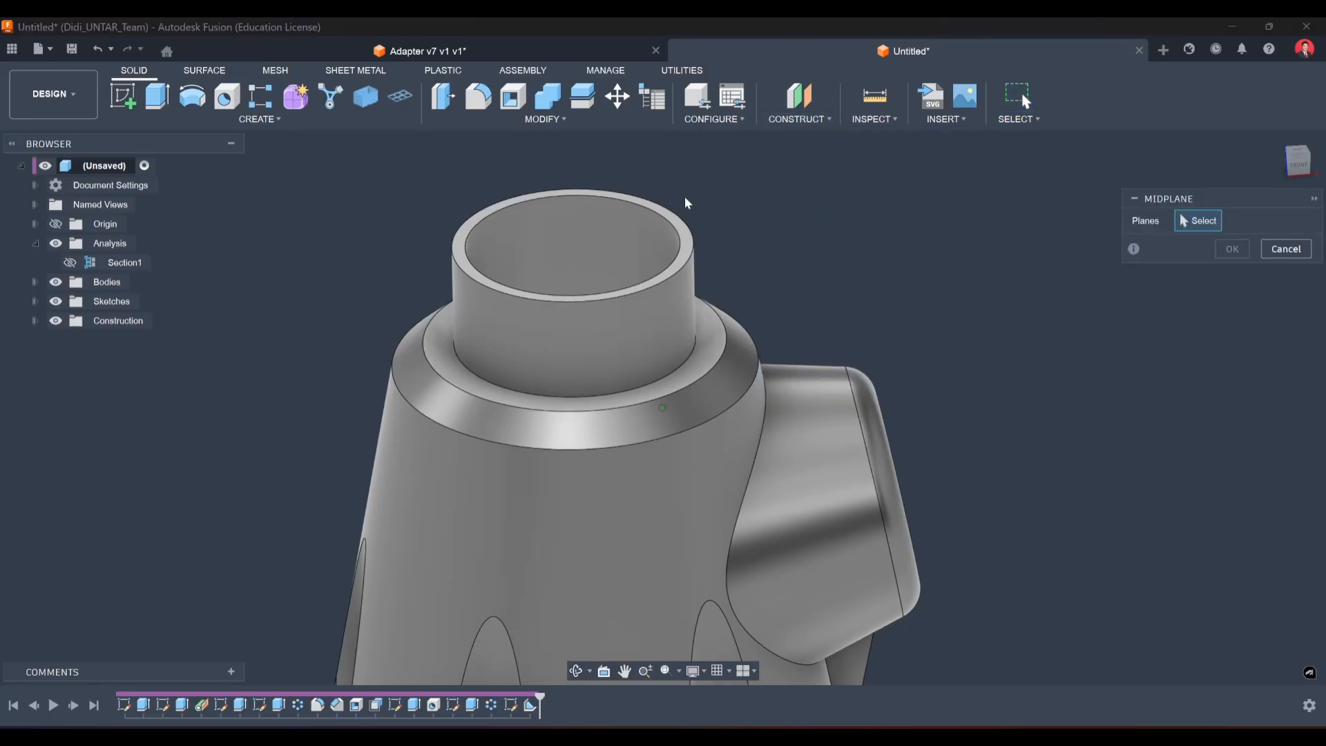
{"action": "left_click", "coordinate": [676, 225]}
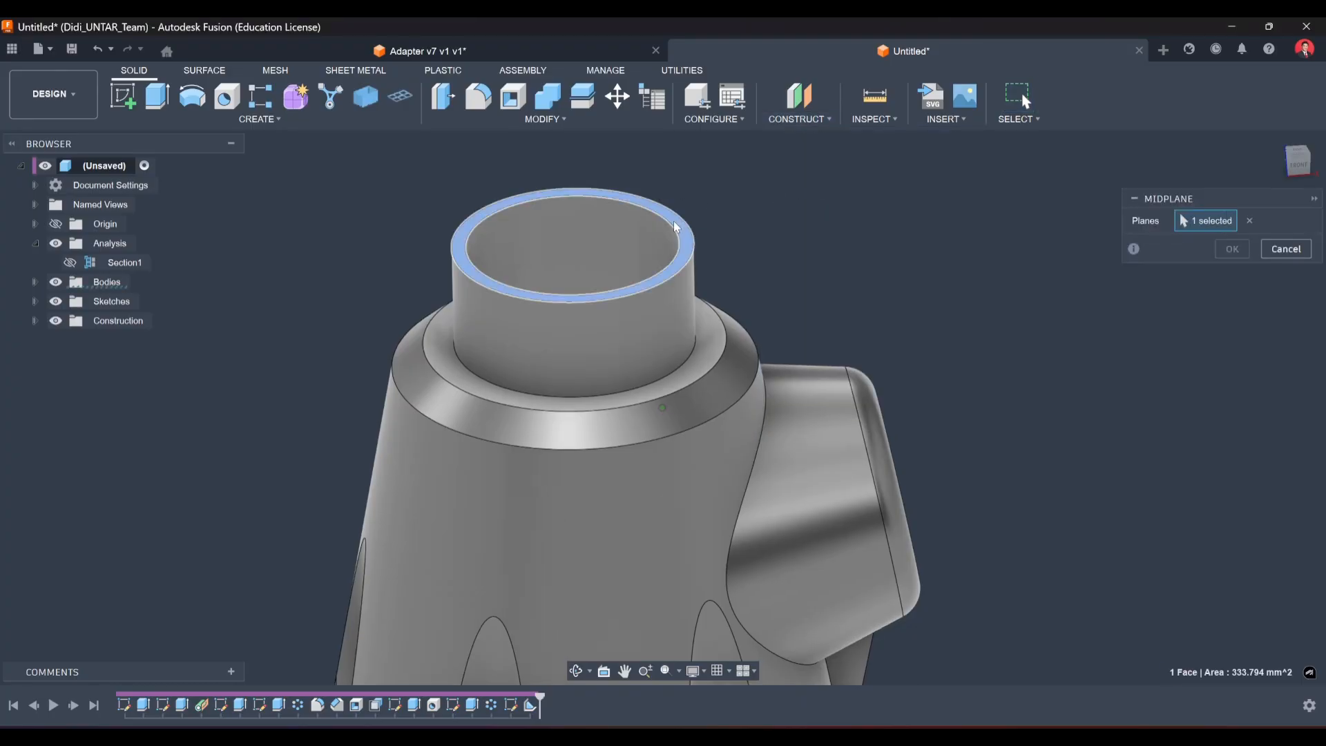
{"action": "left_click", "coordinate": [707, 341]}
{"action": "mouse_move", "coordinate": [719, 338]}
{"action": "middle_mouse_down", "text": "shift"}
{"action": "mouse_move", "coordinate": [764, 281]}
{"action": "mouse_move", "coordinate": [674, 350]}
{"action": "mouse_move", "coordinate": [711, 338]}
{"action": "mouse_move", "coordinate": [686, 335]}
{"action": "mouse_move", "coordinate": [701, 345]}
{"action": "middle_mouse_up", "text": "shift"}
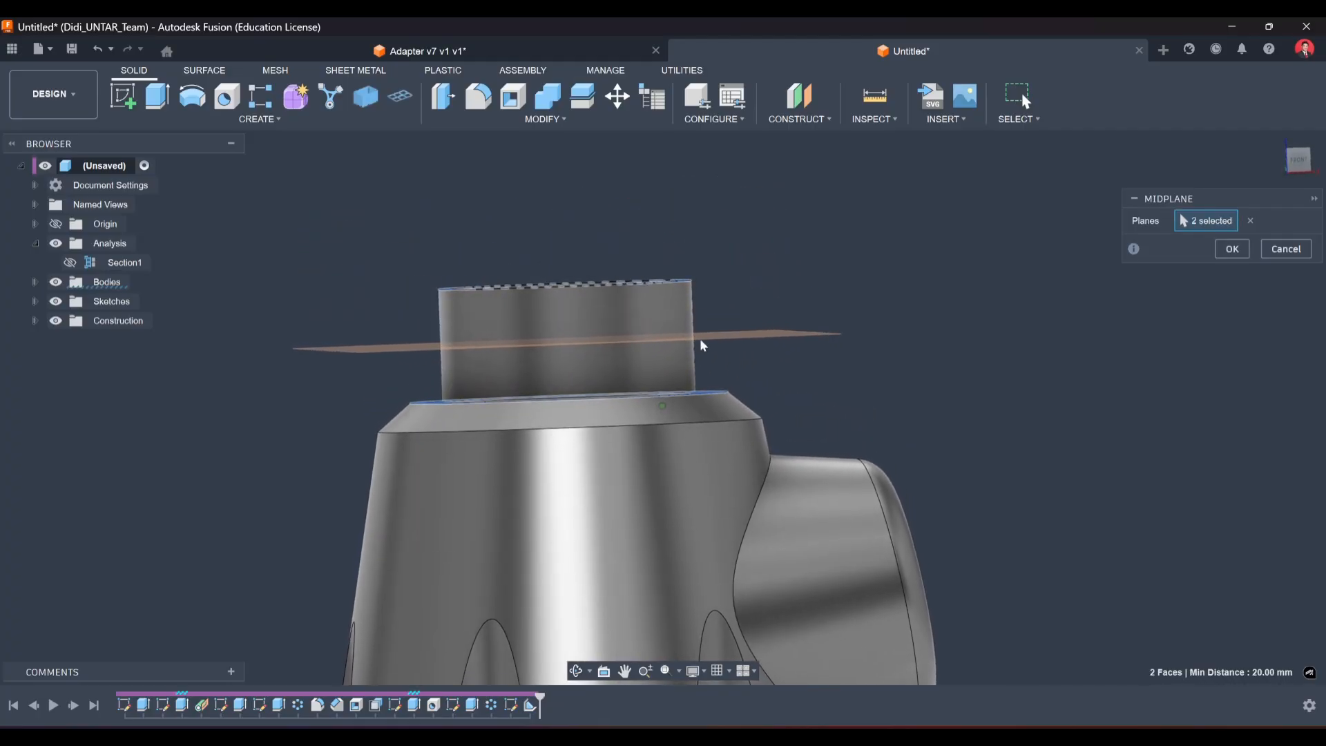
{"action": "middle_click_drag", "start_coordinate": [990, 326], "coordinate": [1003, 388], "text": "shift"}
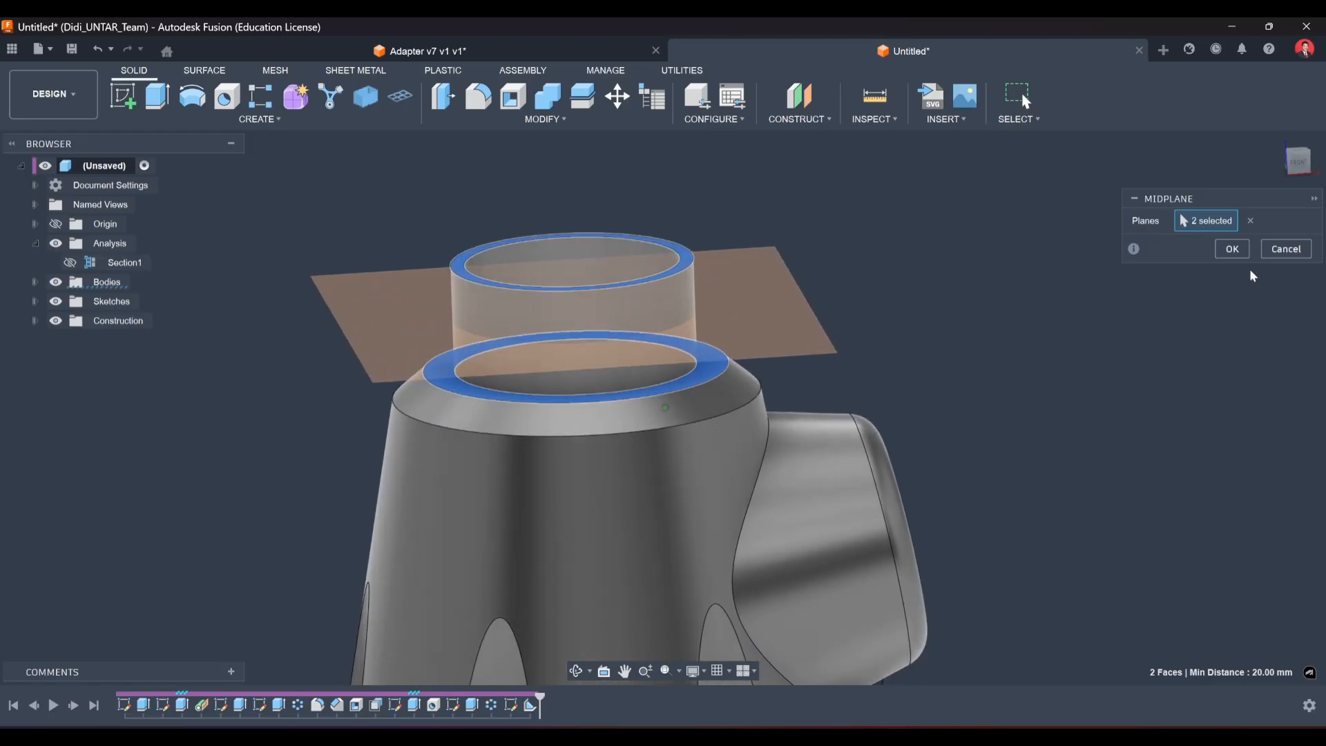
{"action": "left_click", "coordinate": [1231, 256]}
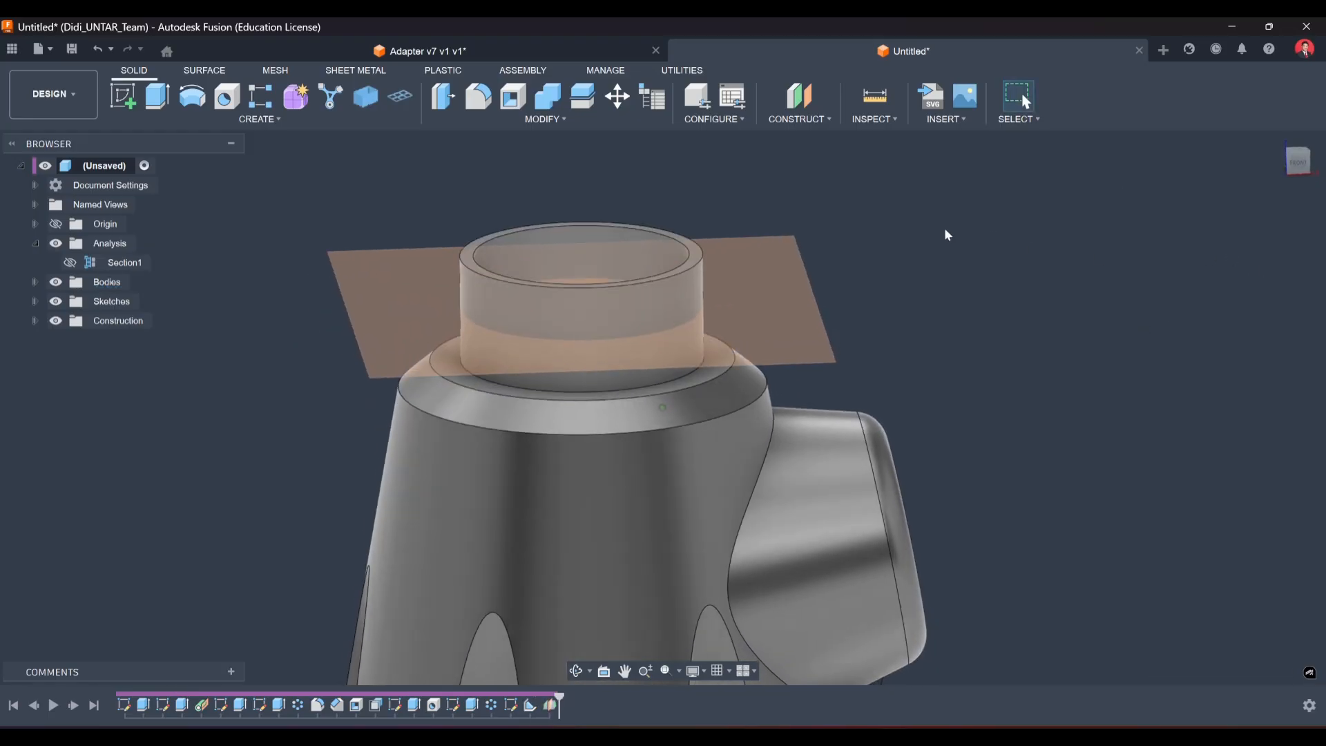
Start a sketch on the new midplane and draw a 15 mm diameter circle centred on the origin.
{"action": "left_click", "coordinate": [122, 104]}
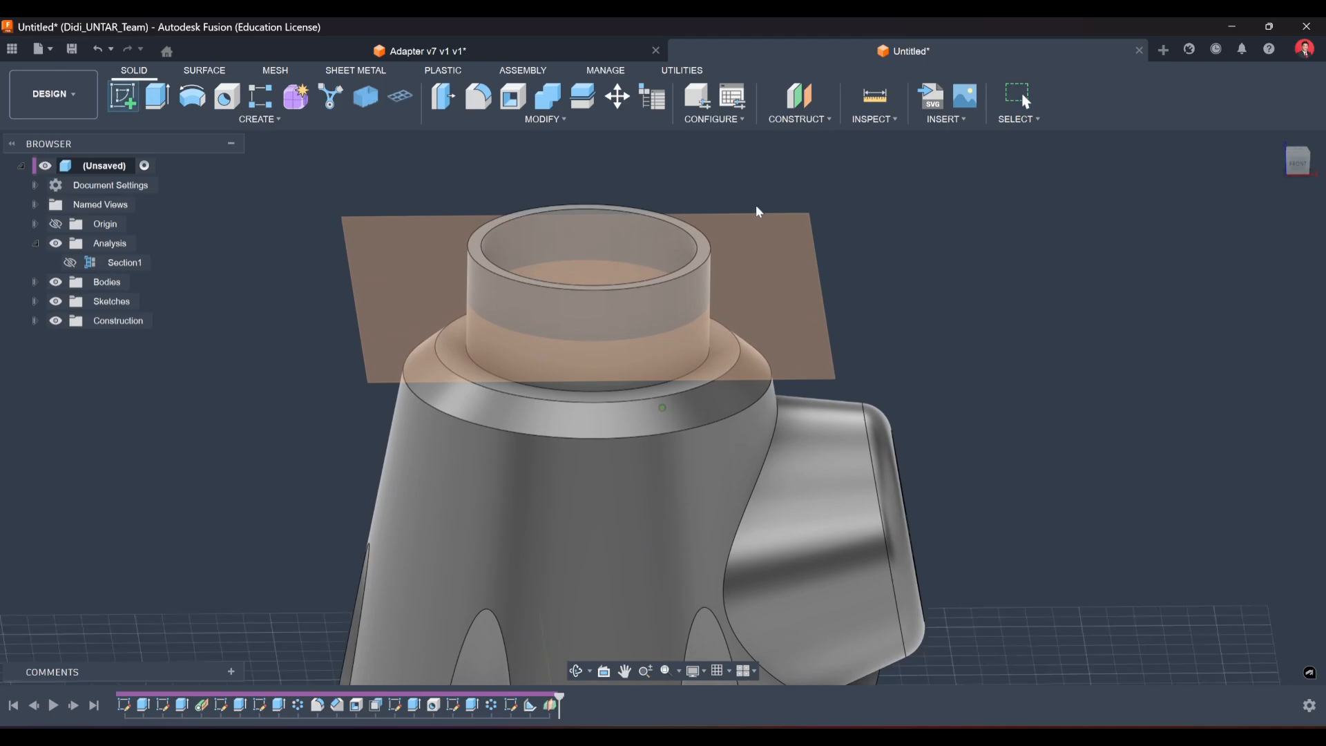
{"action": "left_click", "coordinate": [793, 231]}
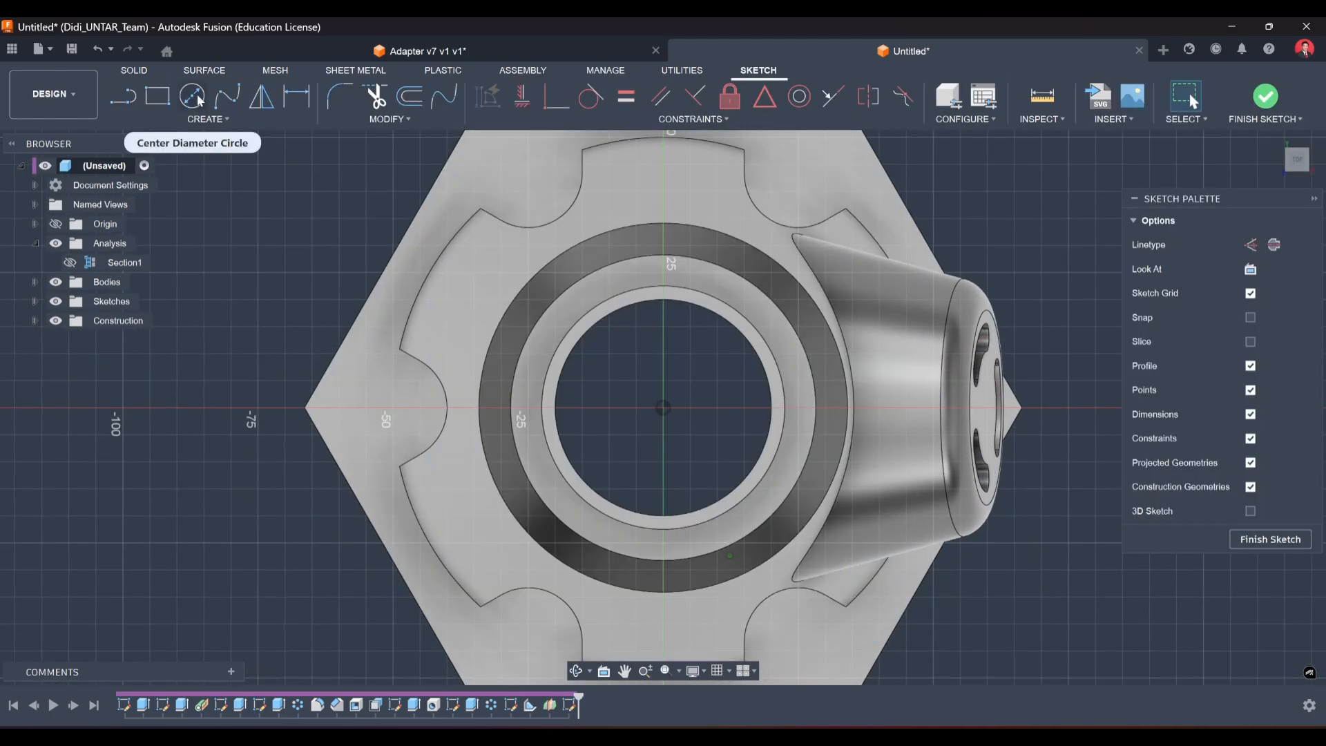
{"action": "left_click", "coordinate": [192, 97]}
{"action": "left_click", "coordinate": [663, 410]}
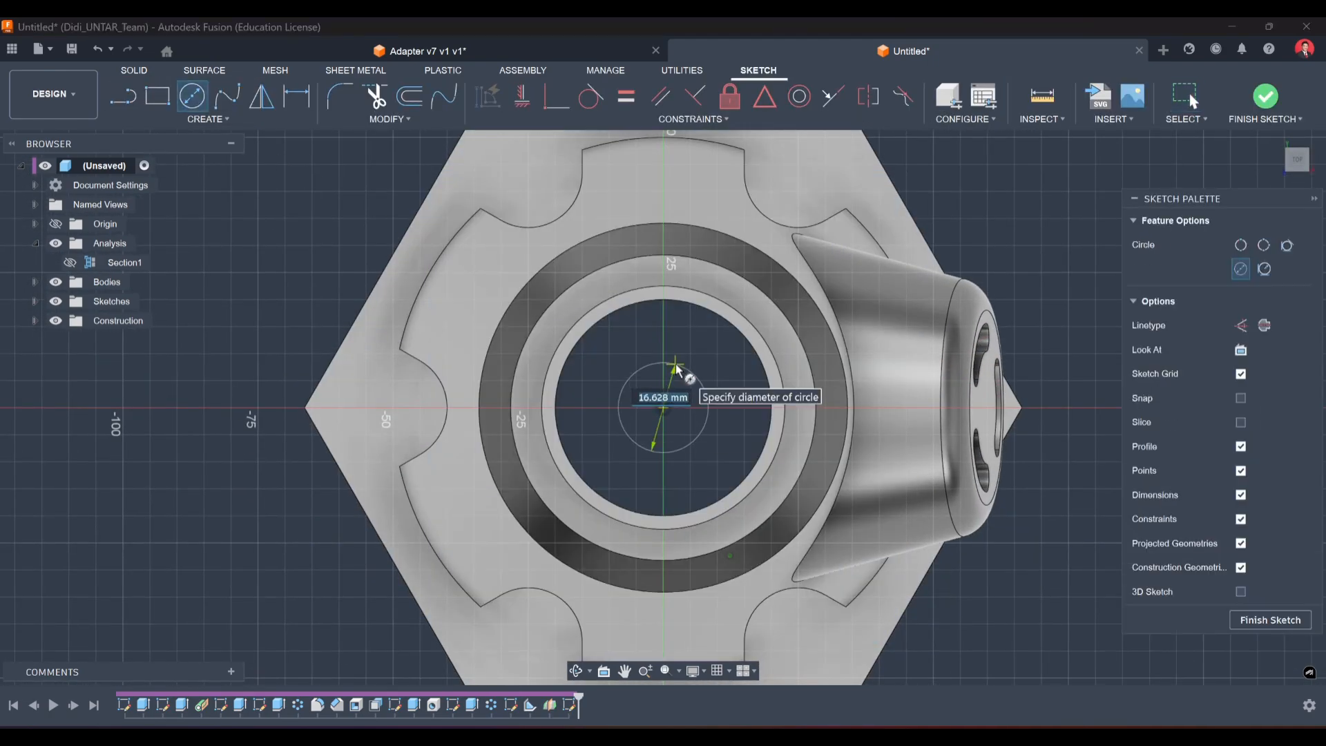
{"action": "type", "text": "15"}
{"action": "key", "text": "Return"}
{"action": "key", "text": "Escape"}
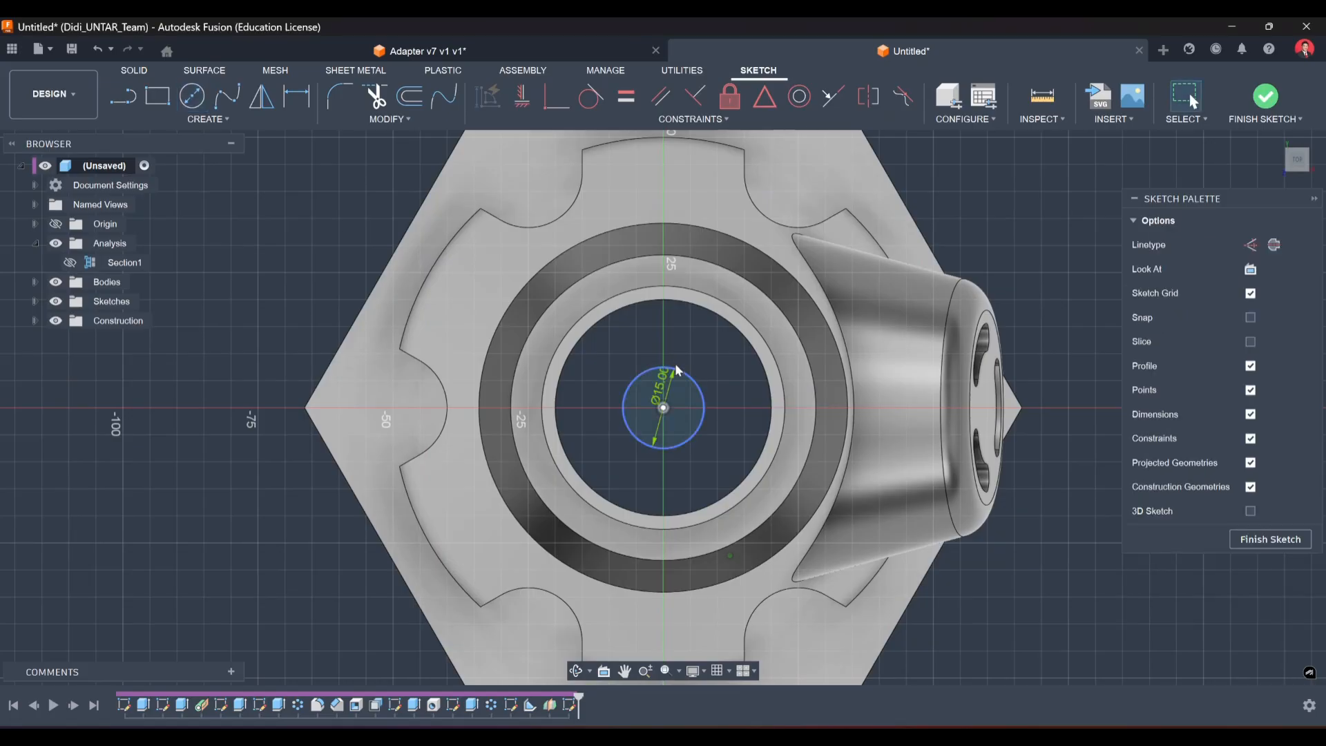
Sketch a slanted line about 7 mm long at 45° between the 15 mm circle and the tube's inner wall.
{"action": "middle_click_drag", "start_coordinate": [665, 352], "coordinate": [637, 344]}
{"action": "left_click", "coordinate": [124, 104]}
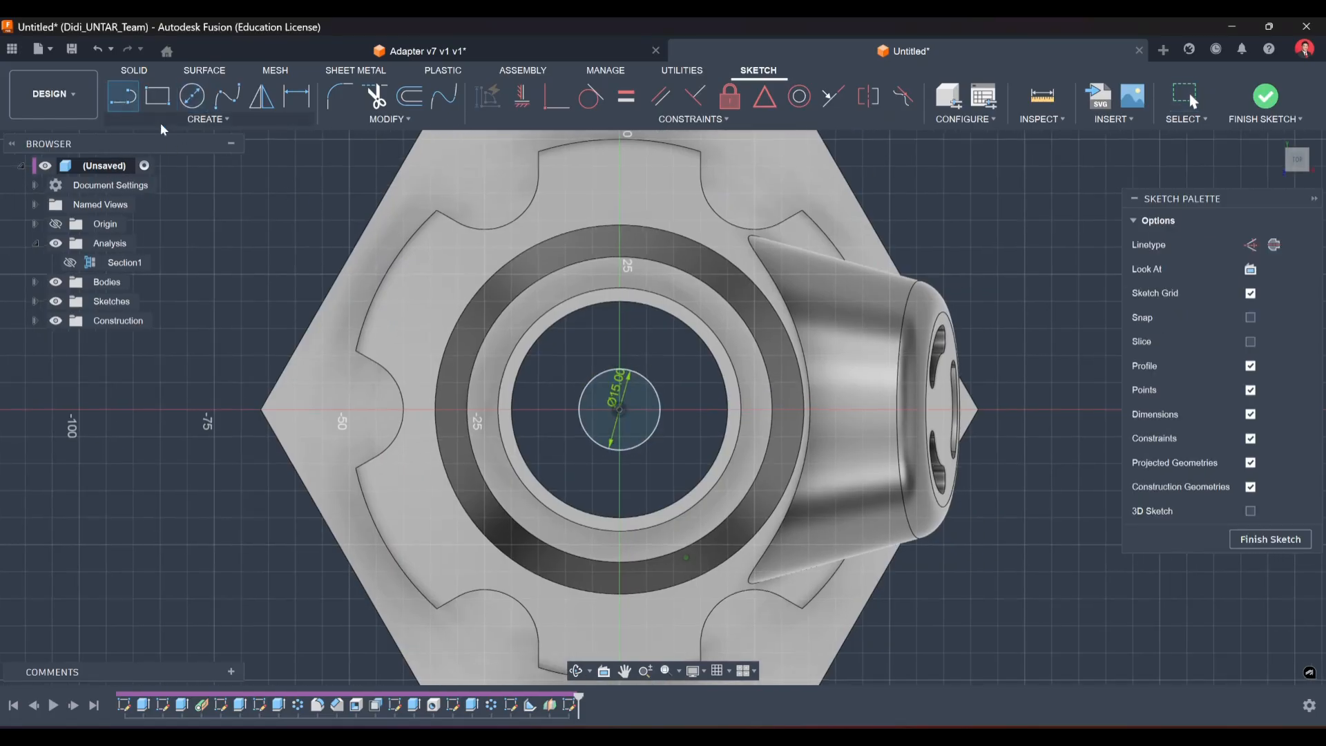
{"action": "scroll", "coordinate": [672, 428], "scroll_direction": "up", "scroll_amount": 4}
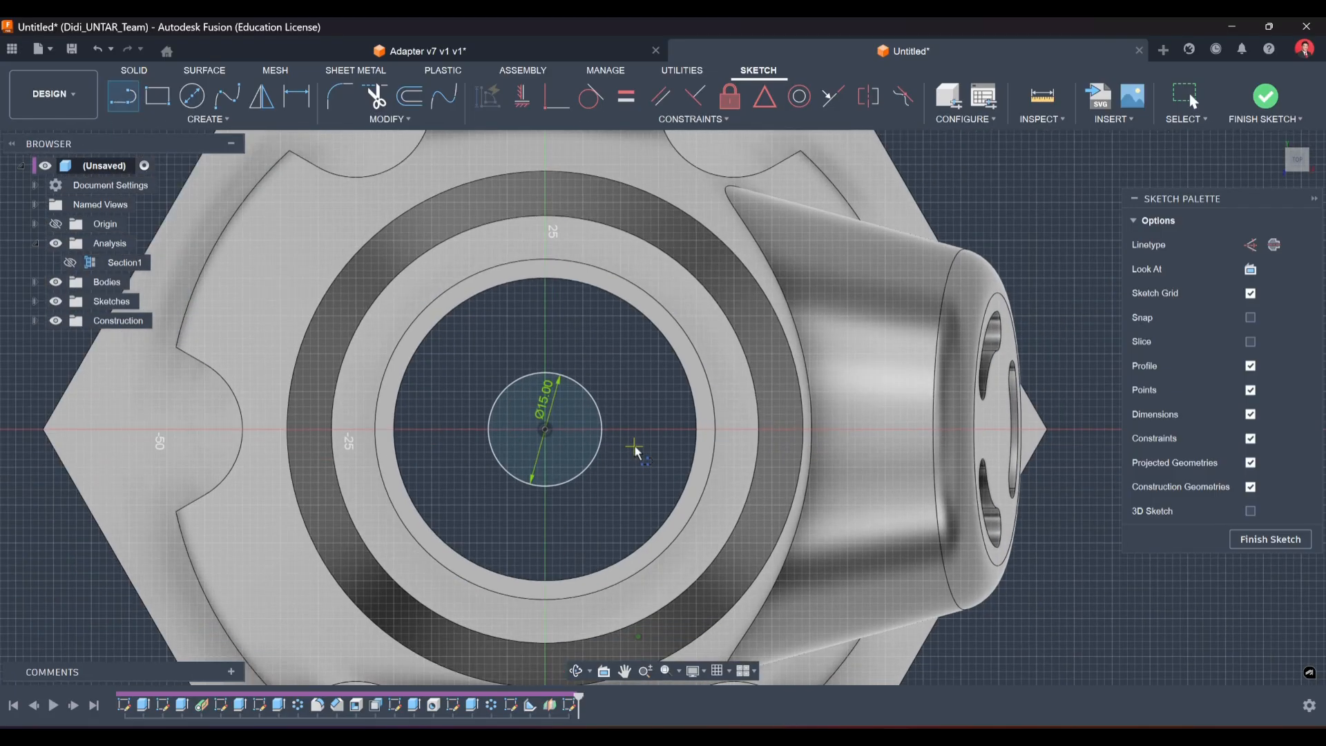
{"action": "mouse_move", "coordinate": [635, 449]}
{"action": "middle_mouse_down"}
{"action": "mouse_move", "coordinate": [605, 469]}
{"action": "mouse_move", "coordinate": [650, 409]}
{"action": "middle_mouse_up"}
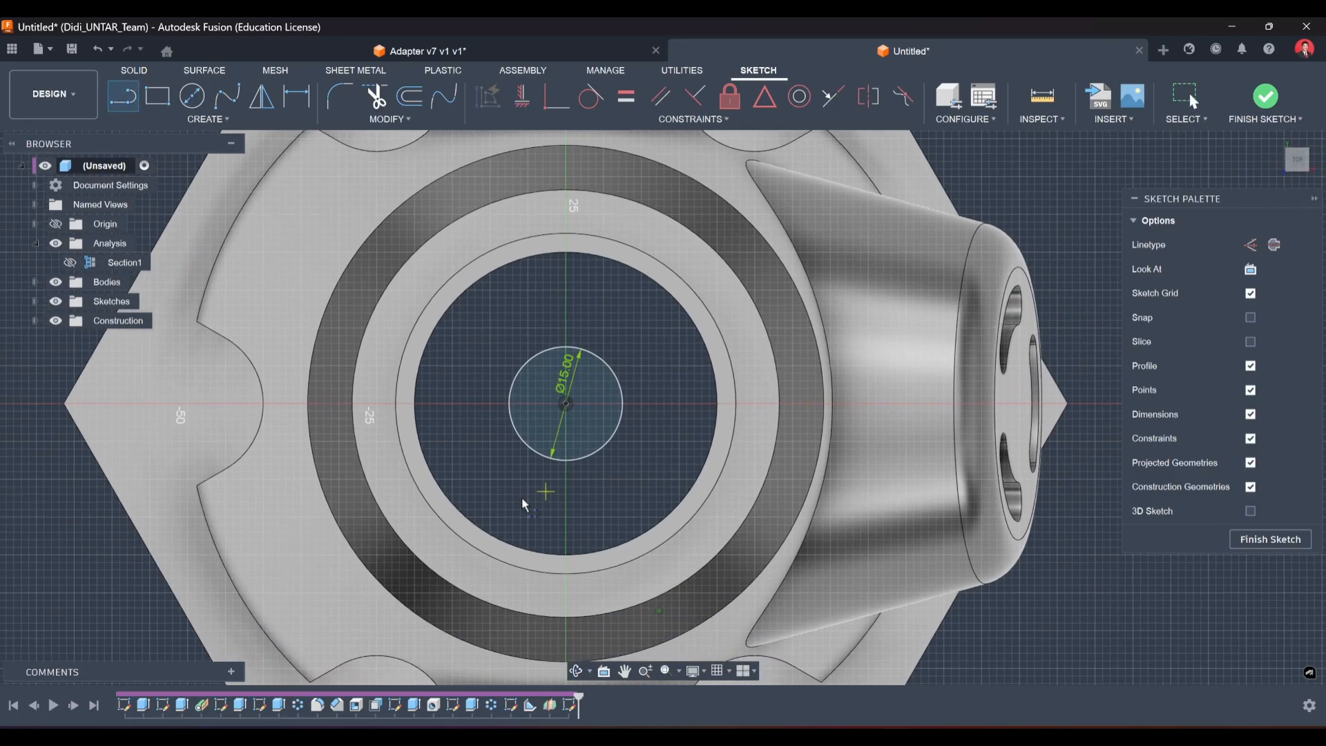
{"action": "middle_click_drag", "start_coordinate": [633, 347], "coordinate": [601, 399]}
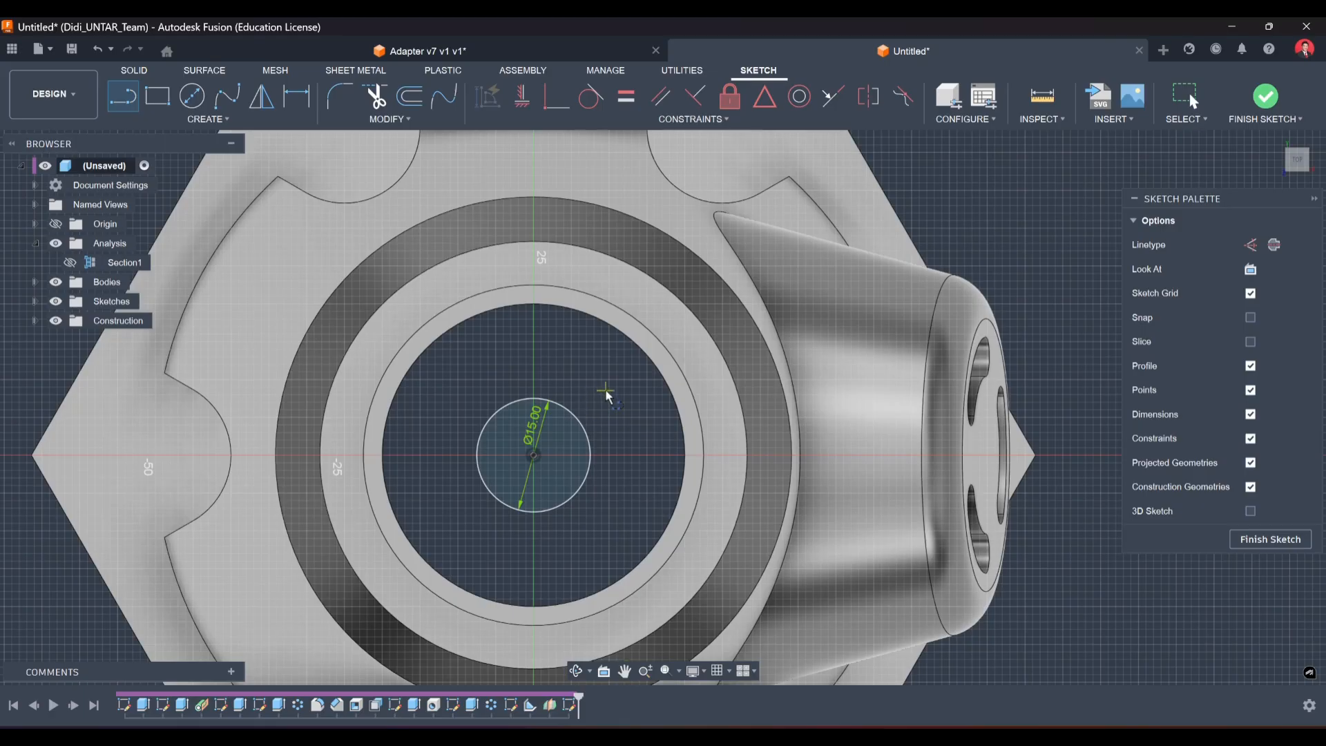
{"action": "left_click", "coordinate": [587, 399]}
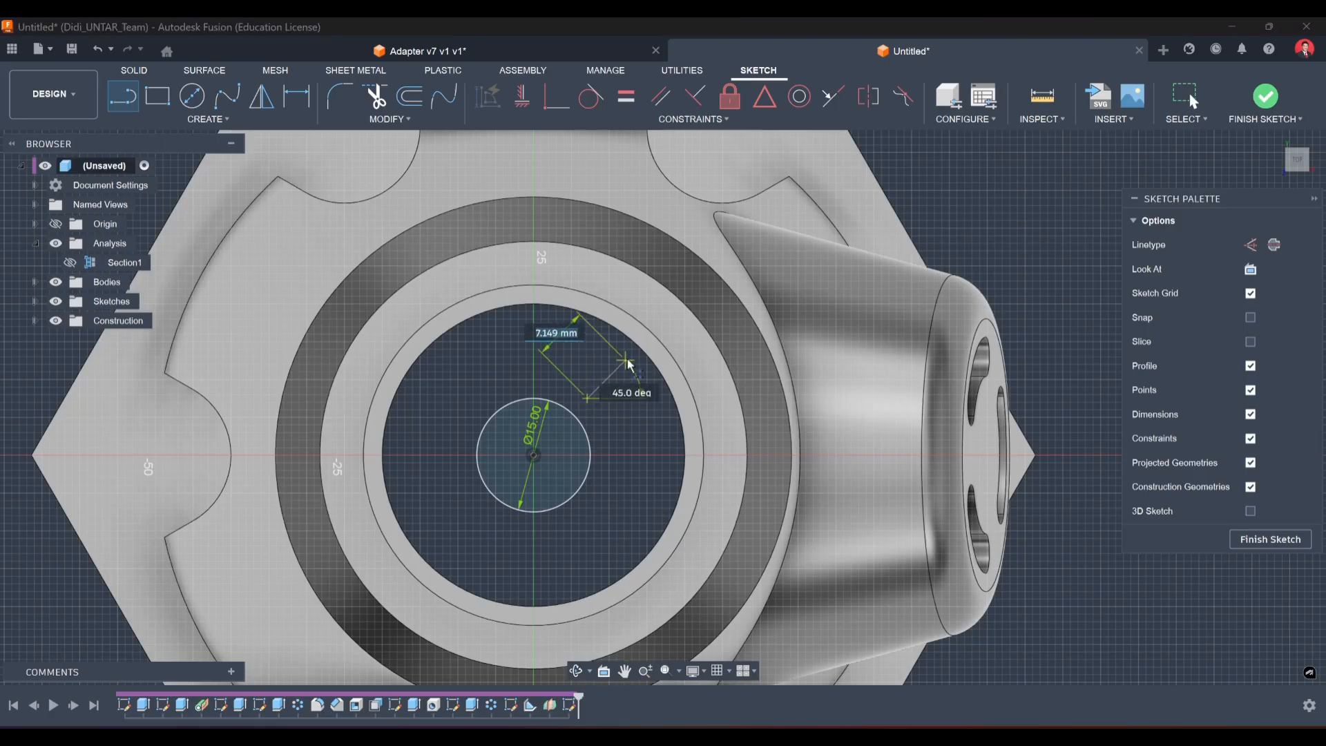
{"action": "left_click", "coordinate": [627, 358]}
{"action": "key", "text": "Escape"}
Make the slanted line coincident with the sketch origin so it points radially outward, and test it by moving its inner endpoint.
{"action": "middle_click_drag", "start_coordinate": [652, 440], "coordinate": [649, 425]}
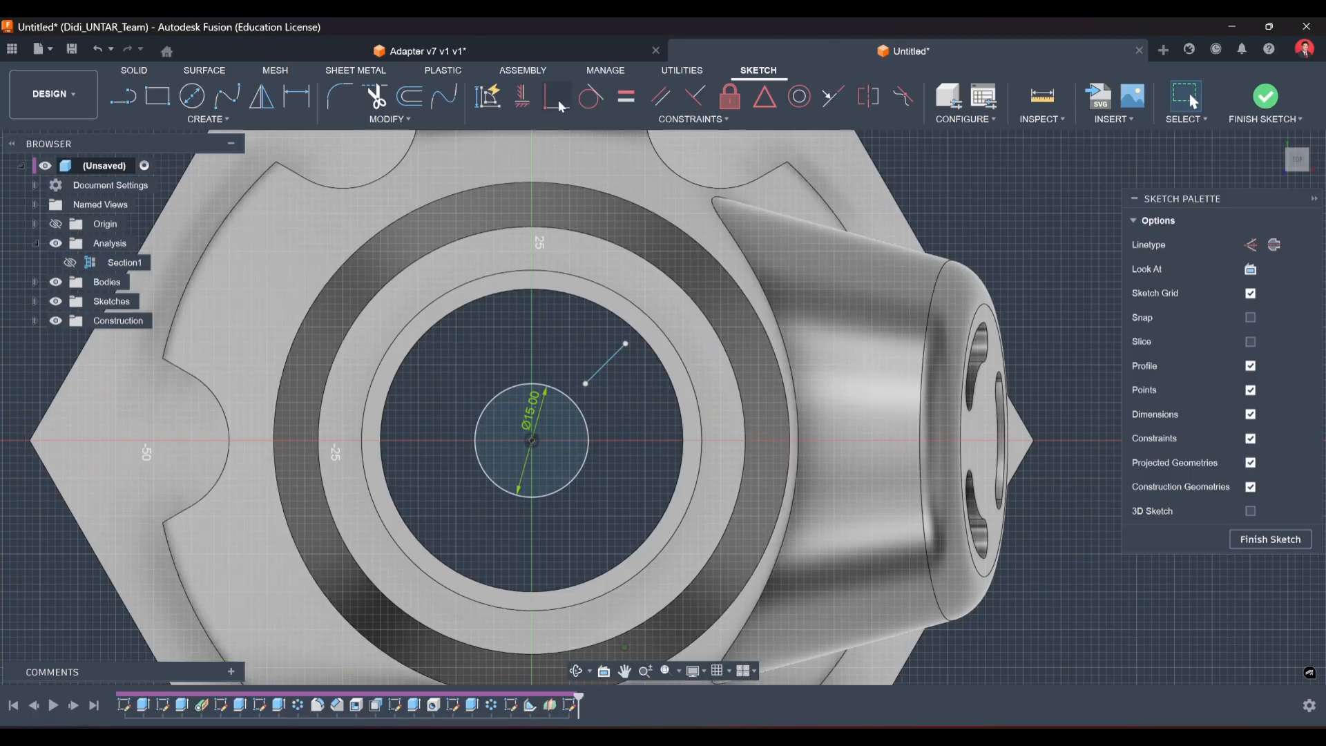
{"action": "left_click", "coordinate": [557, 97]}
{"action": "left_click", "coordinate": [531, 441]}
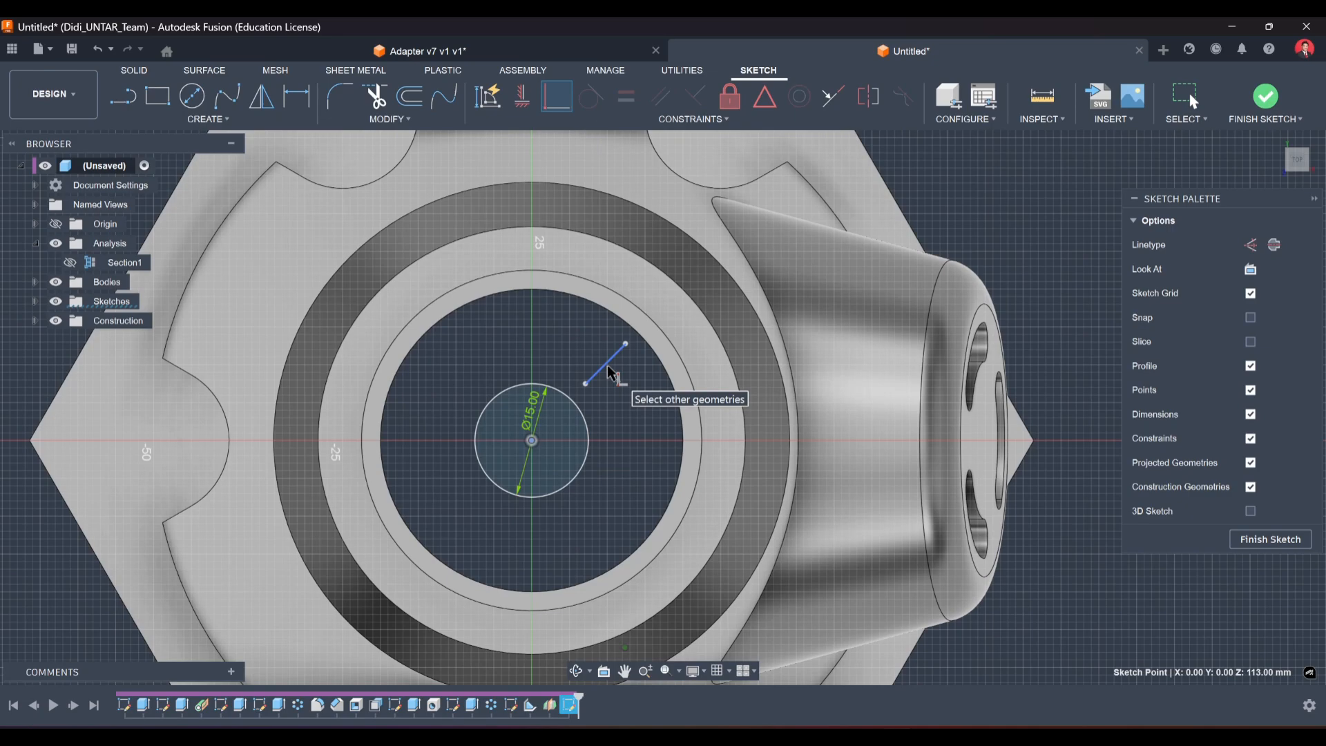
{"action": "left_click", "coordinate": [610, 373]}
{"action": "key", "text": "Escape"}
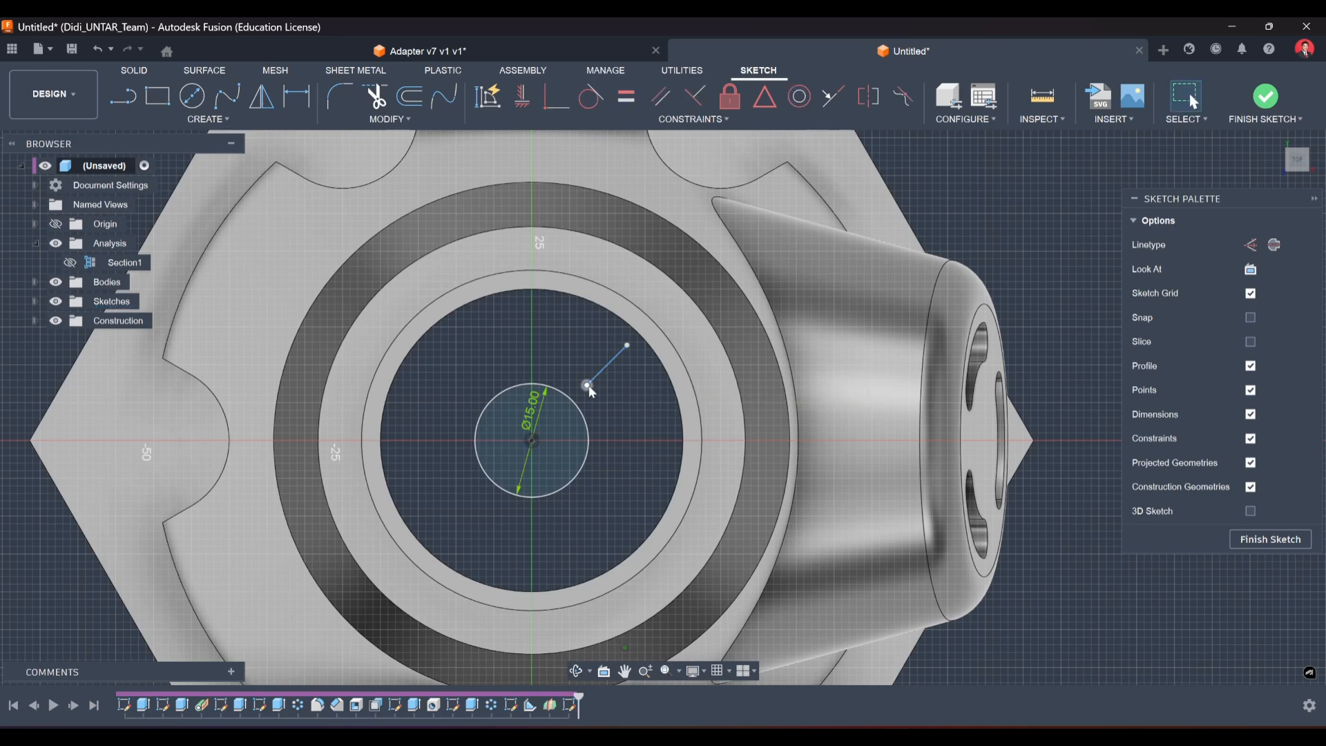
{"action": "left_click_drag", "start_coordinate": [587, 392], "coordinate": [608, 399]}
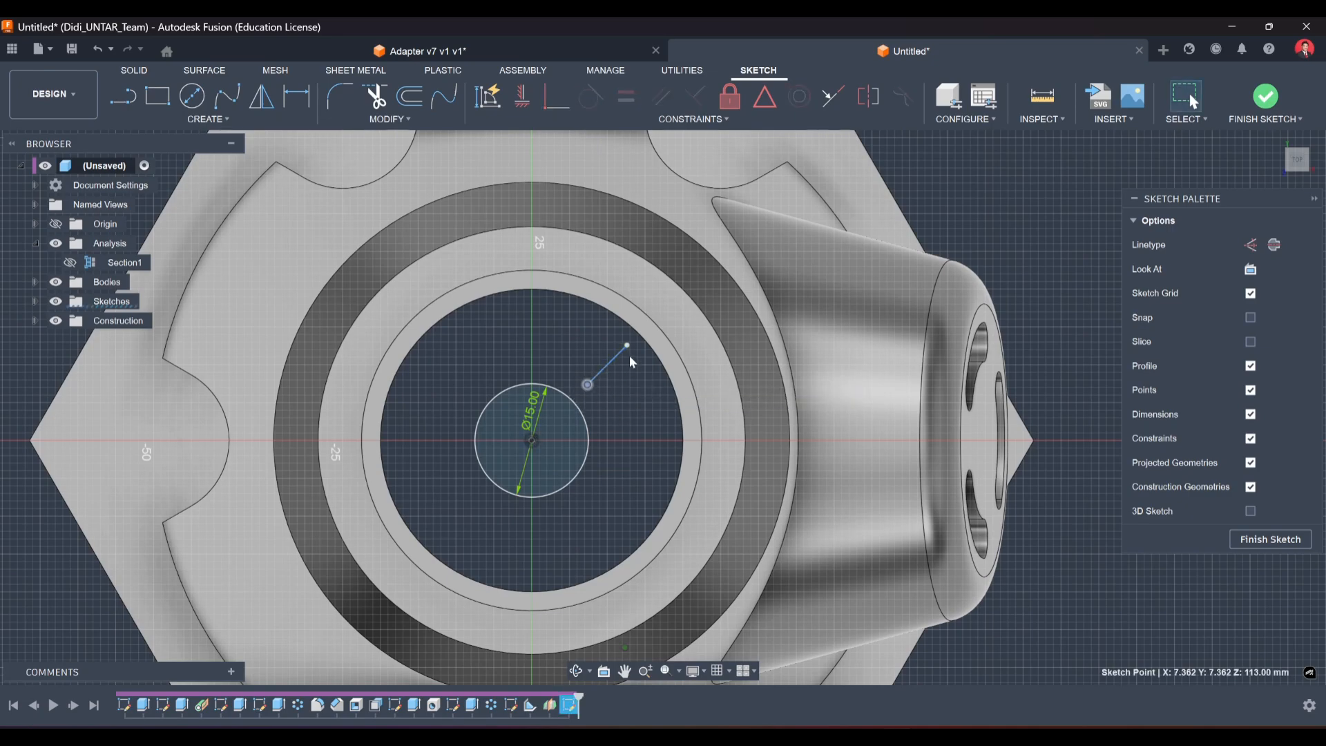
Draw a horizontal construction line from the origin to the circle, dimension the slanted line at 45° to it, and place the dimension clear.
{"action": "left_click", "coordinate": [1012, 220]}
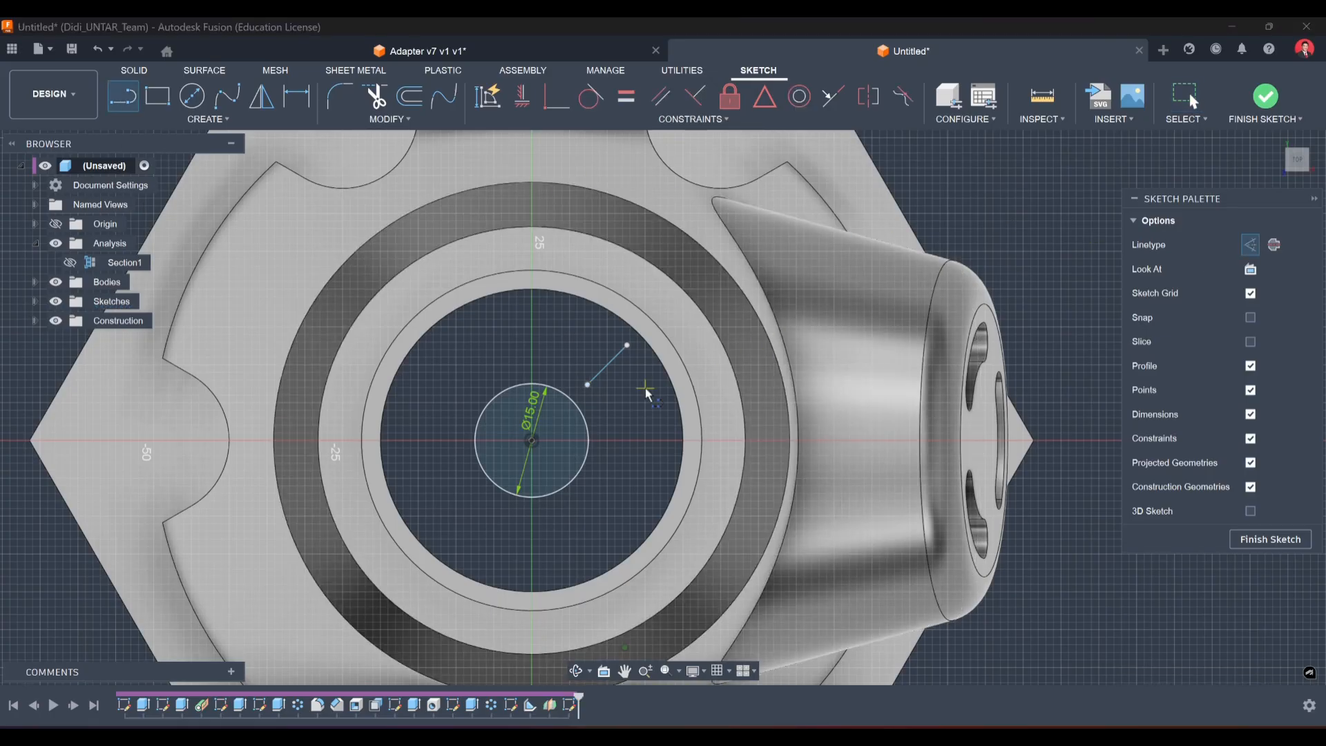
{"action": "left_click", "coordinate": [532, 442]}
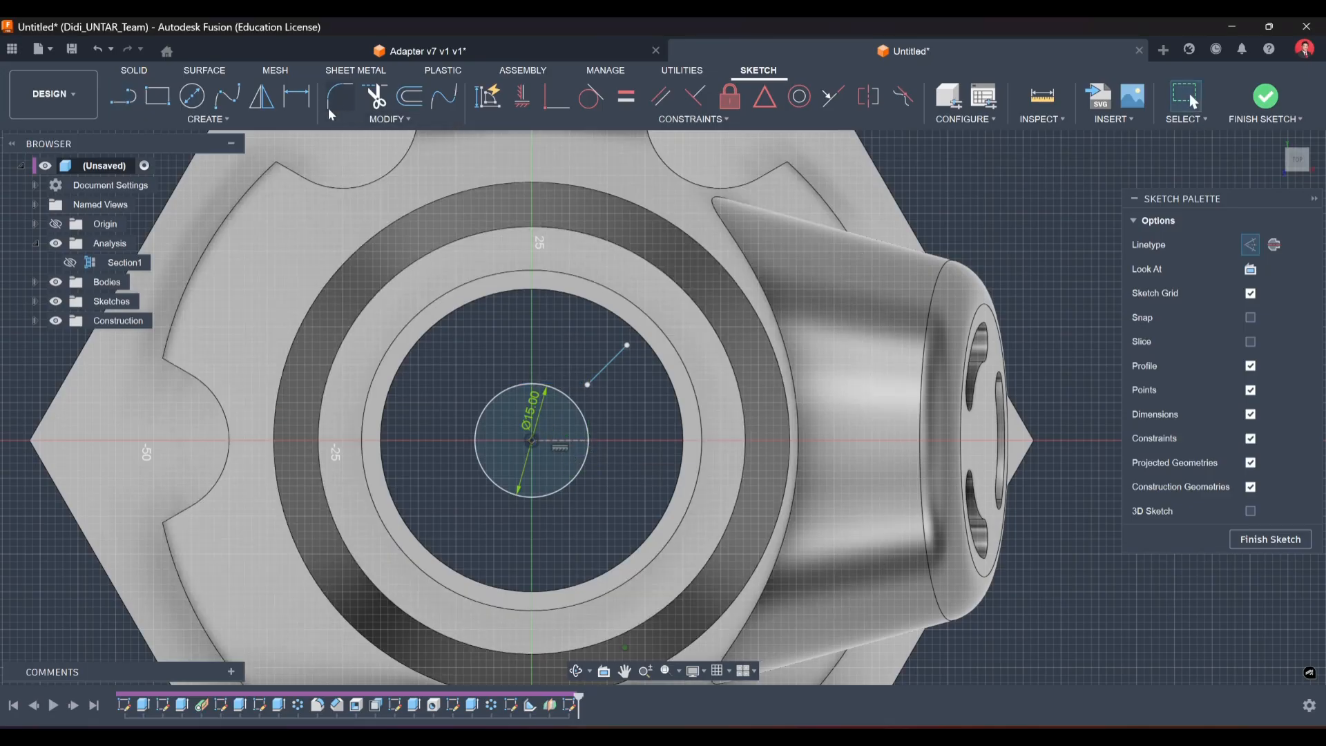
{"action": "key", "text": "d"}
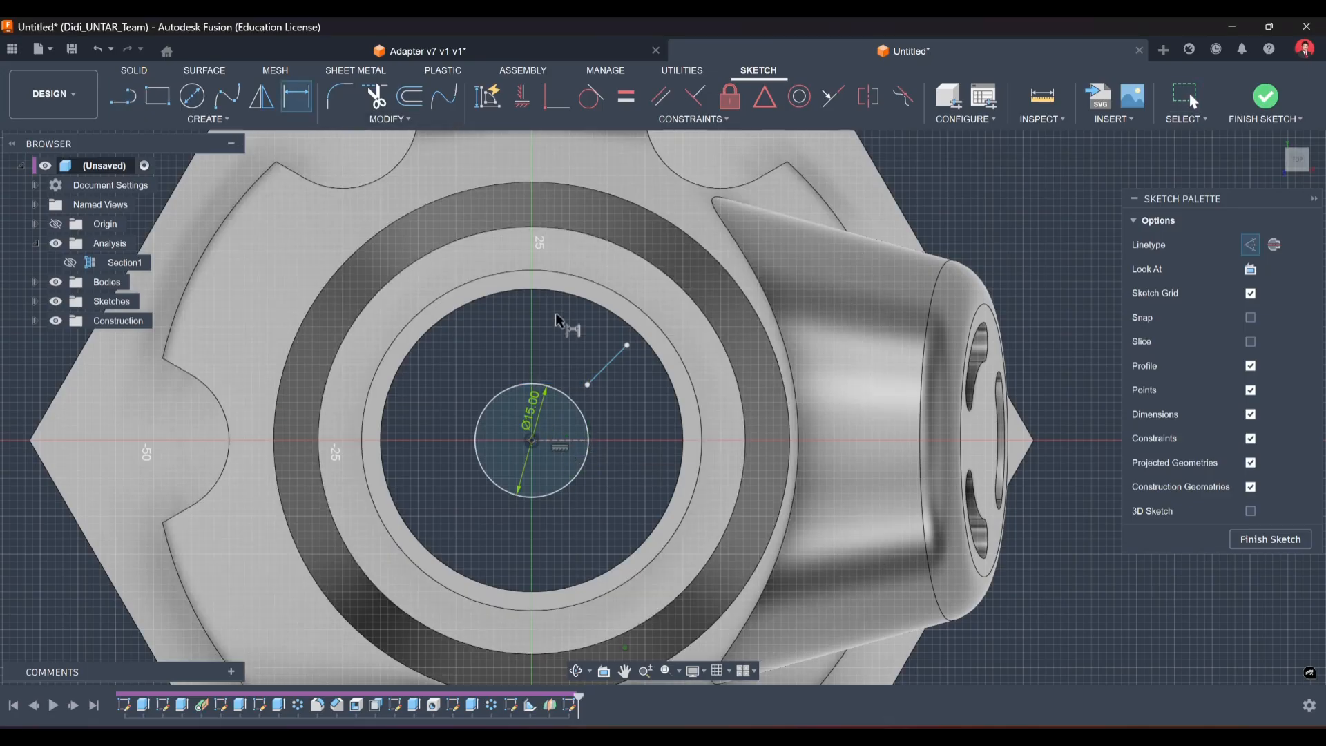
{"action": "left_click", "coordinate": [611, 360]}
{"action": "left_click", "coordinate": [563, 441]}
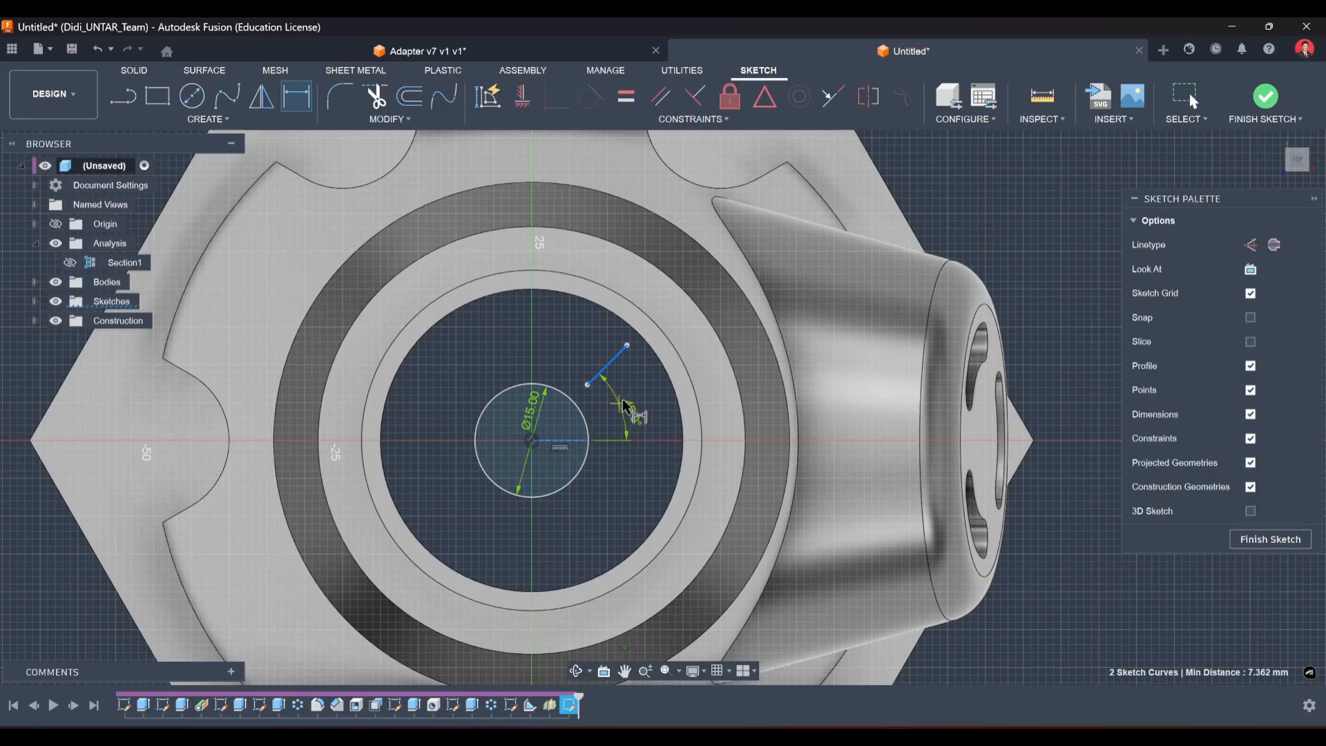
{"action": "left_click", "coordinate": [630, 394]}
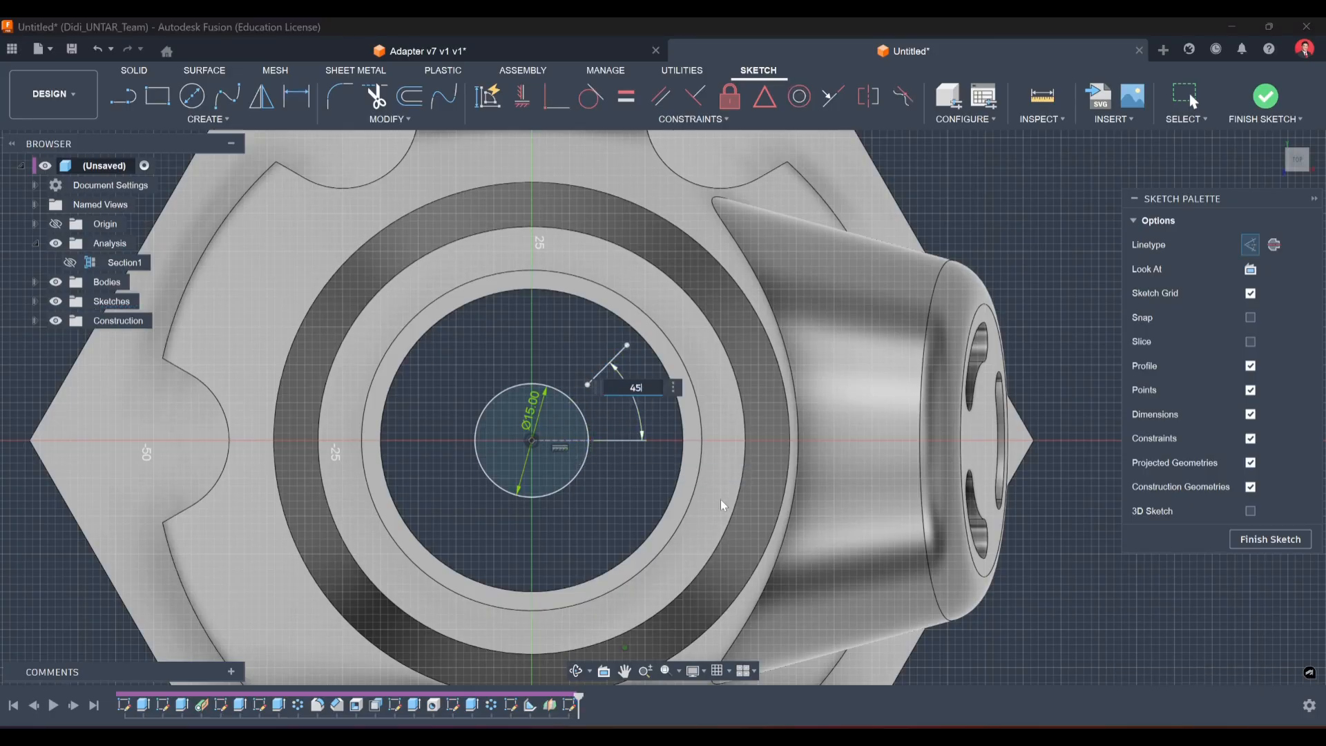
{"action": "key", "text": "Return"}
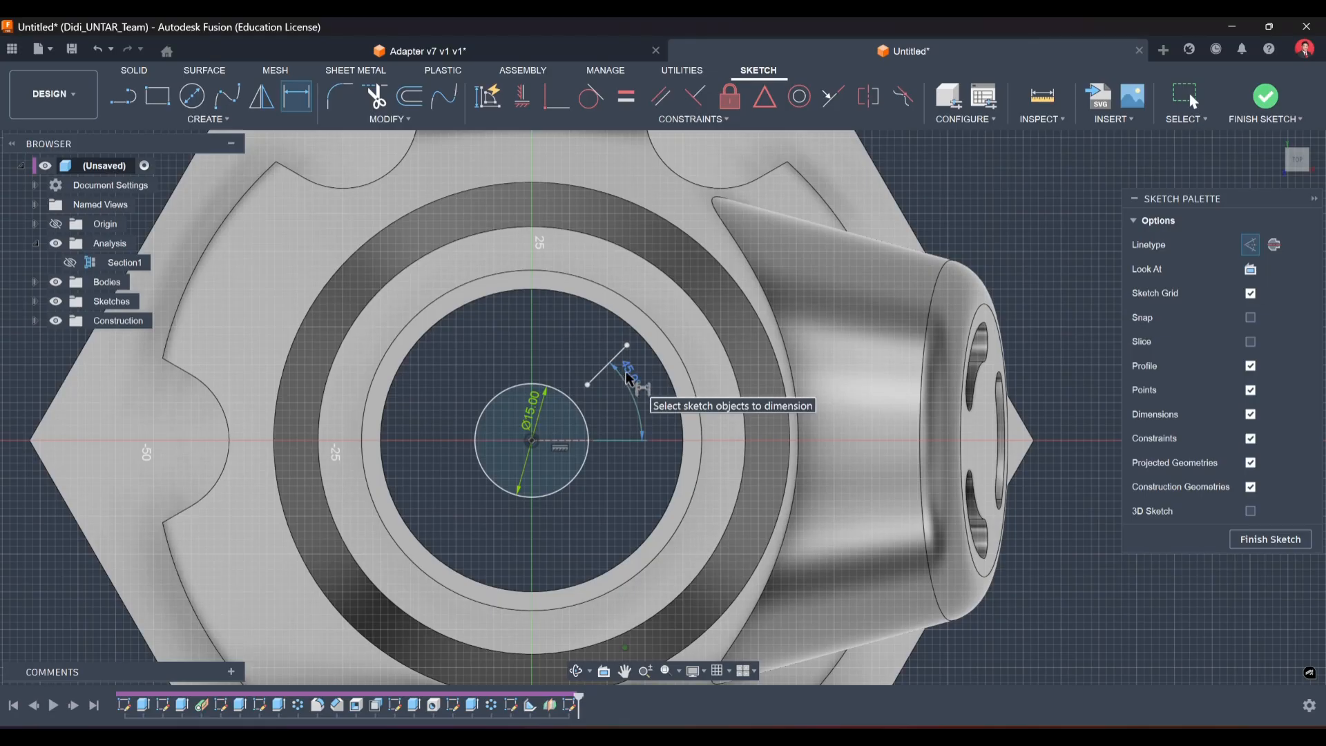
{"action": "key", "text": "Escape"}
{"action": "left_click_drag", "start_coordinate": [624, 375], "coordinate": [639, 391]}
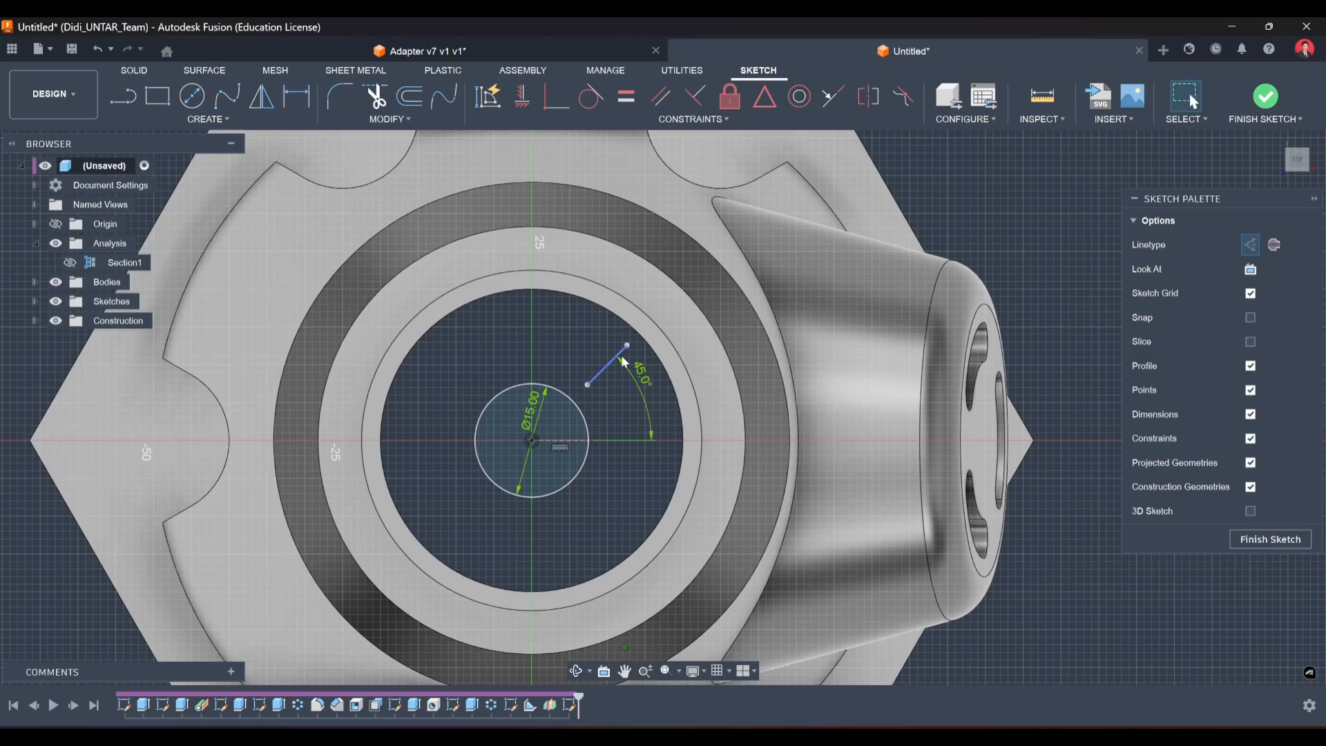
Adjust the slanted line's two free endpoints, reposition the 45° dimension beside it, and finish the sketch.
{"action": "scroll", "coordinate": [622, 357], "scroll_direction": "up", "scroll_amount": 2}
{"action": "left_click_drag", "start_coordinate": [630, 341], "coordinate": [616, 355]}
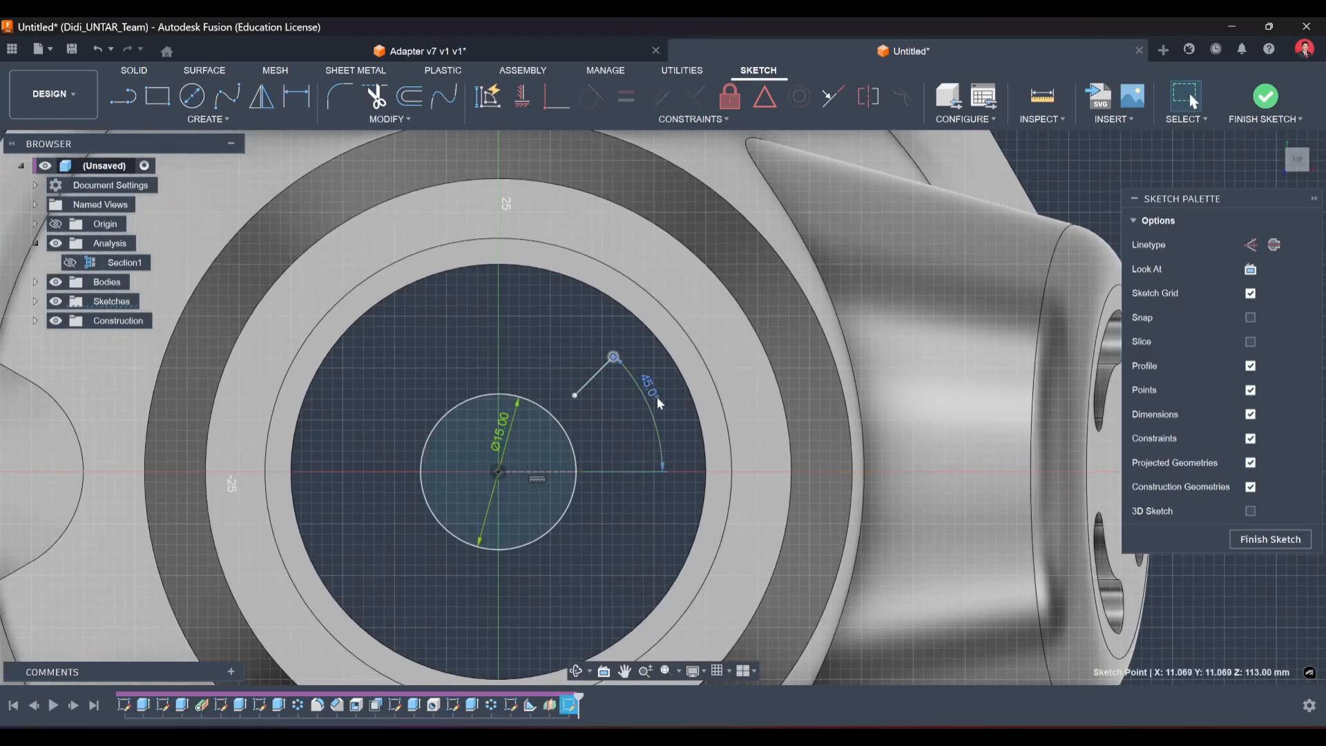
{"action": "left_click_drag", "start_coordinate": [656, 398], "coordinate": [623, 420]}
{"action": "left_click_drag", "start_coordinate": [616, 359], "coordinate": [624, 353]}
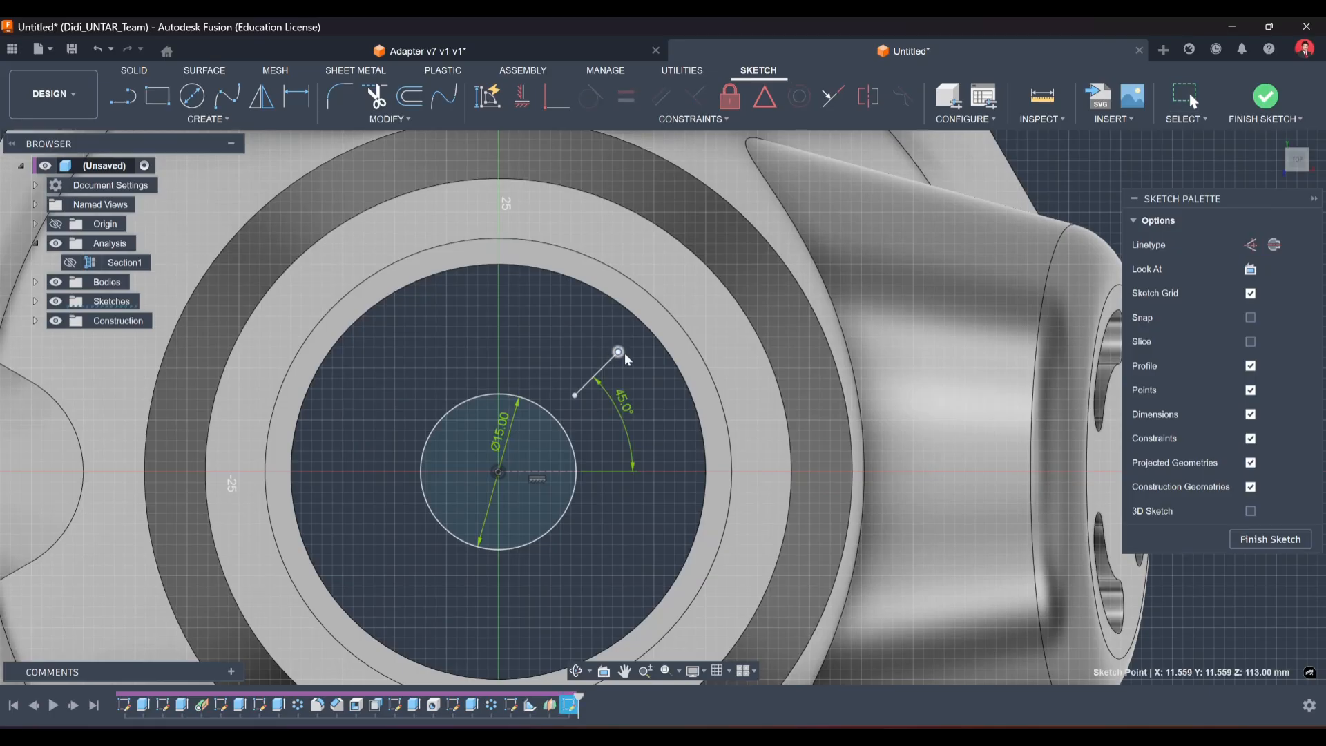
{"action": "left_click_drag", "start_coordinate": [579, 392], "coordinate": [577, 395]}
{"action": "left_click", "coordinate": [614, 372]}
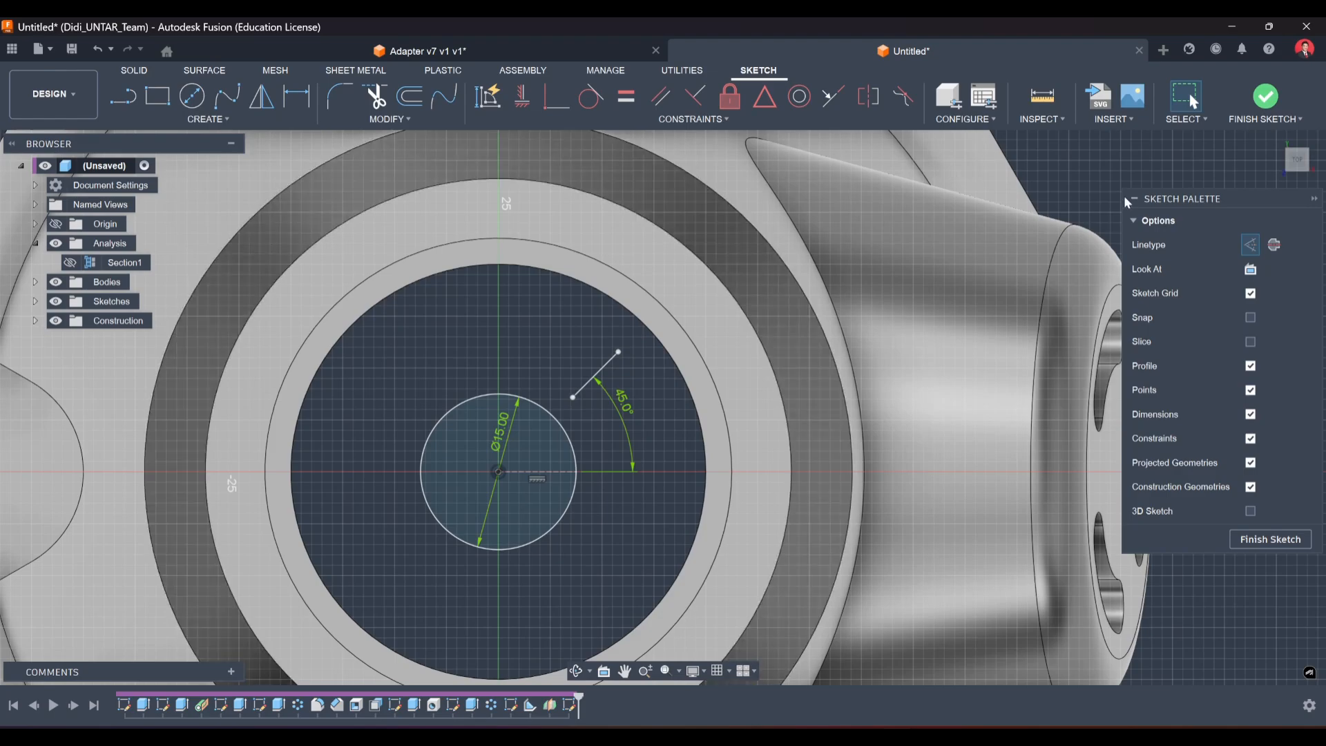
{"action": "left_click", "coordinate": [1266, 542]}
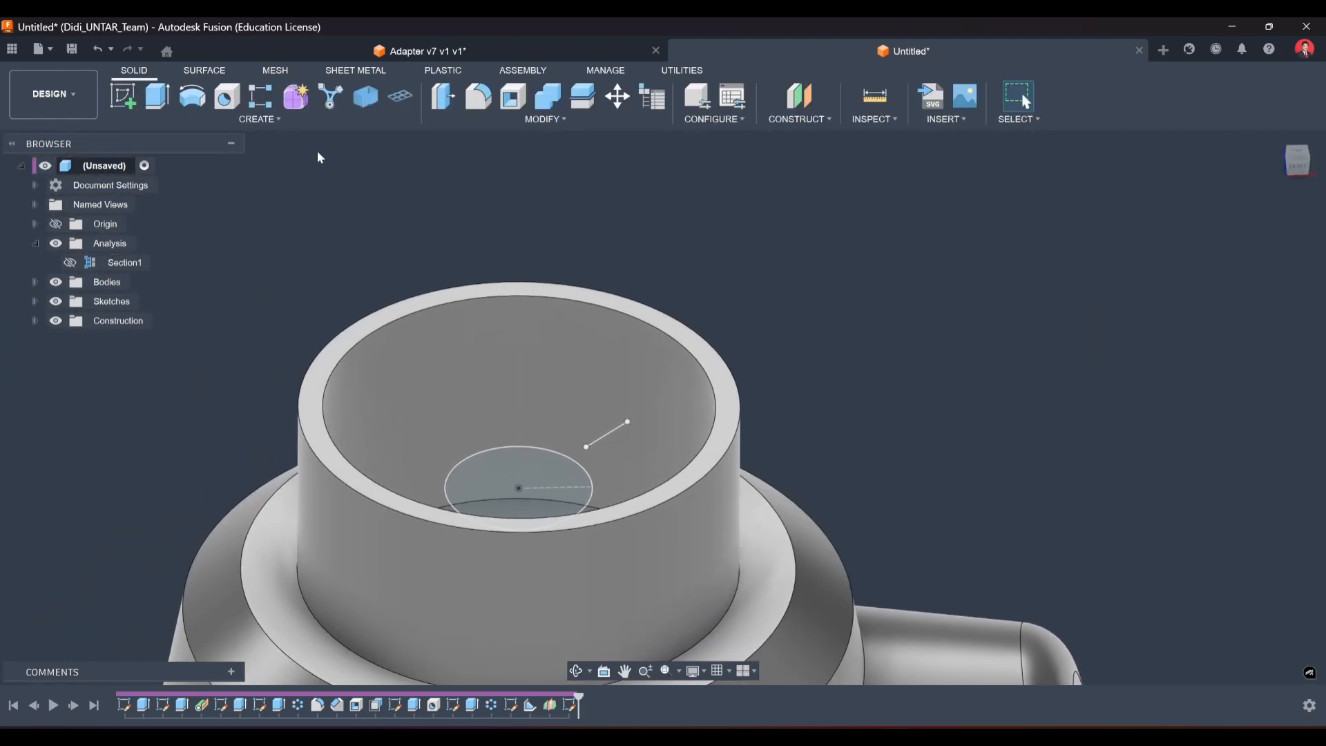
Start a symmetric Extrude of the 15 mm circle as a new body, measured by whole length, with a distance of 6 mm.
{"action": "left_click", "coordinate": [157, 100]}
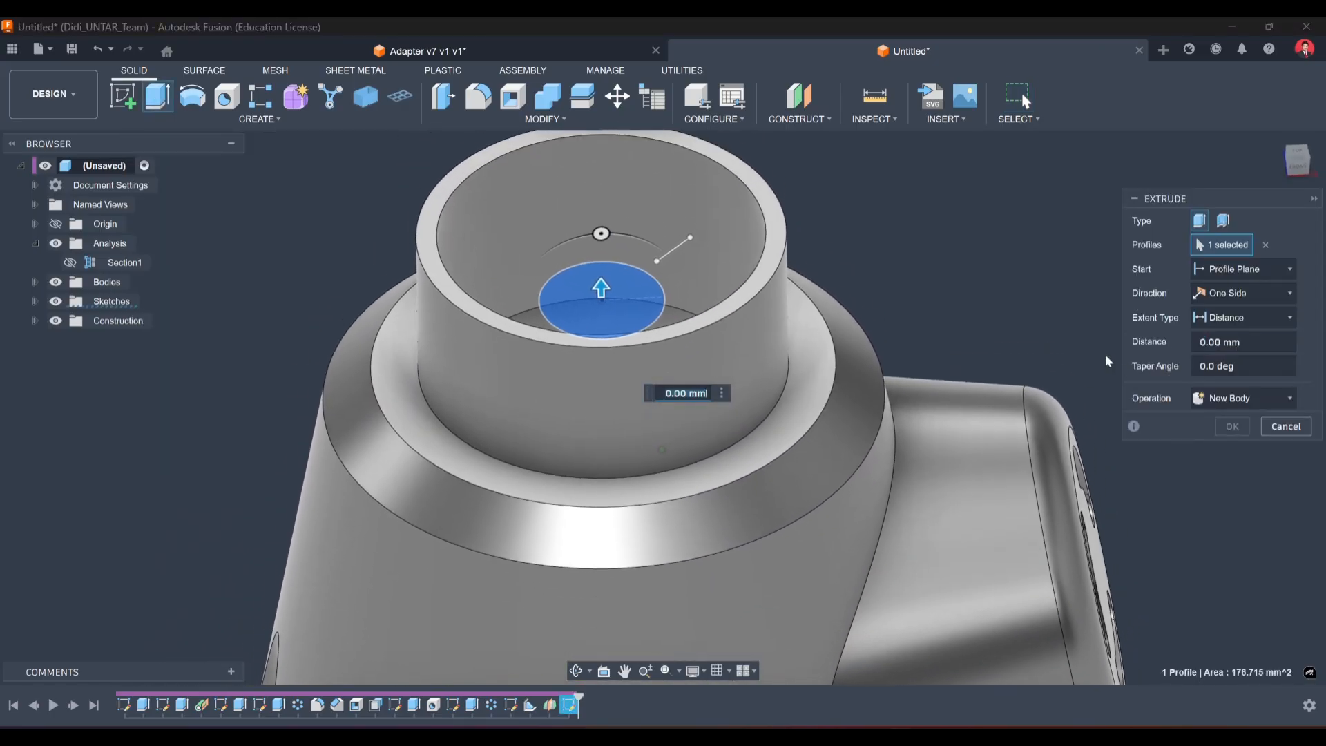
{"action": "left_click", "coordinate": [1224, 293]}
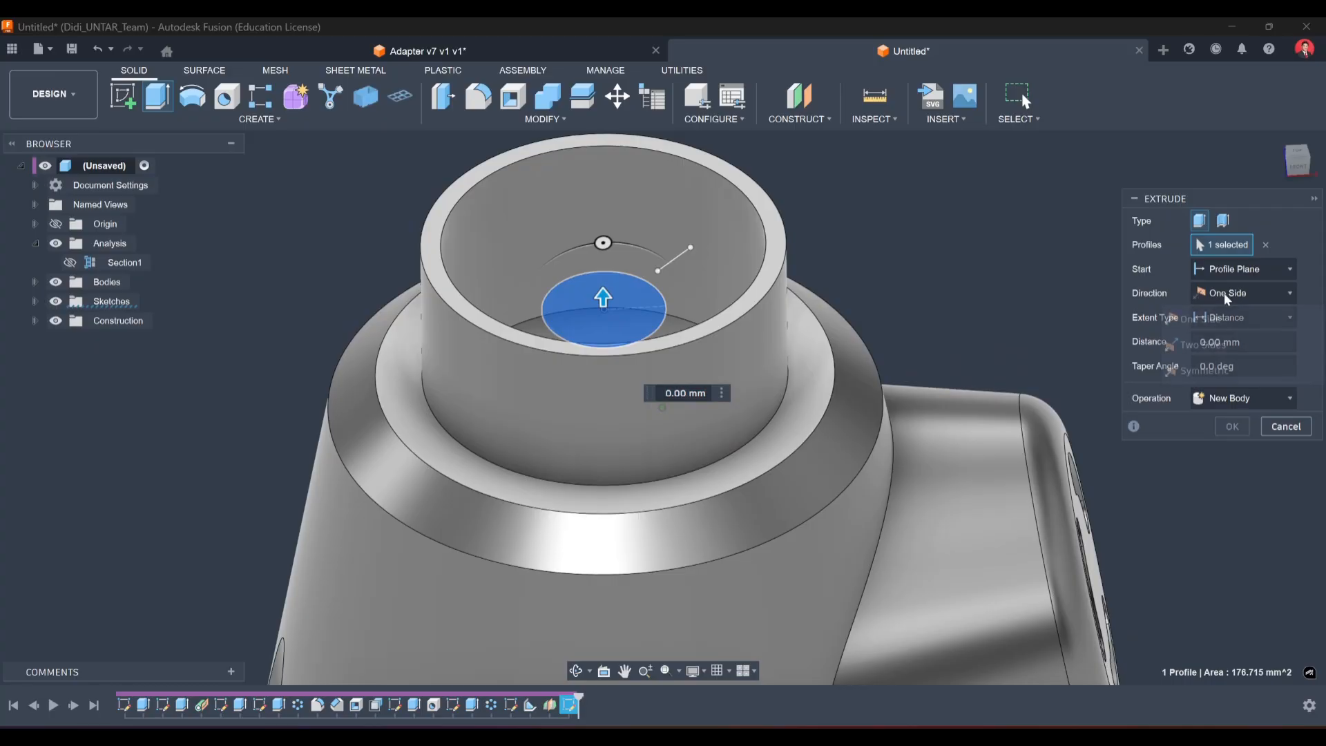
{"action": "left_click", "coordinate": [1213, 370]}
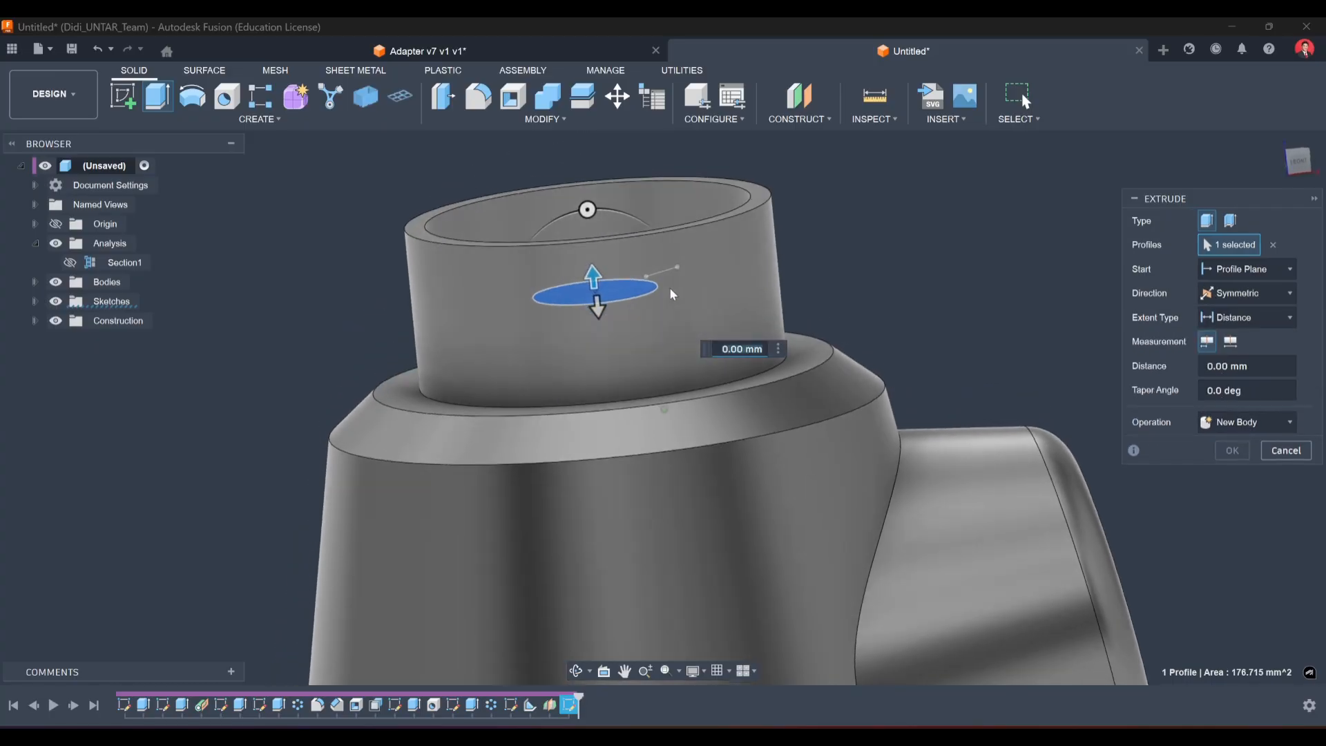
{"action": "left_click_drag", "start_coordinate": [604, 275], "coordinate": [604, 245]}
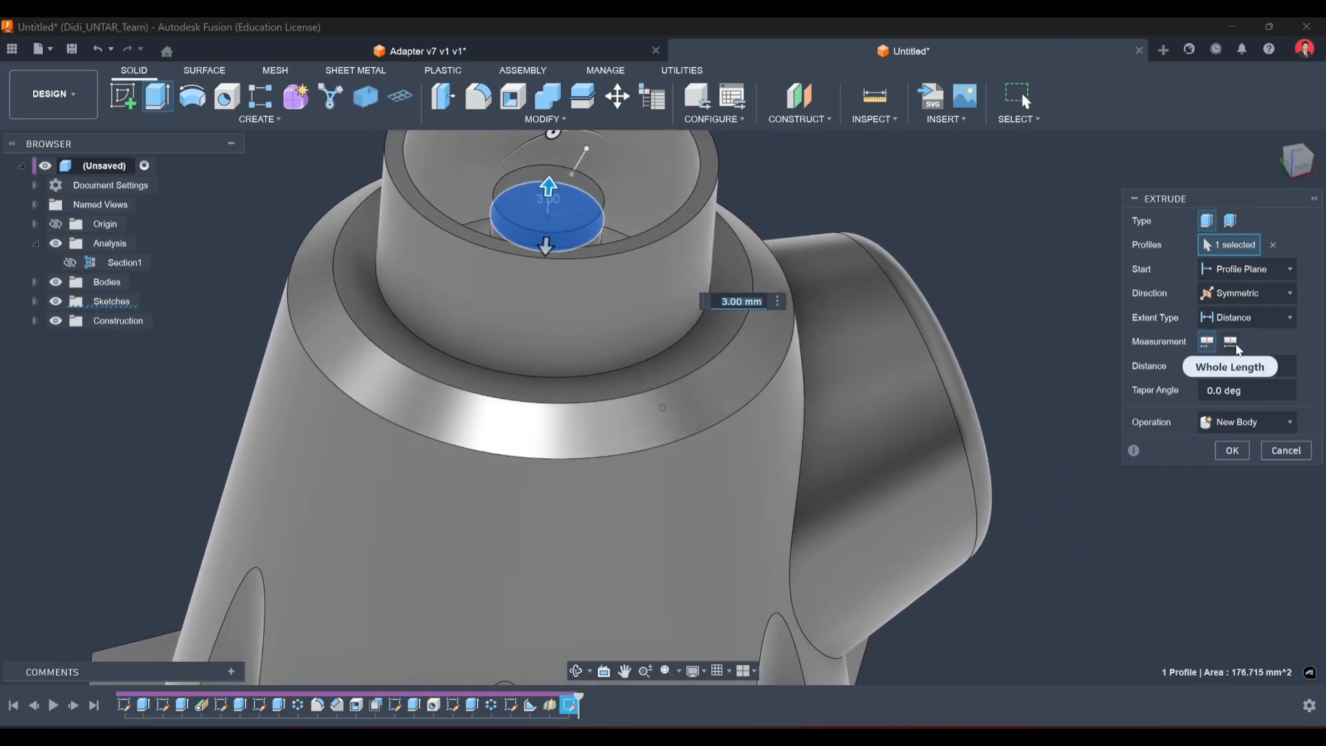
{"action": "left_click", "coordinate": [1235, 346]}
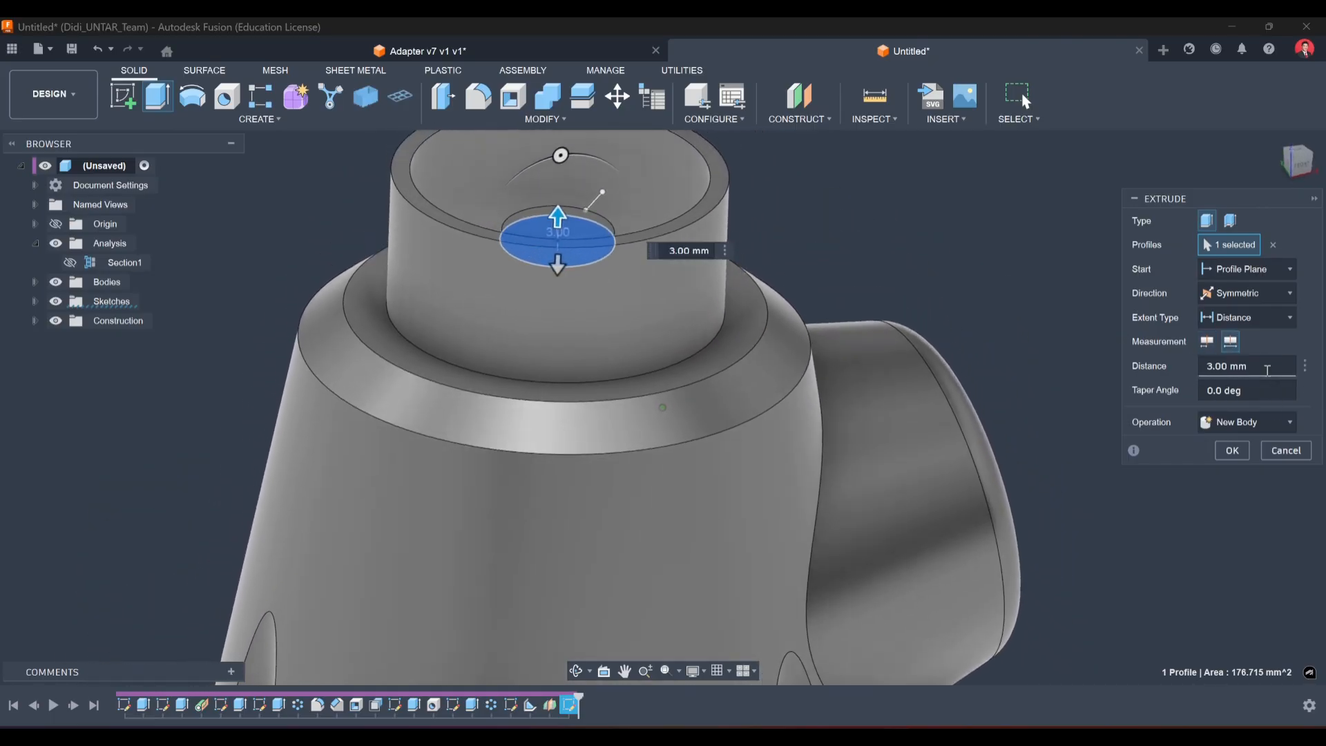
{"action": "type", "text": "6"}
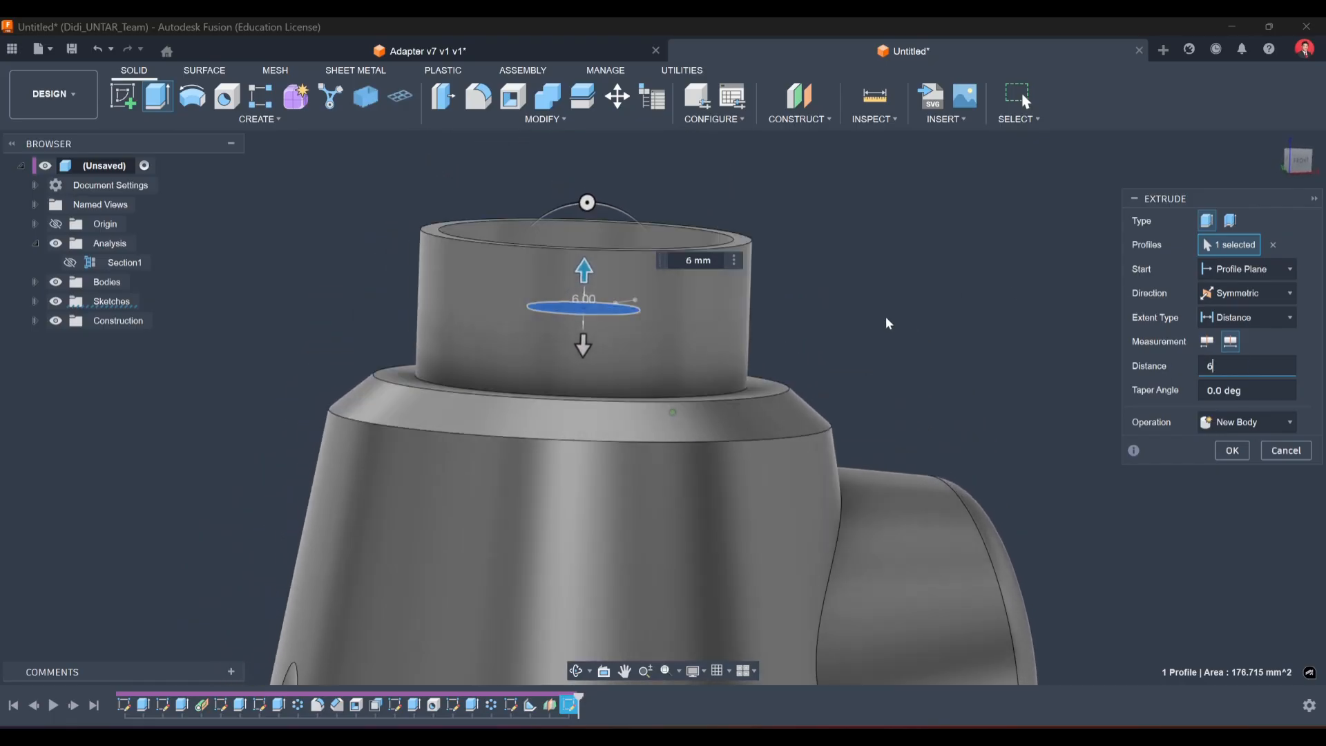
Set the circle's symmetric extrusion to 15 mm using the section view as reference, complete it, and hide the section.
{"action": "left_click", "coordinate": [69, 263]}
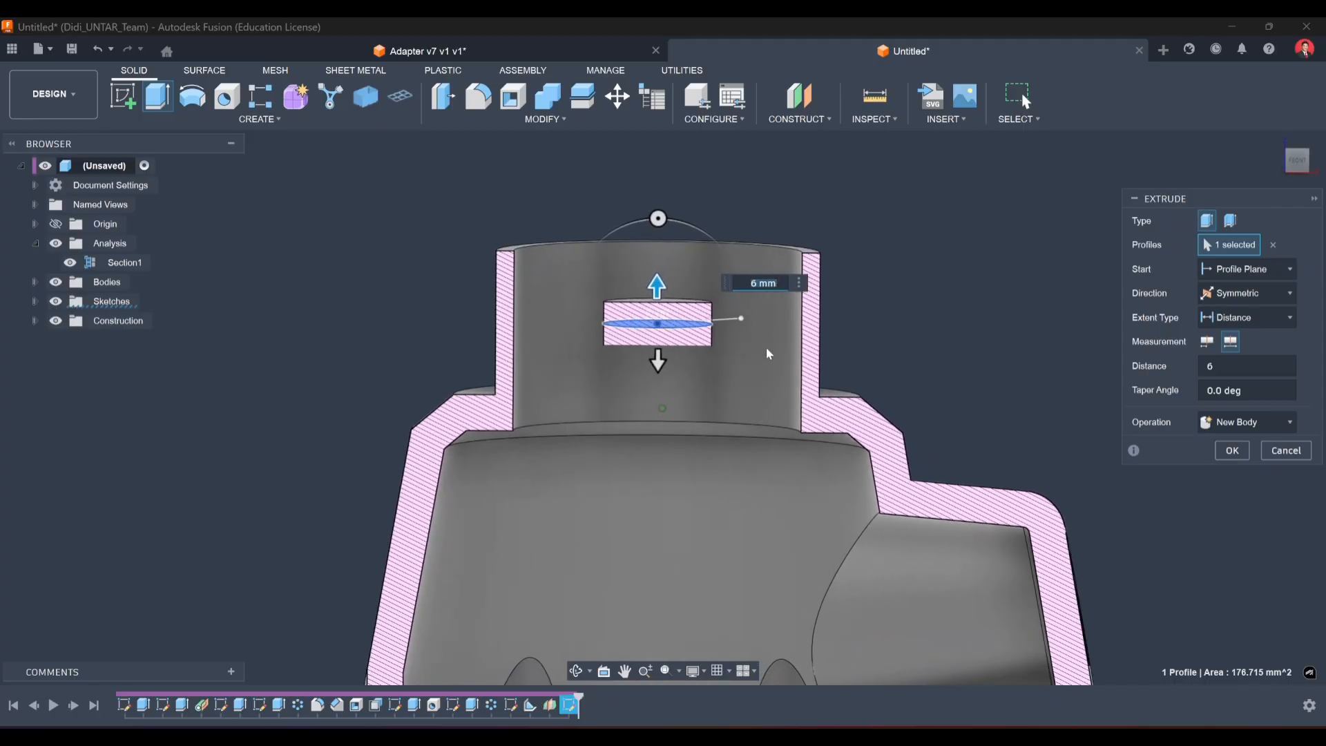
{"action": "left_click_drag", "start_coordinate": [648, 357], "coordinate": [633, 393]}
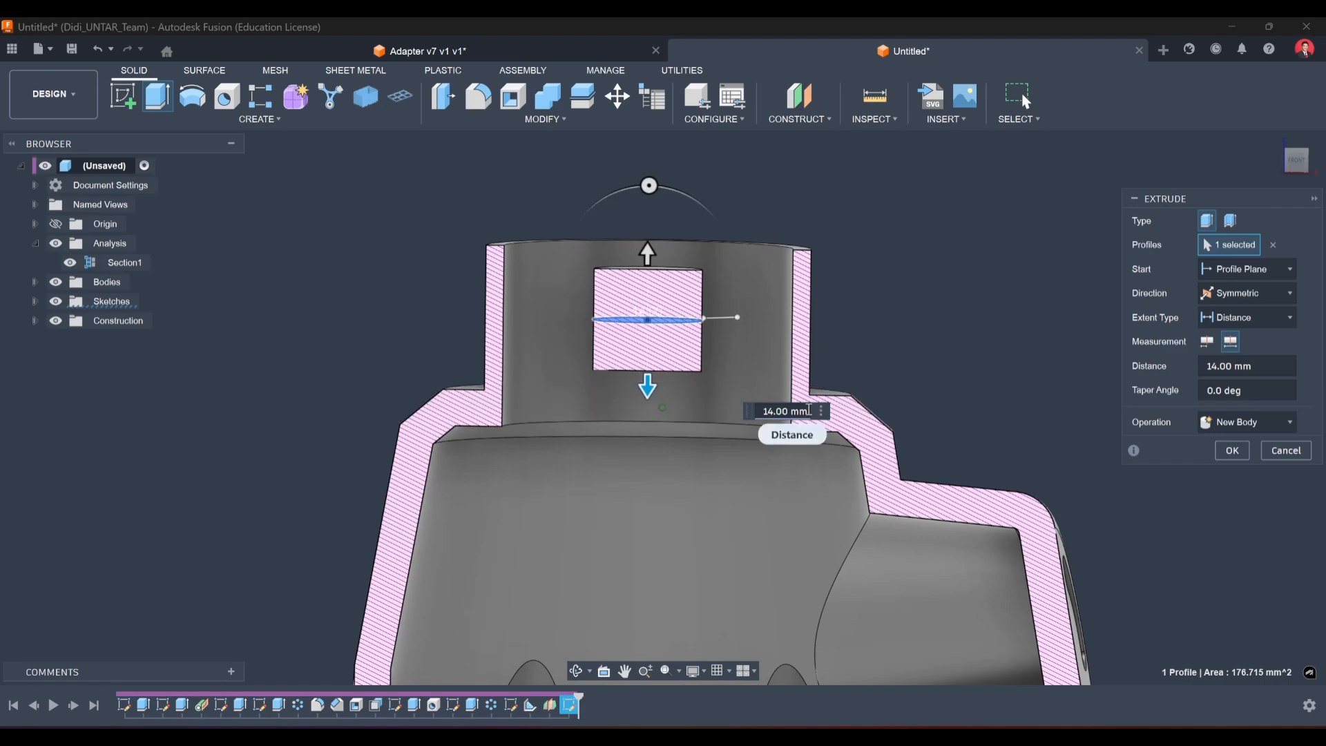
{"action": "type", "text": "5"}
{"action": "key", "text": "BackSpace"}
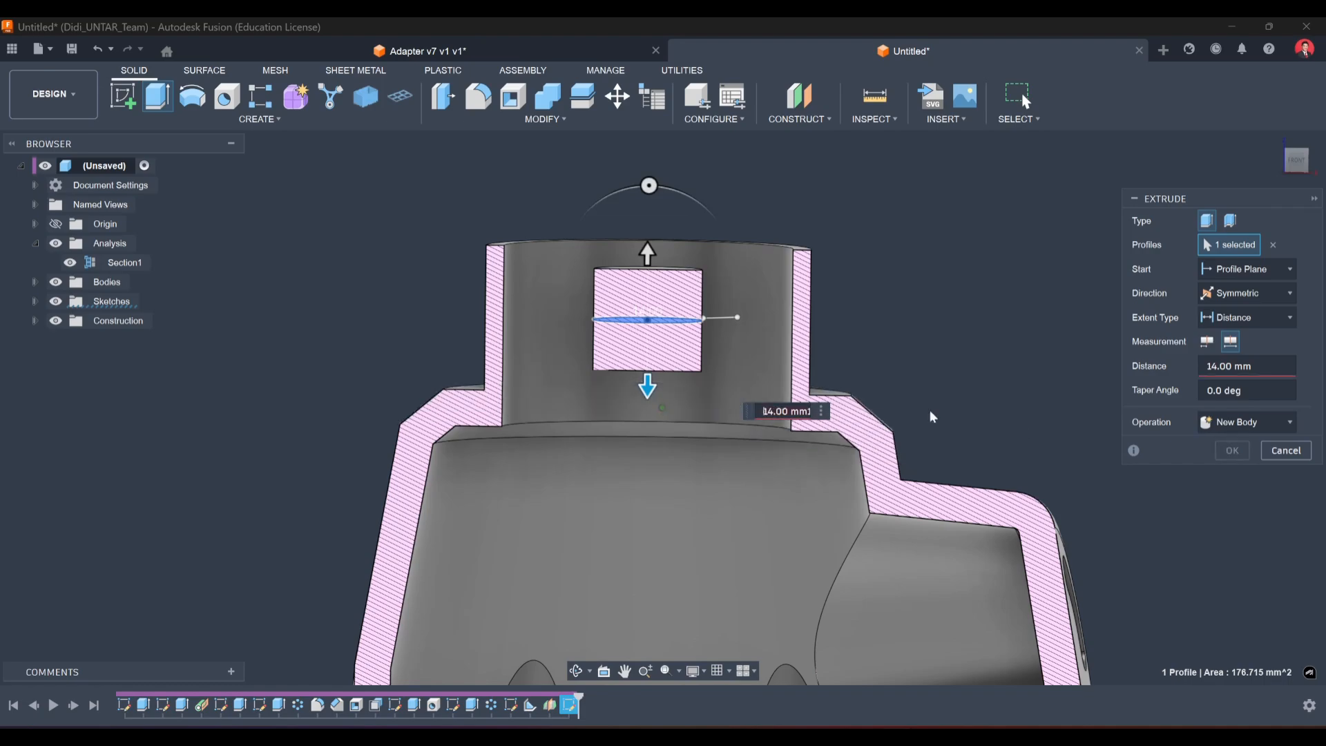
{"action": "type", "text": "15"}
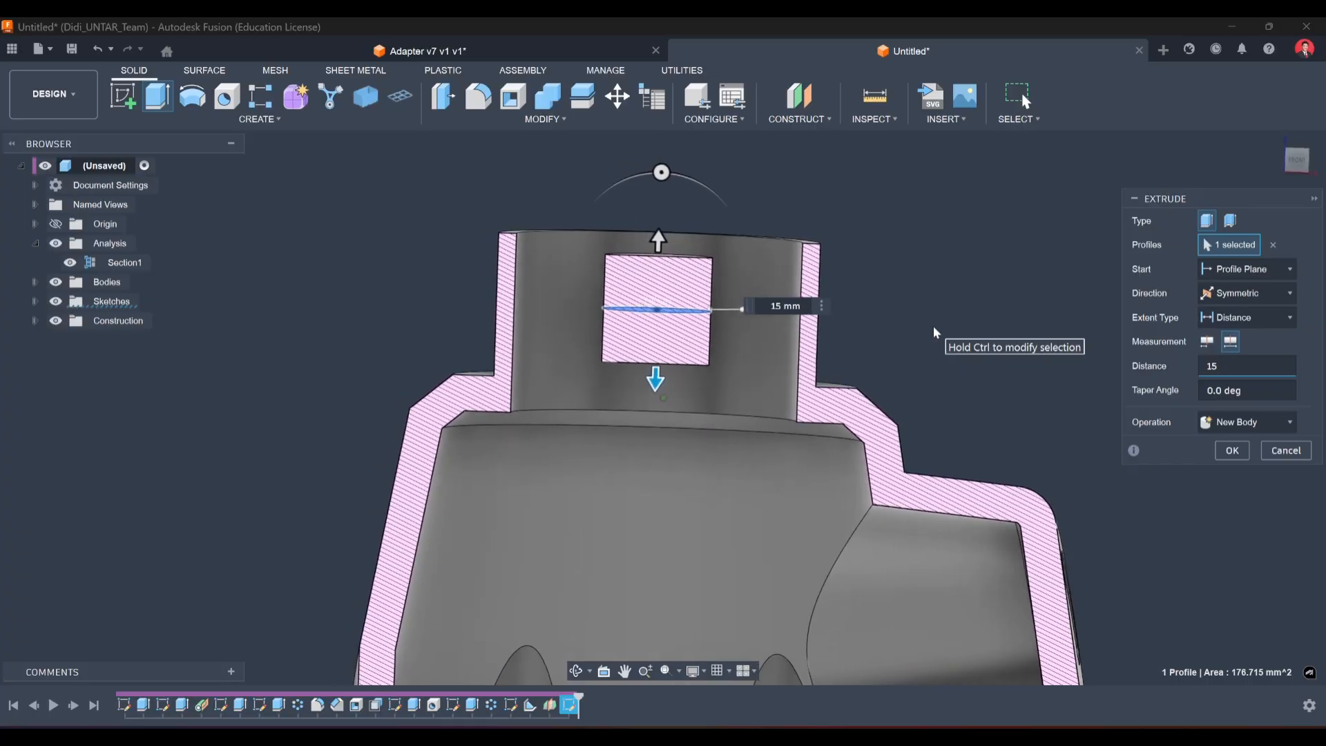
{"action": "left_click", "coordinate": [1232, 450]}
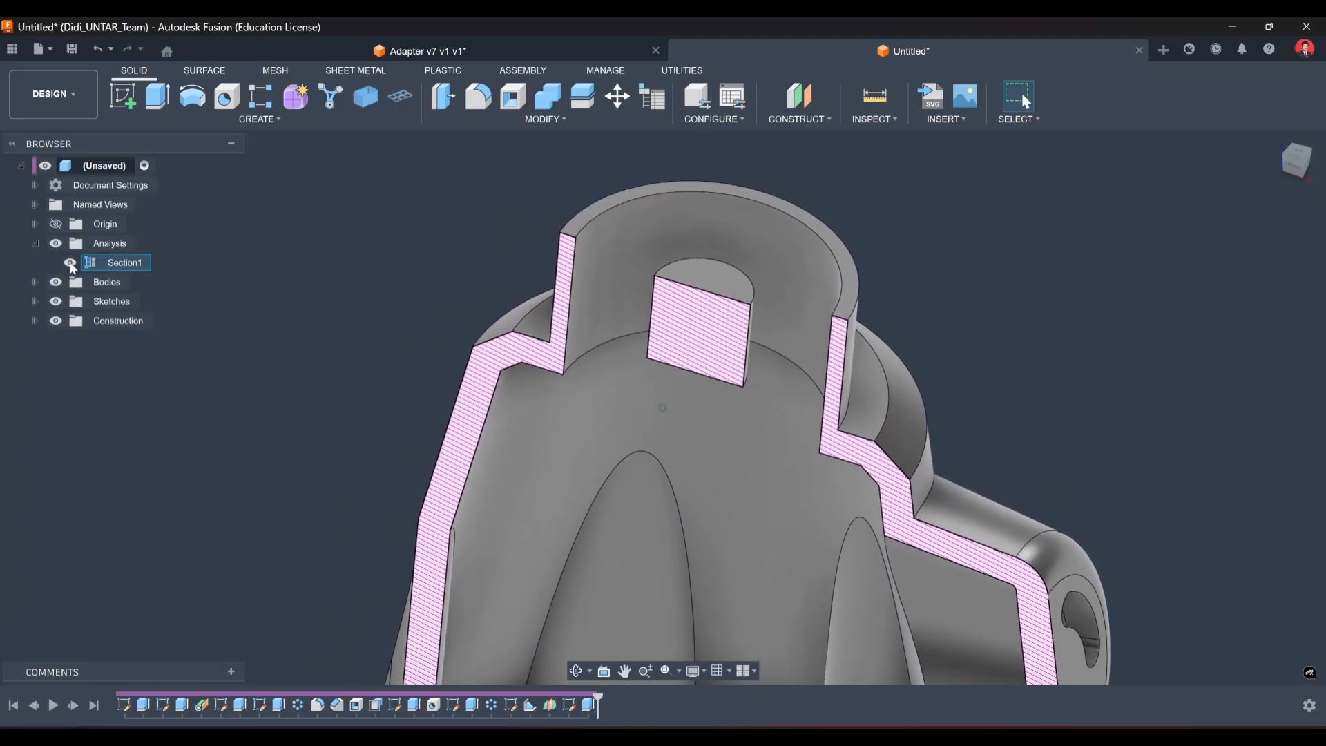
{"action": "left_click", "coordinate": [70, 263]}
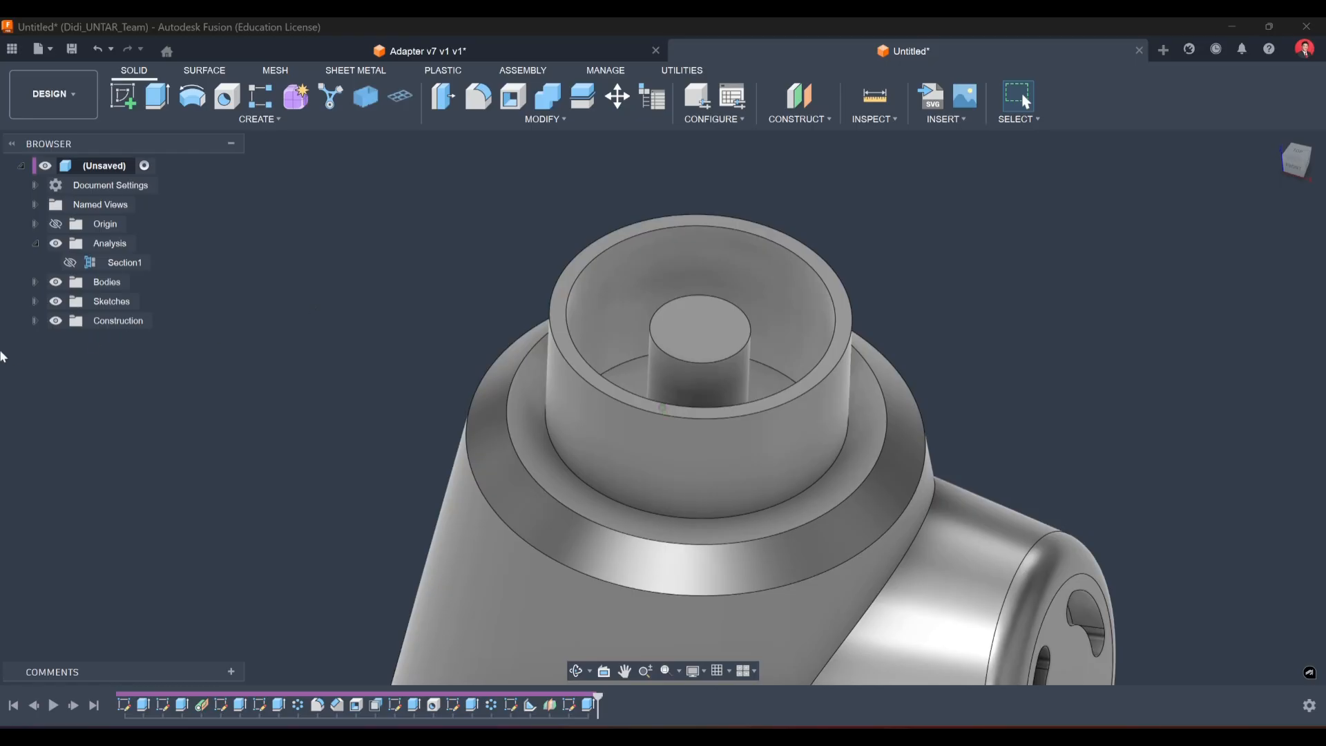
Show Sketch8 and start a Web from its slanted line with 2 mm thickness applied symmetrically.
{"action": "left_click", "coordinate": [34, 301]}
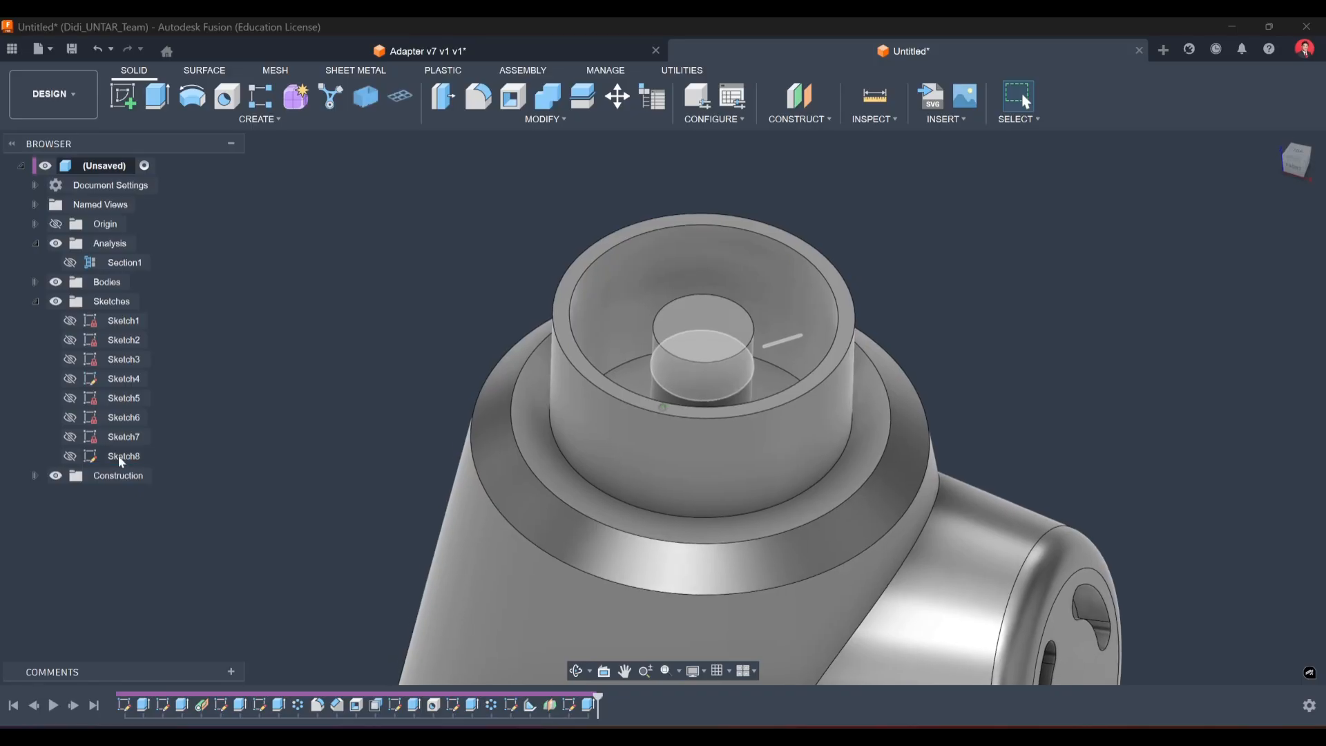
{"action": "left_click", "coordinate": [70, 457]}
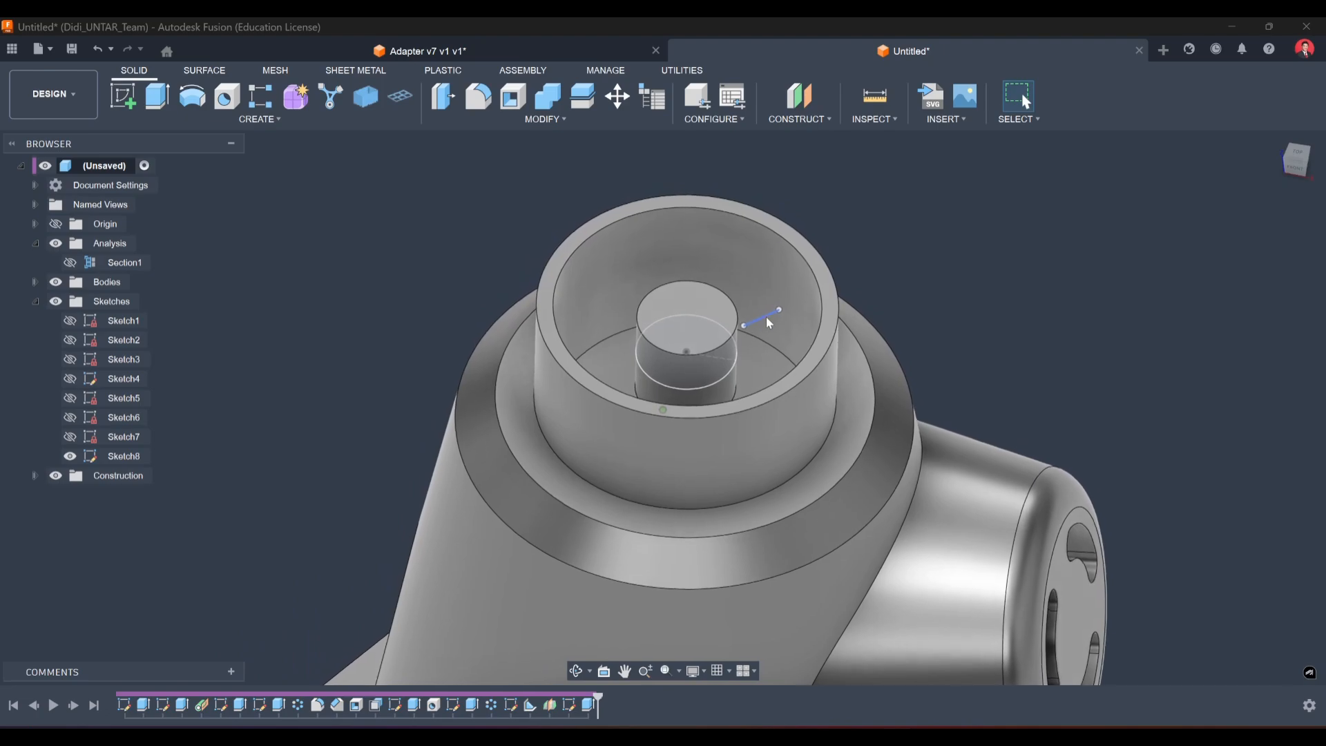
{"action": "left_click", "coordinate": [261, 119]}
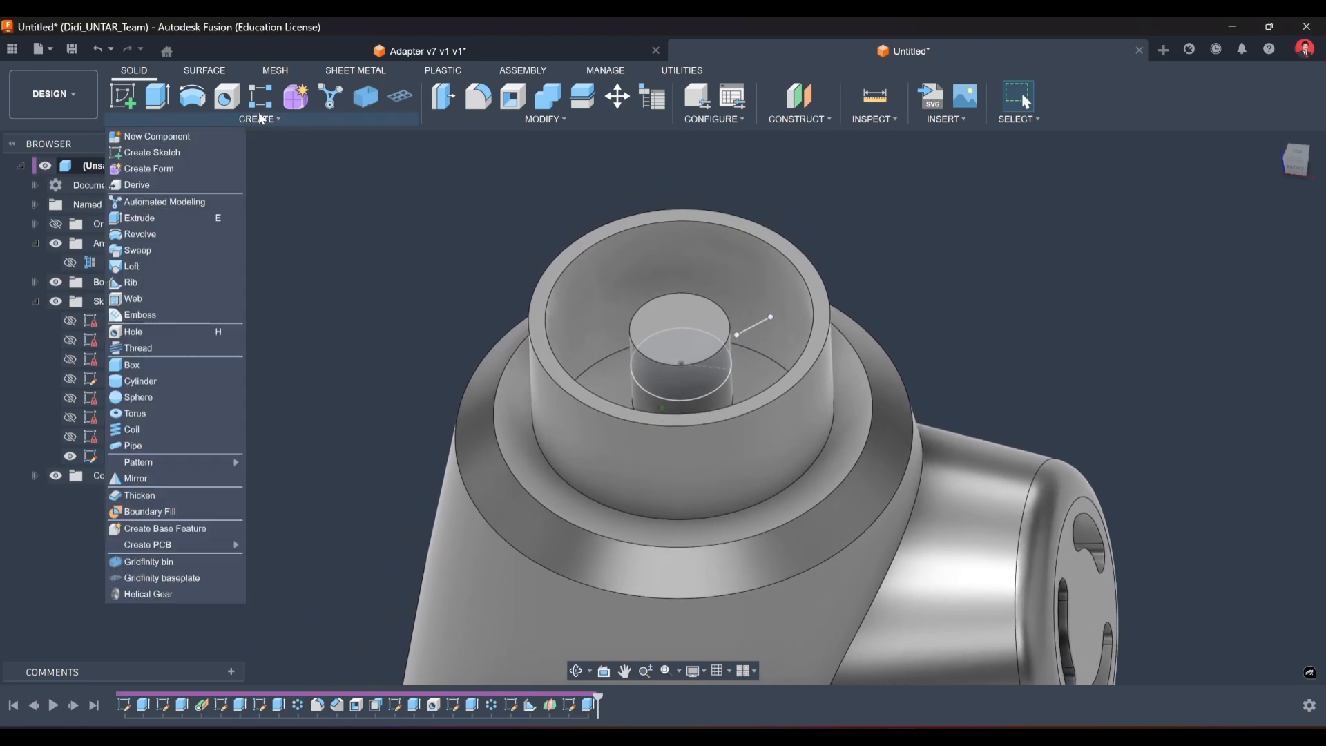
{"action": "left_click", "coordinate": [131, 299]}
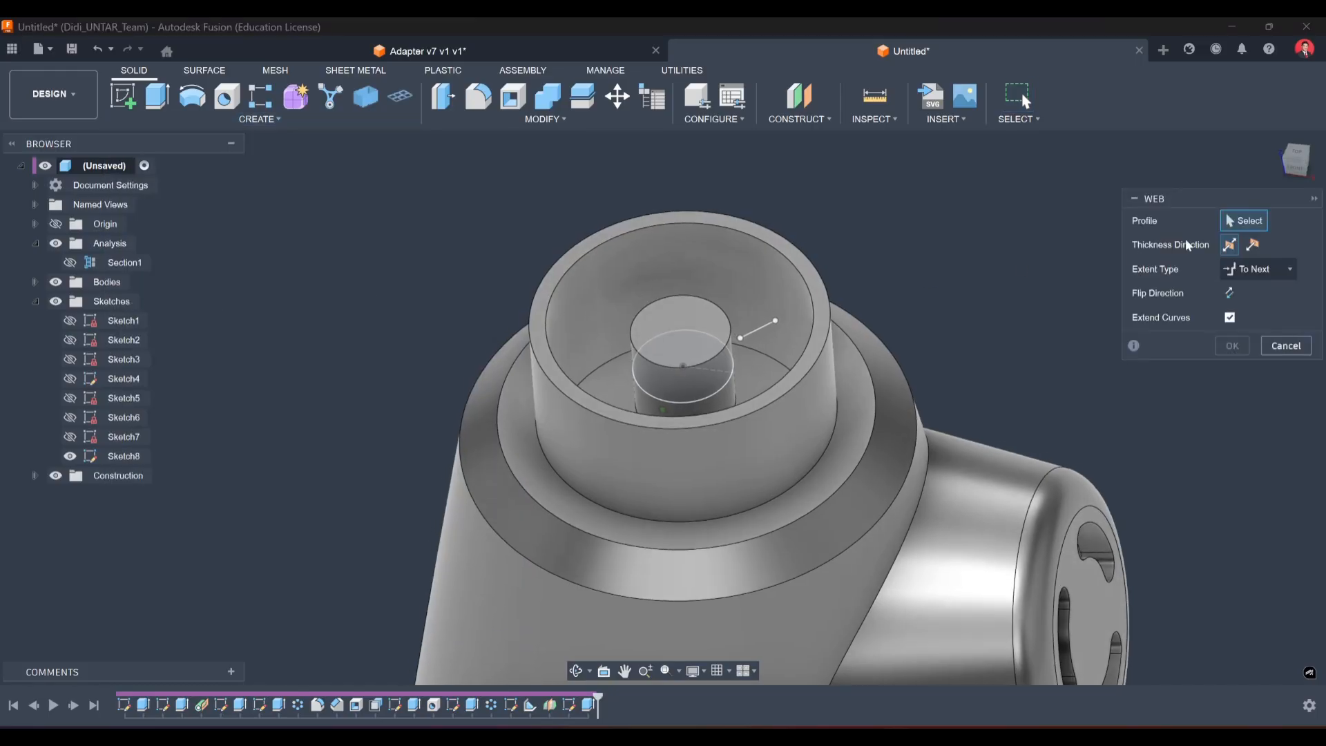
{"action": "left_click", "coordinate": [761, 341]}
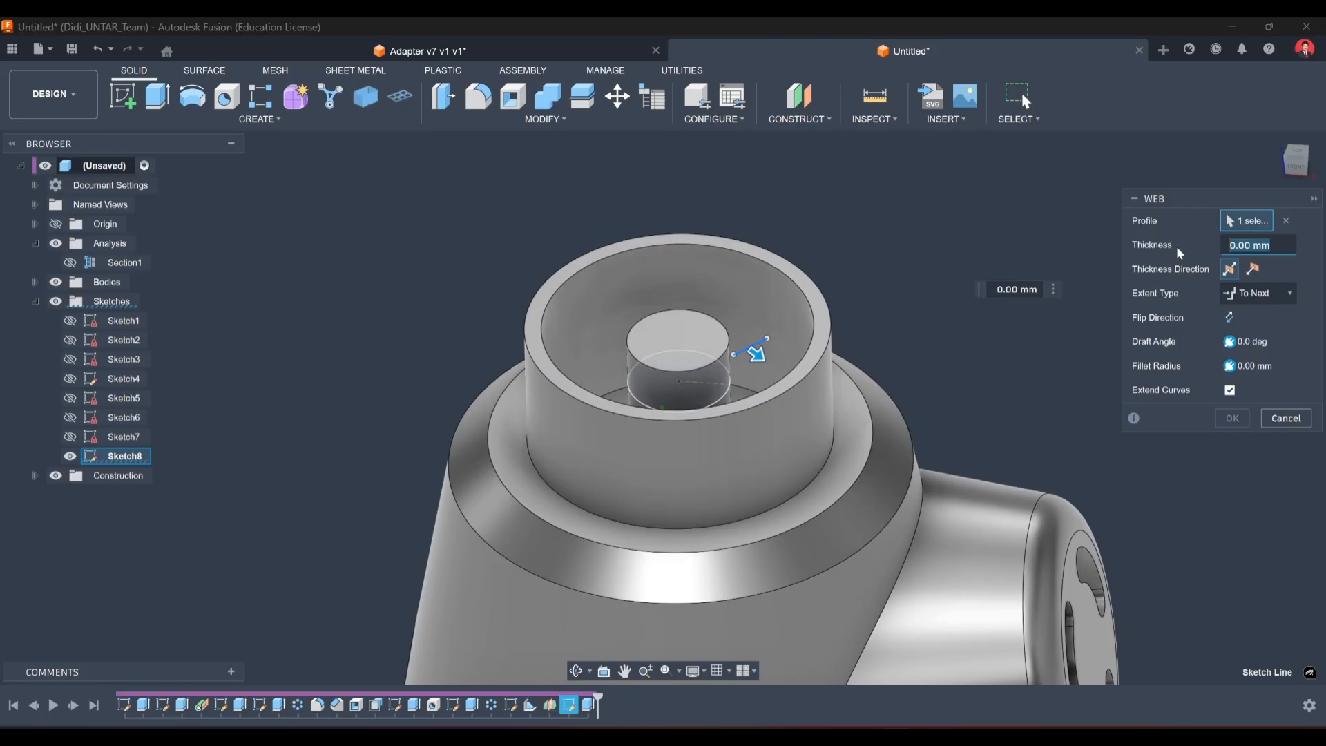
{"action": "type", "text": "2"}
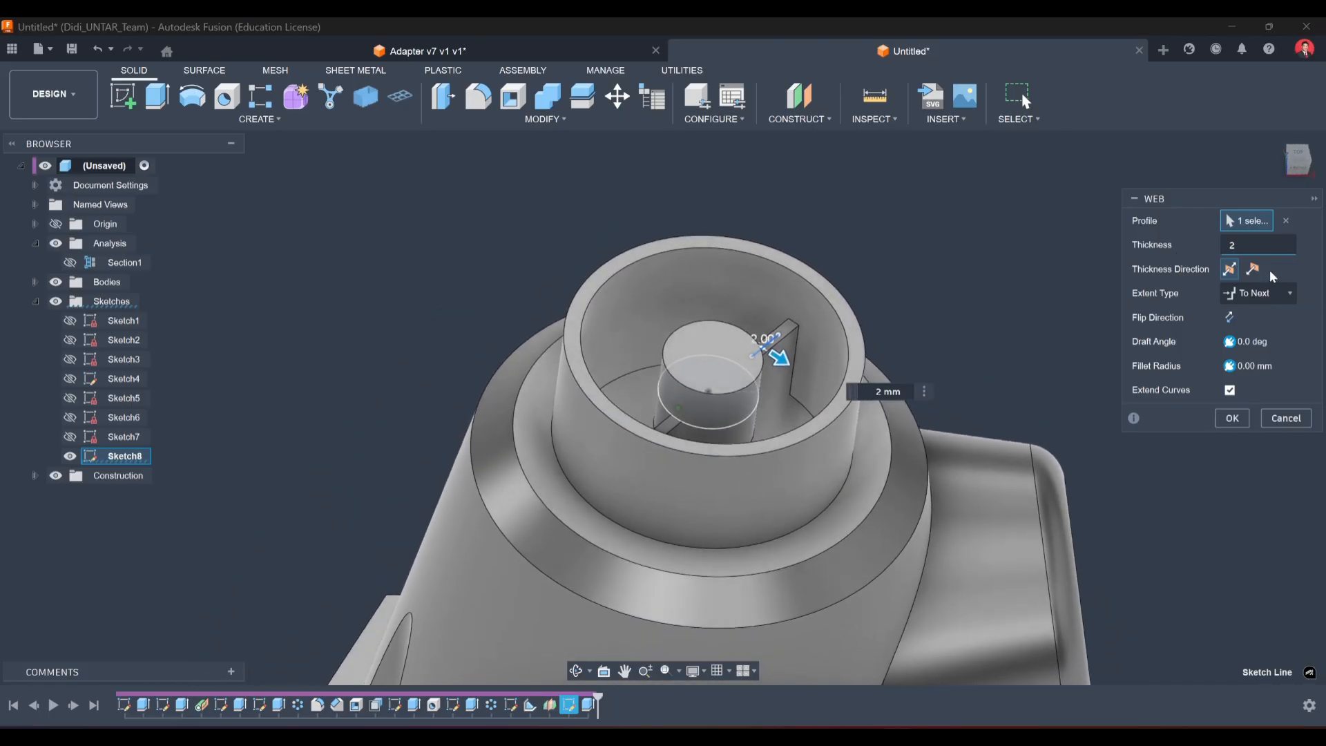
{"action": "left_click", "coordinate": [1231, 269]}
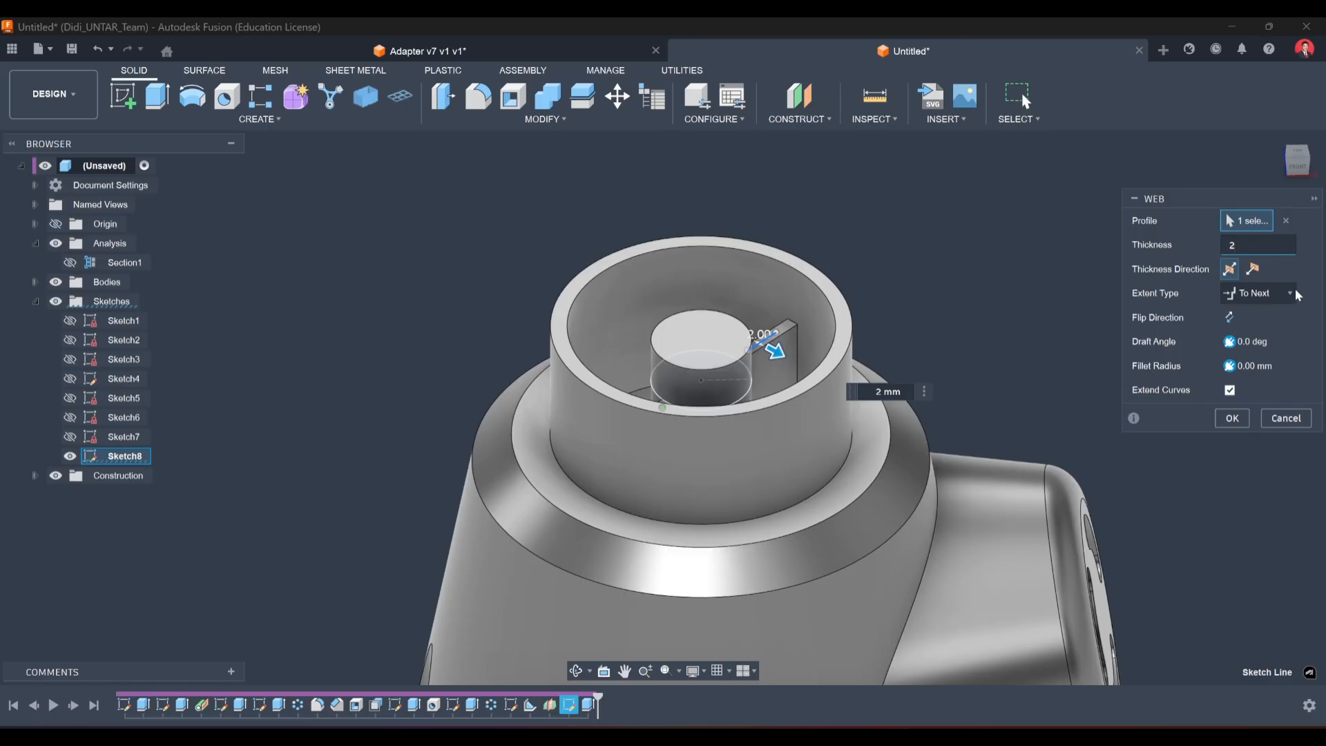
Change the web's extent type to Distance and set its depth to 7 mm.
{"action": "left_click", "coordinate": [1278, 293]}
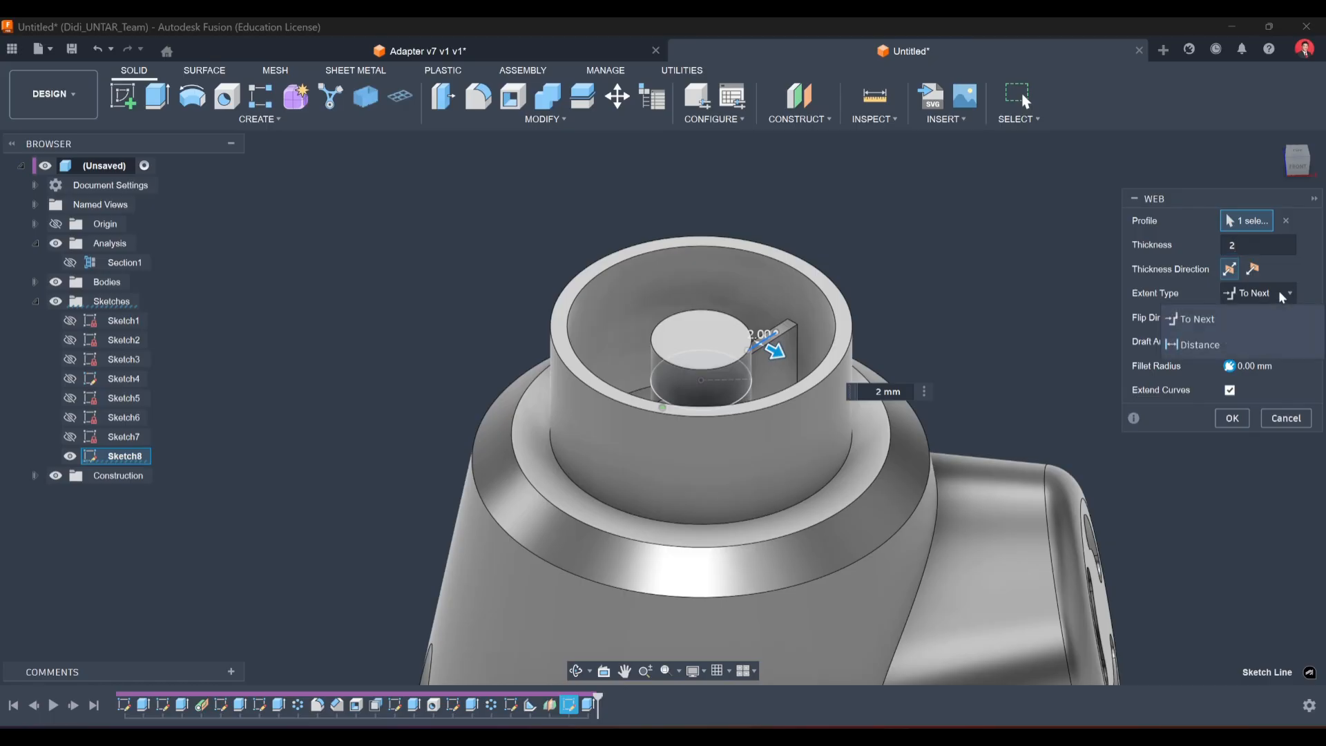
{"action": "left_click", "coordinate": [1251, 335]}
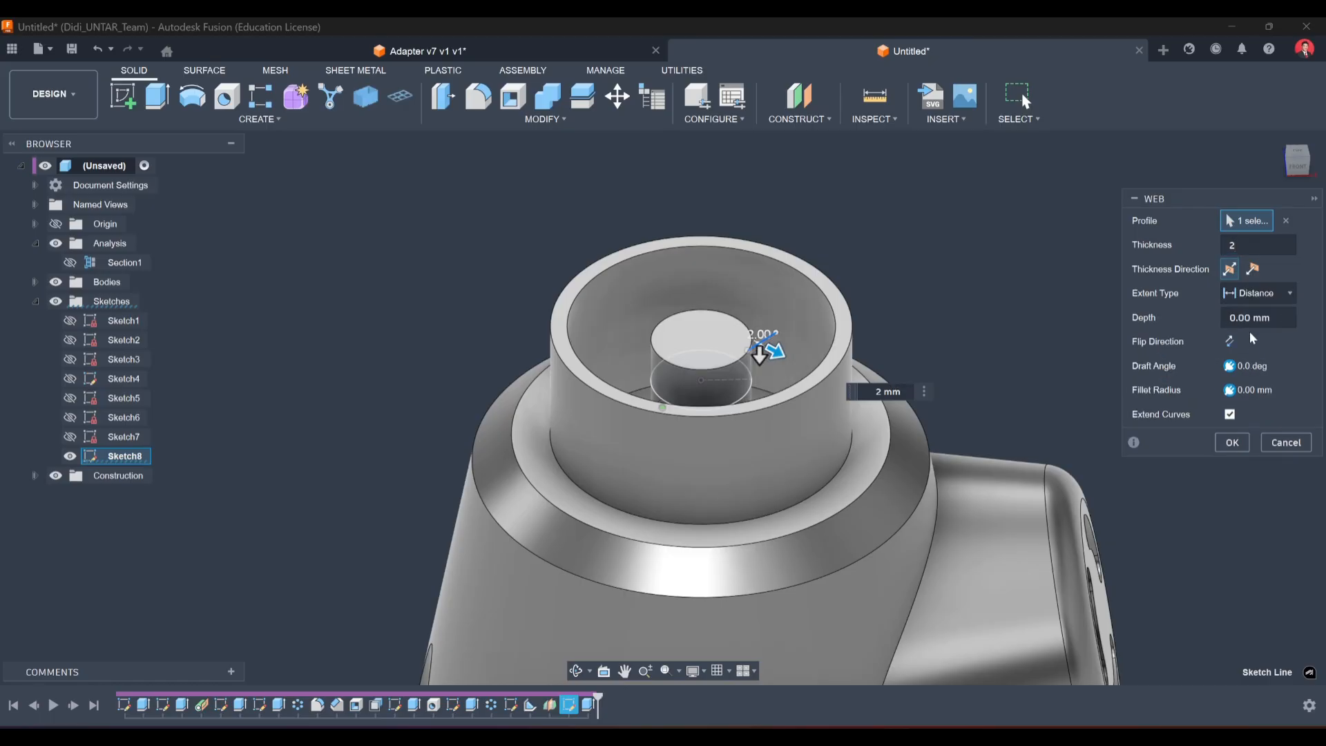
{"action": "left_click_drag", "start_coordinate": [759, 356], "coordinate": [760, 378]}
{"action": "middle_click_drag", "start_coordinate": [884, 362], "coordinate": [855, 390], "text": "shift"}
{"action": "scroll", "coordinate": [857, 391], "scroll_direction": "up", "scroll_amount": 3}
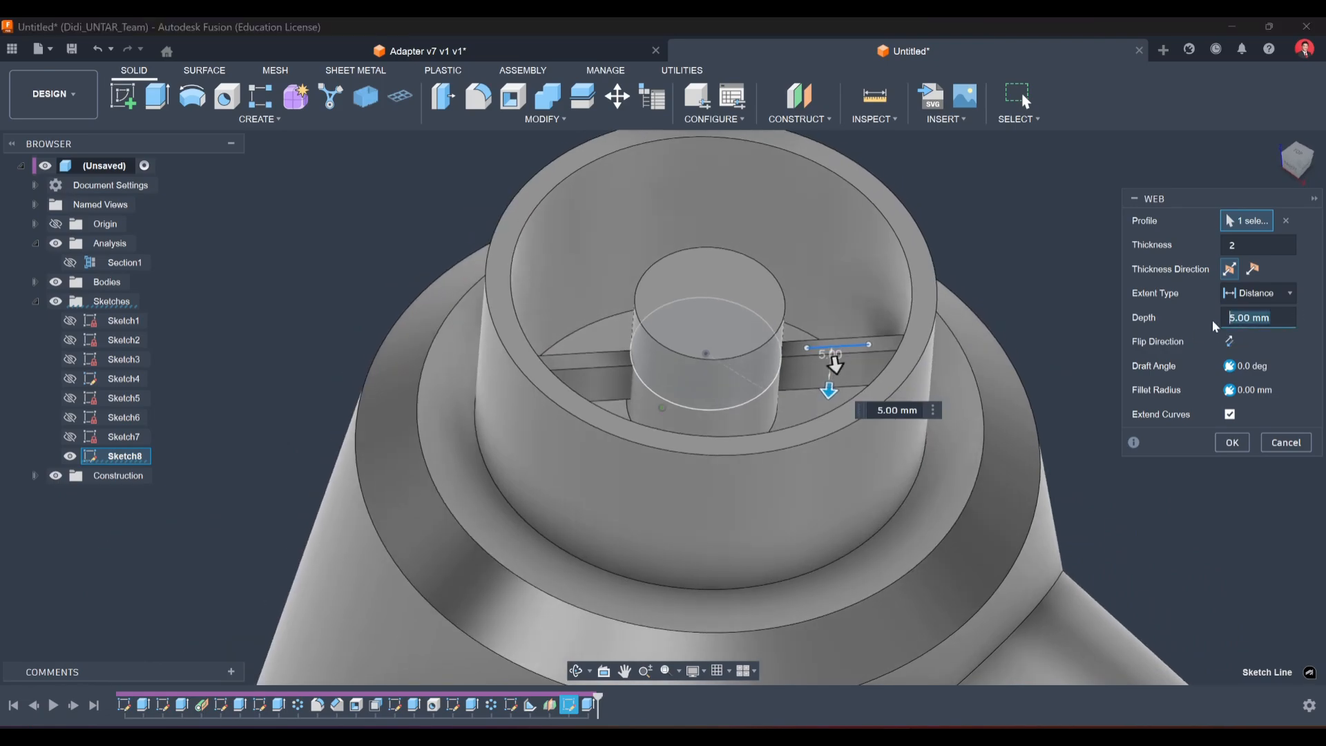
{"action": "type", "text": "7"}
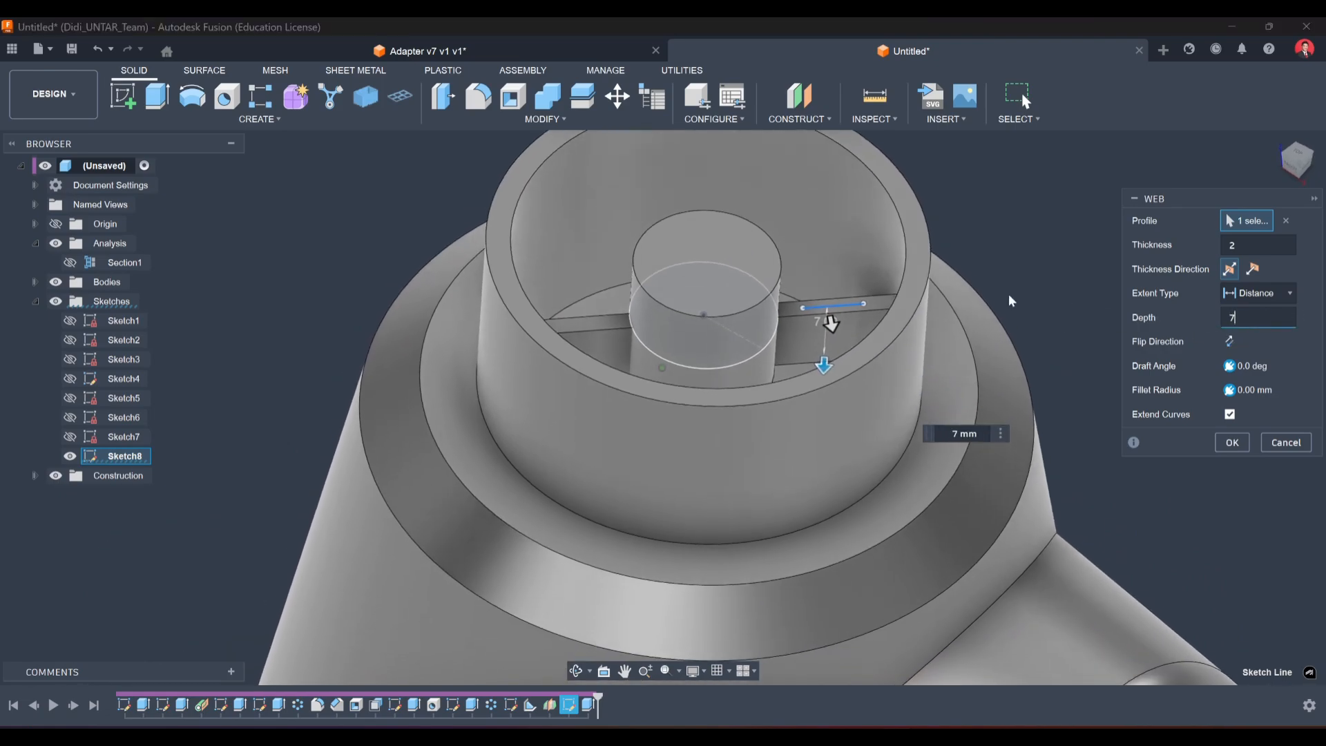
Check the web in the section view, set its depth to 7.5 mm, hide the section, and complete the web.
{"action": "left_click", "coordinate": [69, 263]}
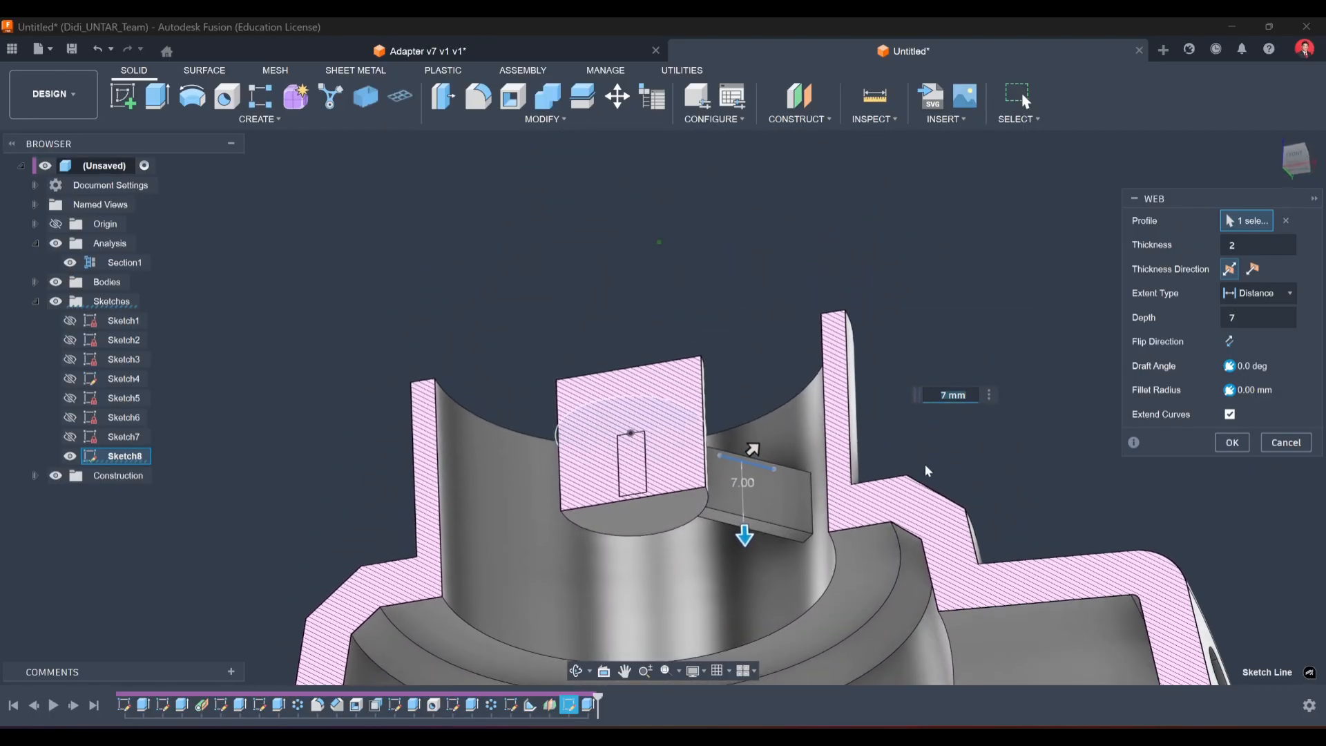
{"action": "left_click", "coordinate": [1258, 323]}
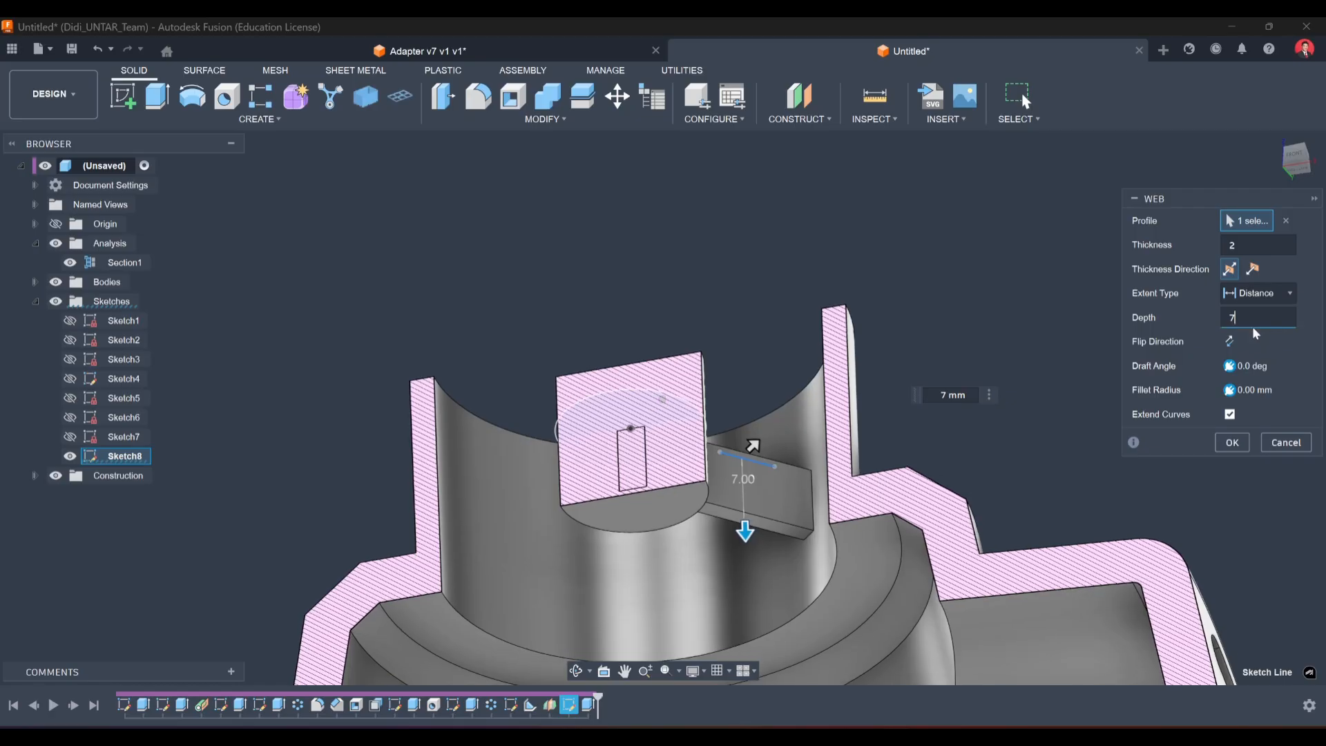
{"action": "type", "text": ".5"}
{"action": "key", "text": "Tab"}
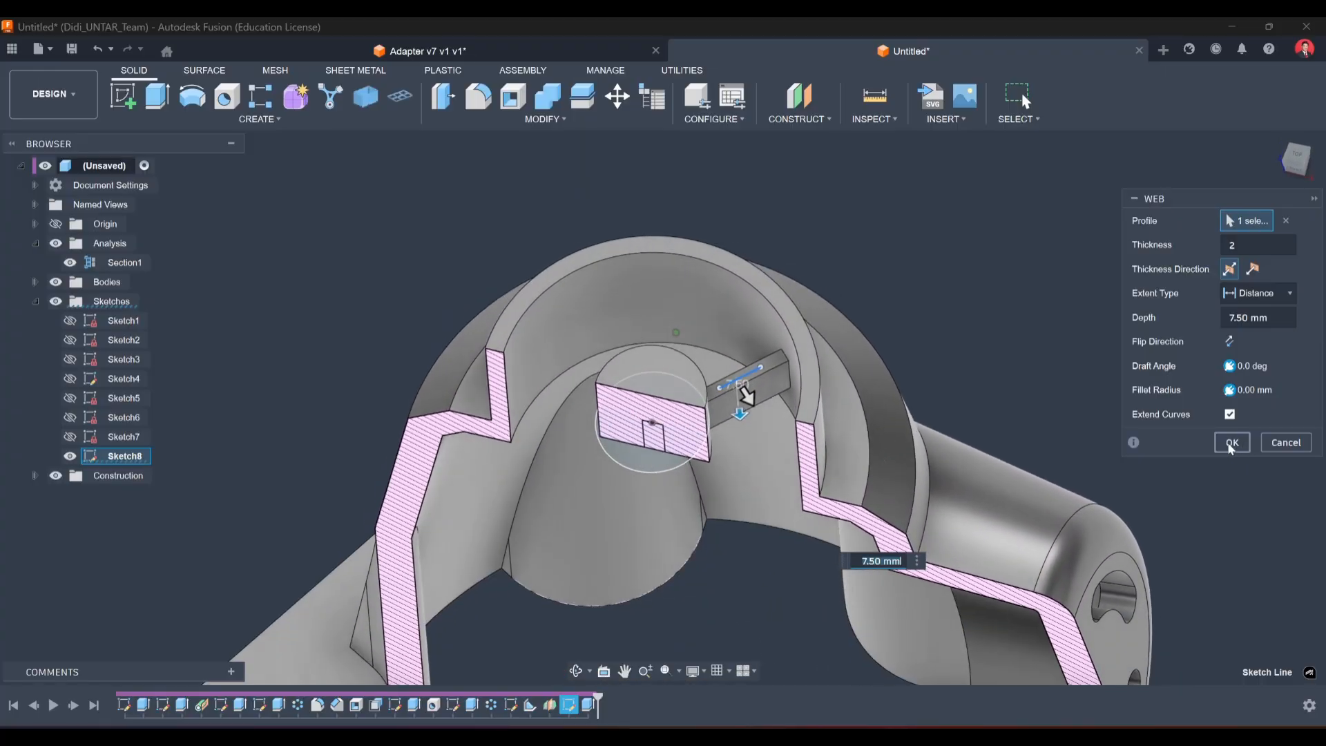
{"action": "left_click", "coordinate": [69, 263]}
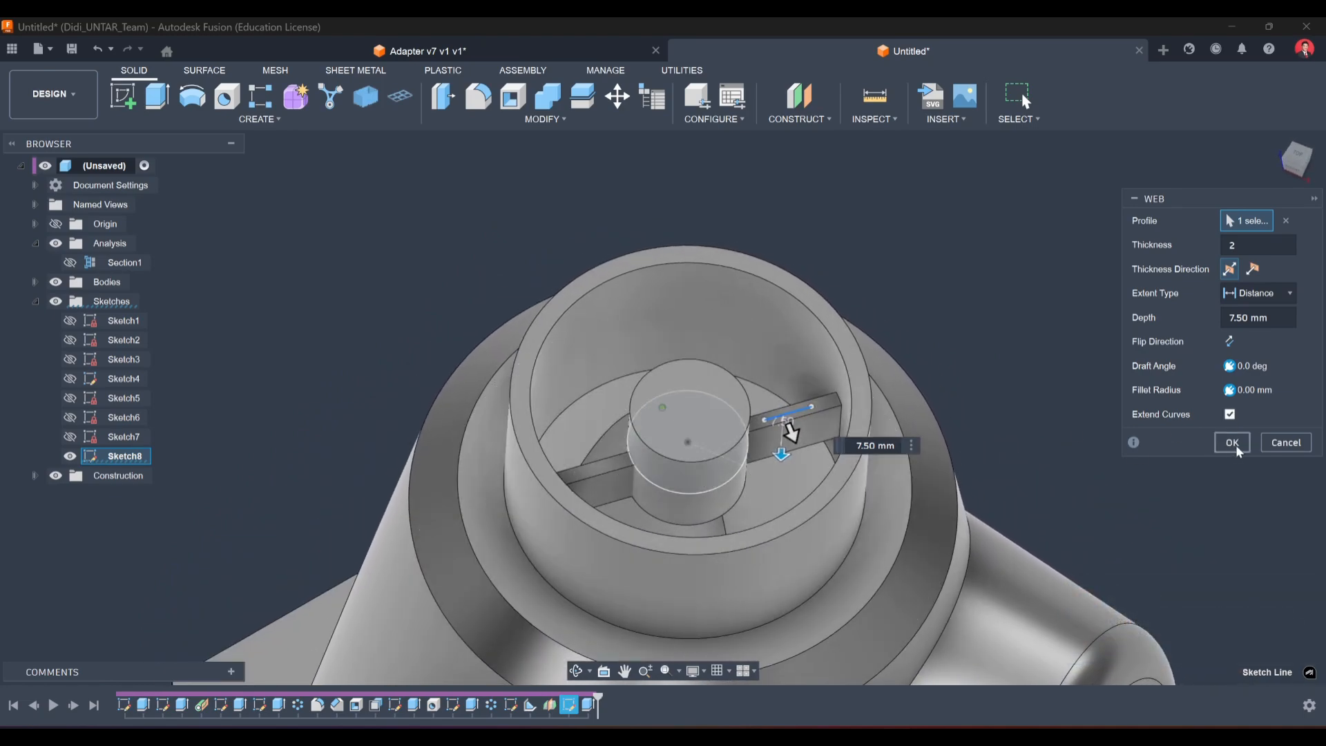
{"action": "left_click", "coordinate": [1233, 445]}
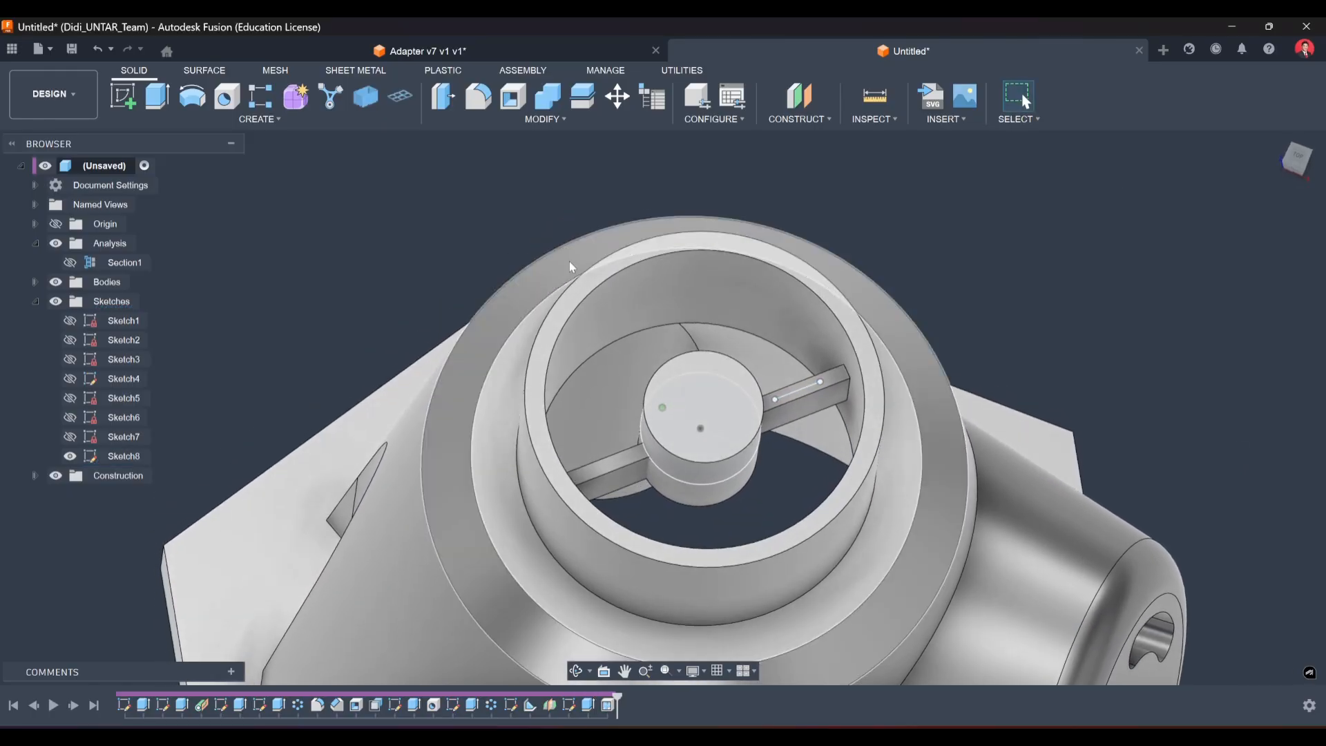
Examine Body1, Body2 and the web feature to see which body the central cylinder and the web each belong to.
{"action": "left_click", "coordinate": [35, 283]}
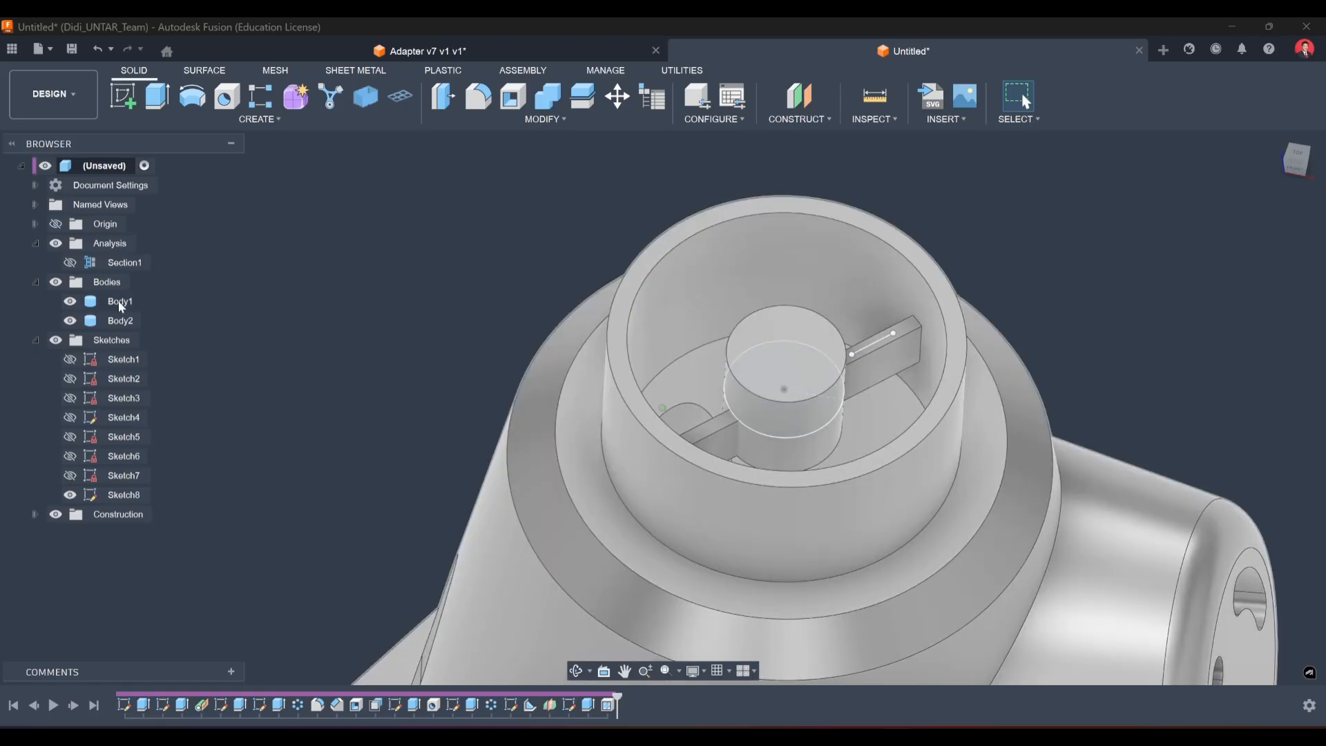
{"action": "left_click", "coordinate": [120, 304]}
{"action": "left_click", "coordinate": [272, 307]}
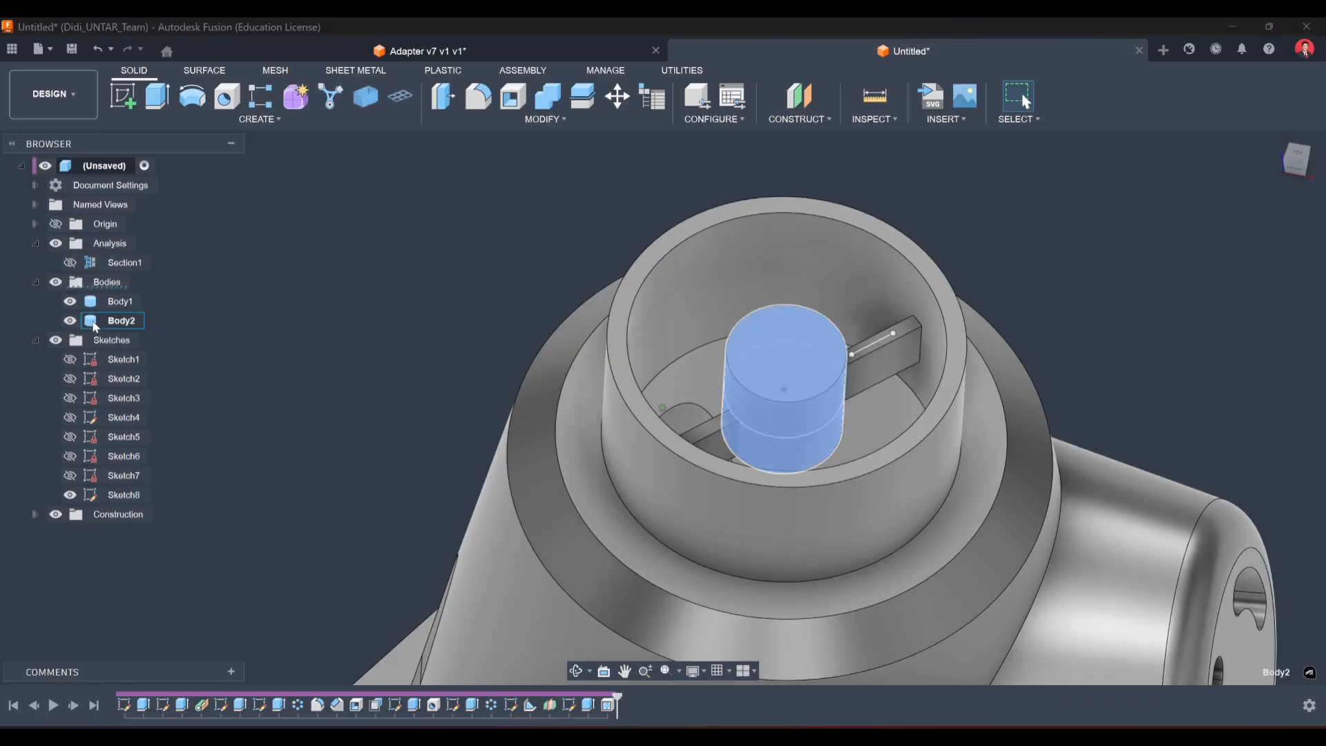
{"action": "left_click", "coordinate": [100, 321]}
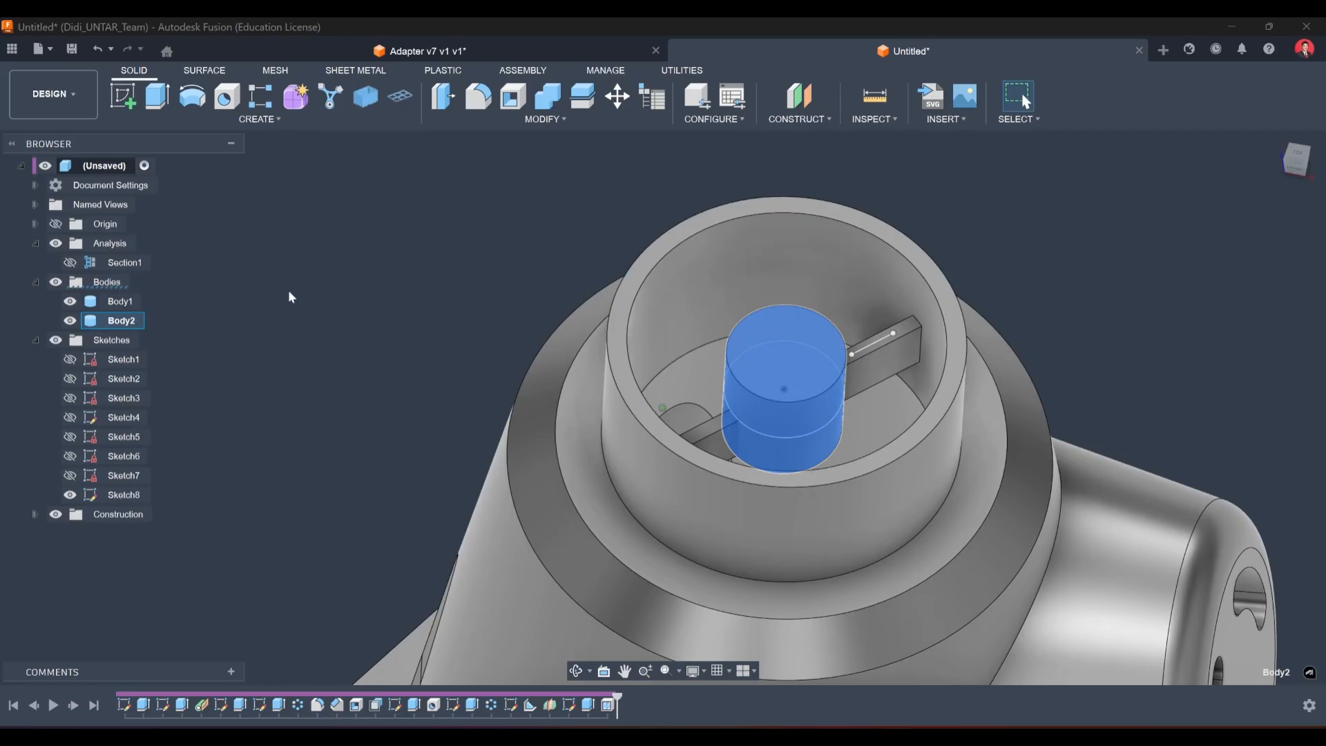
{"action": "left_click", "coordinate": [288, 292]}
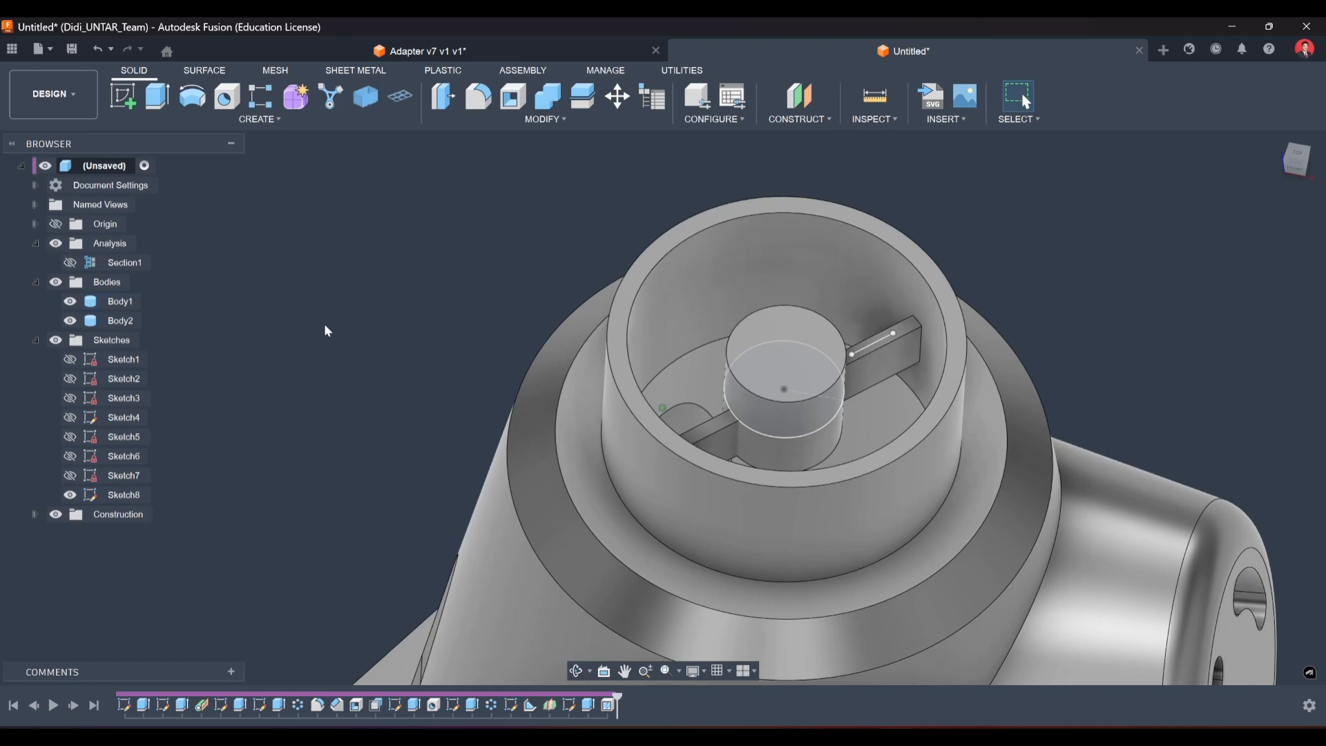
{"action": "left_click", "coordinate": [97, 324]}
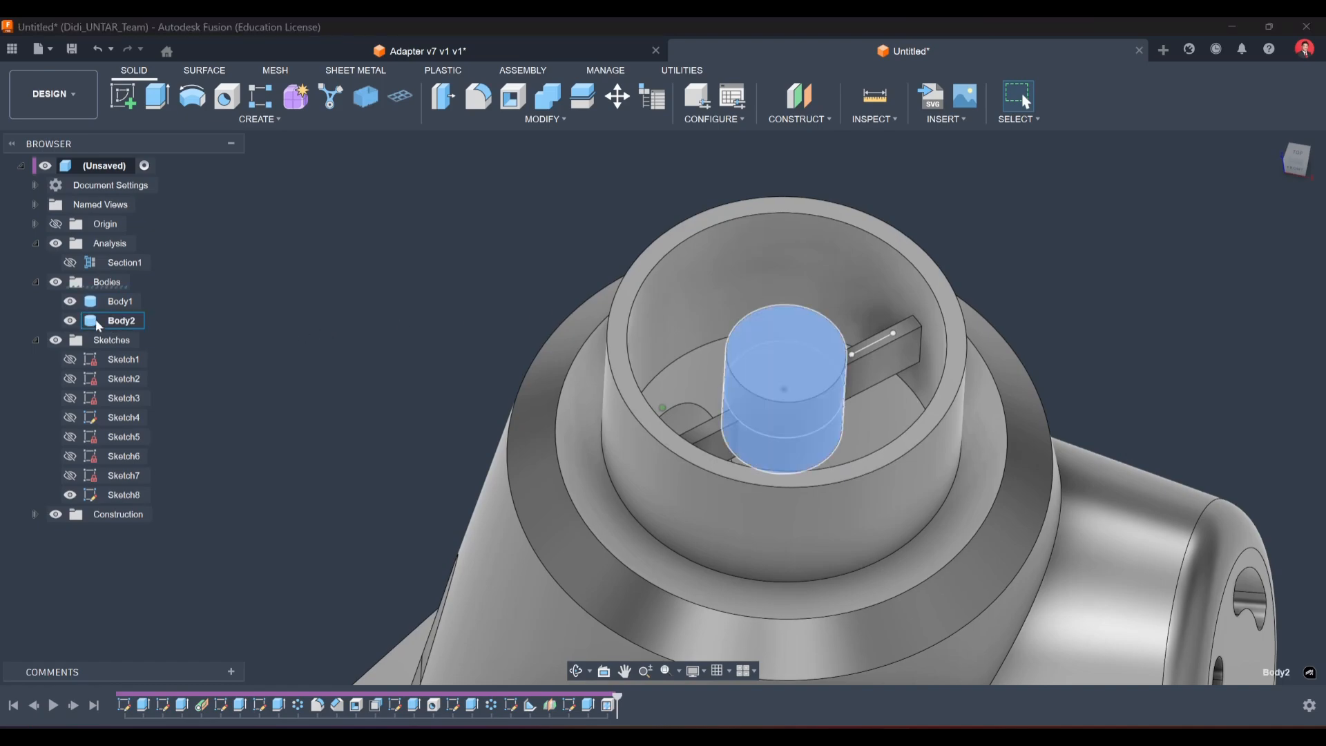
{"action": "left_click", "coordinate": [312, 308]}
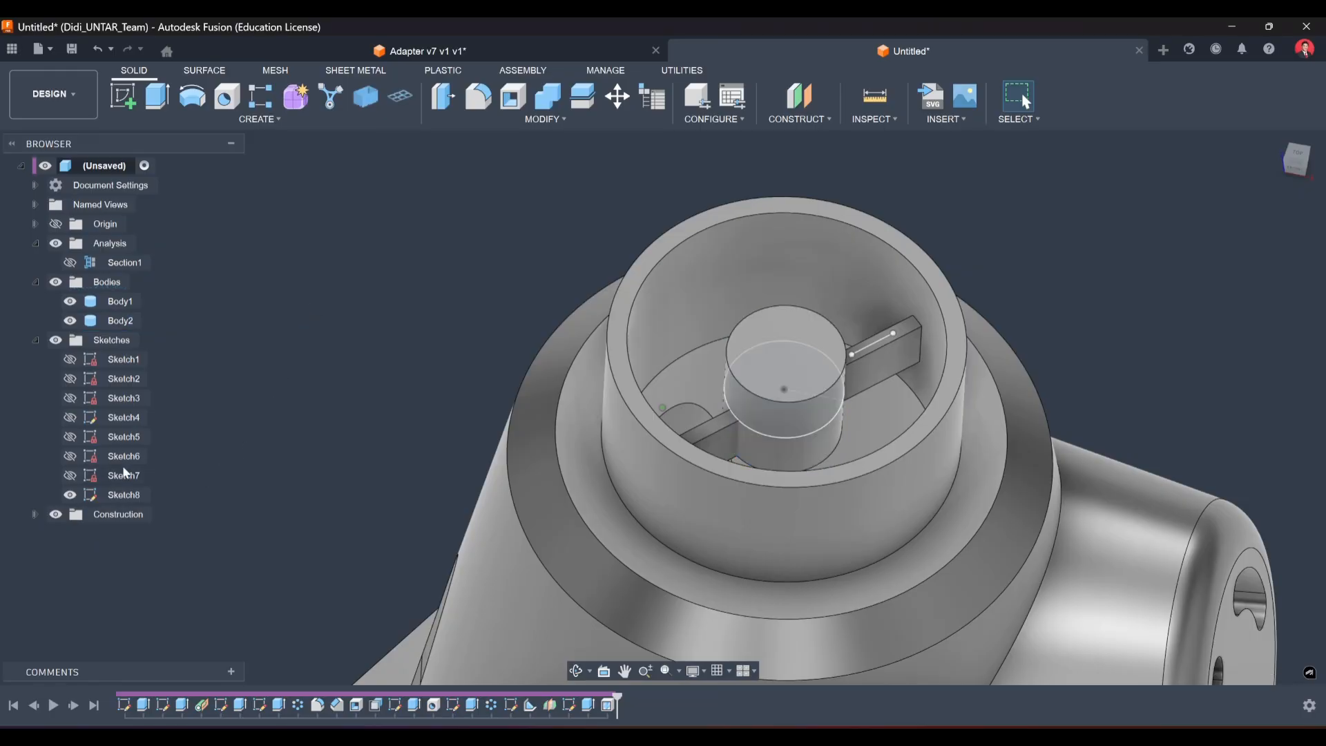
{"action": "left_click", "coordinate": [608, 705]}
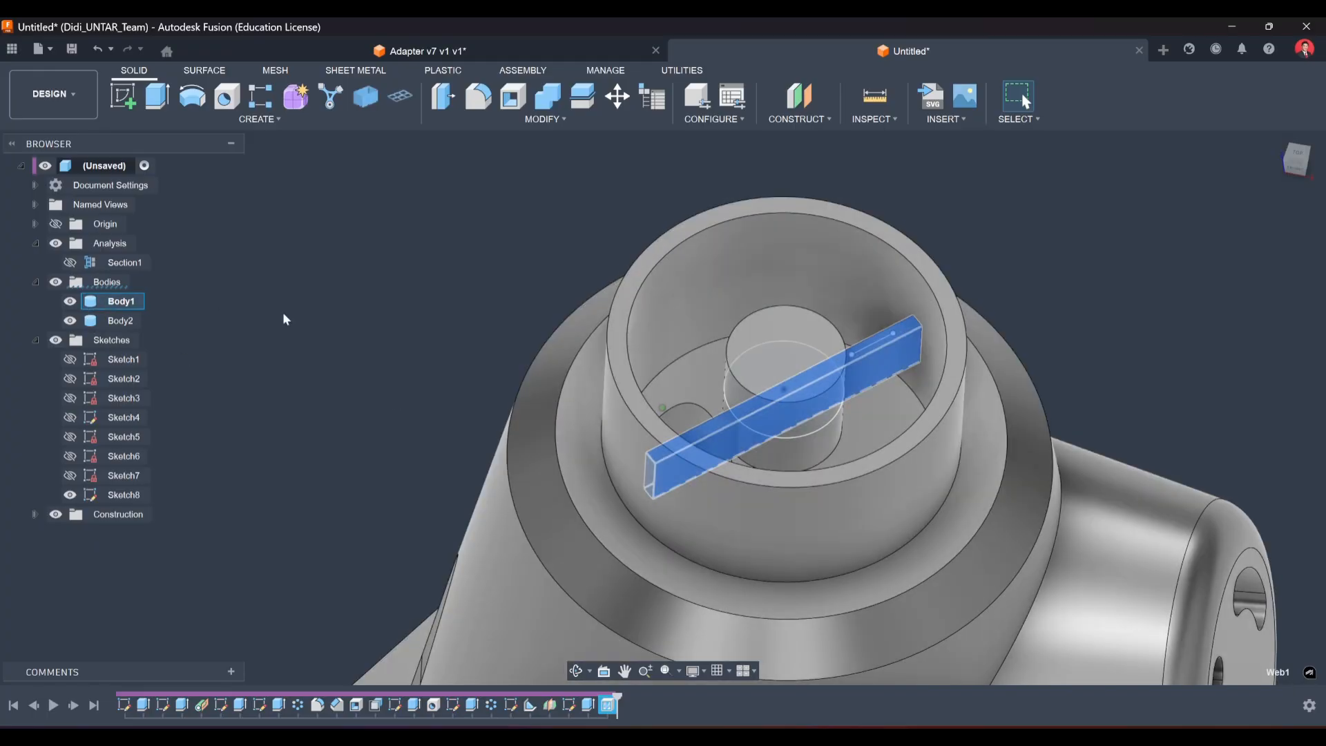
Start a feature-based Circular Pattern of the web inside the upper tube, with the Z axis as its axis.
{"action": "left_click", "coordinate": [305, 312]}
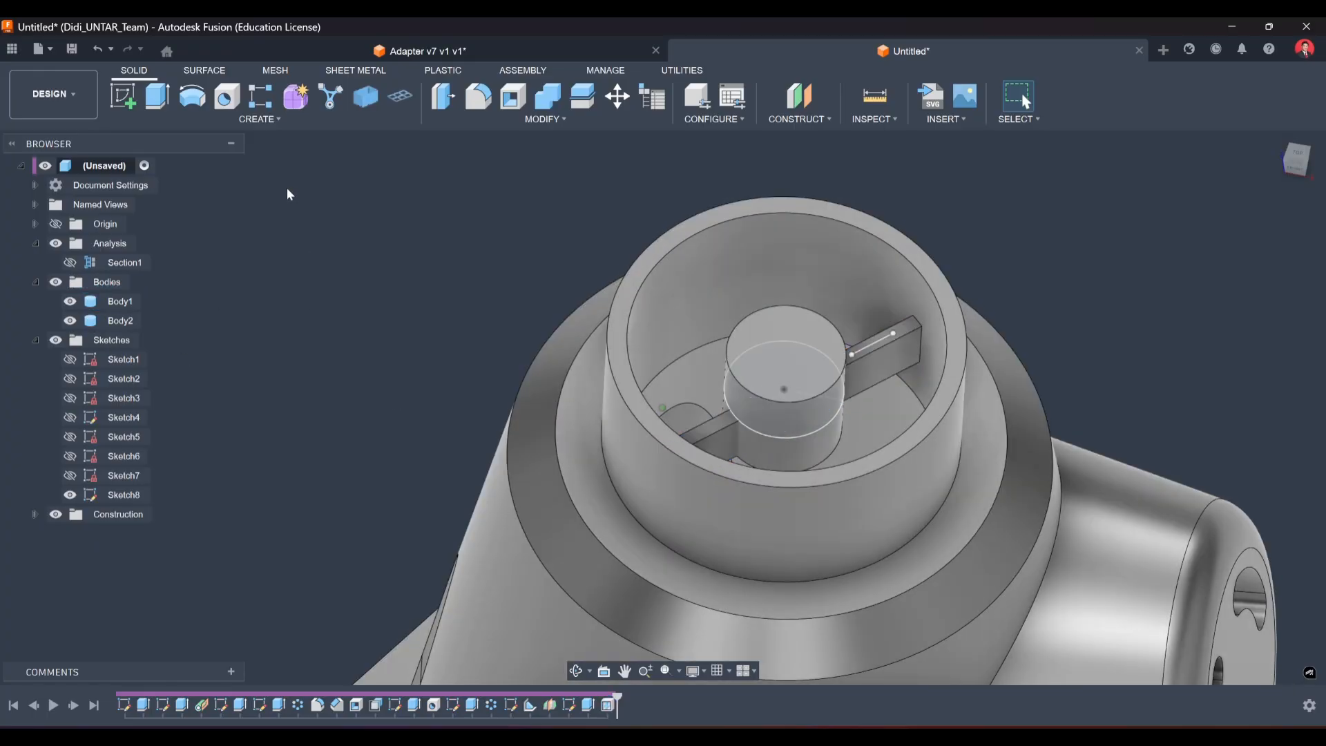
{"action": "left_click", "coordinate": [231, 119]}
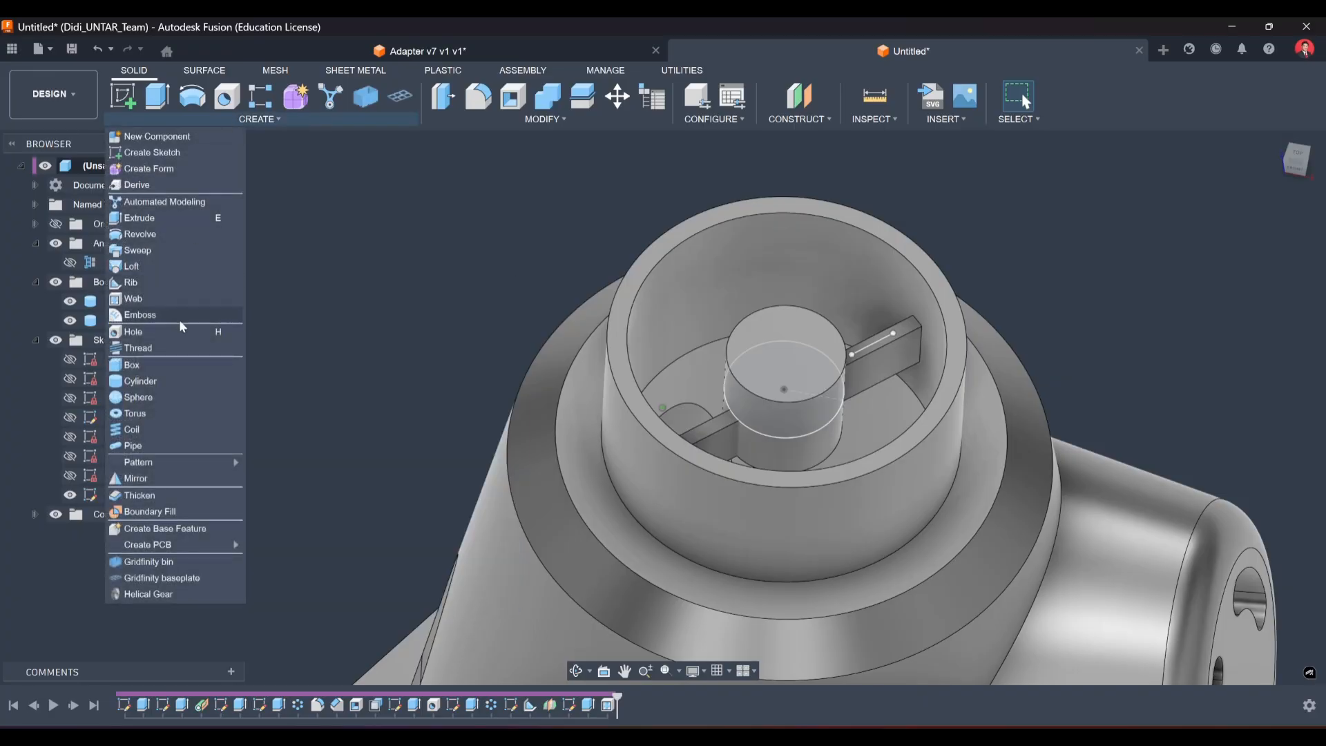
{"action": "mouse_move", "coordinate": [200, 462]}
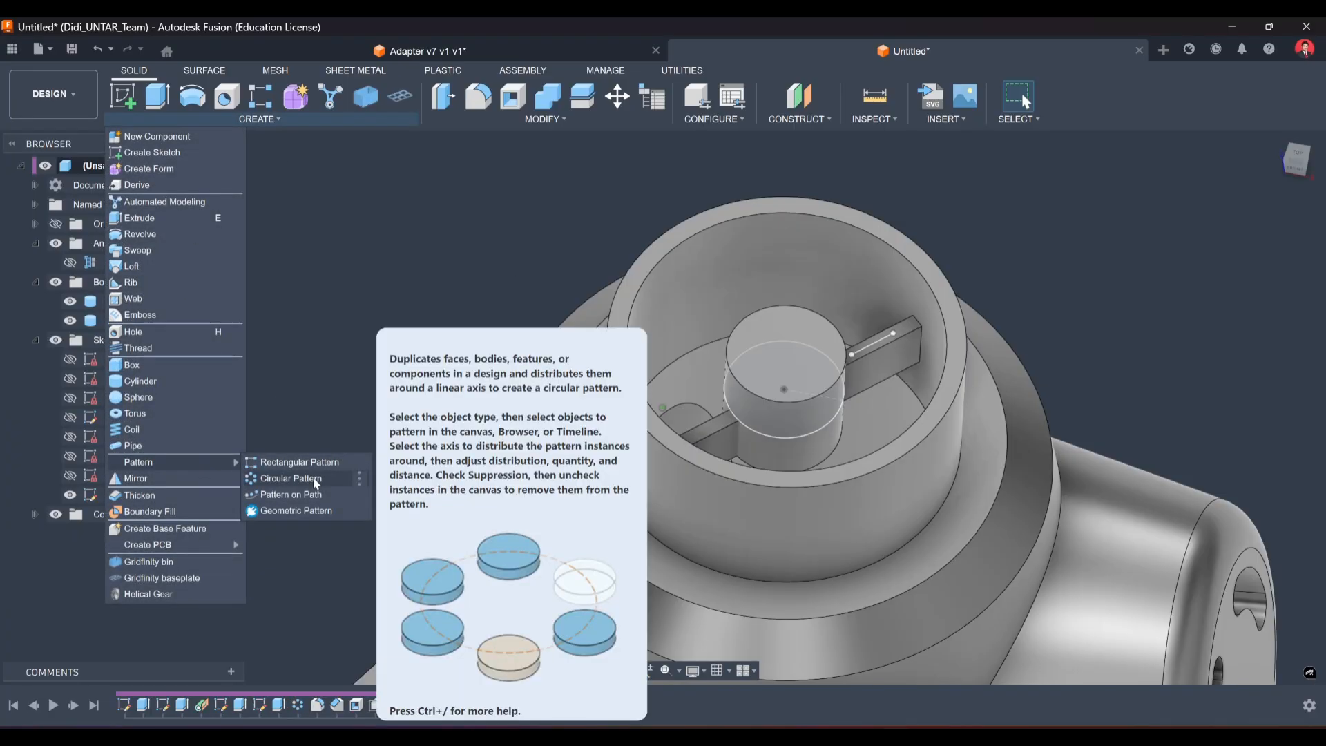
{"action": "left_click", "coordinate": [311, 478]}
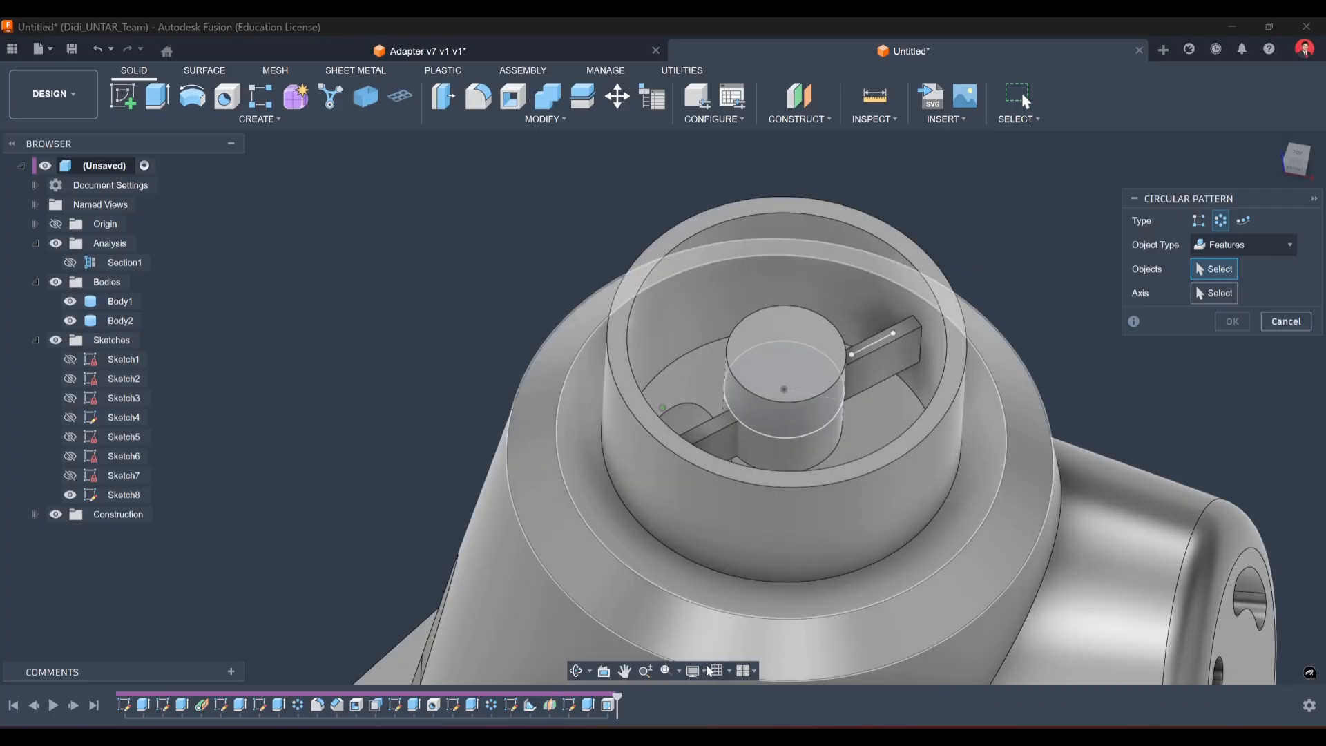
{"action": "left_click", "coordinate": [608, 705]}
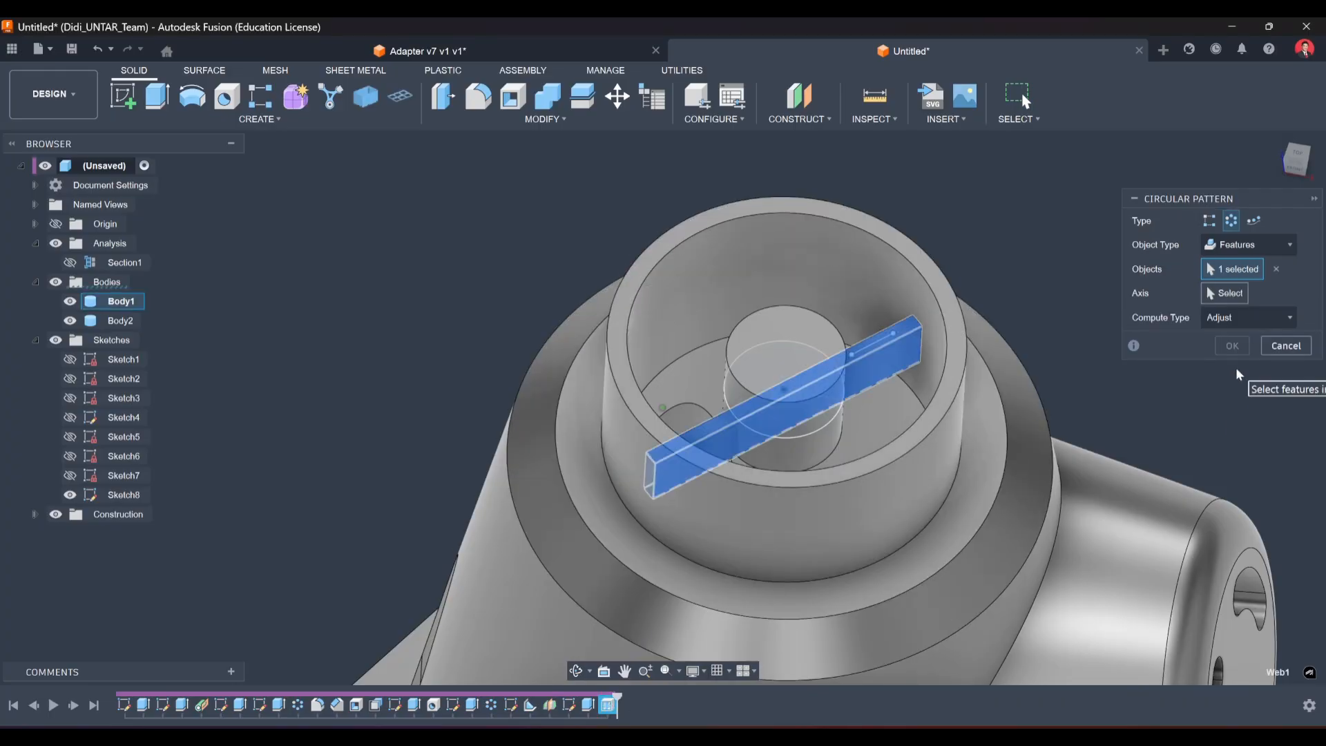
{"action": "left_click", "coordinate": [1235, 296]}
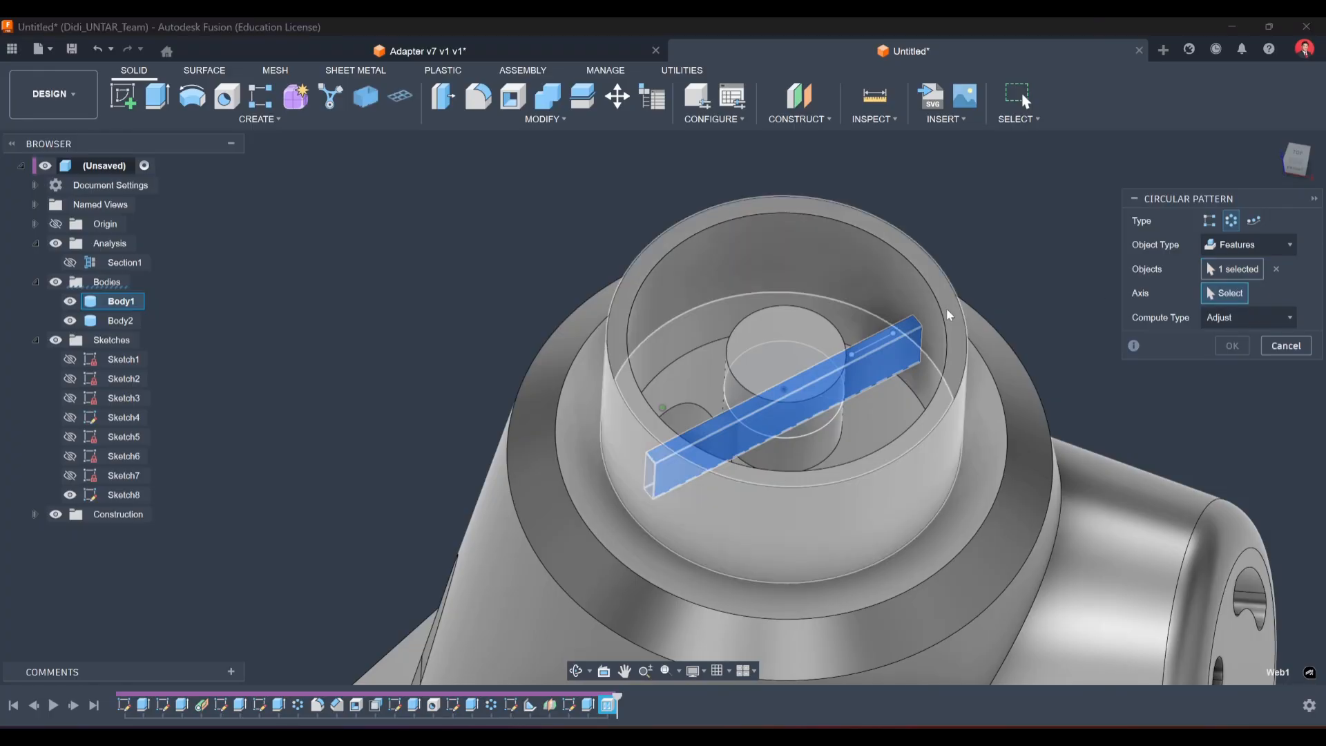
{"action": "middle_click_drag", "start_coordinate": [946, 308], "coordinate": [628, 494], "text": "shift"}
{"action": "left_click", "coordinate": [627, 495]}
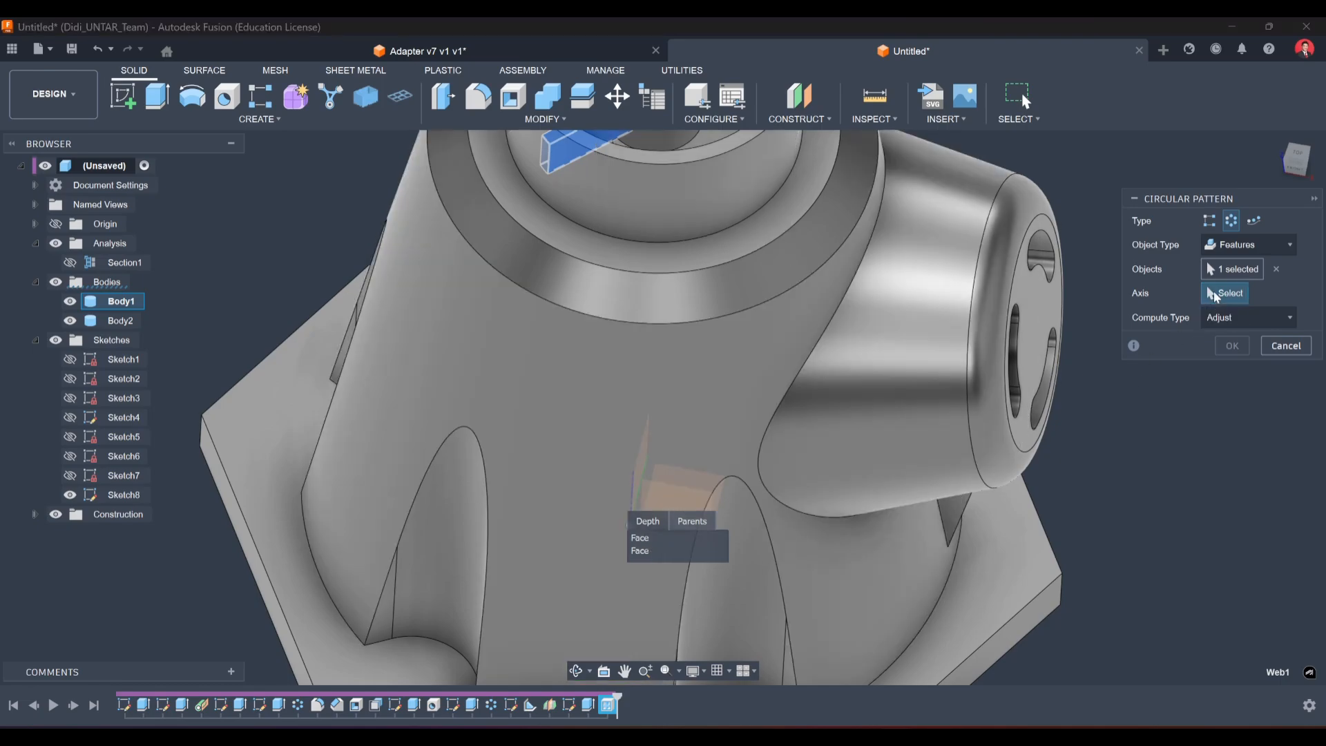
{"action": "left_click", "coordinate": [630, 488]}
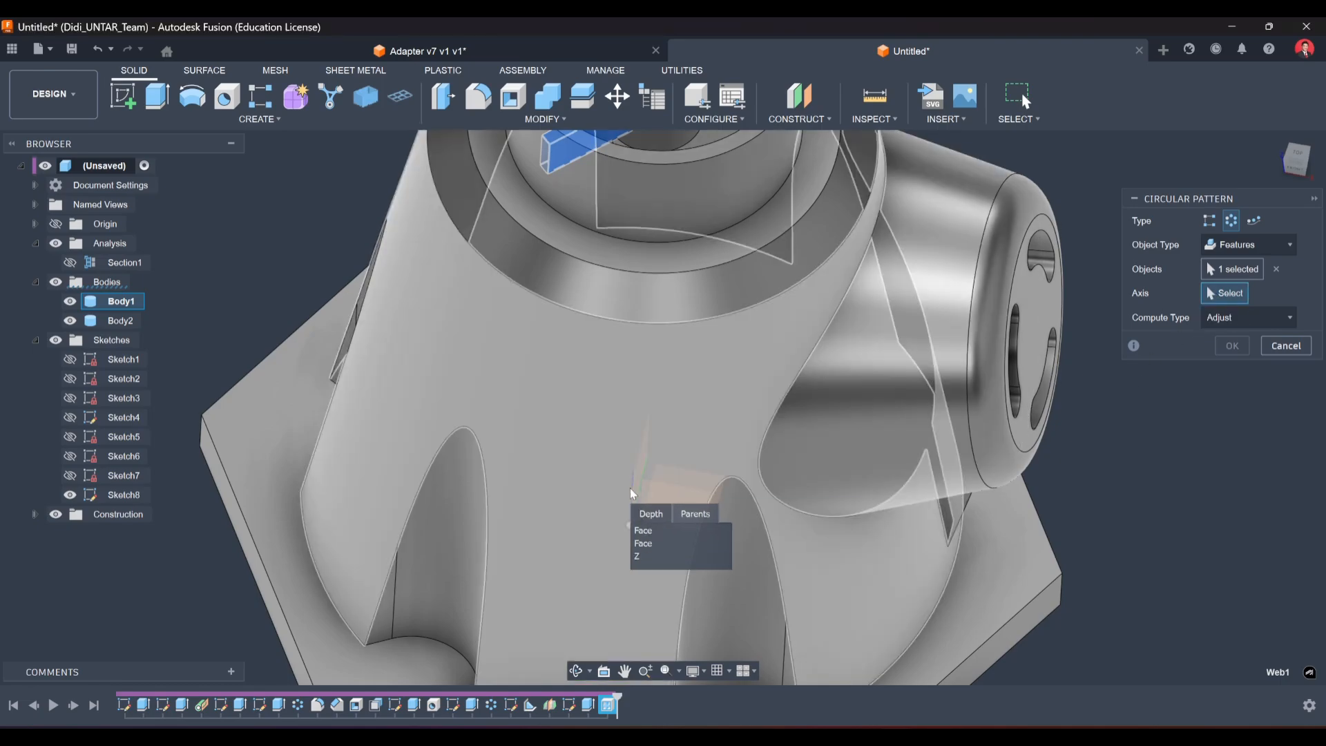
{"action": "left_click", "coordinate": [653, 555]}
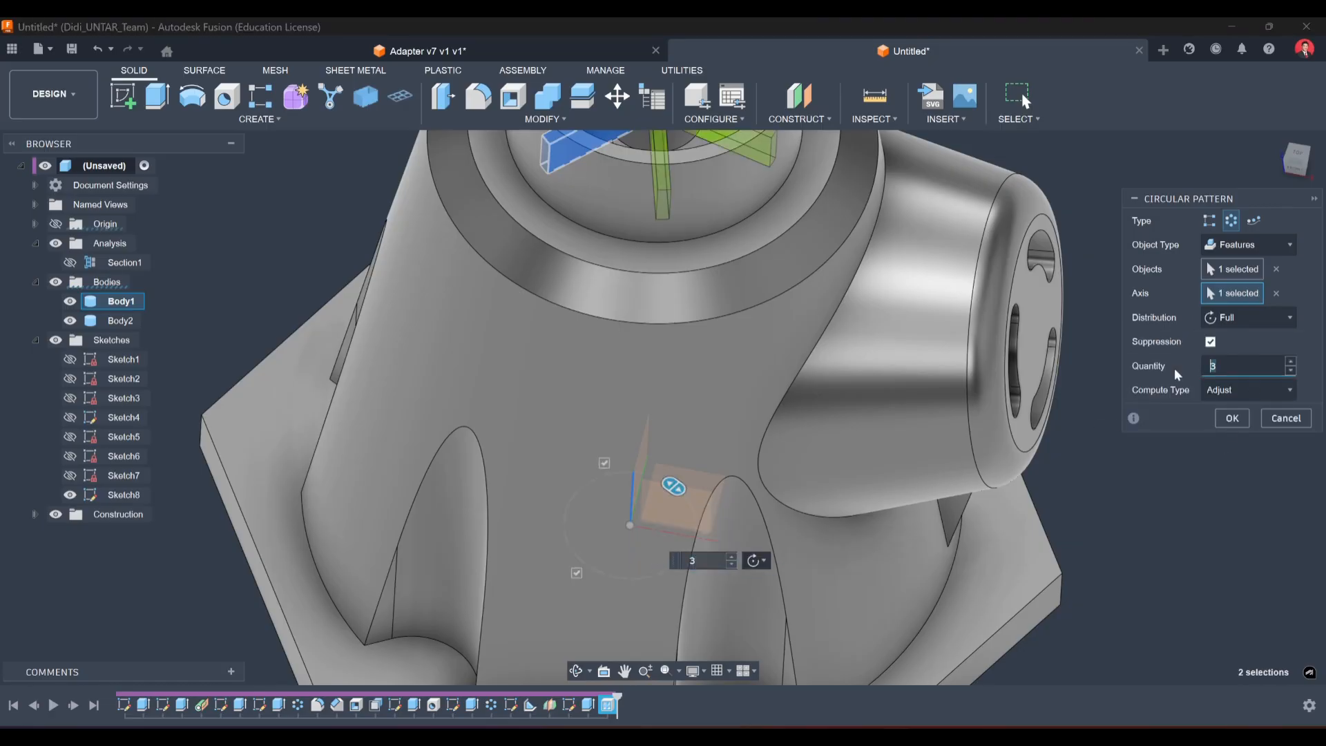
Set the circular pattern's quantity to 4, turn off suppression, and complete the pattern.
{"action": "middle_click_drag", "start_coordinate": [896, 355], "coordinate": [1254, 394], "text": "shift"}
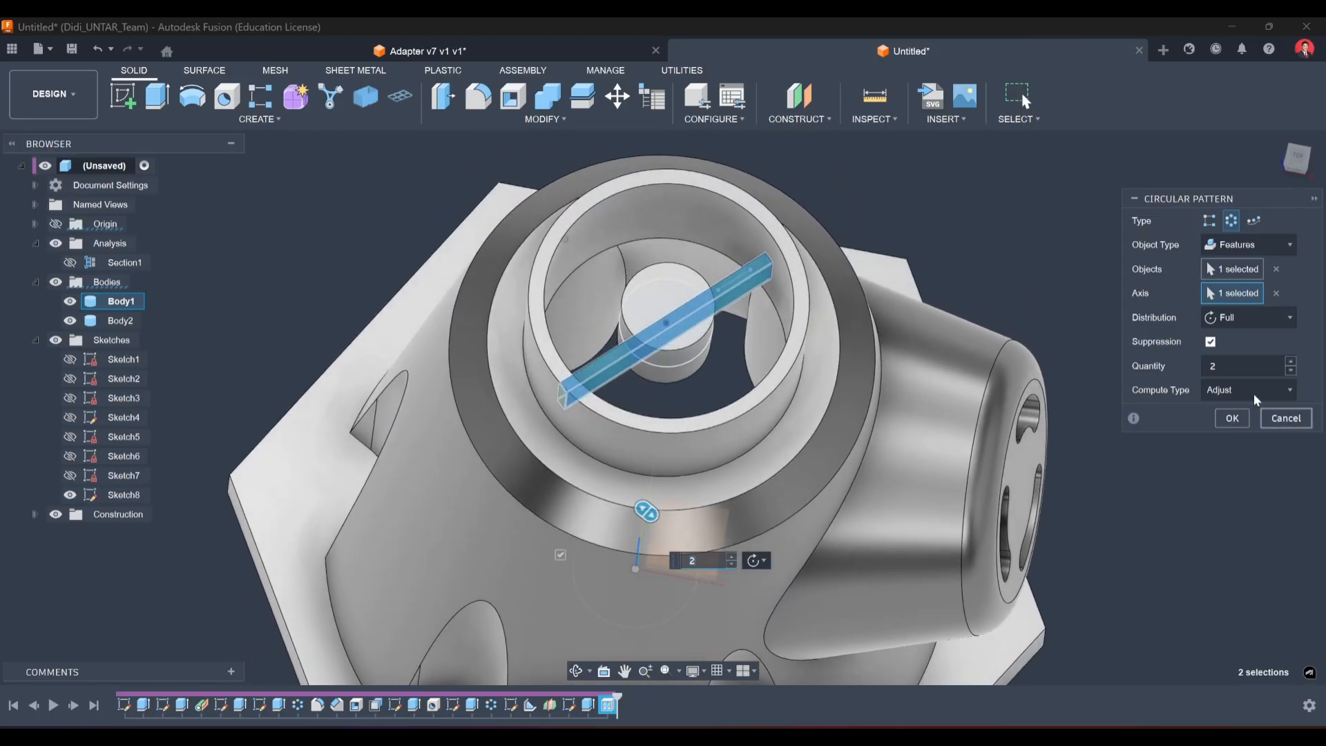
{"action": "left_click", "coordinate": [1291, 362]}
{"action": "left_click", "coordinate": [1291, 362]}
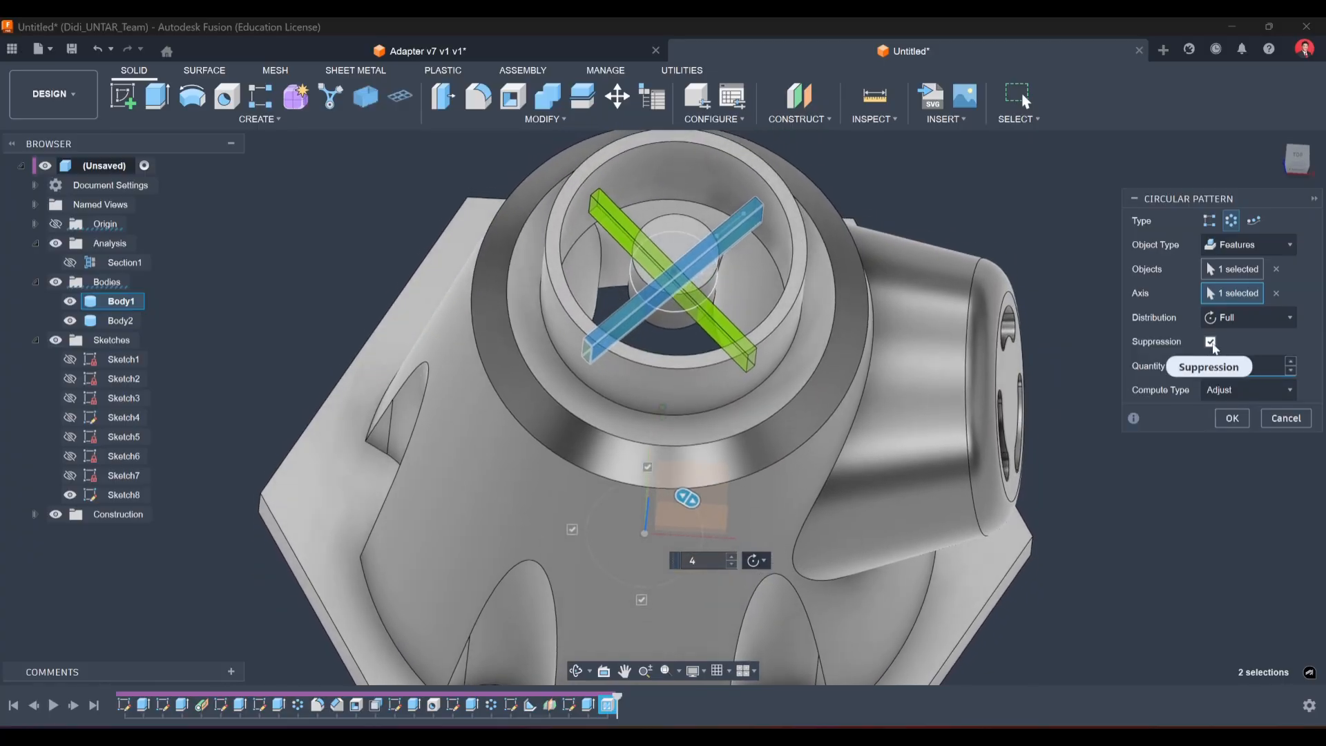
{"action": "left_click", "coordinate": [1211, 342]}
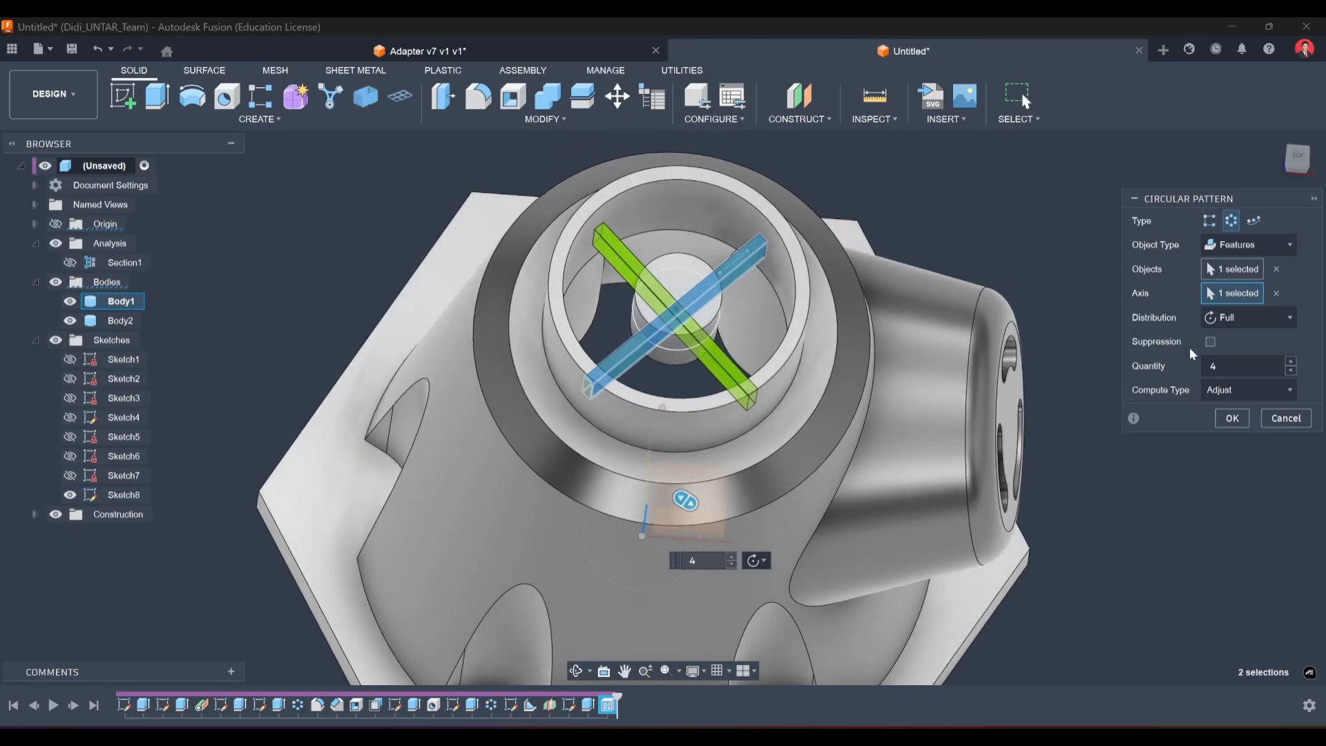
{"action": "left_click", "coordinate": [1232, 418]}
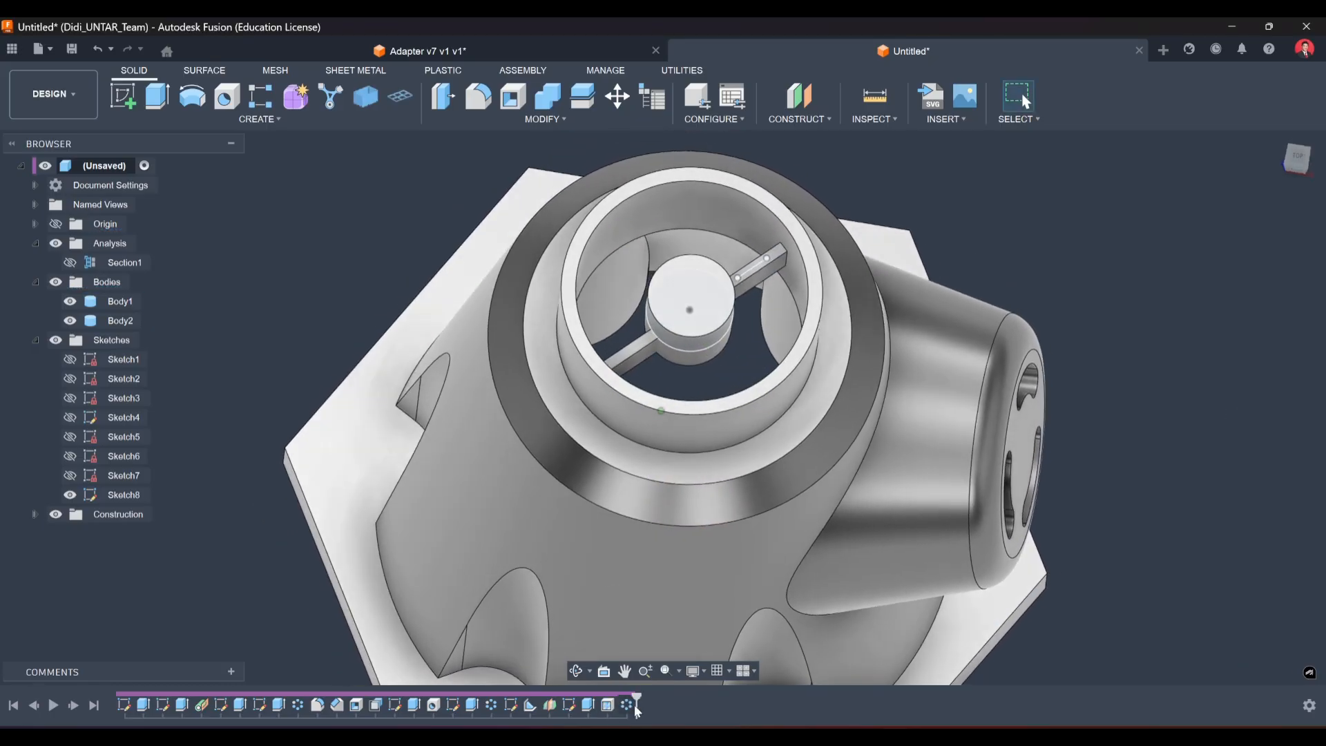
Edit the web's circular pattern and change its compute type to Optimized.
{"action": "double_click", "coordinate": [630, 704]}
{"action": "left_click", "coordinate": [1261, 368]}
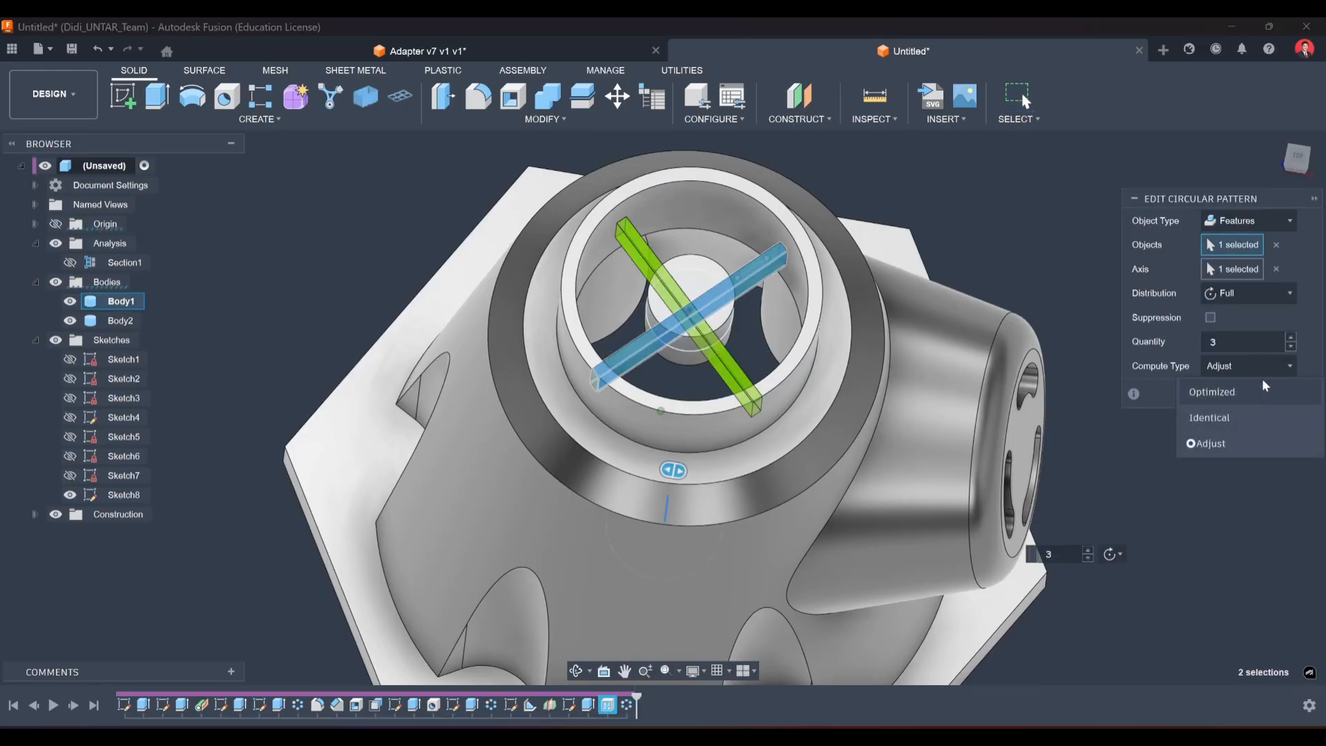
{"action": "left_click", "coordinate": [1253, 391]}
{"action": "left_click", "coordinate": [1233, 395]}
{"action": "middle_click_drag", "start_coordinate": [1234, 394], "coordinate": [1277, 235], "text": "shift"}
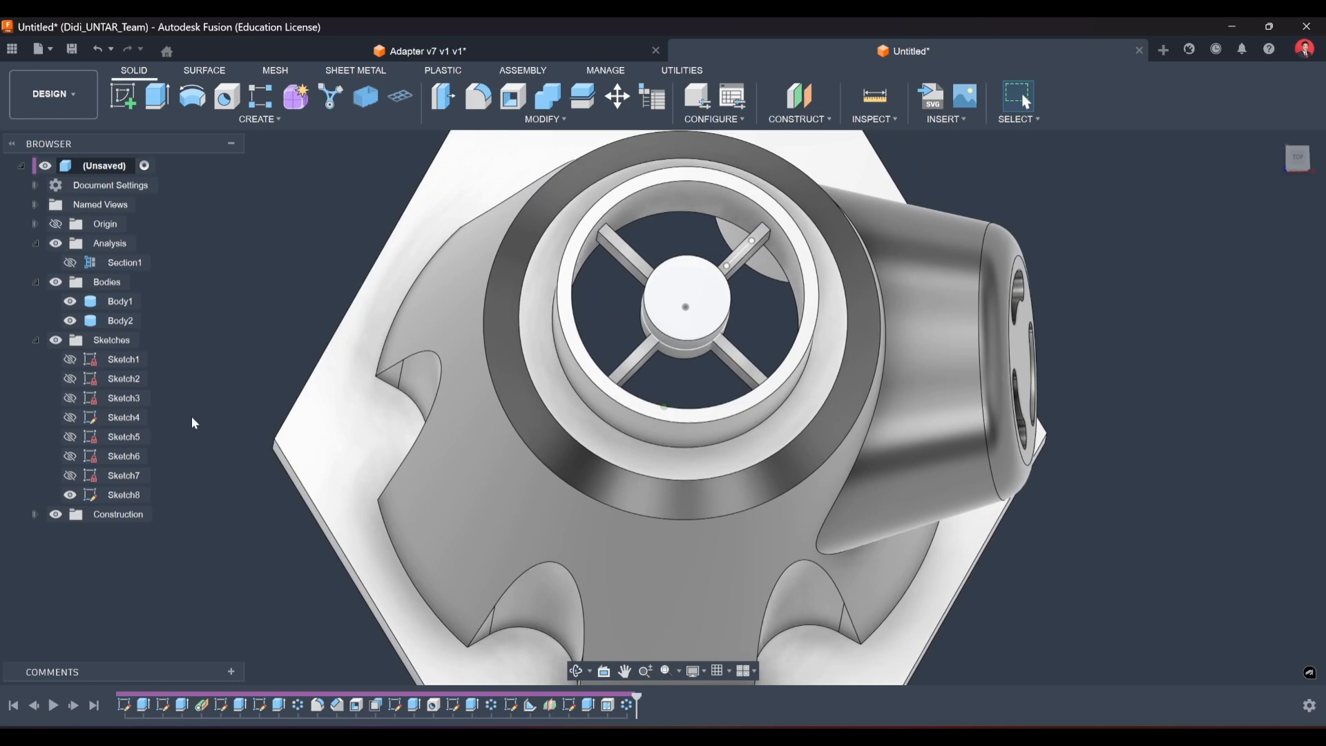
Join the central cylinder Body2 to the housing Body1 with Combine, and hide Sketch8.
{"action": "left_click", "coordinate": [112, 321]}
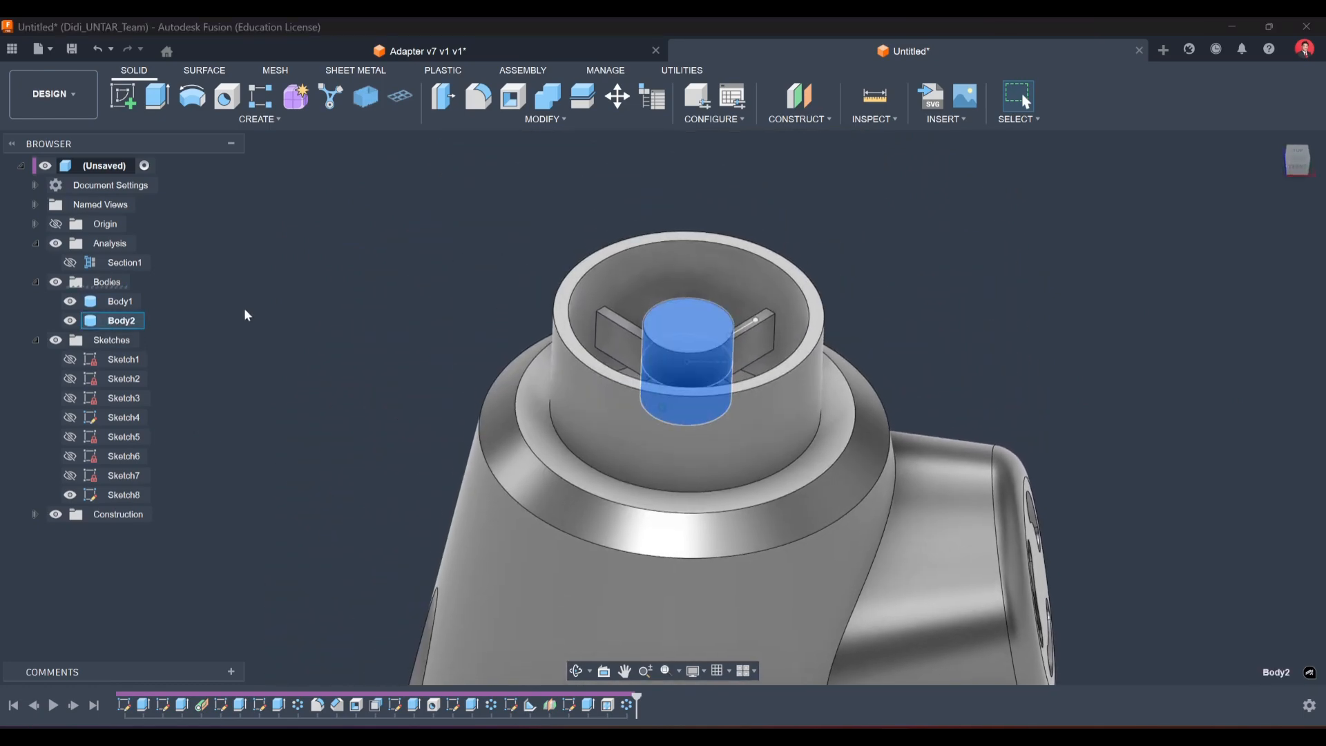
{"action": "left_click", "coordinate": [119, 301]}
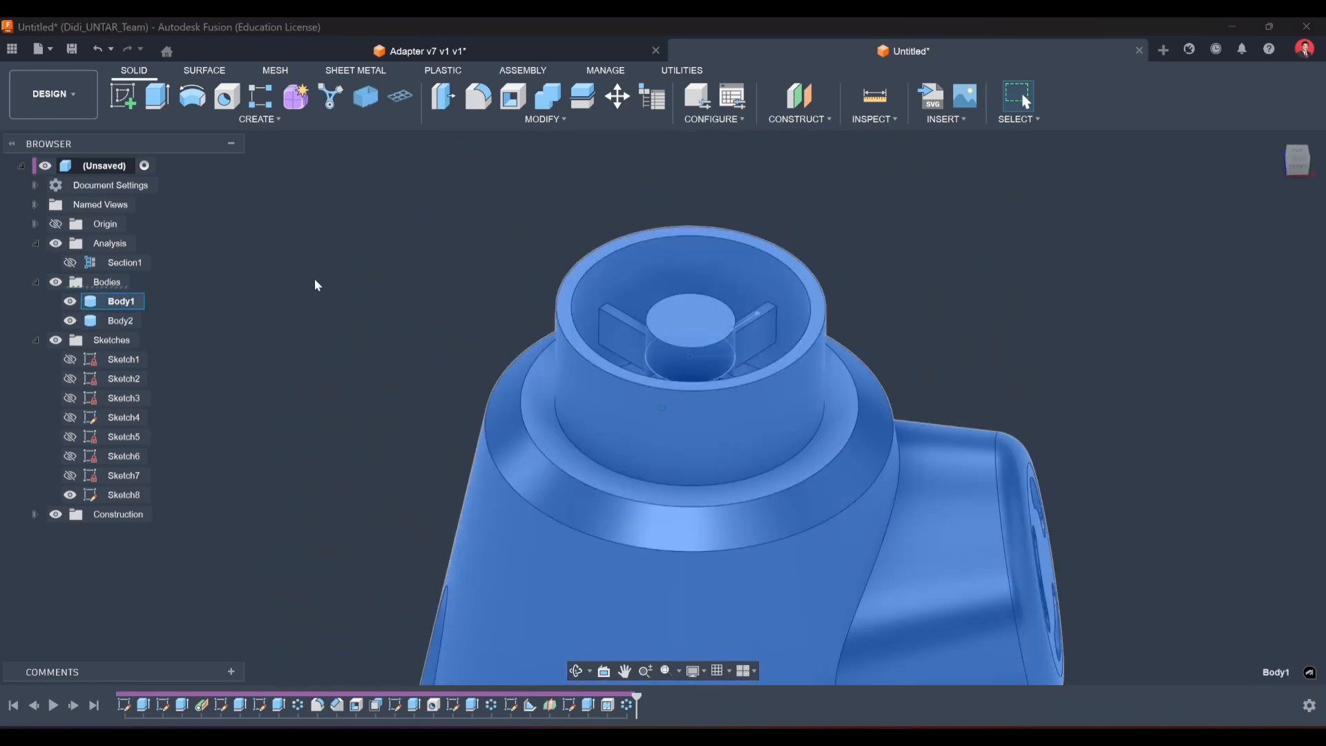
{"action": "left_click", "coordinate": [315, 279]}
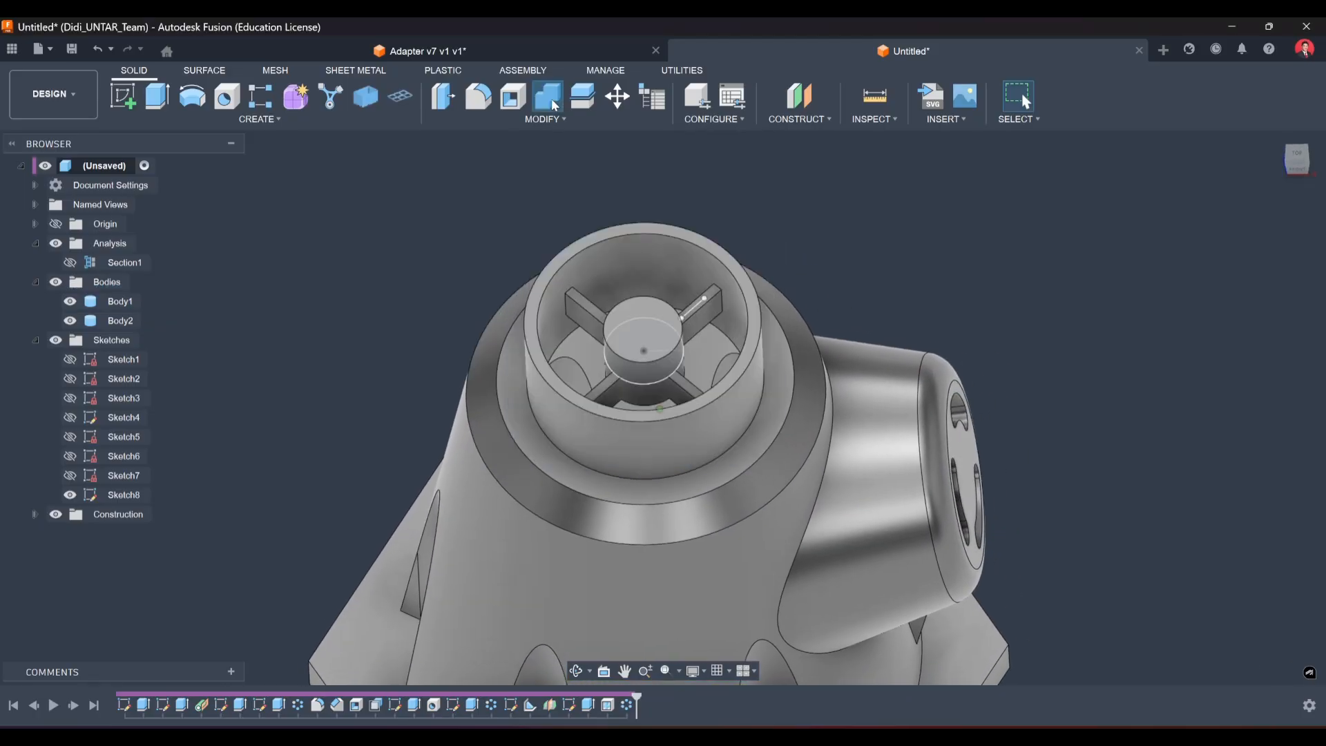
{"action": "left_click", "coordinate": [555, 105]}
{"action": "left_click", "coordinate": [719, 277]}
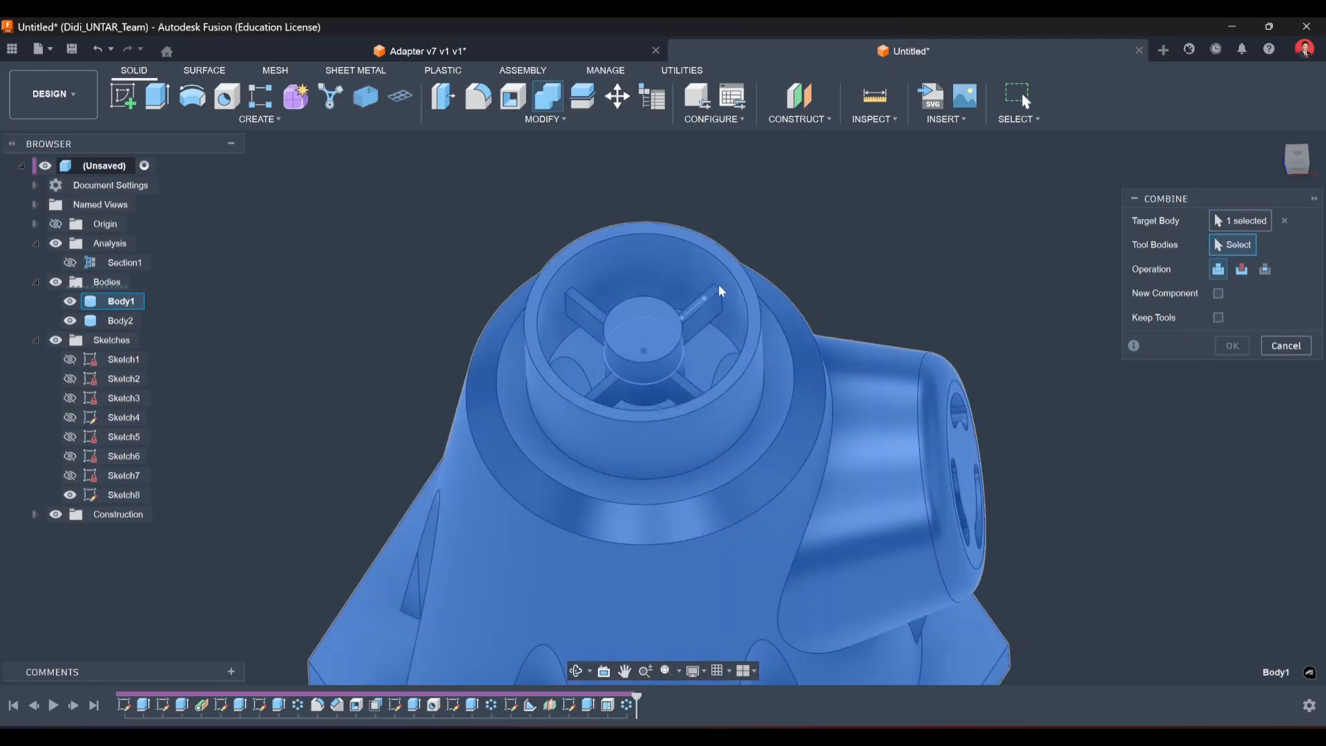
{"action": "left_click", "coordinate": [653, 329]}
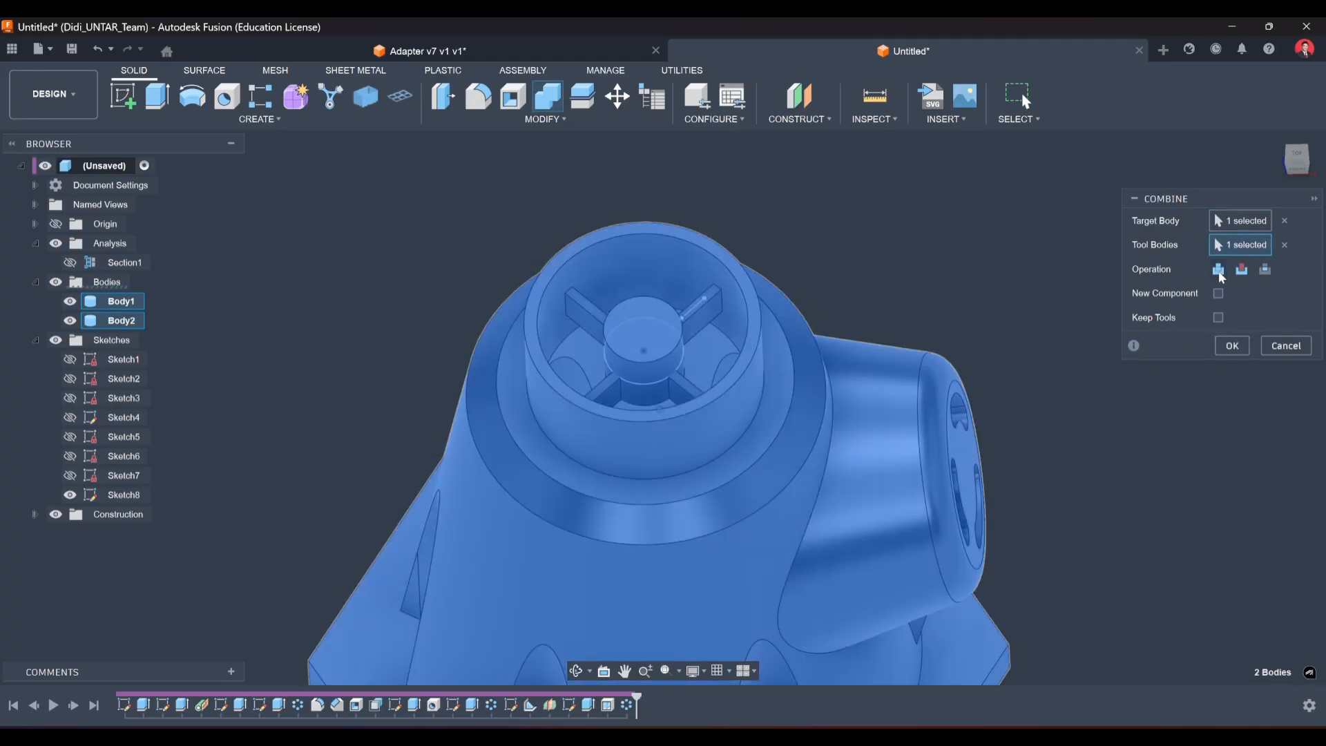
{"action": "left_click", "coordinate": [1243, 347]}
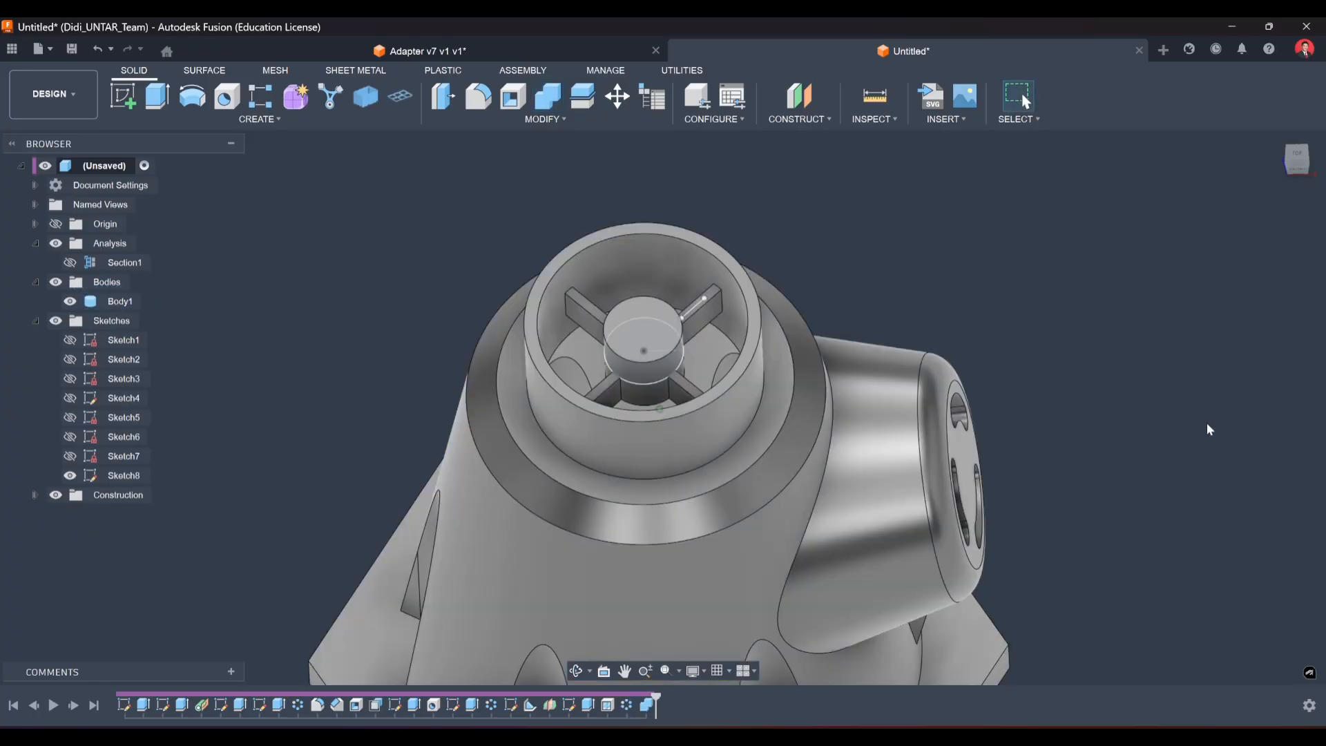
{"action": "middle_click_drag", "start_coordinate": [1207, 424], "coordinate": [1217, 397], "text": "shift"}
{"action": "left_click", "coordinate": [71, 475]}
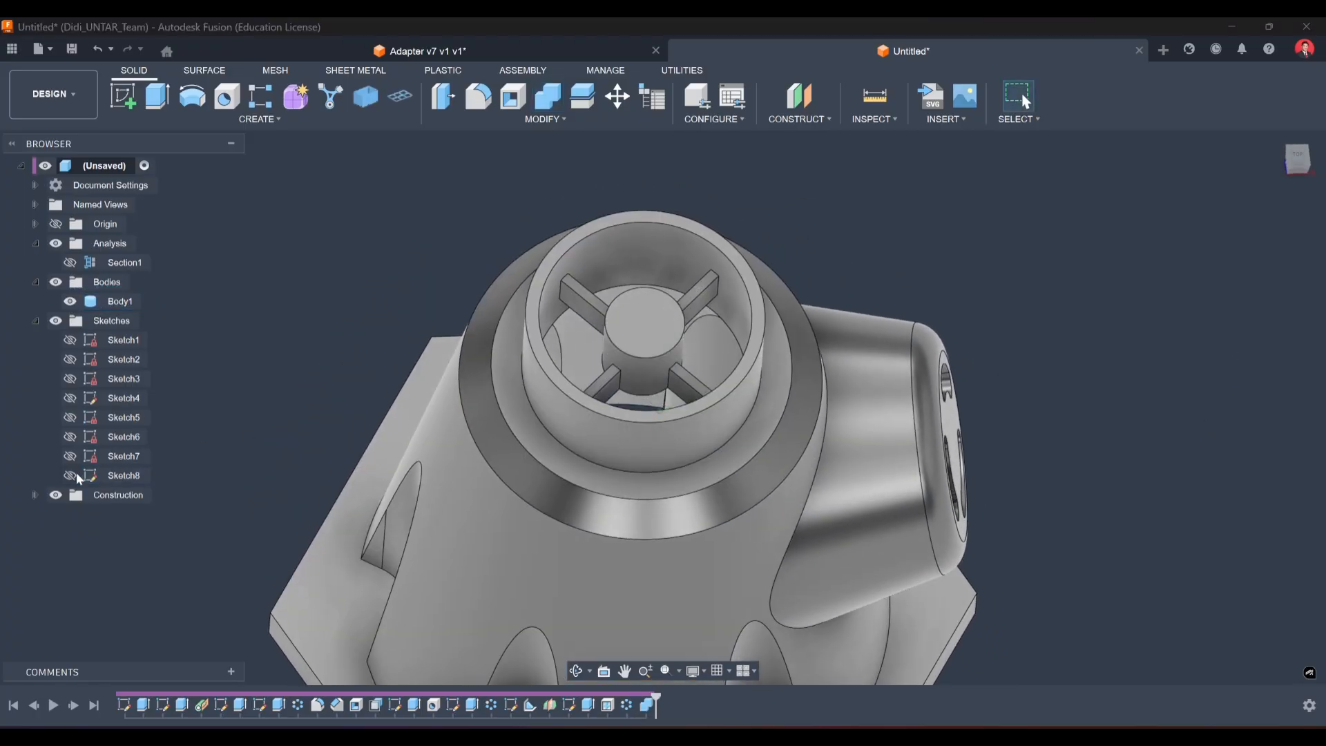
Examine the combined Body1 and check the central cylinder and webs in the Section1 view, leaving the section hidden.
{"action": "middle_click_drag", "start_coordinate": [160, 346], "coordinate": [175, 310], "text": "shift"}
{"action": "left_click", "coordinate": [120, 301]}
{"action": "left_click", "coordinate": [293, 269]}
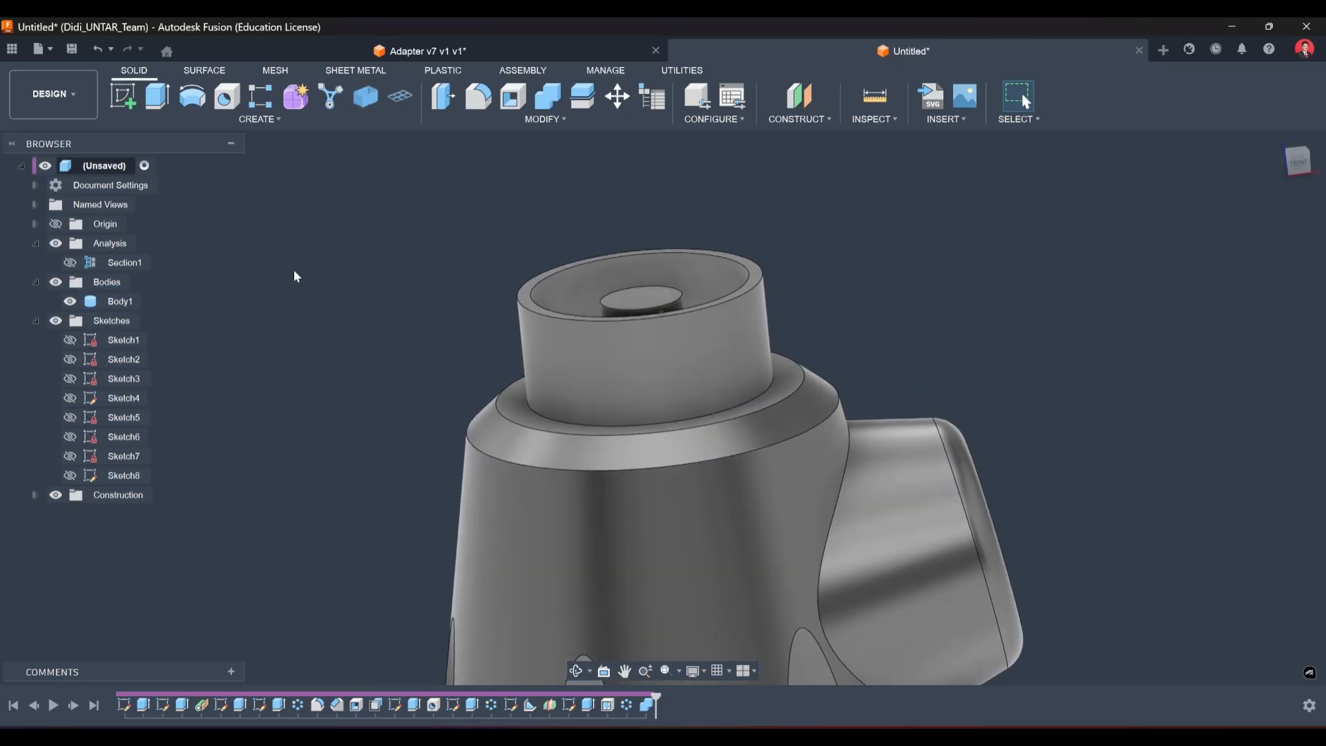
{"action": "left_click", "coordinate": [134, 299]}
{"action": "left_click", "coordinate": [305, 265]}
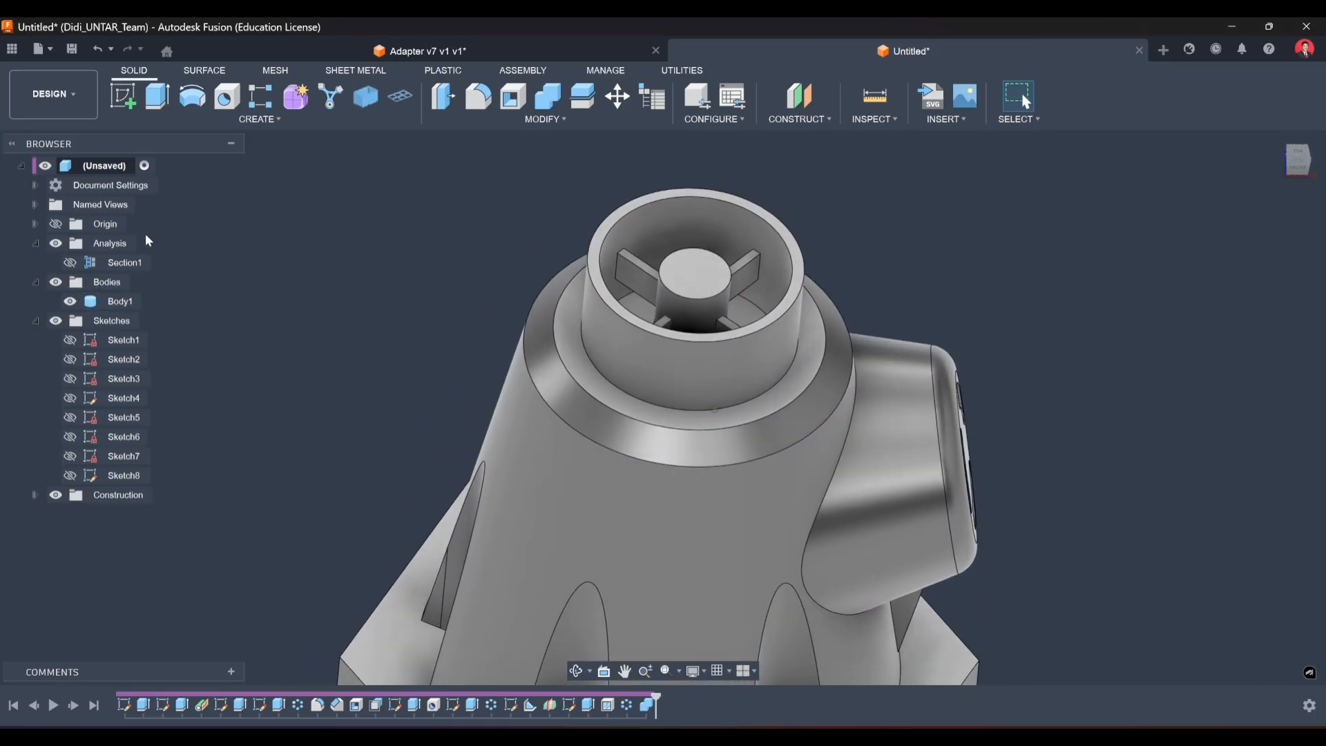
{"action": "left_click", "coordinate": [71, 263]}
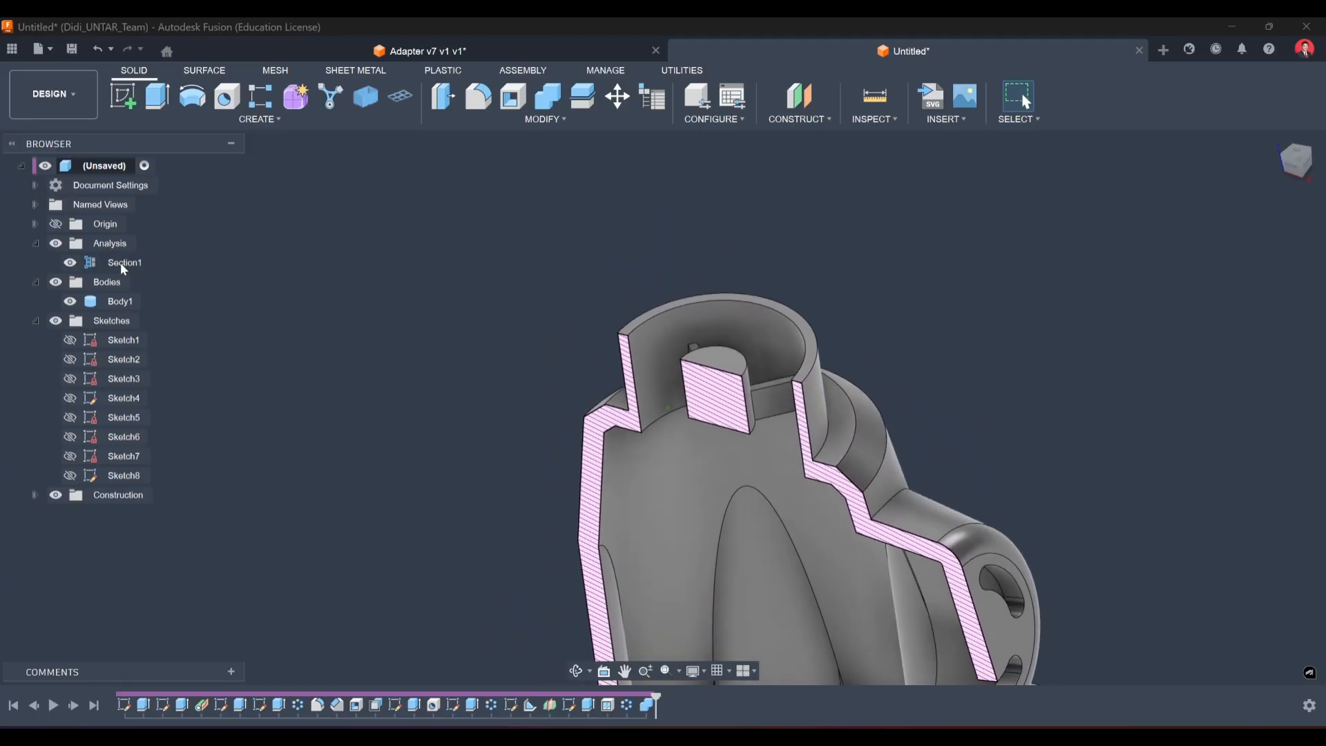
{"action": "left_click", "coordinate": [70, 263]}
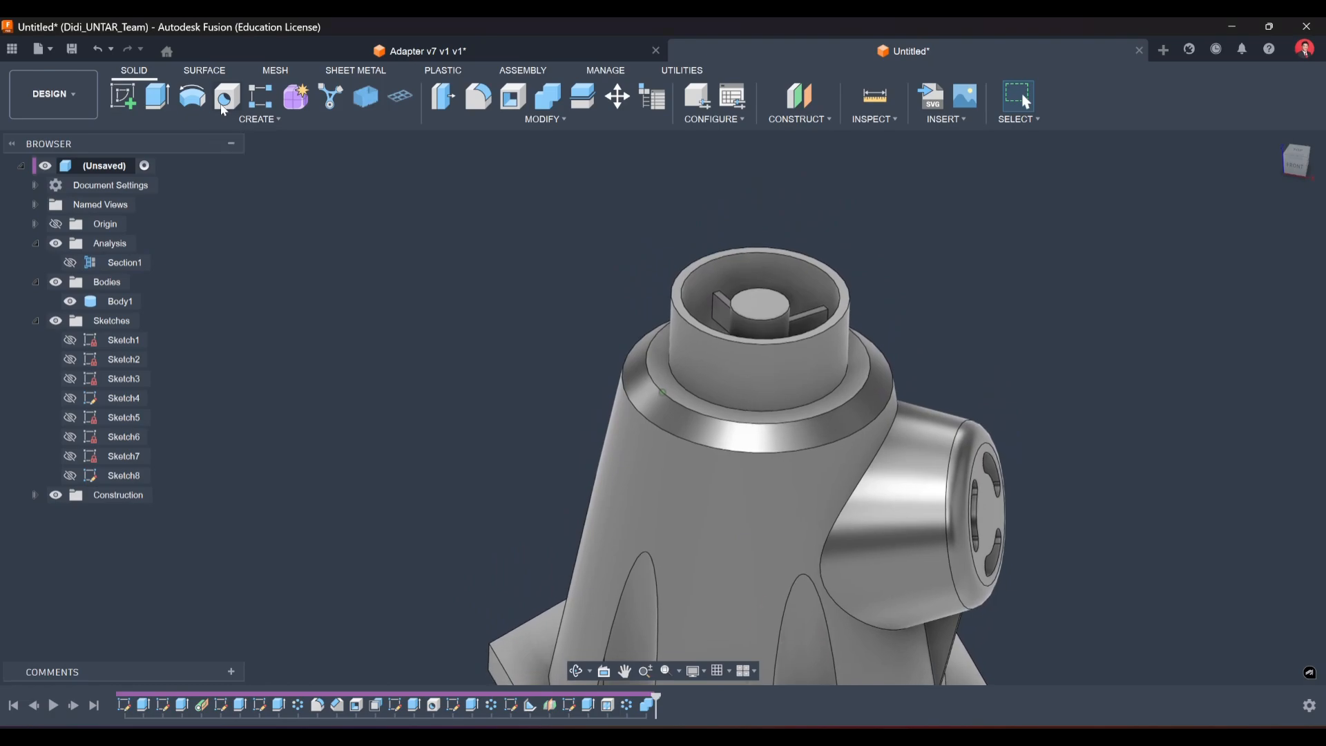
Start a Hole on the central cylinder's top face with the Countersink hole type and Clearance tap type.
{"action": "left_click", "coordinate": [226, 97]}
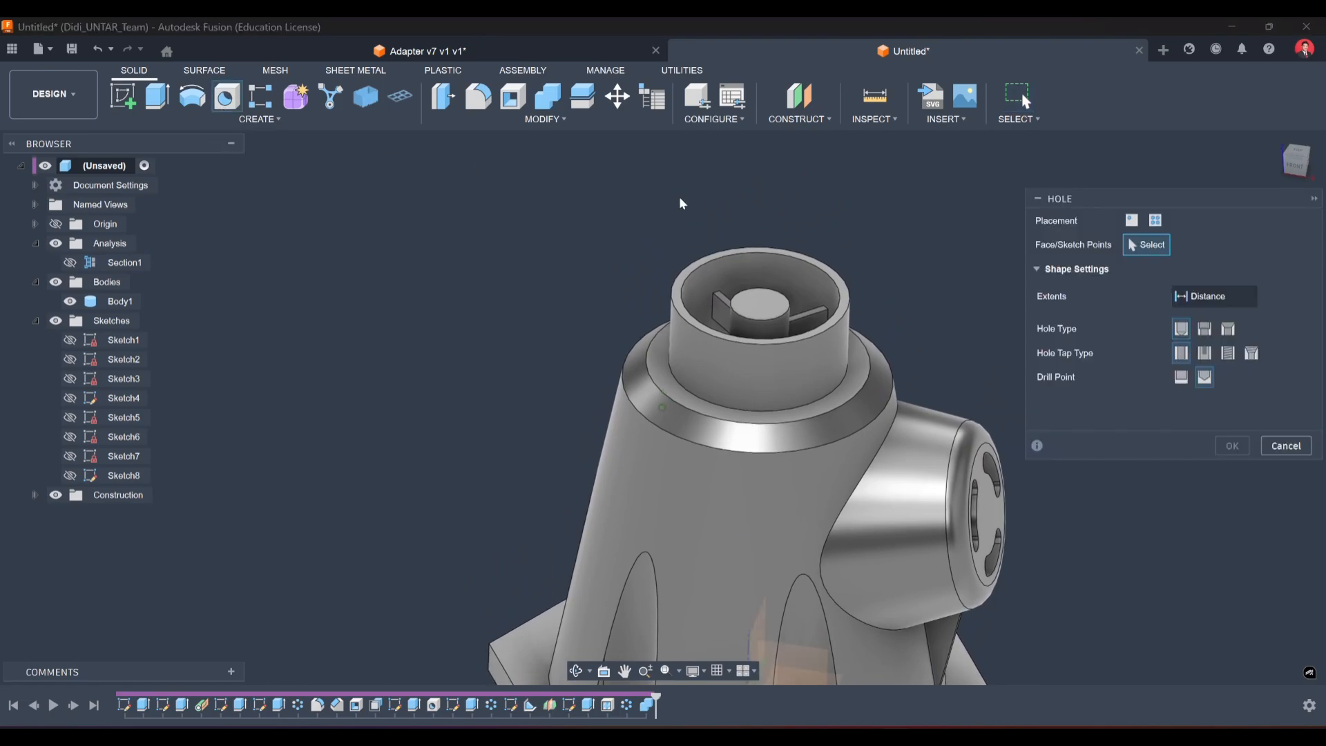
{"action": "left_click", "coordinate": [764, 302]}
{"action": "scroll", "coordinate": [764, 301], "scroll_direction": "up", "scroll_amount": 3}
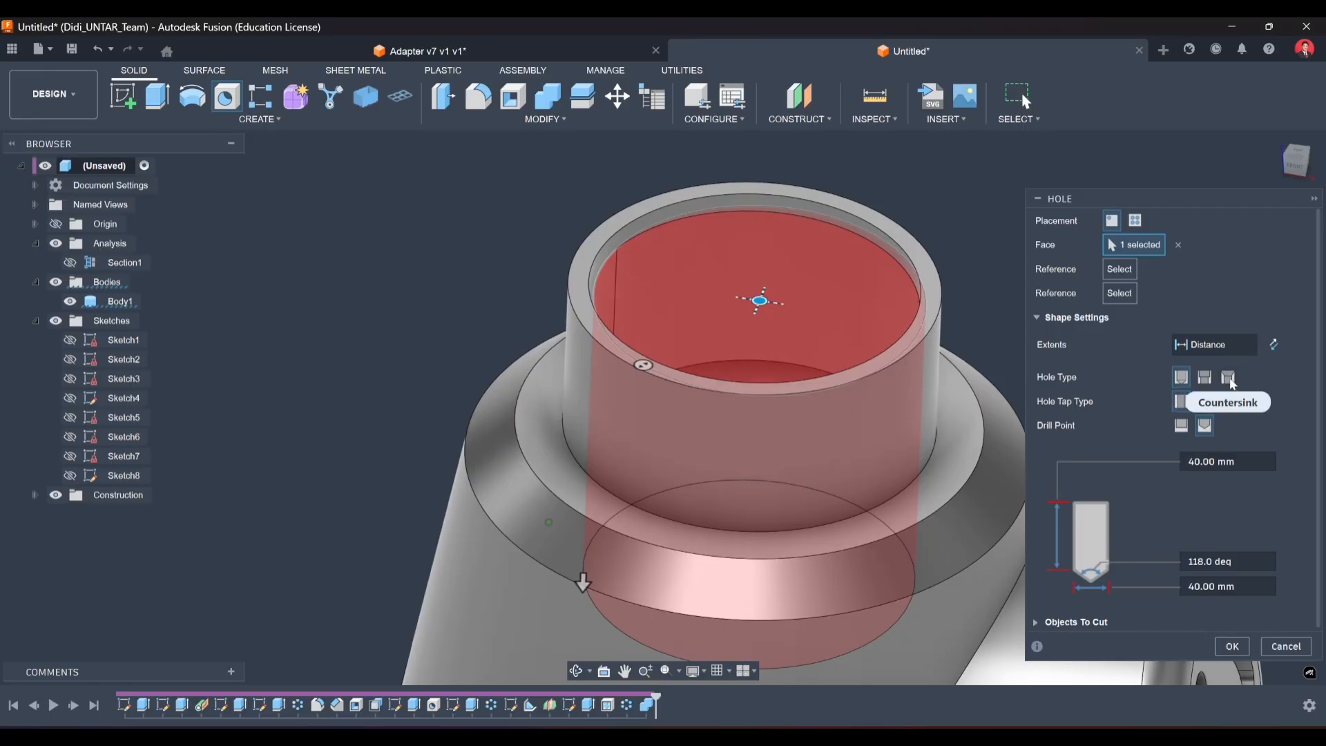
{"action": "left_click", "coordinate": [1228, 378]}
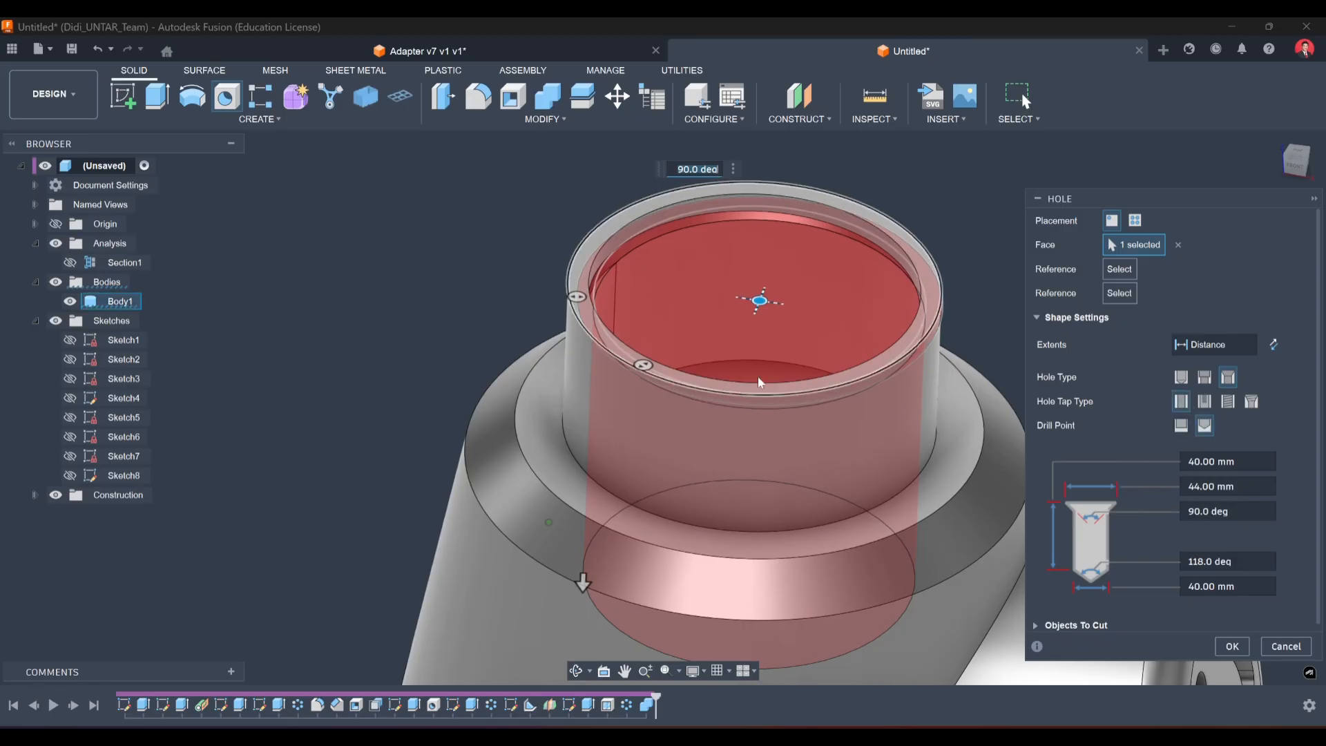
{"action": "left_click", "coordinate": [1205, 402]}
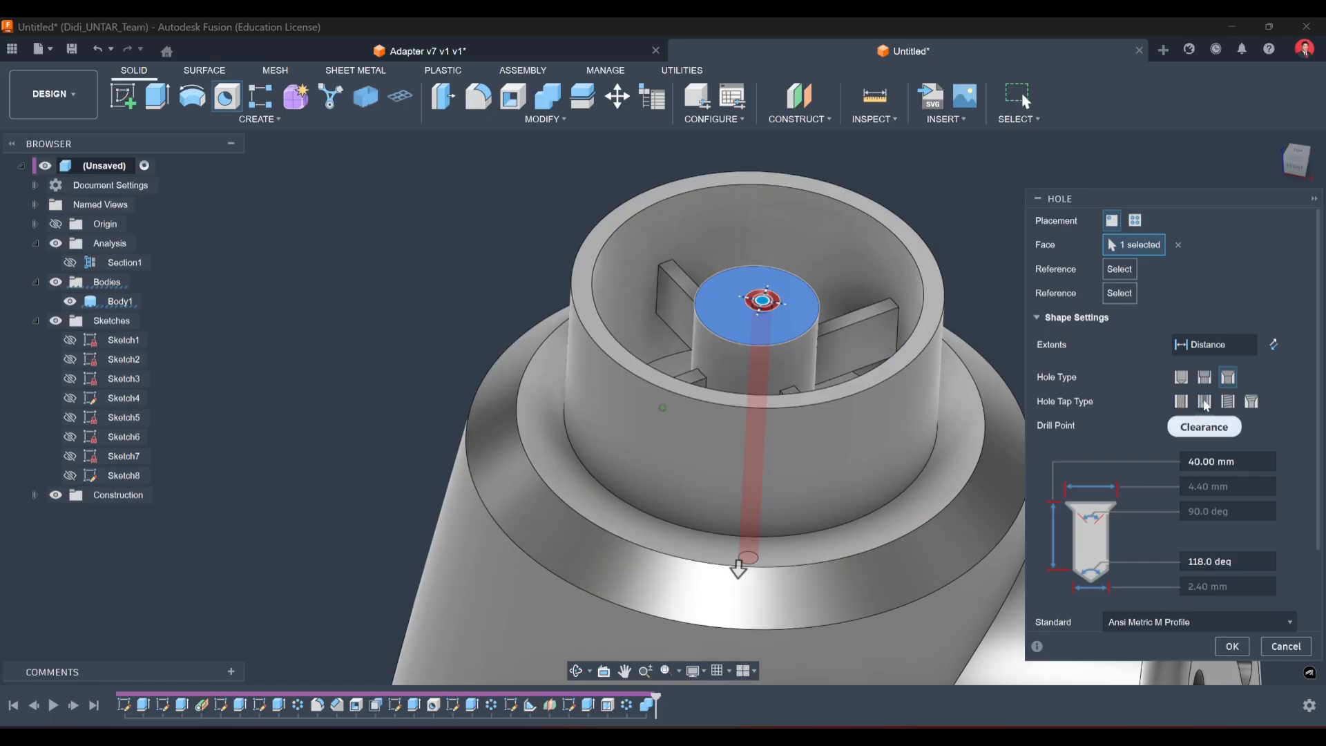
Set the countersunk clearance hole's standard to JIS and its size to M5.
{"action": "scroll", "coordinate": [1306, 416], "scroll_direction": "down", "scroll_amount": 3}
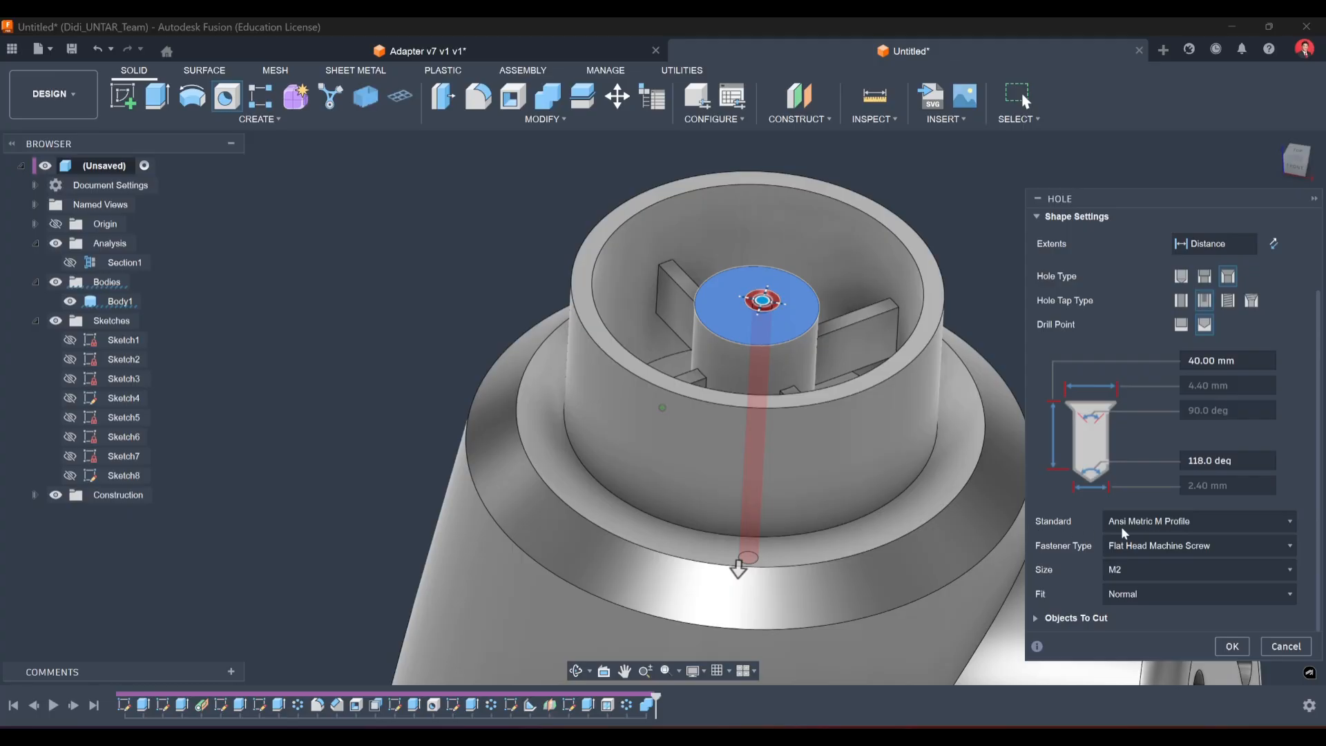
{"action": "left_click", "coordinate": [1158, 523]}
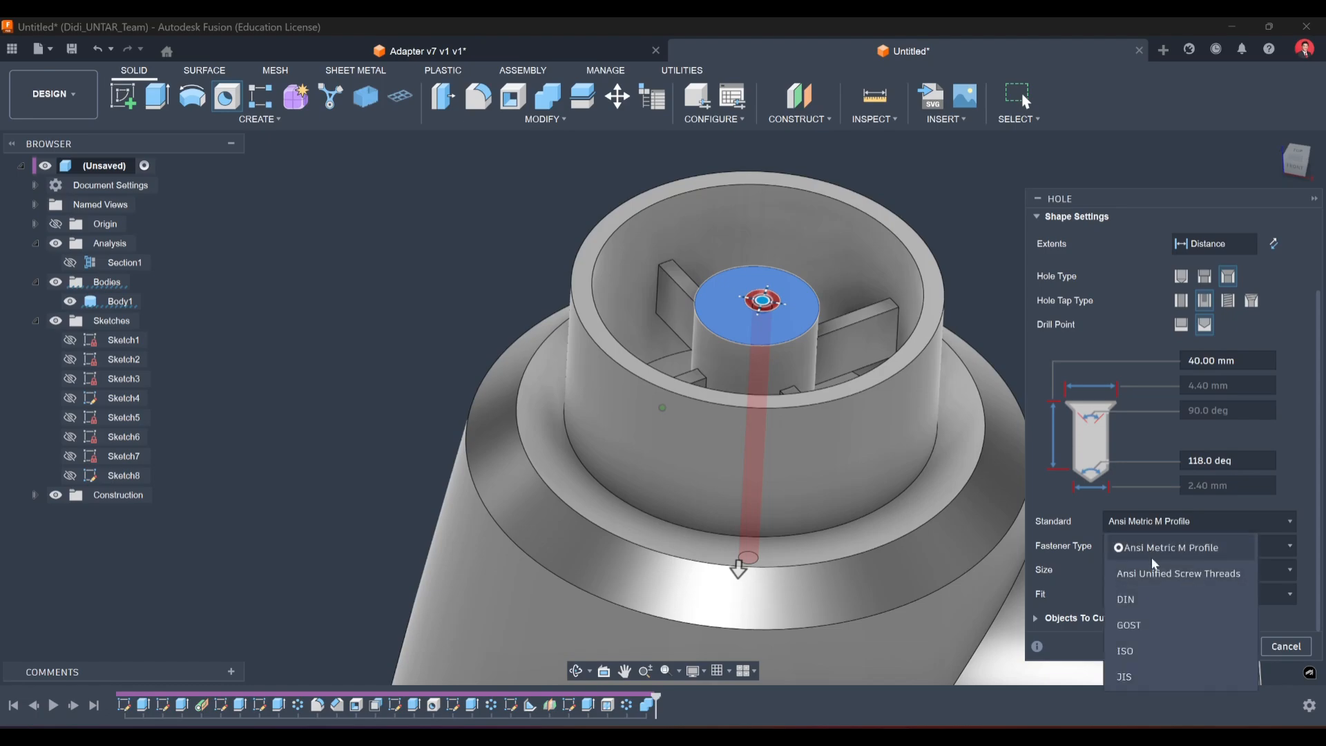
{"action": "left_click", "coordinate": [1155, 678]}
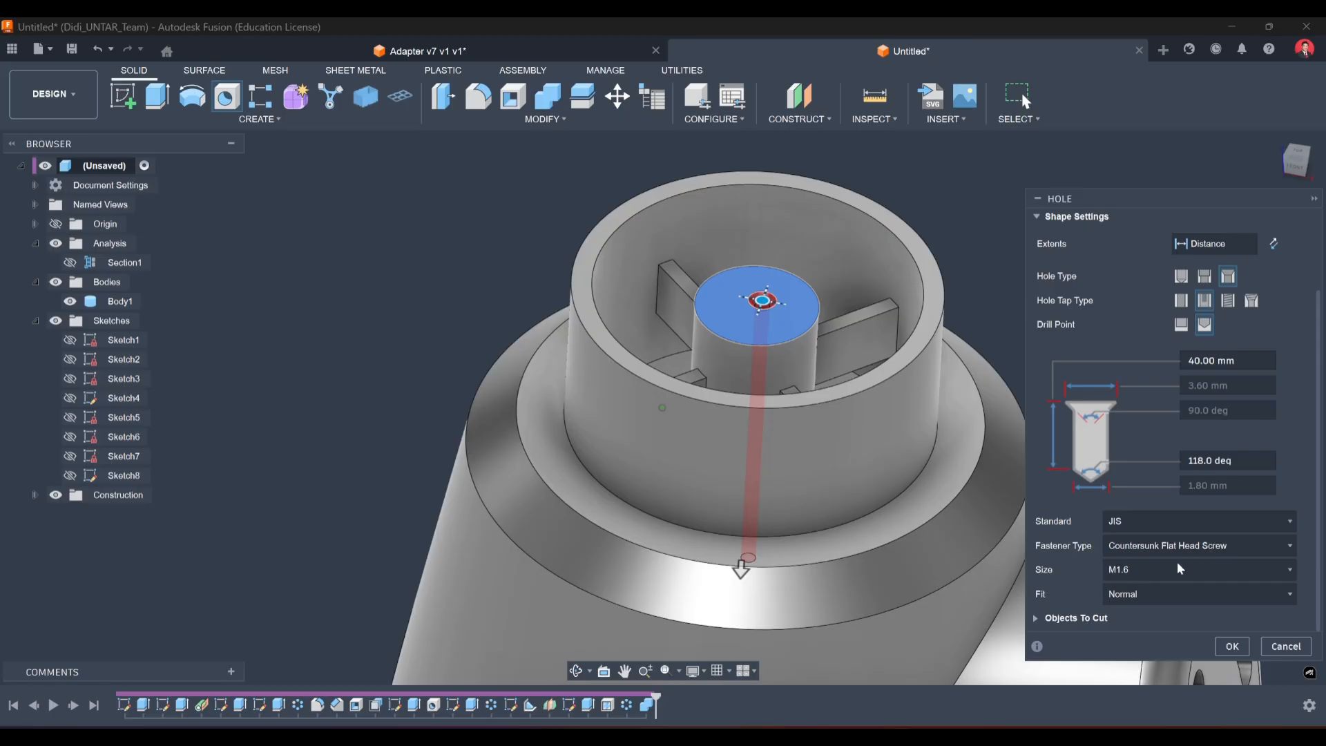
{"action": "left_click", "coordinate": [1152, 576]}
{"action": "left_click", "coordinate": [1135, 656]}
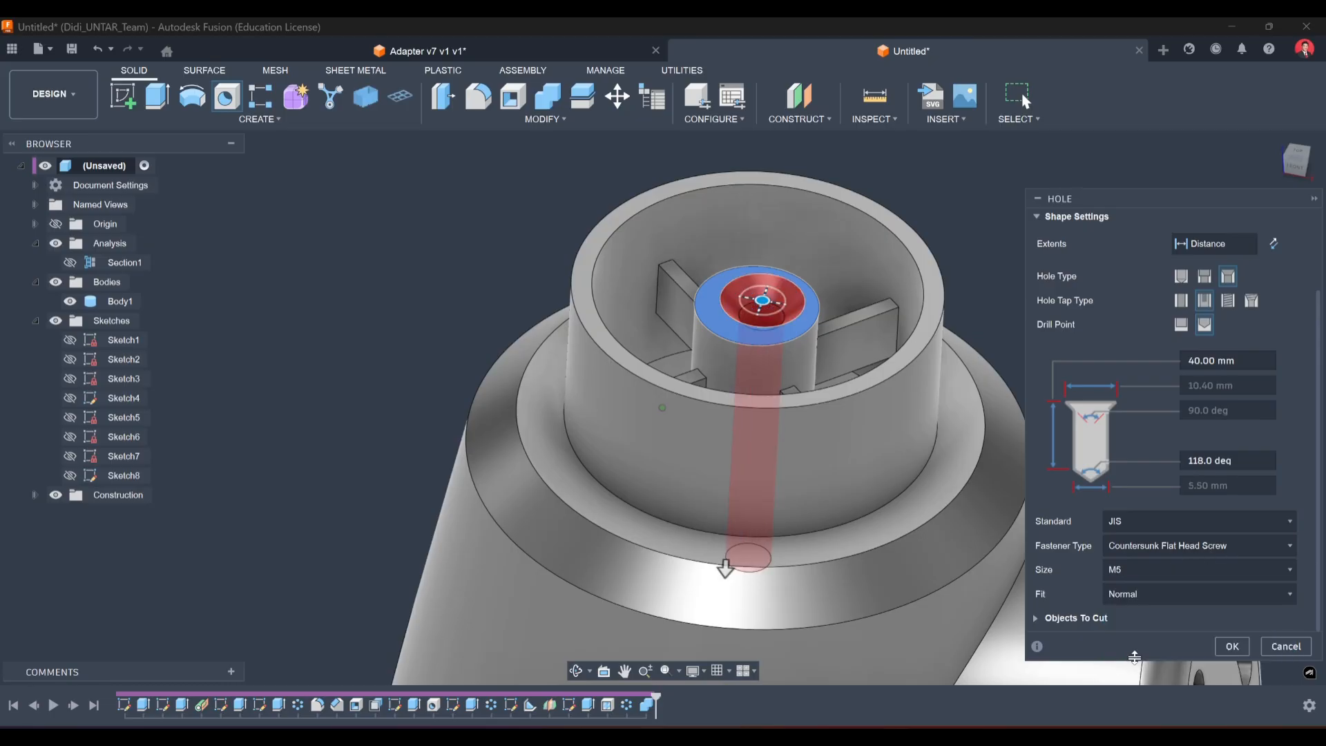
{"action": "middle_click_drag", "start_coordinate": [888, 324], "coordinate": [810, 317], "text": "shift"}
{"action": "scroll", "coordinate": [809, 317], "scroll_direction": "up", "scroll_amount": 2}
{"action": "scroll", "coordinate": [809, 316], "scroll_direction": "up", "scroll_amount": 1}
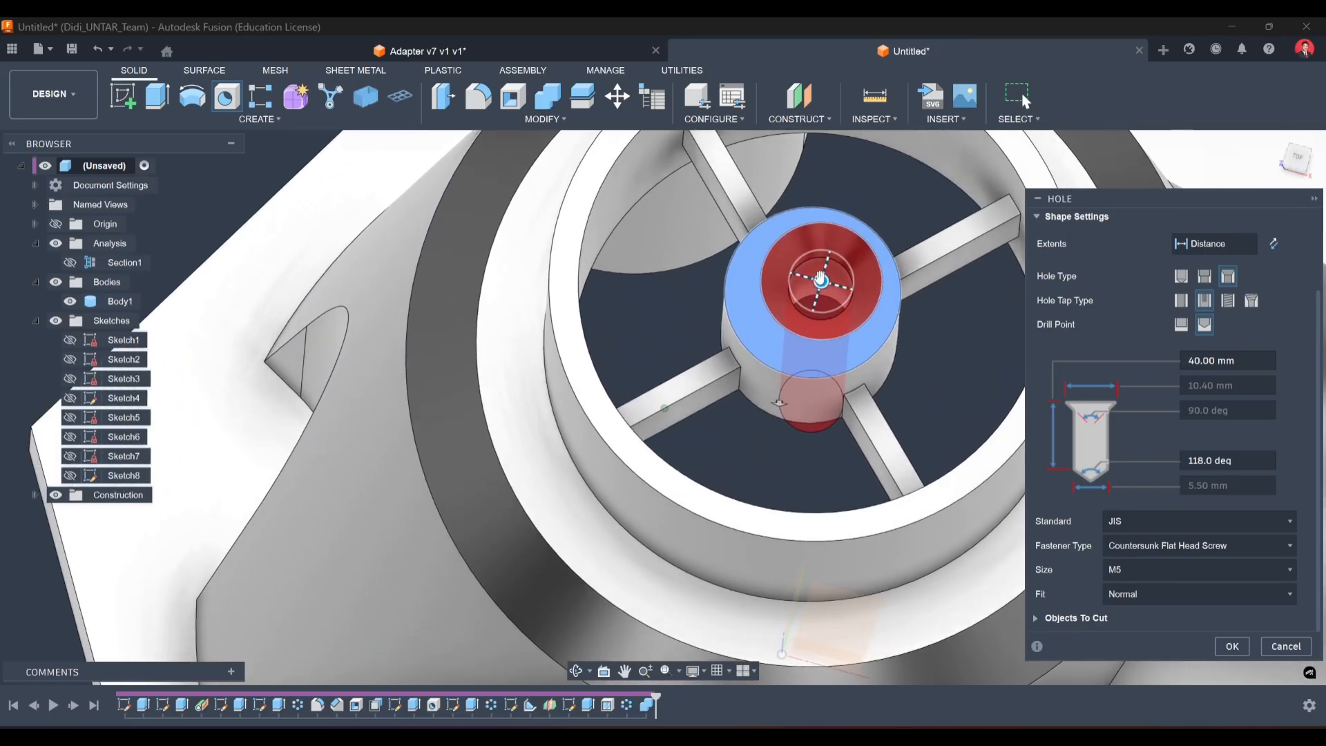
Center the countersunk M5 hole on the central cylinder's top face, create it, and check it in the Section1 view, leaving the section hidden.
{"action": "mouse_move", "coordinate": [816, 280]}
{"action": "left_mouse_down"}
{"action": "mouse_move", "coordinate": [850, 287]}
{"action": "mouse_move", "coordinate": [813, 293]}
{"action": "left_mouse_up"}
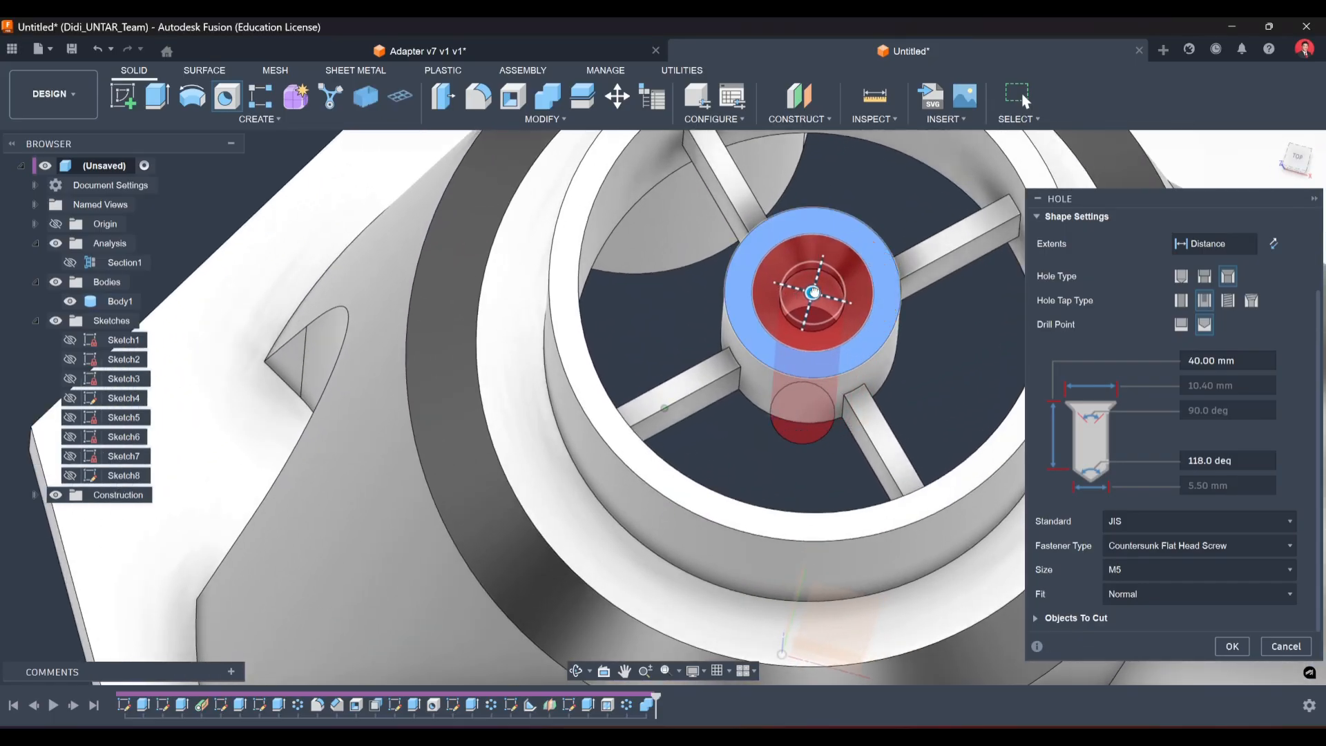
{"action": "middle_click_drag", "start_coordinate": [870, 287], "coordinate": [946, 264], "text": "shift"}
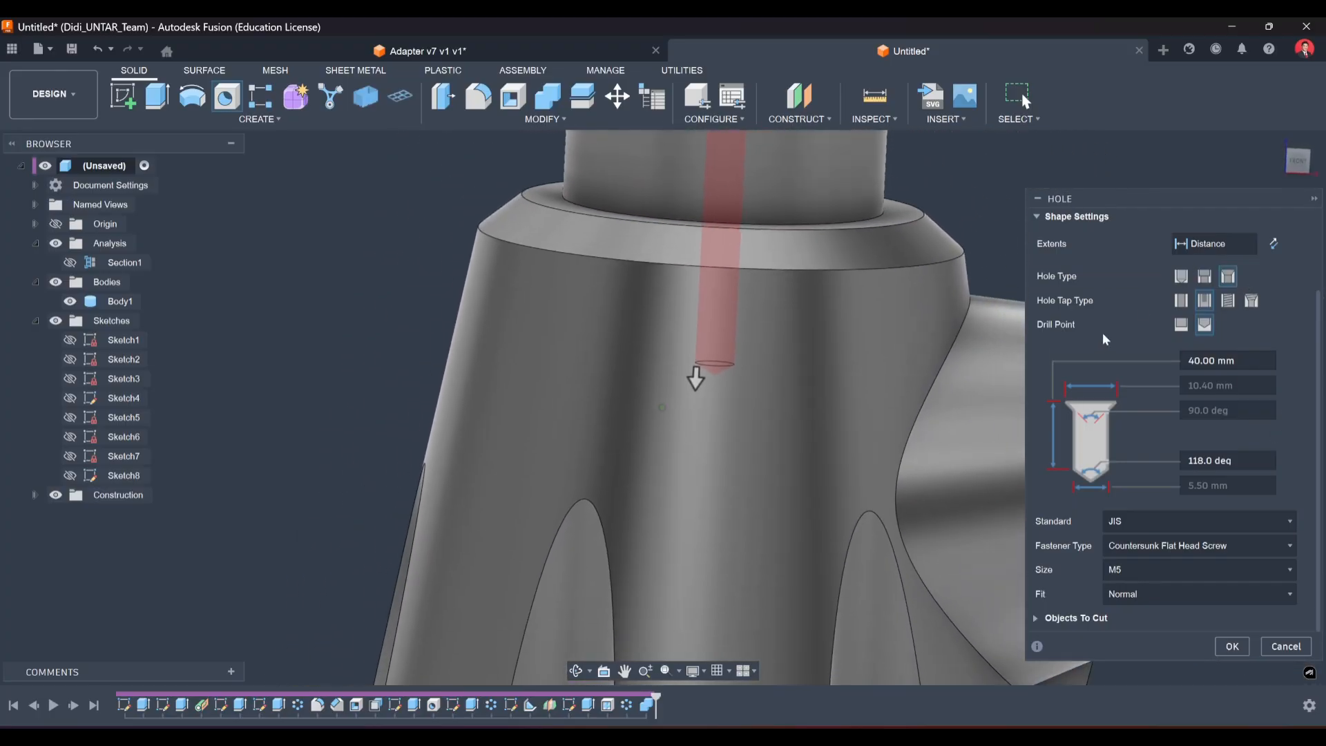
{"action": "left_click", "coordinate": [70, 263]}
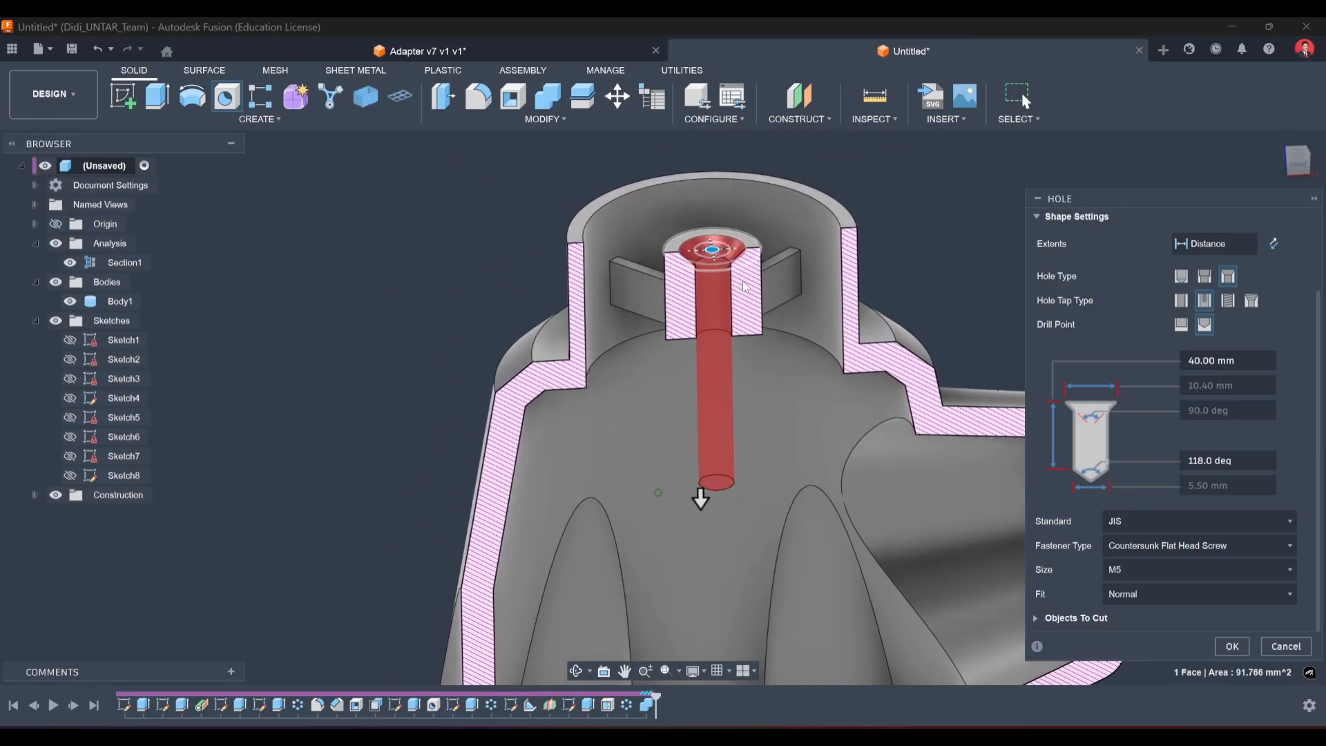
{"action": "left_click", "coordinate": [1232, 647]}
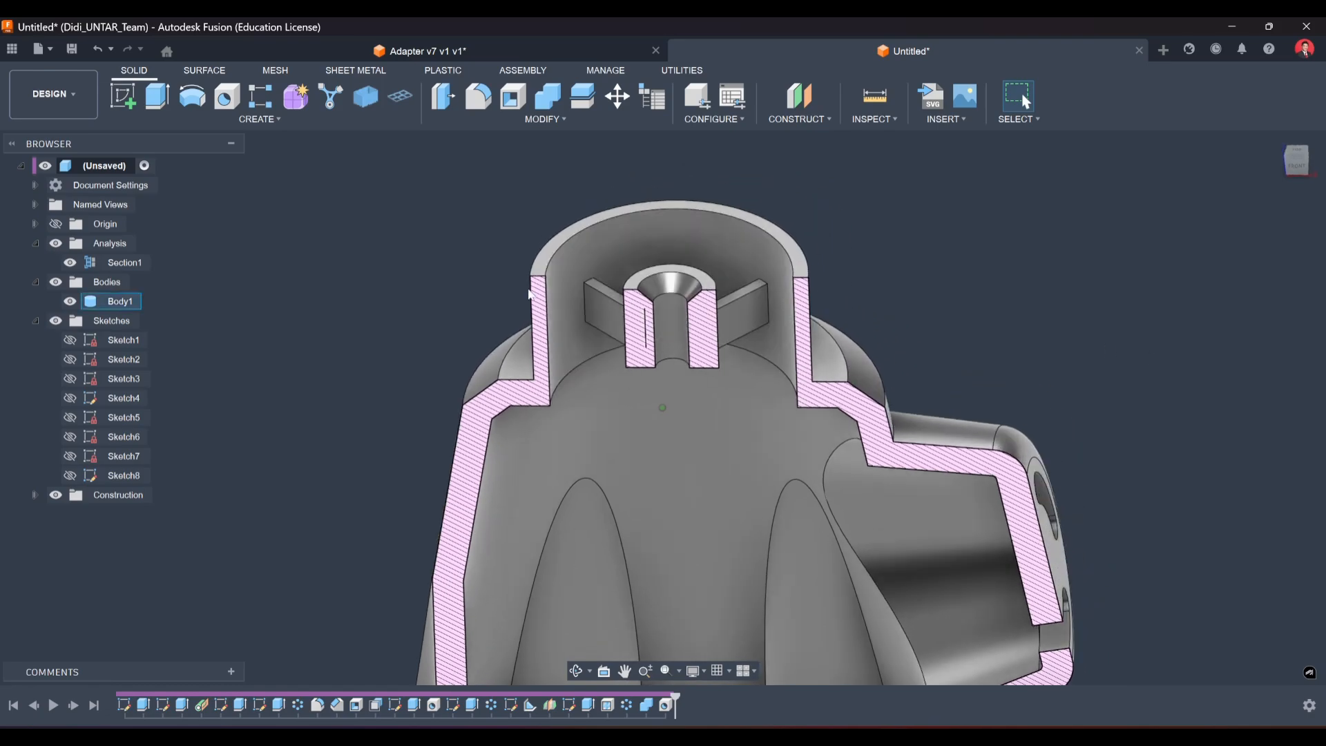
{"action": "left_click", "coordinate": [69, 263]}
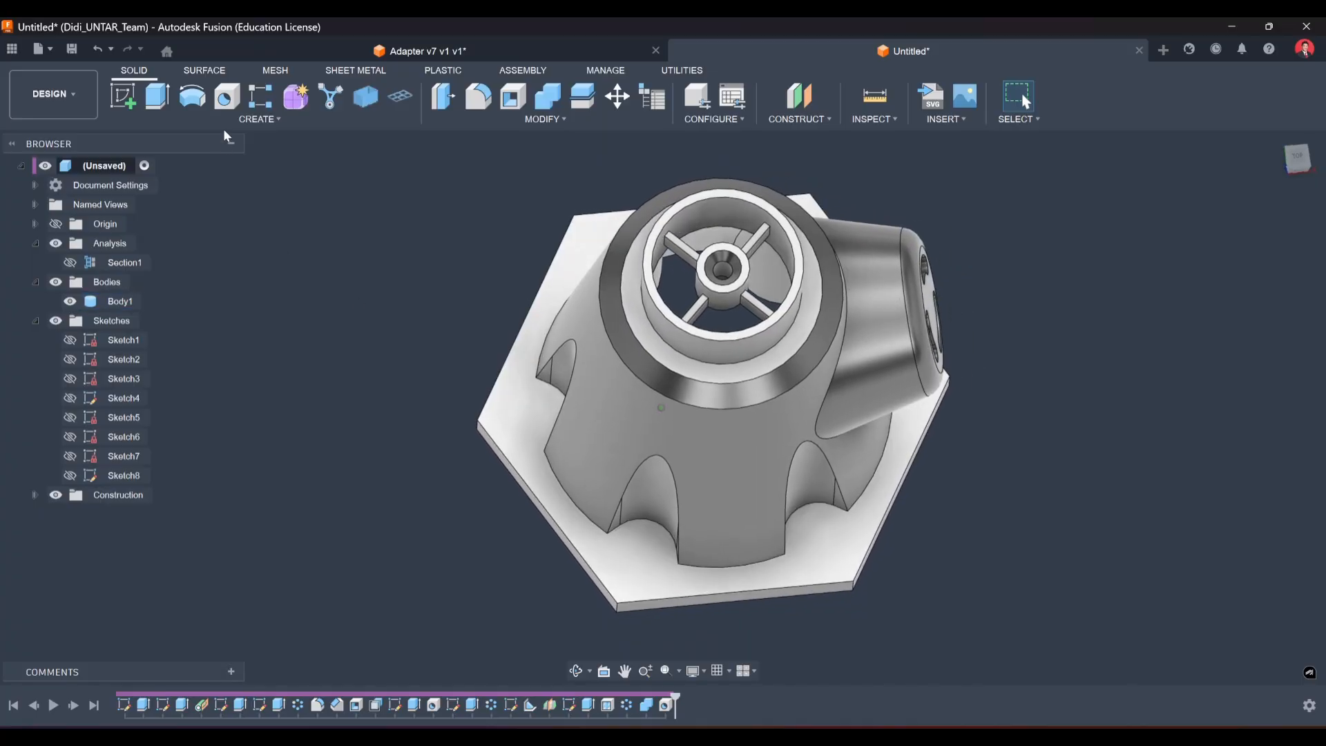
Start a Hole on the hexagonal base's top face, centered on one pocket's arc, with Simple hole type and Simple tap type.
{"action": "left_click", "coordinate": [235, 108]}
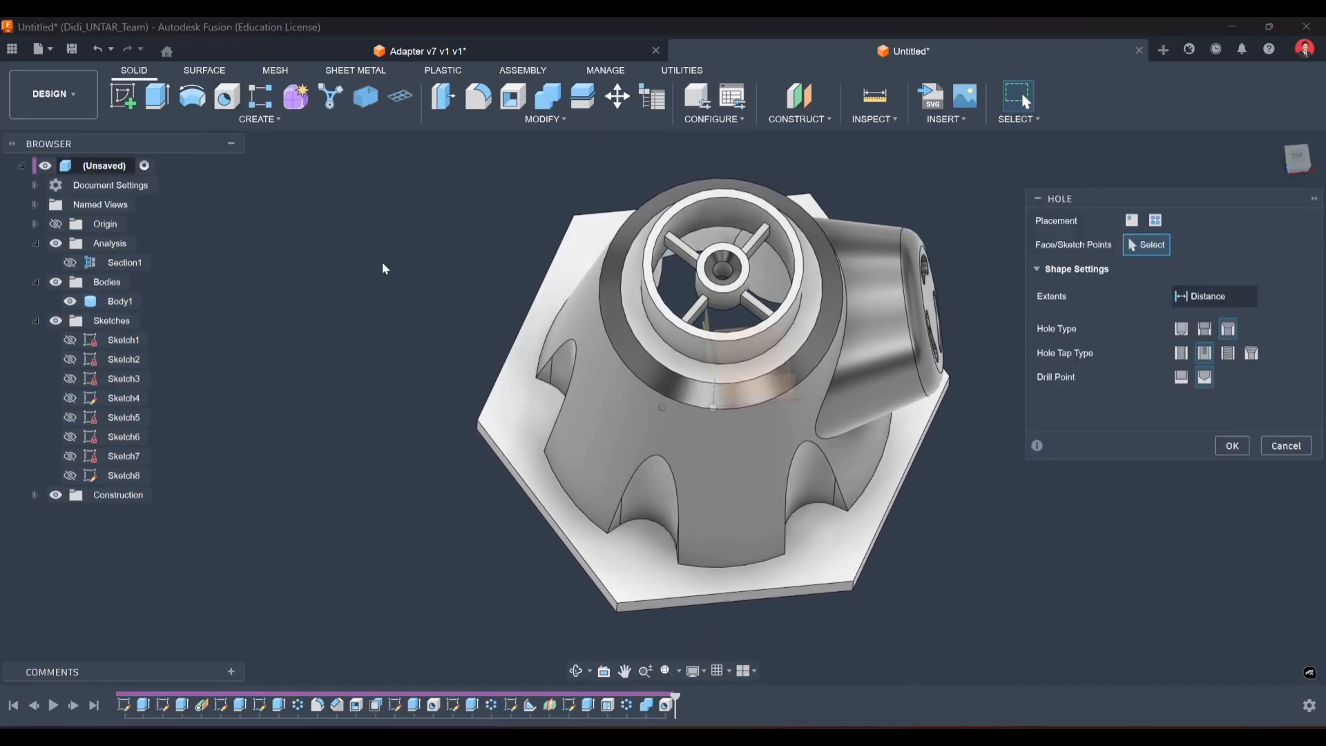
{"action": "left_click", "coordinate": [536, 428]}
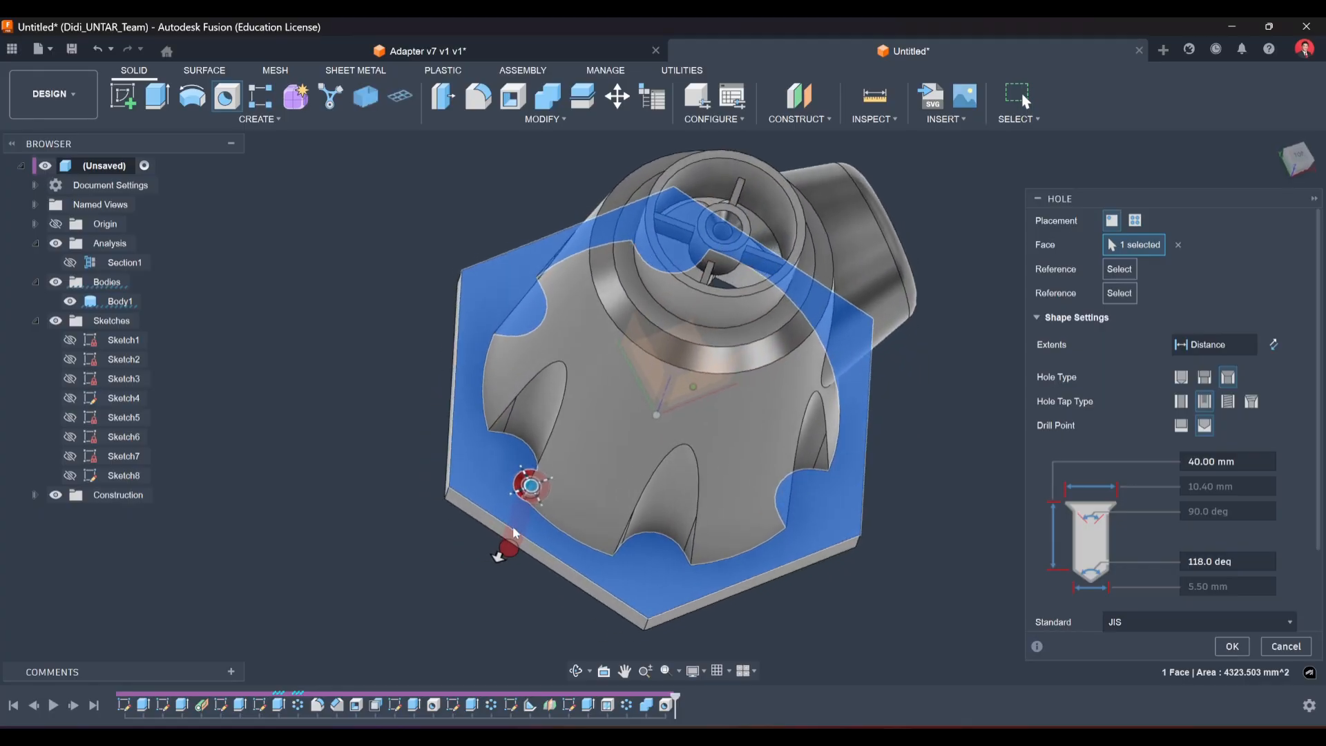
{"action": "mouse_move", "coordinate": [550, 487]}
{"action": "left_mouse_down"}
{"action": "mouse_move", "coordinate": [521, 462]}
{"action": "mouse_move", "coordinate": [500, 491]}
{"action": "mouse_move", "coordinate": [515, 461]}
{"action": "left_mouse_up"}
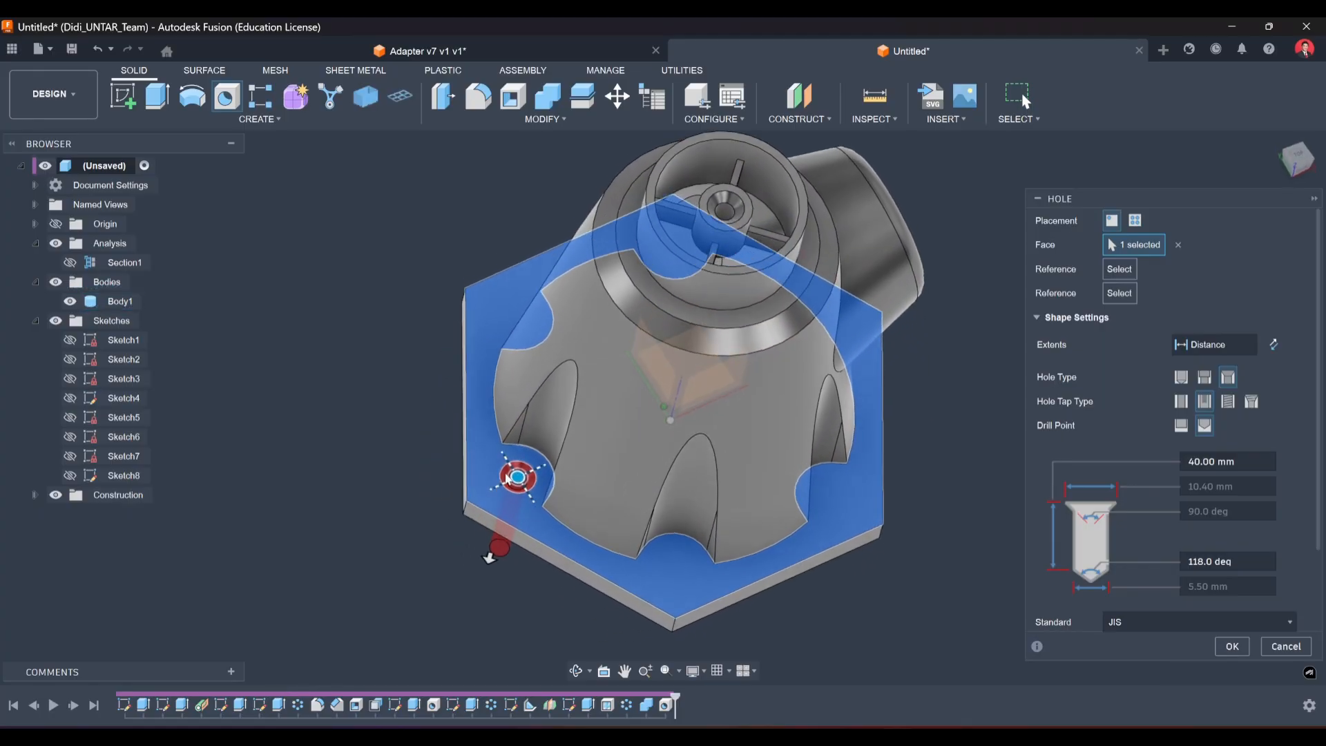
{"action": "scroll", "coordinate": [554, 490], "scroll_direction": "up", "scroll_amount": 5}
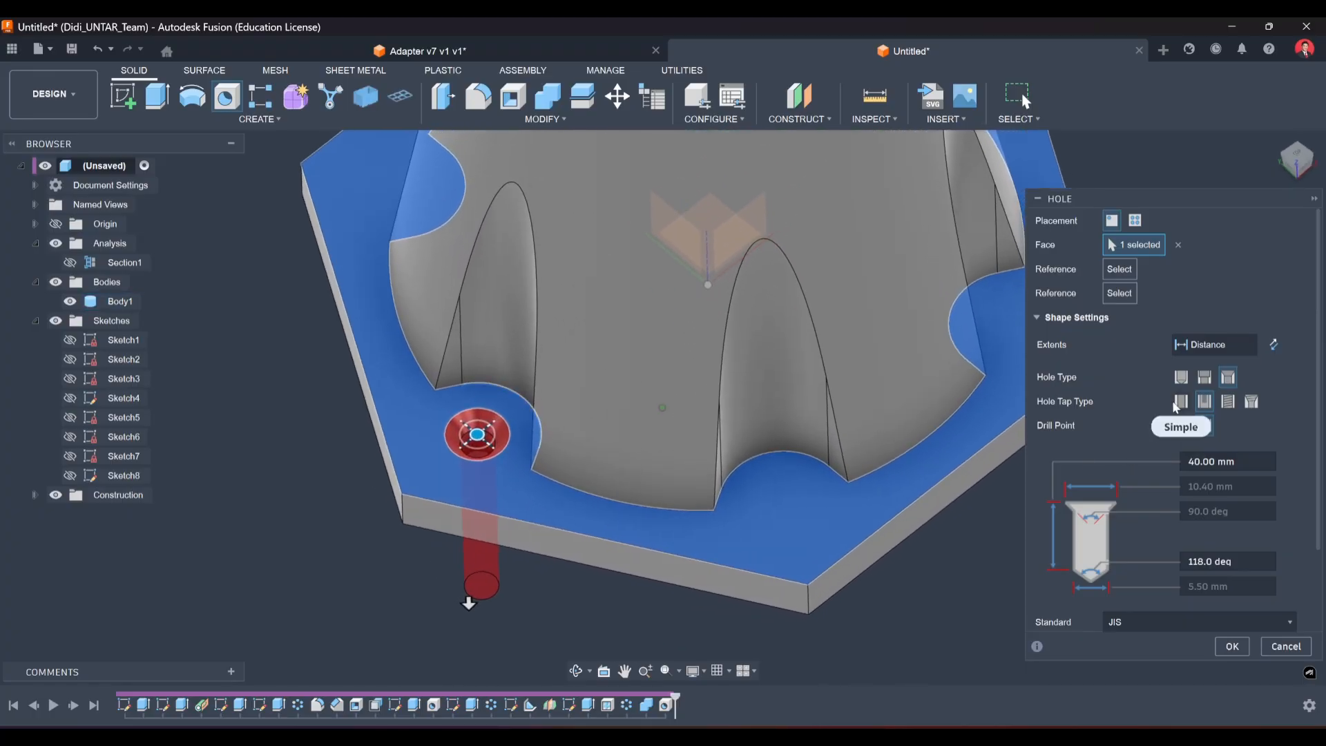
{"action": "left_click", "coordinate": [1181, 403]}
{"action": "left_click", "coordinate": [1182, 379]}
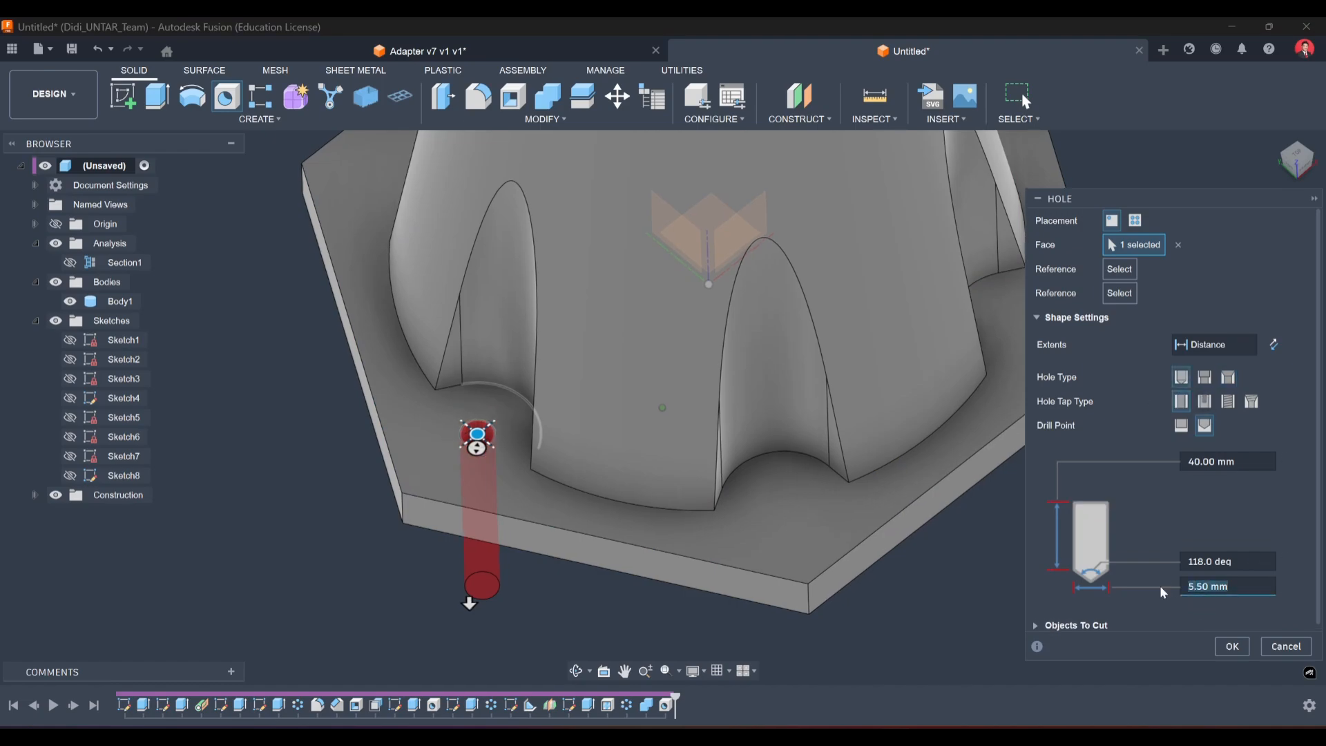
Set the base hole's diameter to 10 mm and its extents to All, and create it.
{"action": "middle_click_drag", "start_coordinate": [518, 469], "coordinate": [632, 429], "text": "shift"}
{"action": "left_click", "coordinate": [1213, 343]}
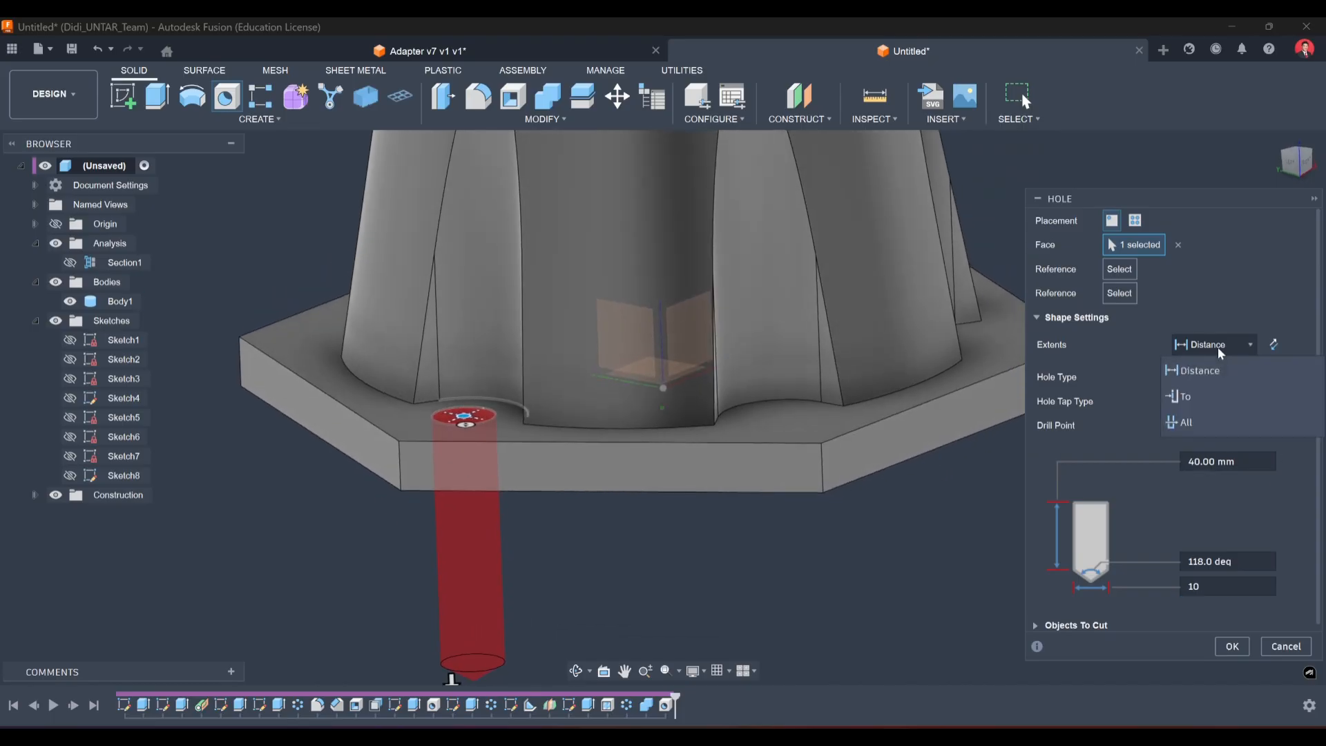
{"action": "left_click", "coordinate": [1193, 423]}
{"action": "middle_click_drag", "start_coordinate": [643, 483], "coordinate": [640, 452], "text": "shift"}
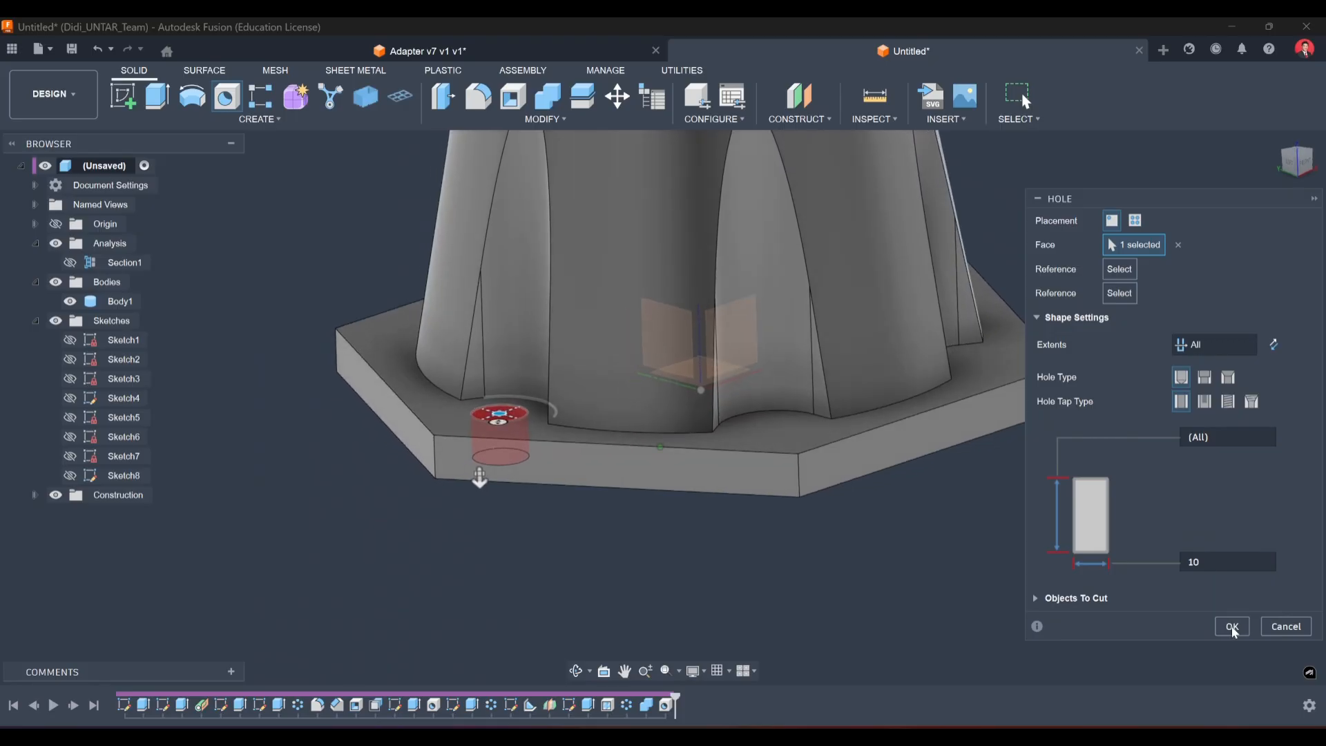
{"action": "left_click", "coordinate": [1232, 626]}
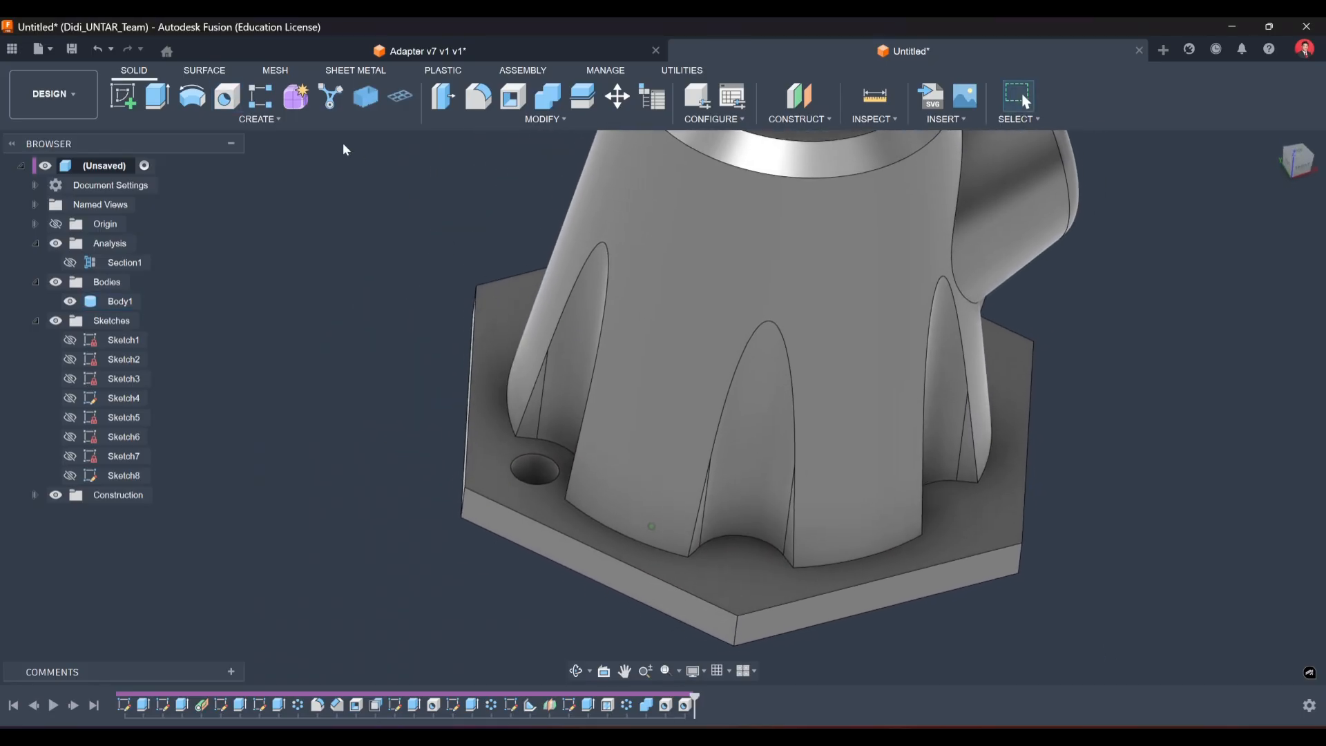
Start a feature Circular Pattern of the 10 mm base hole around the Z axis.
{"action": "left_click", "coordinate": [260, 118]}
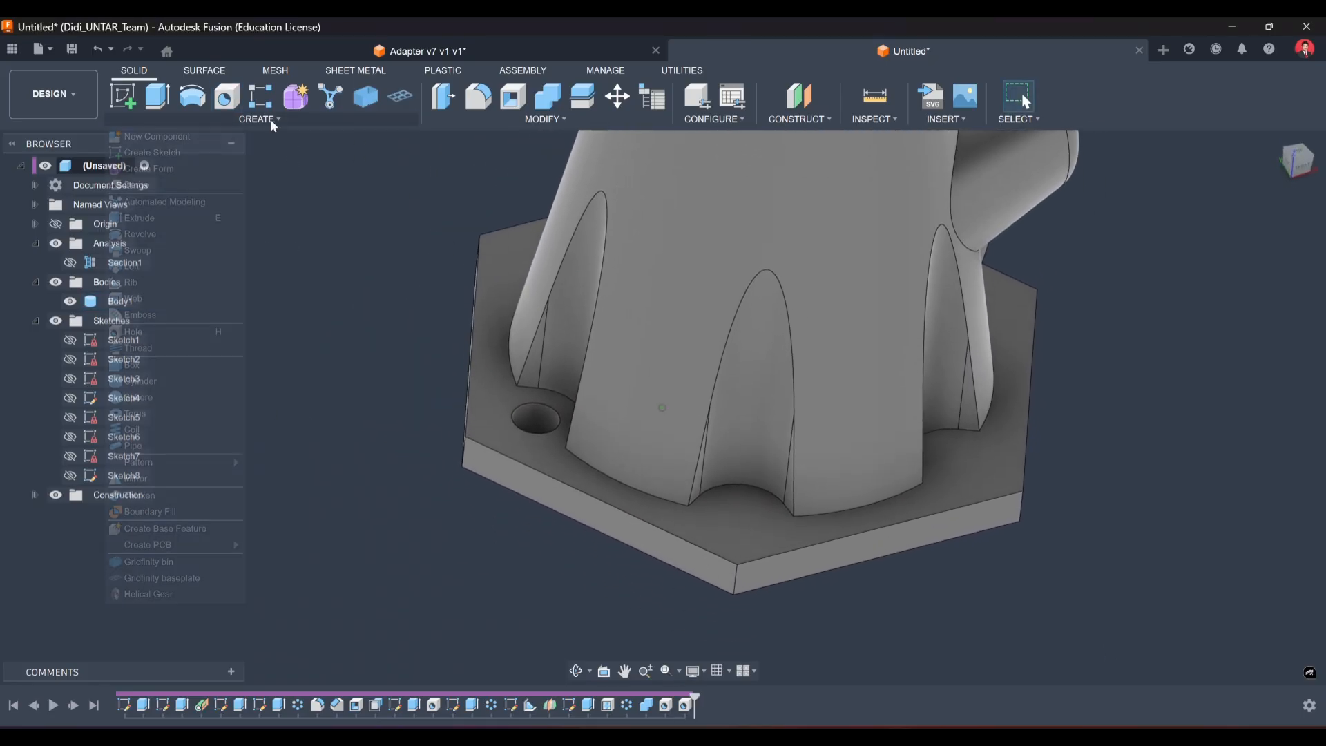
{"action": "mouse_move", "coordinate": [228, 462]}
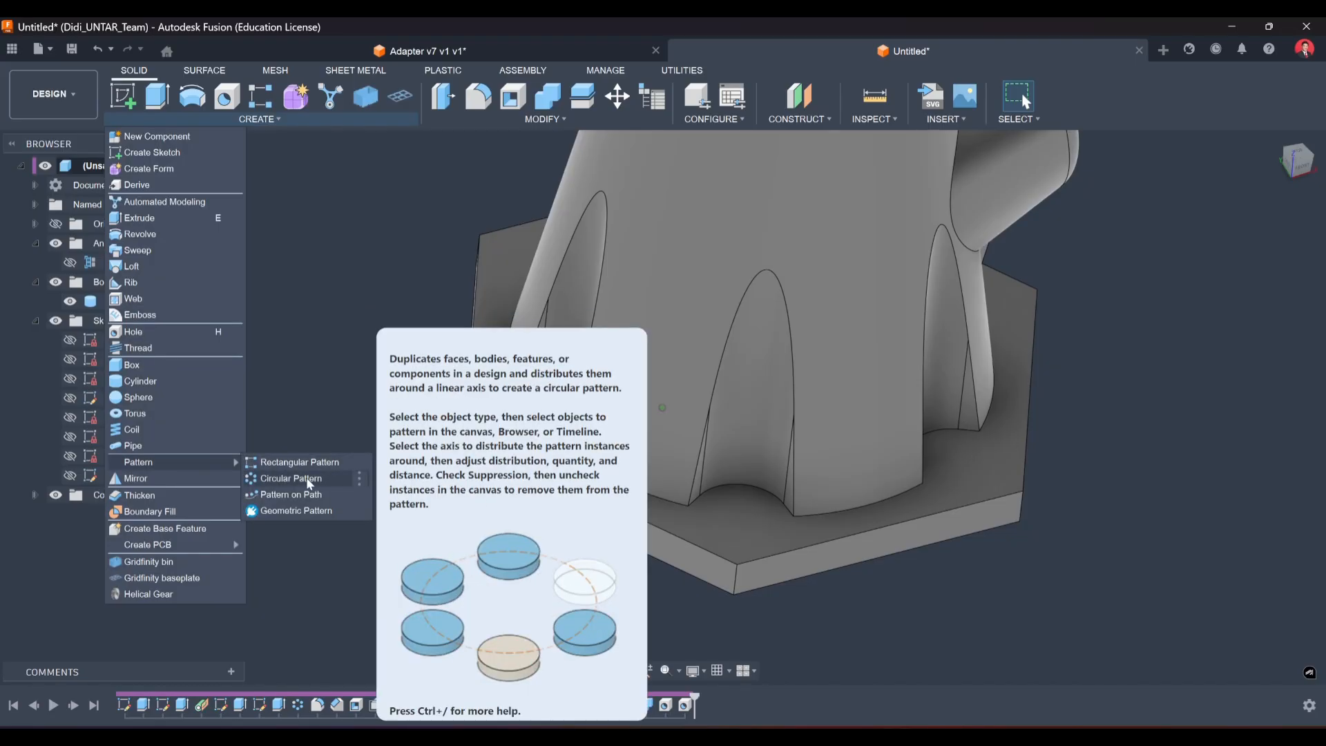
{"action": "left_click", "coordinate": [276, 477]}
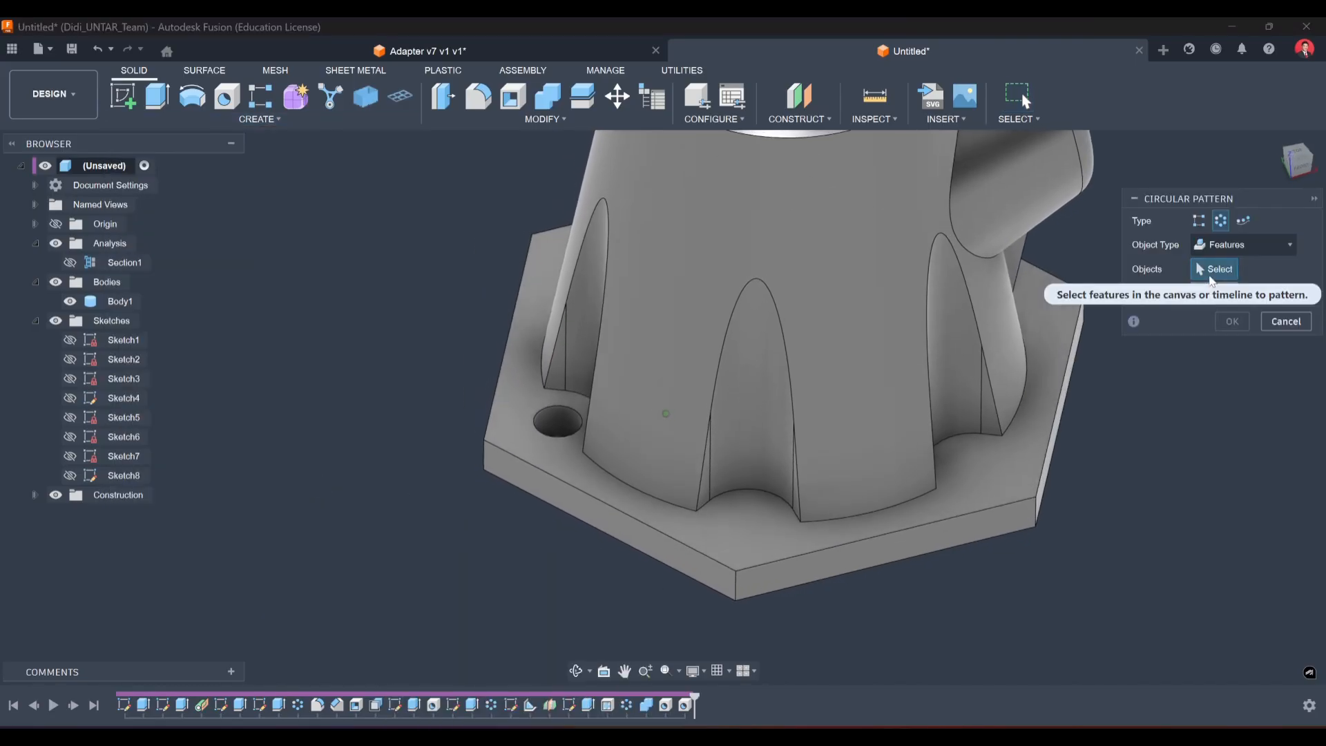
{"action": "left_click", "coordinate": [687, 704]}
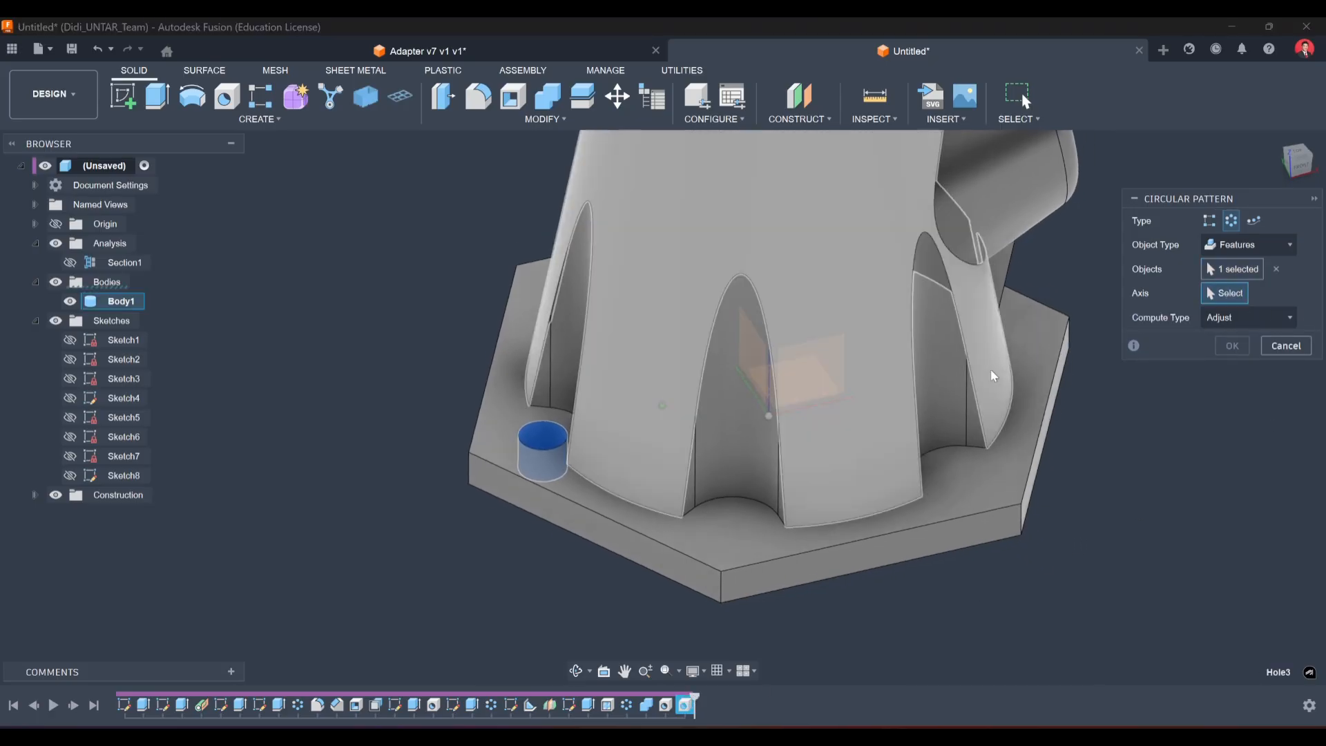
{"action": "left_click", "coordinate": [741, 400]}
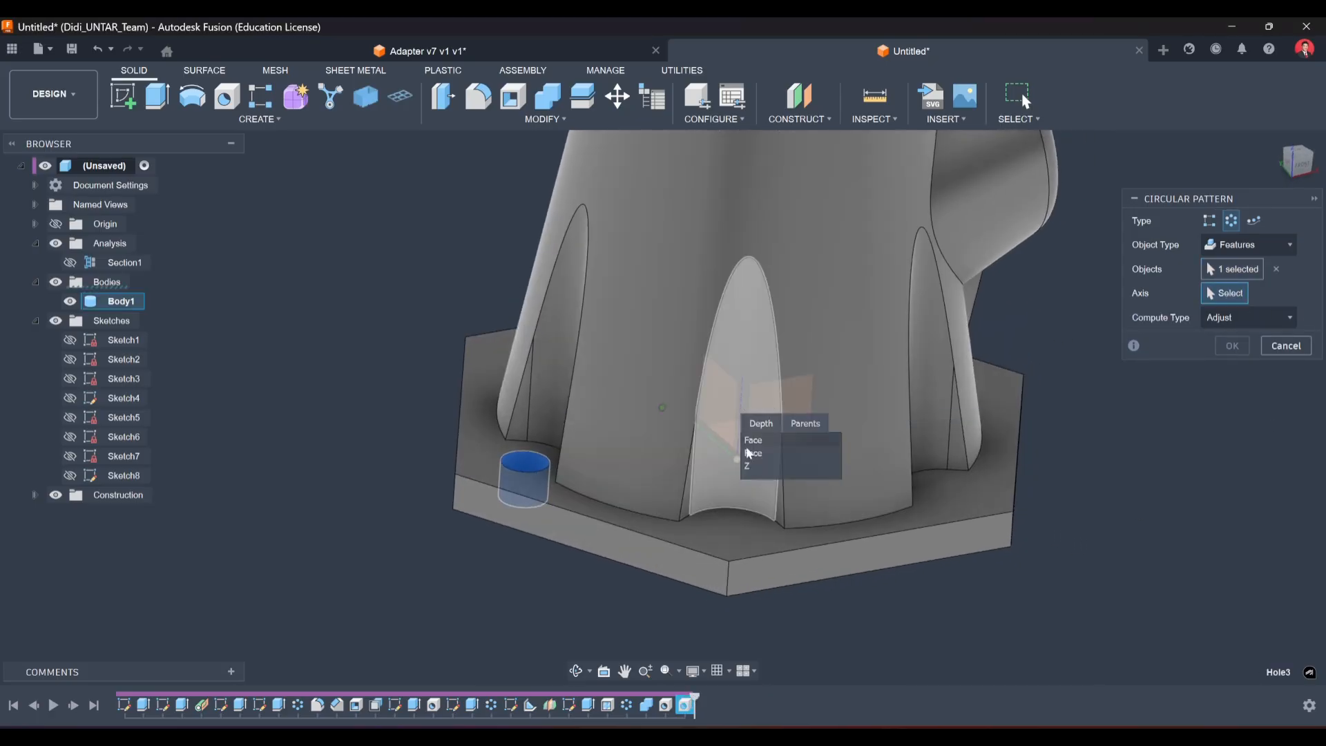
{"action": "left_click", "coordinate": [754, 468]}
Set the hole pattern's quantity to 6, suppress the instance beneath the side boss's support rib, and create the pattern.
{"action": "left_click", "coordinate": [1291, 362]}
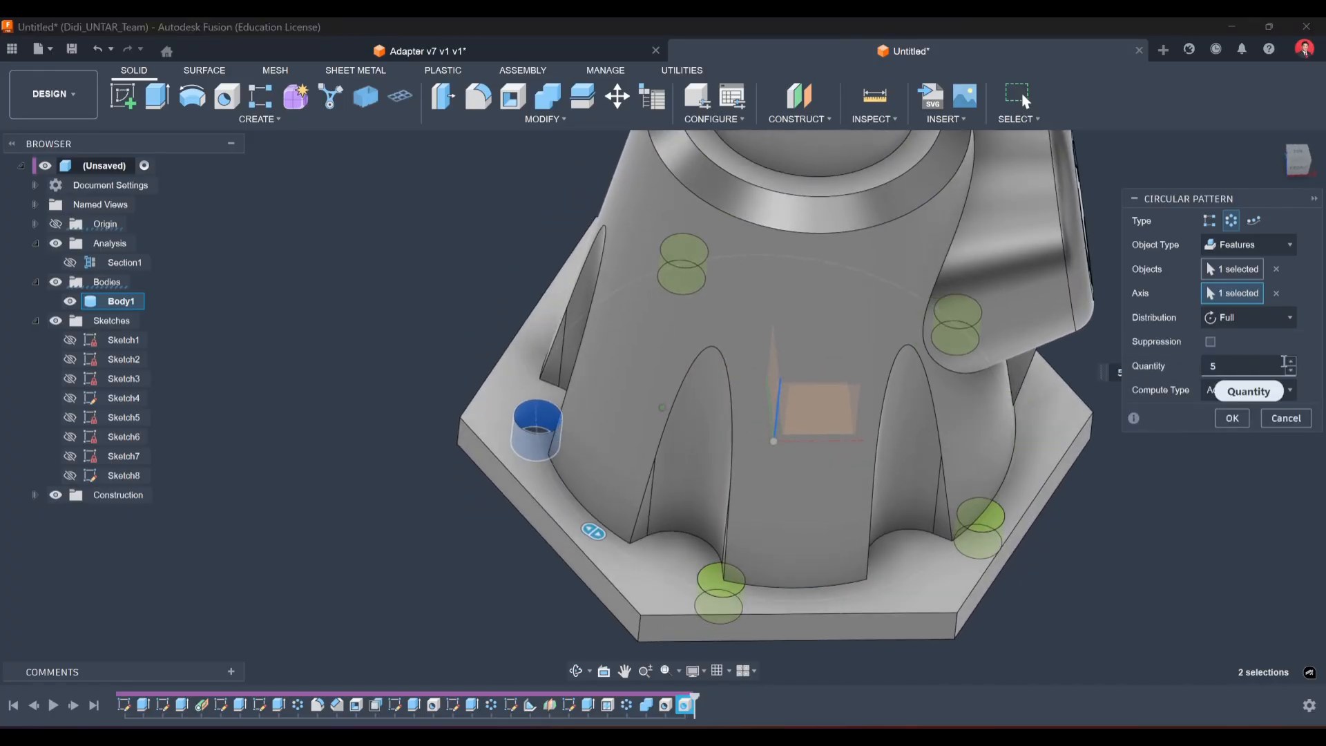
{"action": "left_click", "coordinate": [1292, 362]}
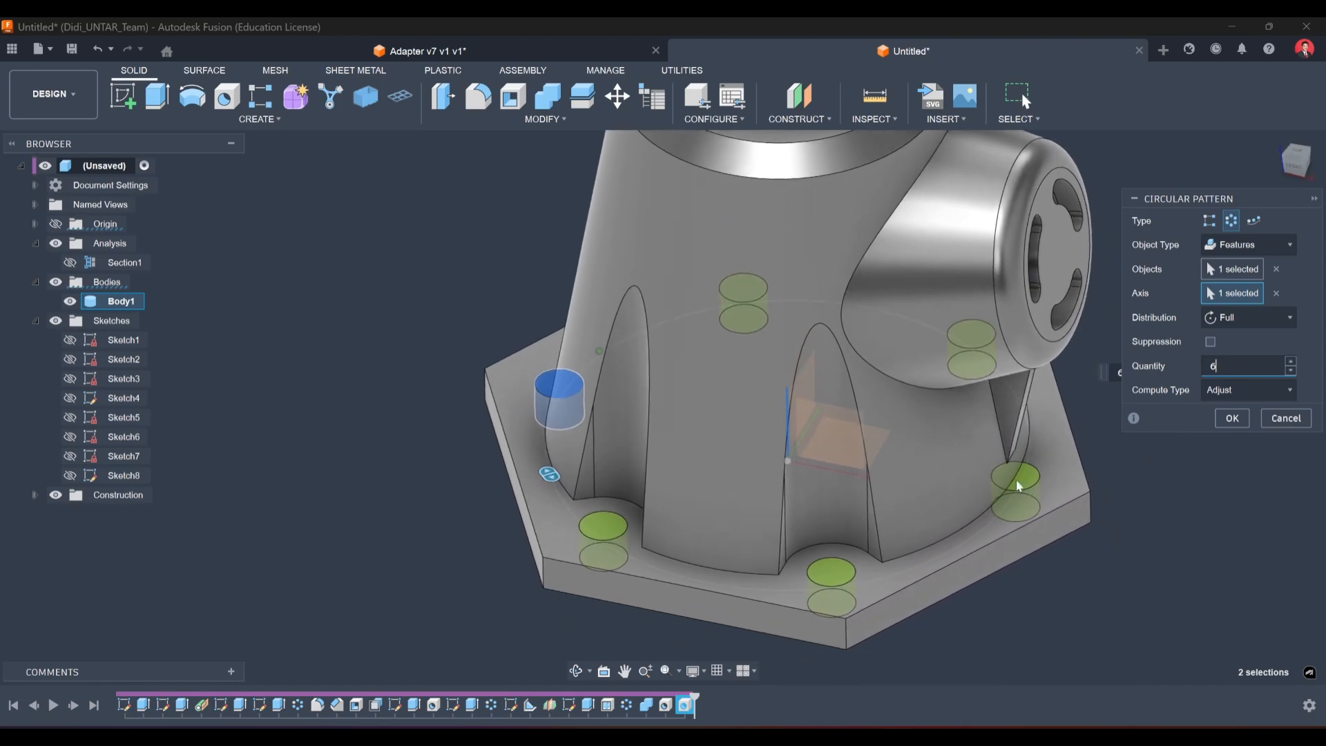
{"action": "left_click", "coordinate": [1212, 342]}
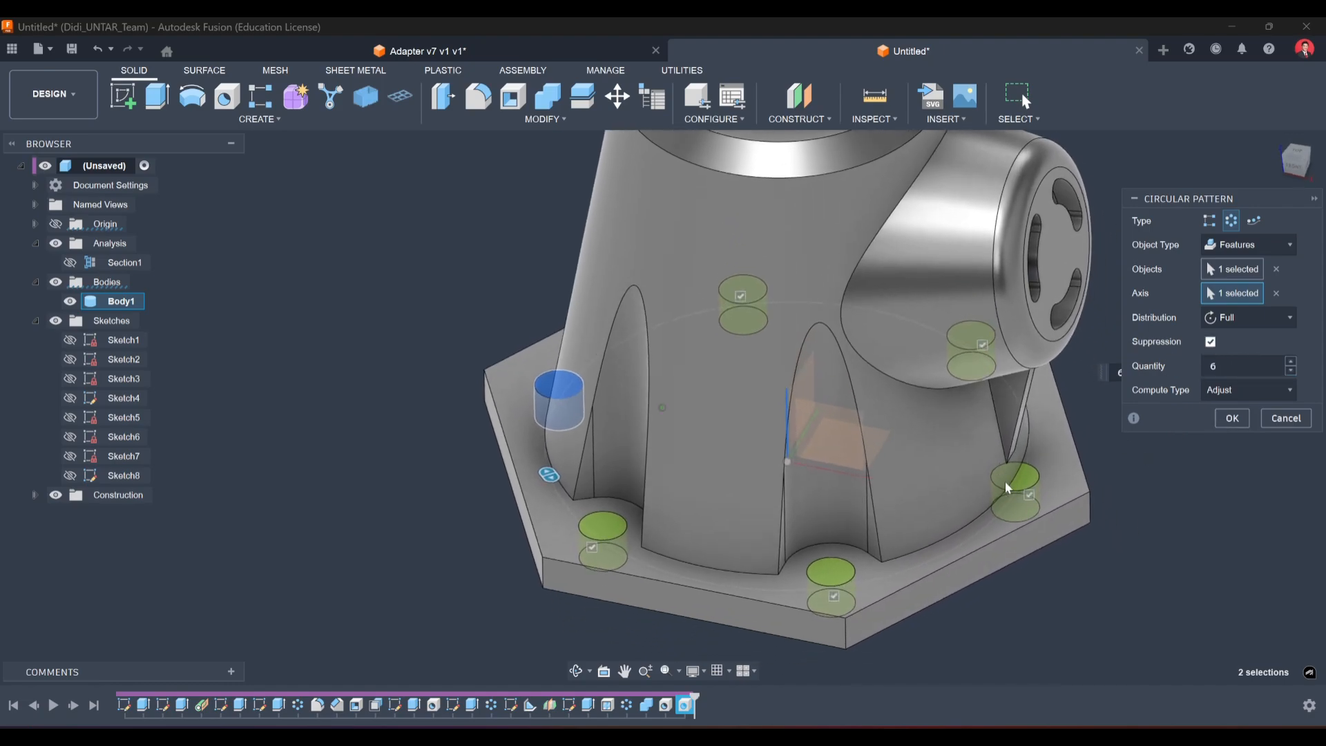
{"action": "left_click", "coordinate": [1029, 494]}
{"action": "left_click", "coordinate": [1224, 423]}
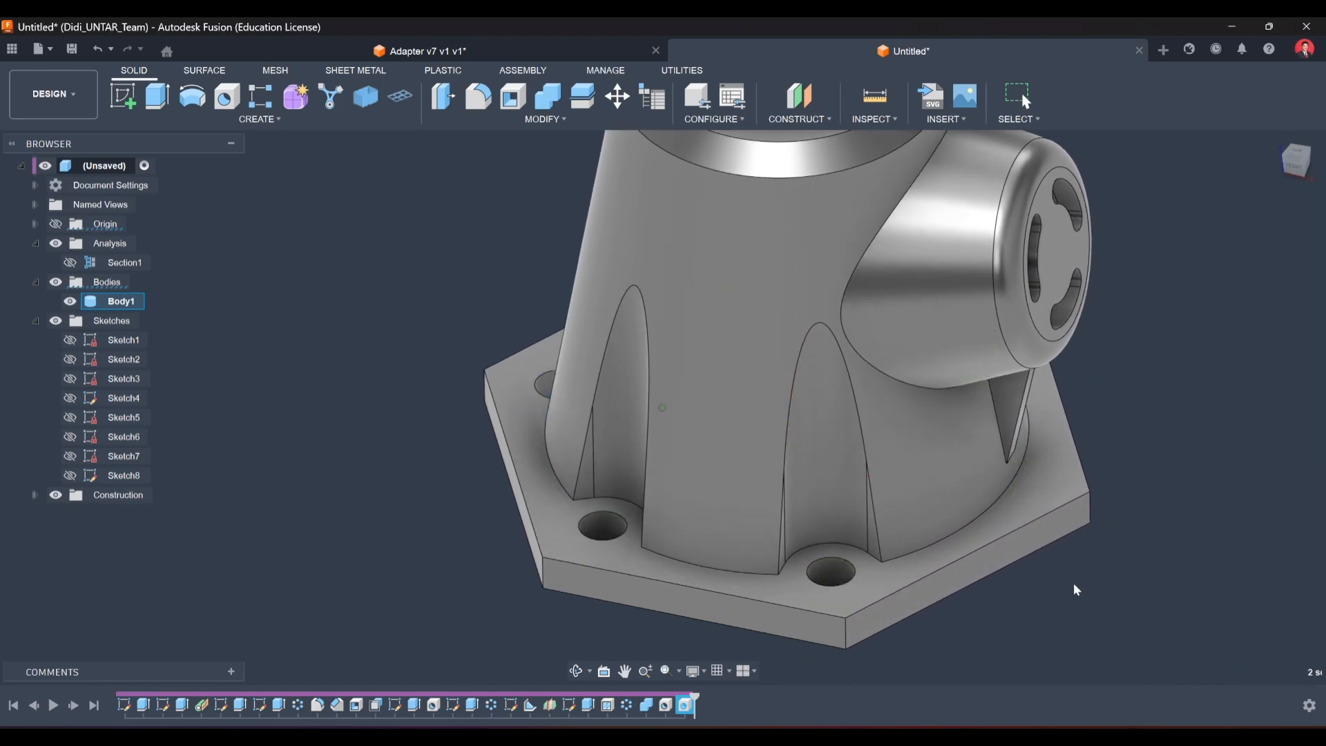
Sketch a center point arc on the vertical origin plane facing the housing's back, spanning its upper middle and centered on the vertical axis.
{"action": "middle_click_drag", "start_coordinate": [1073, 589], "coordinate": [1187, 375], "text": "shift"}
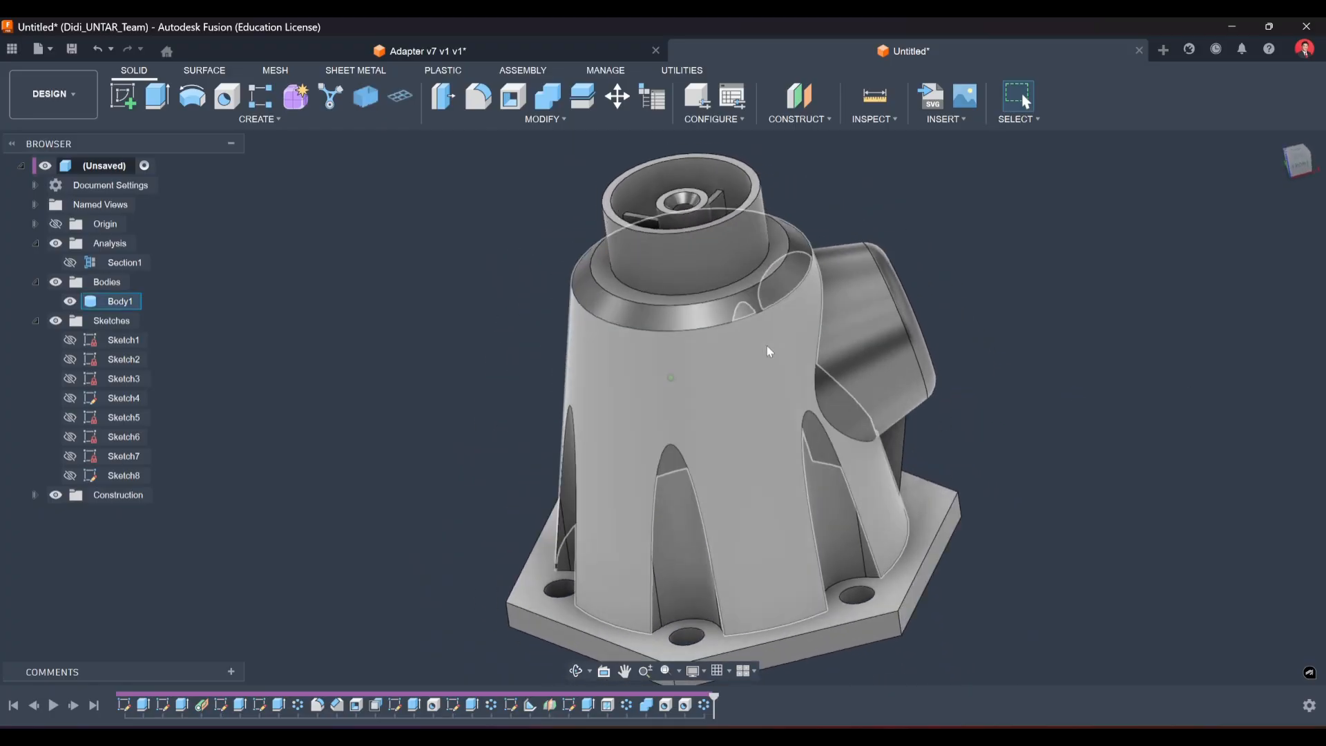
{"action": "left_click", "coordinate": [124, 102]}
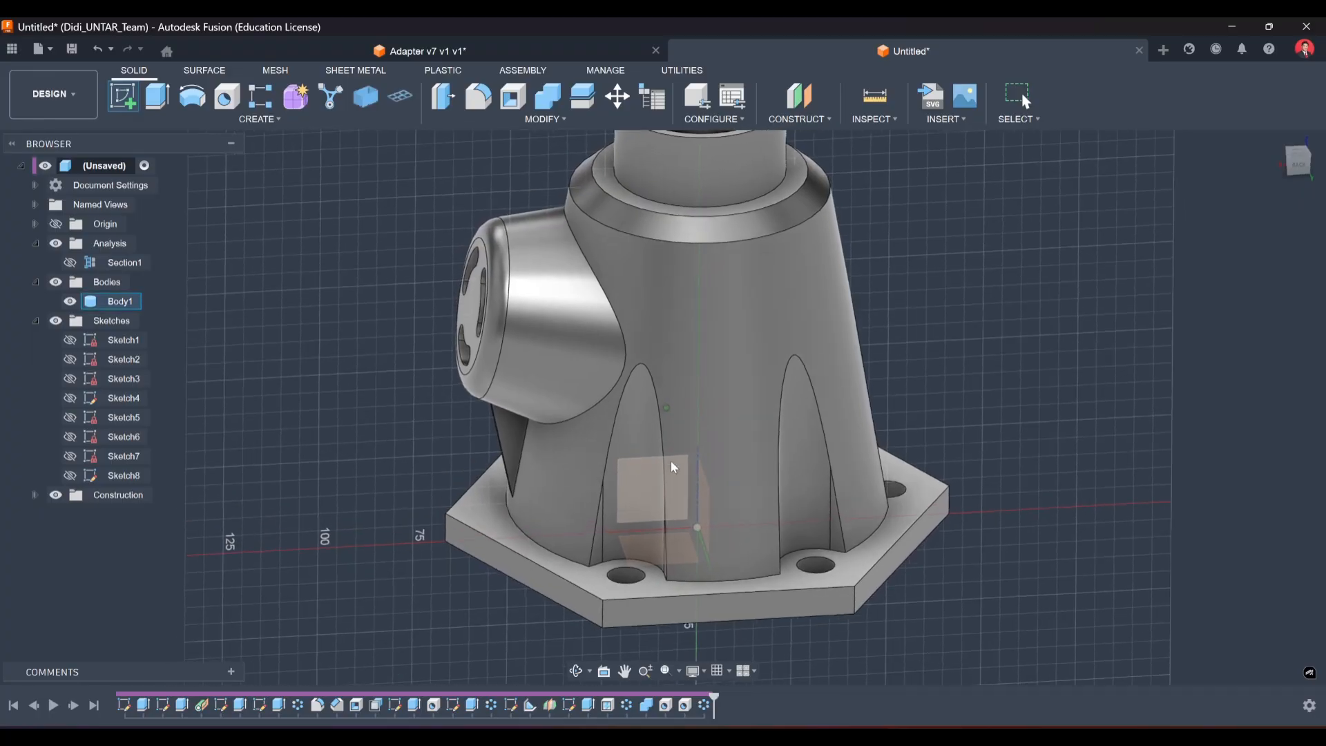
{"action": "left_click", "coordinate": [643, 487]}
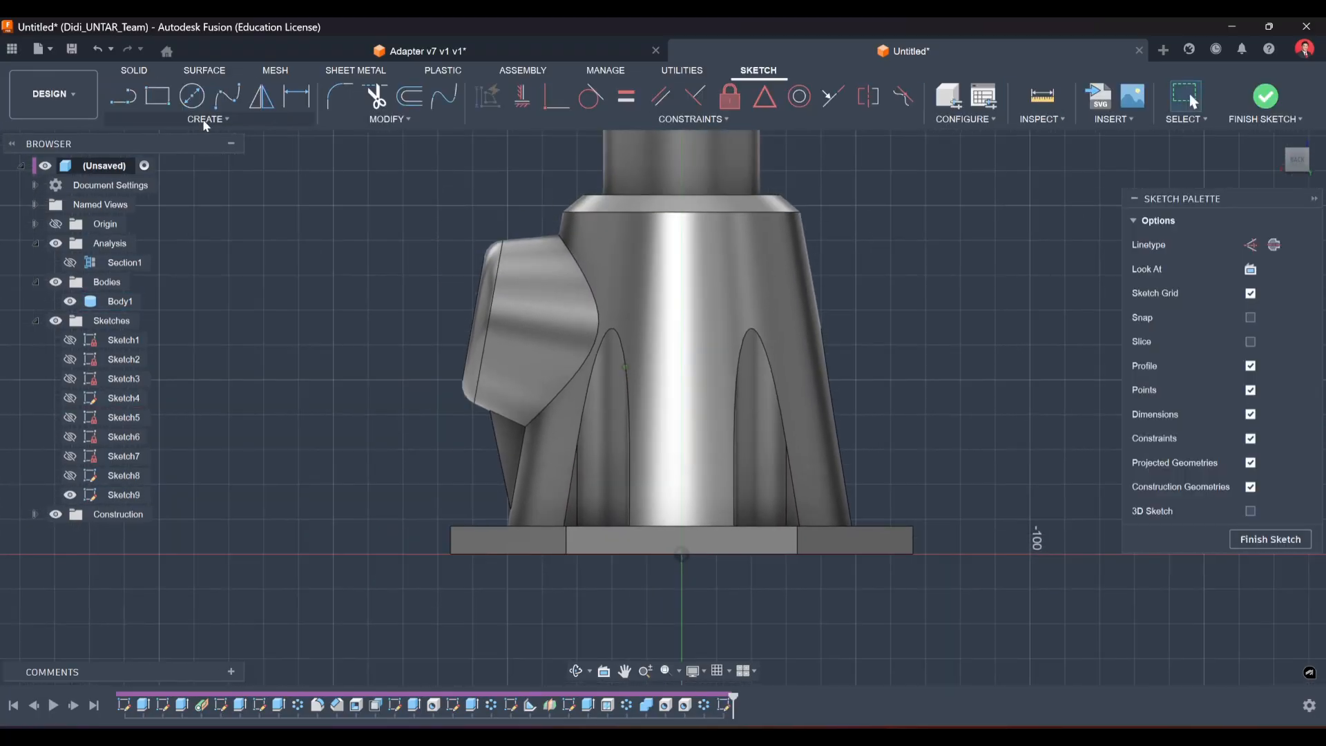
{"action": "left_click", "coordinate": [202, 119]}
{"action": "mouse_move", "coordinate": [177, 186]}
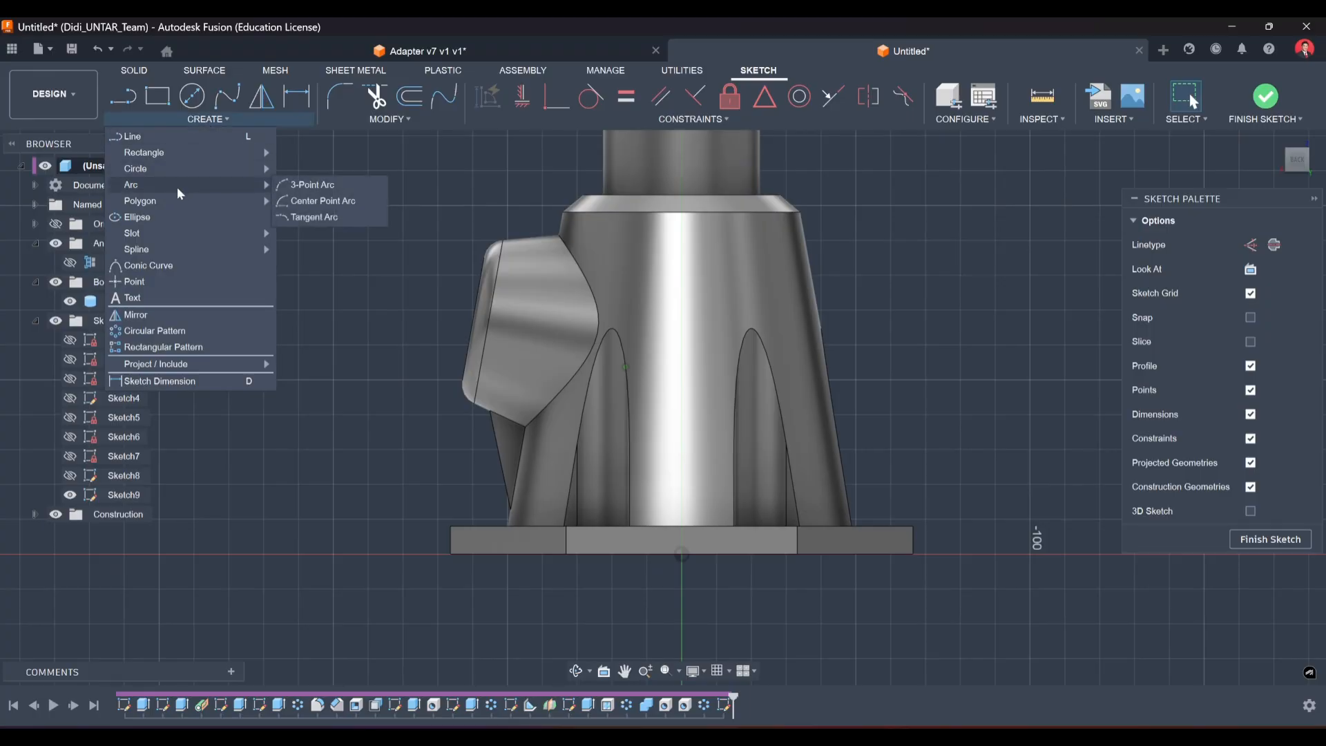
{"action": "left_click", "coordinate": [334, 200]}
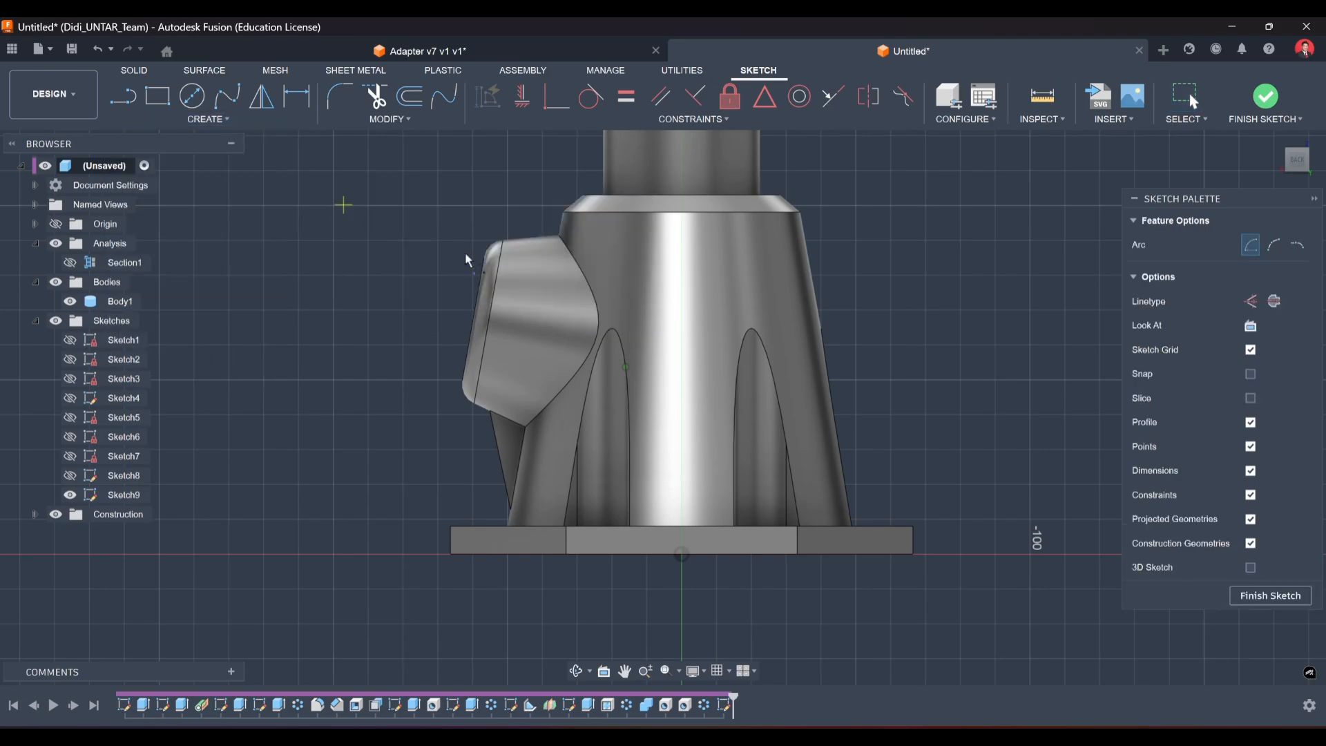
{"action": "left_click", "coordinate": [681, 386]}
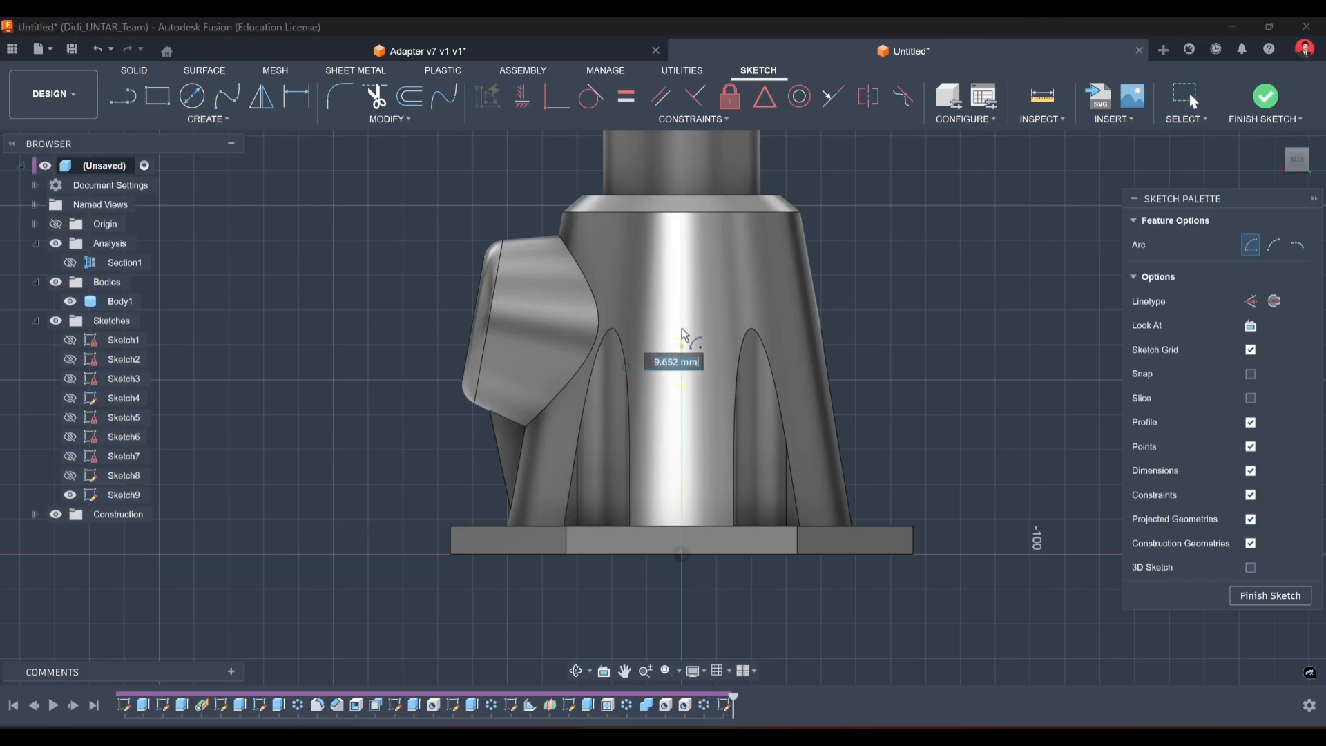
{"action": "left_click", "coordinate": [630, 282]}
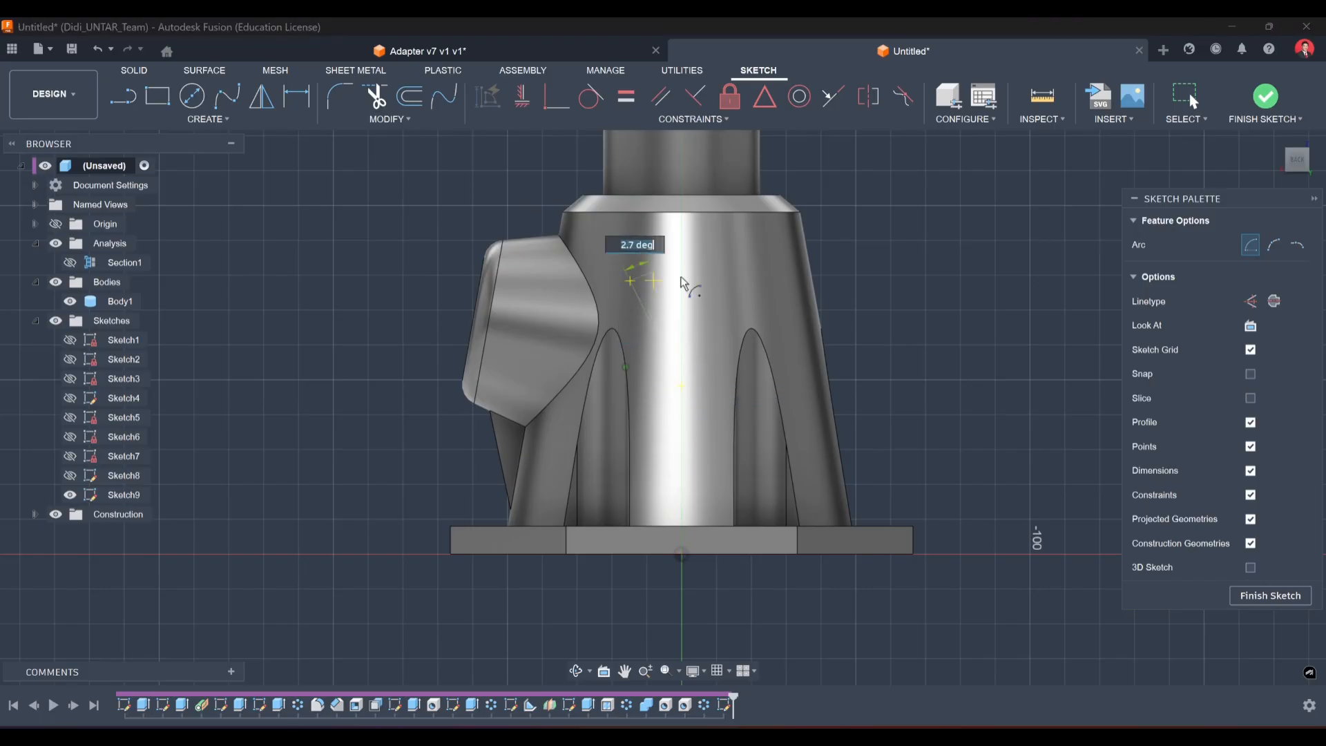
{"action": "left_click", "coordinate": [746, 279]}
{"action": "scroll", "coordinate": [669, 296], "scroll_direction": "up", "scroll_amount": 5}
{"action": "key", "text": "Escape"}
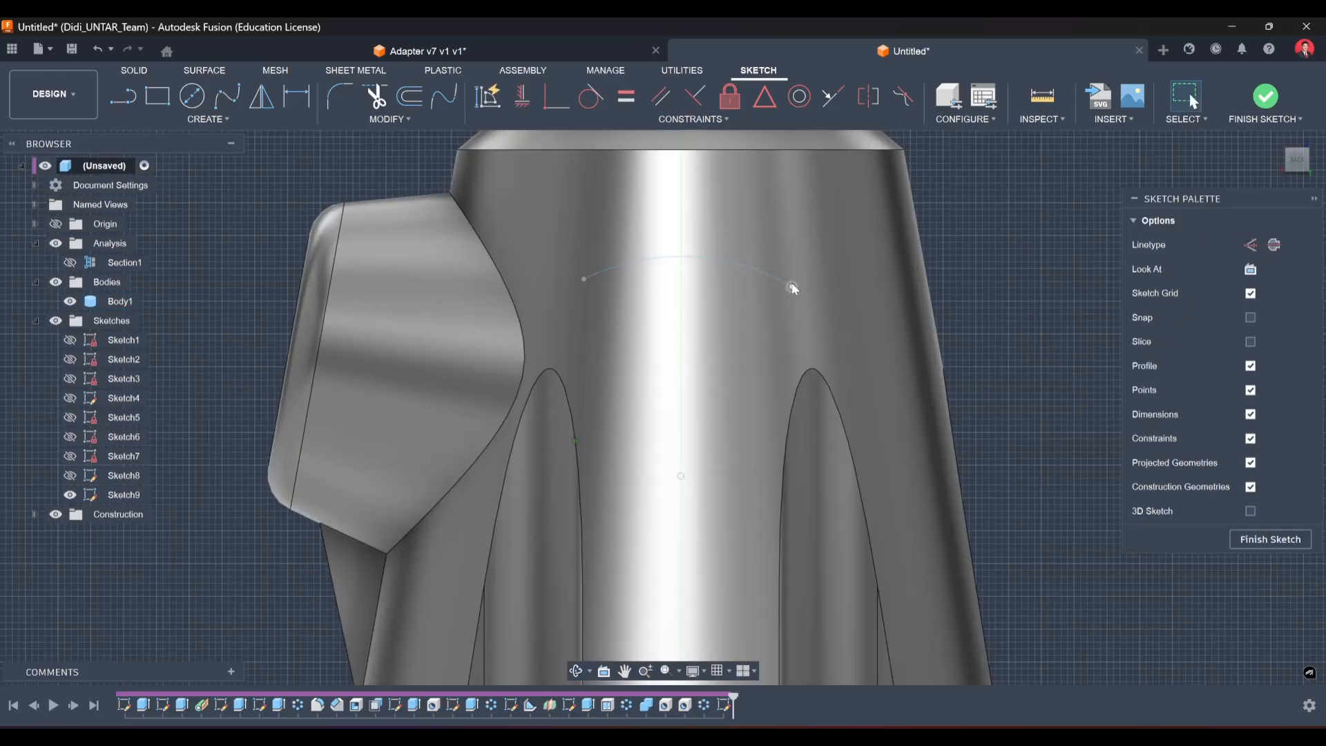
Adjust the arc's endpoint and align both arc endpoints with a Horizontal constraint.
{"action": "left_click_drag", "start_coordinate": [792, 288], "coordinate": [787, 276]}
{"action": "left_click", "coordinate": [1022, 259]}
{"action": "left_click", "coordinate": [522, 96]}
{"action": "left_click", "coordinate": [584, 279]}
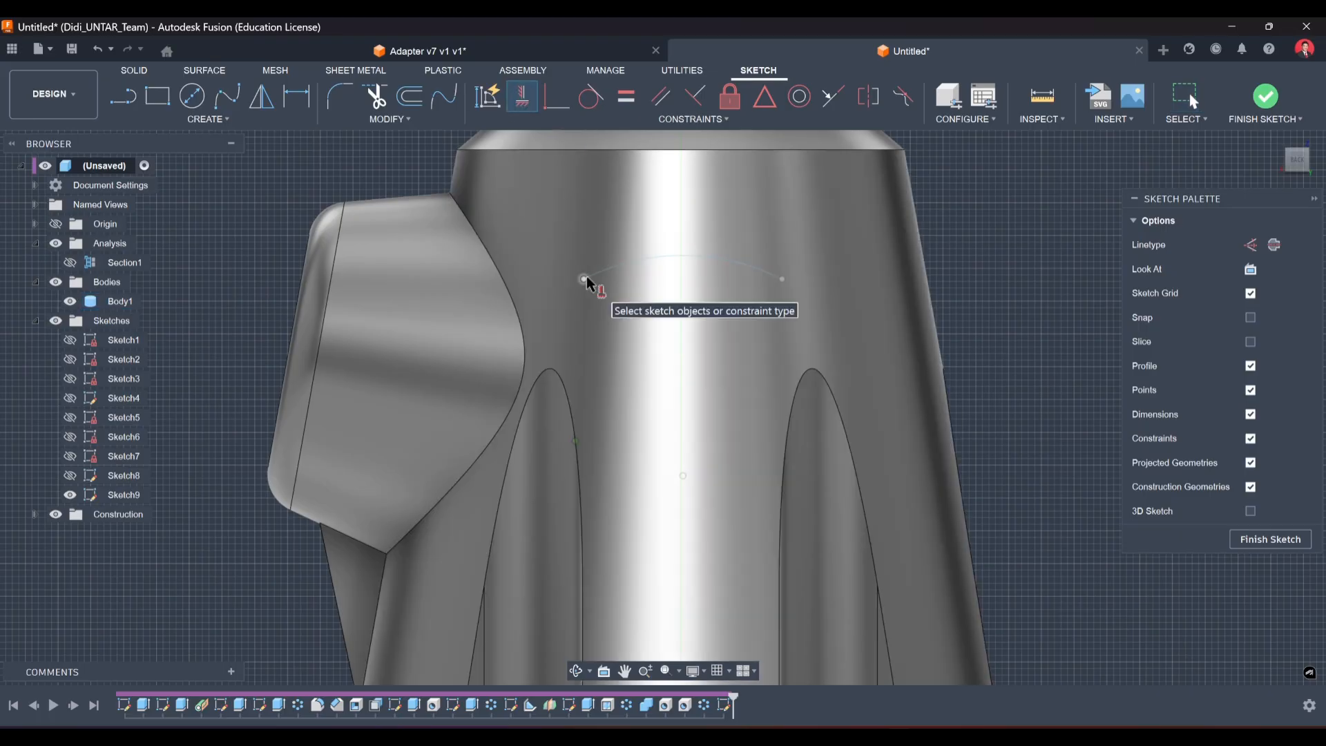
{"action": "left_click", "coordinate": [782, 279]}
{"action": "key", "text": "Escape"}
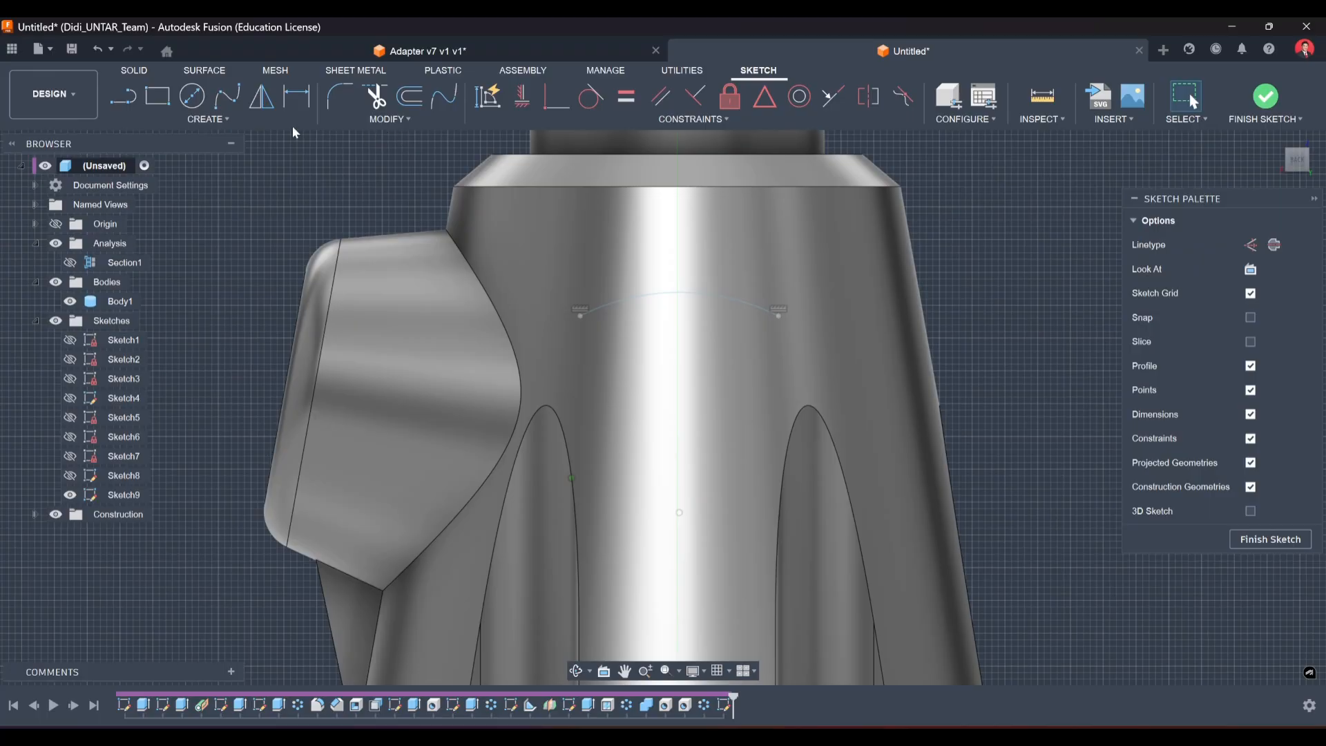
Add a sketch text on path along the arc on the housing's back, reading "UNTAR".
{"action": "left_click", "coordinate": [221, 122]}
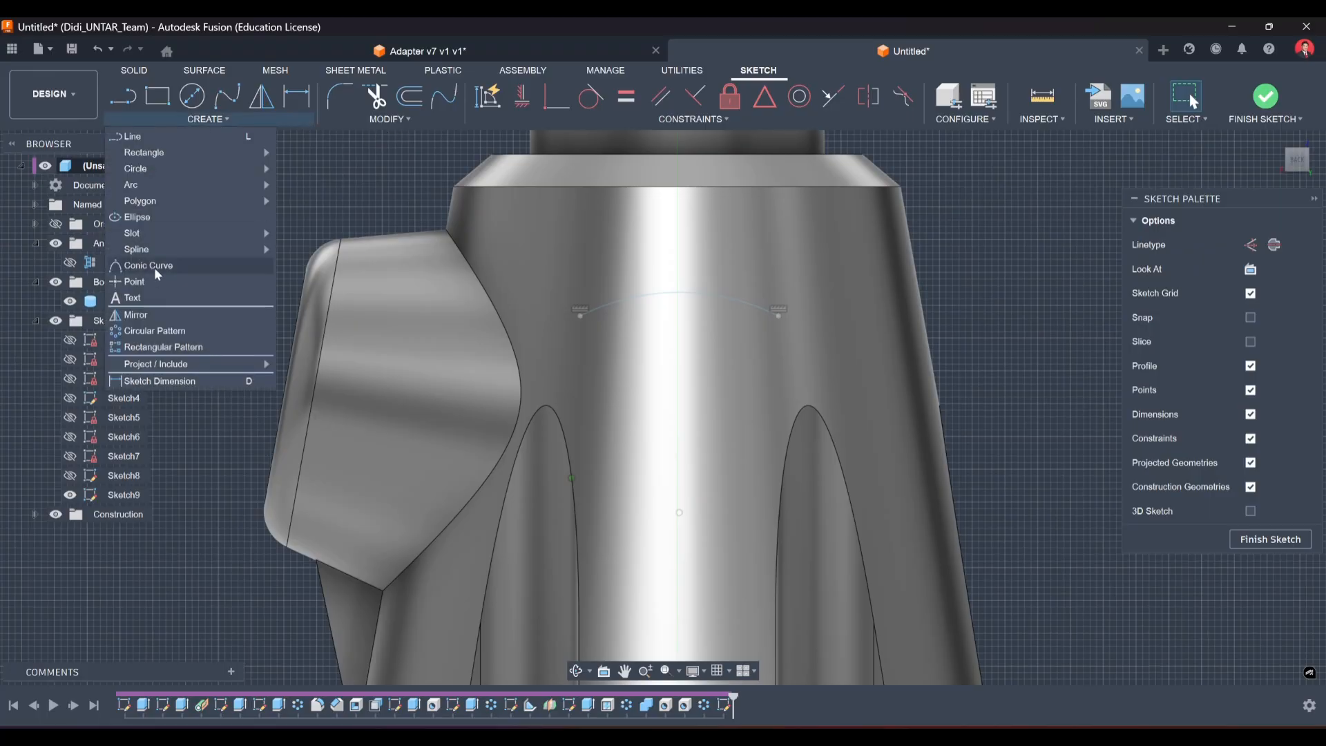
{"action": "left_click", "coordinate": [153, 299]}
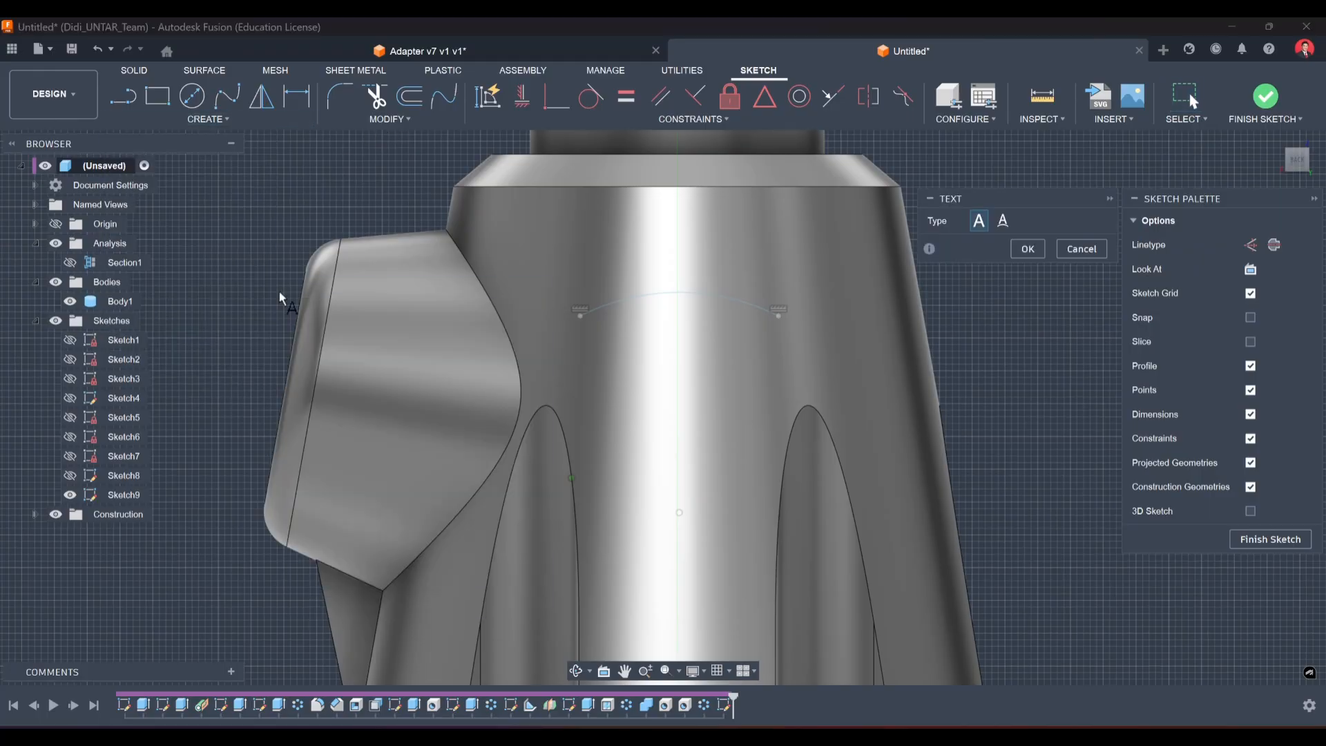
{"action": "left_click", "coordinate": [980, 222]}
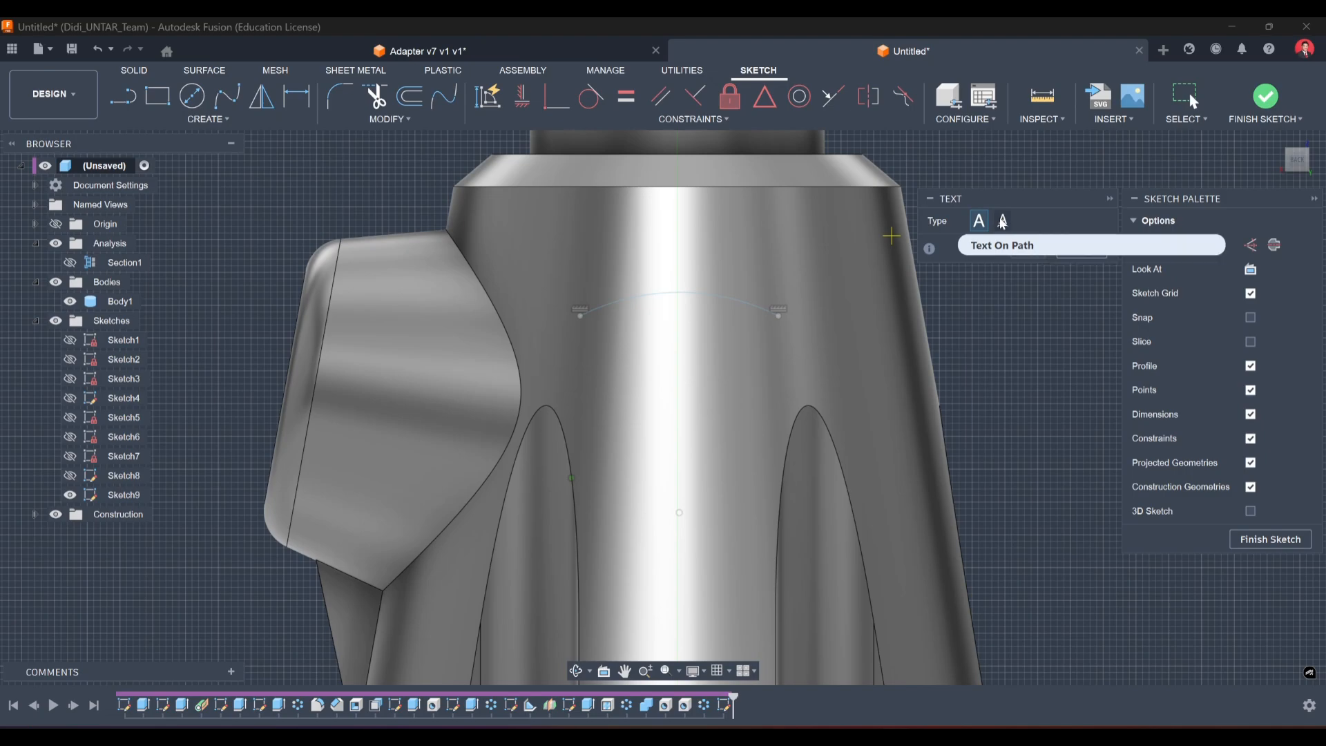
{"action": "left_click", "coordinate": [1003, 222]}
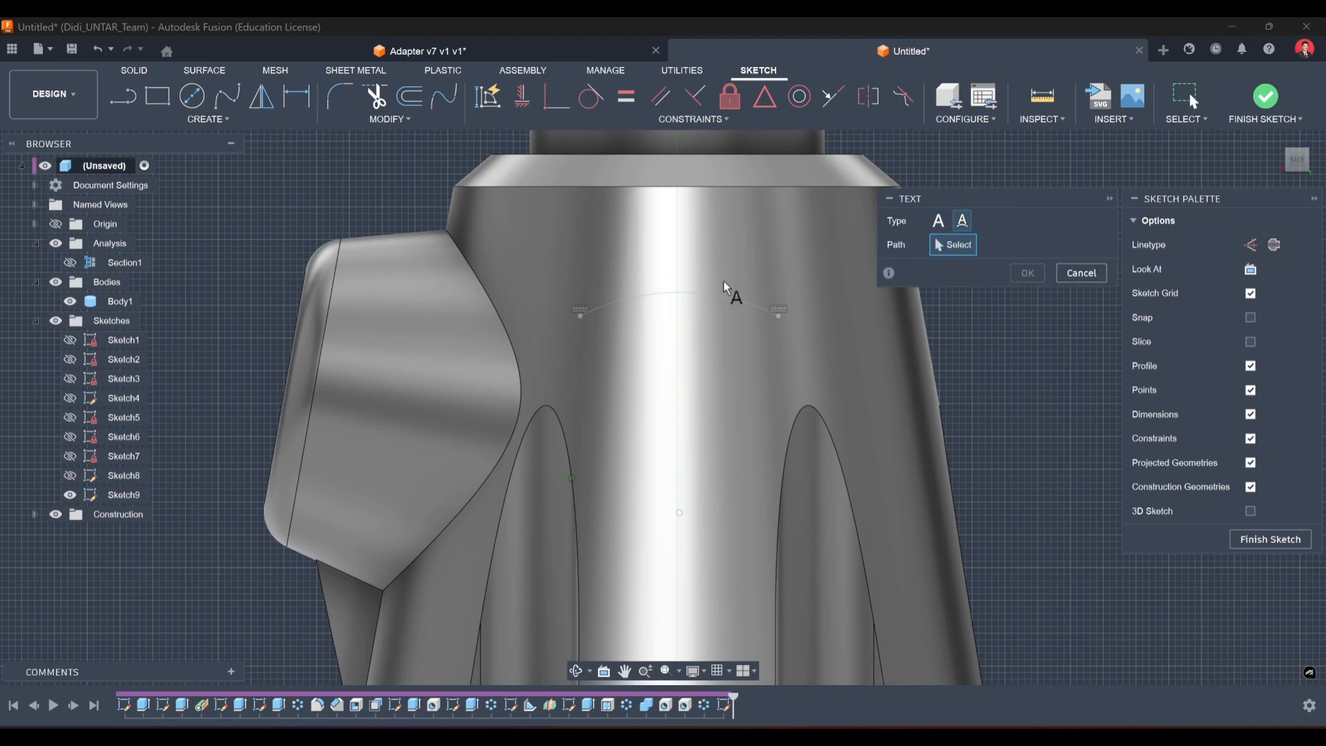
{"action": "left_click", "coordinate": [638, 297]}
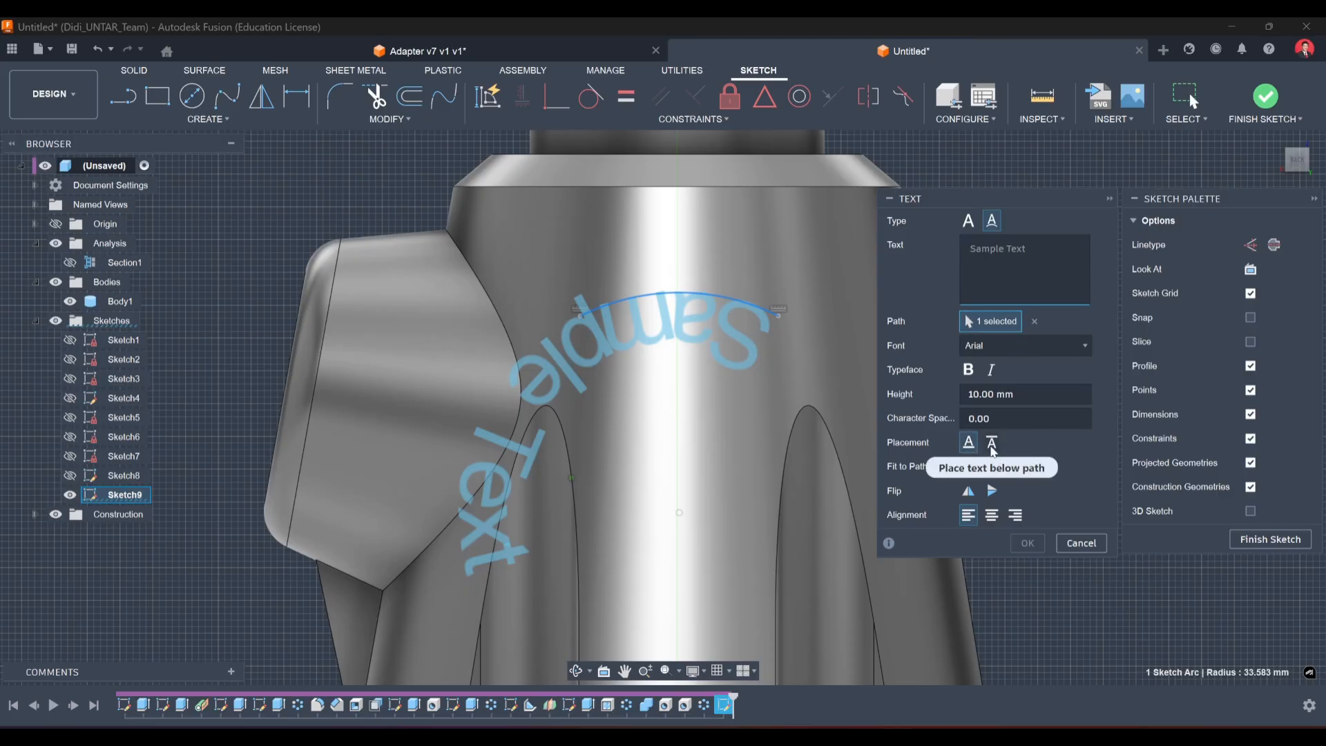
{"action": "left_click", "coordinate": [992, 445]}
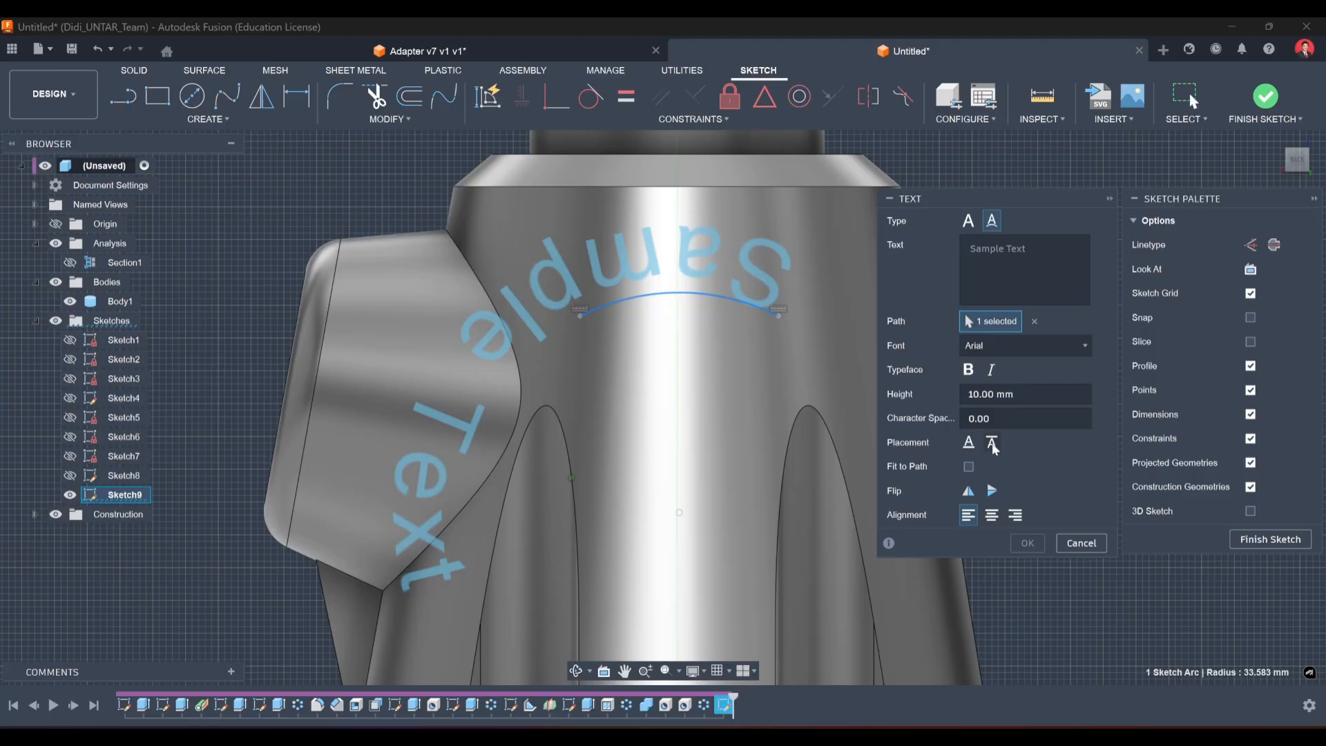
{"action": "left_click", "coordinate": [969, 446]}
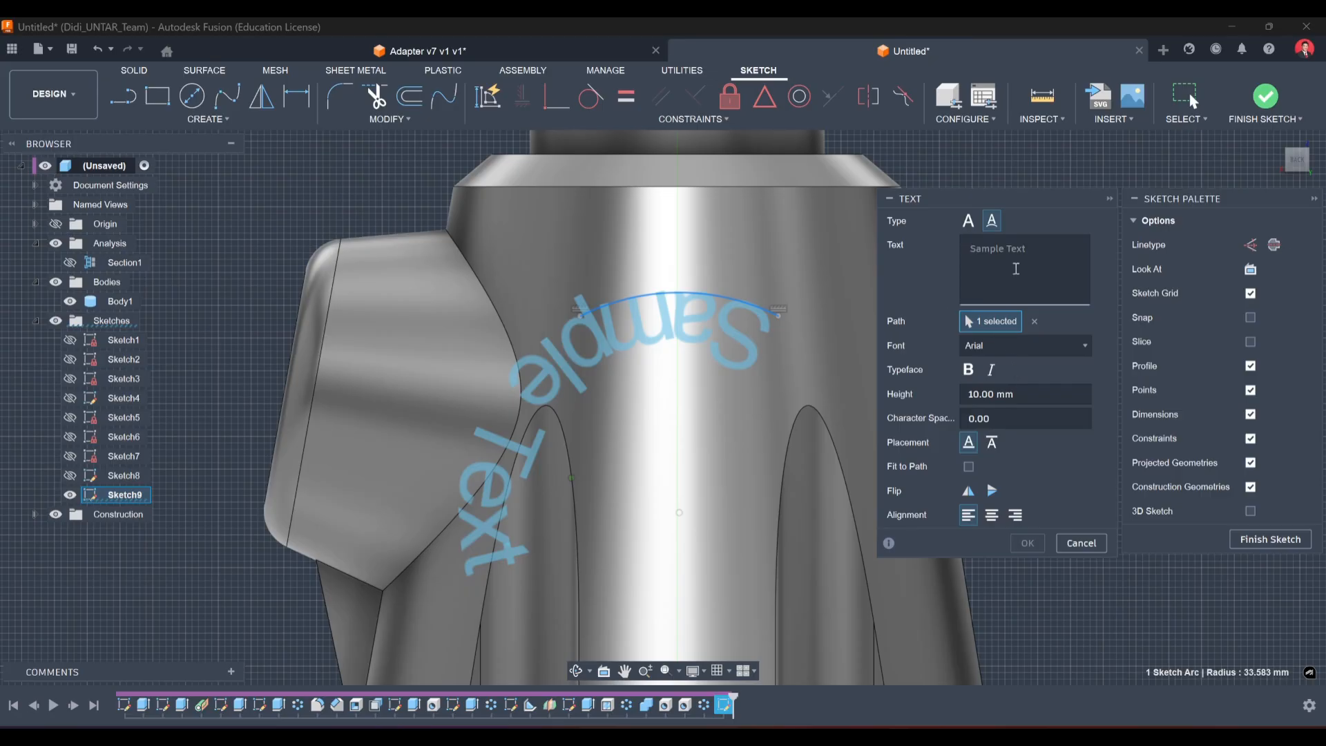
{"action": "left_click", "coordinate": [1016, 268]}
{"action": "type", "text": "UNTAR"}
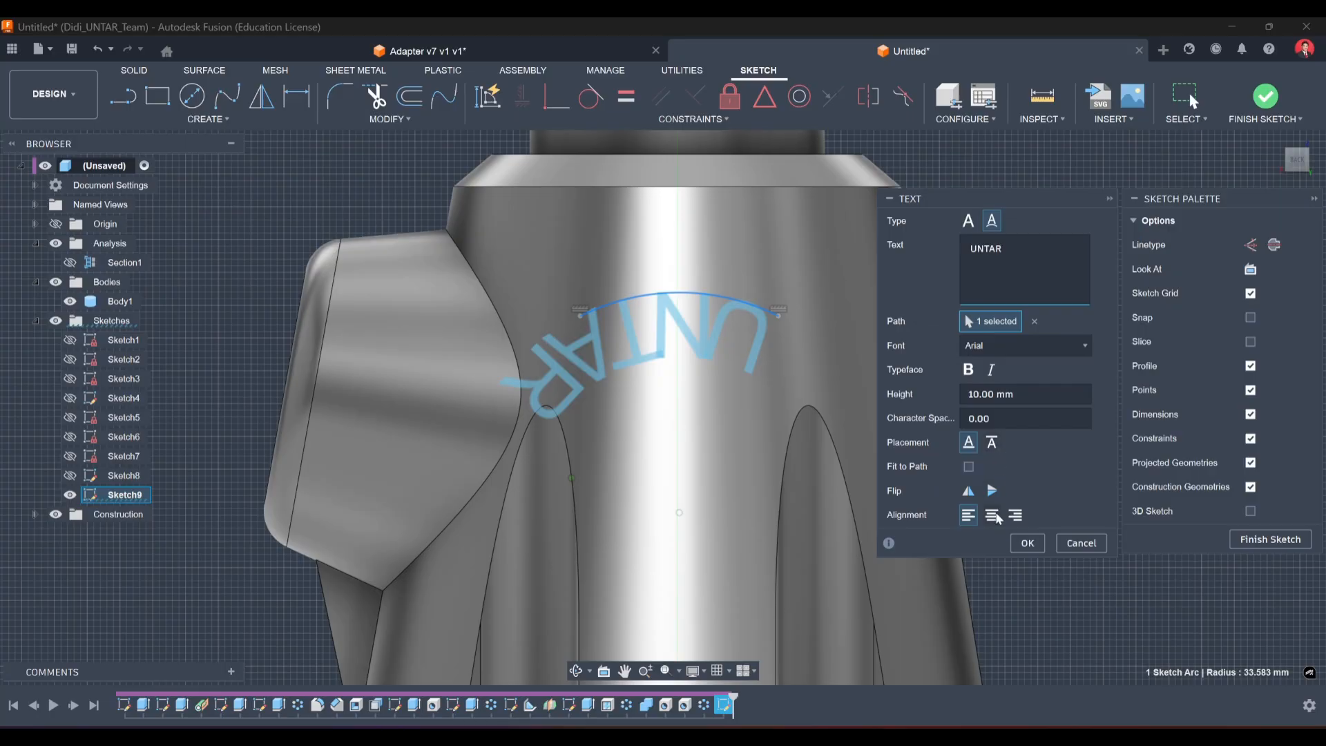
Center-align the arc text, flip it horizontally and vertically, place it below the path, and set its height to 7 mm.
{"action": "left_click", "coordinate": [991, 524]}
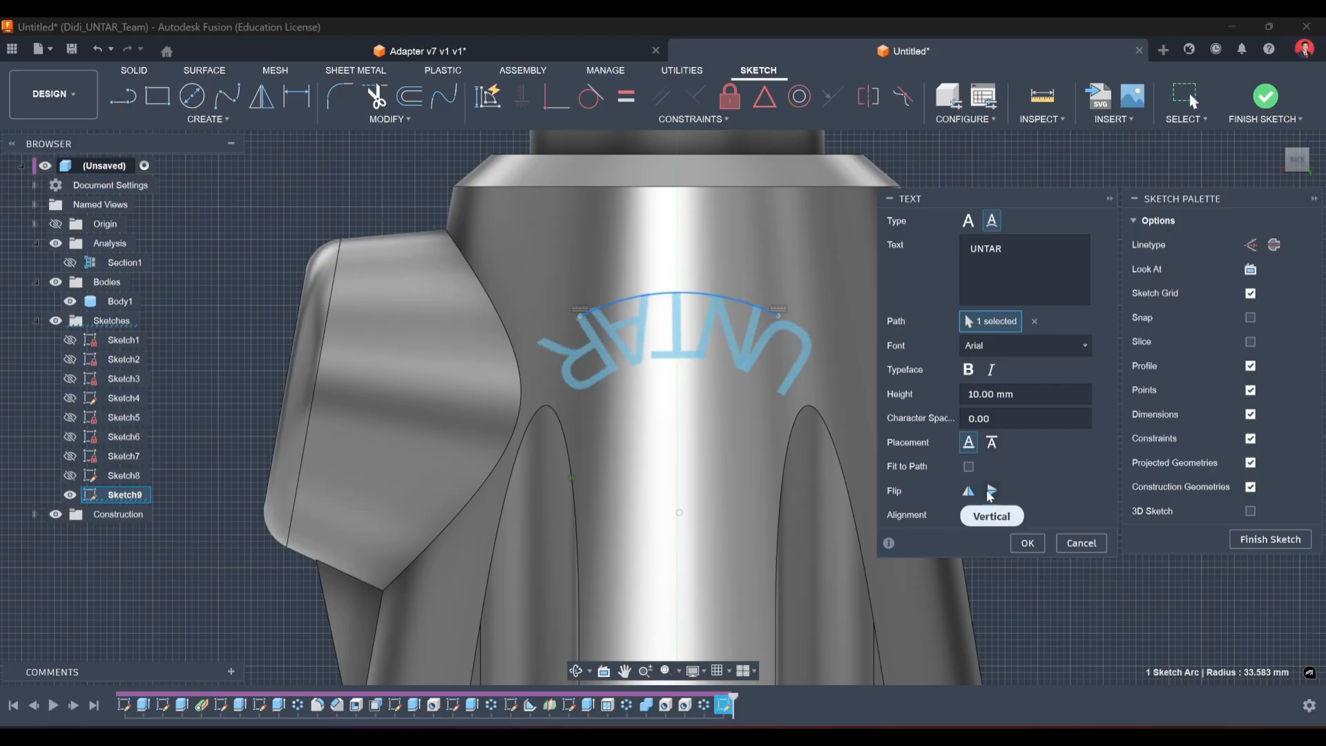
{"action": "left_click", "coordinate": [991, 492]}
{"action": "left_click", "coordinate": [991, 493]}
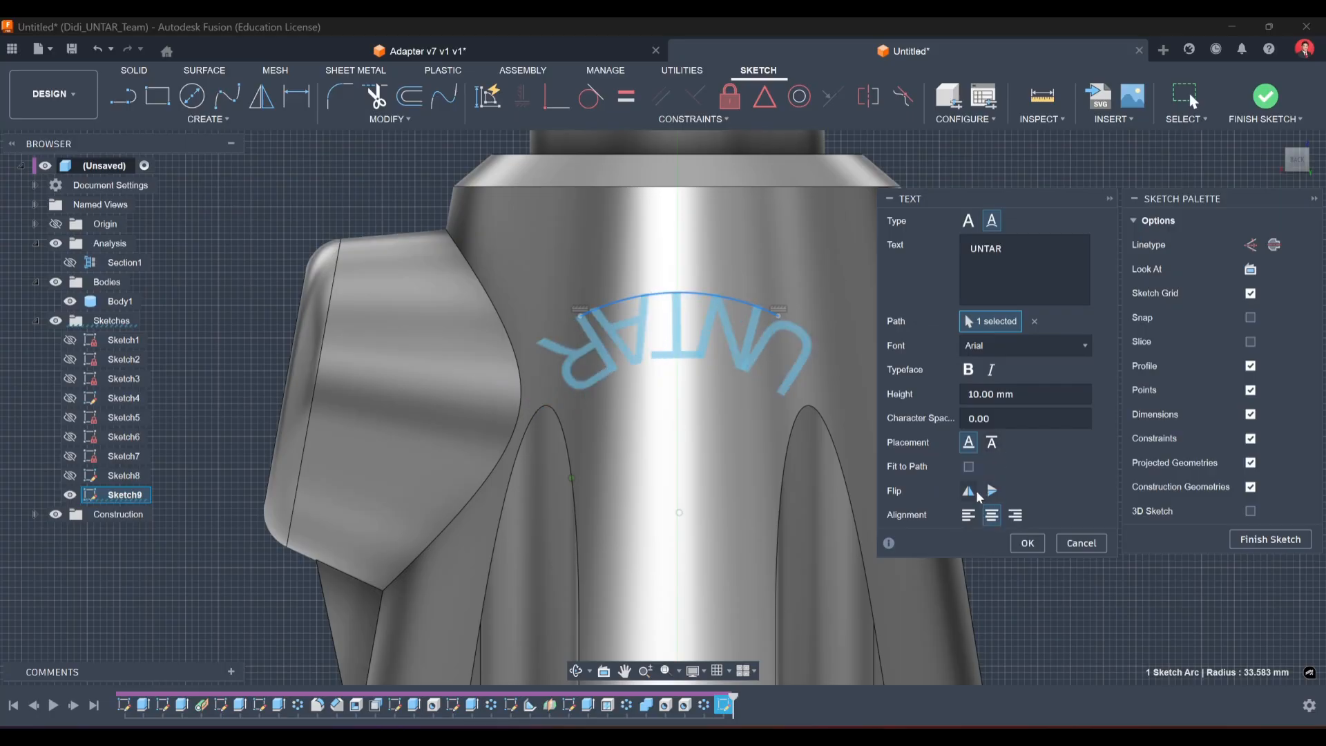
{"action": "left_click", "coordinate": [970, 493]}
{"action": "left_click", "coordinate": [992, 443]}
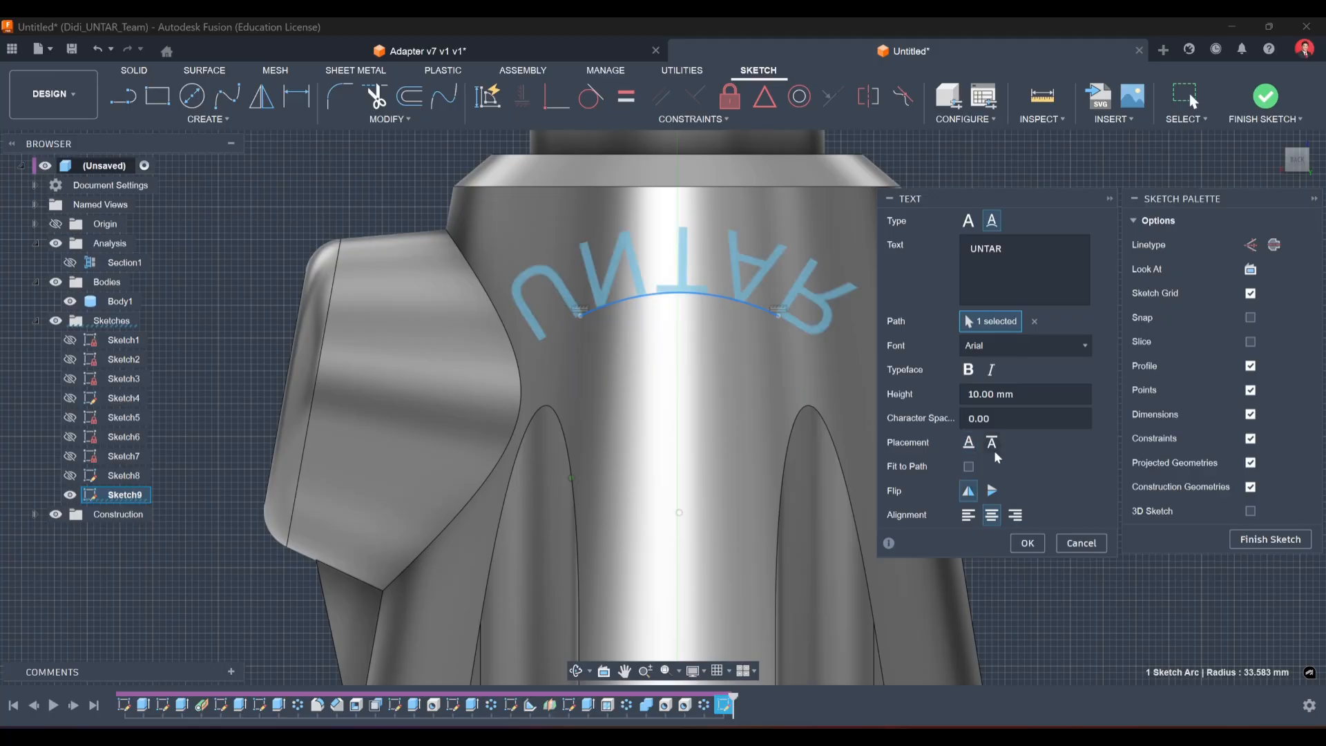
{"action": "left_click", "coordinate": [988, 492]}
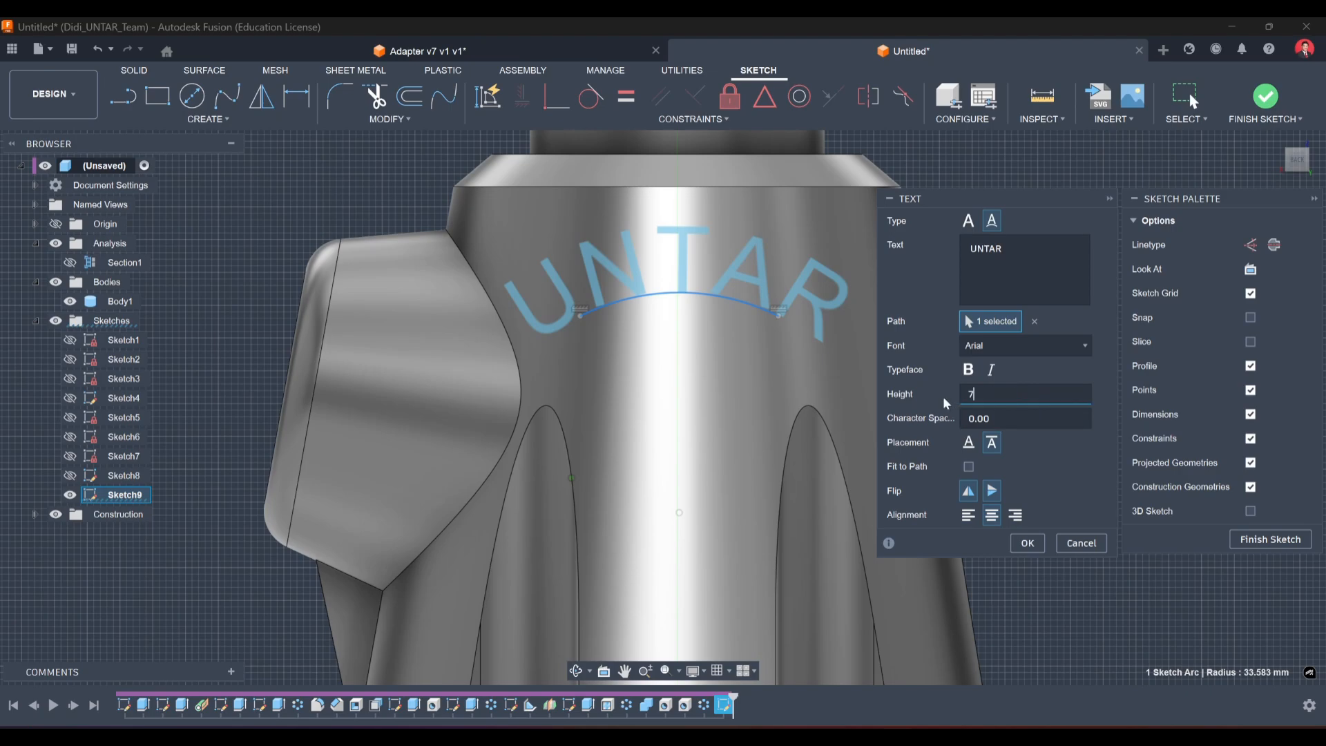
Set the arc text's font to Britannic Bold, create the text and finish the sketch.
{"action": "left_click", "coordinate": [1030, 350]}
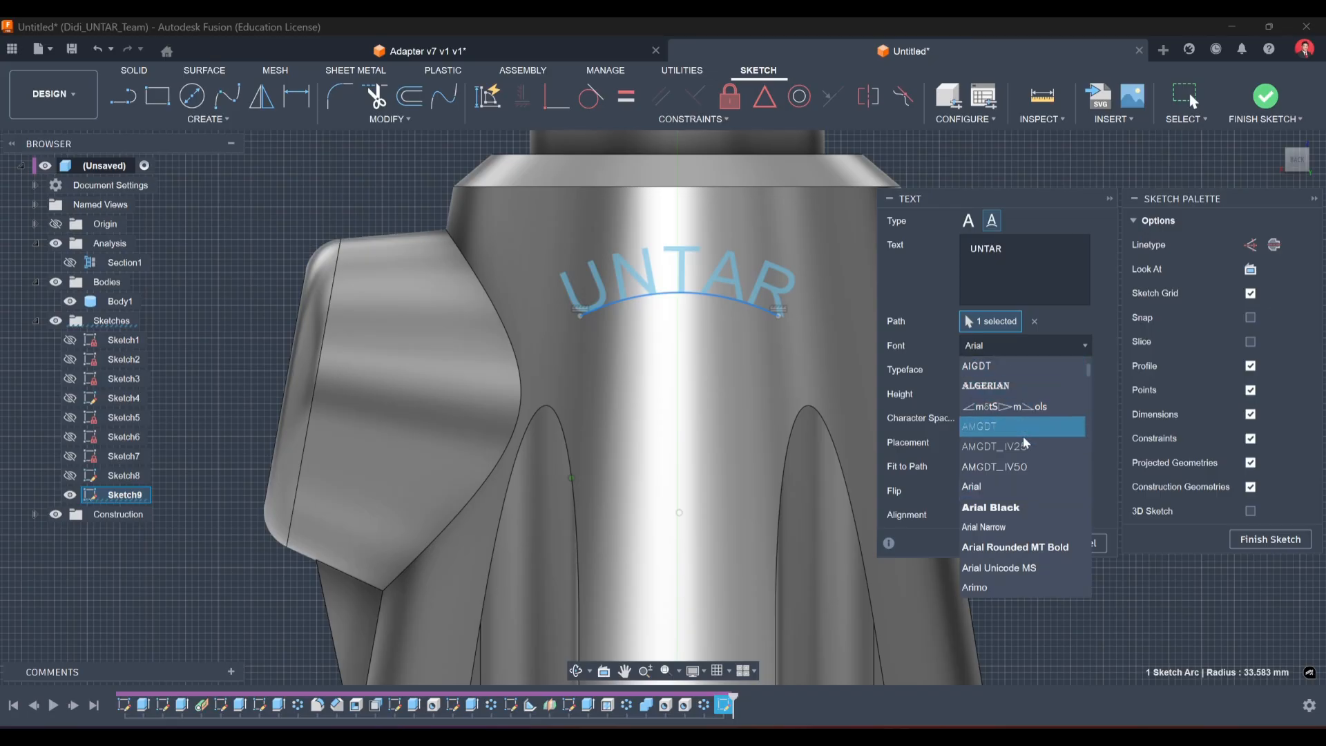
{"action": "scroll", "coordinate": [1025, 445], "scroll_direction": "down", "scroll_amount": 3}
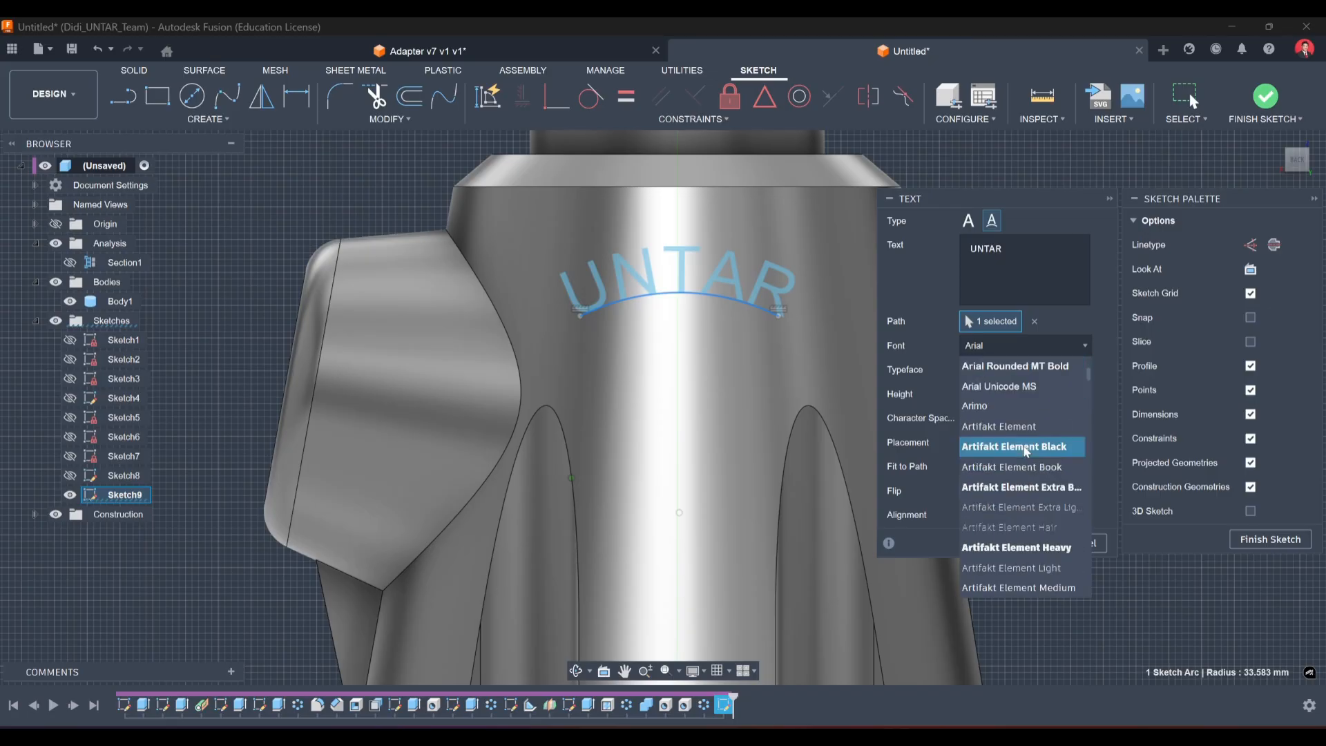
{"action": "scroll", "coordinate": [1026, 450], "scroll_direction": "down", "scroll_amount": 3}
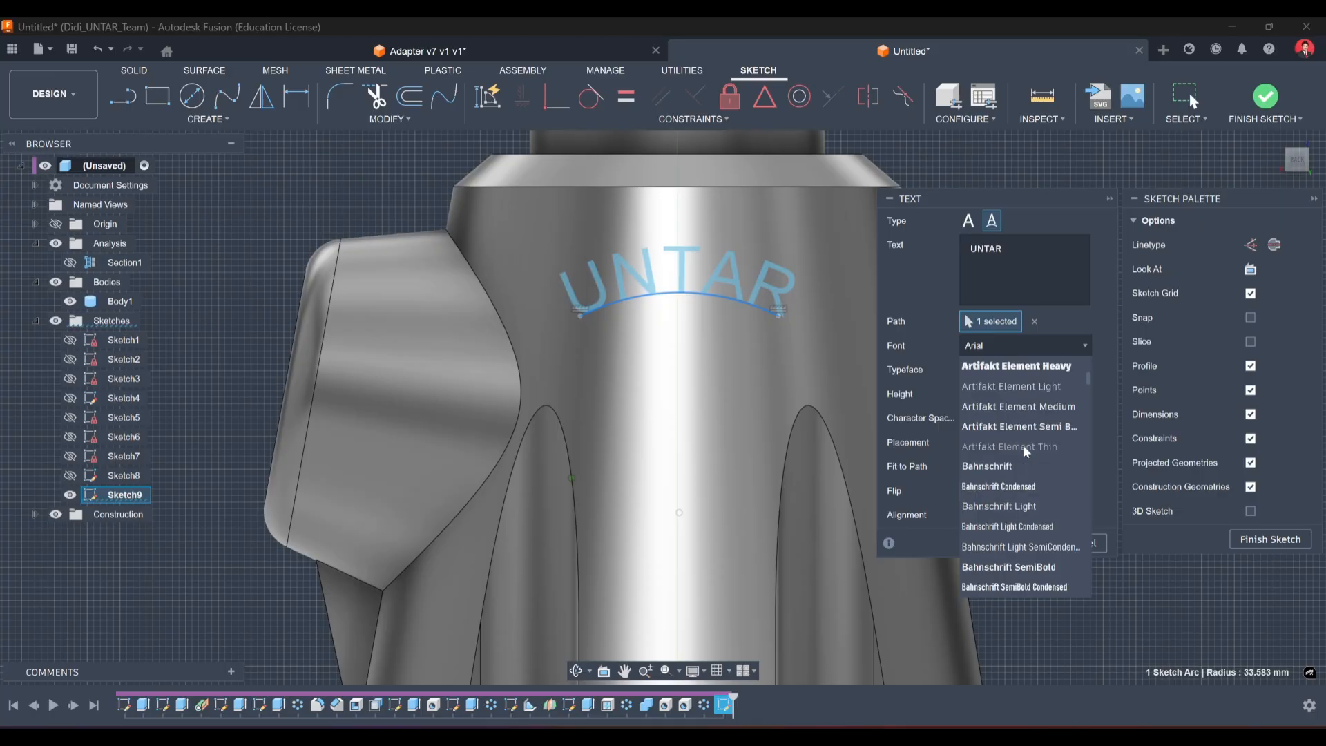
{"action": "scroll", "coordinate": [1027, 451], "scroll_direction": "down", "scroll_amount": 2}
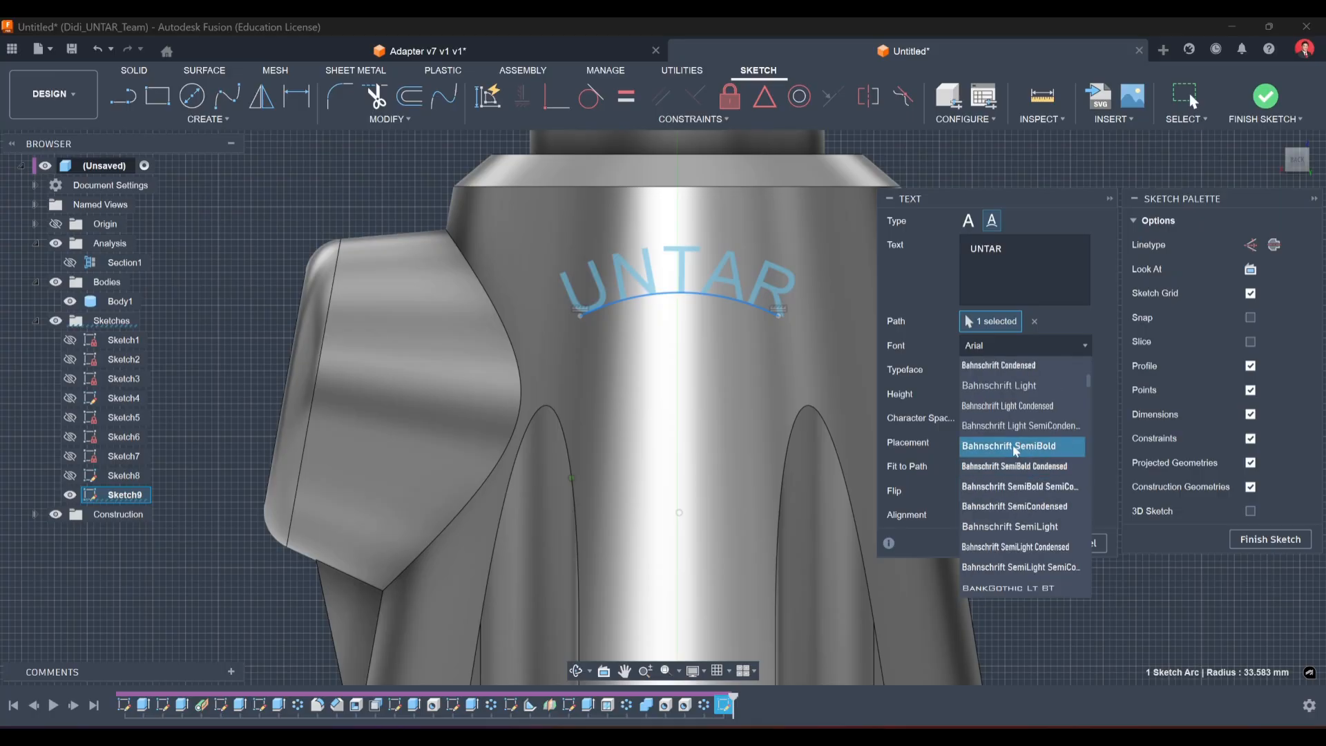
{"action": "scroll", "coordinate": [1022, 450], "scroll_direction": "down", "scroll_amount": 4}
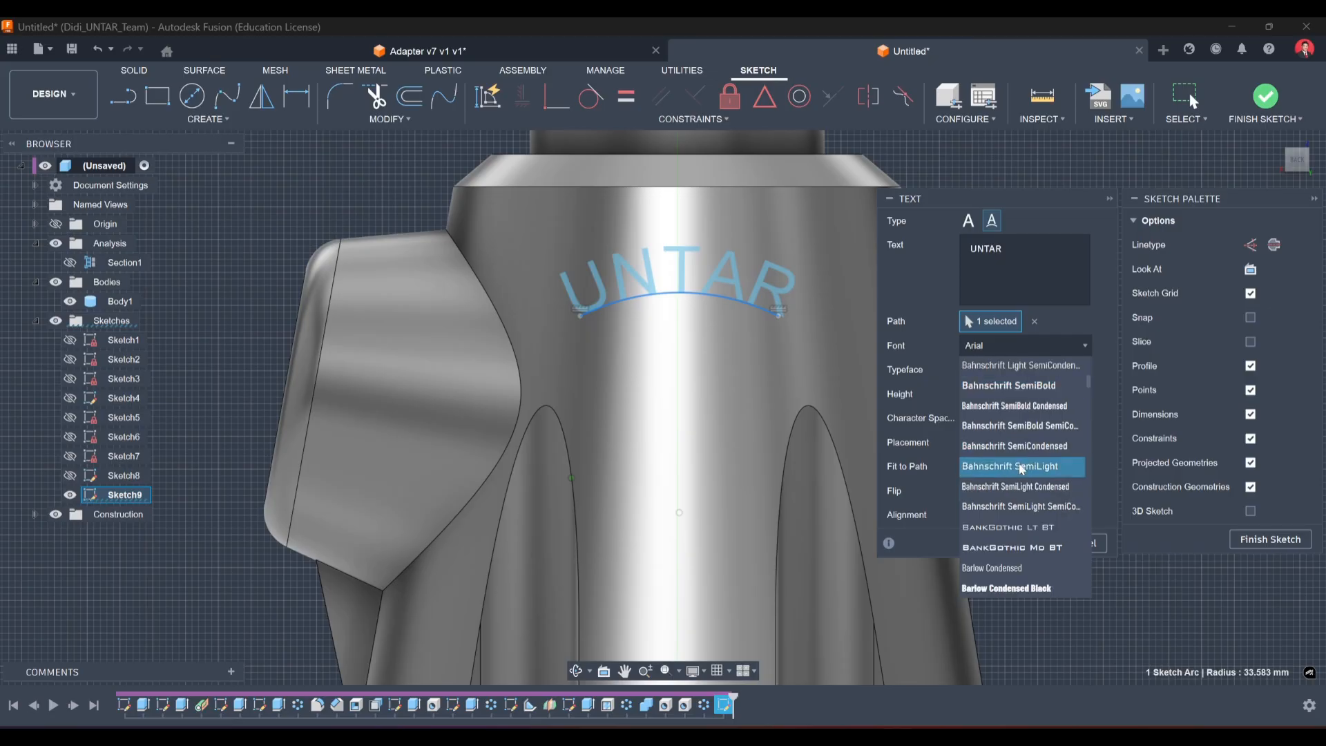
{"action": "scroll", "coordinate": [1043, 447], "scroll_direction": "up", "scroll_amount": 1}
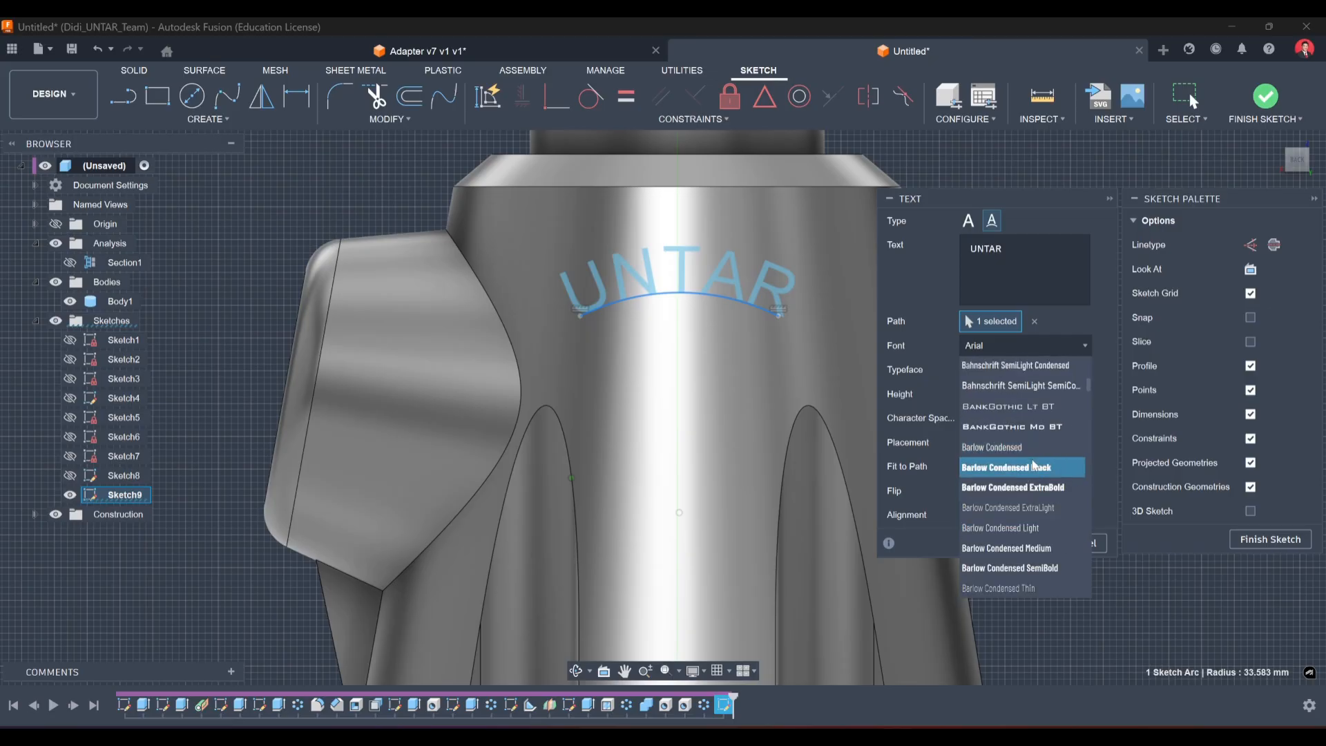
{"action": "scroll", "coordinate": [1028, 523], "scroll_direction": "down", "scroll_amount": 2}
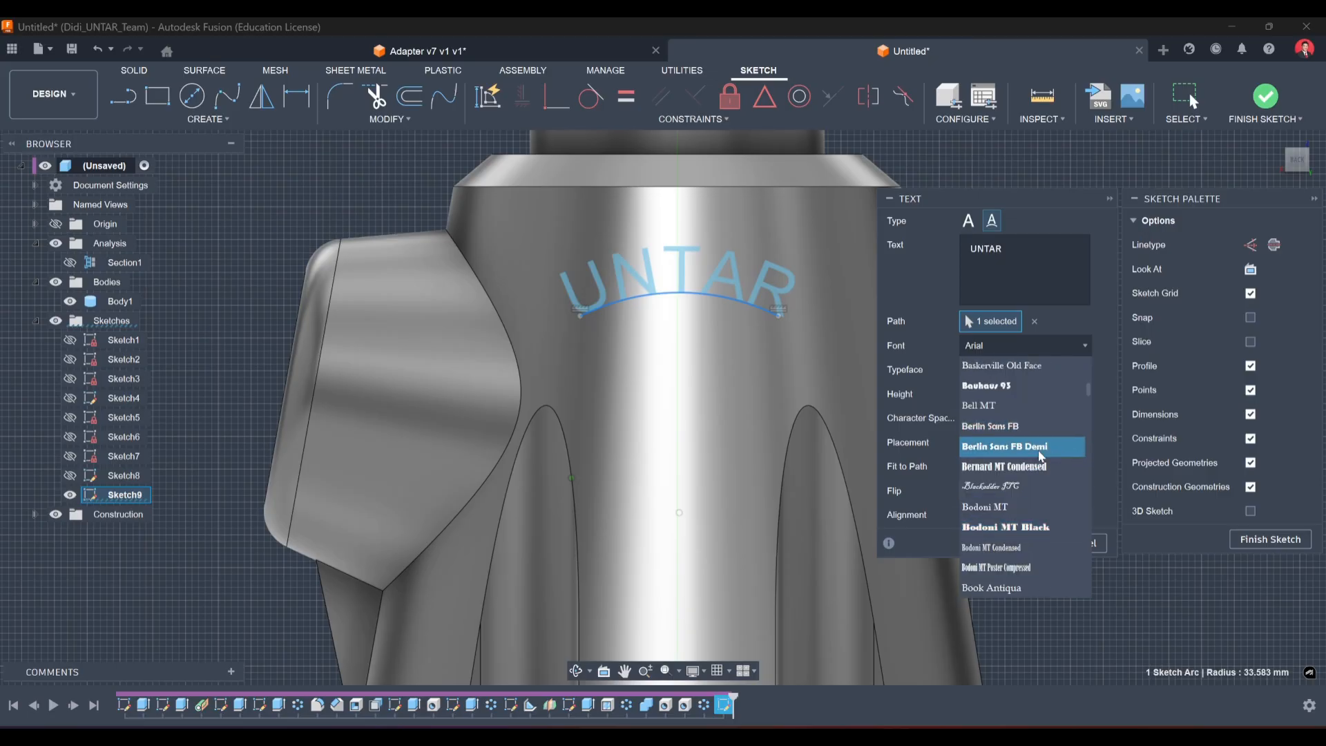
{"action": "left_click", "coordinate": [1042, 449]}
{"action": "left_click", "coordinate": [1030, 345]}
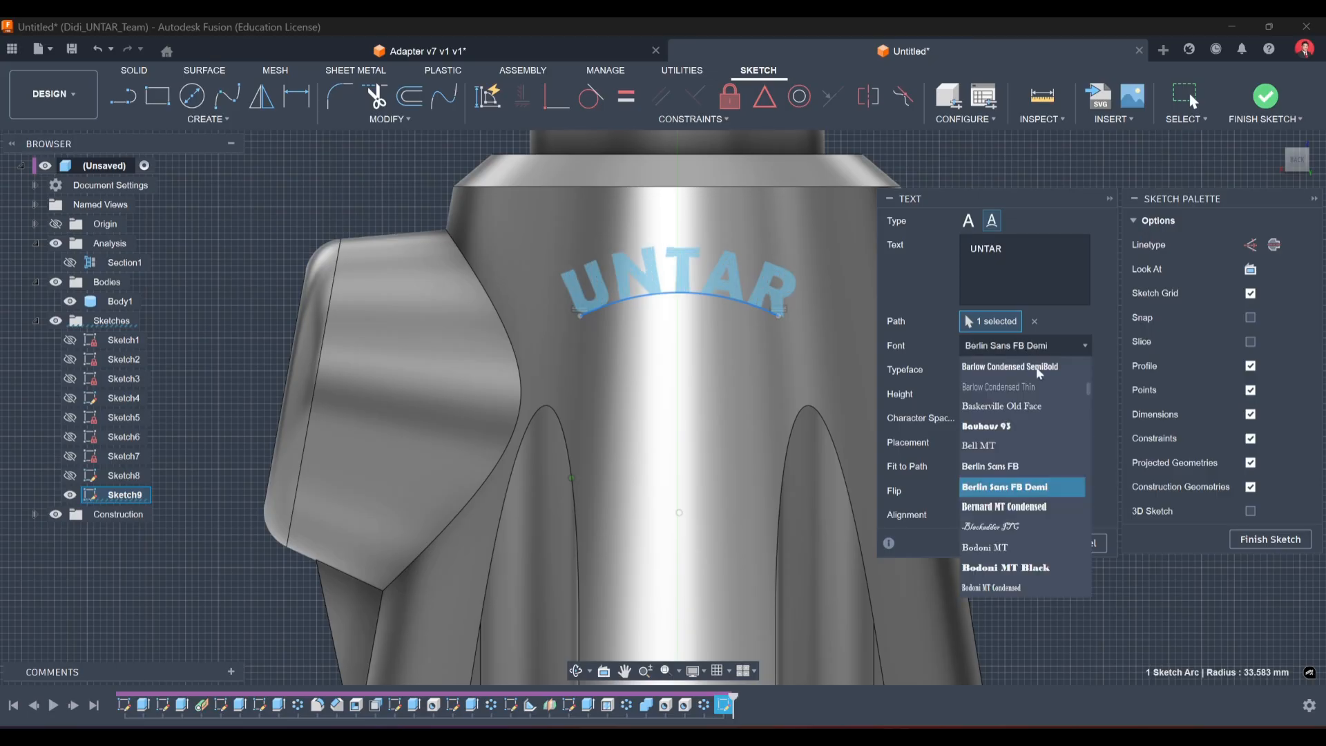
{"action": "scroll", "coordinate": [1048, 504], "scroll_direction": "down", "scroll_amount": 3}
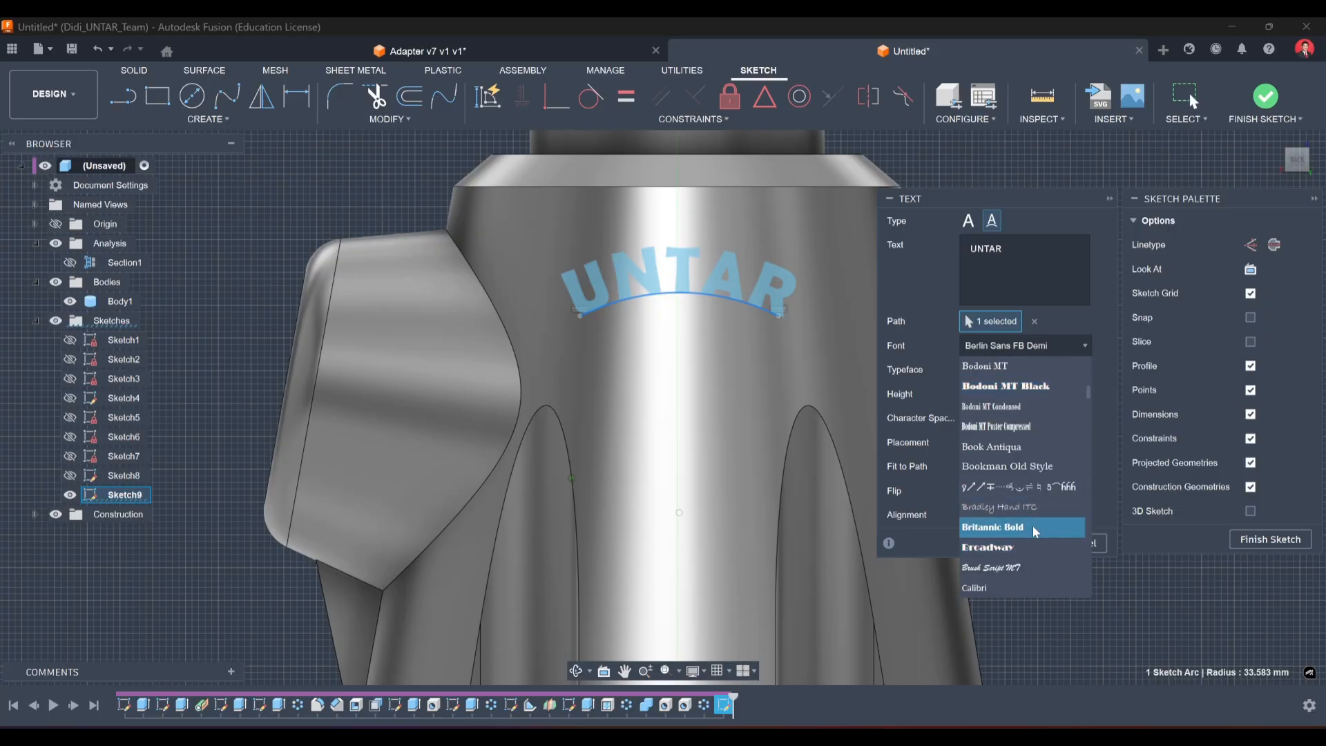
{"action": "left_click", "coordinate": [1035, 527]}
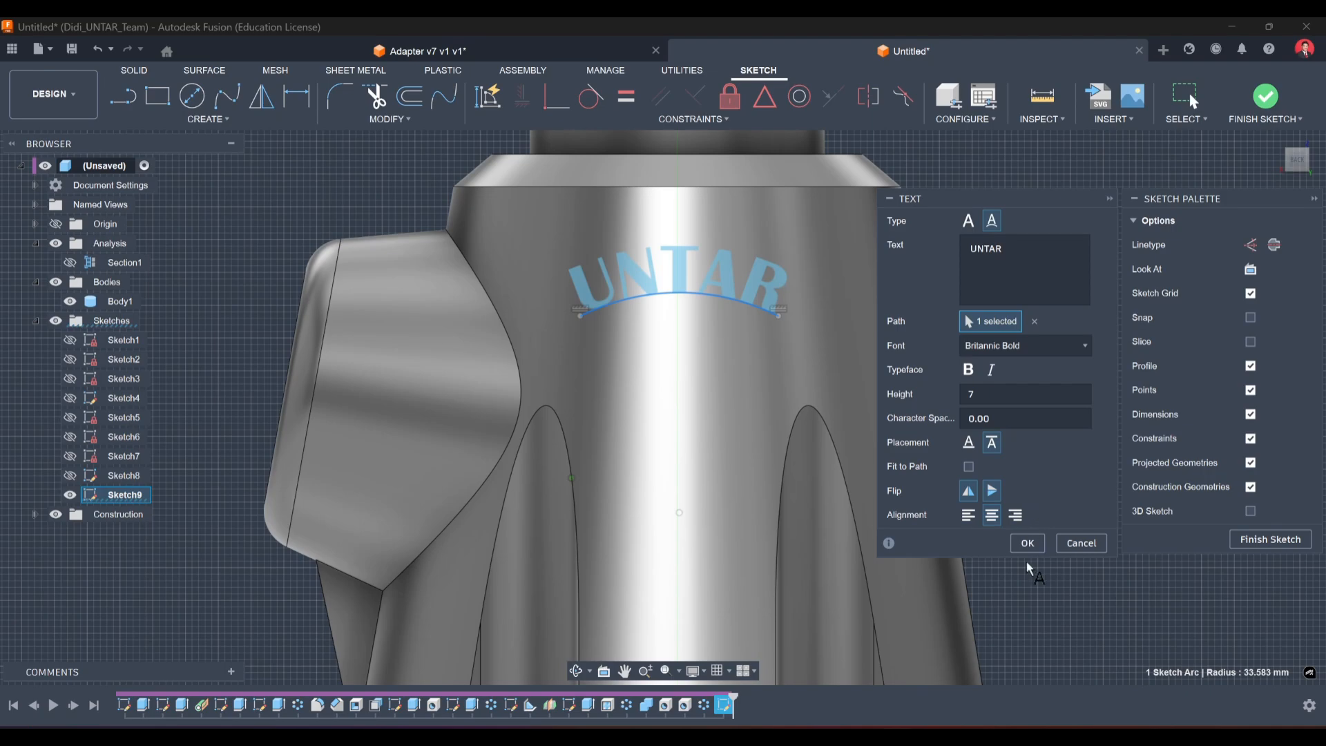
{"action": "left_click", "coordinate": [1026, 544]}
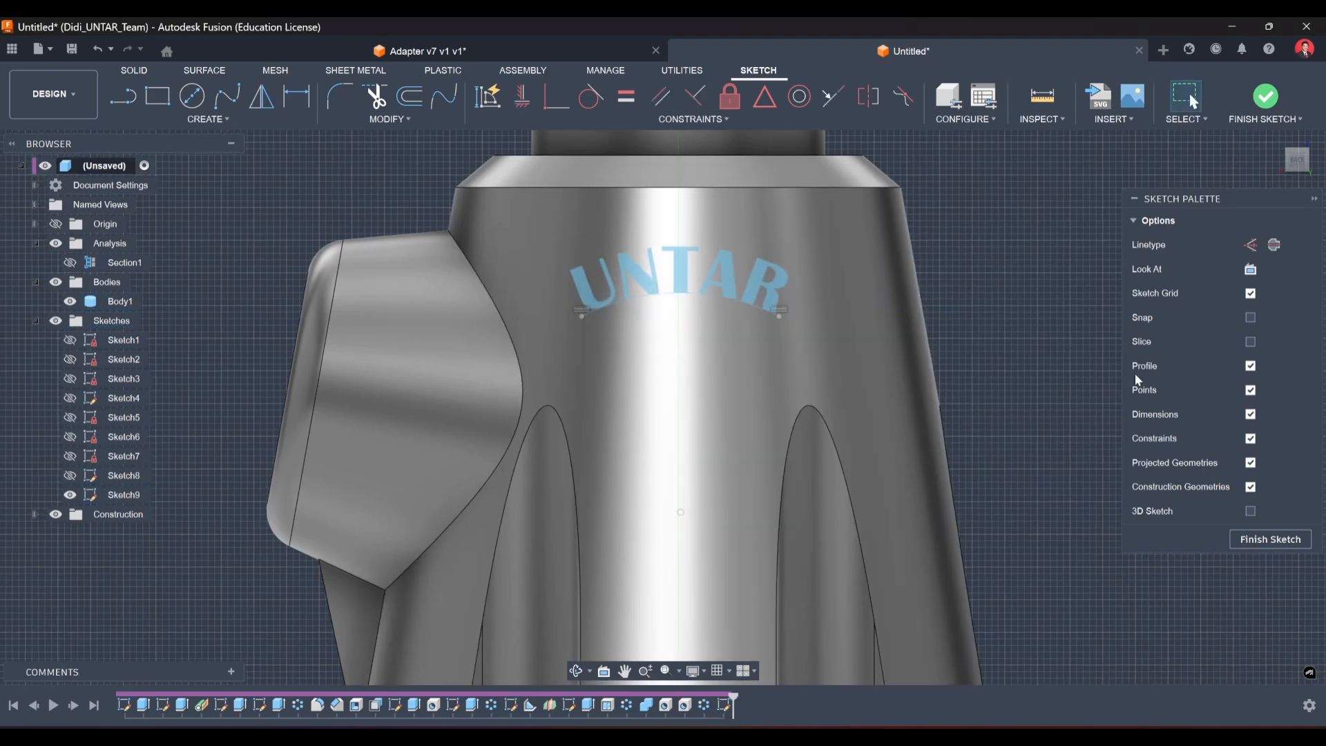
{"action": "left_click", "coordinate": [1259, 540]}
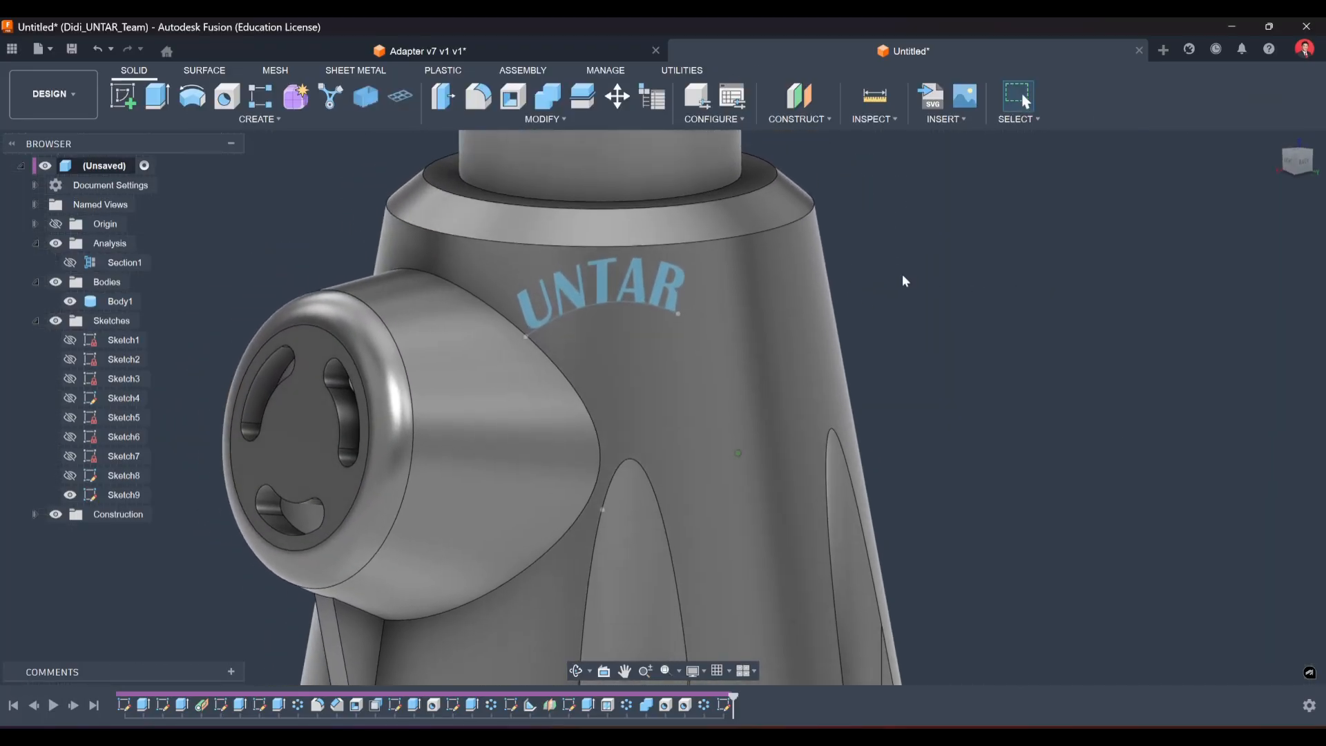
Start an Emboss of the UNTAR text profile onto the housing's tapered outer face.
{"action": "left_click", "coordinate": [260, 118]}
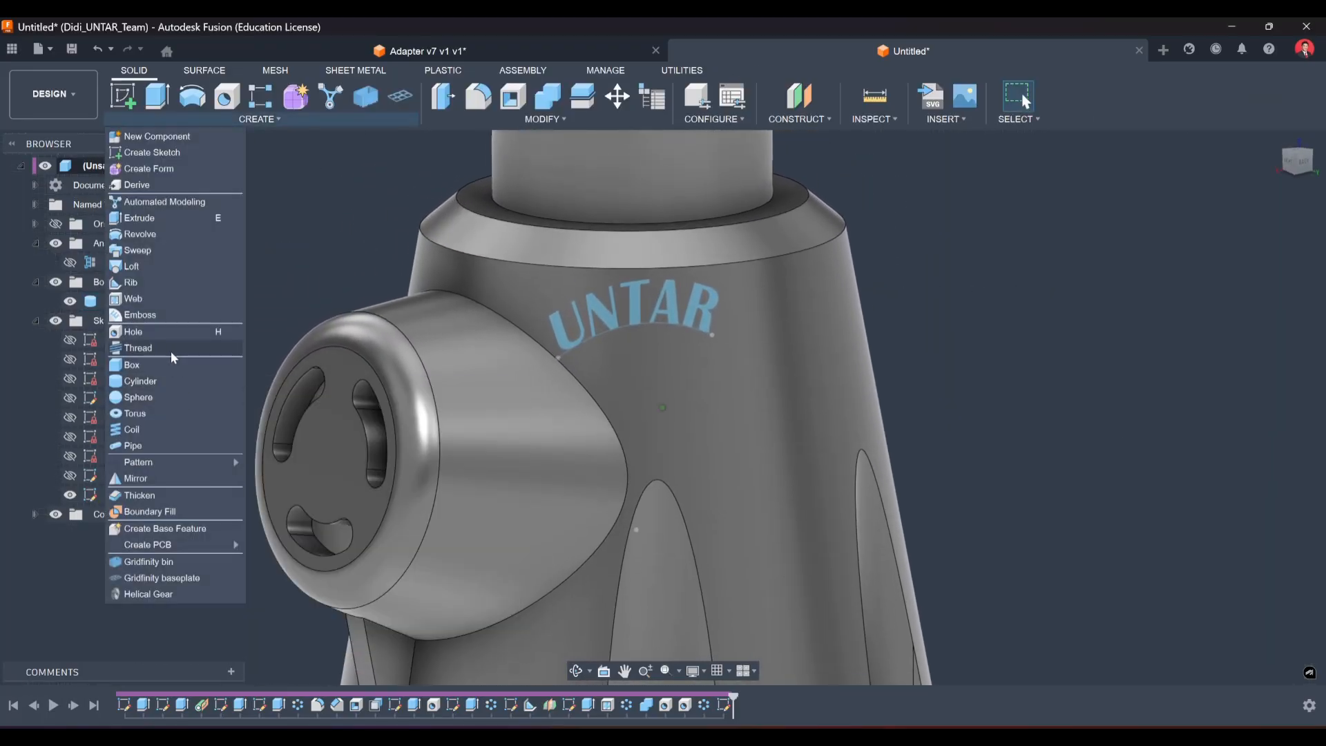
{"action": "left_click", "coordinate": [155, 316]}
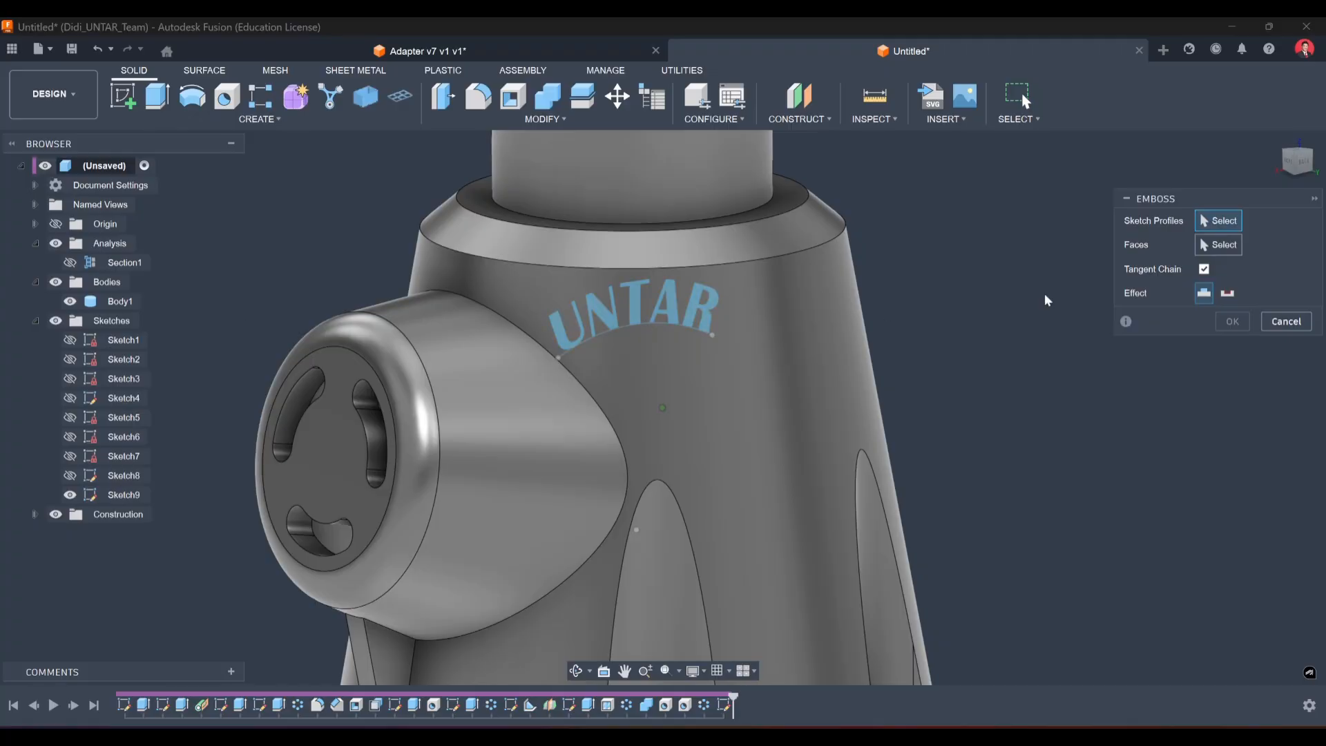
{"action": "left_click", "coordinate": [698, 291]}
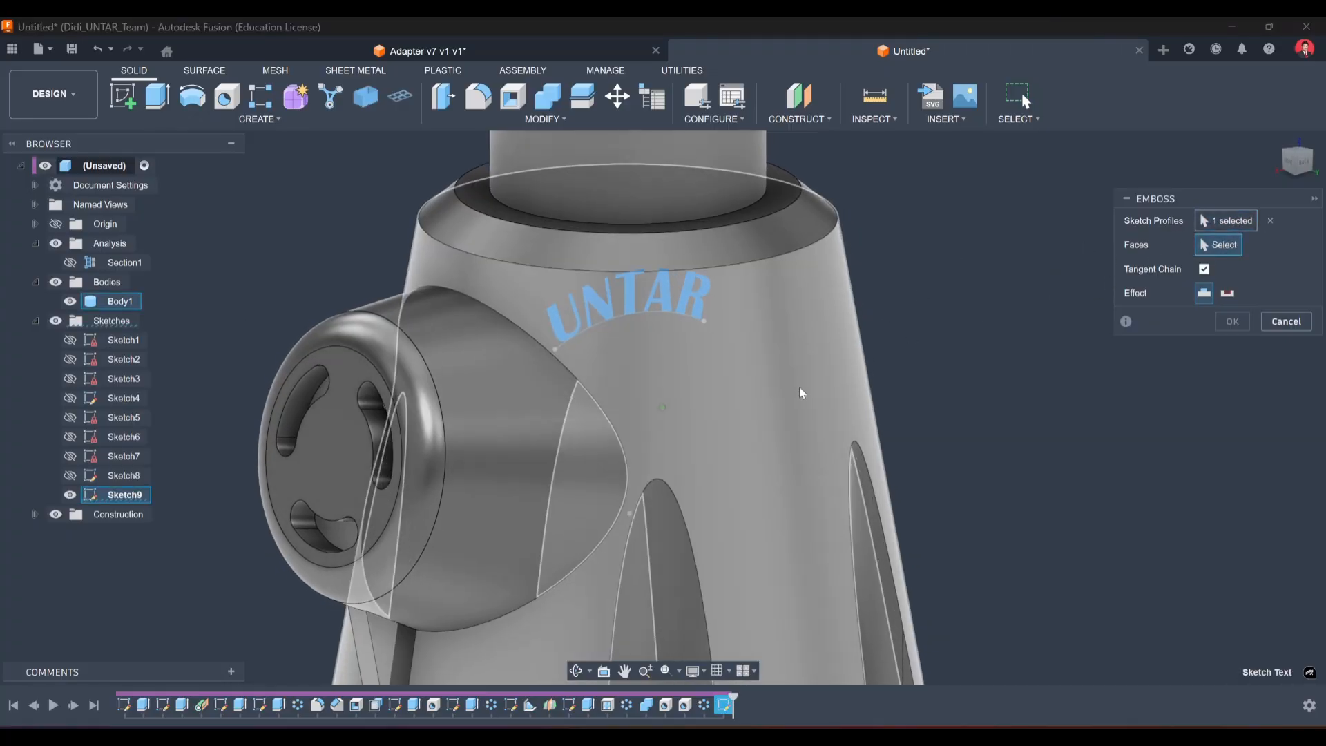
{"action": "left_click", "coordinate": [794, 386]}
{"action": "middle_click_drag", "start_coordinate": [1022, 378], "coordinate": [684, 339], "text": "shift"}
{"action": "scroll", "coordinate": [678, 341], "scroll_direction": "up", "scroll_amount": 4}
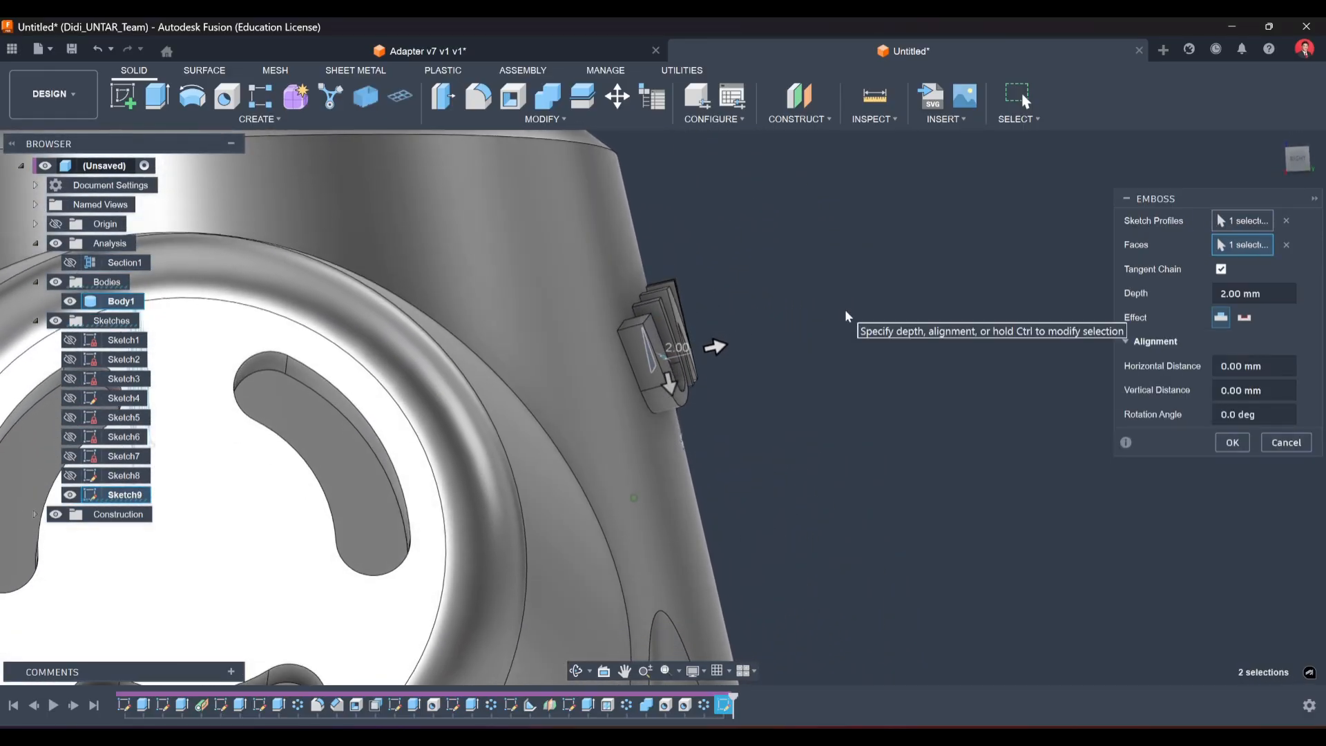
{"action": "mouse_move", "coordinate": [845, 312]}
{"action": "middle_mouse_down", "text": "shift"}
{"action": "mouse_move", "coordinate": [724, 319]}
{"action": "mouse_move", "coordinate": [935, 323]}
{"action": "mouse_move", "coordinate": [987, 352]}
{"action": "middle_mouse_up", "text": "shift"}
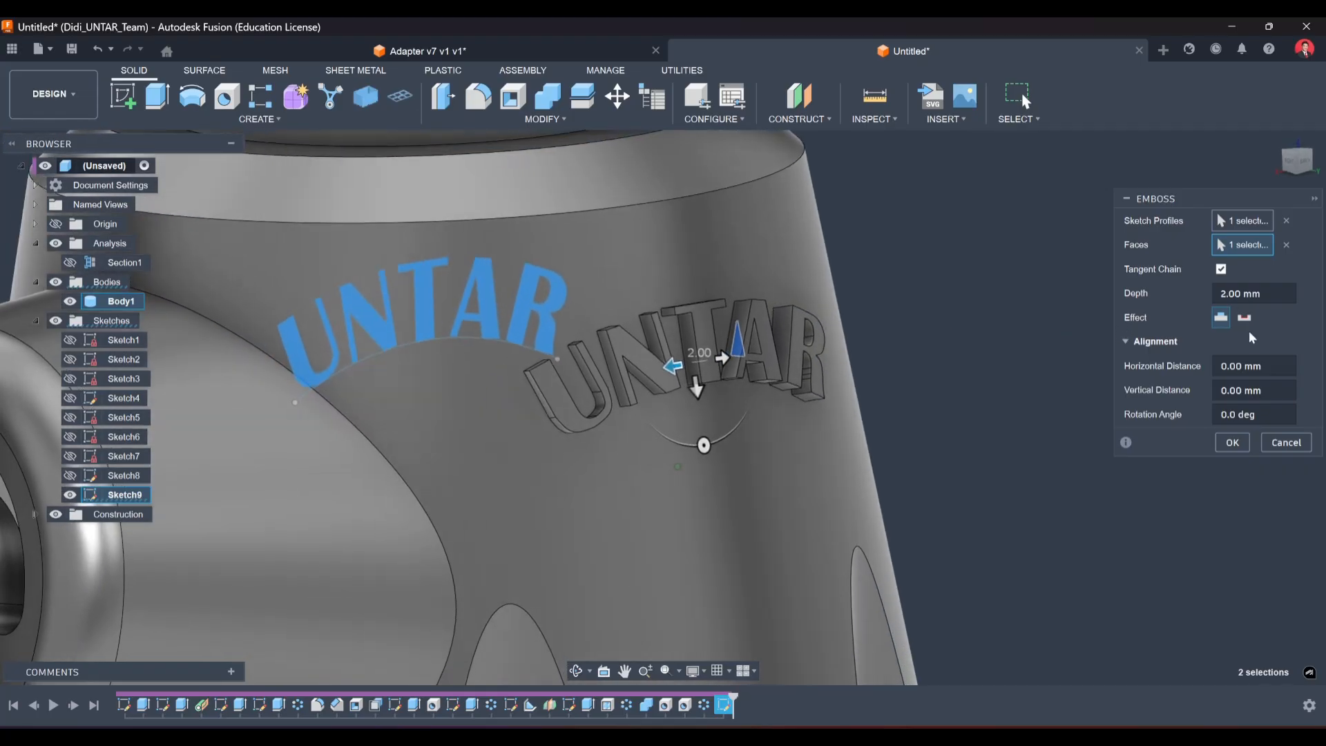
Set the emboss depth to 1 mm and create the raised text on the housing's back.
{"action": "left_click_drag", "start_coordinate": [1283, 292], "coordinate": [1179, 288]}
{"action": "type", "text": "1"}
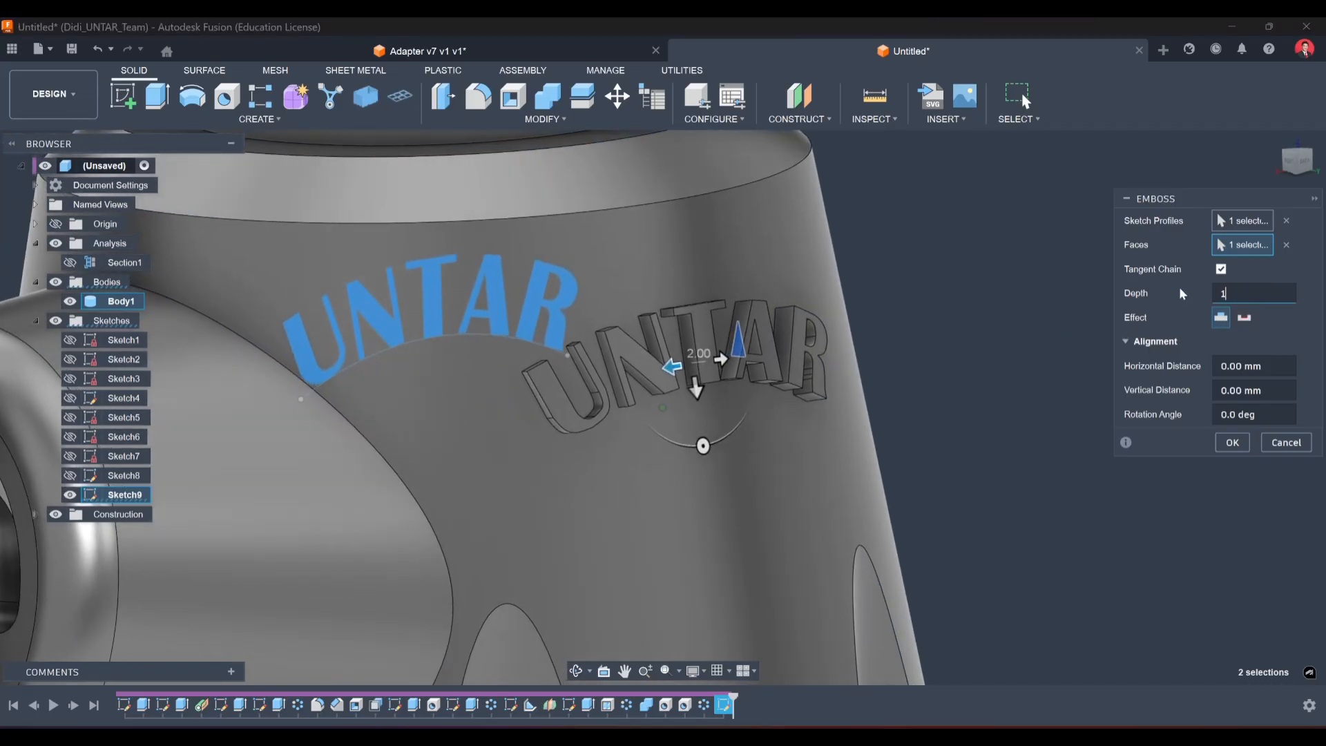
{"action": "mouse_move", "coordinate": [938, 312]}
{"action": "middle_mouse_down", "text": "shift"}
{"action": "mouse_move", "coordinate": [876, 360]}
{"action": "mouse_move", "coordinate": [1244, 342]}
{"action": "mouse_move", "coordinate": [1161, 355]}
{"action": "mouse_move", "coordinate": [1275, 438]}
{"action": "mouse_move", "coordinate": [915, 415]}
{"action": "mouse_move", "coordinate": [1091, 349]}
{"action": "middle_mouse_up", "text": "shift"}
{"action": "left_click", "coordinate": [1301, 162]}
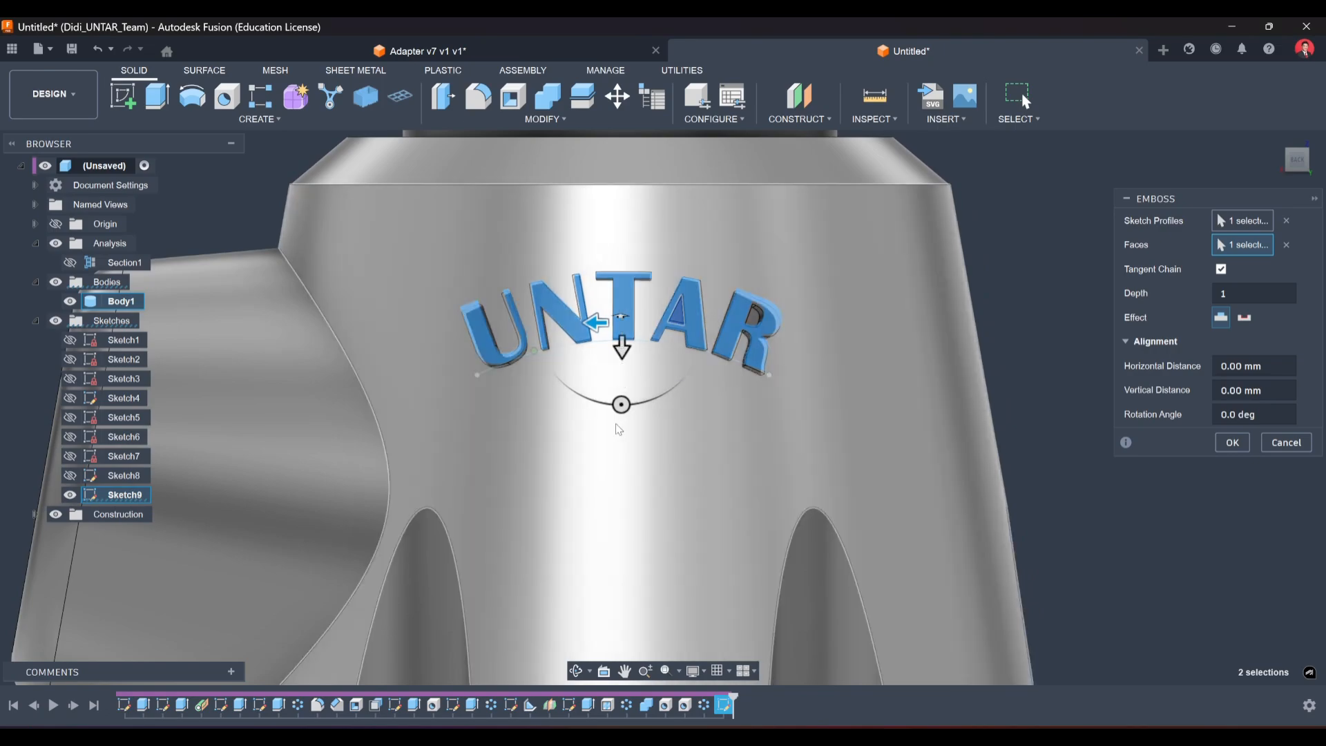
{"action": "mouse_move", "coordinate": [621, 362]}
{"action": "left_mouse_down"}
{"action": "mouse_move", "coordinate": [621, 393]}
{"action": "mouse_move", "coordinate": [621, 360]}
{"action": "left_mouse_up"}
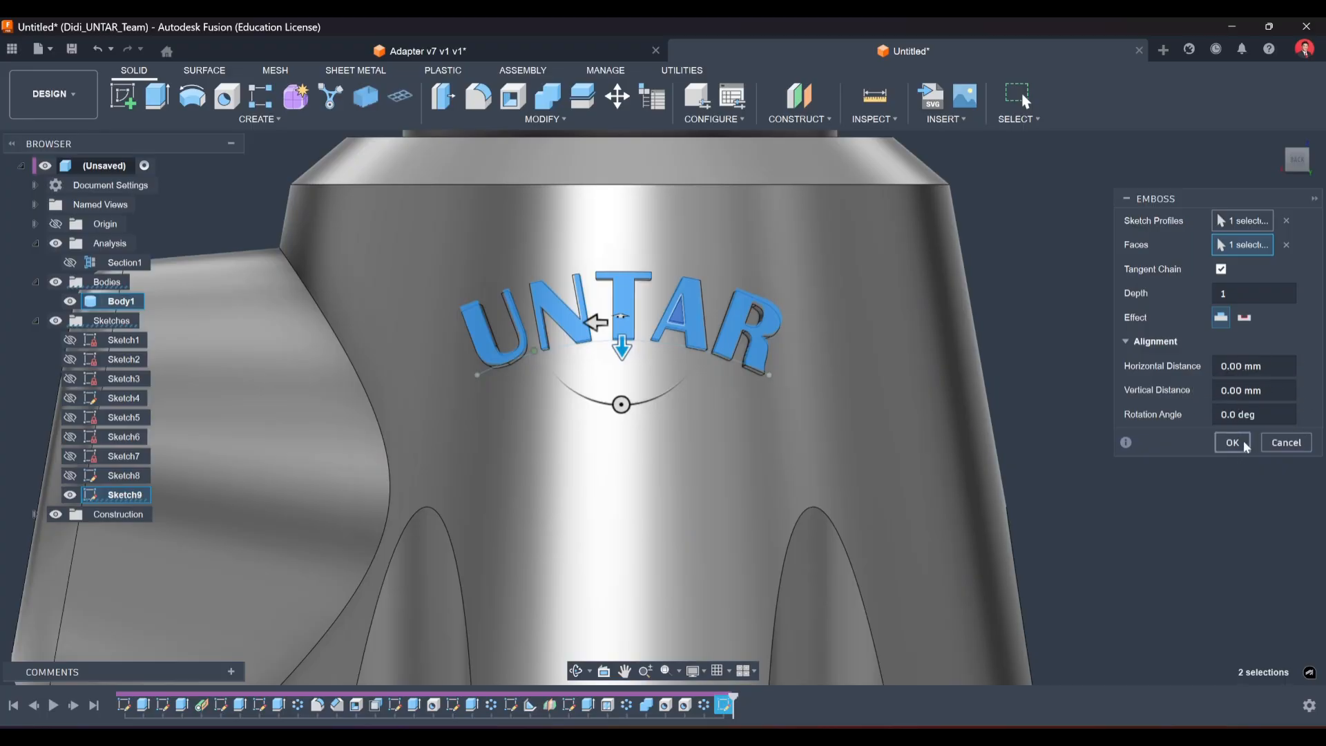
{"action": "left_click", "coordinate": [1233, 448]}
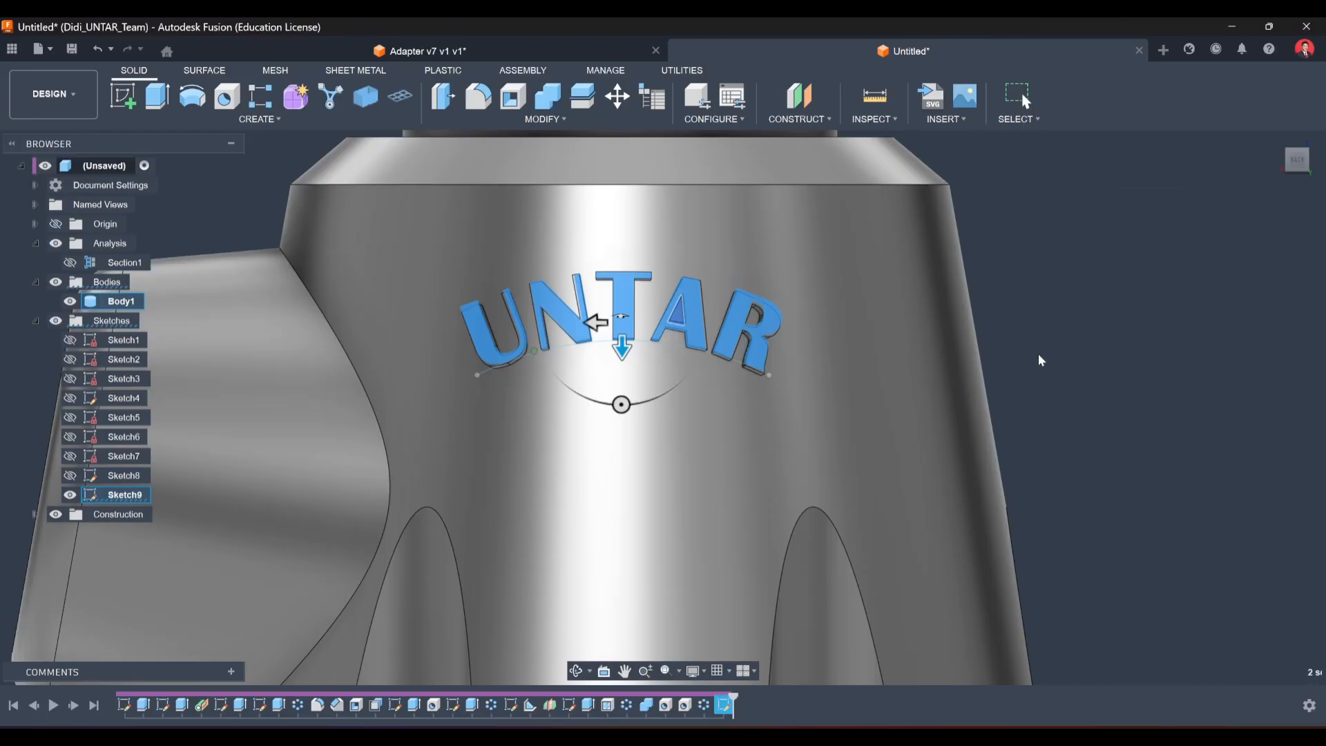
{"action": "mouse_move", "coordinate": [1047, 347]}
{"action": "middle_mouse_down", "text": "shift"}
{"action": "mouse_move", "coordinate": [1187, 330]}
{"action": "mouse_move", "coordinate": [901, 383]}
{"action": "mouse_move", "coordinate": [765, 363]}
{"action": "mouse_move", "coordinate": [776, 335]}
{"action": "mouse_move", "coordinate": [828, 341]}
{"action": "middle_mouse_up", "text": "shift"}
{"action": "middle_click_drag", "start_coordinate": [1004, 355], "coordinate": [843, 423], "text": "shift"}
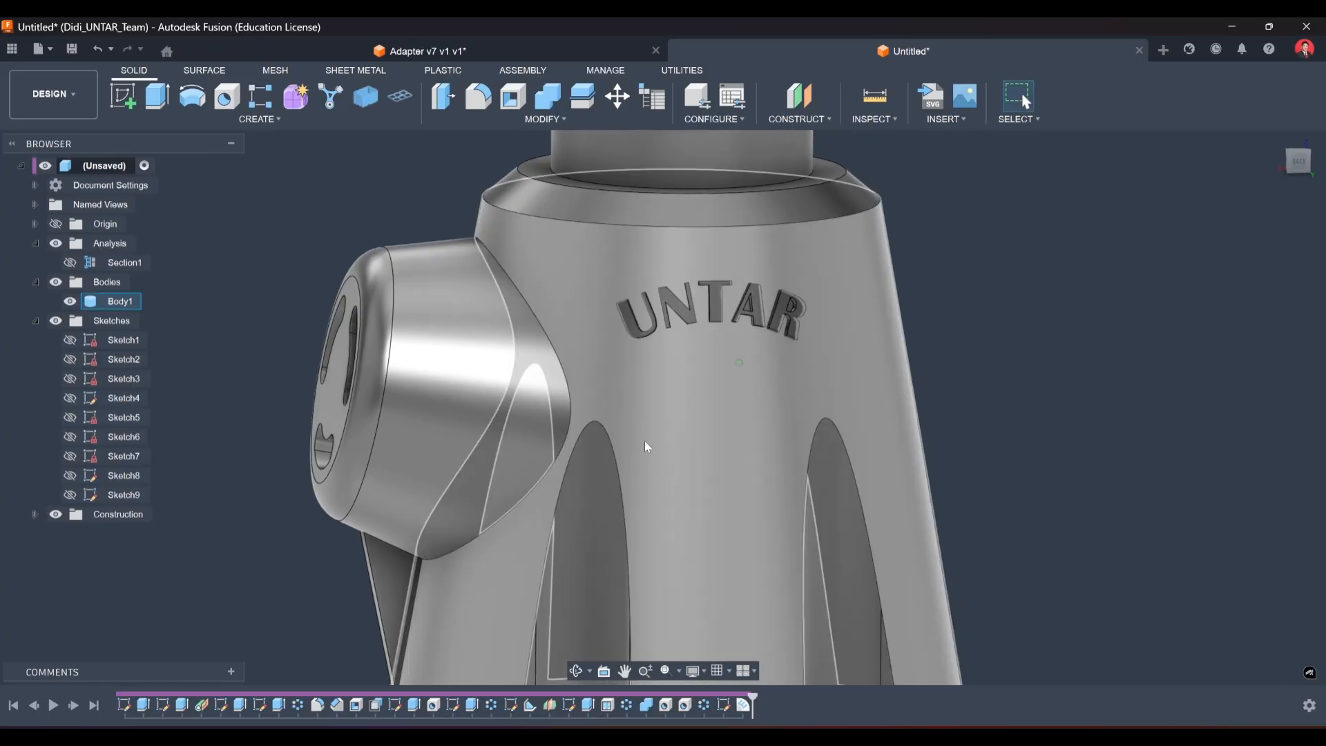
{"action": "middle_click_drag", "start_coordinate": [1119, 369], "coordinate": [1162, 326], "text": "shift"}
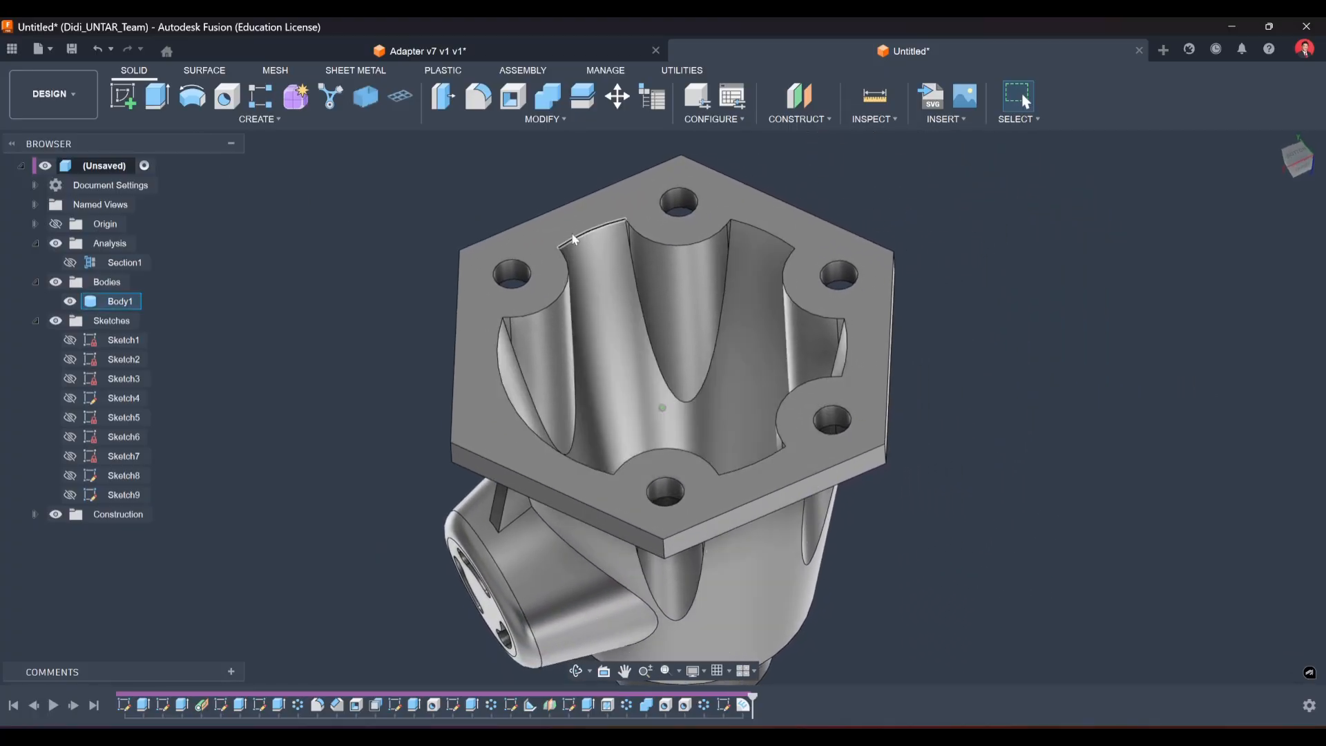
Start a sketch on the hexagonal flange's open face and project that face's edges into it.
{"action": "left_click", "coordinate": [123, 98]}
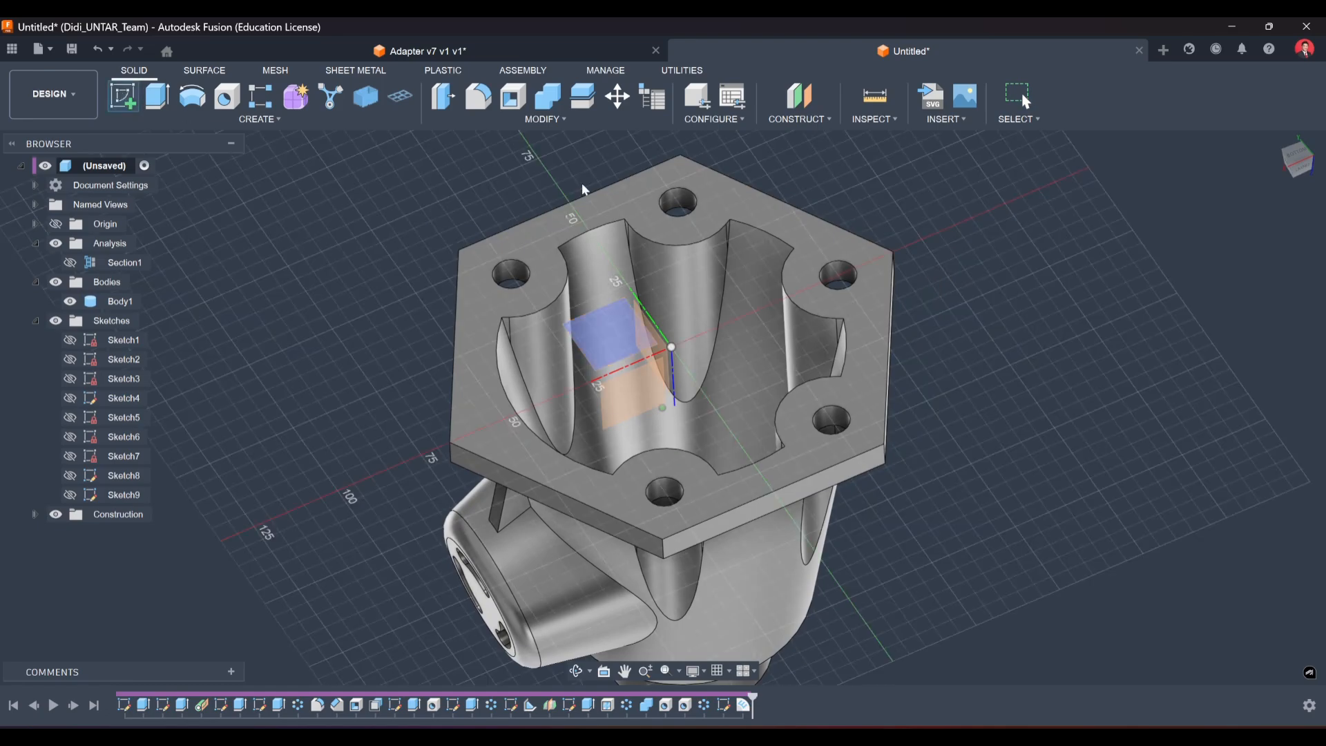
{"action": "left_click", "coordinate": [561, 224]}
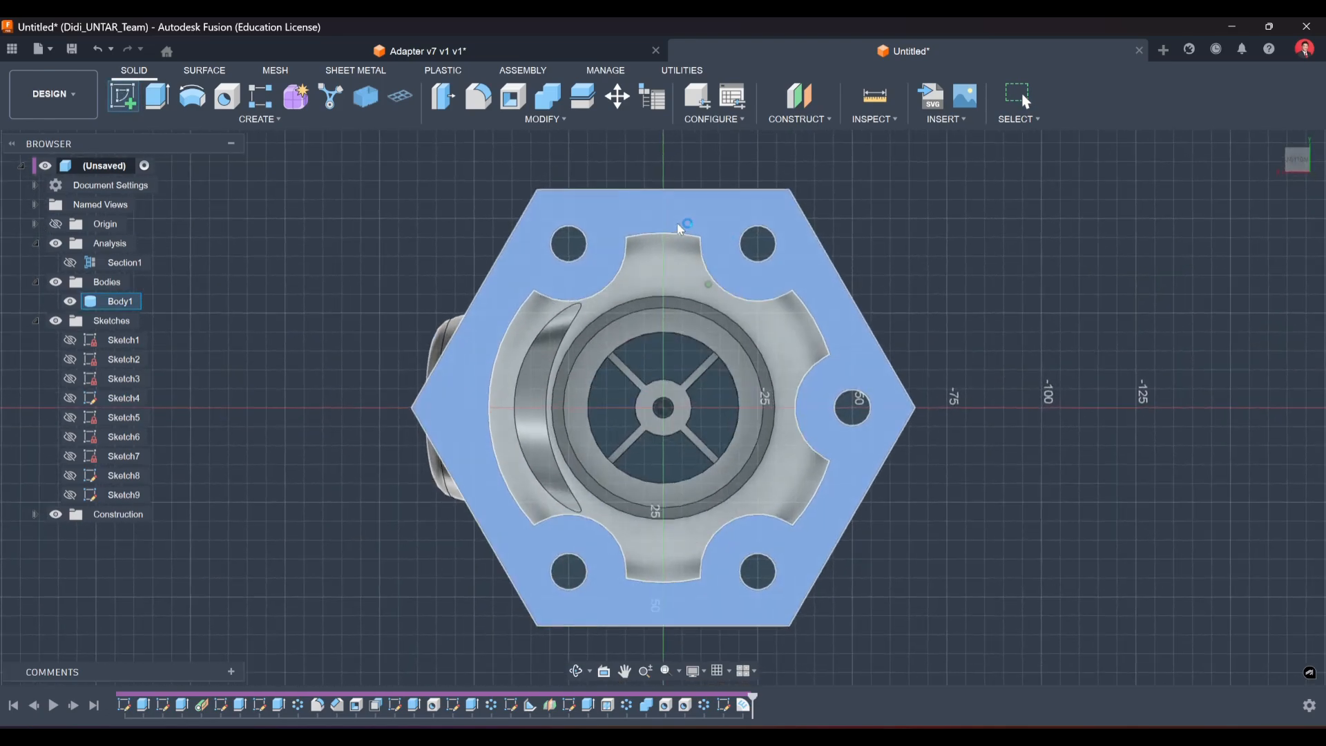
{"action": "left_click", "coordinate": [222, 119]}
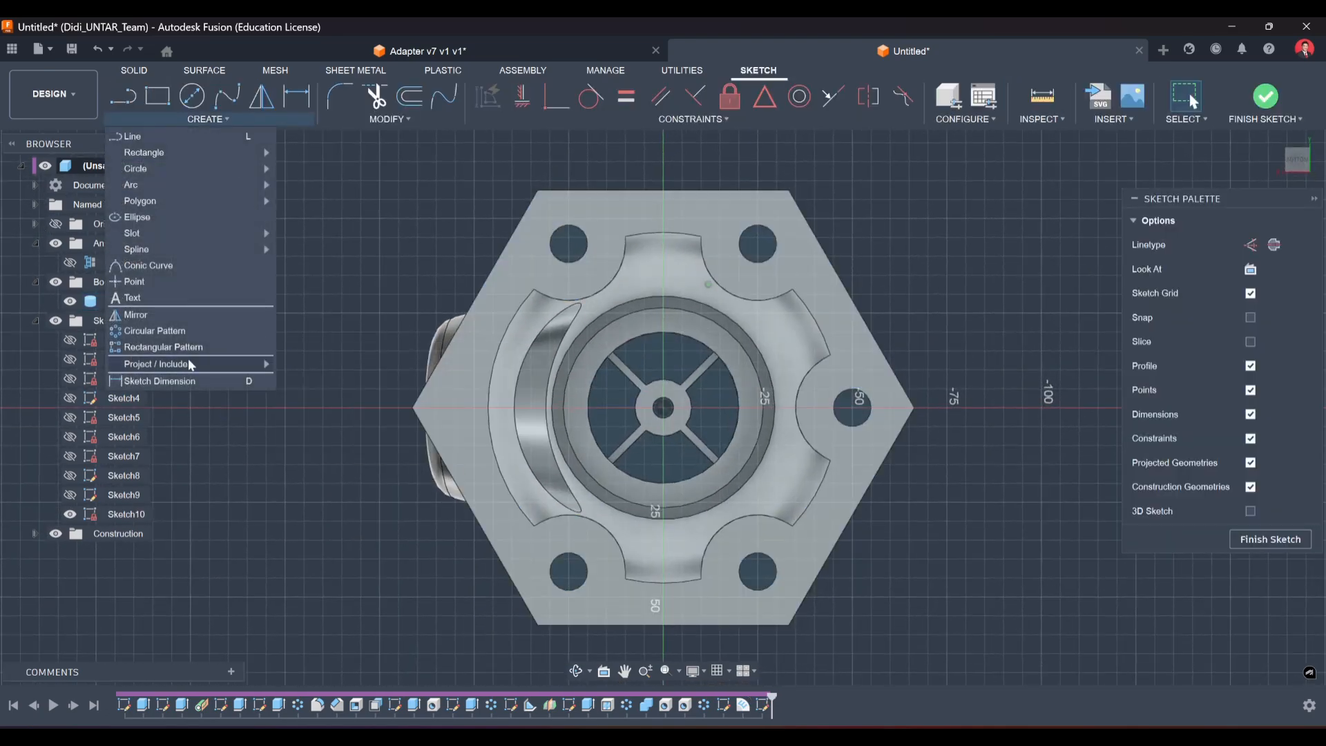
{"action": "mouse_move", "coordinate": [193, 363]}
{"action": "left_click", "coordinate": [305, 366]}
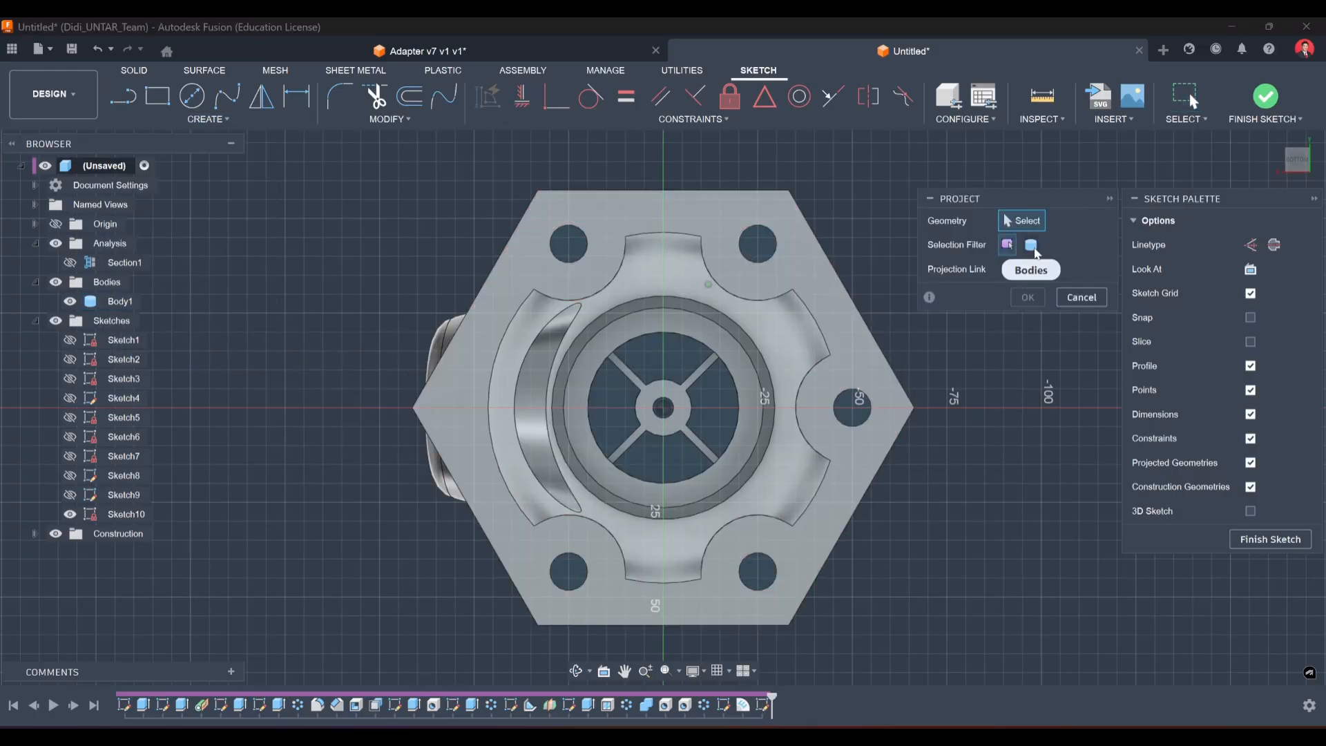
{"action": "left_click", "coordinate": [806, 274]}
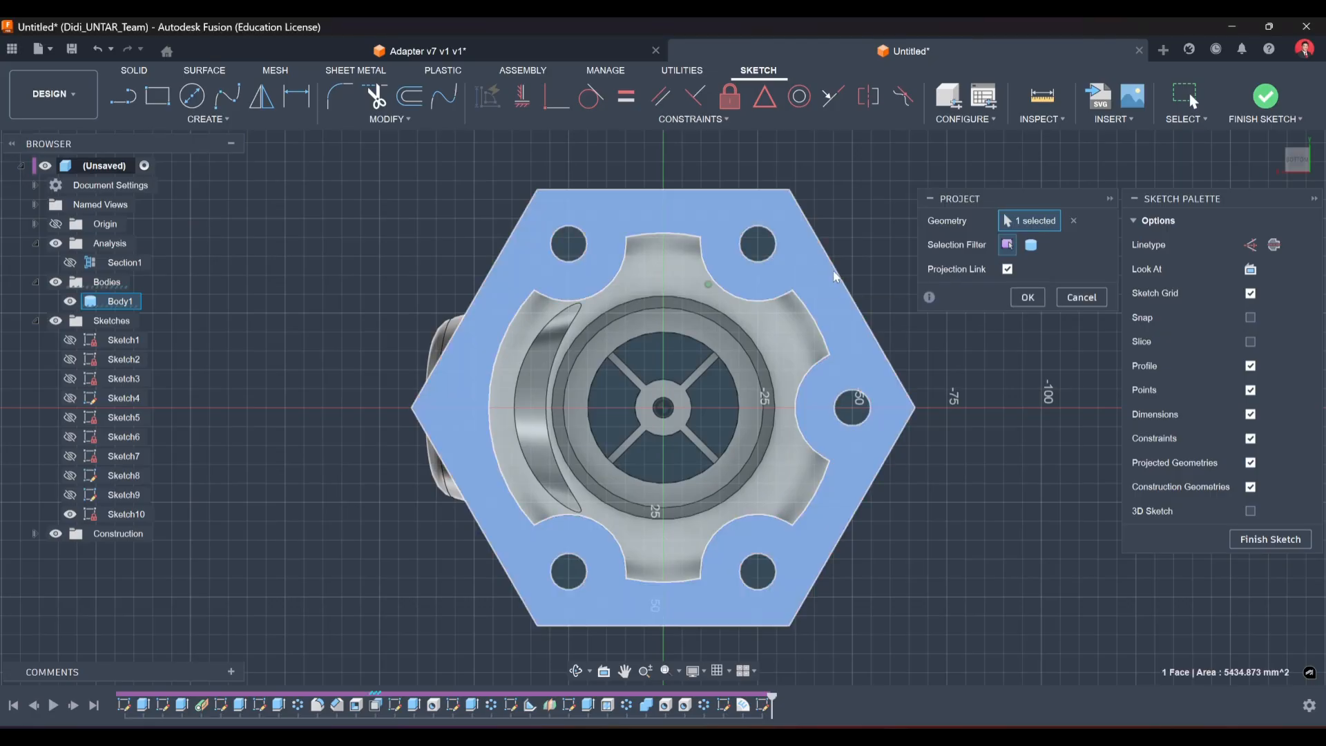
{"action": "key", "text": "Return"}
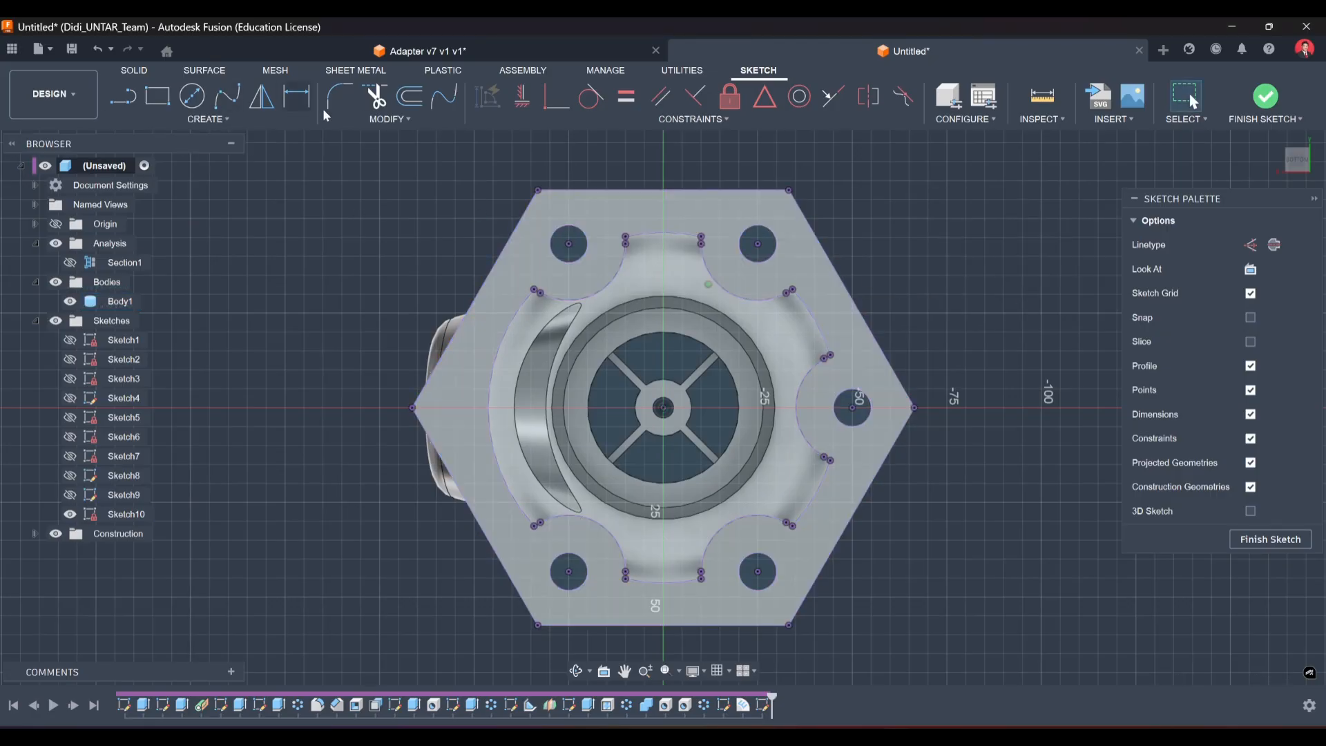
Offset the projected inner opening contour outward by 5 mm as a chain and finish the sketch.
{"action": "left_click", "coordinate": [413, 100]}
{"action": "left_click", "coordinate": [662, 239]}
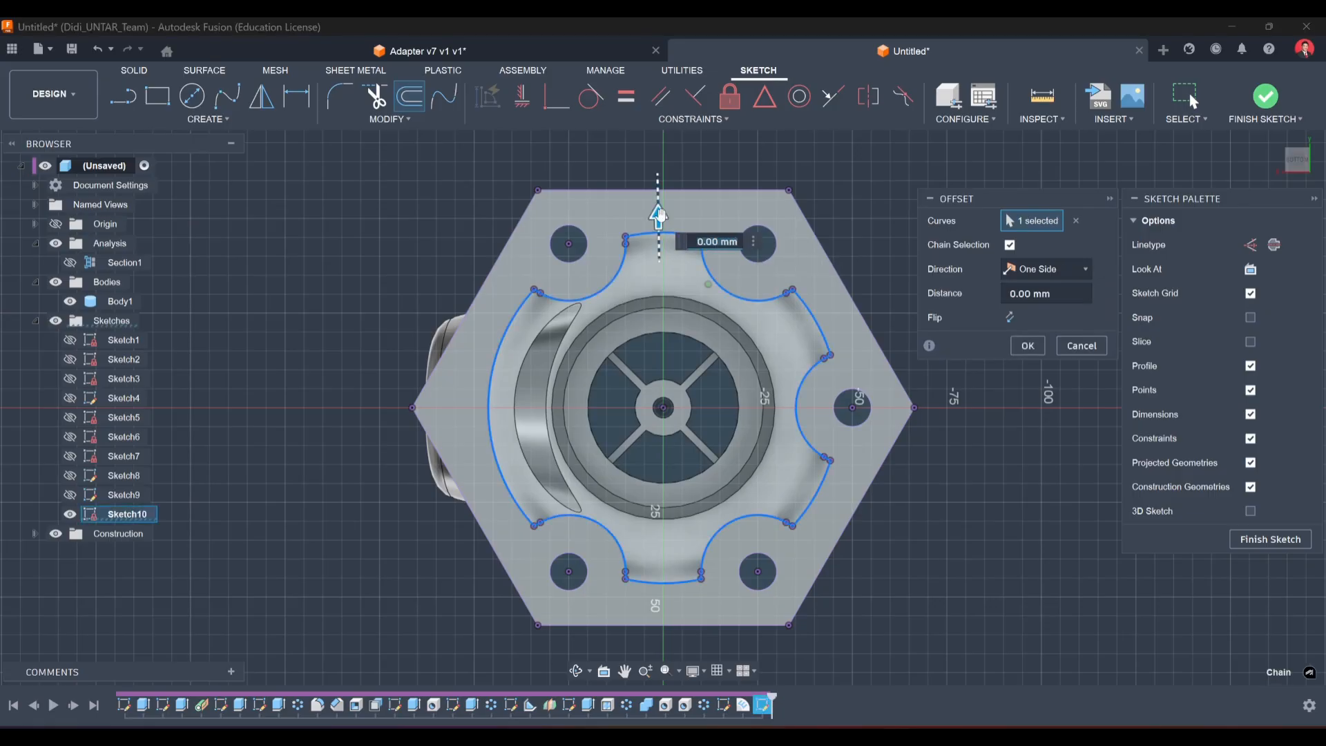
{"action": "left_click_drag", "start_coordinate": [660, 216], "coordinate": [662, 199]}
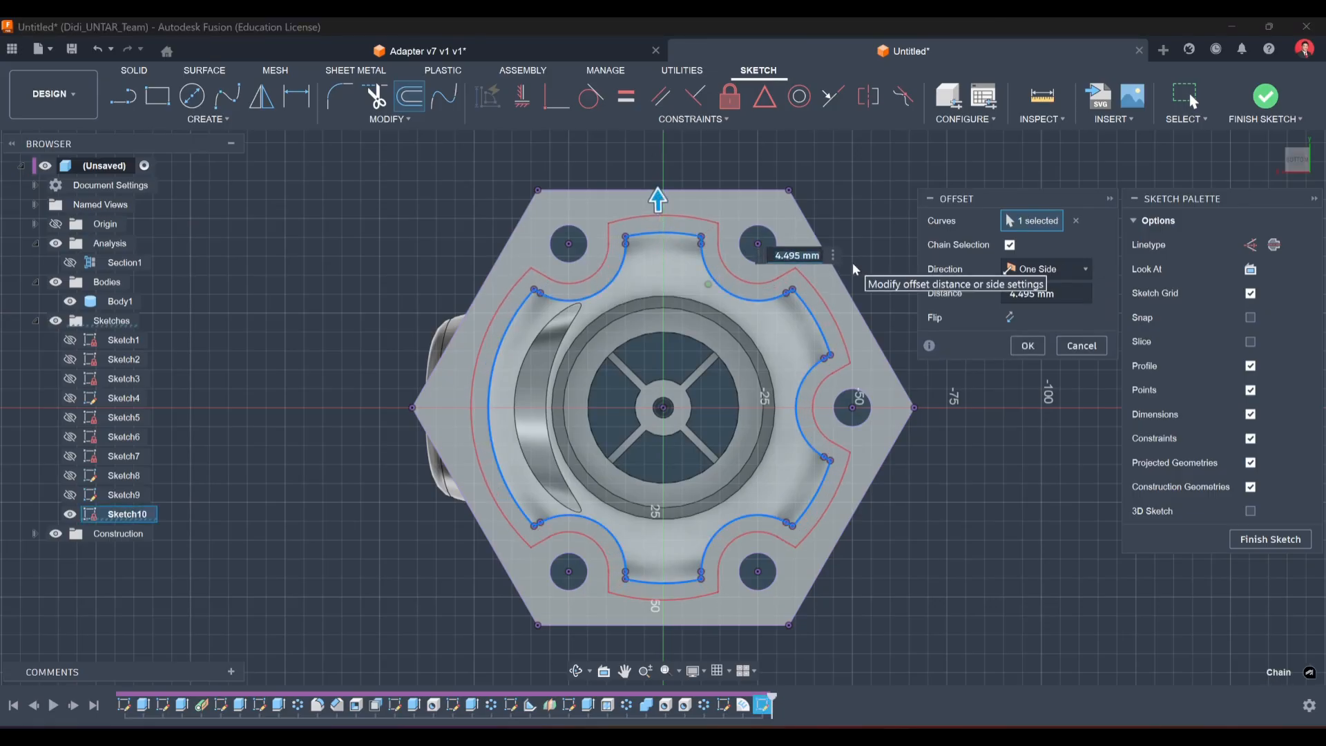
{"action": "type", "text": "5"}
{"action": "key", "text": "Return"}
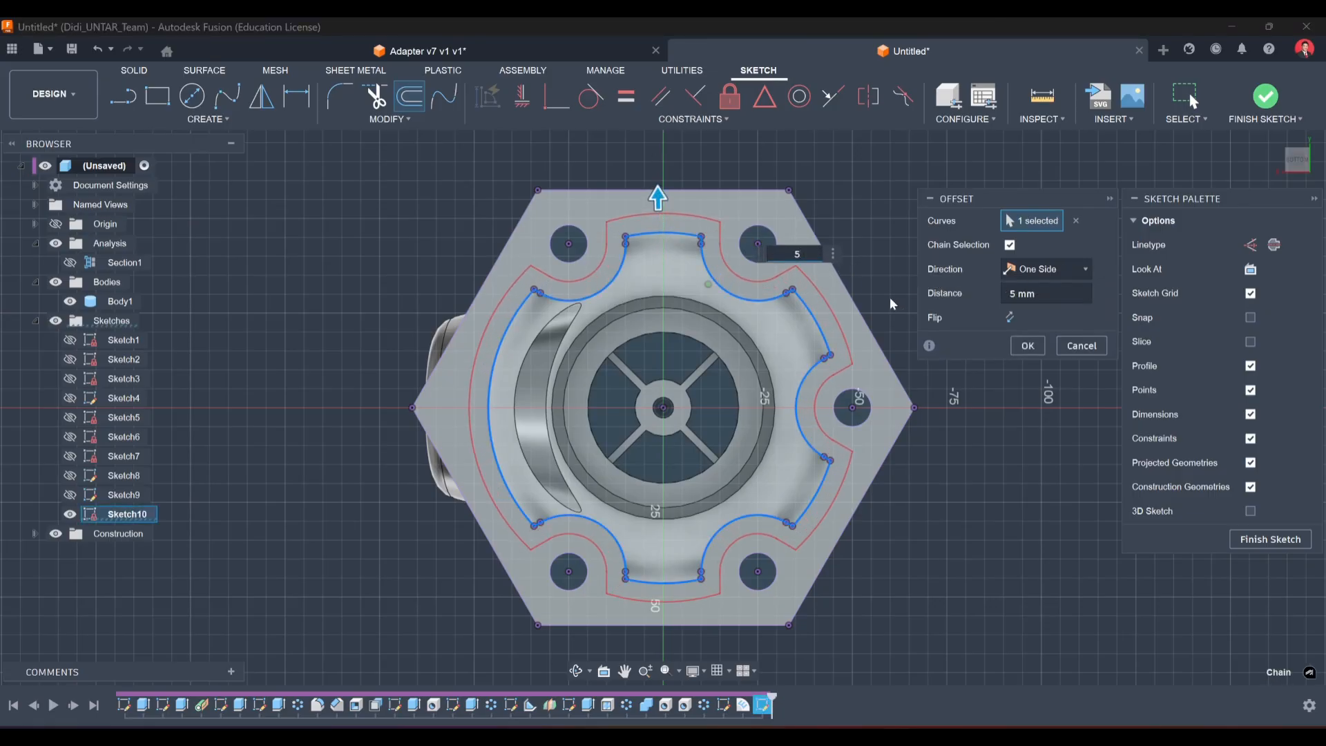
{"action": "left_click", "coordinate": [1028, 347]}
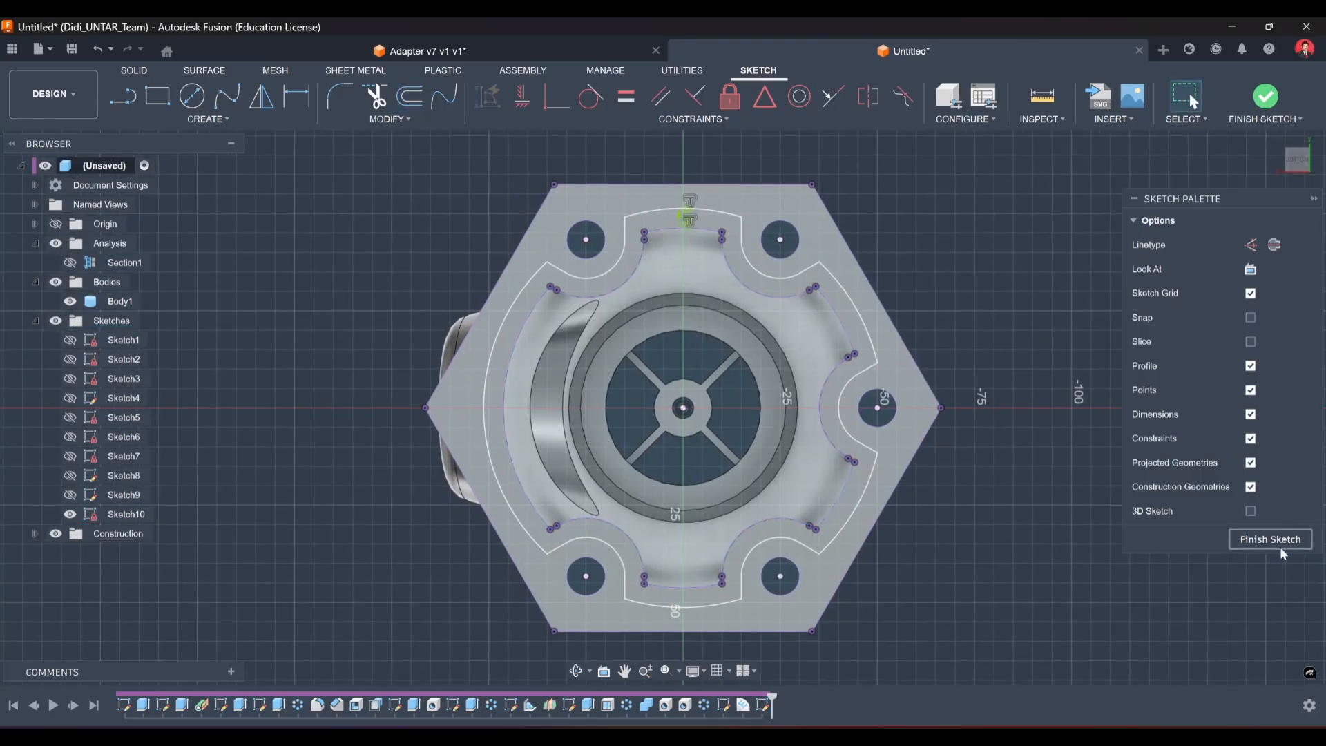
{"action": "left_click", "coordinate": [1279, 546]}
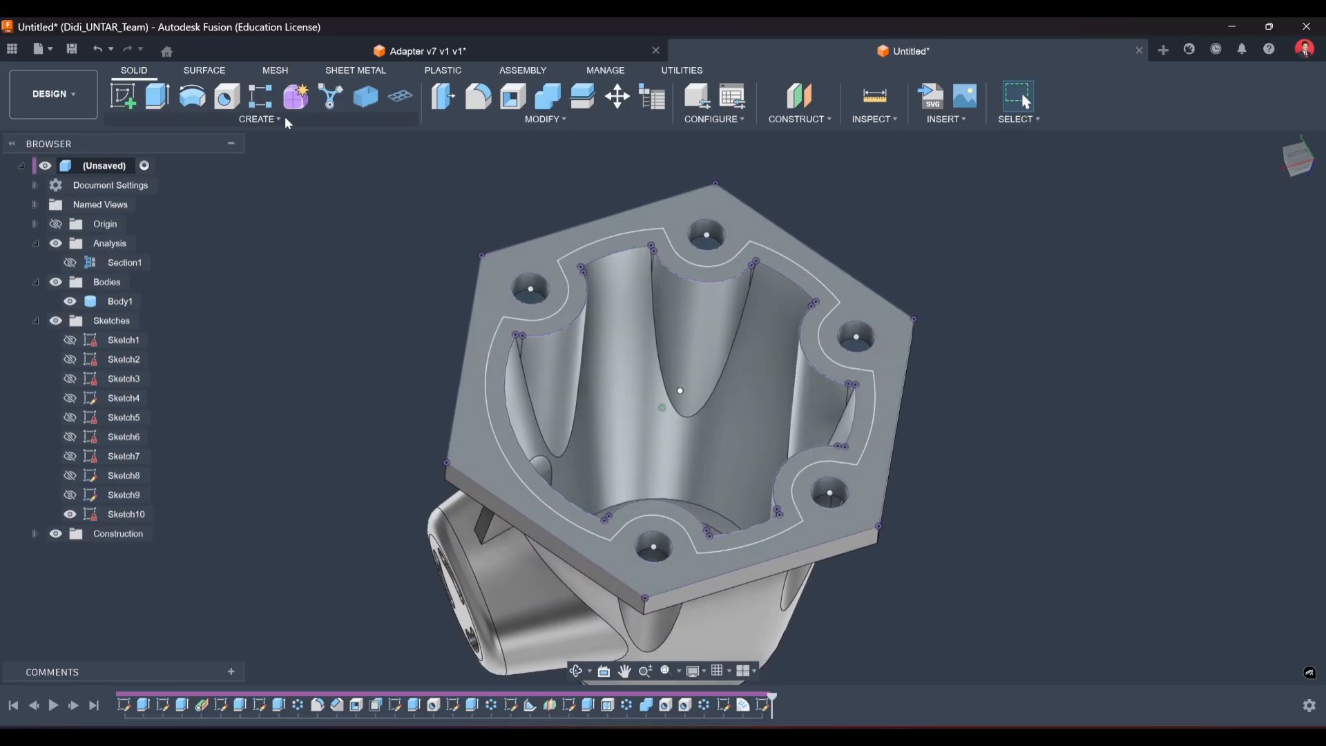
Reopen the flange sketch and fillet the offset contour's first three corners, around the upper arc and upper-left boss, with a 5 mm radius.
{"action": "double_click", "coordinate": [764, 708]}
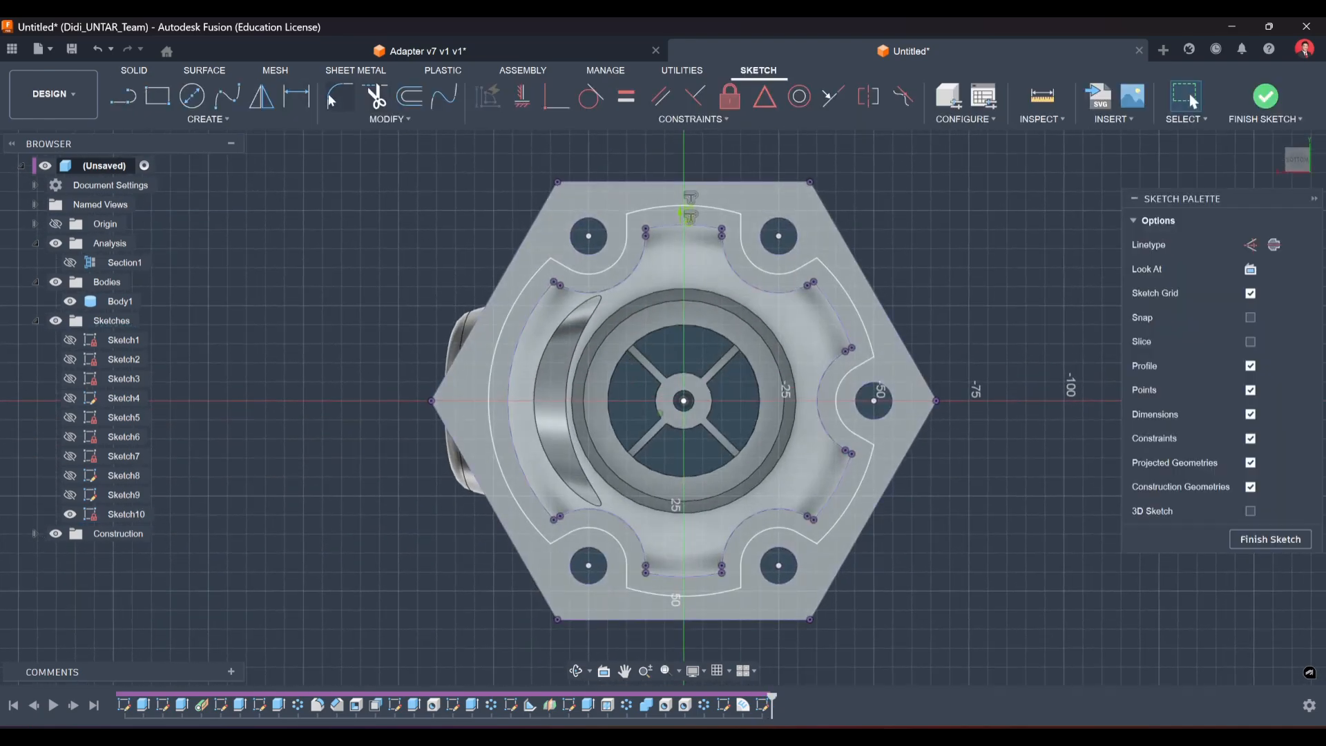
{"action": "left_click", "coordinate": [549, 262]}
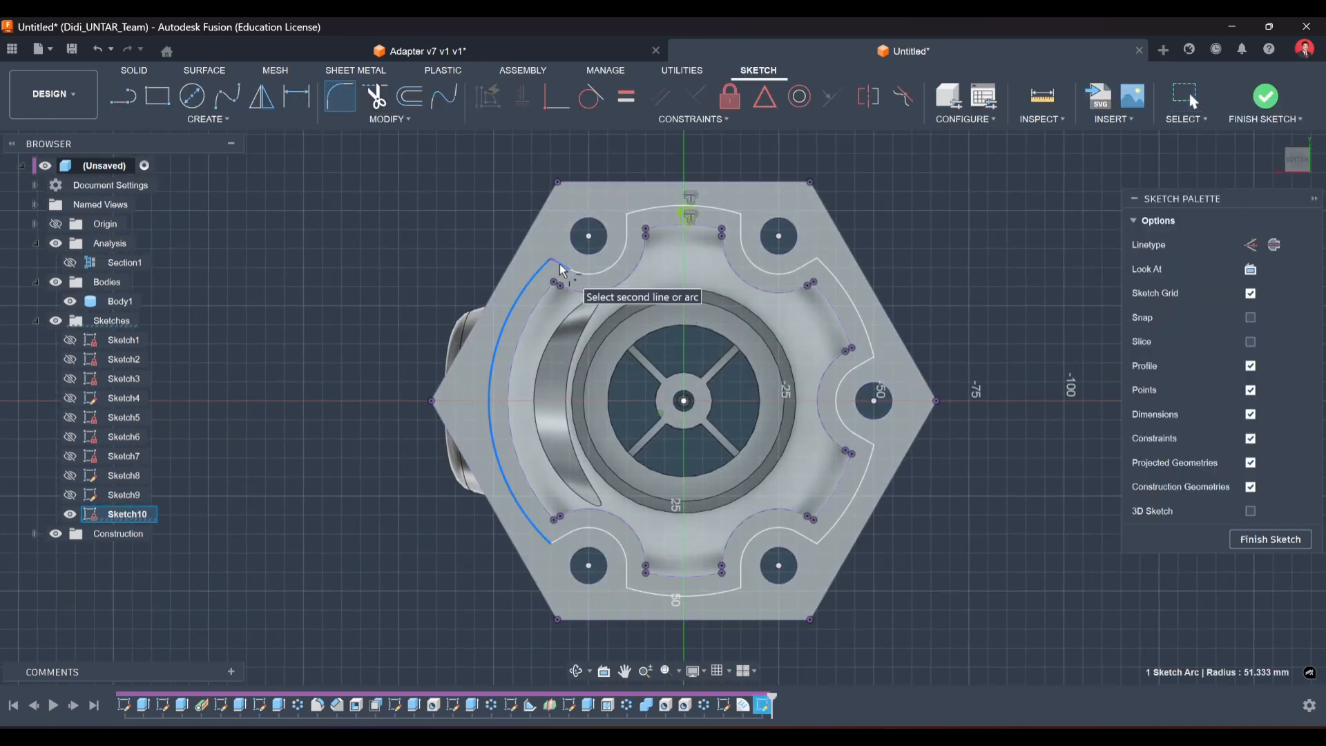
{"action": "left_click", "coordinate": [553, 258]}
{"action": "scroll", "coordinate": [542, 245], "scroll_direction": "up", "scroll_amount": 5}
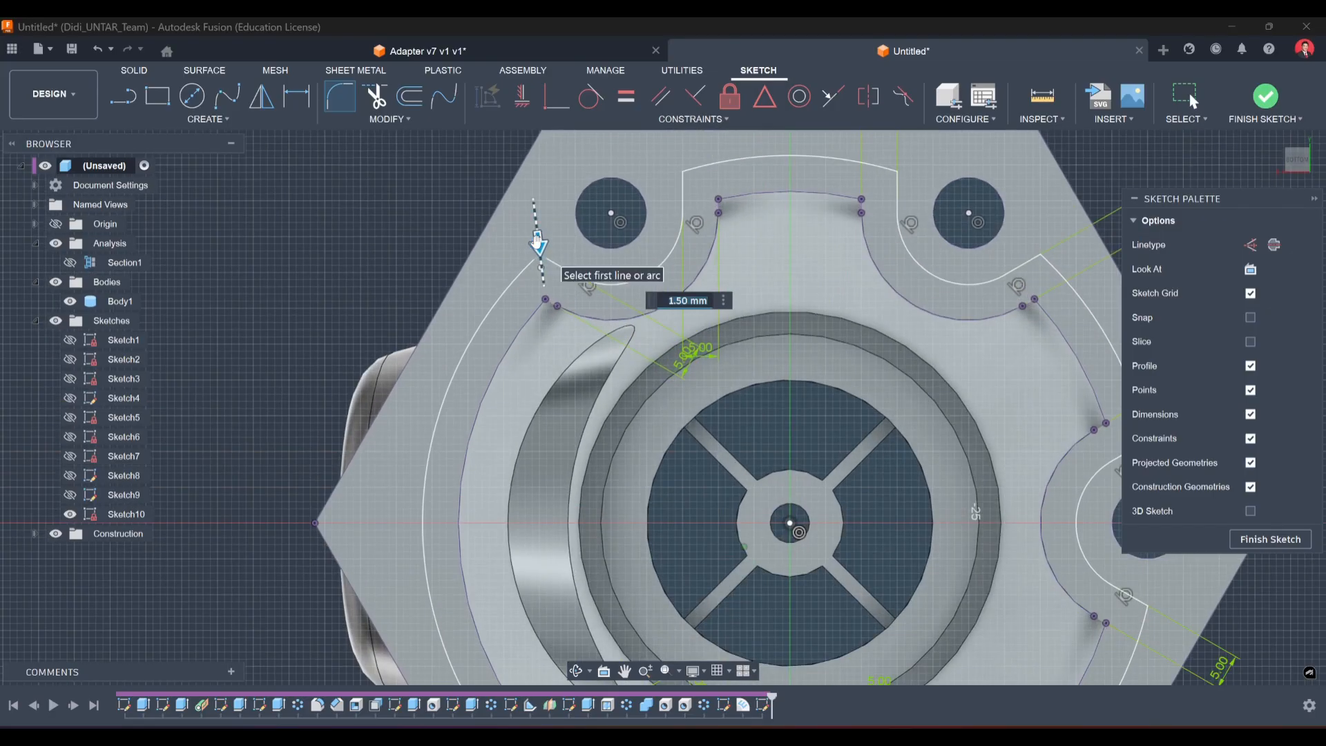
{"action": "type", "text": "2"}
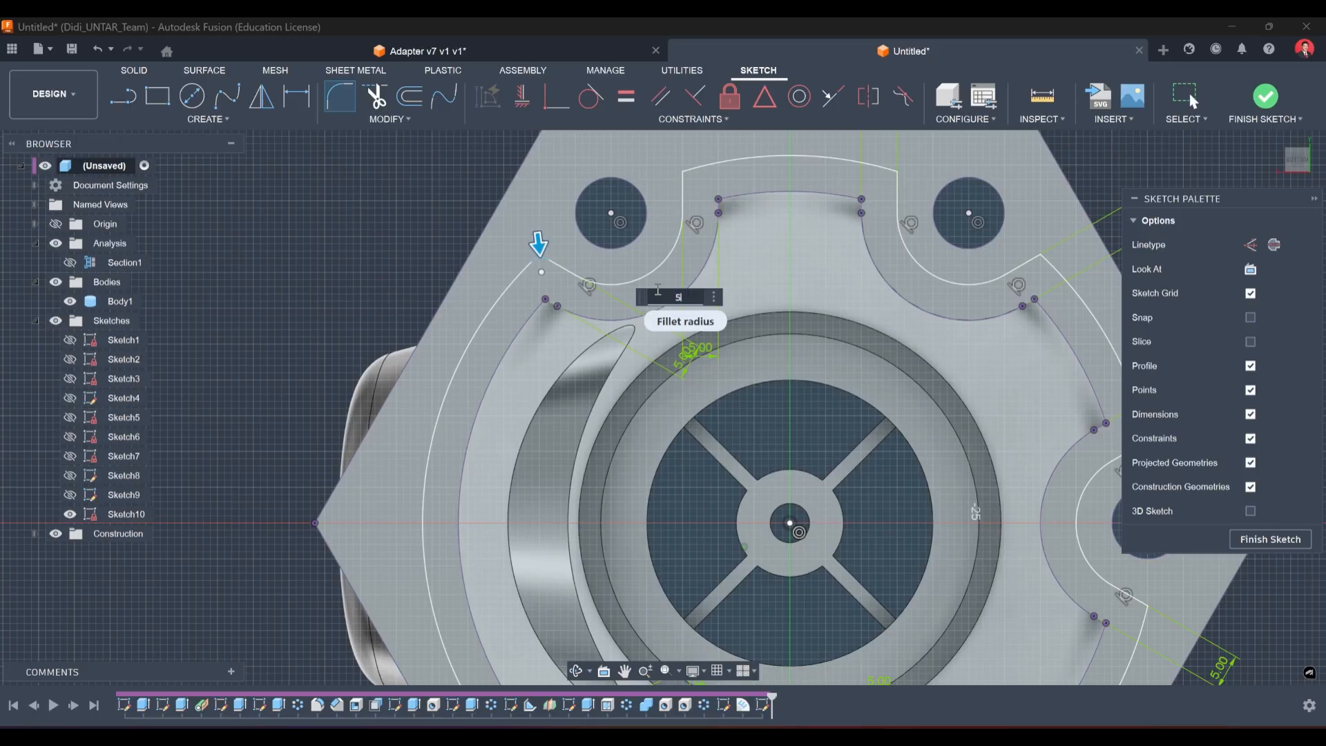
{"action": "left_click", "coordinate": [681, 188]}
{"action": "left_click", "coordinate": [694, 168]}
{"action": "middle_click_drag", "start_coordinate": [884, 180], "coordinate": [721, 182]}
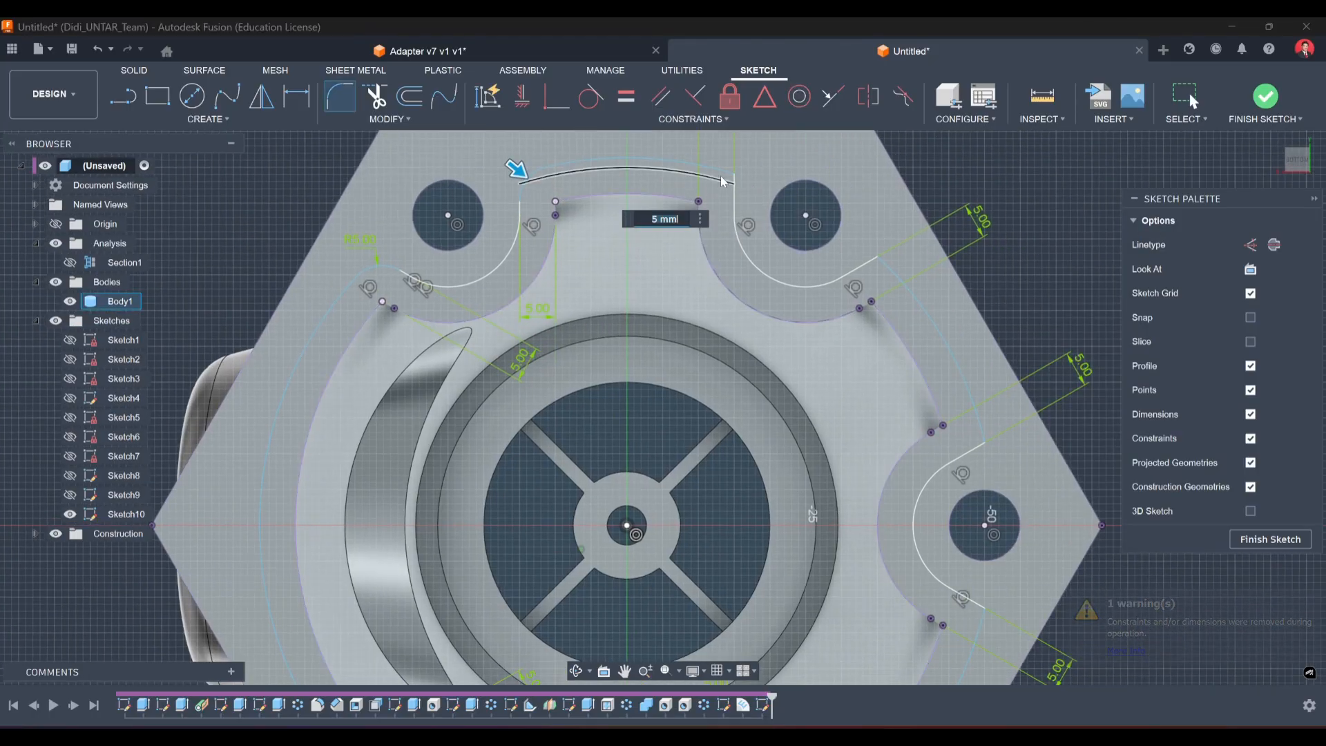
{"action": "left_click", "coordinate": [722, 172]}
{"action": "left_click", "coordinate": [734, 191]}
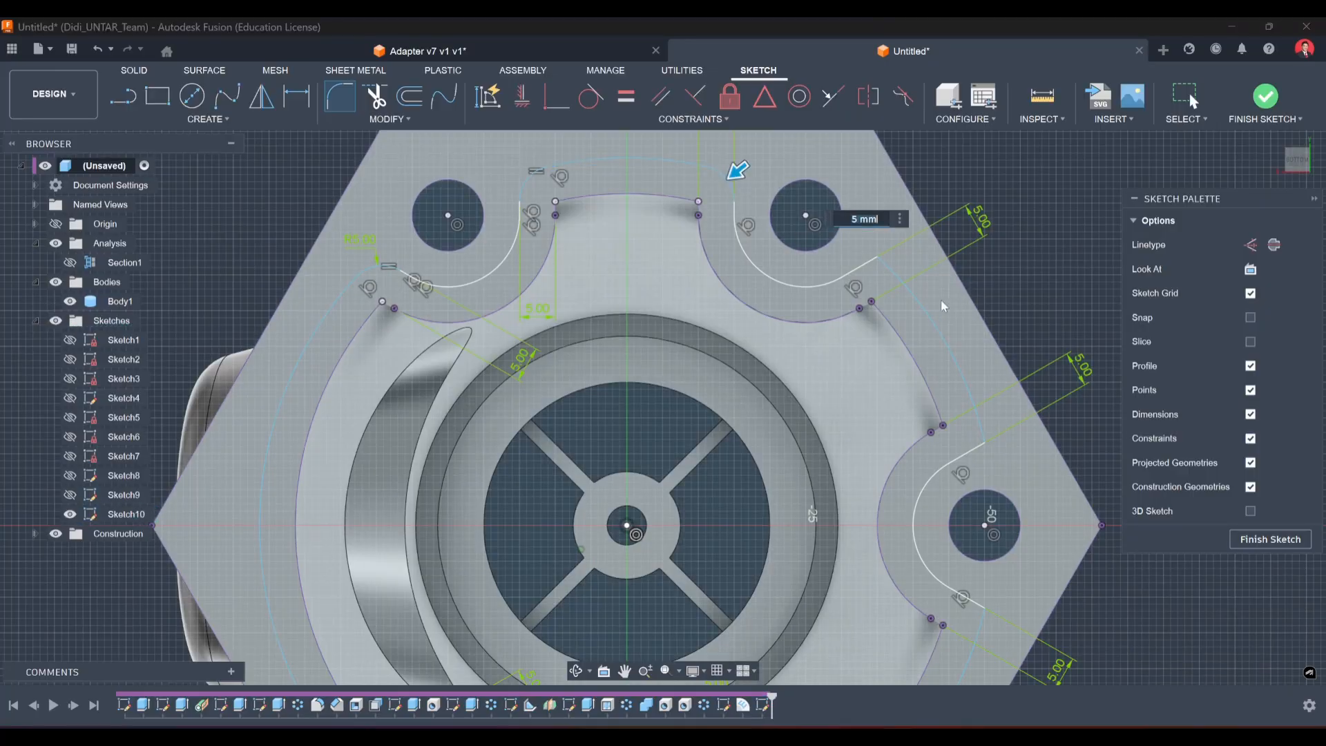
Fillet the offset contour's corners between the upper-right and right bosses and just below the right boss at 5 mm.
{"action": "left_click", "coordinate": [890, 272]}
{"action": "left_click", "coordinate": [869, 263]}
{"action": "middle_click_drag", "start_coordinate": [956, 392], "coordinate": [935, 281]}
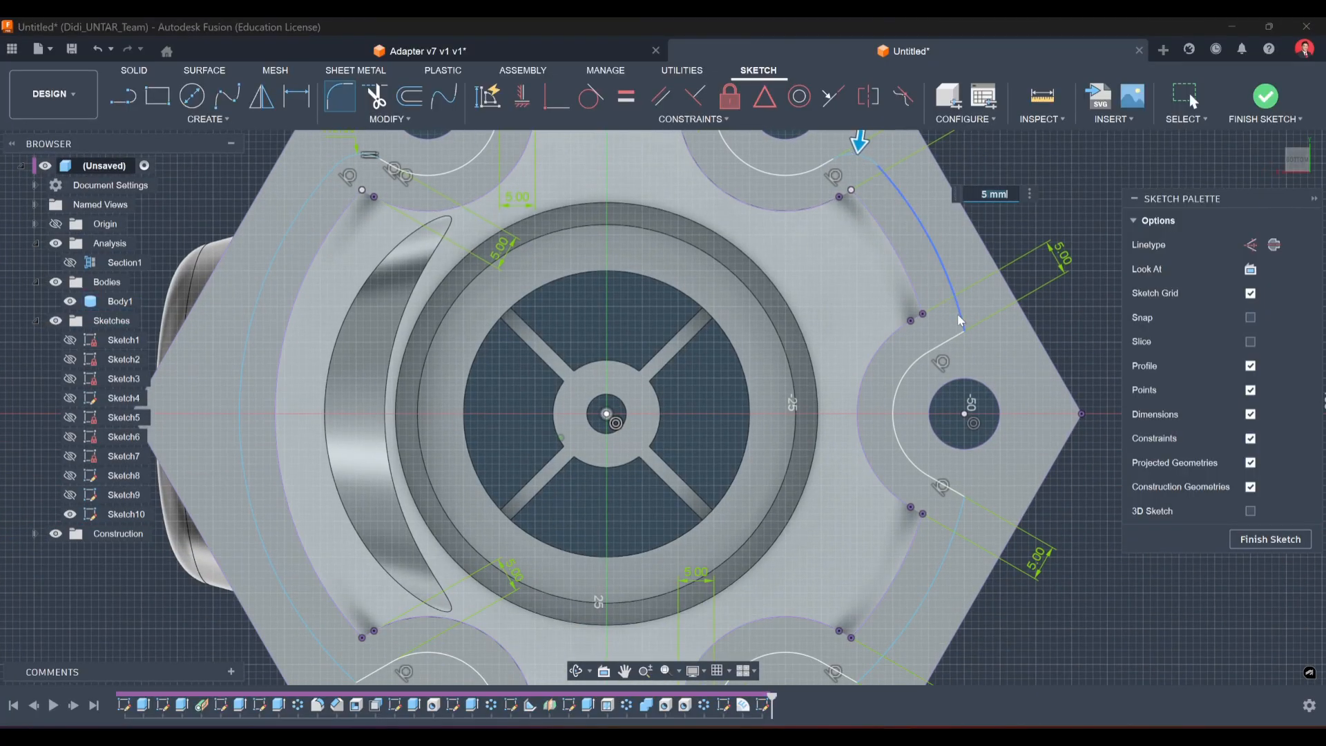
{"action": "left_click", "coordinate": [960, 331]}
{"action": "left_click", "coordinate": [931, 464]}
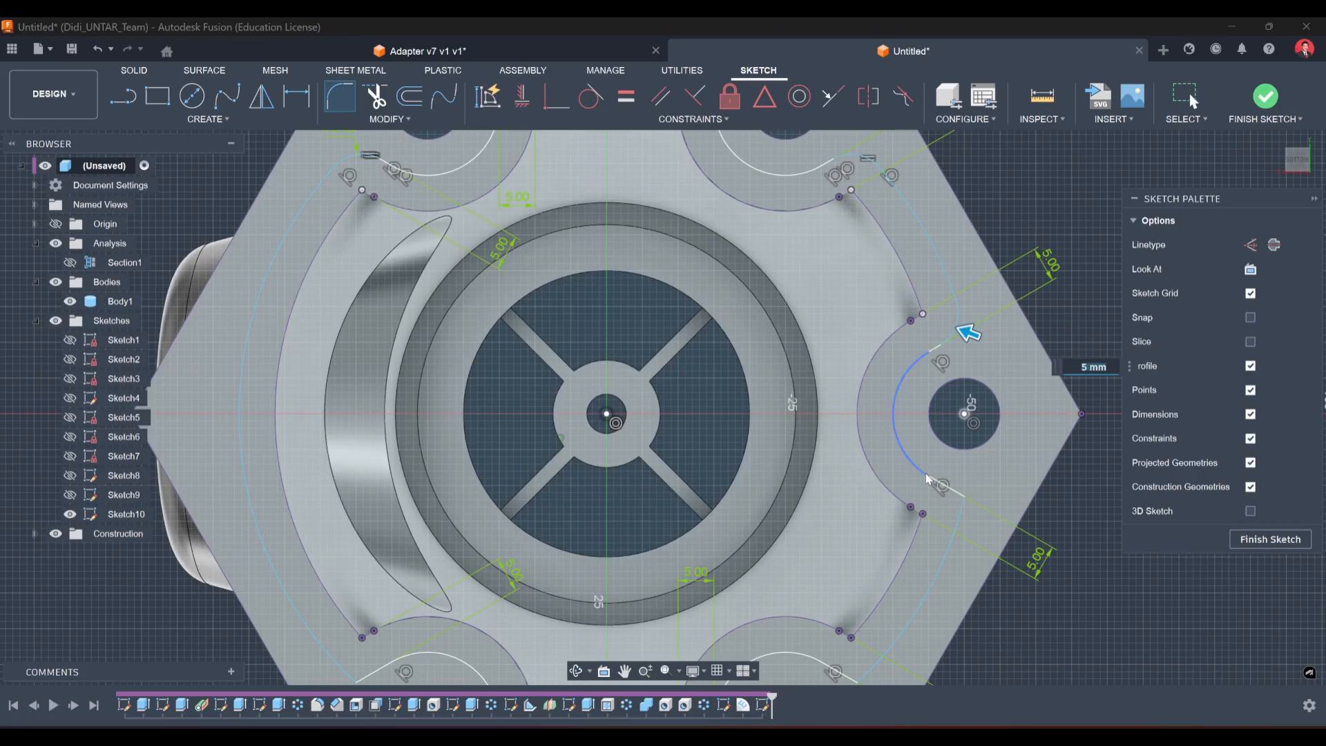
{"action": "left_click", "coordinate": [947, 494]}
{"action": "left_click", "coordinate": [958, 524]}
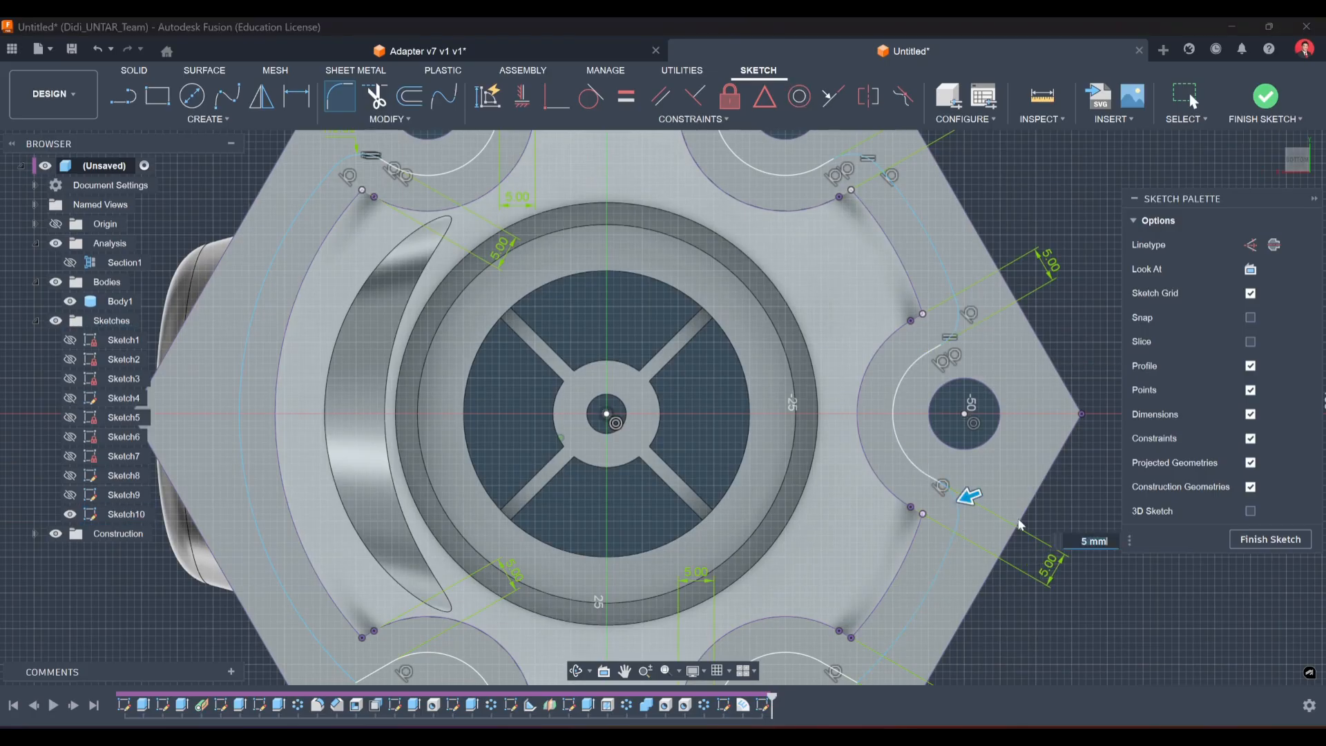
Fillet the remaining offset contour corners around the two lower bosses at 5 mm and finish the sketch.
{"action": "middle_click_drag", "start_coordinate": [1018, 524], "coordinate": [1063, 312]}
{"action": "left_click", "coordinate": [926, 455]}
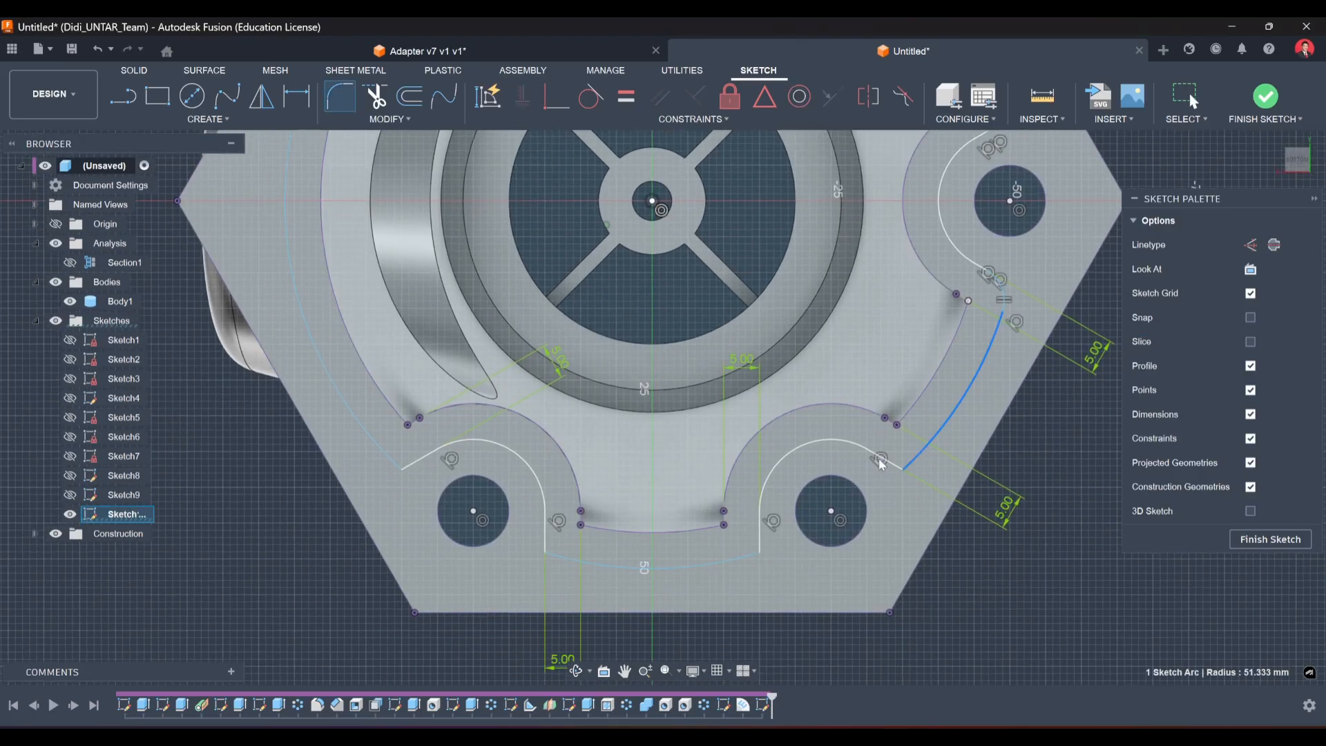
{"action": "left_click", "coordinate": [882, 467]}
{"action": "left_click", "coordinate": [763, 545]}
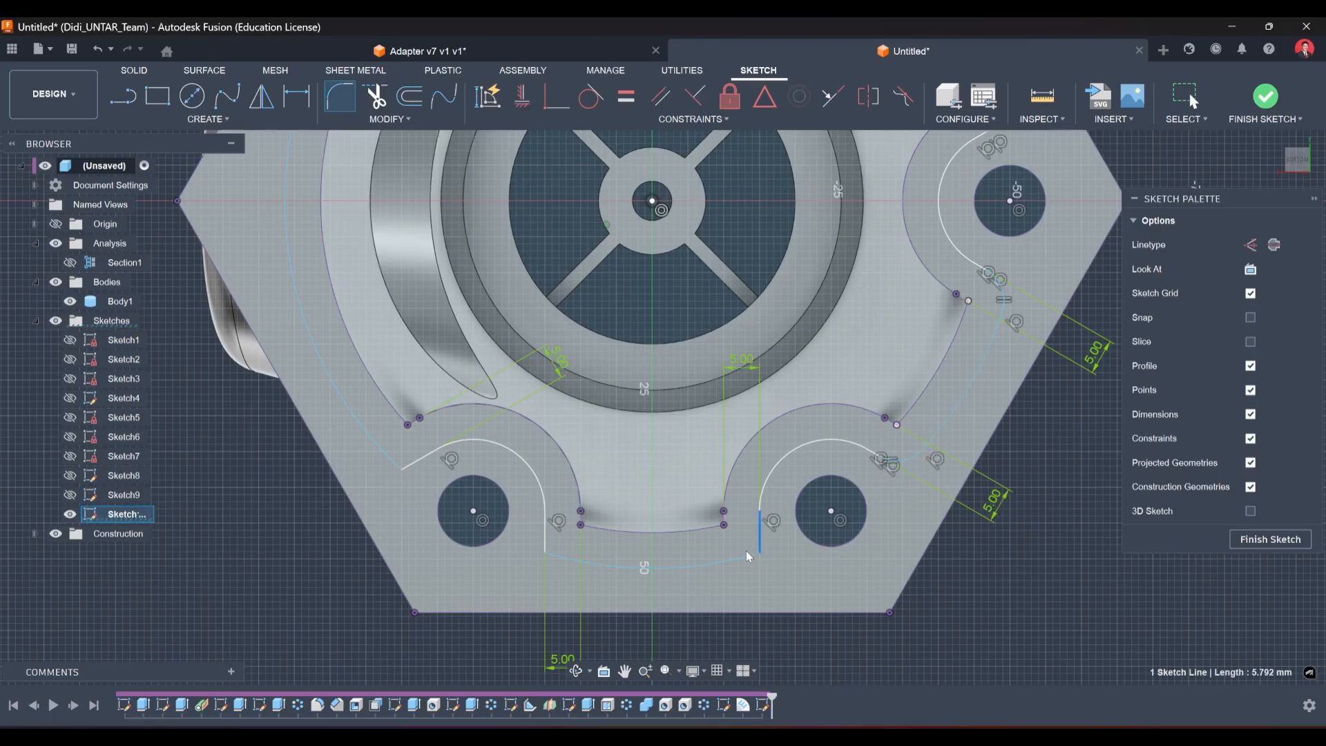
{"action": "left_click", "coordinate": [549, 549]}
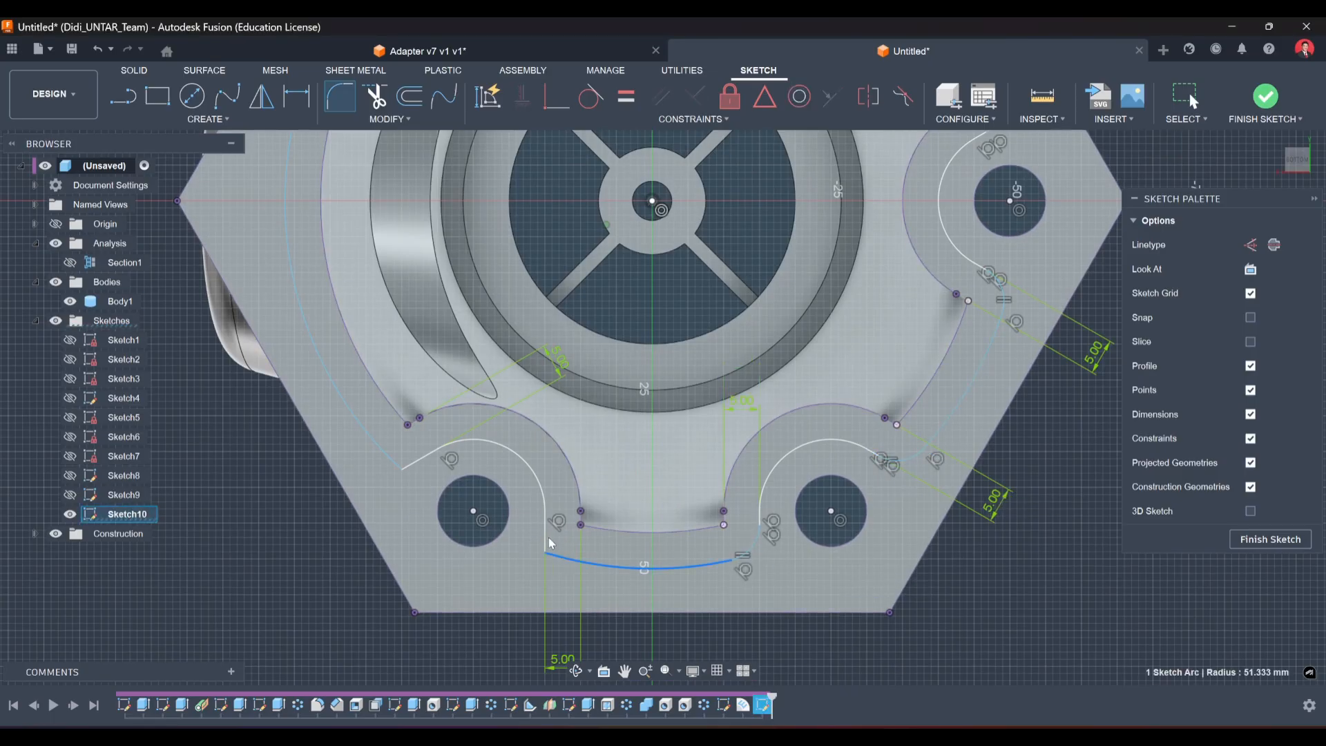
{"action": "left_click", "coordinate": [546, 537]}
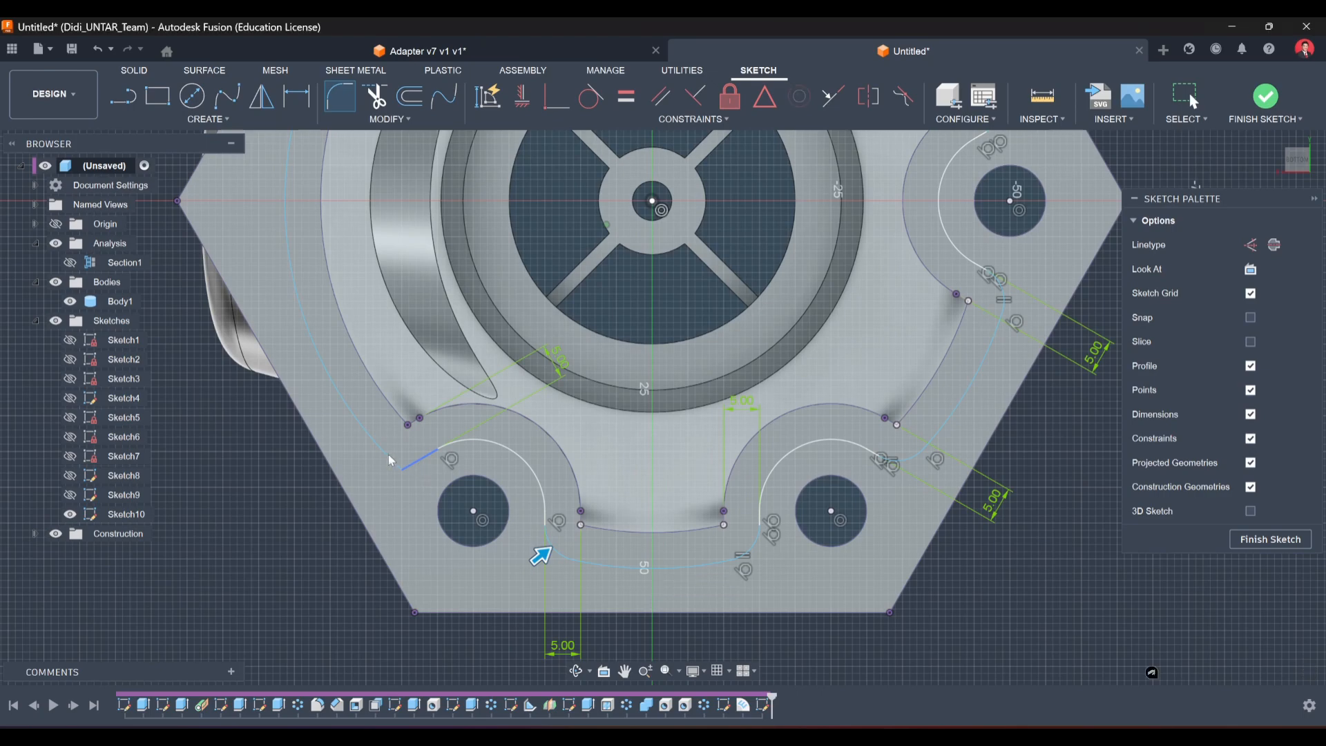
{"action": "left_click", "coordinate": [384, 457]}
{"action": "middle_click_drag", "start_coordinate": [384, 297], "coordinate": [434, 457]}
{"action": "middle_click_drag", "start_coordinate": [419, 178], "coordinate": [415, 265]}
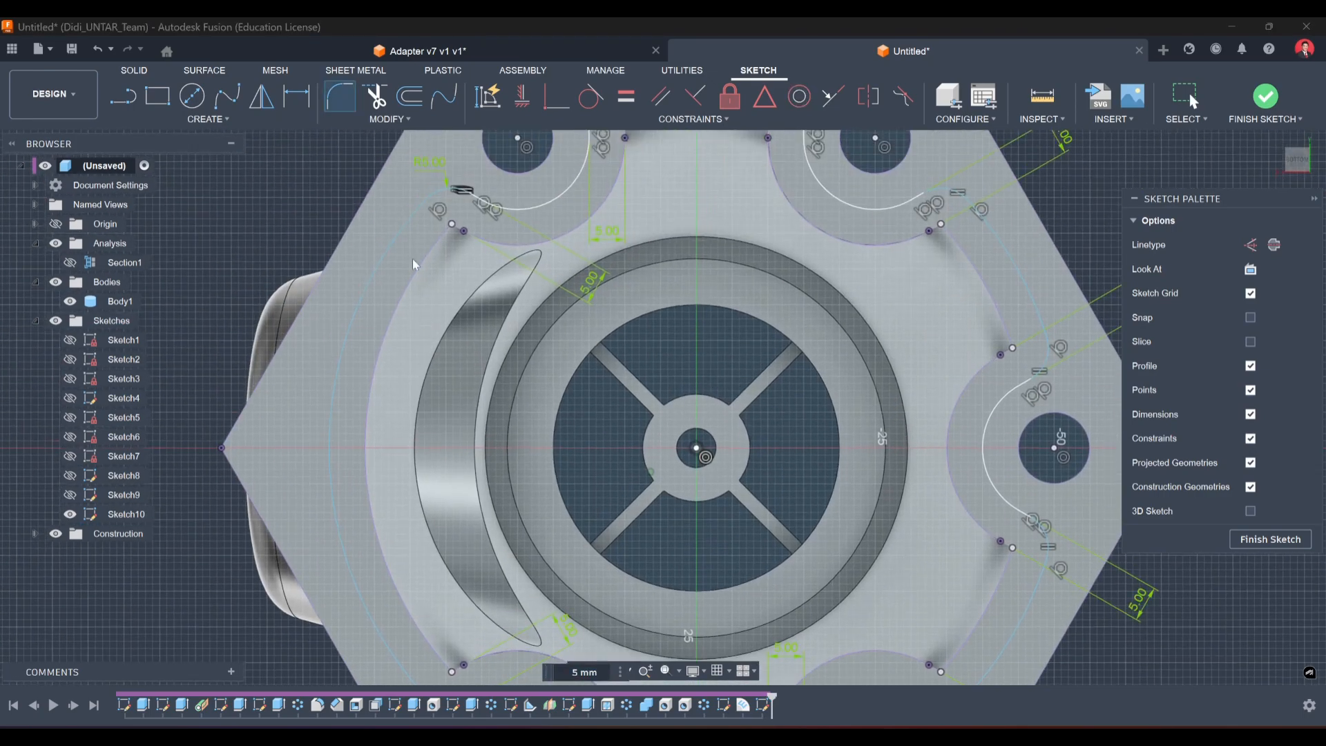
{"action": "left_click", "coordinate": [1288, 542]}
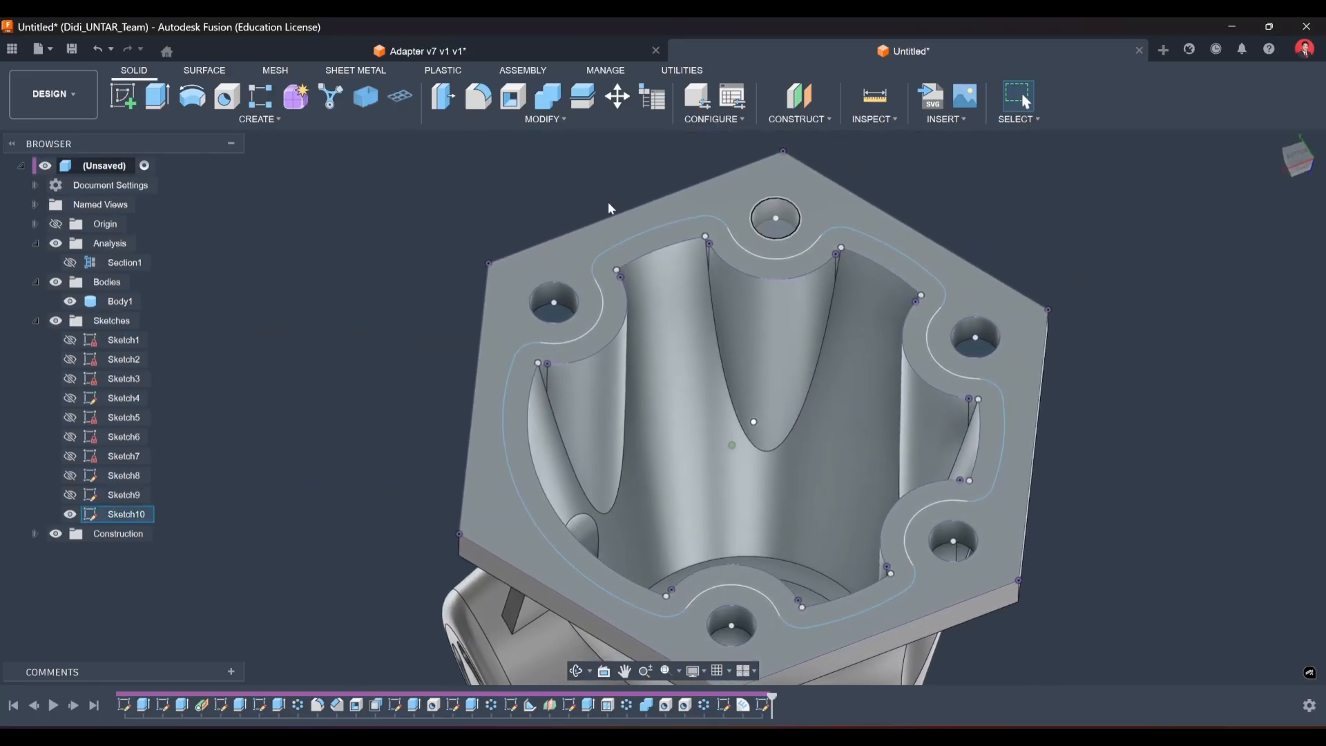
Cut a seal groove into the flange face with a Pipe along the filleted contour, using a circular 3 mm section.
{"action": "left_click", "coordinate": [263, 119]}
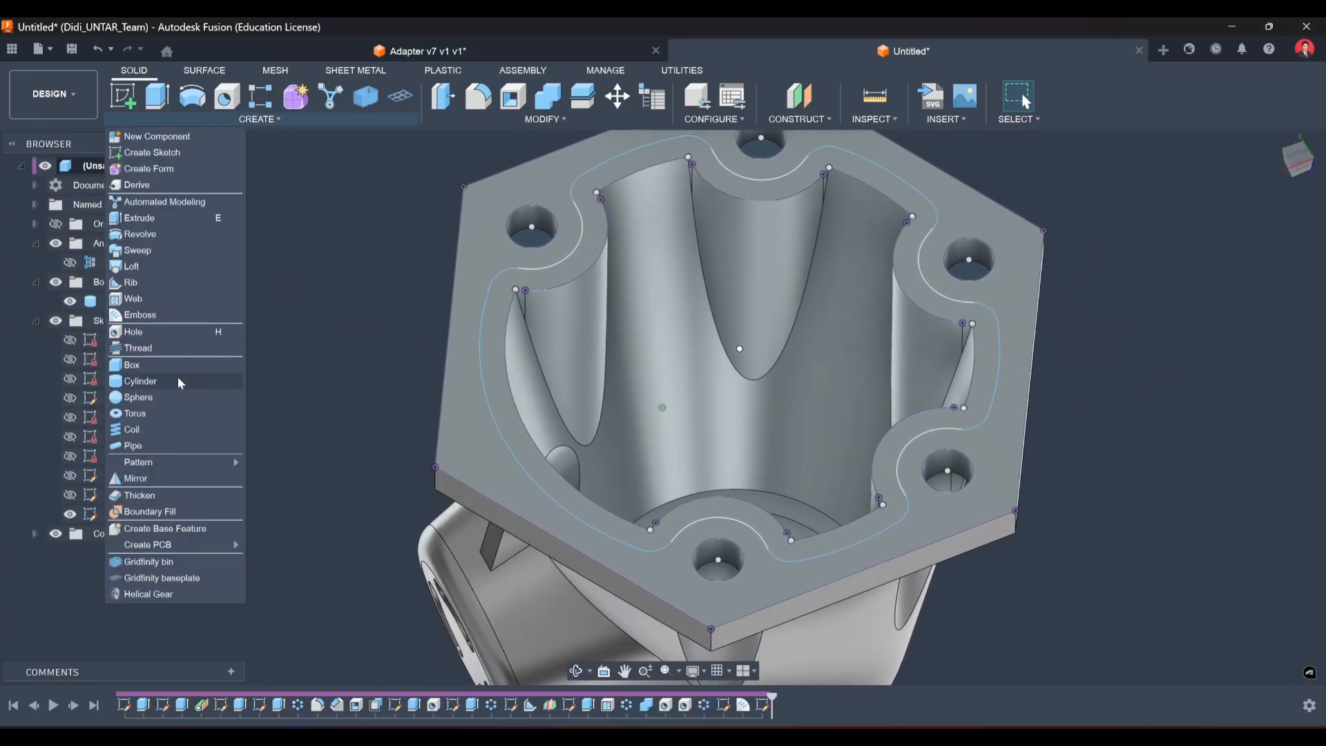
{"action": "left_click", "coordinate": [164, 446]}
{"action": "left_click", "coordinate": [555, 267]}
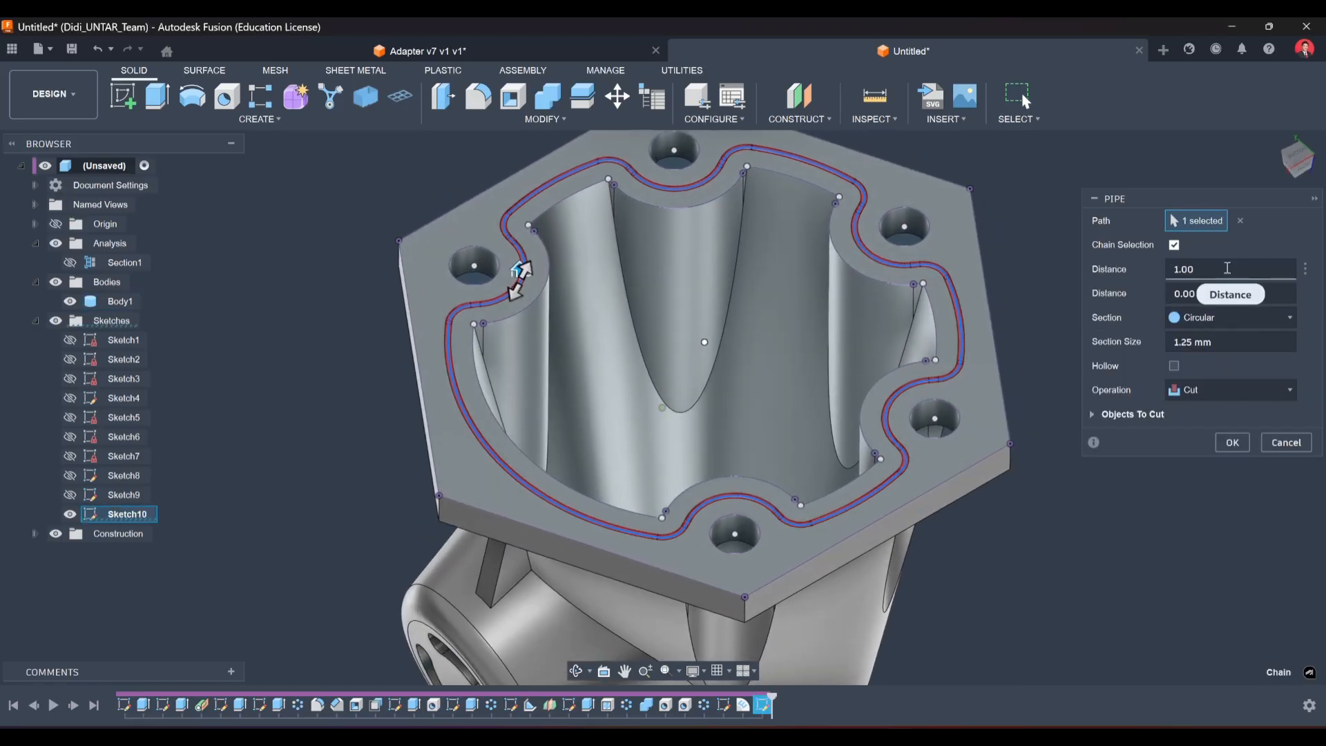
{"action": "left_click", "coordinate": [1234, 319]}
{"action": "left_click", "coordinate": [1233, 342]}
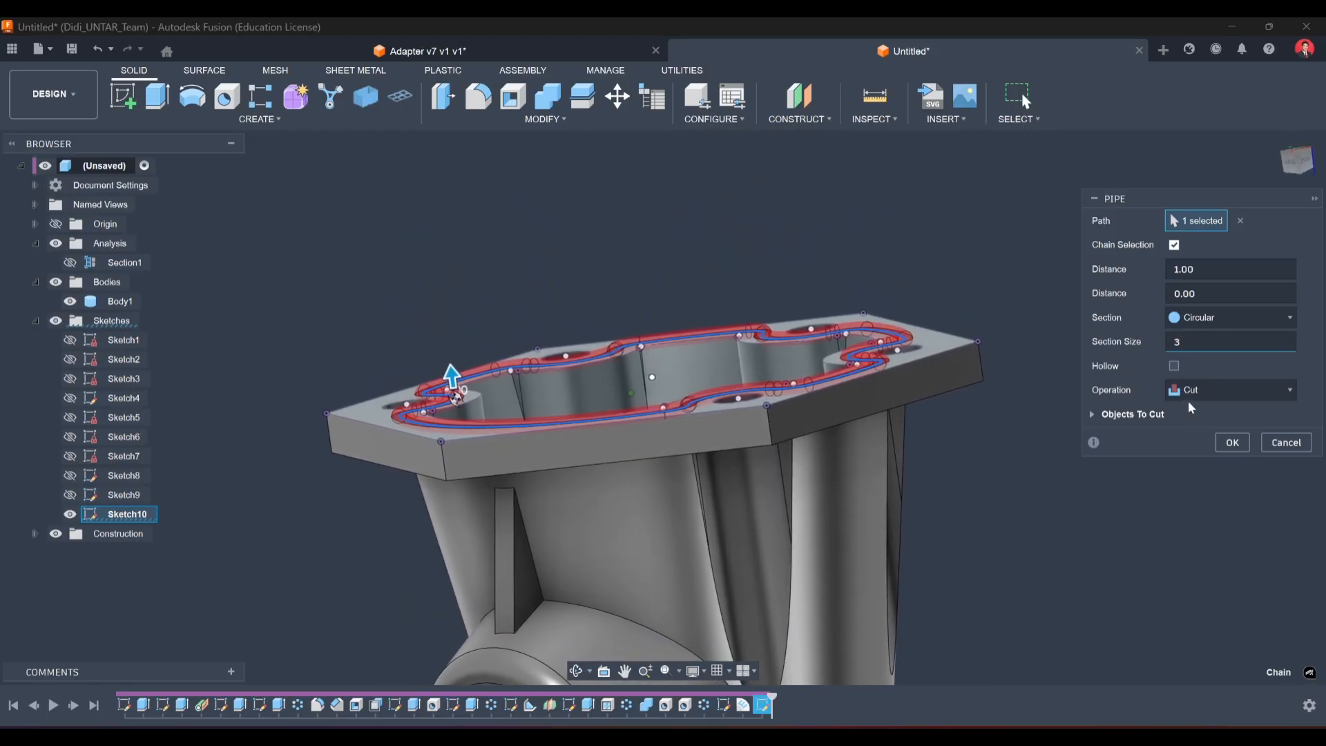
{"action": "scroll", "coordinate": [903, 305], "scroll_direction": "up", "scroll_amount": 6}
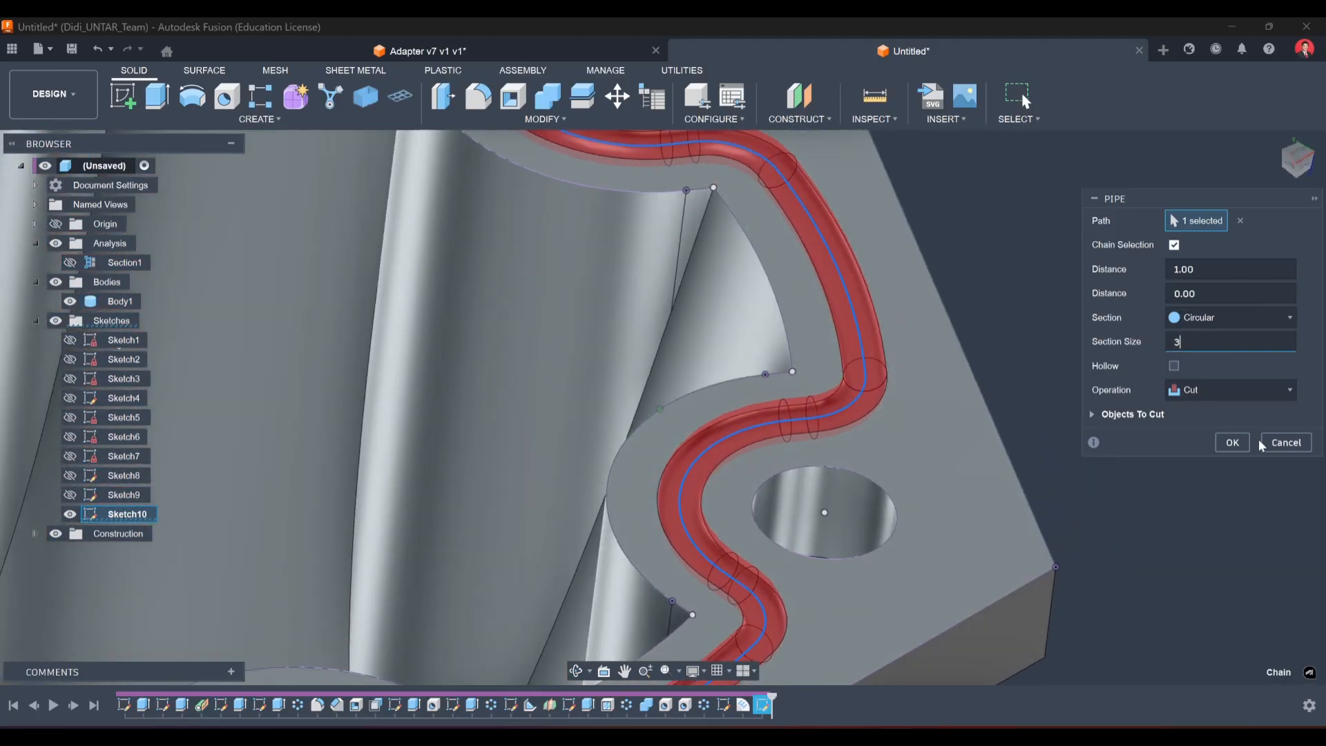
{"action": "left_click", "coordinate": [1243, 443]}
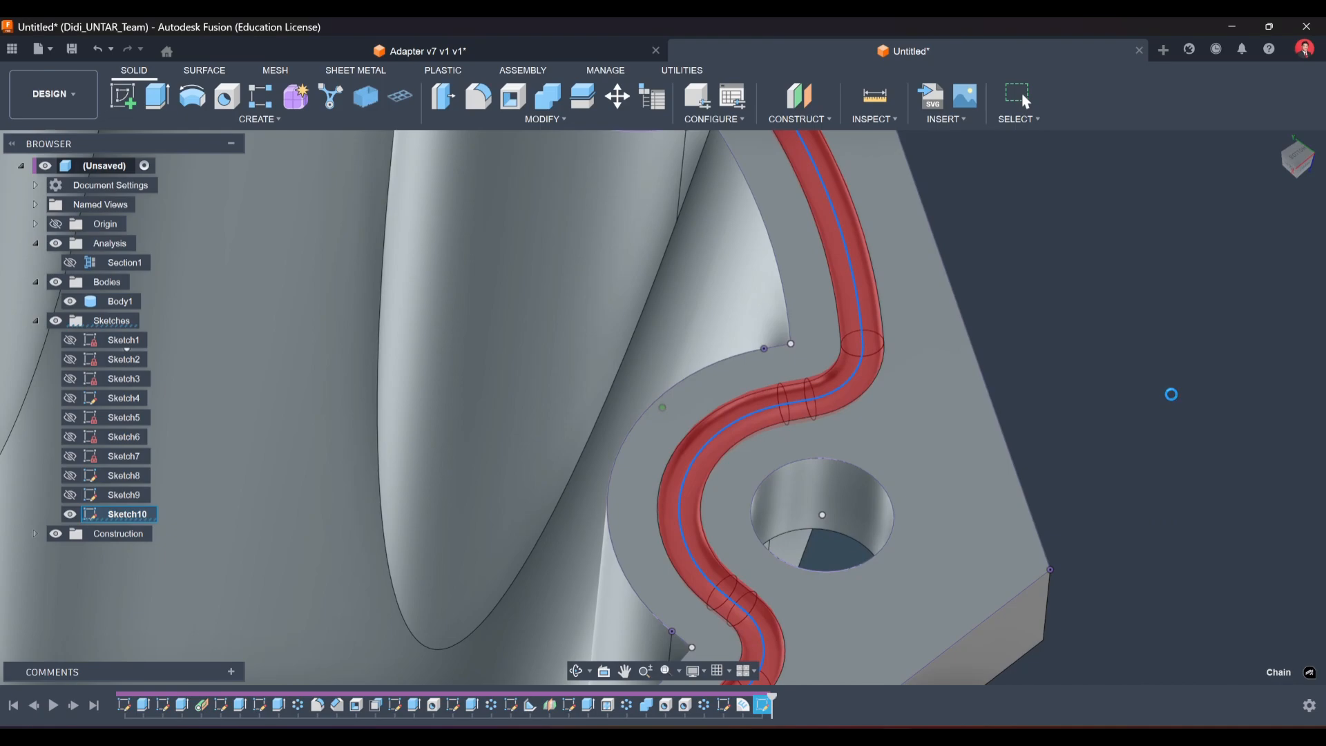